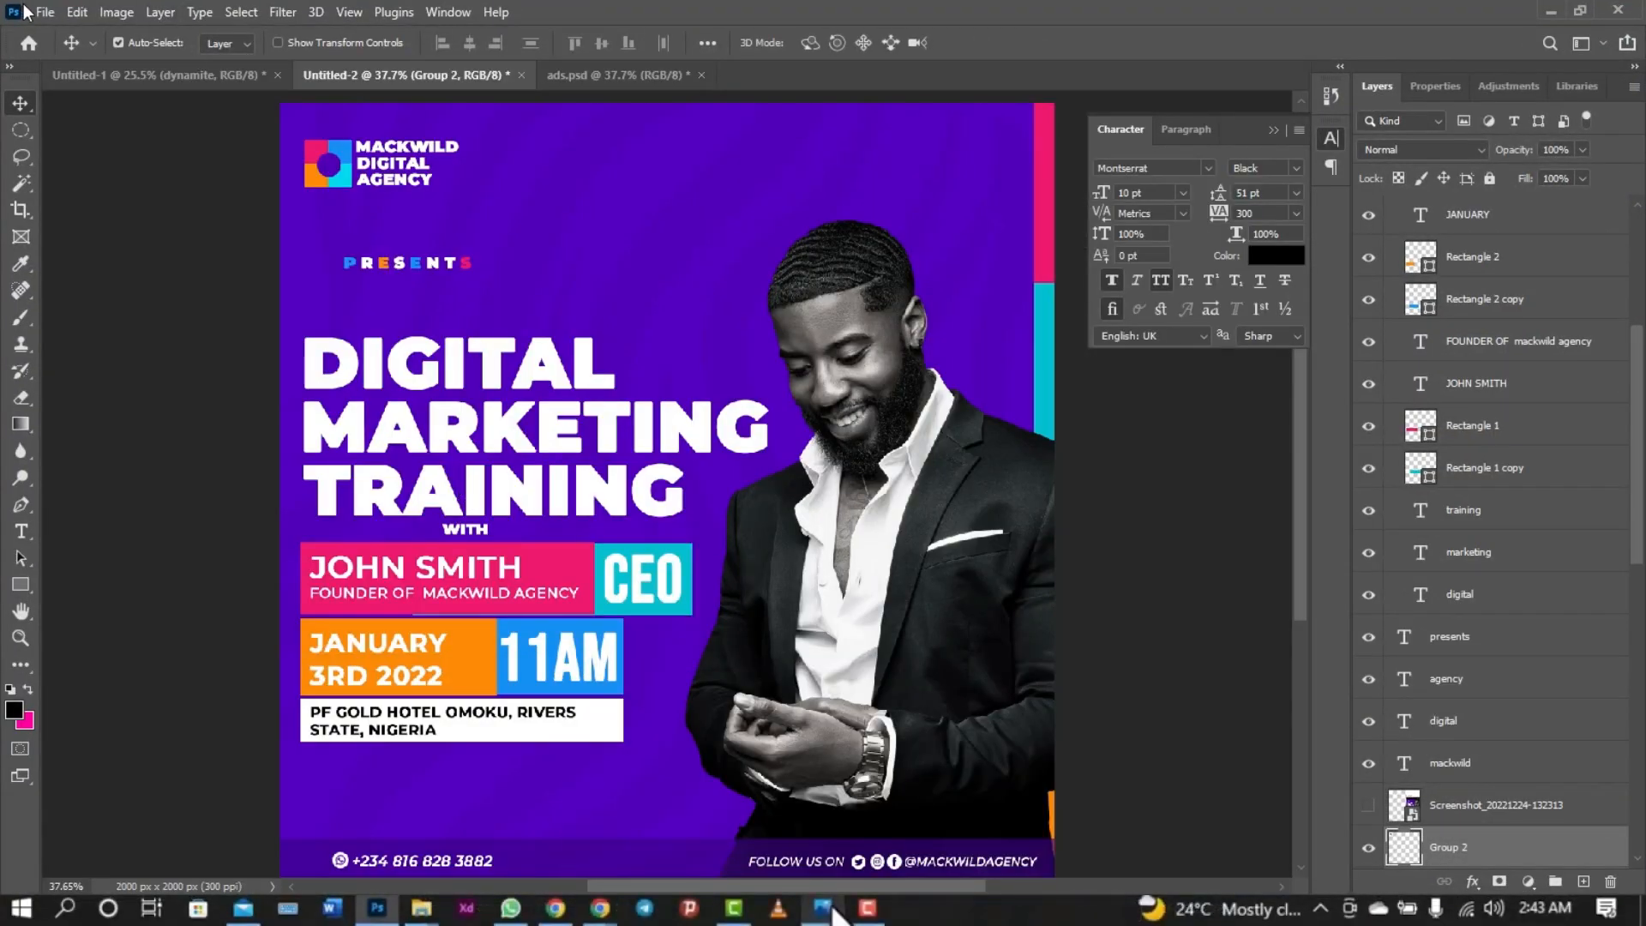
- Create a new 2000 x 2000 px document at 300 ppi in RGB Color with a white background
{"action": "left_click", "coordinate": [36, 14]}
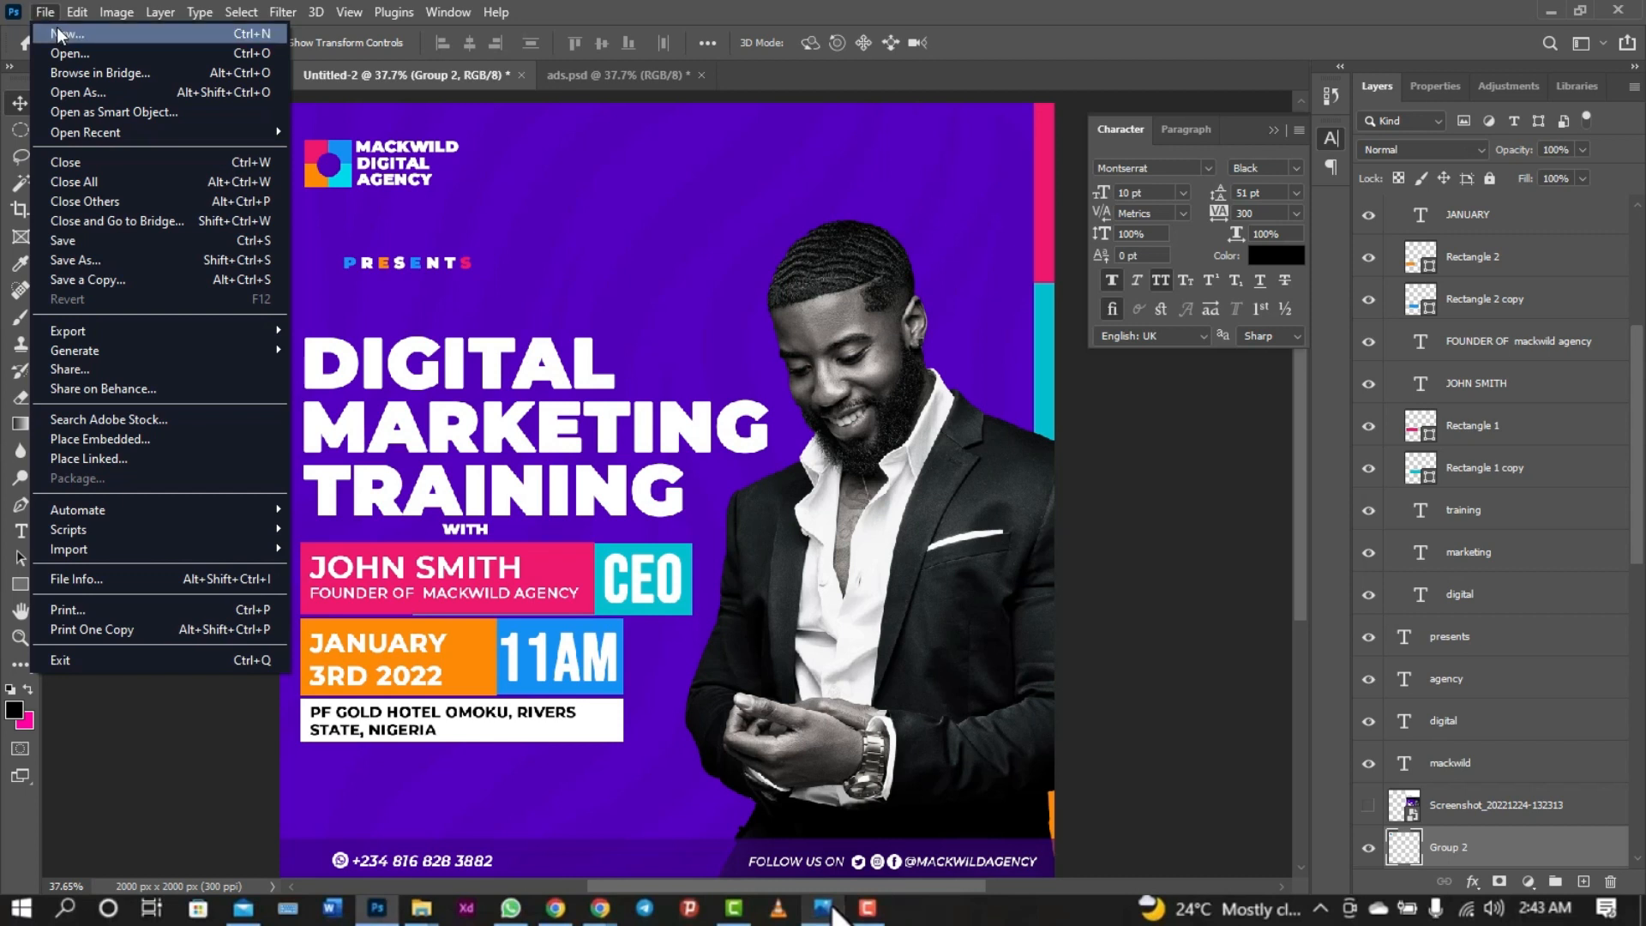
{"action": "left_click", "coordinate": [58, 34]}
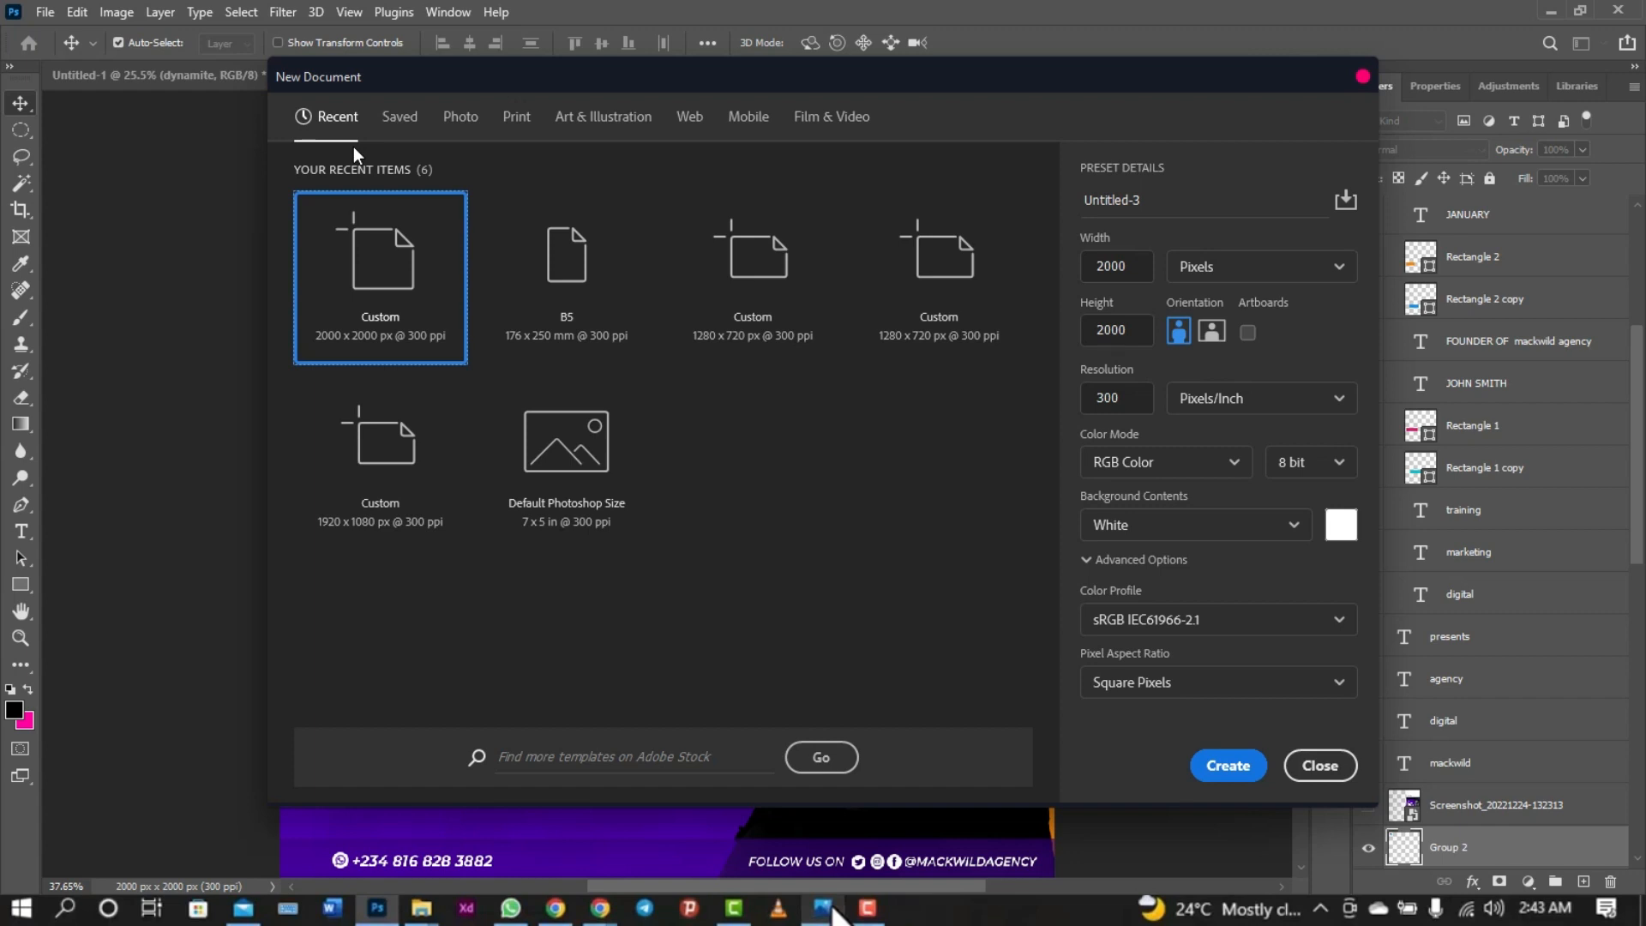
{"action": "left_click", "coordinate": [1245, 763]}
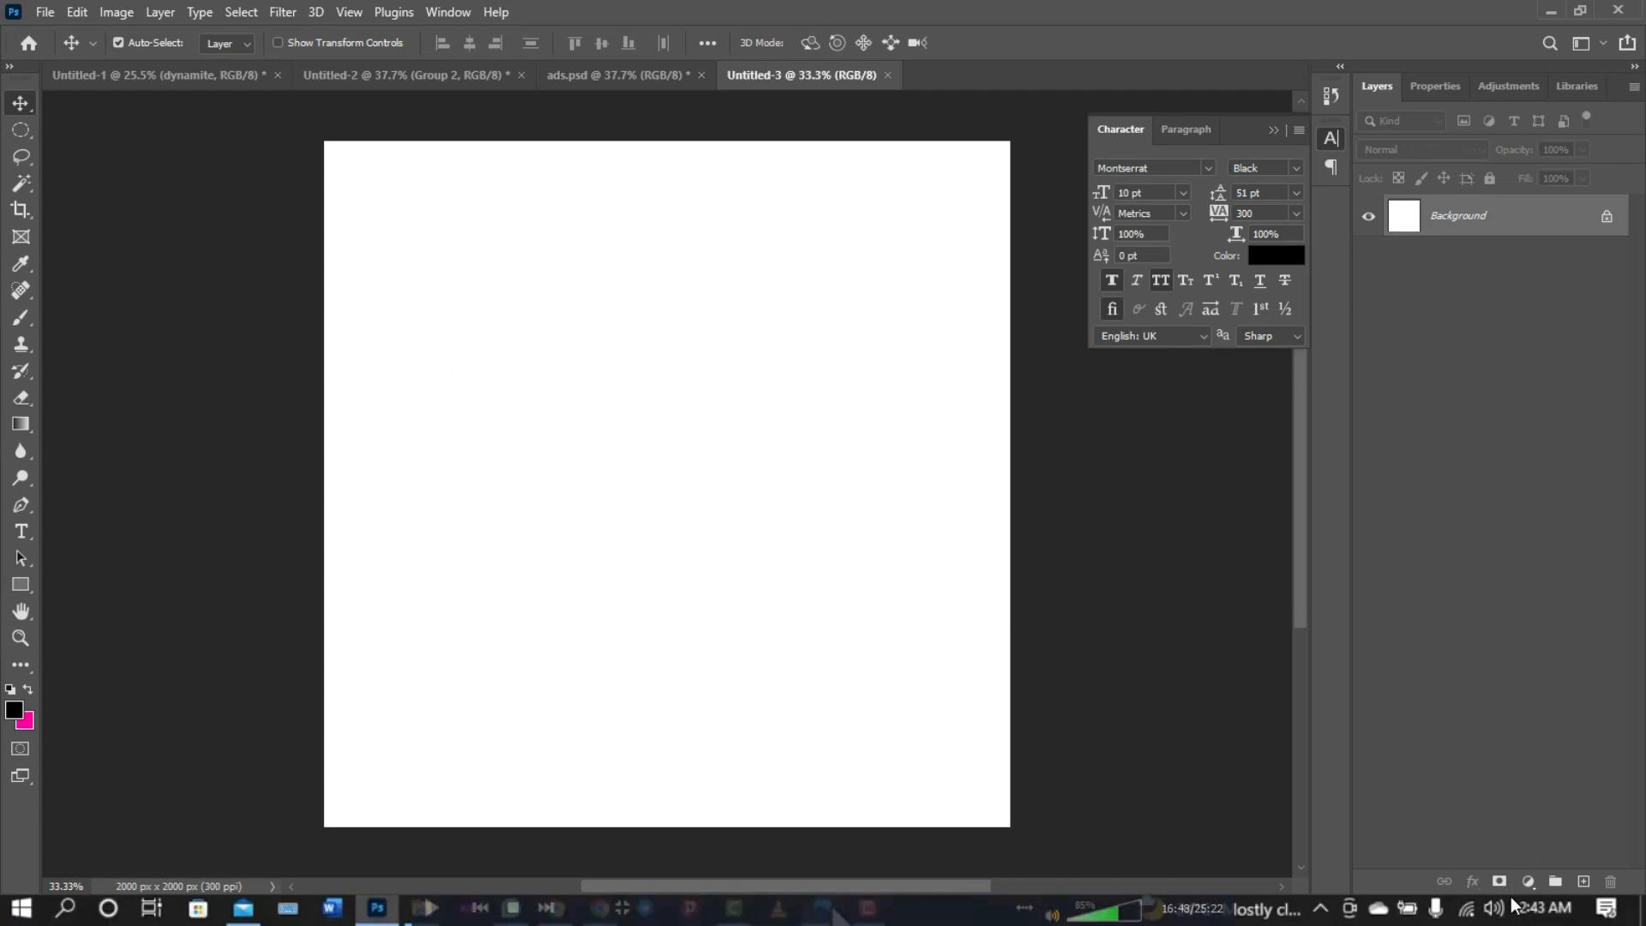
- Add a Solid Color fill layer in purple 5500ca above the background
{"action": "left_click", "coordinate": [1530, 881]}
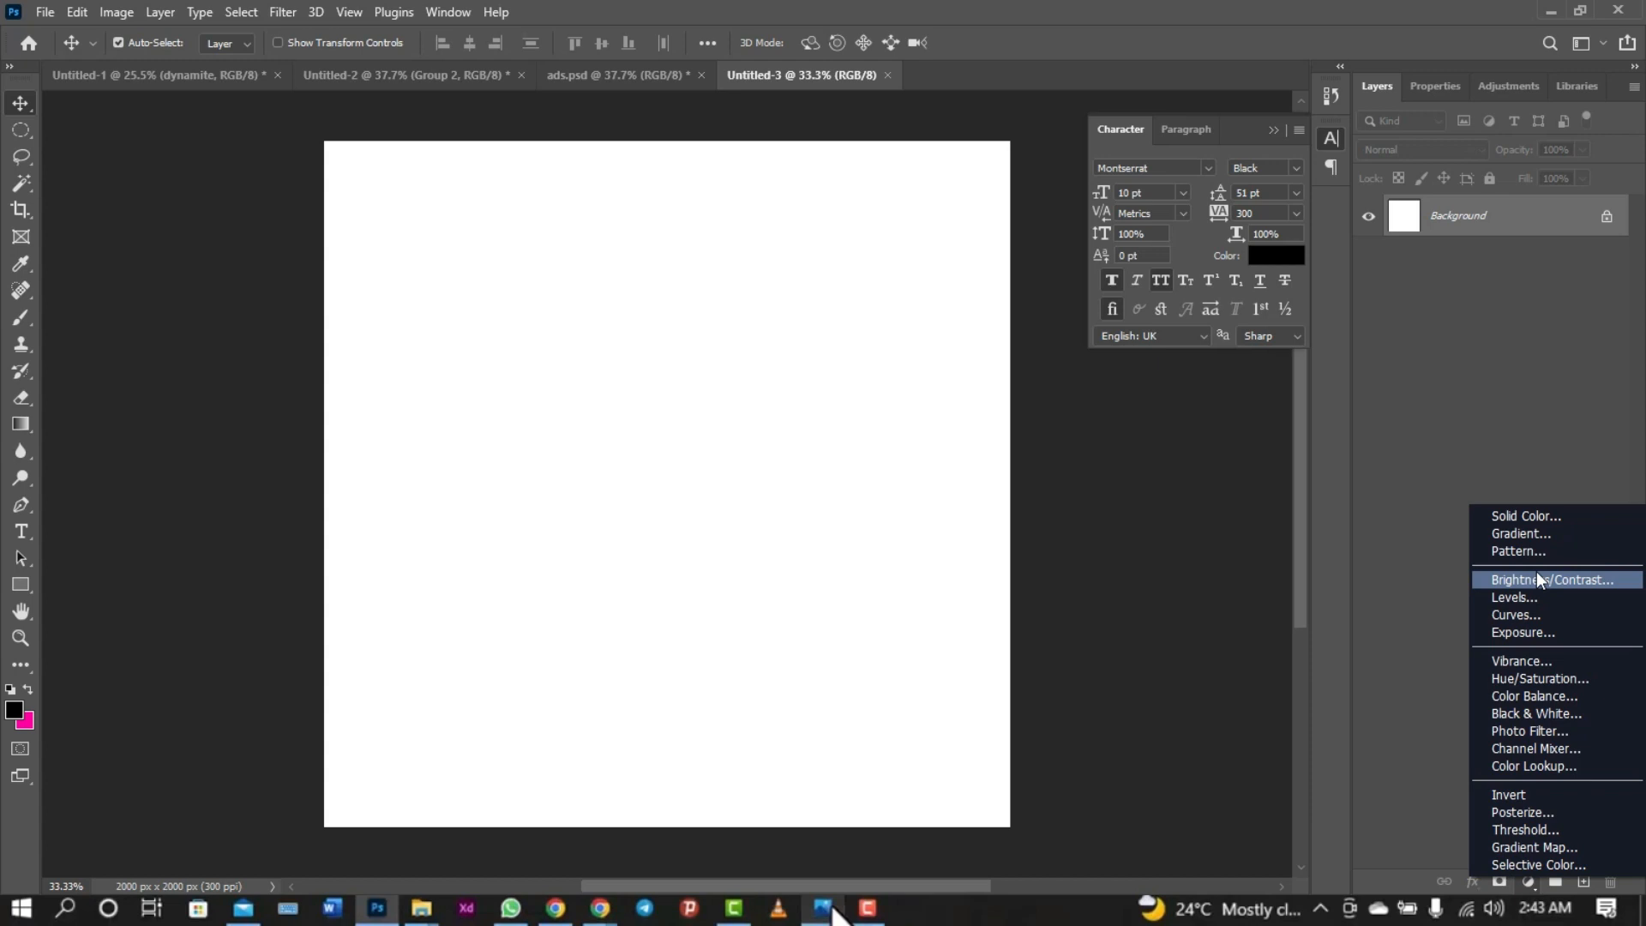
{"action": "left_click", "coordinate": [1536, 512]}
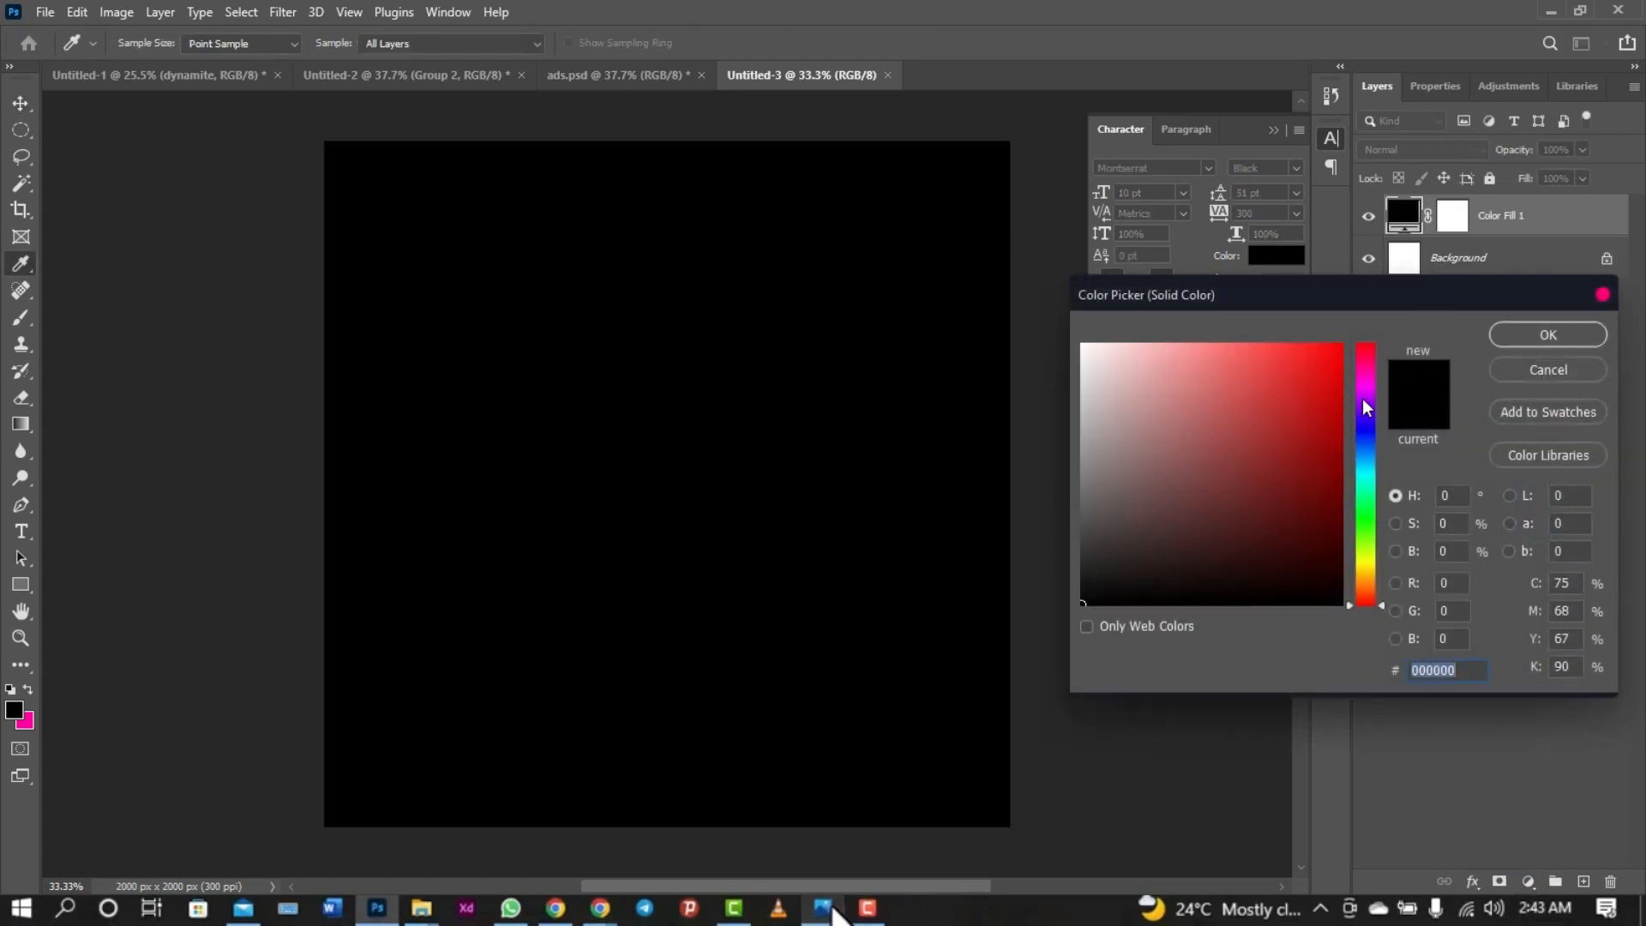
{"action": "left_click", "coordinate": [1366, 401]}
{"action": "left_click", "coordinate": [1326, 477]}
{"action": "type", "text": "5500ca"}
{"action": "key", "text": "Return"}
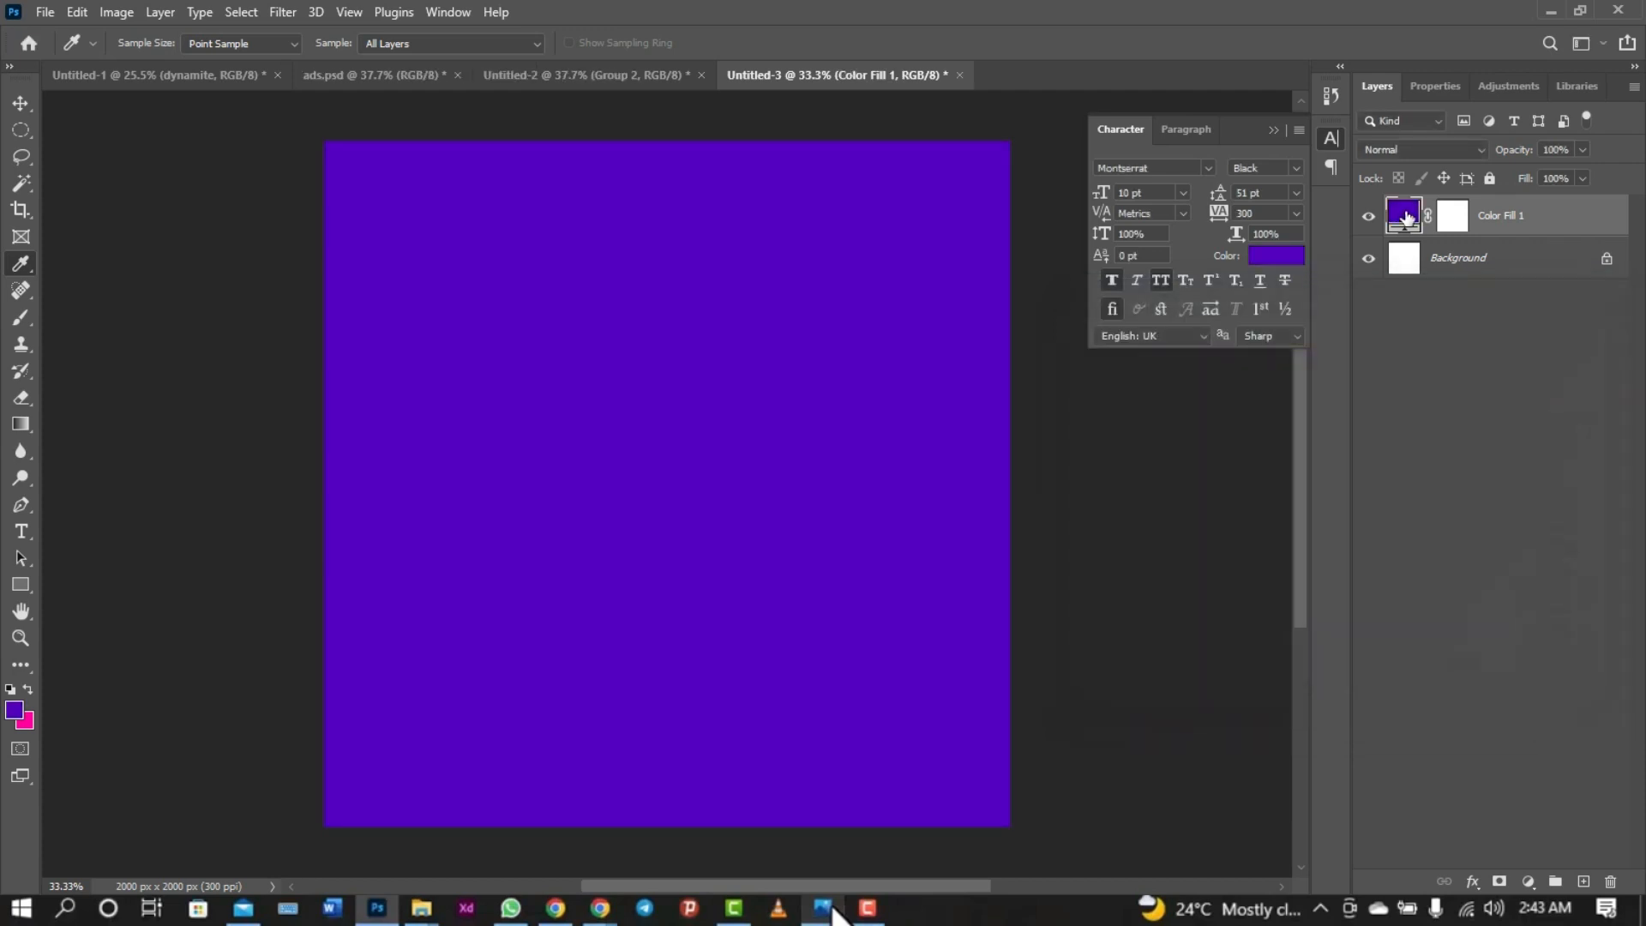
- Place the zebra stripe image as an embedded layer covering the canvas
{"action": "left_click", "coordinate": [43, 13]}
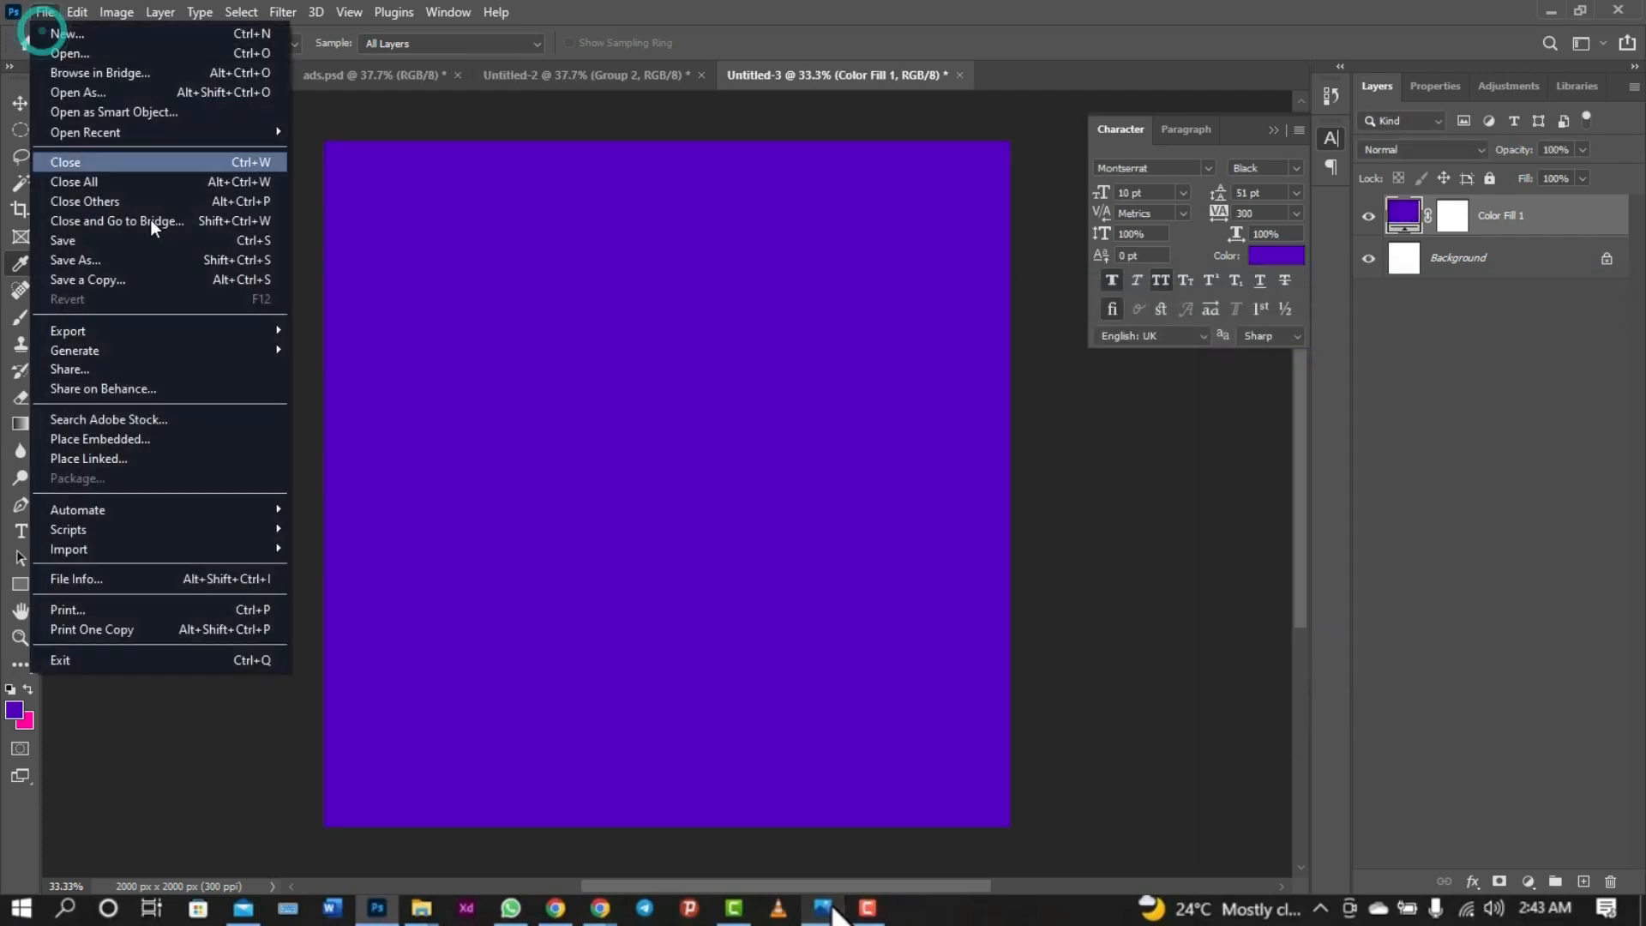
{"action": "left_click", "coordinate": [167, 441]}
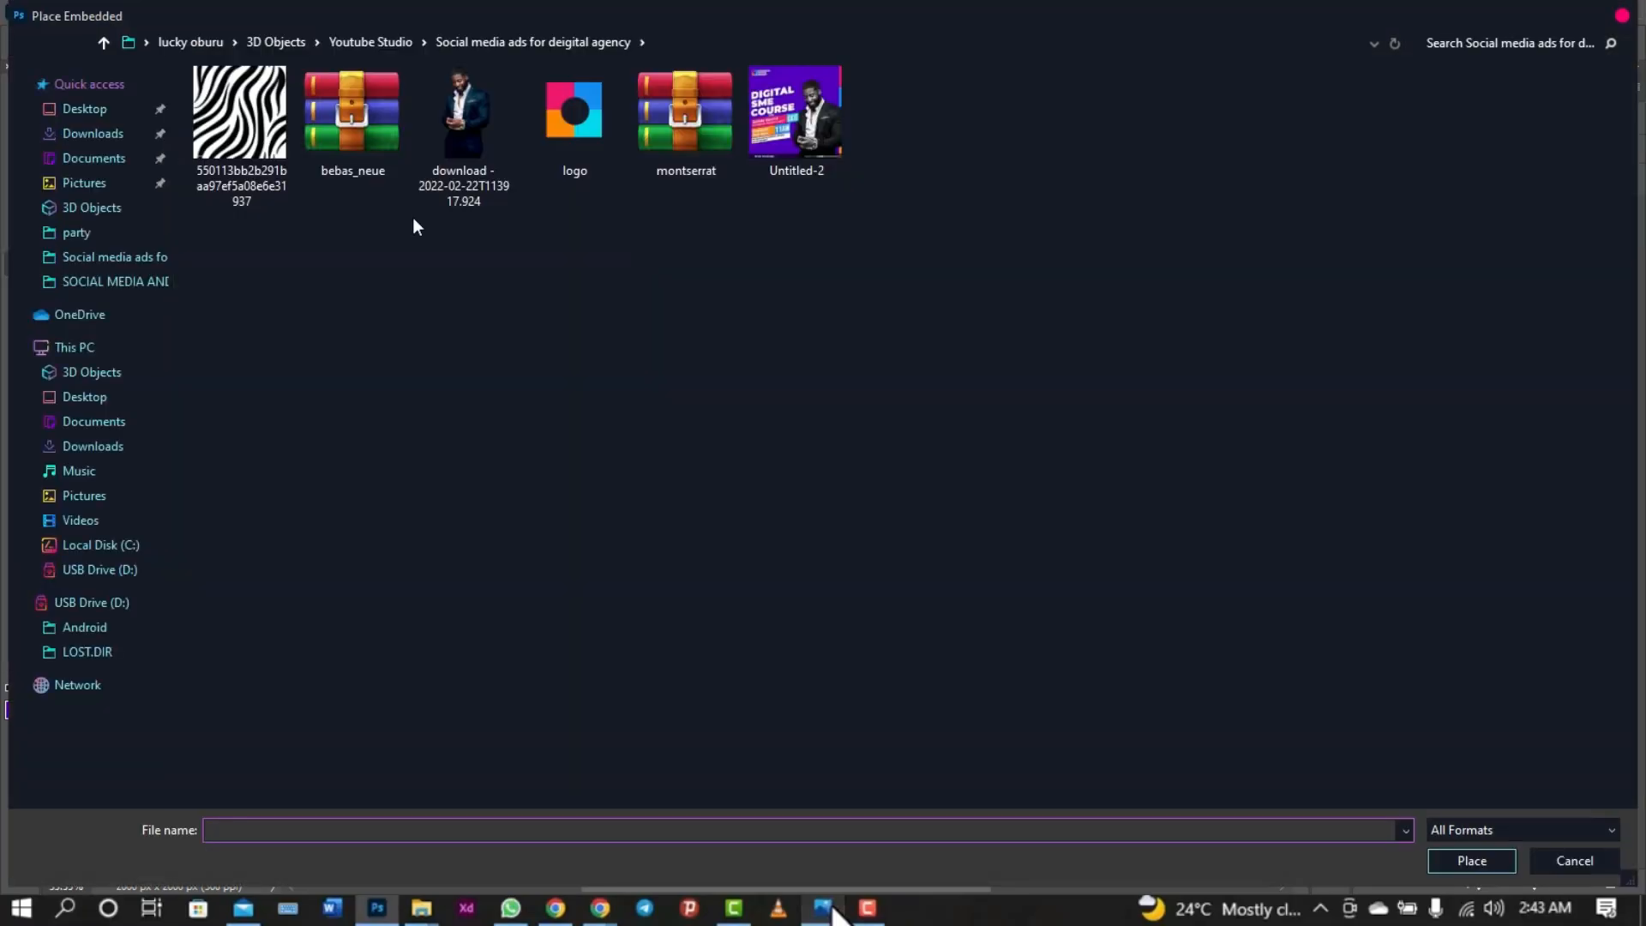
{"action": "double_click", "coordinate": [241, 113]}
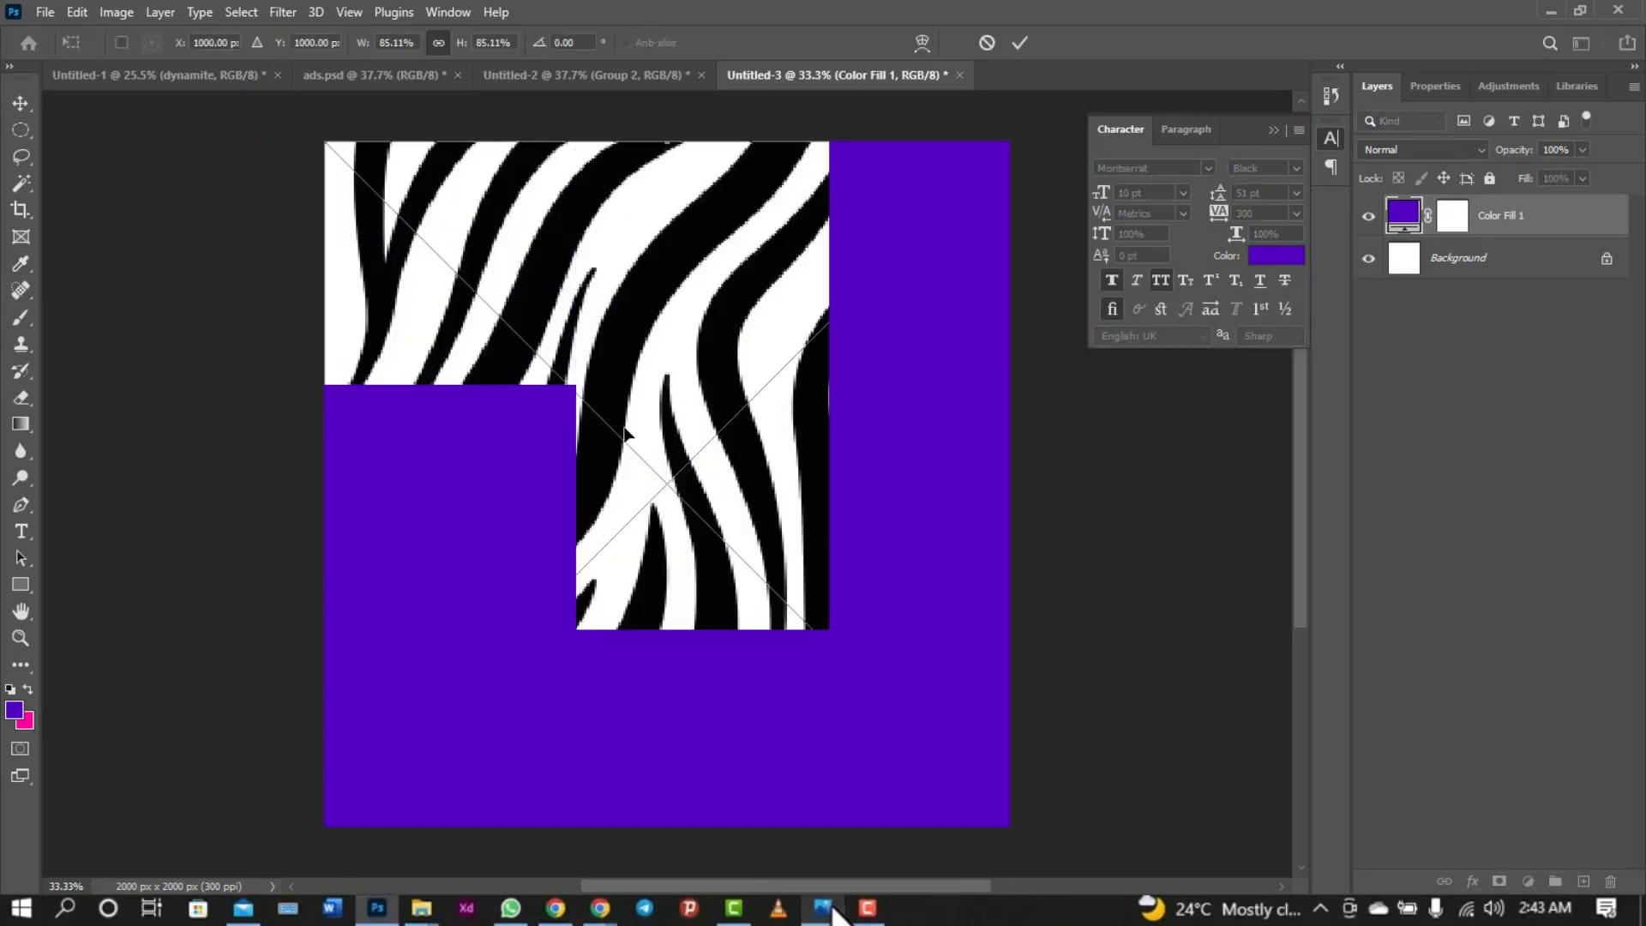
{"action": "left_click", "coordinate": [1021, 36]}
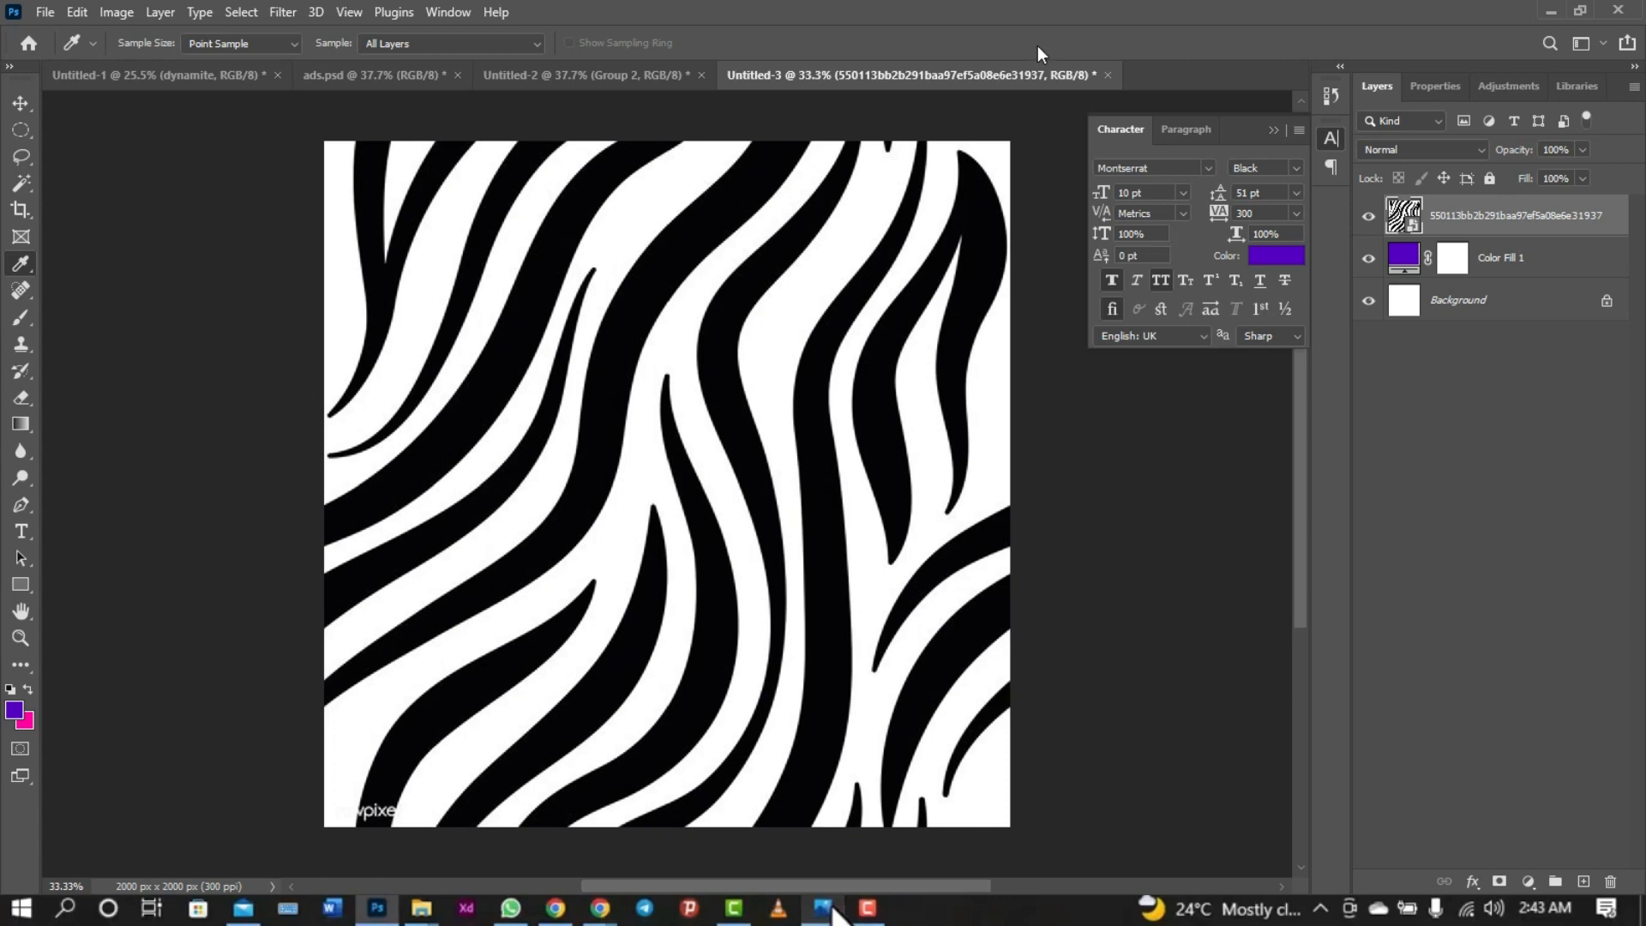
- Set the zebra stripe layer's blend mode to Multiply and lower its opacity until the stripes form a faint texture
{"action": "left_click", "coordinate": [1423, 150]}
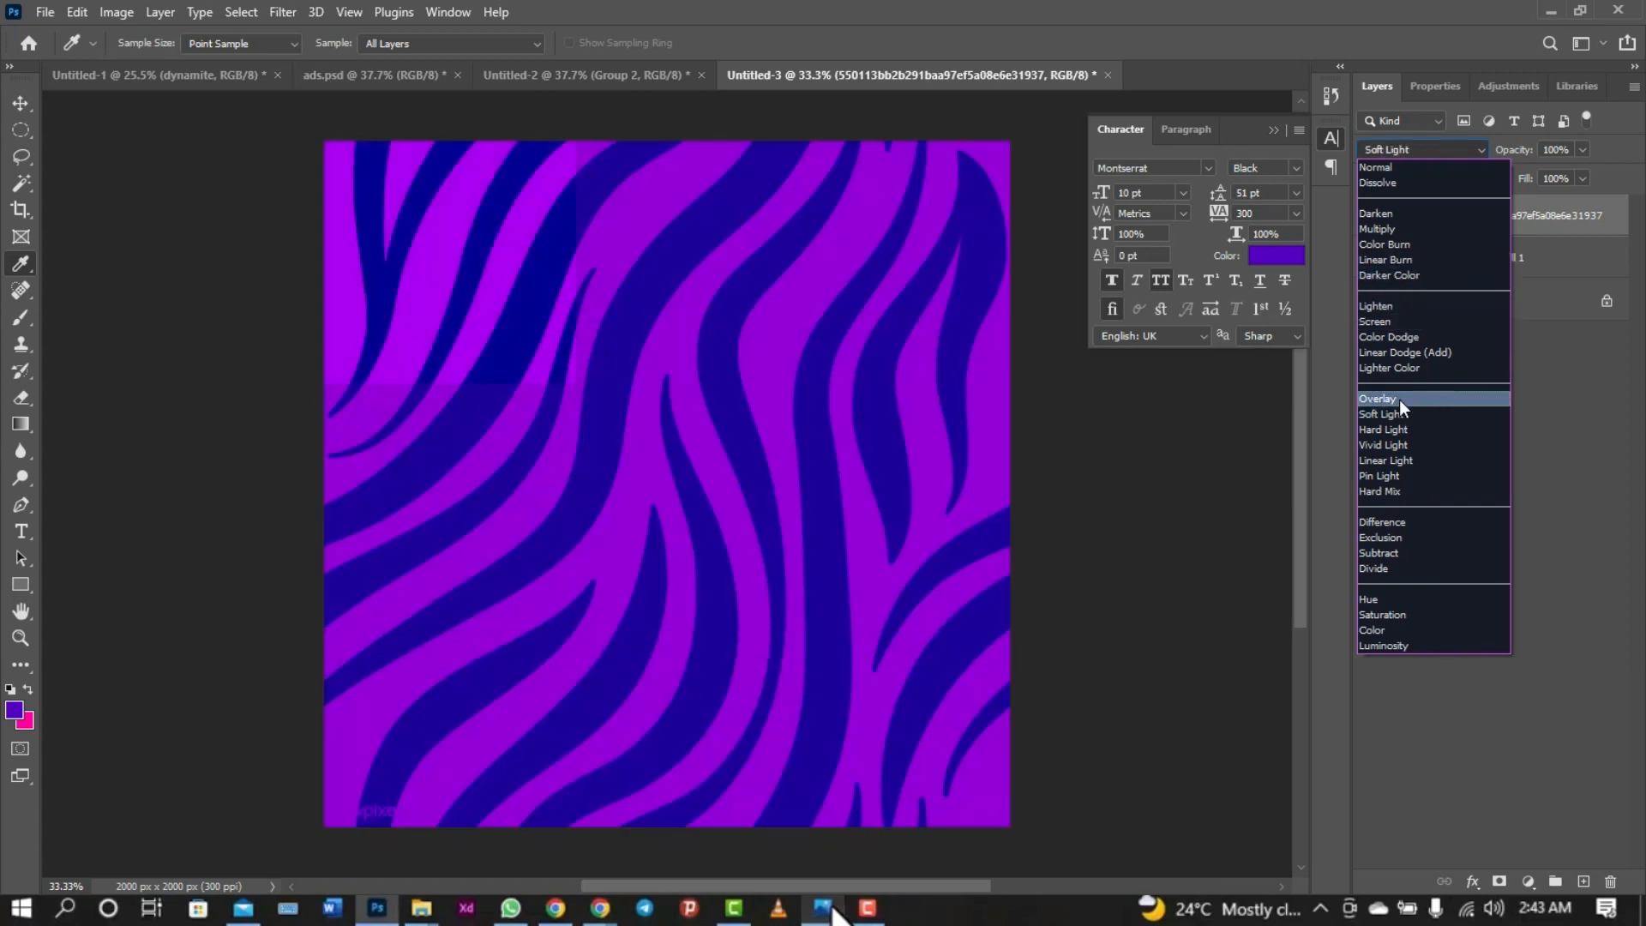
{"action": "left_click", "coordinate": [1390, 228]}
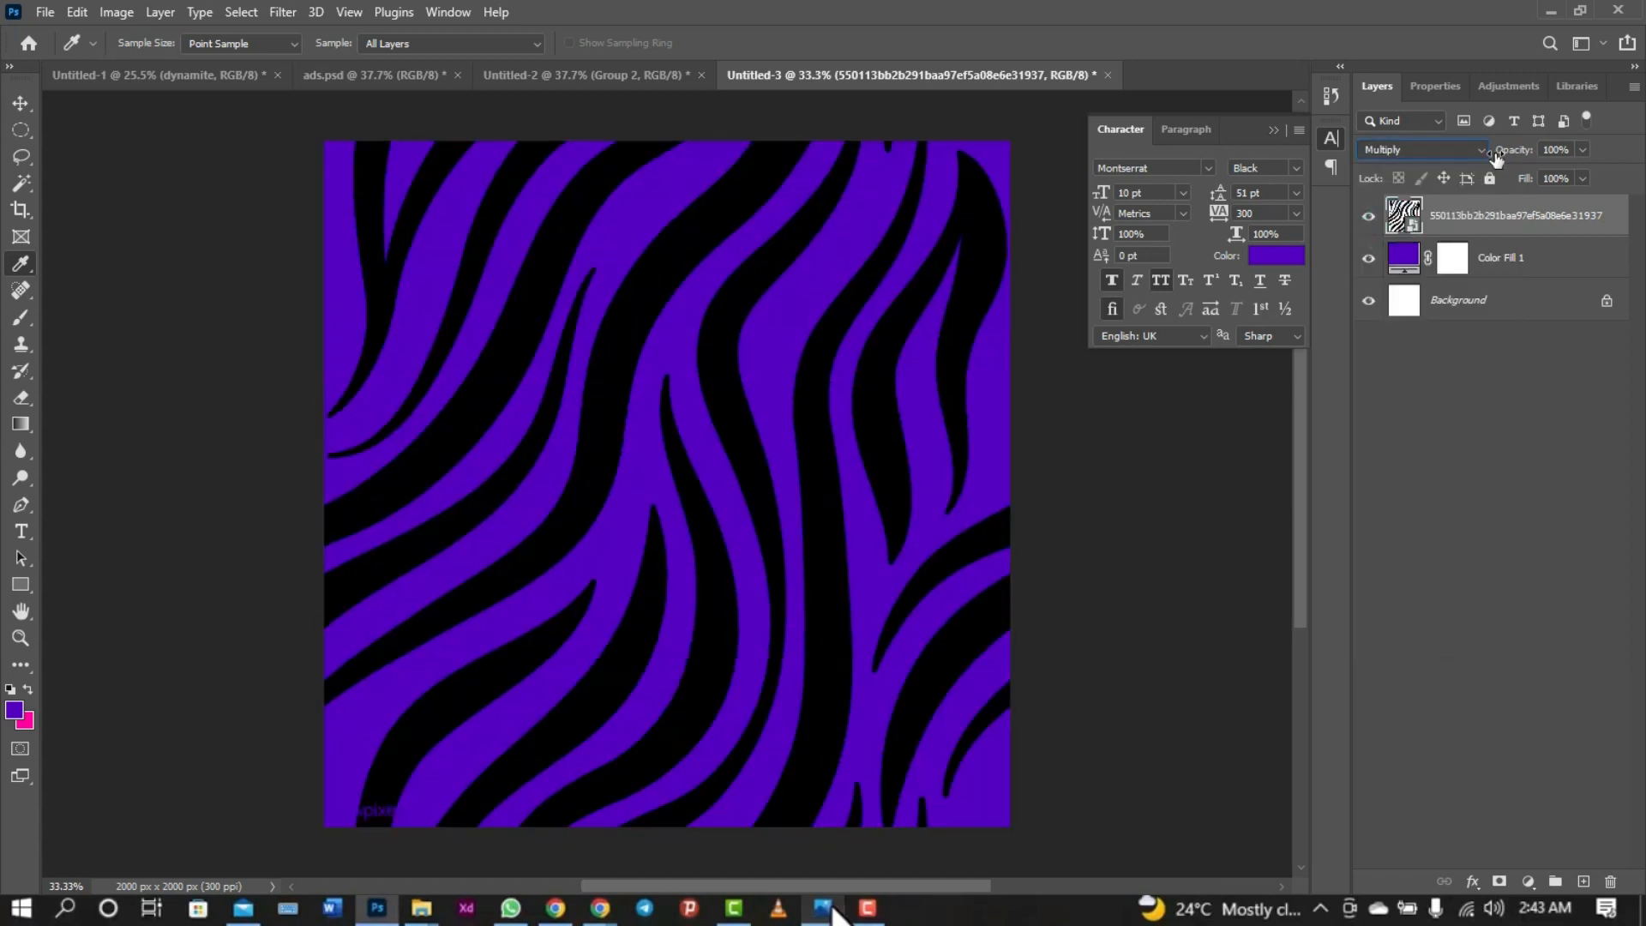
{"action": "left_click_drag", "start_coordinate": [1520, 157], "coordinate": [1424, 157]}
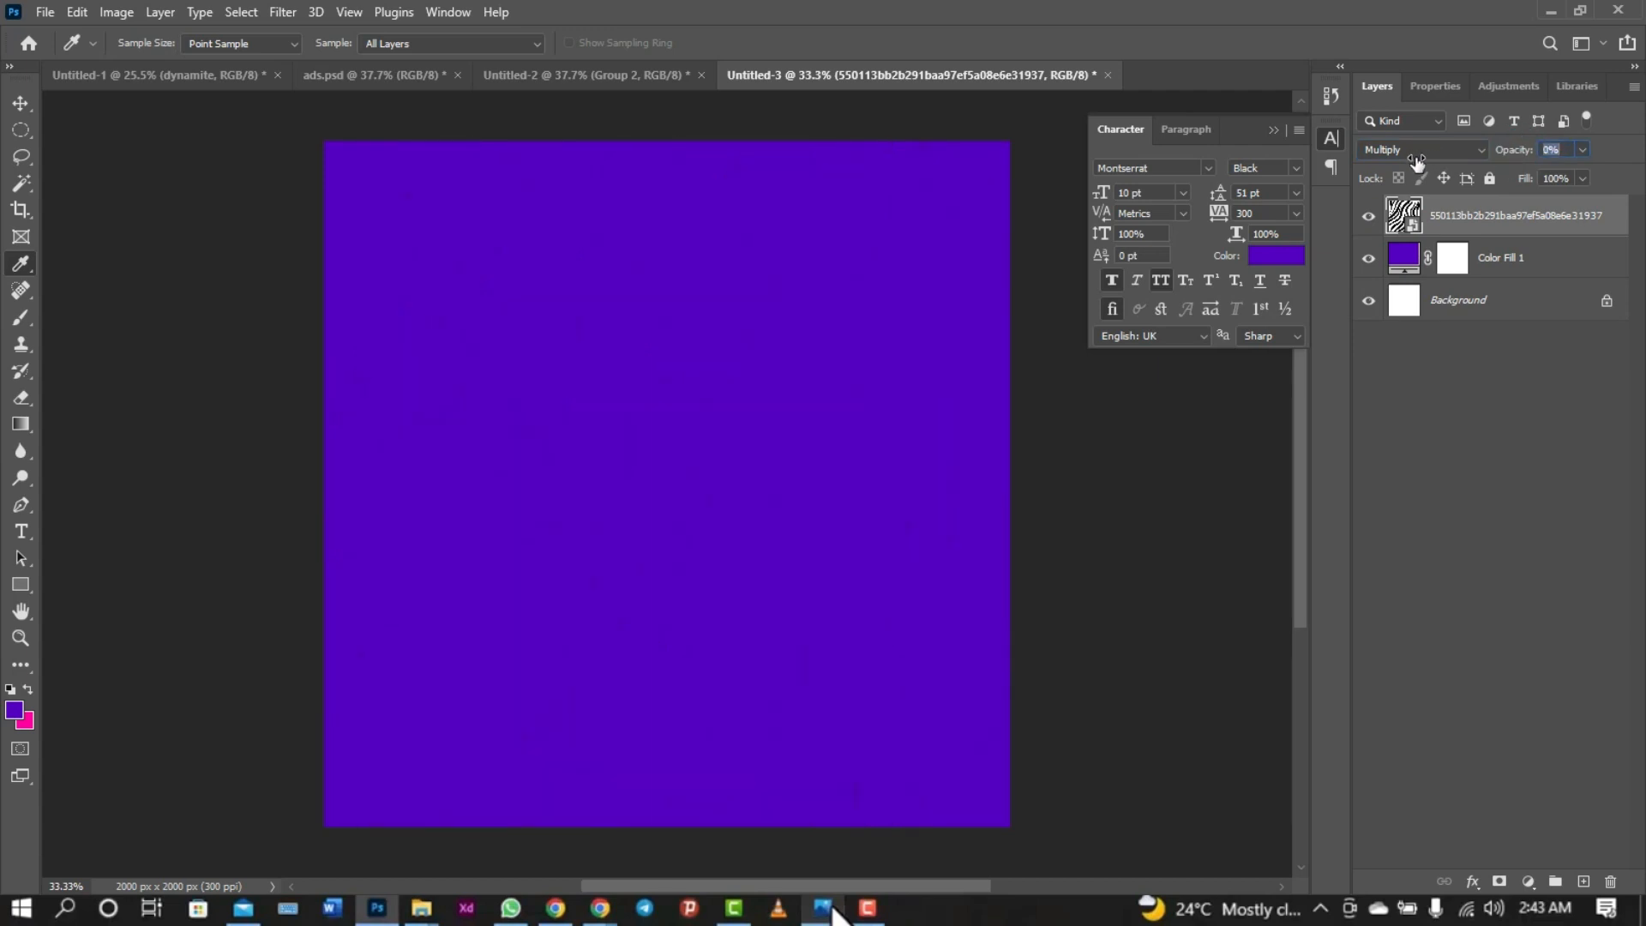
- Darken the solid colour fill layer's purple to 4a00b0 and deselect the layer
{"action": "double_click", "coordinate": [1406, 257]}
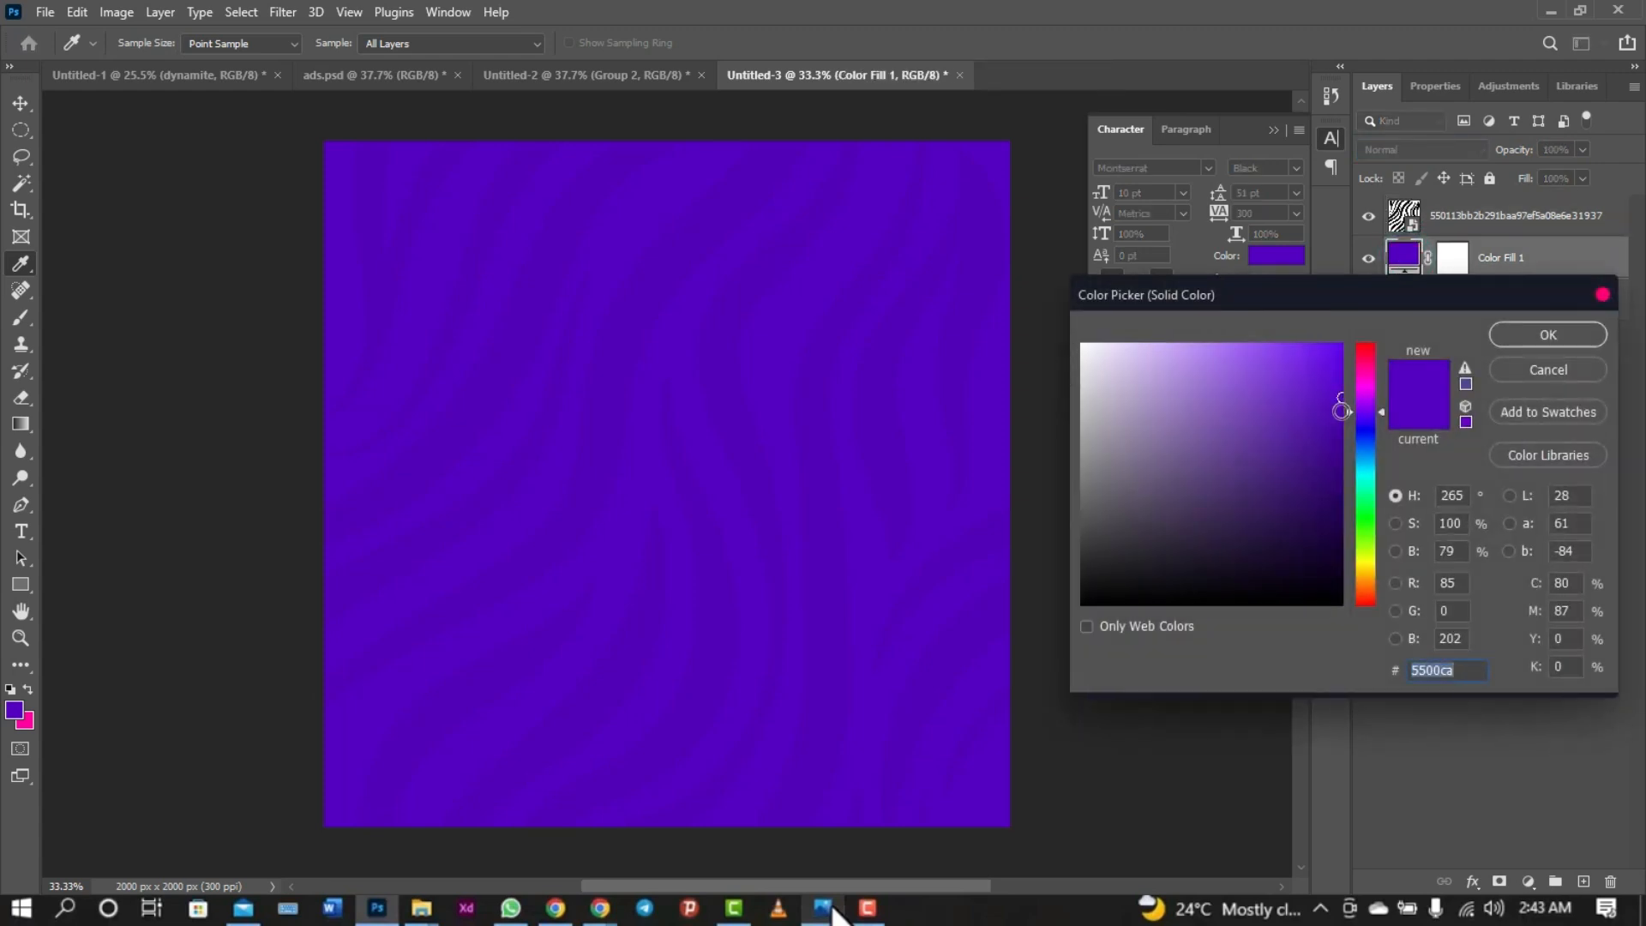
{"action": "left_click_drag", "start_coordinate": [1341, 410], "coordinate": [1342, 425]}
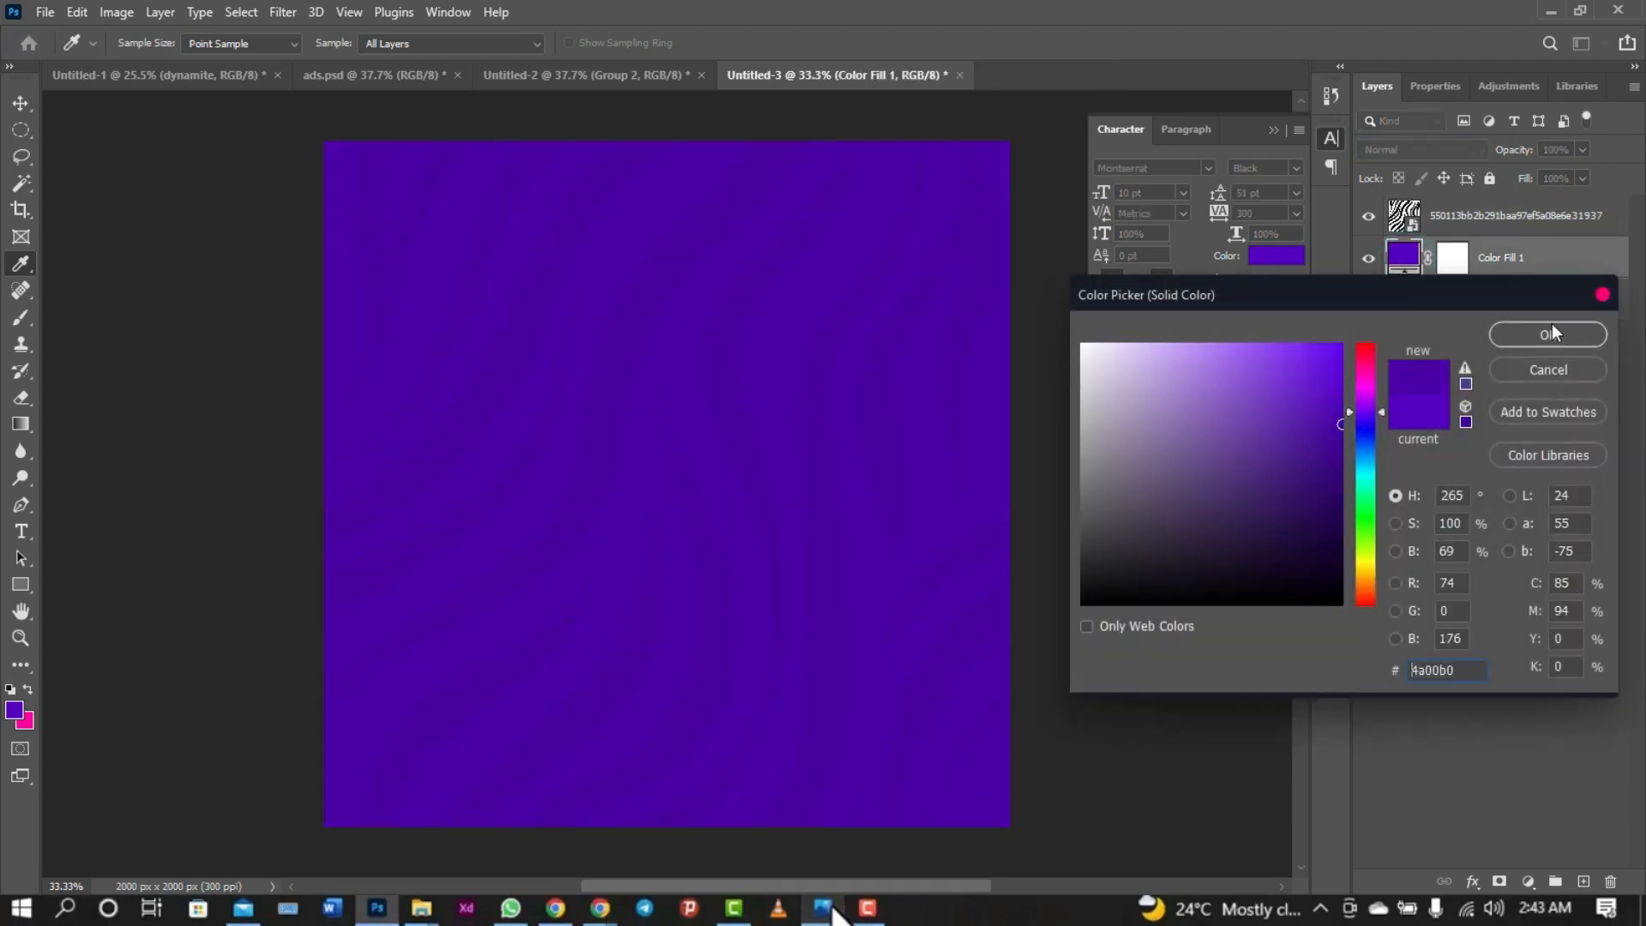
{"action": "left_click", "coordinate": [1552, 333]}
{"action": "key", "text": "v"}
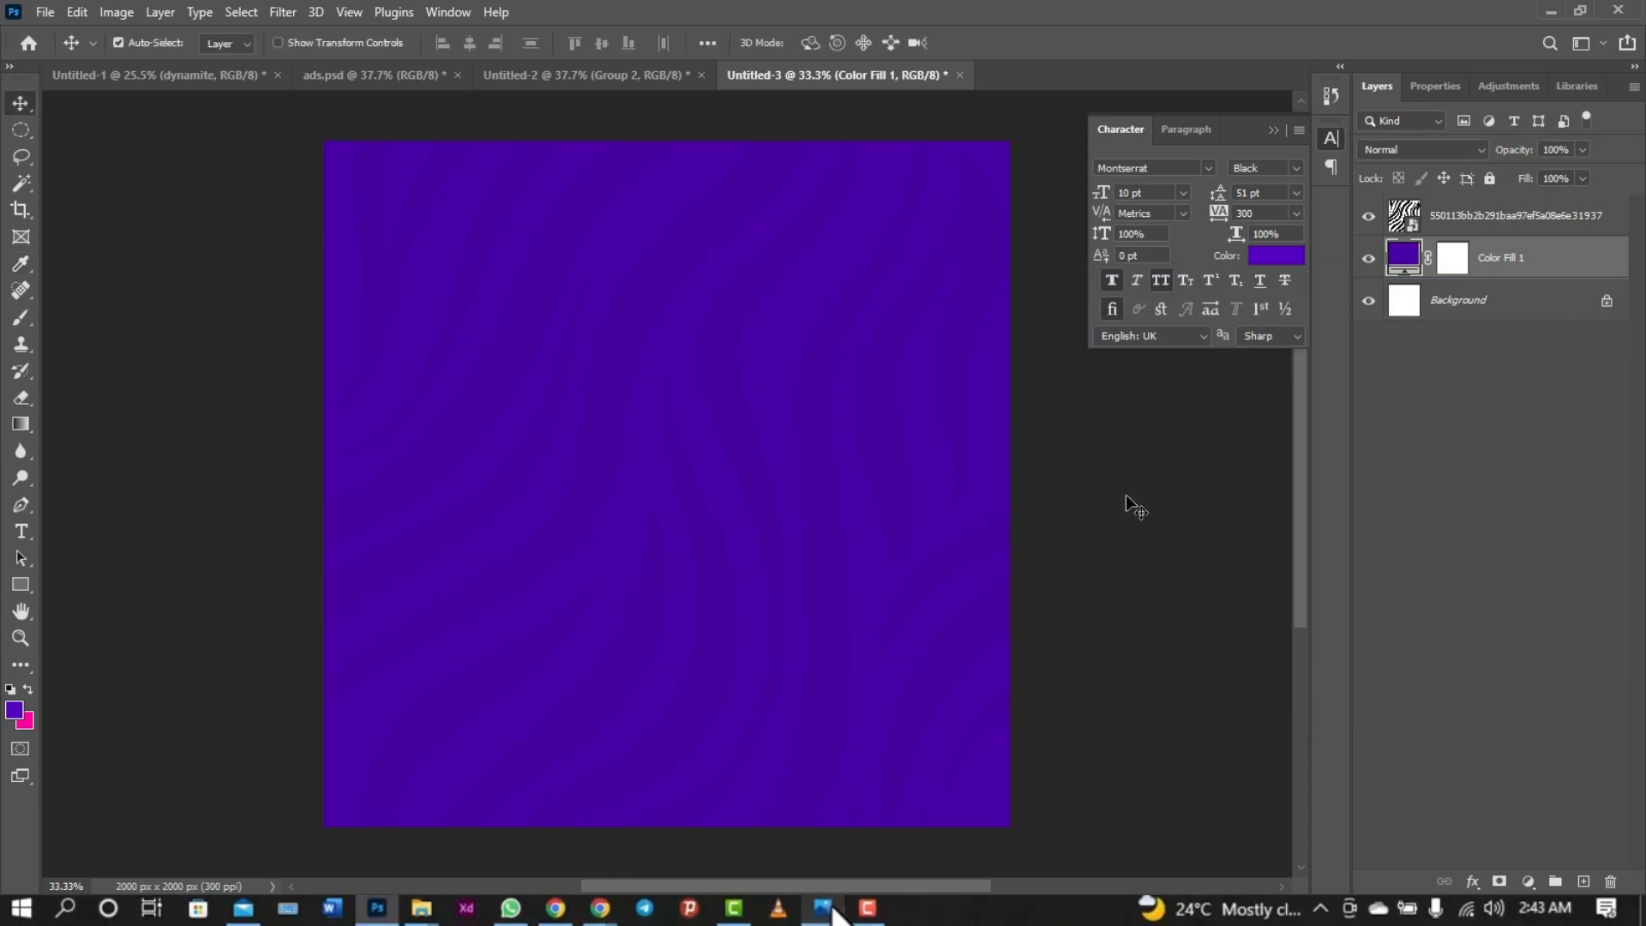
{"action": "left_click", "coordinate": [1126, 497]}
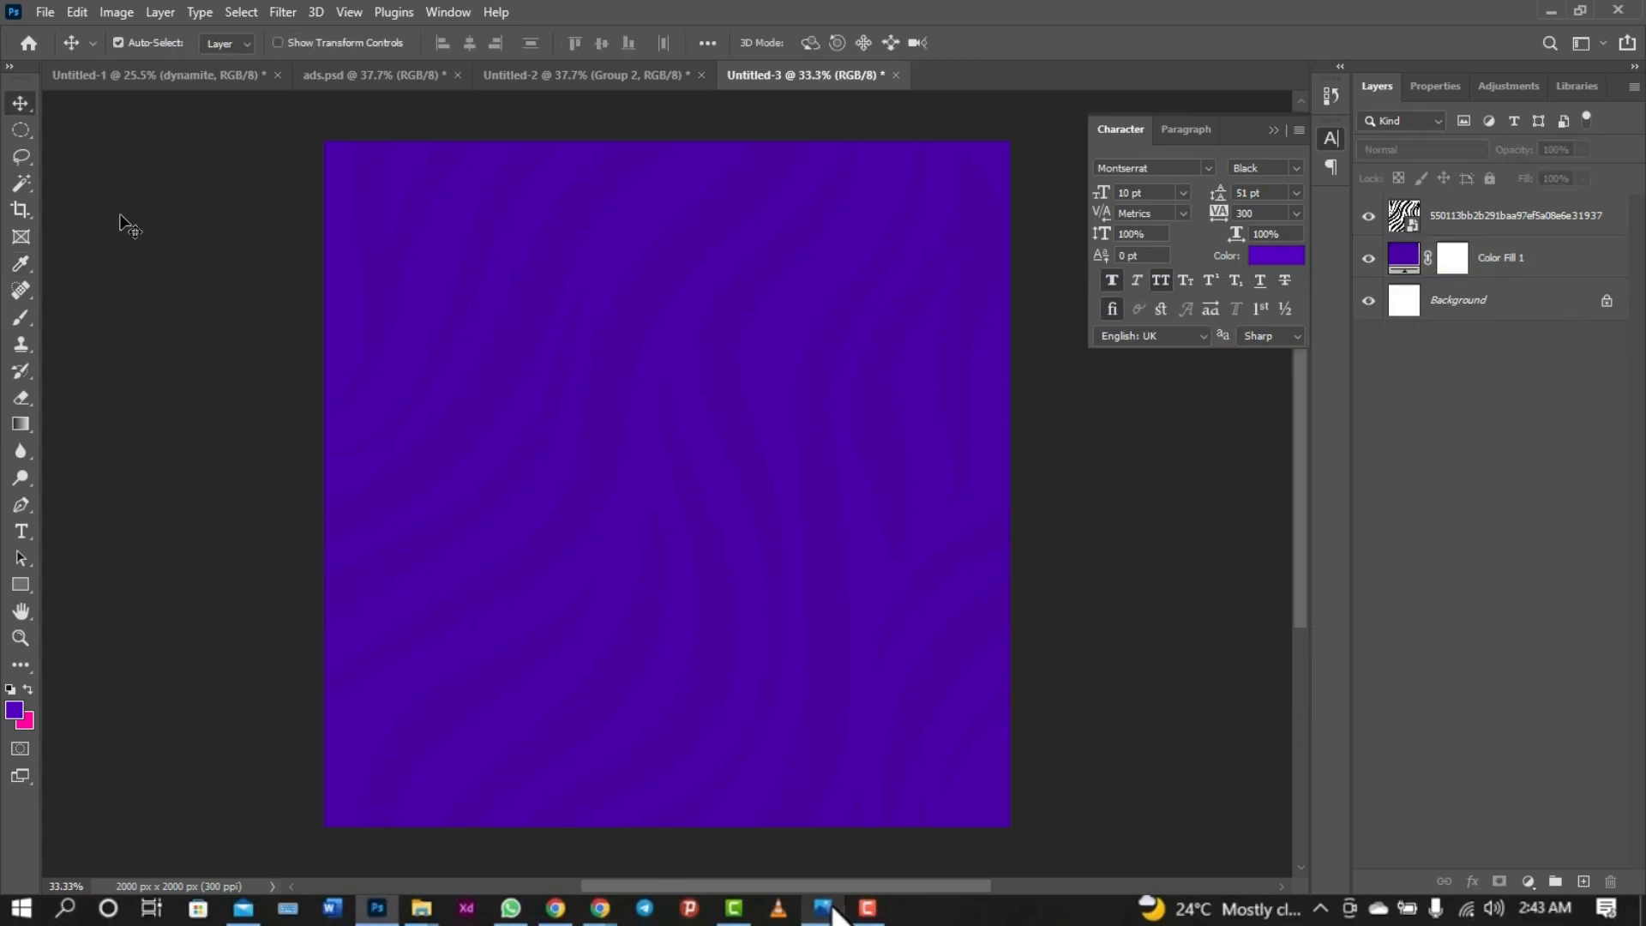
- Group the colour fill and zebra stripe layers, name the group bg and lock it
{"action": "left_click", "coordinate": [1496, 263]}
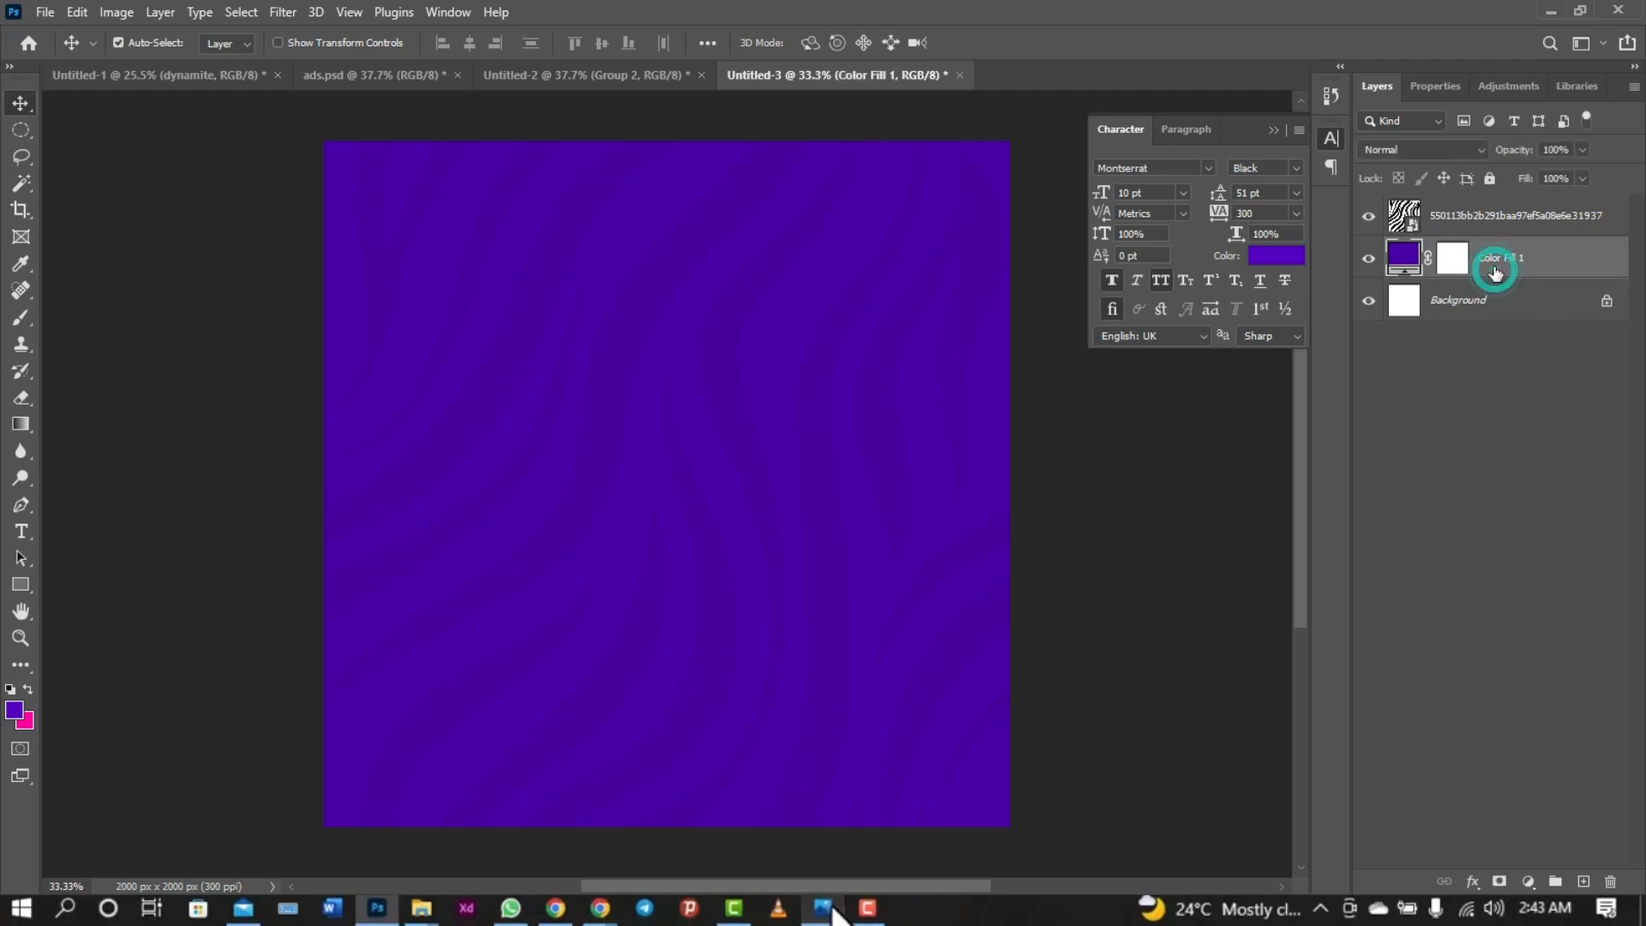
{"action": "left_click", "coordinate": [1483, 219], "text": "shift"}
{"action": "key", "text": "ctrl+g"}
{"action": "double_click", "coordinate": [1446, 218]}
{"action": "type", "text": "bo"}
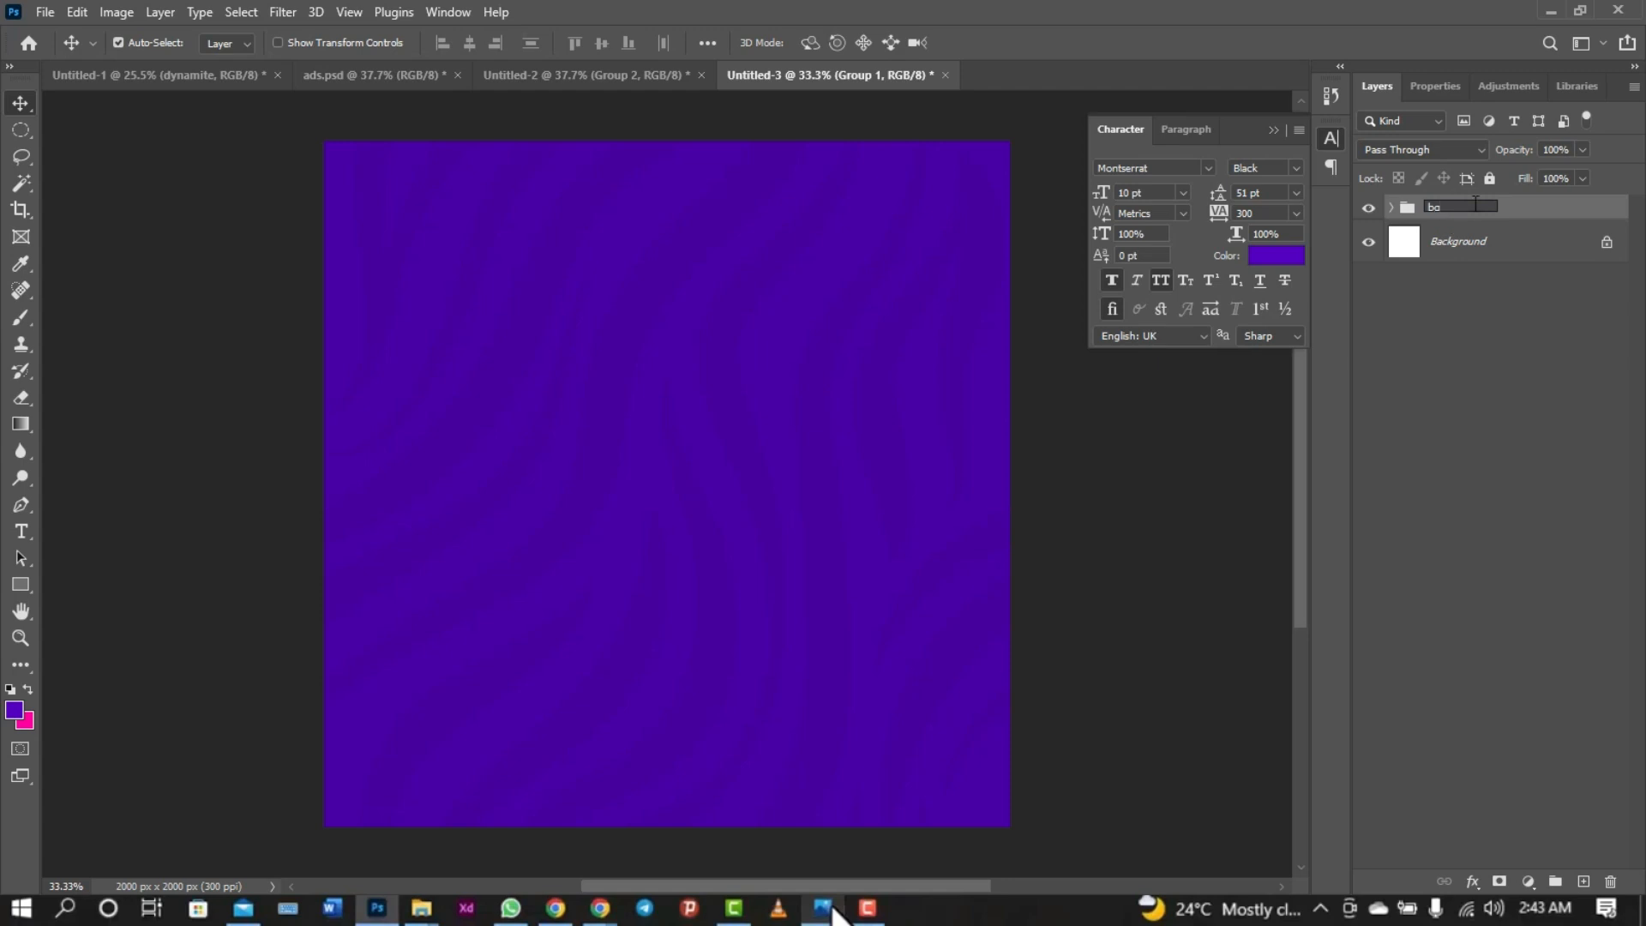
{"action": "type", "text": "g"}
{"action": "left_click", "coordinate": [1489, 178]}
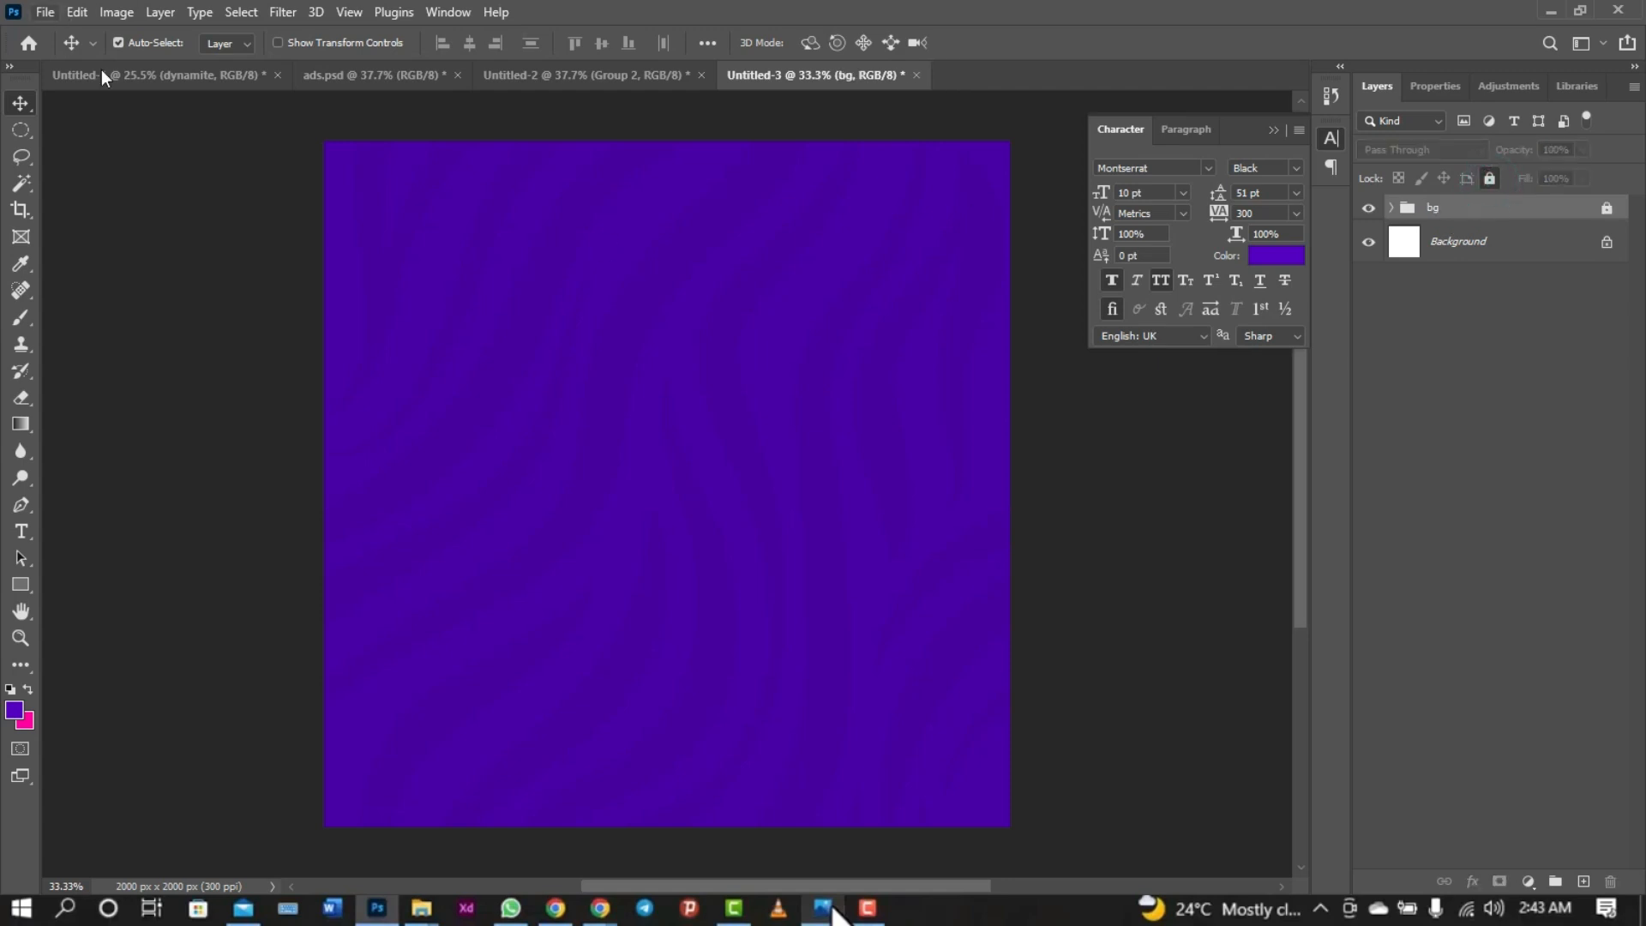
- Place the logo image embedded, scaled to about 10%, in the upper-left corner of the canvas
{"action": "left_click", "coordinate": [36, 14]}
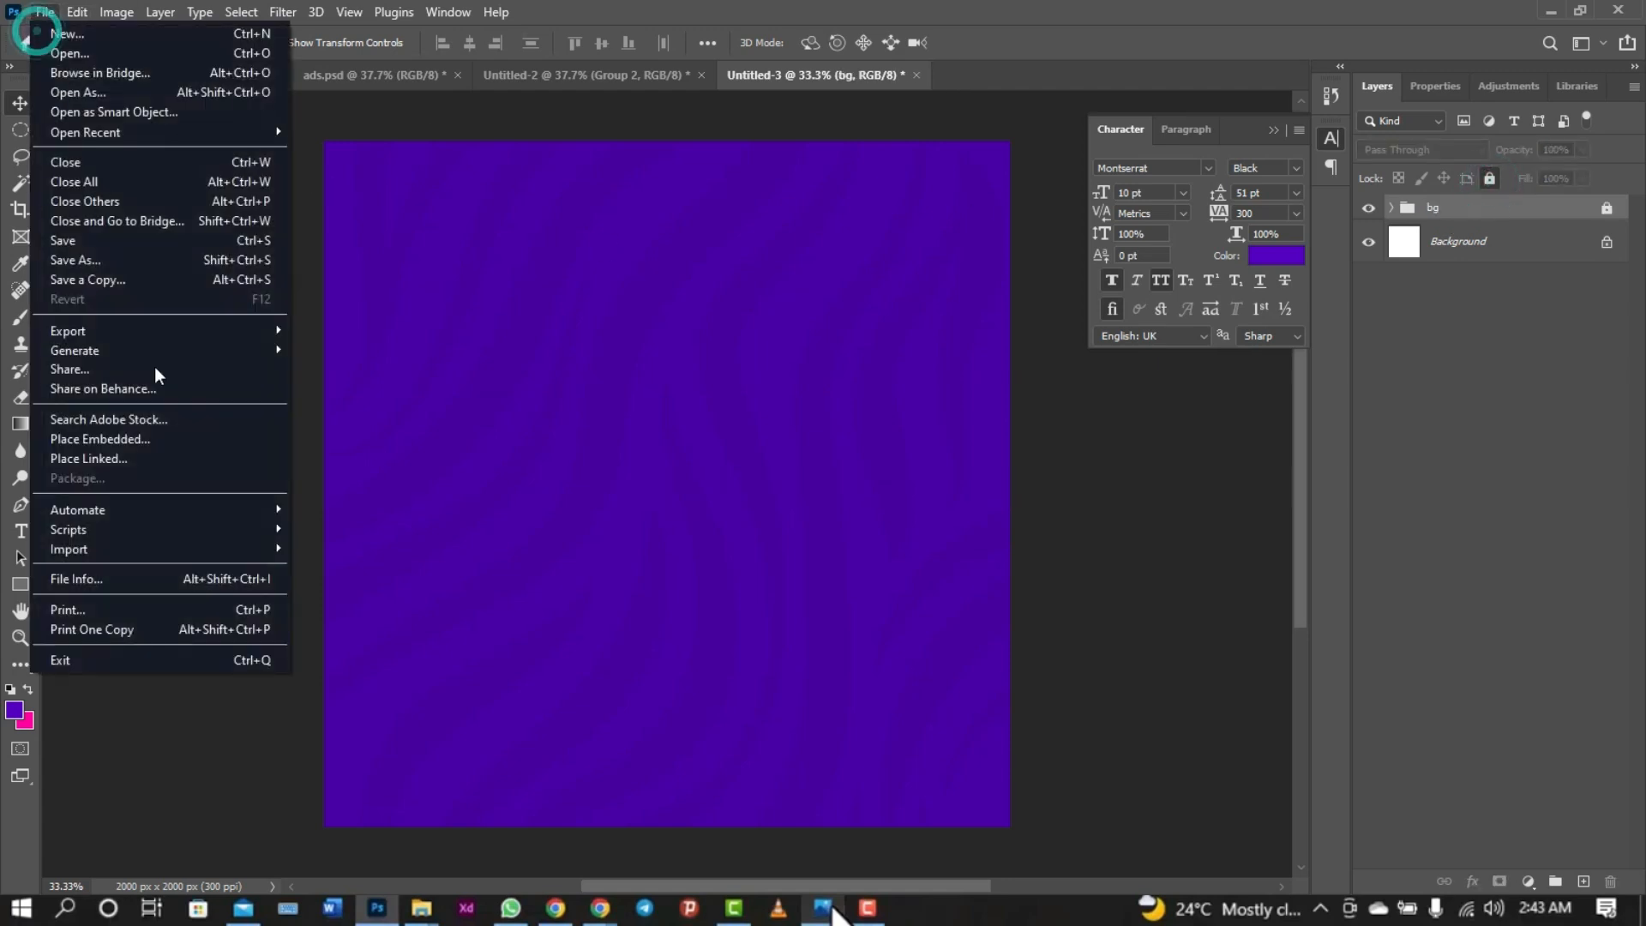
{"action": "left_click", "coordinate": [131, 439]}
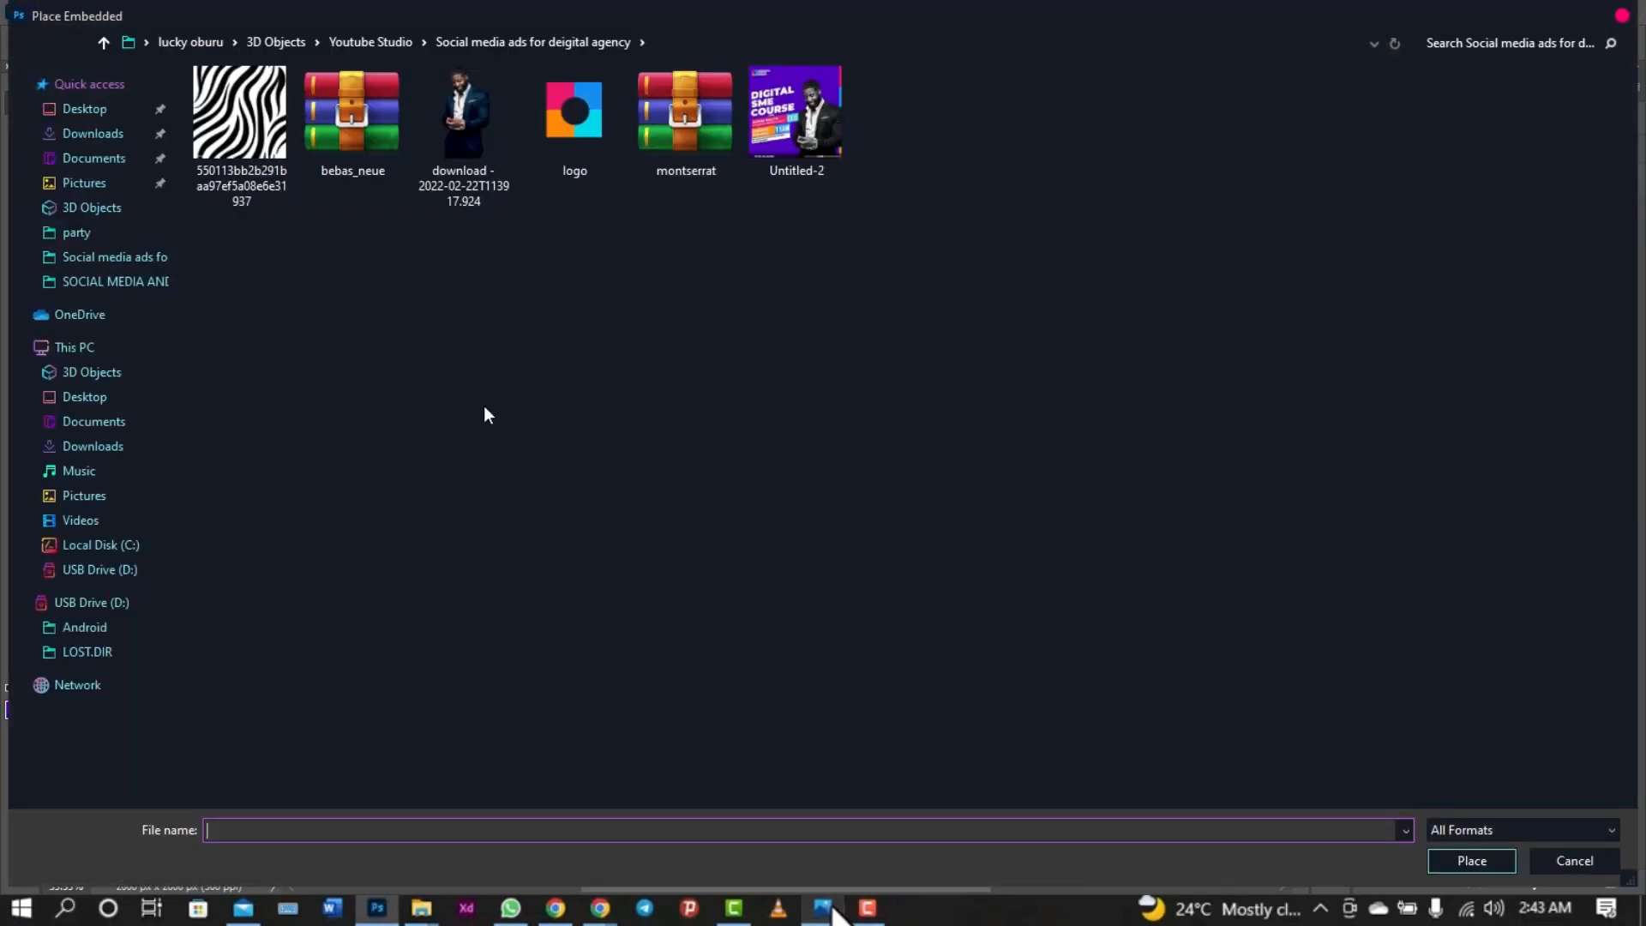
{"action": "double_click", "coordinate": [568, 119]}
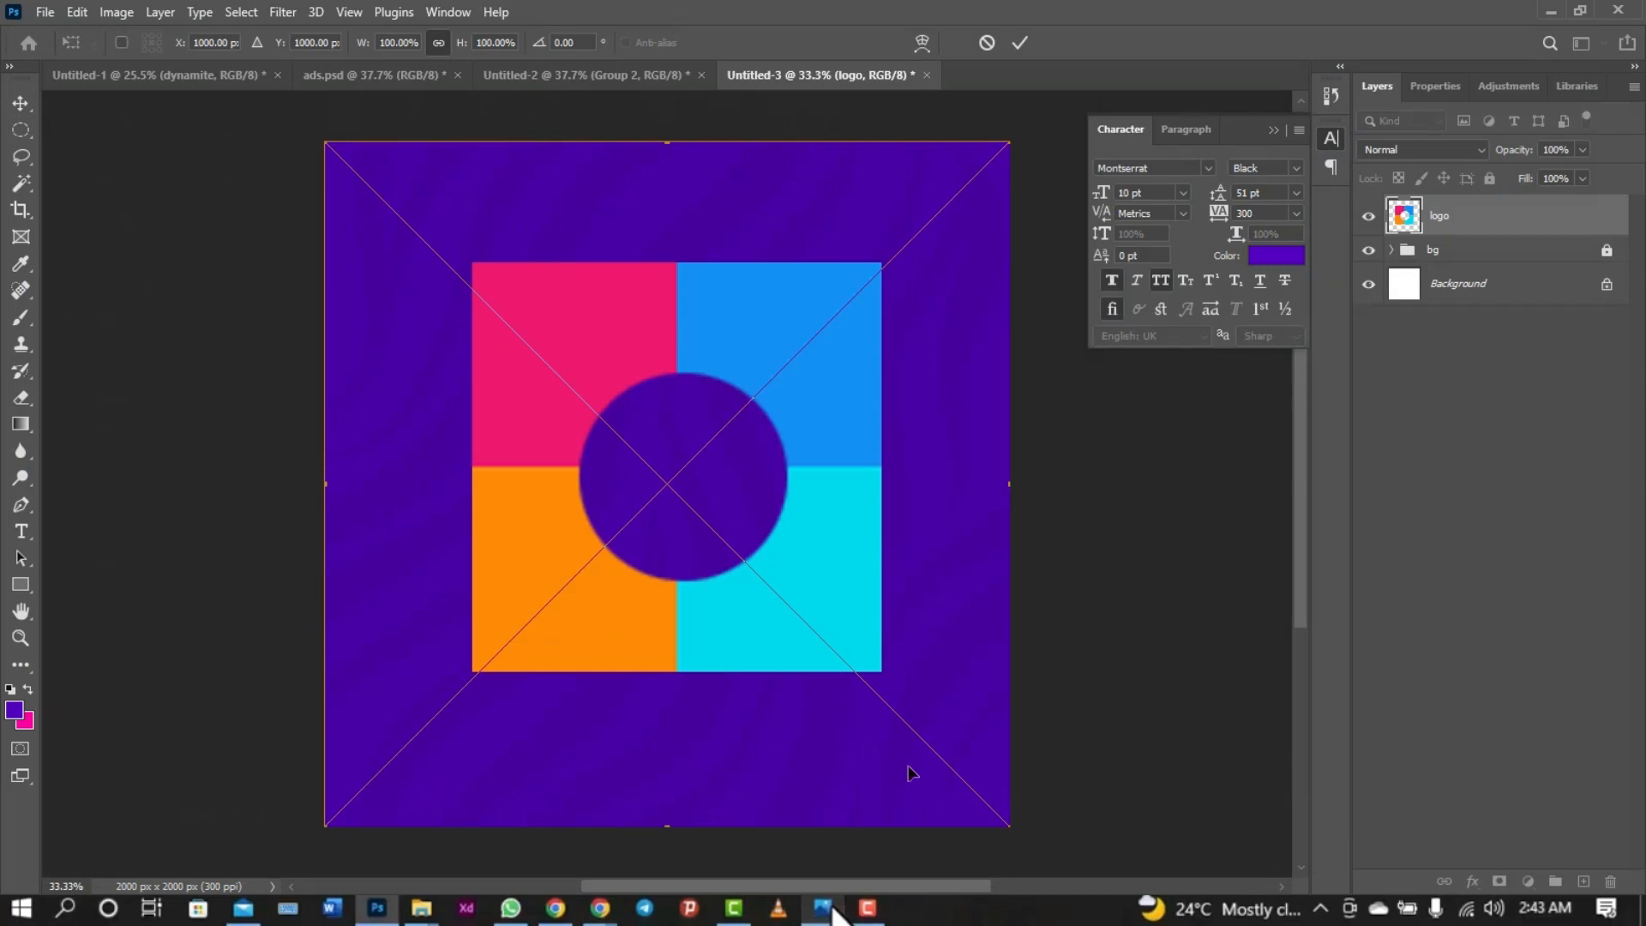
{"action": "left_click_drag", "start_coordinate": [1012, 825], "coordinate": [531, 348]}
{"action": "left_click_drag", "start_coordinate": [531, 141], "coordinate": [364, 197]}
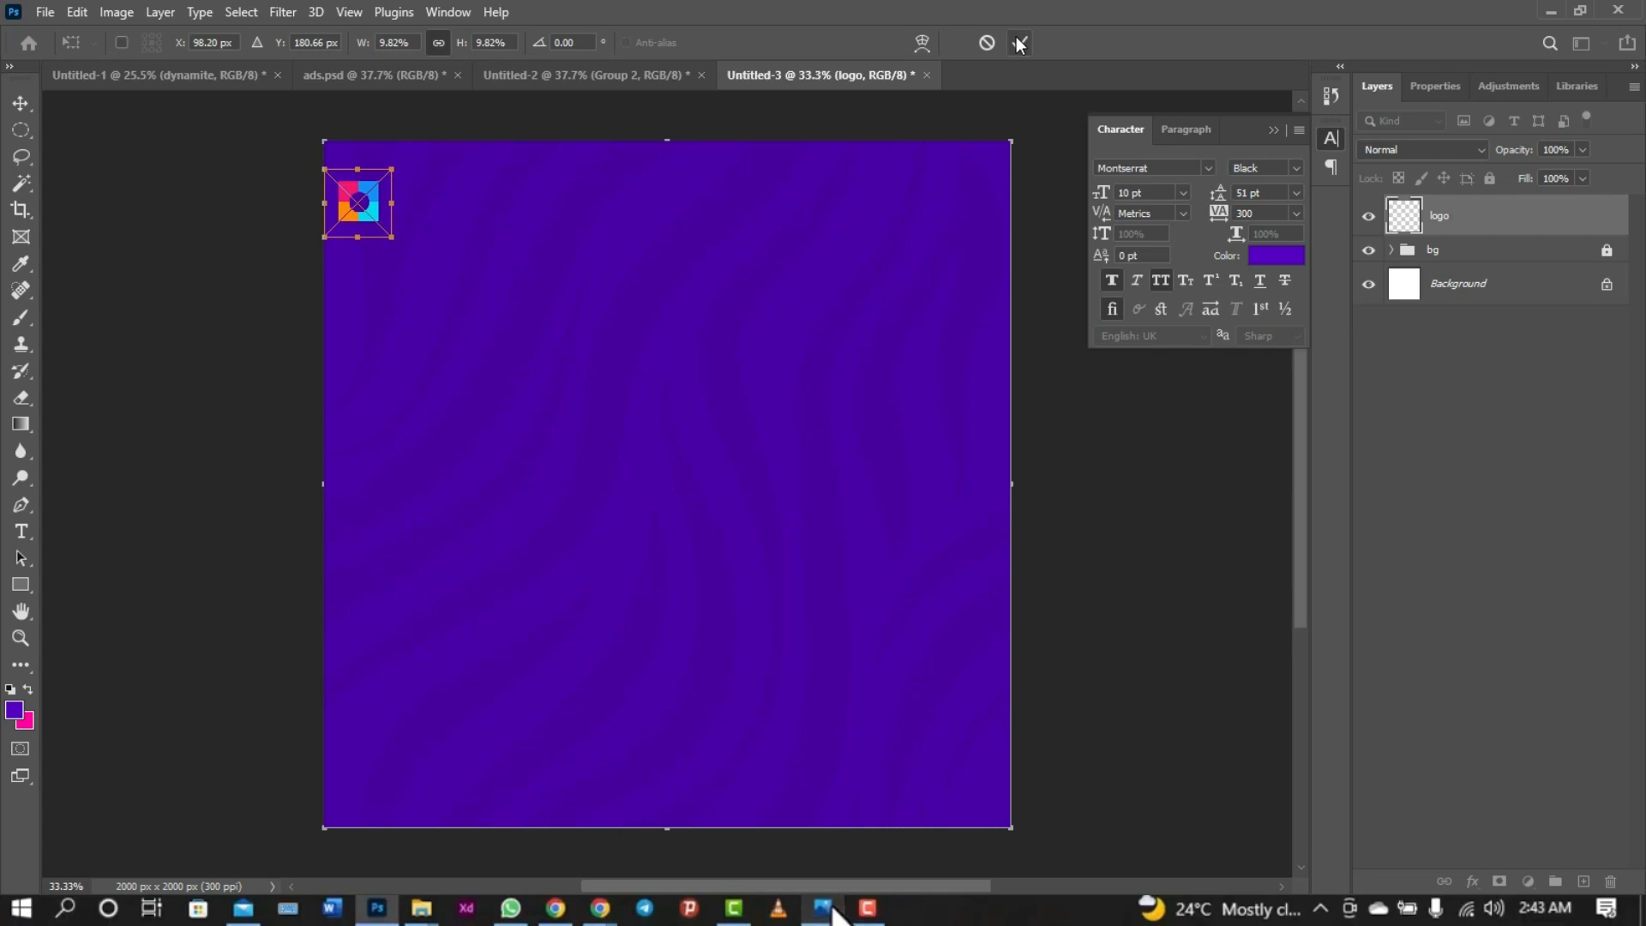
{"action": "left_click", "coordinate": [1018, 43]}
{"action": "key", "text": "ctrl+0"}
{"action": "key", "text": "ctrl"}
- Copy the three MACKWILD DIGITAL AGENCY text layers from Untitled-2 into Untitled-3 beside the logo
{"action": "left_click", "coordinate": [608, 77]}
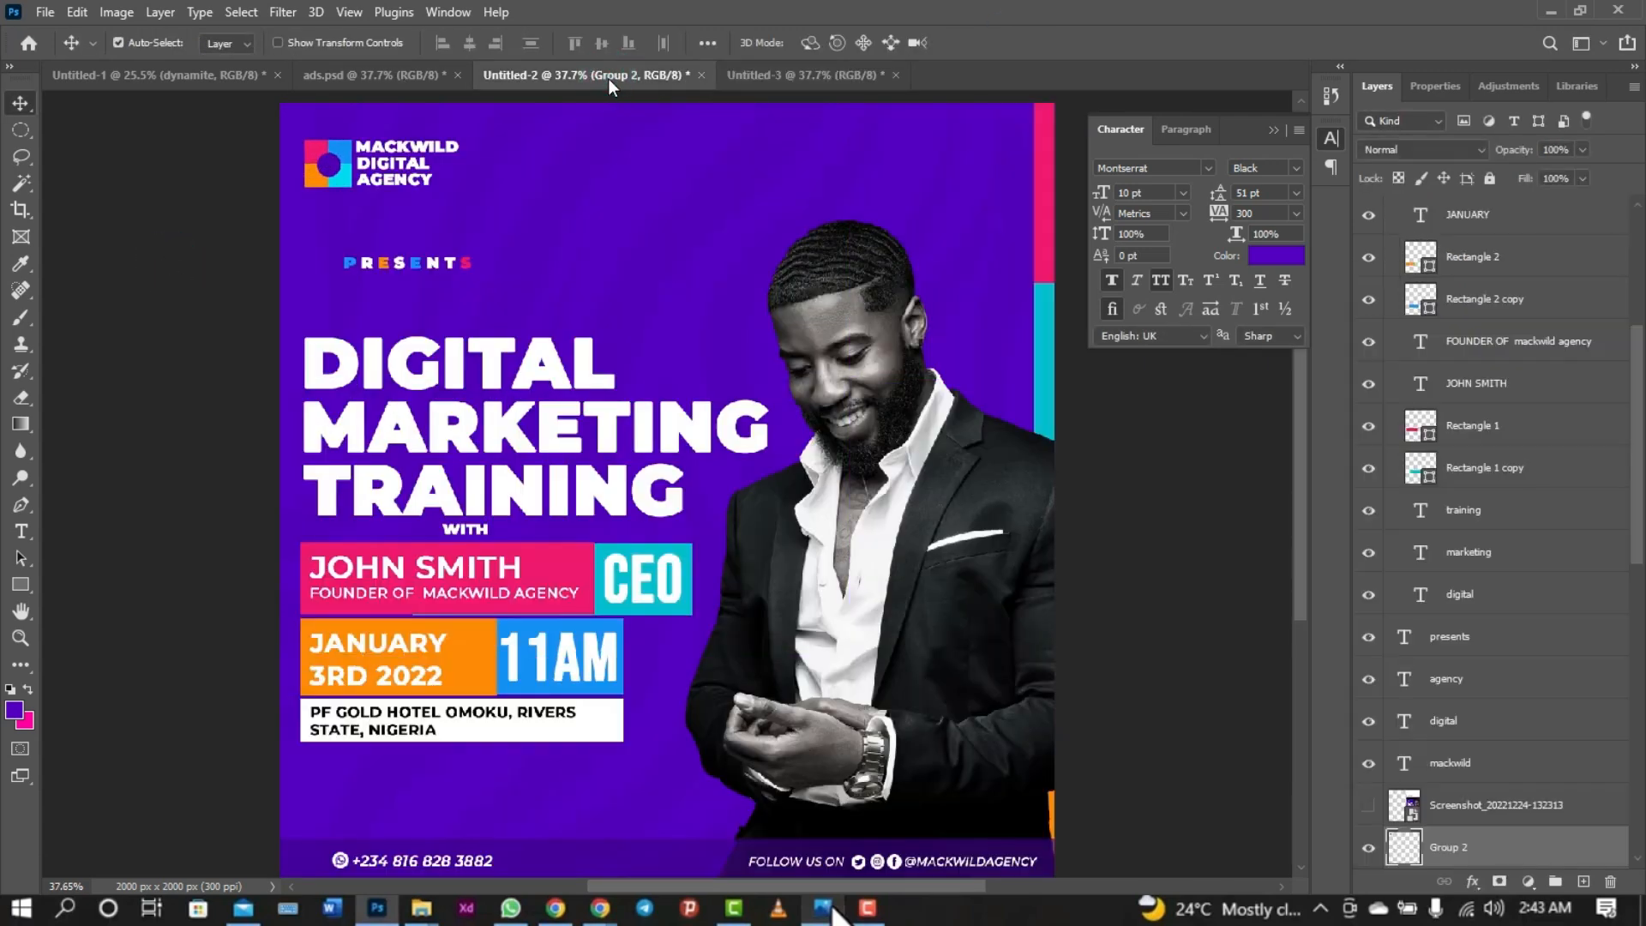
{"action": "left_click_drag", "start_coordinate": [447, 130], "coordinate": [410, 195]}
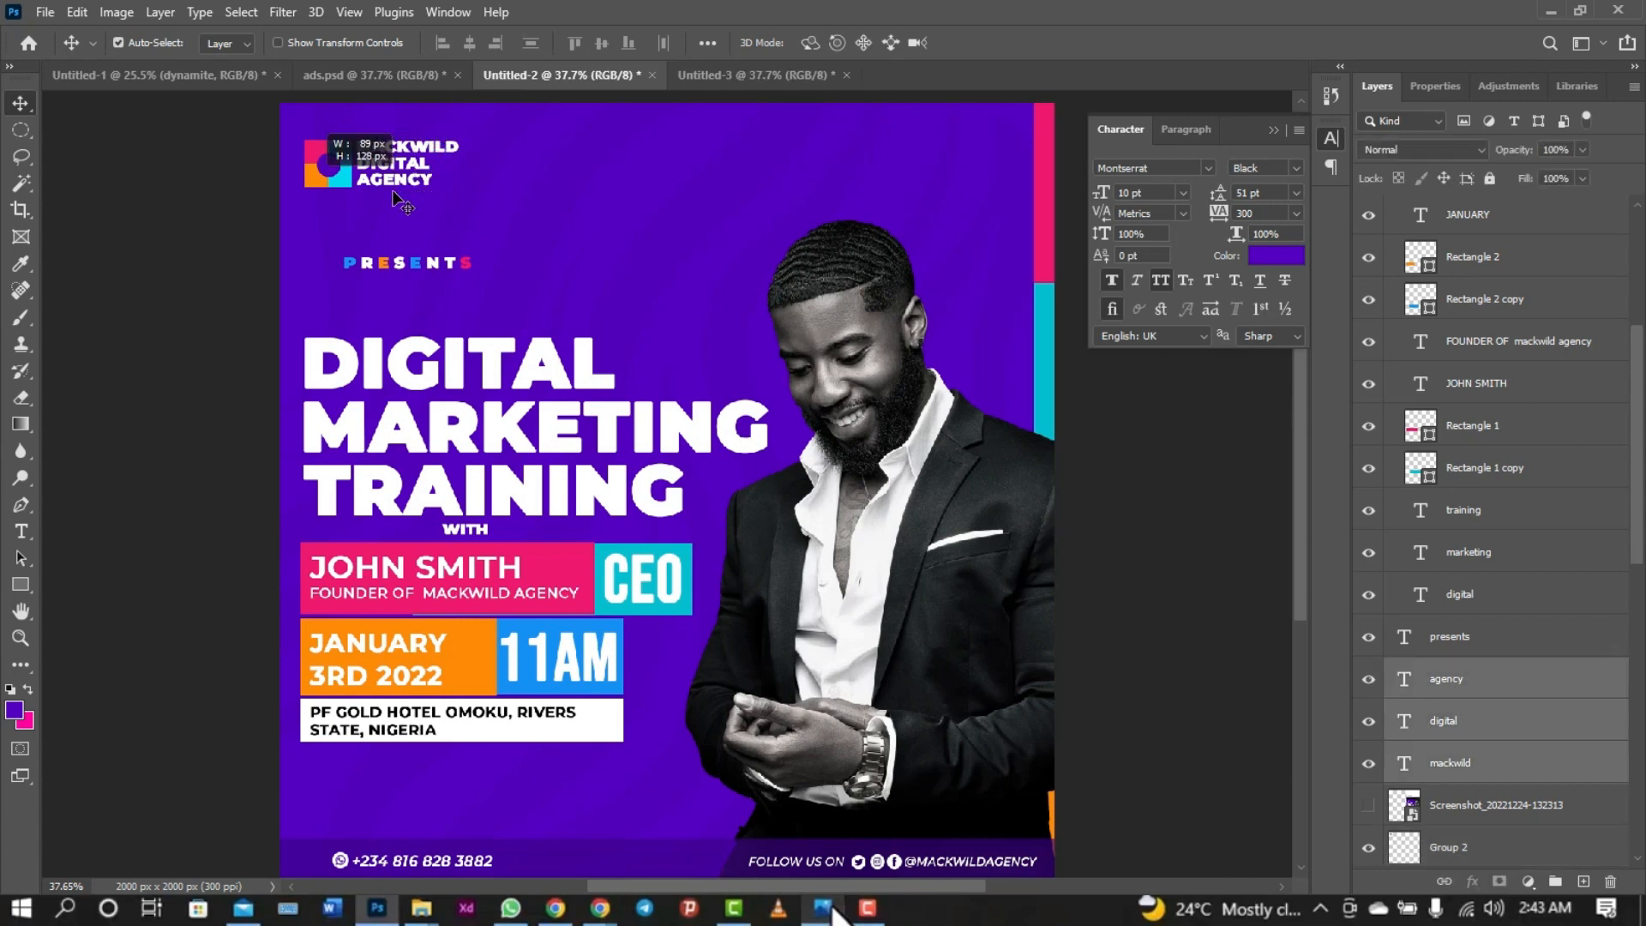
{"action": "left_click_drag", "start_coordinate": [527, 144], "coordinate": [383, 162]}
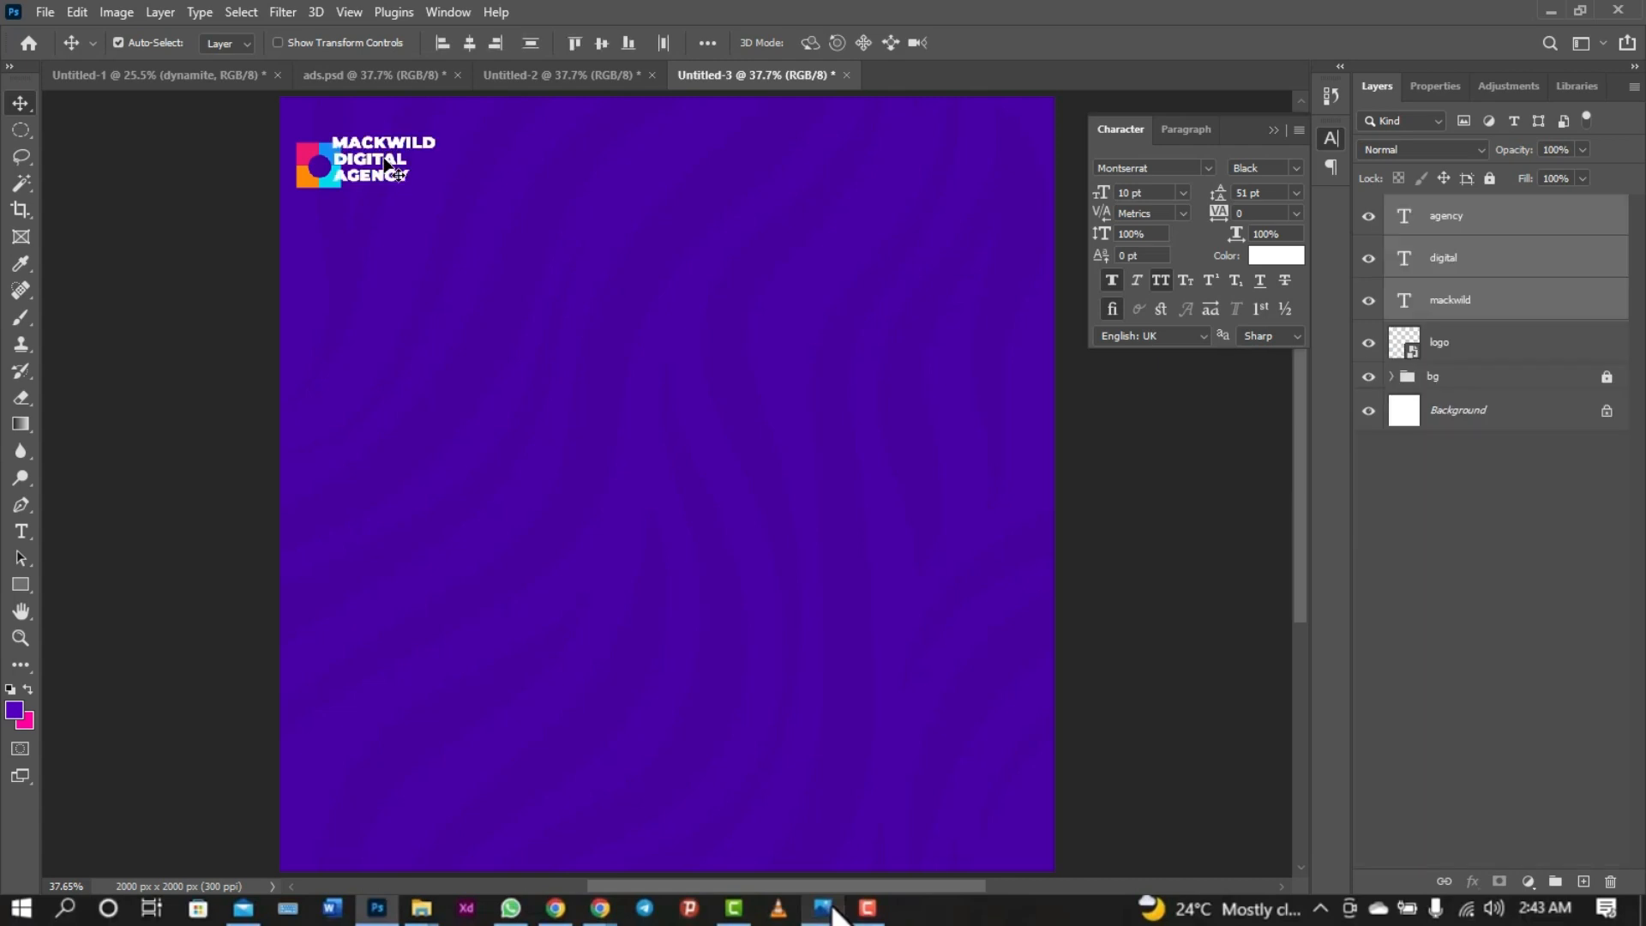
- Nudge the agency name text right and down so it sits clear of the logo, and deselect it
{"action": "key", "text": "shift+Right"}
{"action": "key", "text": "shift+Right"}
{"action": "key", "text": "shift+Right"}
{"action": "key", "text": "shift+Right"}
{"action": "key", "text": "shift+Down"}
{"action": "key", "text": "shift+Down"}
{"action": "key", "text": "shift+Down"}
{"action": "key", "text": "shift+Right"}
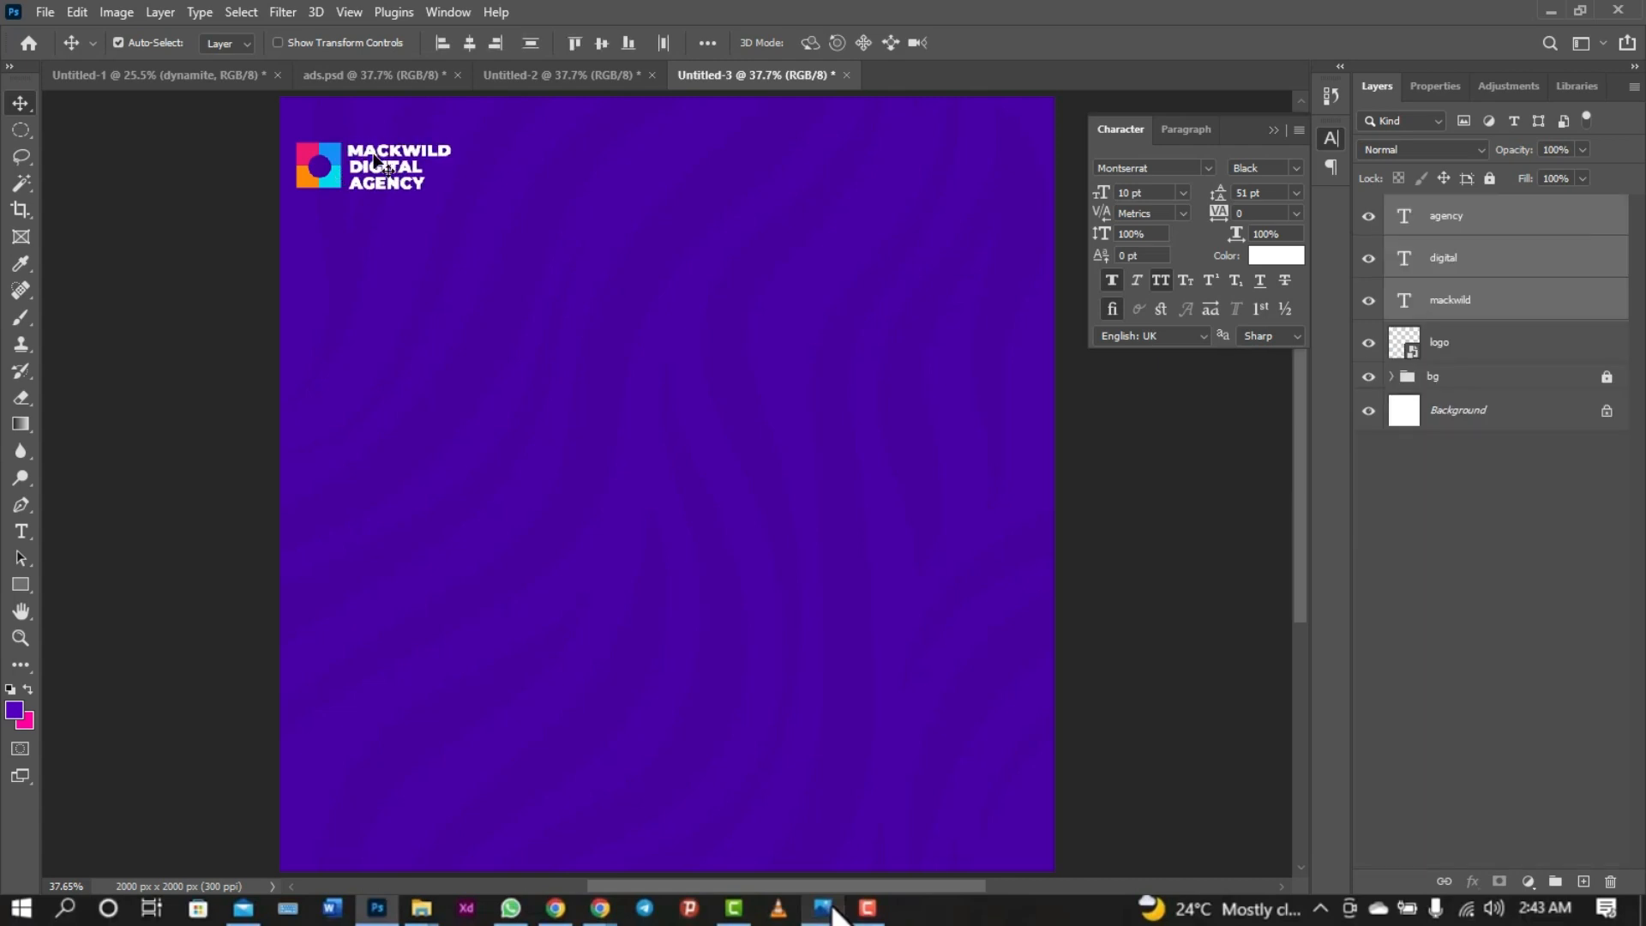
{"action": "left_click", "coordinate": [503, 219]}
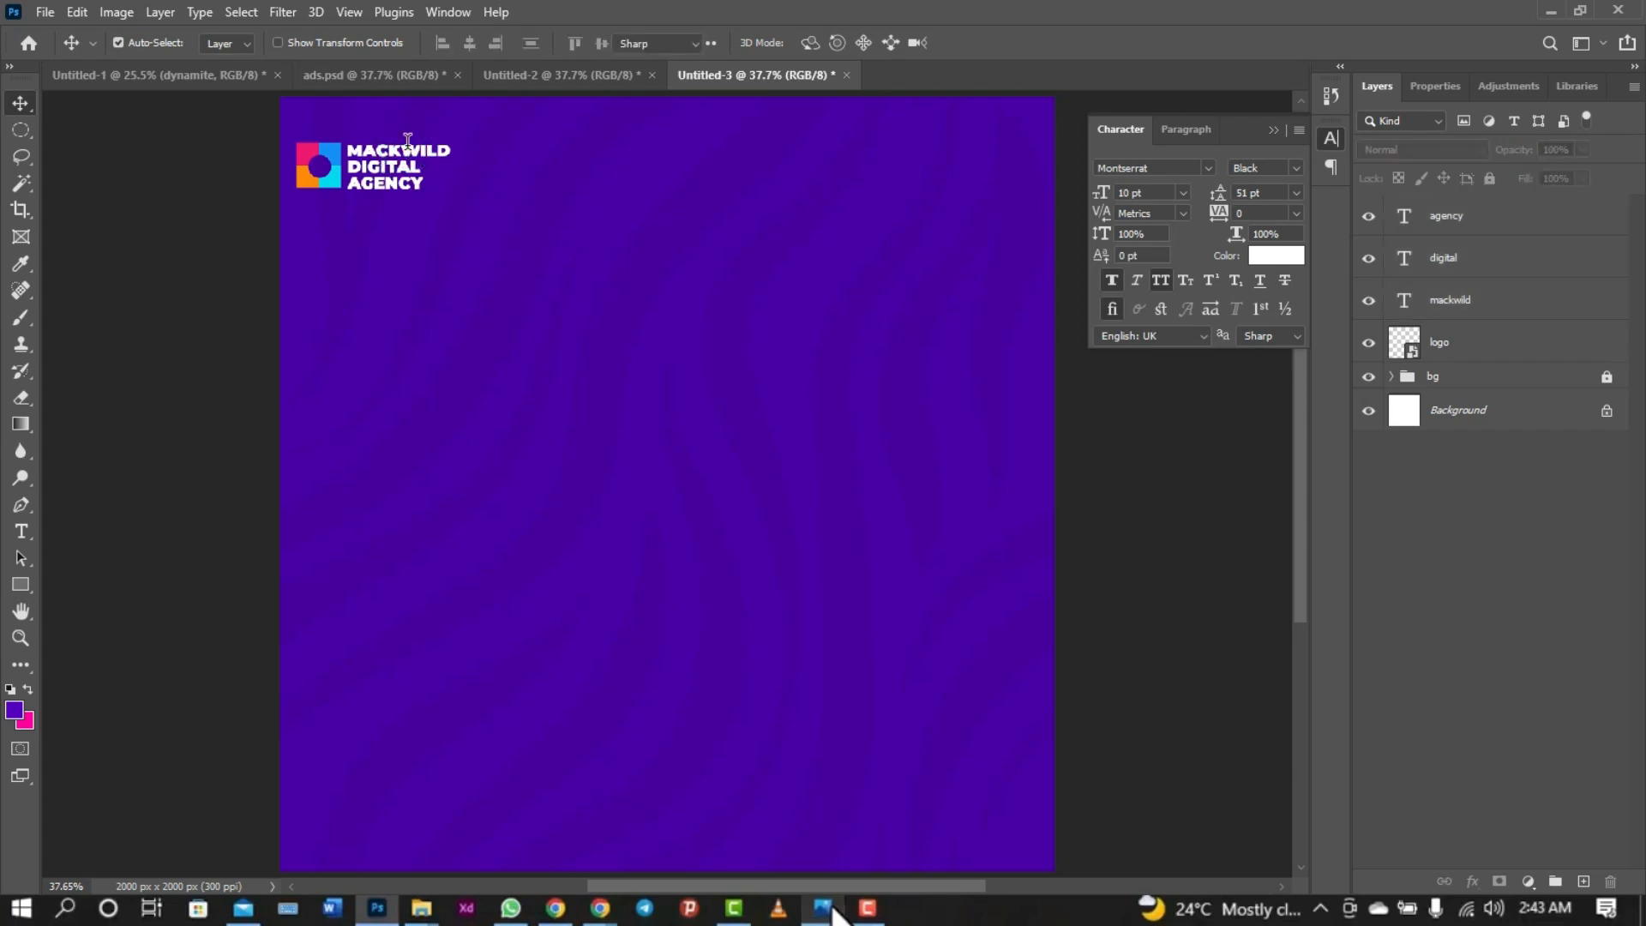
{"action": "key", "text": "t"}
{"action": "left_click", "coordinate": [403, 142]}
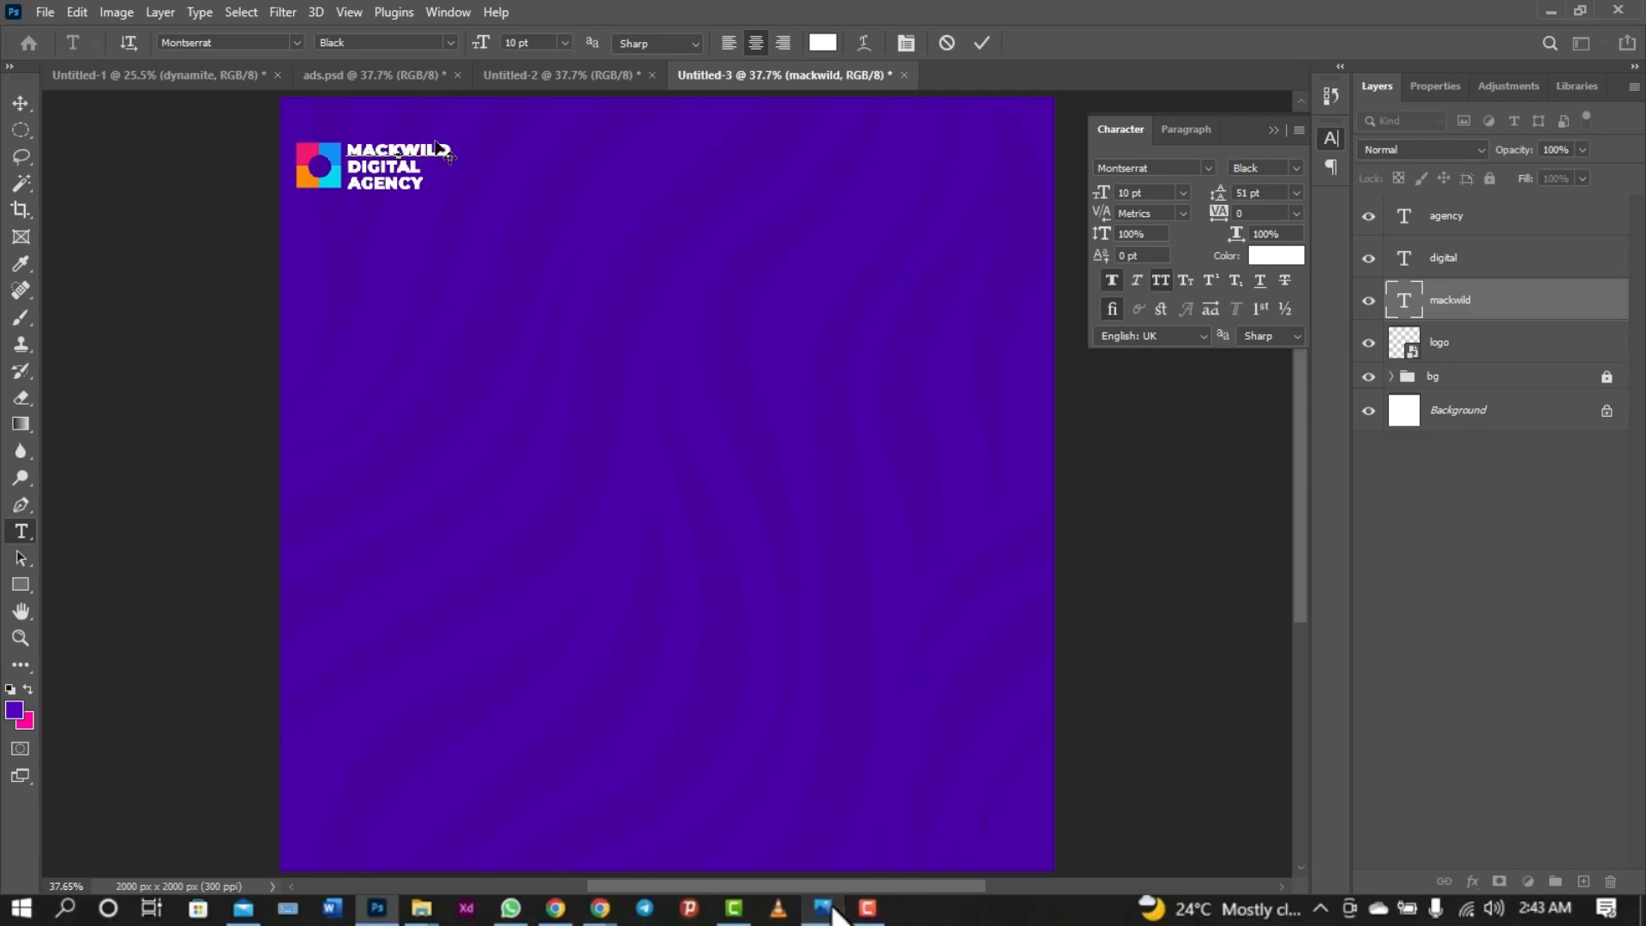
{"action": "left_click", "coordinate": [986, 49]}
- Copy the multicoloured PRESENTS text from Untitled-2 into Untitled-3 below the agency name
{"action": "left_click", "coordinate": [602, 74]}
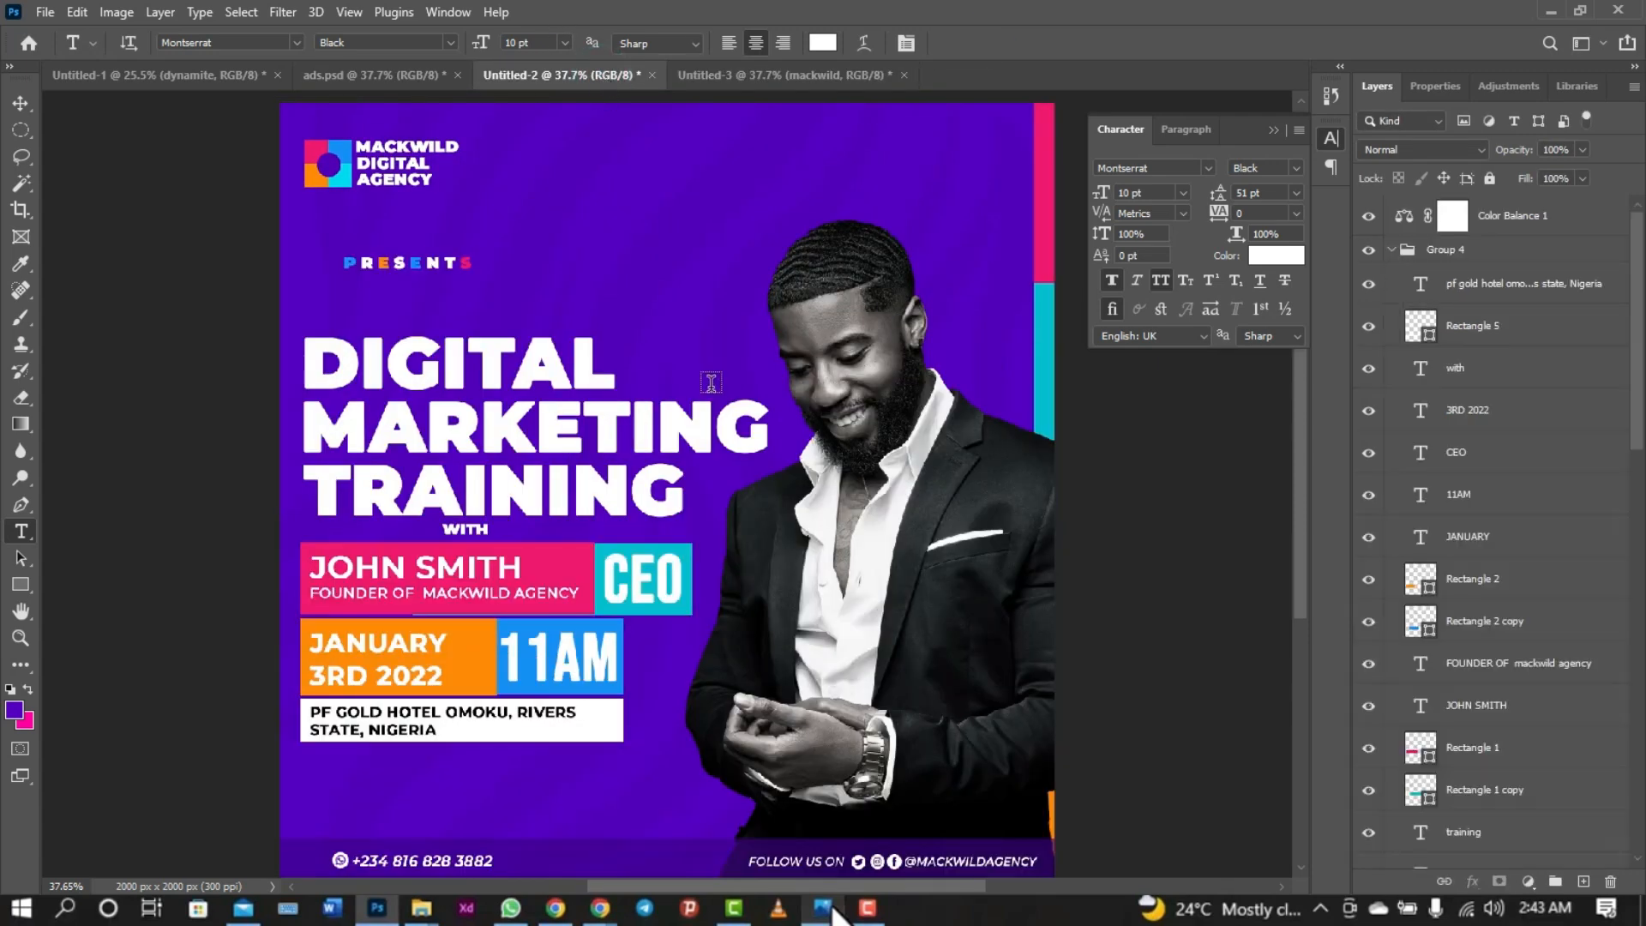
{"action": "key", "text": "v"}
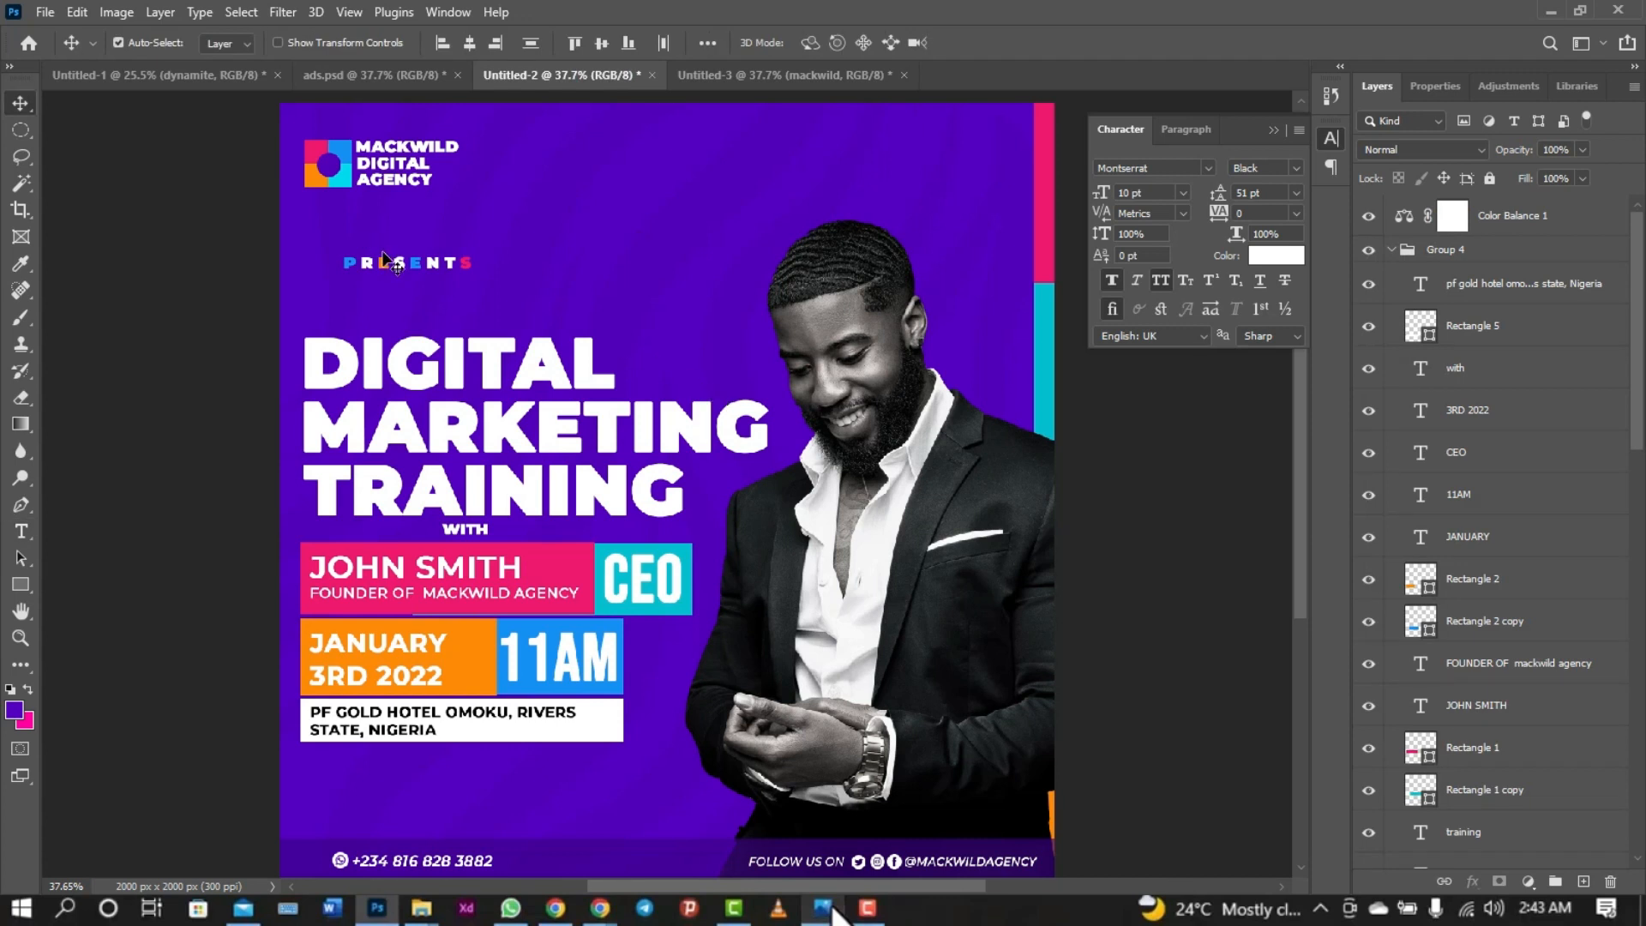
{"action": "left_click_drag", "start_coordinate": [386, 267], "coordinate": [763, 82]}
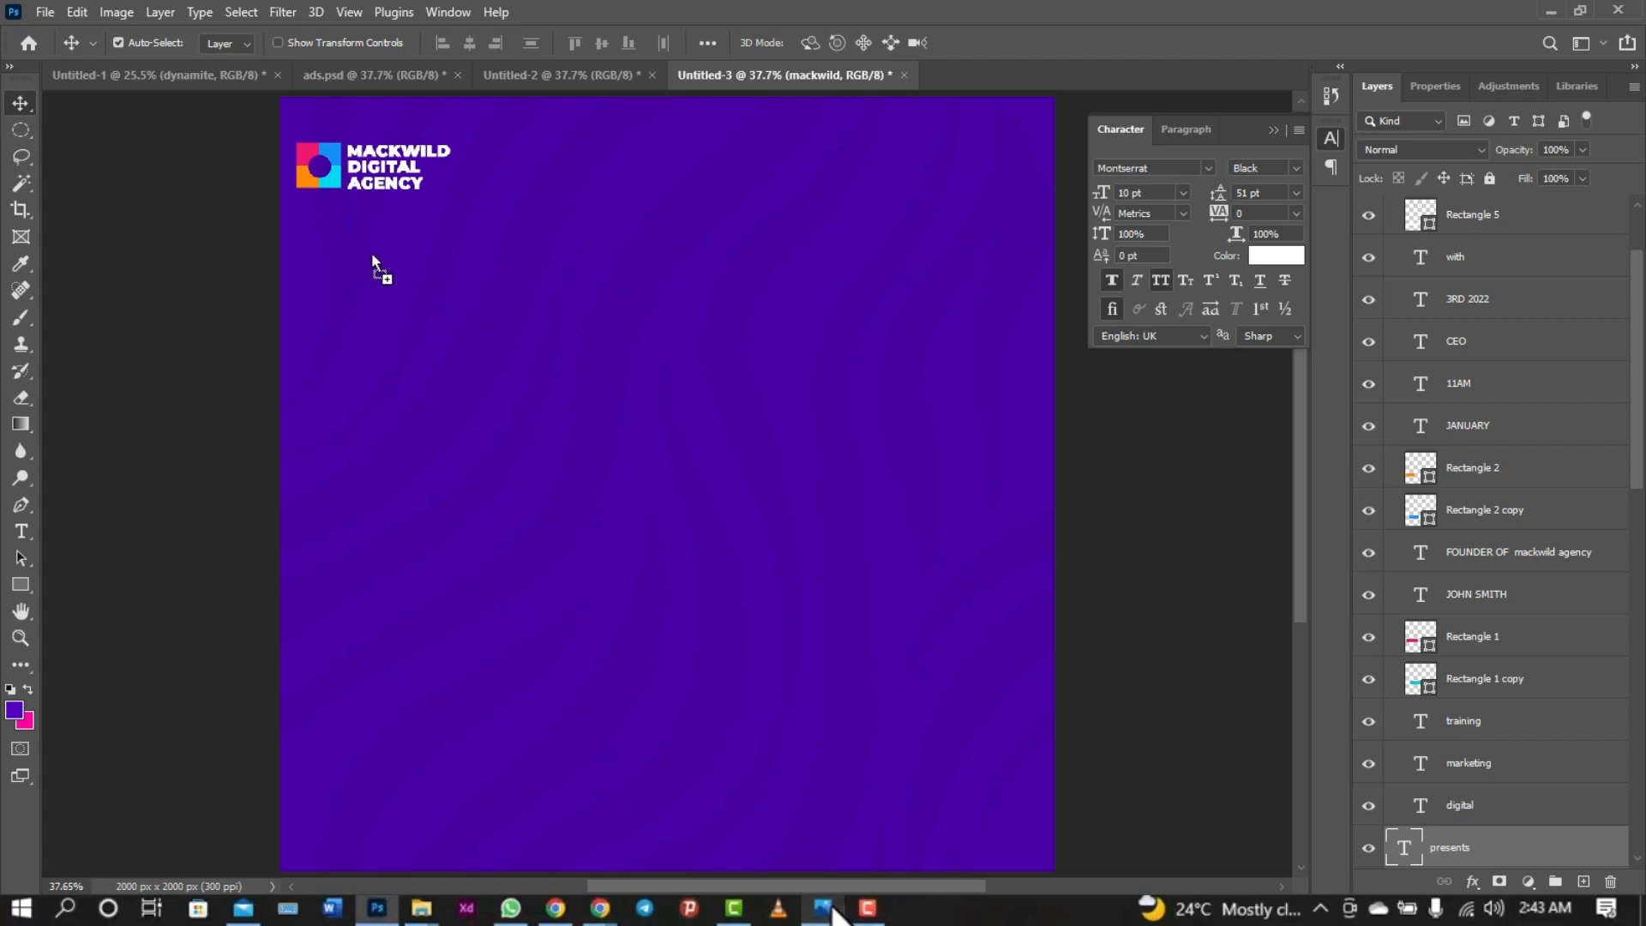
{"action": "left_click_drag", "start_coordinate": [374, 272], "coordinate": [375, 272]}
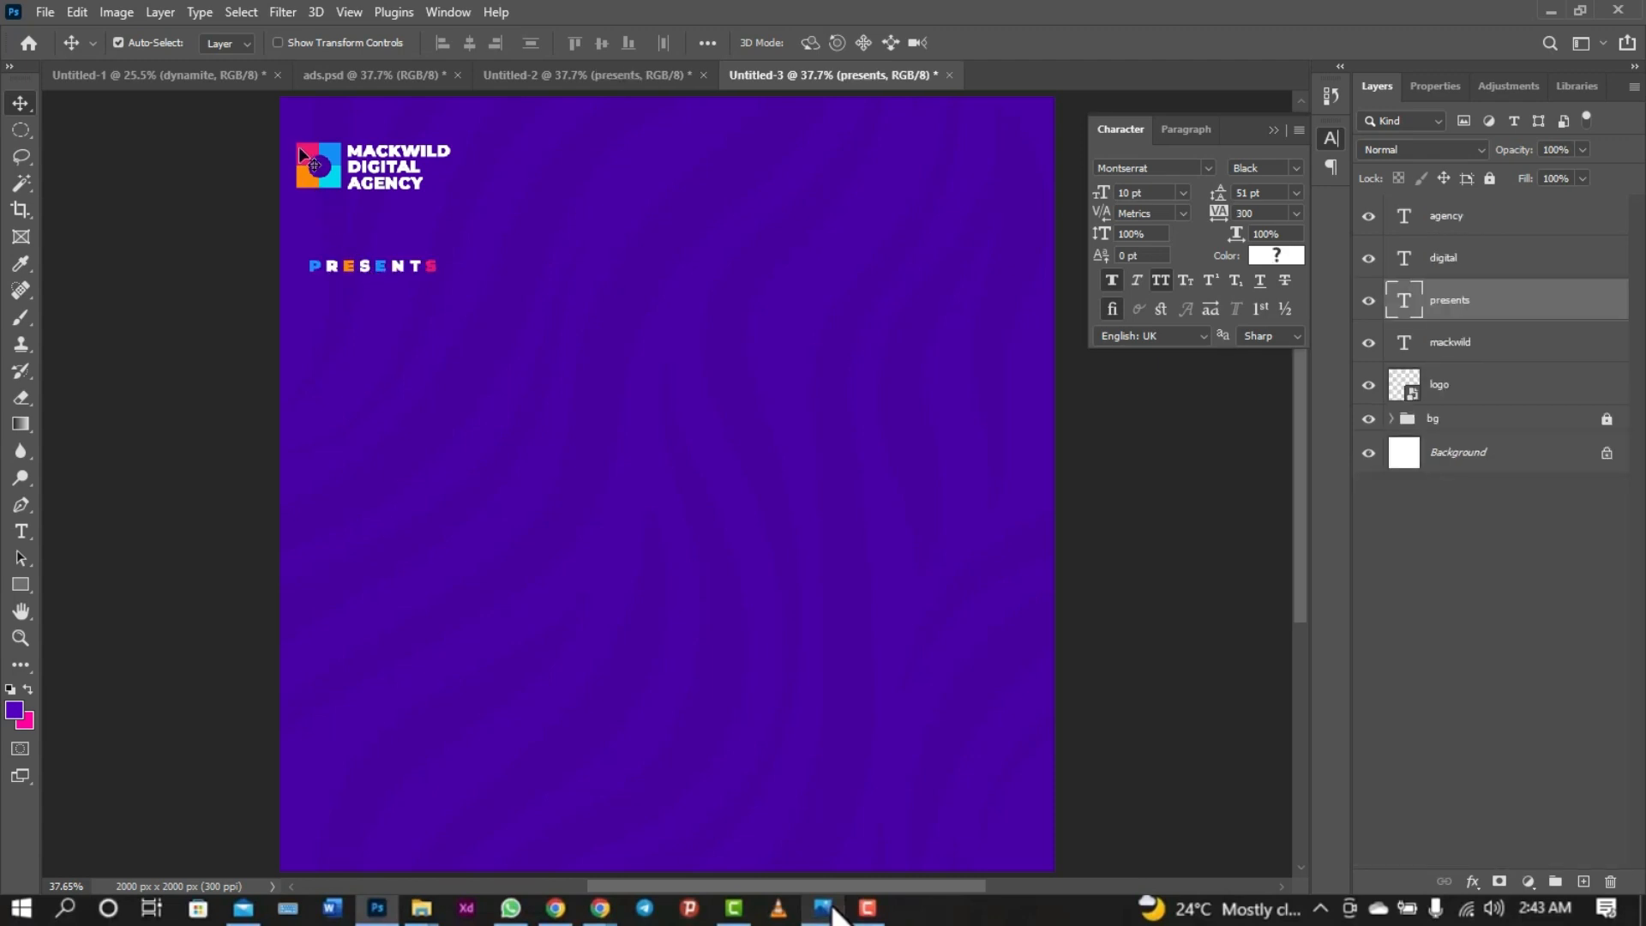
- Nudge the logo, agency name and PRESENTS text together right and down from the canvas corner, and deselect them
{"action": "left_click_drag", "start_coordinate": [291, 137], "coordinate": [446, 355]}
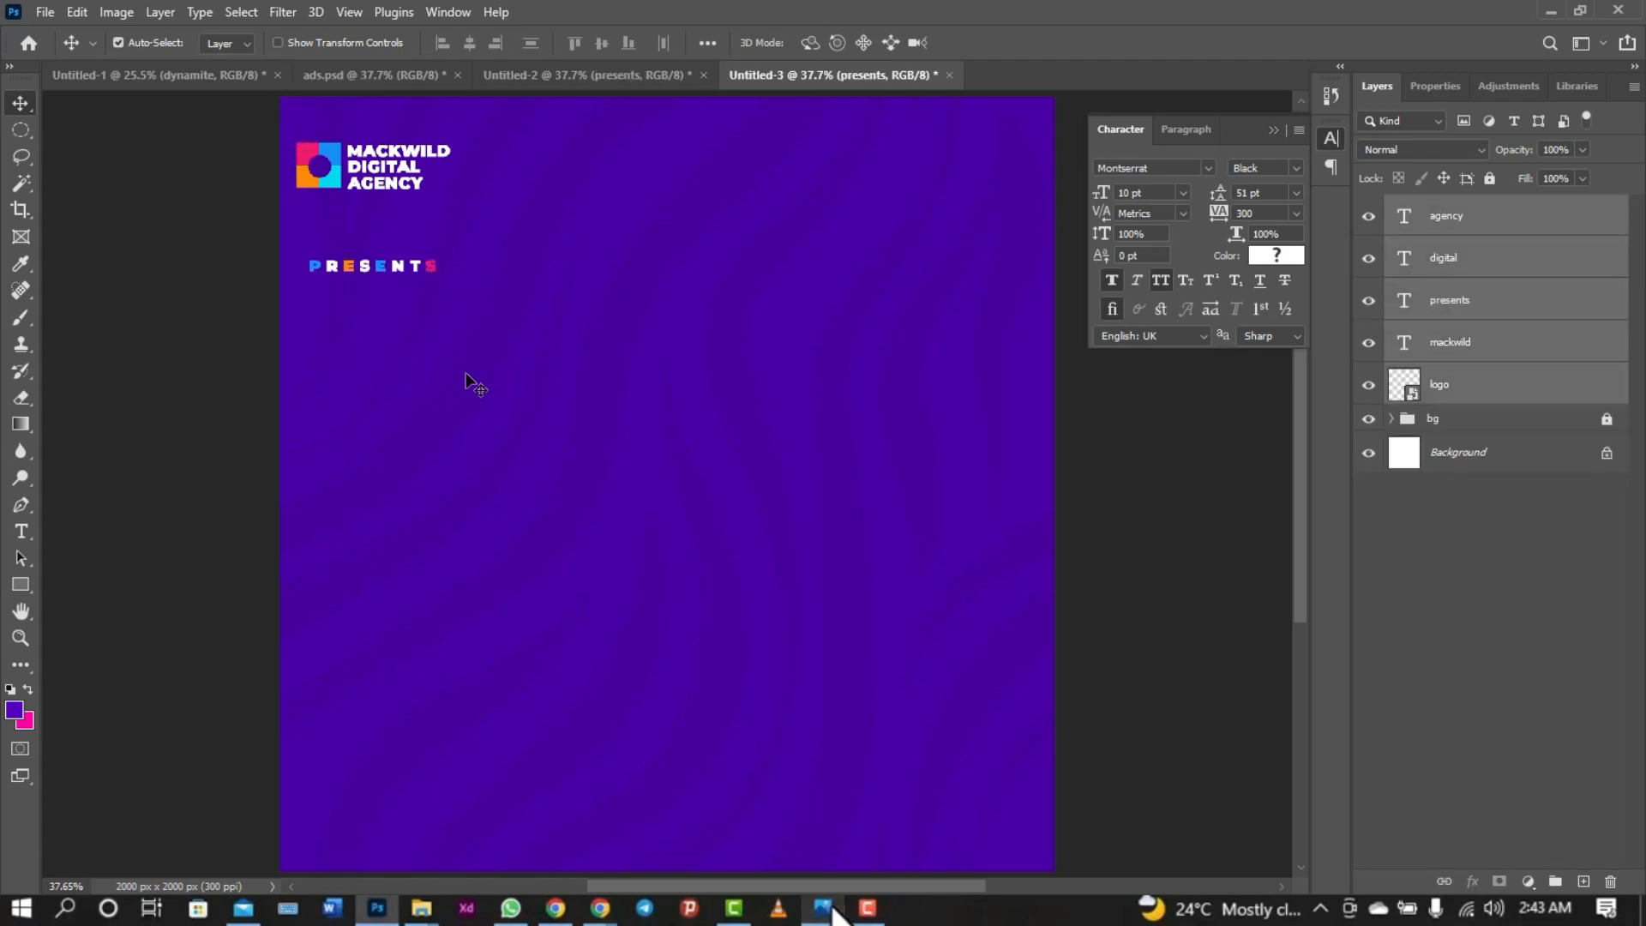
{"action": "key", "text": "shift+Right"}
{"action": "key", "text": "shift+Right"}
{"action": "key", "text": "shift+Right"}
{"action": "key", "text": "shift+Right"}
{"action": "key", "text": "shift+Right"}
{"action": "key", "text": "shift+Down"}
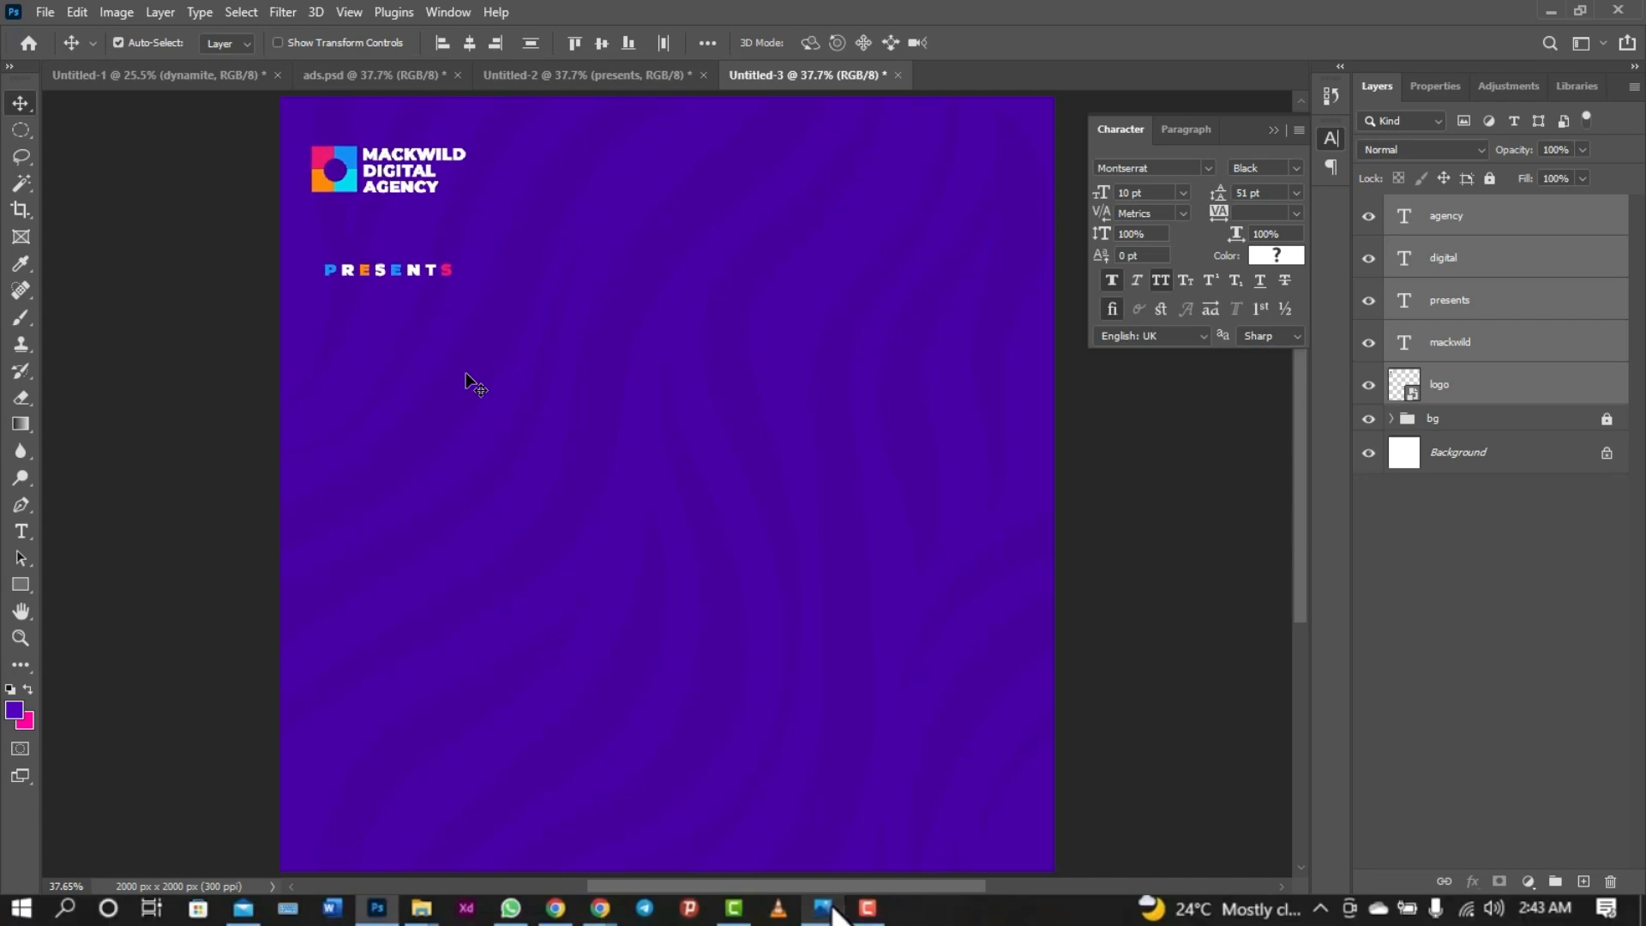
{"action": "key", "text": "shift+Down"}
{"action": "key", "text": "shift+Down"}
{"action": "left_click", "coordinate": [517, 391]}
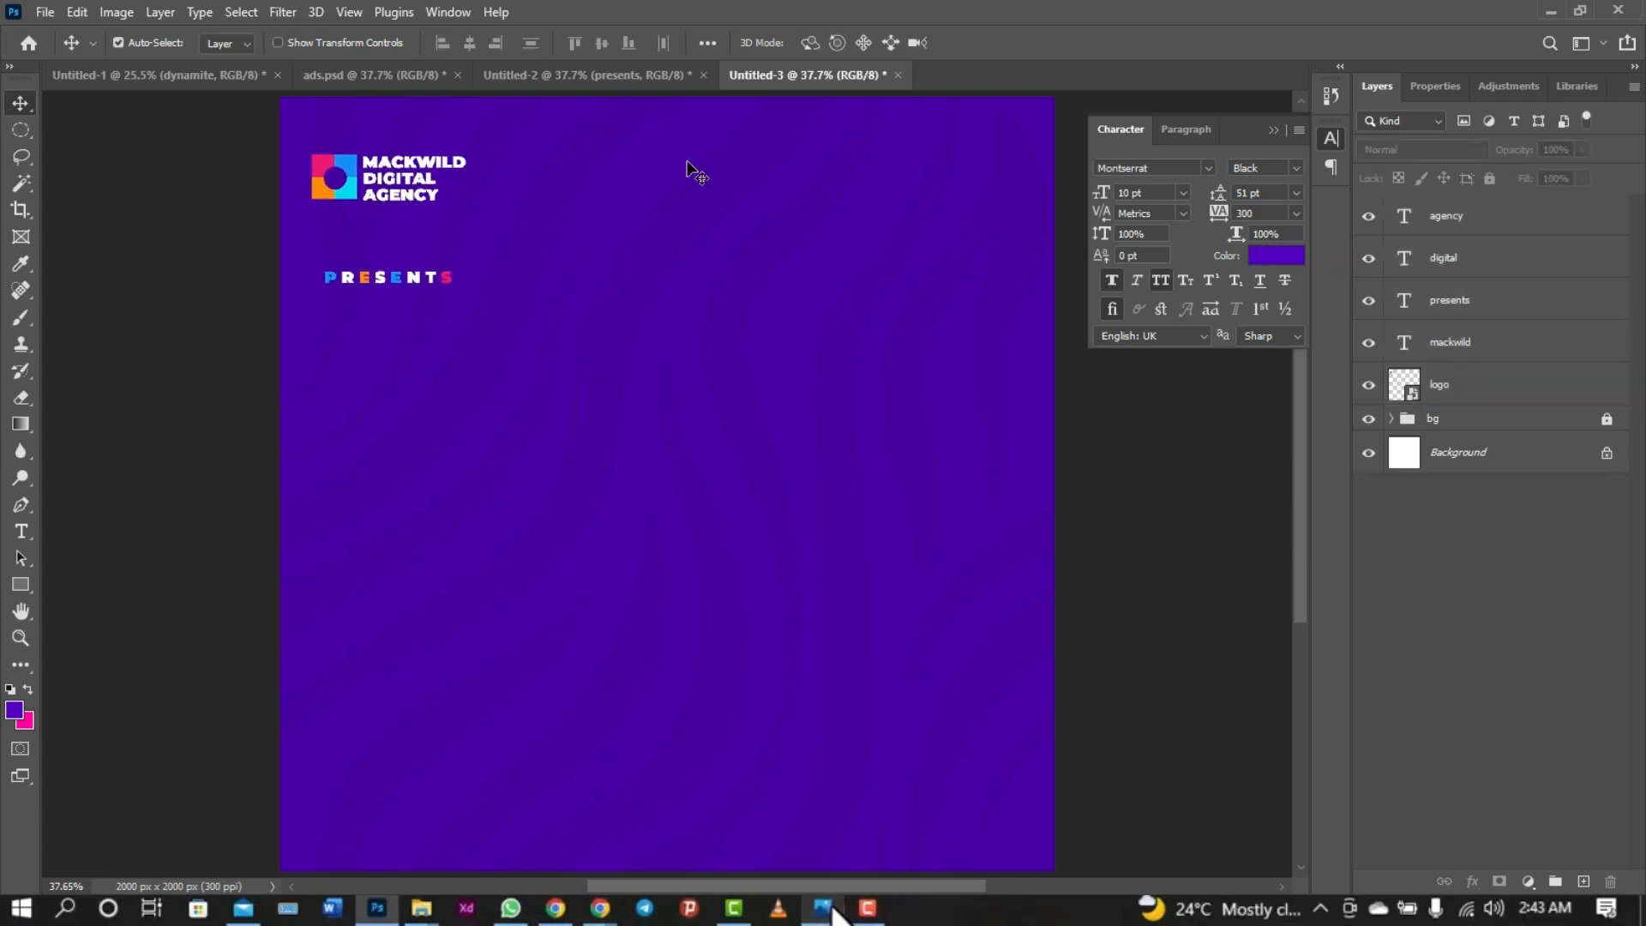
- Copy the DIGITAL, MARKETING, TRAINING and WITH text layers from Untitled-2 into Untitled-3 below PRESENTS, and deselect them
{"action": "key", "text": "t"}
{"action": "left_click", "coordinate": [626, 80]}
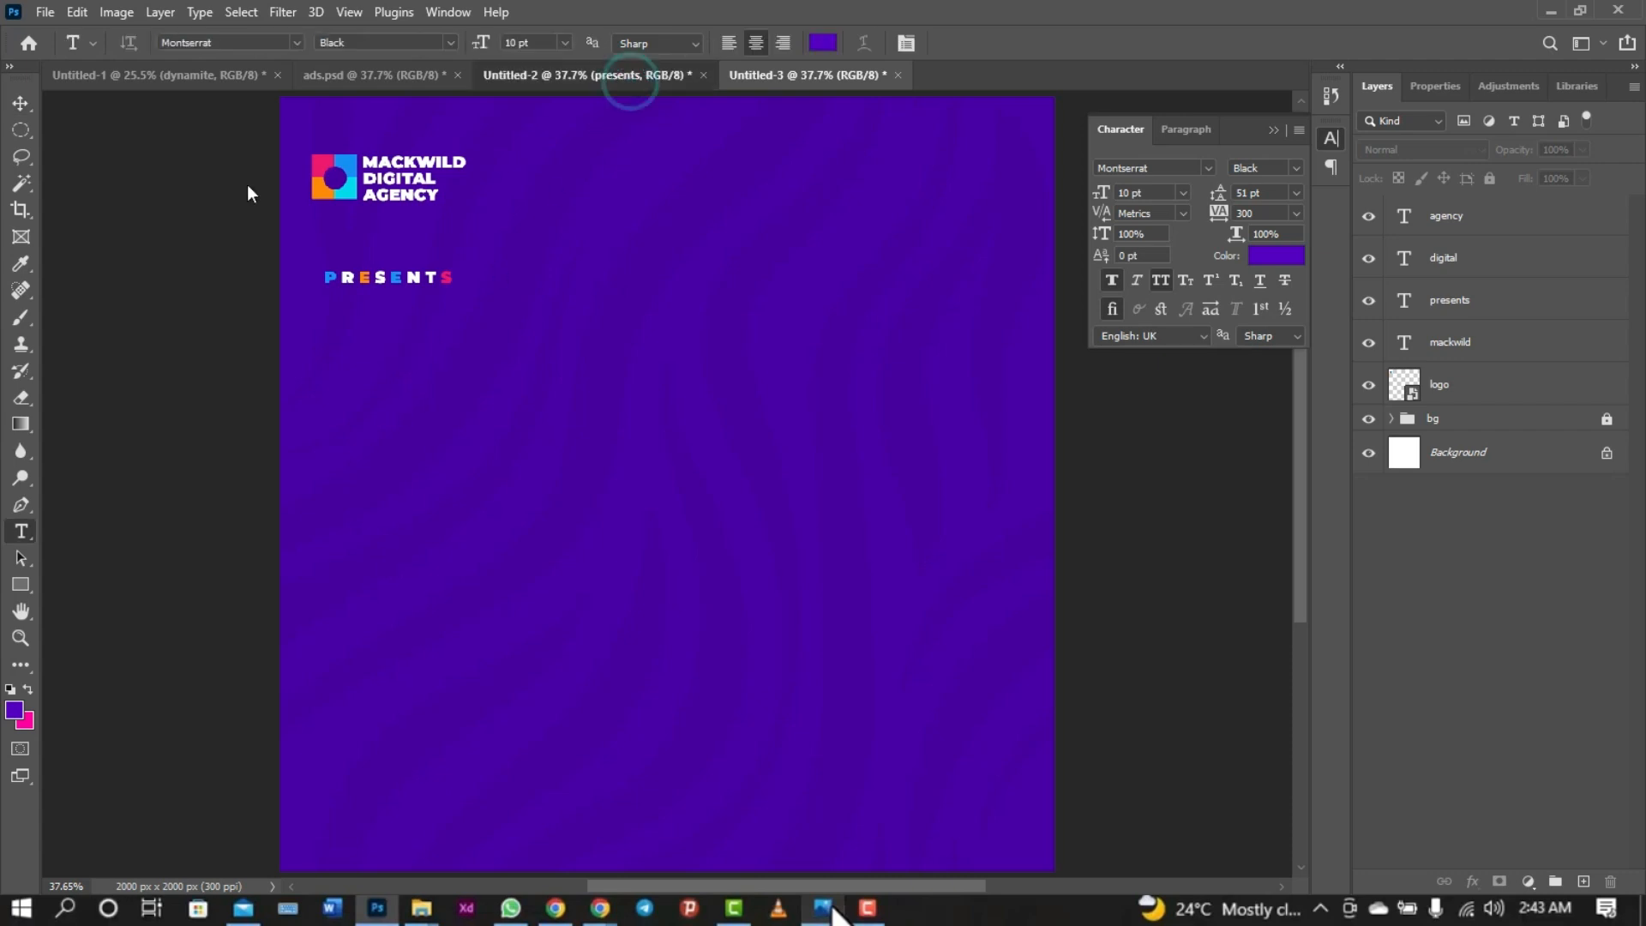
{"action": "left_click", "coordinate": [28, 99]}
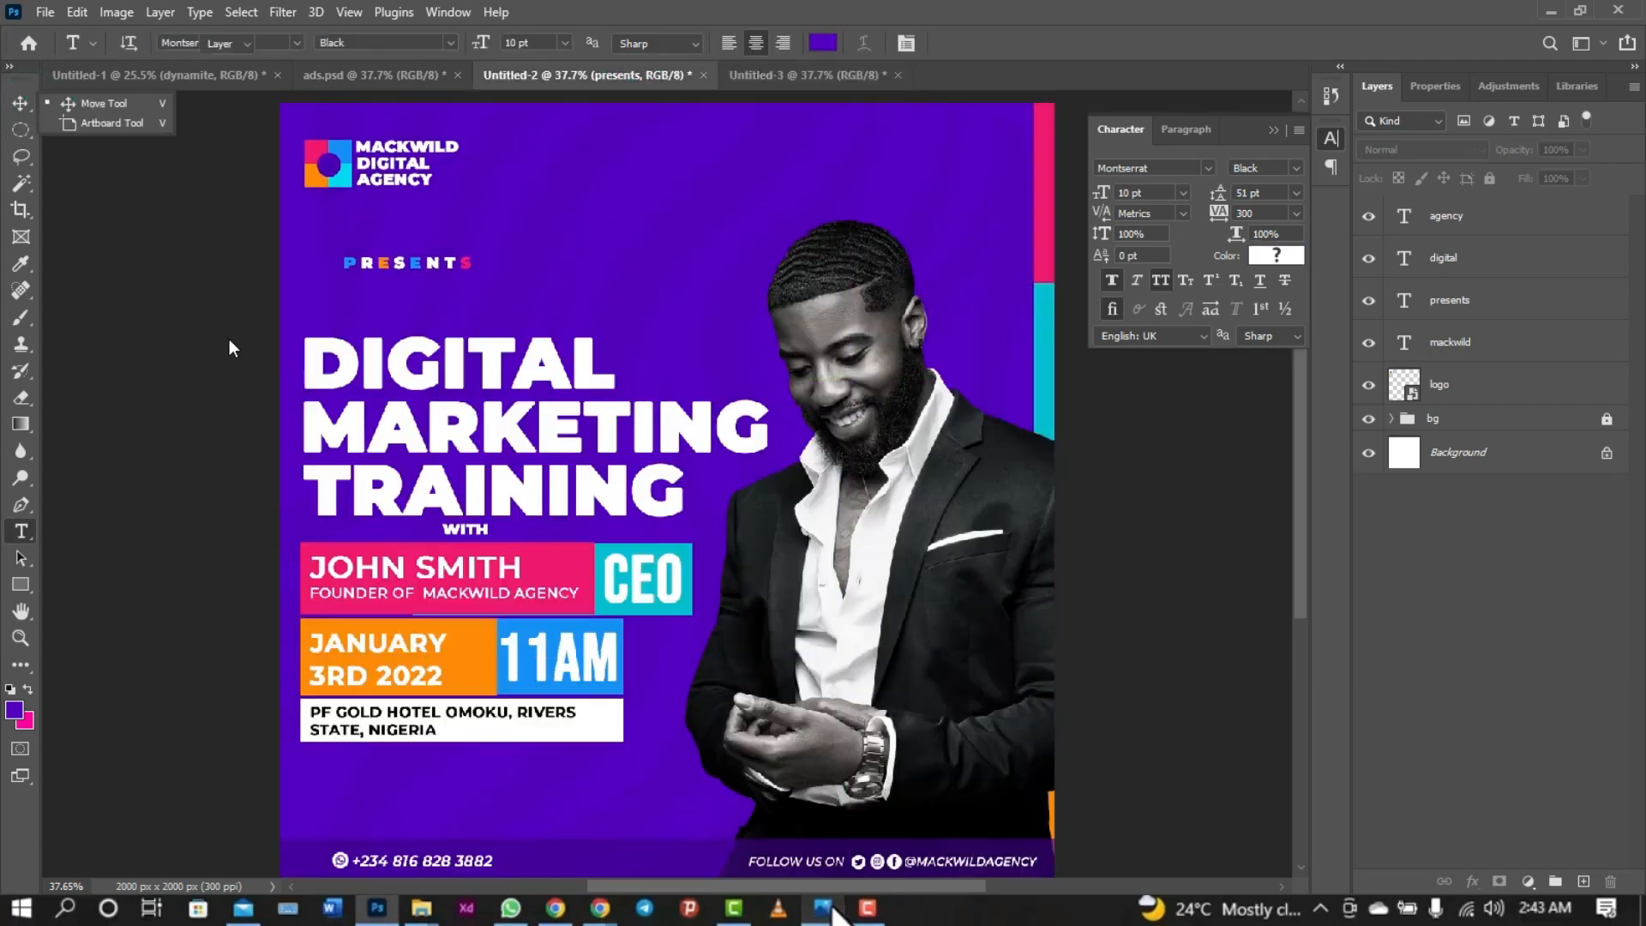
{"action": "left_click", "coordinate": [270, 311]}
{"action": "left_click_drag", "start_coordinate": [311, 375], "coordinate": [527, 439]}
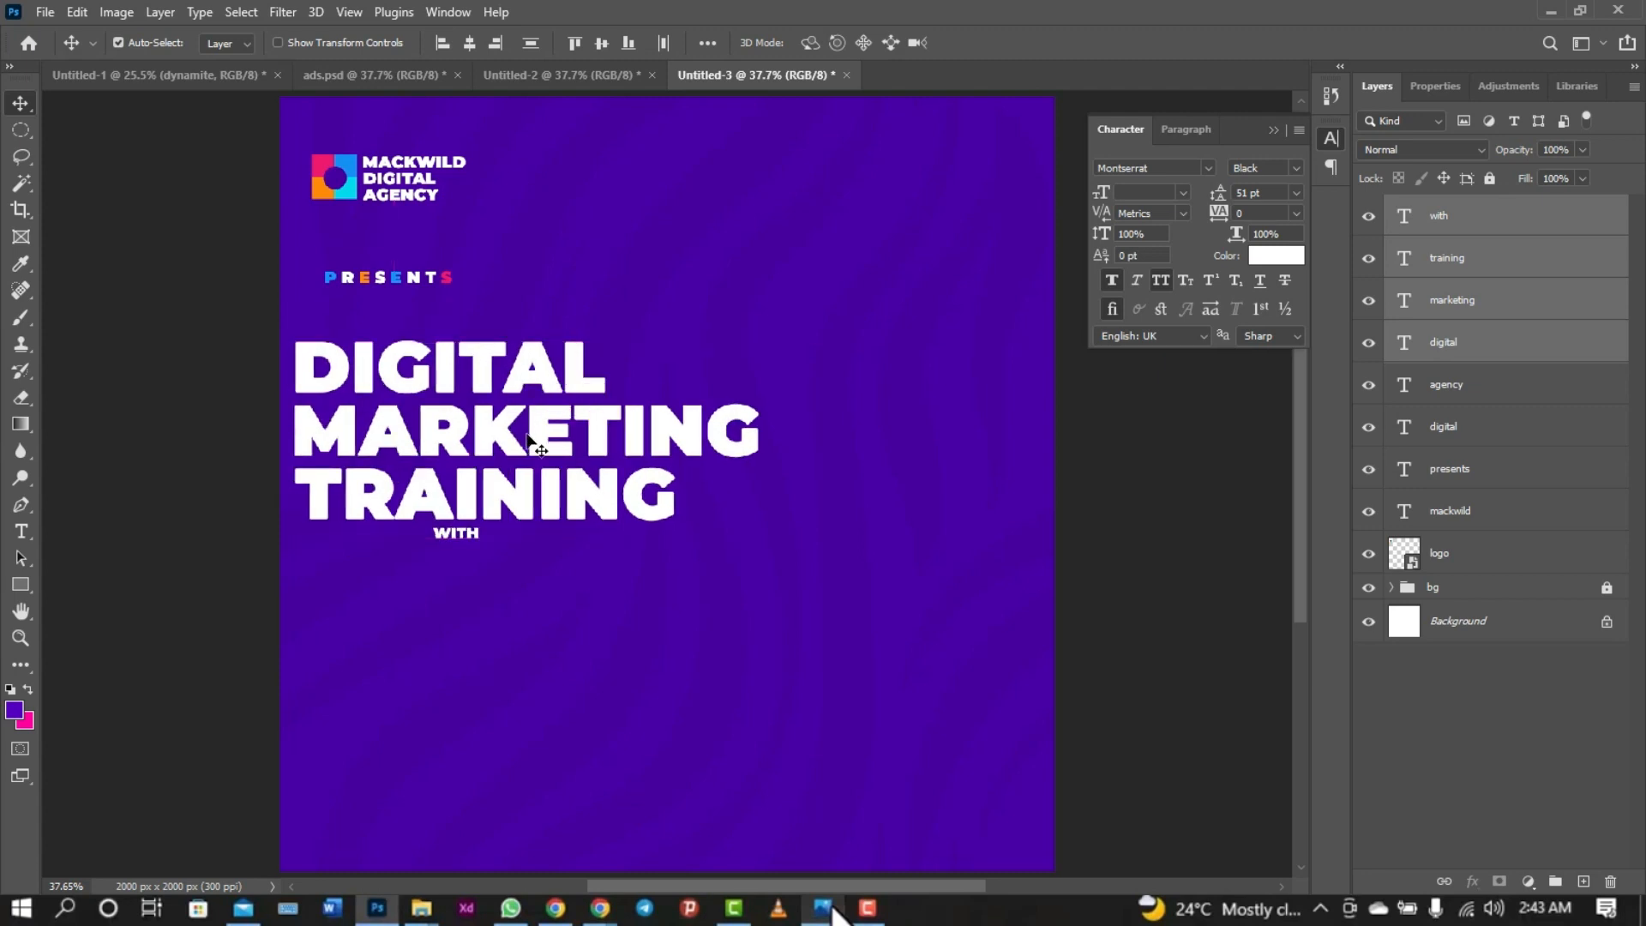
{"action": "left_click", "coordinate": [594, 754]}
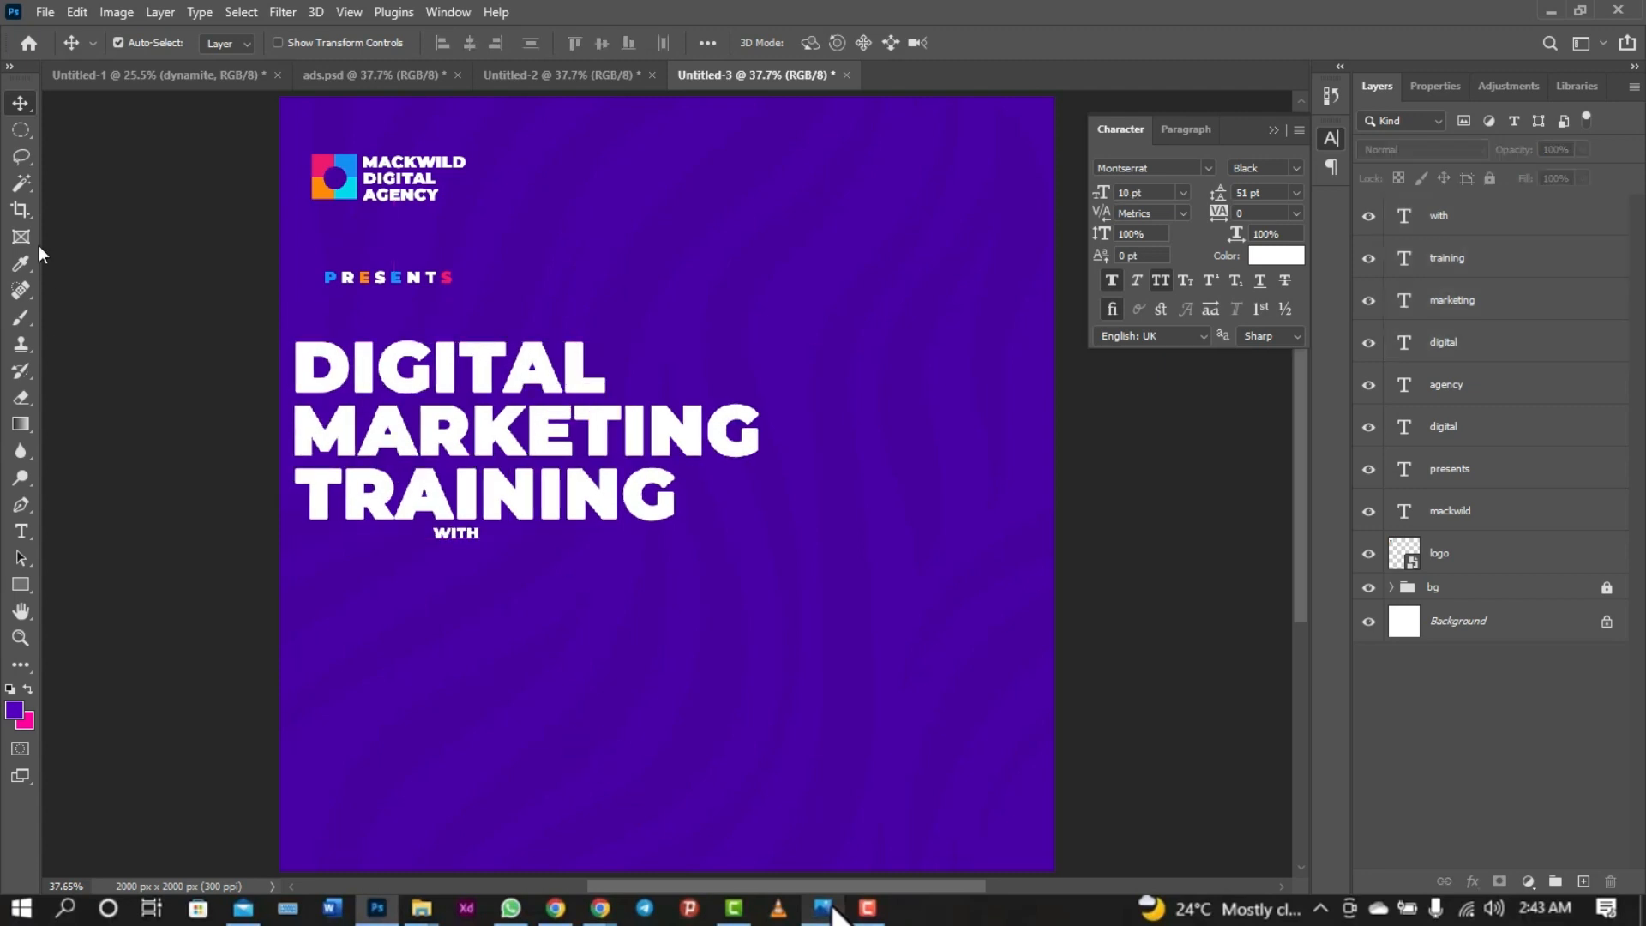
- Examine the font and size settings of the DIGITAL, TRAINING and WITH text layers
{"action": "double_click", "coordinate": [446, 370]}
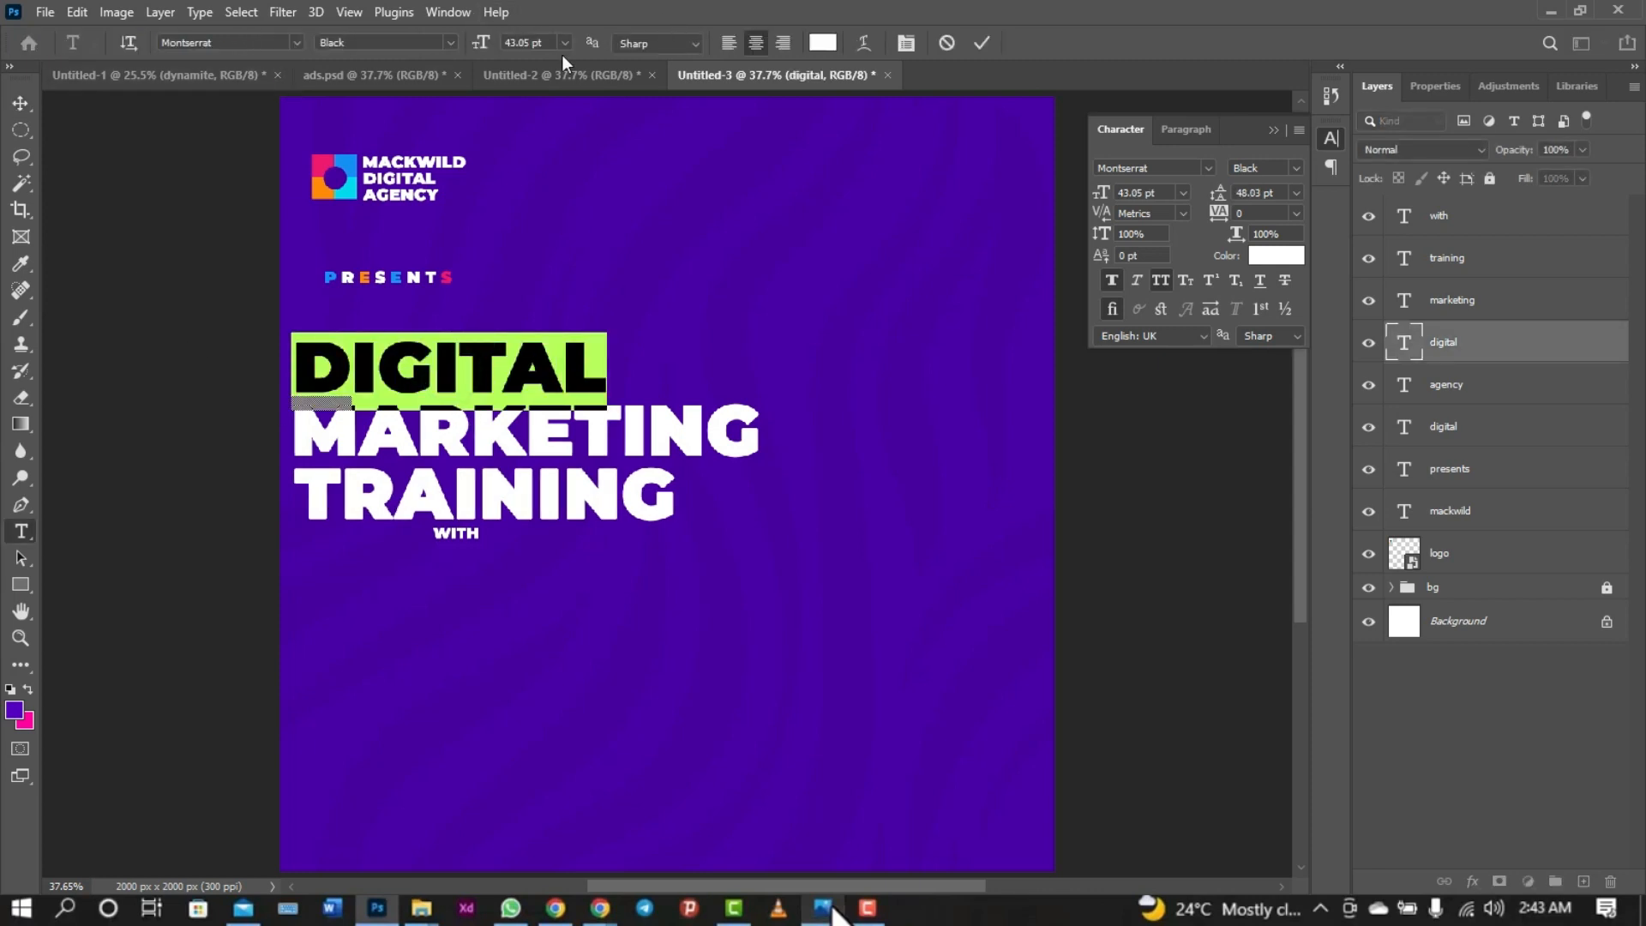
{"action": "left_click", "coordinate": [980, 43]}
{"action": "double_click", "coordinate": [450, 499]}
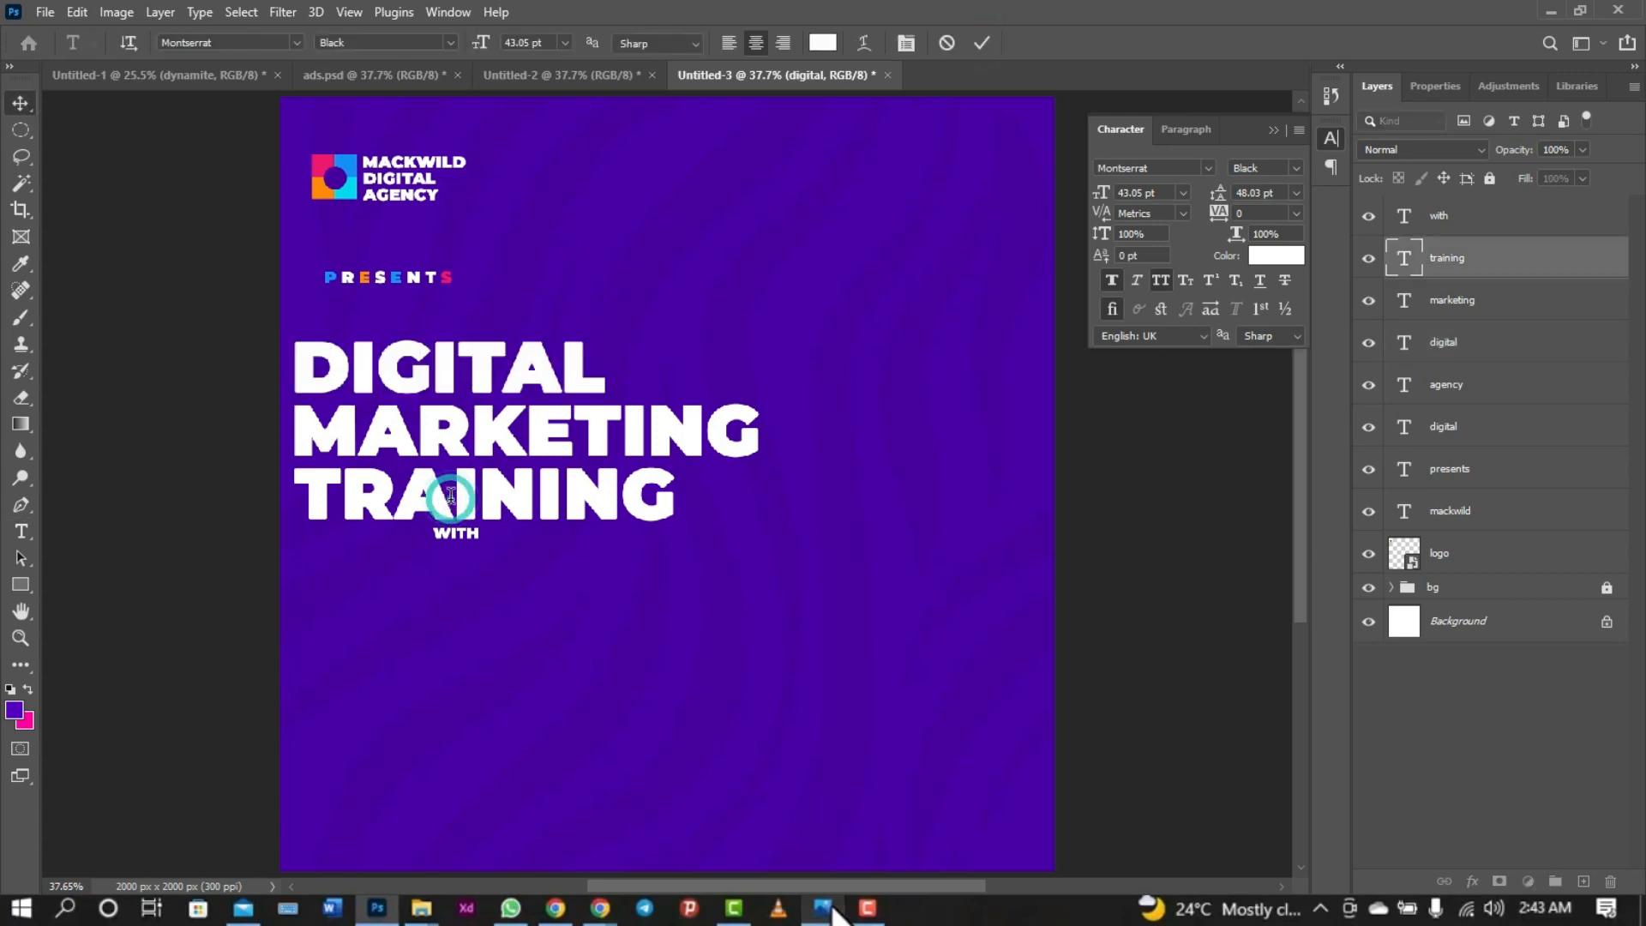
{"action": "left_click", "coordinate": [981, 43]}
{"action": "left_click", "coordinate": [455, 534]}
{"action": "double_click", "coordinate": [455, 535]}
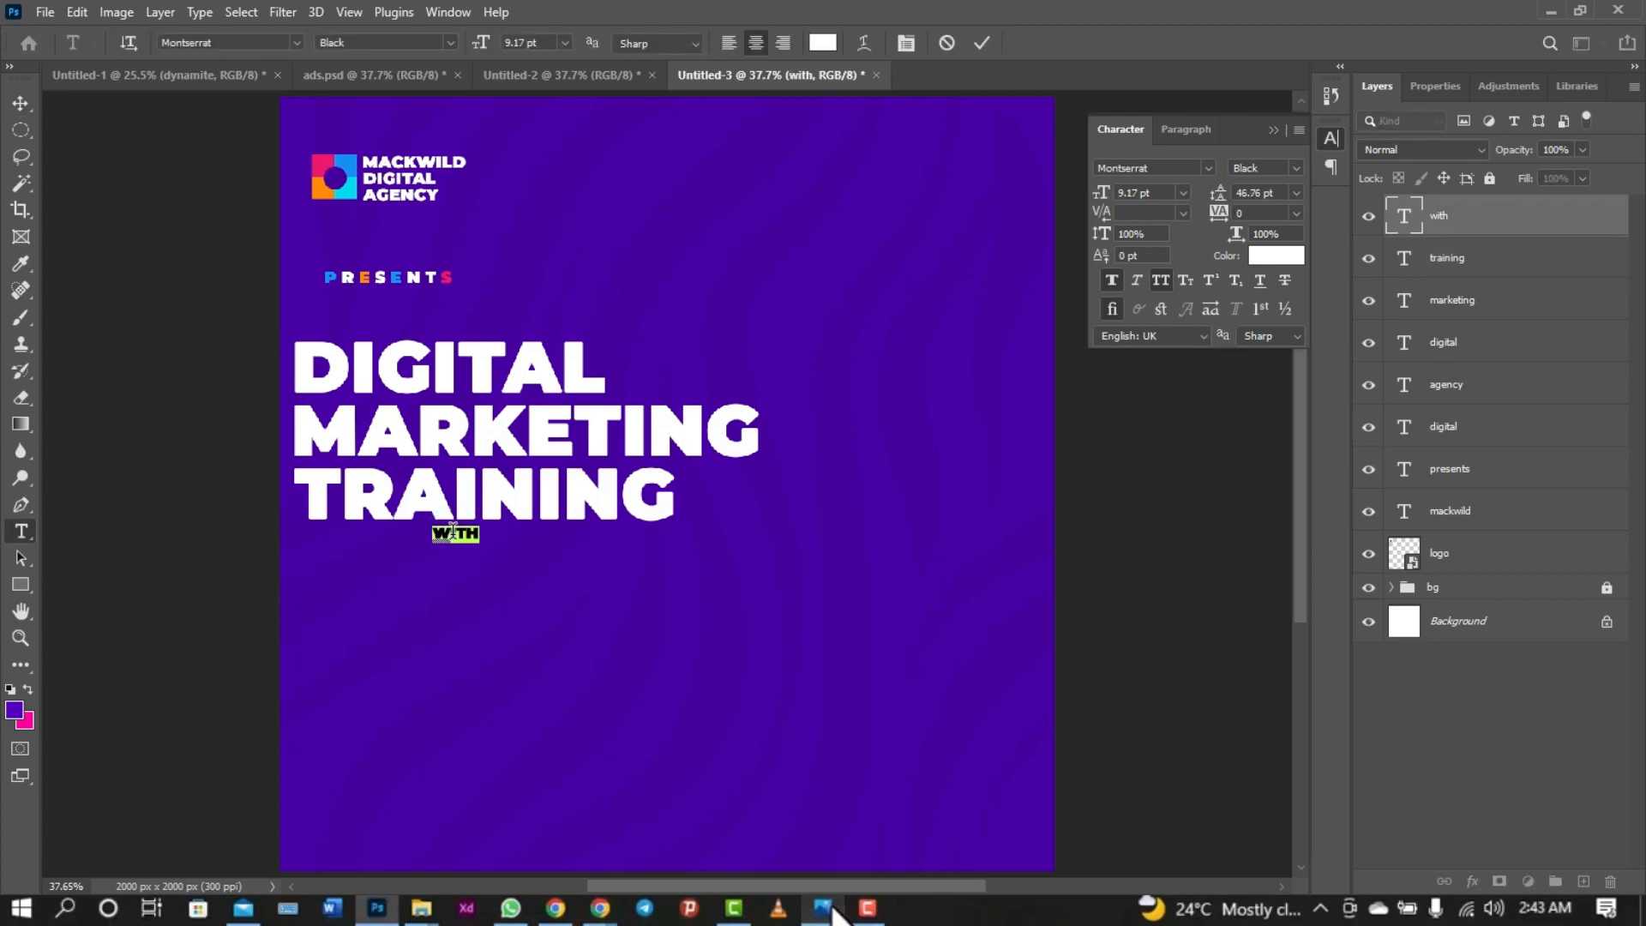
{"action": "left_click", "coordinate": [982, 43]}
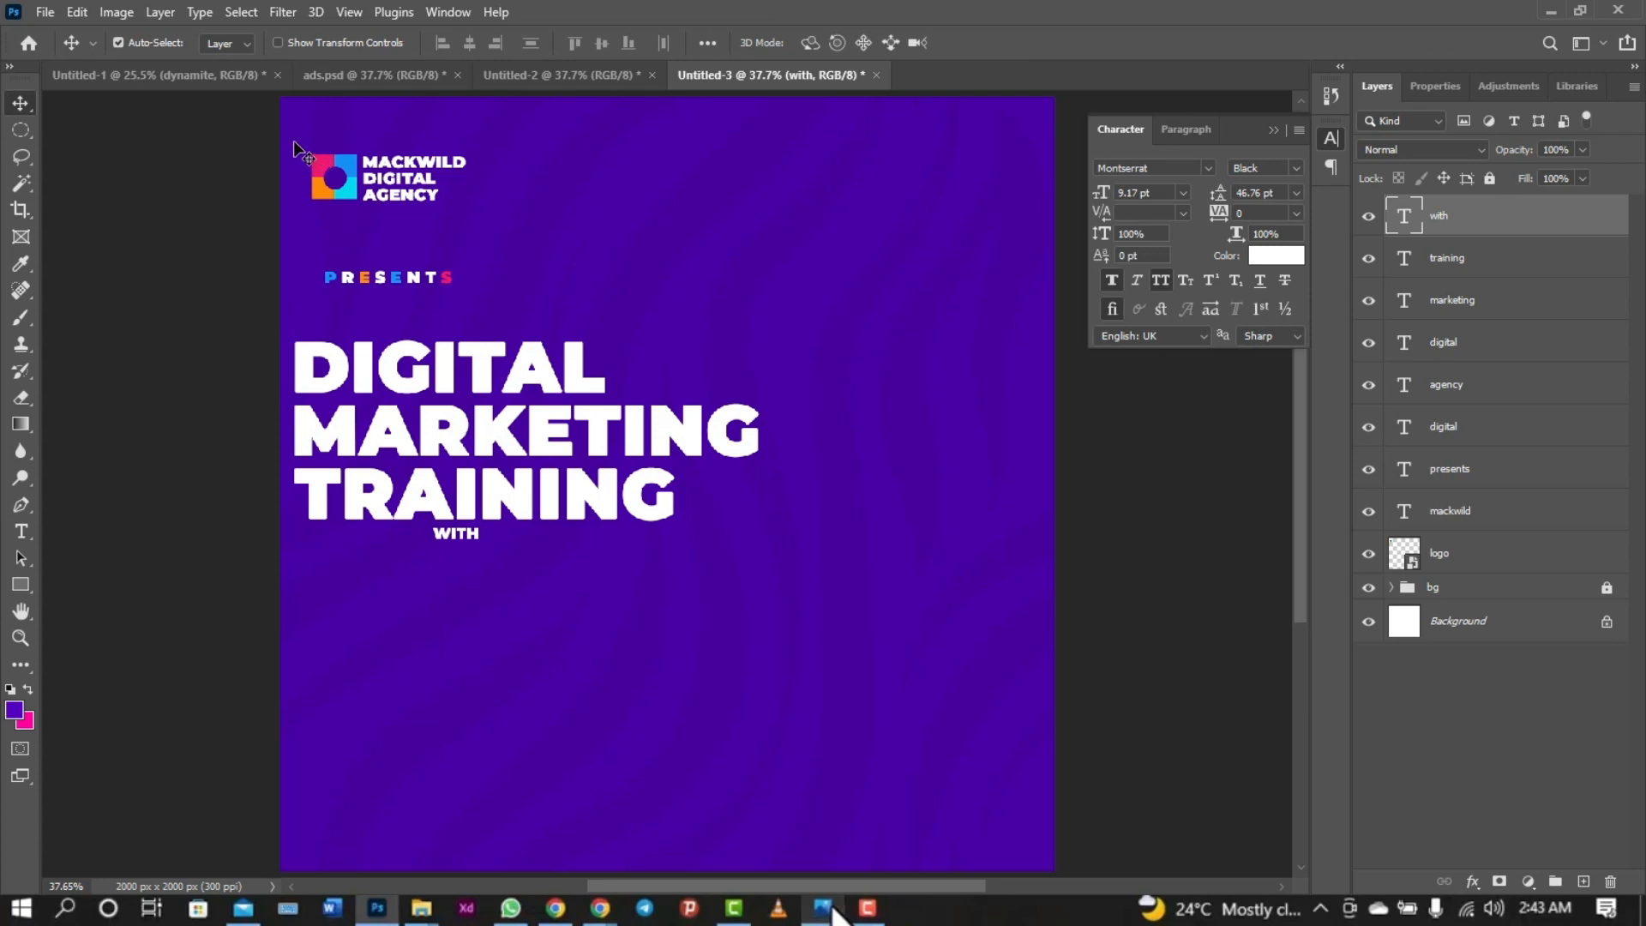
- Nudge the DIGITAL MARKETING TRAINING heading and WITH text right until the heading starts under the logo, keeping full opacity
{"action": "left_click_drag", "start_coordinate": [292, 298], "coordinate": [477, 542]}
{"action": "key", "text": "shift+Right"}
{"action": "key", "text": "shift+Right"}
{"action": "key", "text": "shift+Right"}
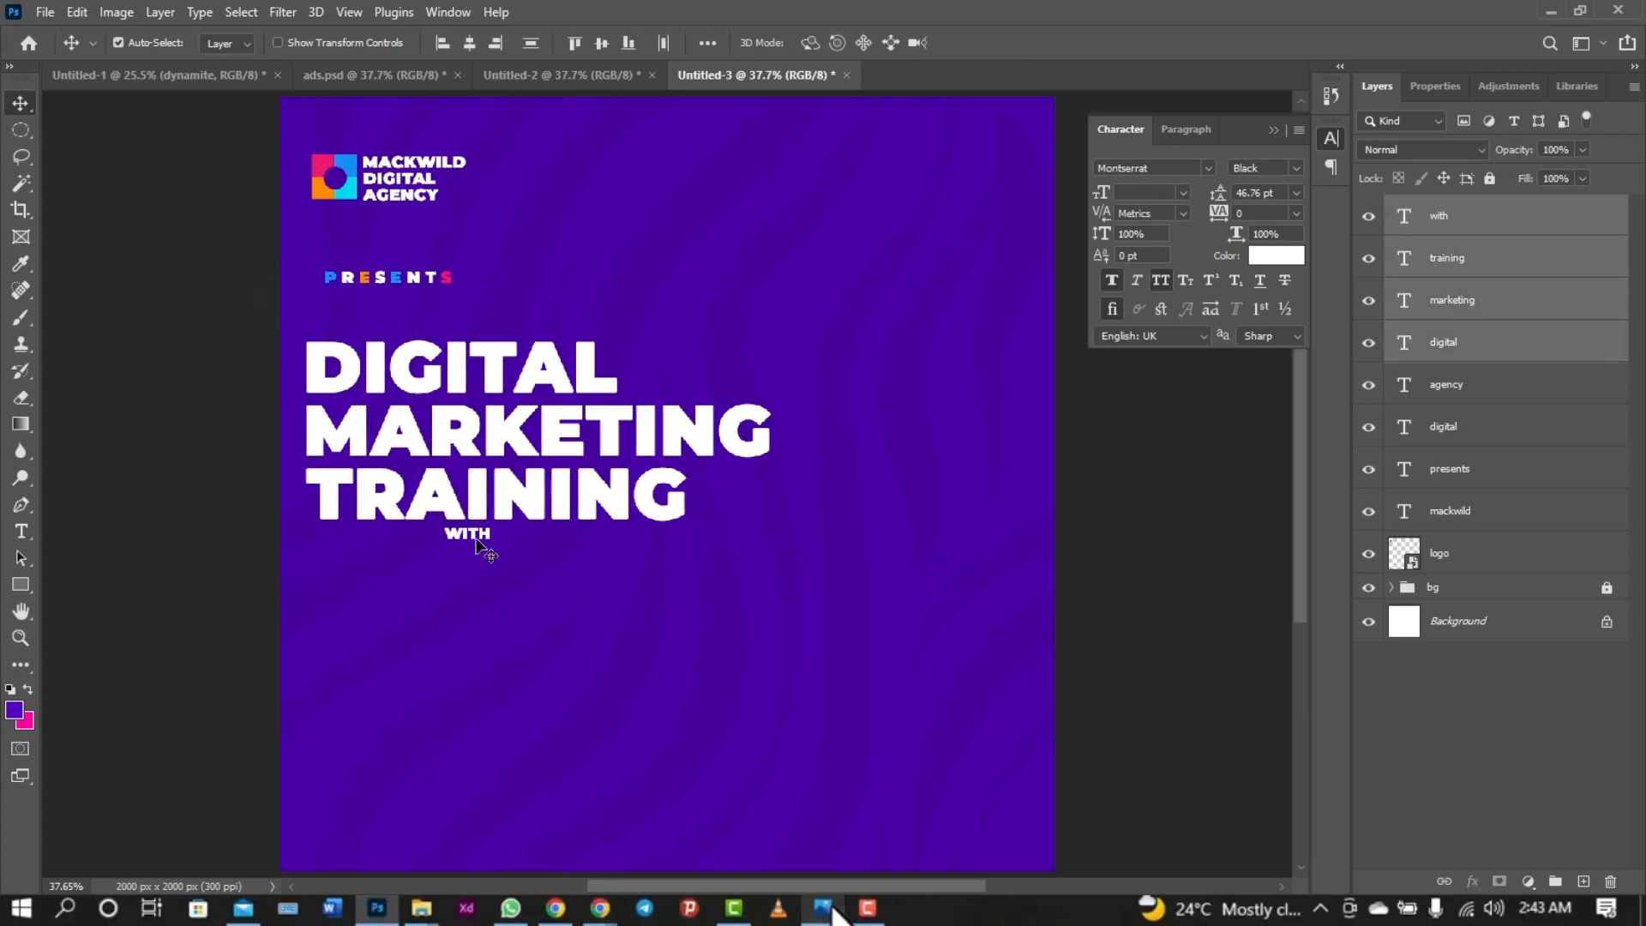
{"action": "key", "text": "shift+Right"}
{"action": "key", "text": "ctrl+comma"}
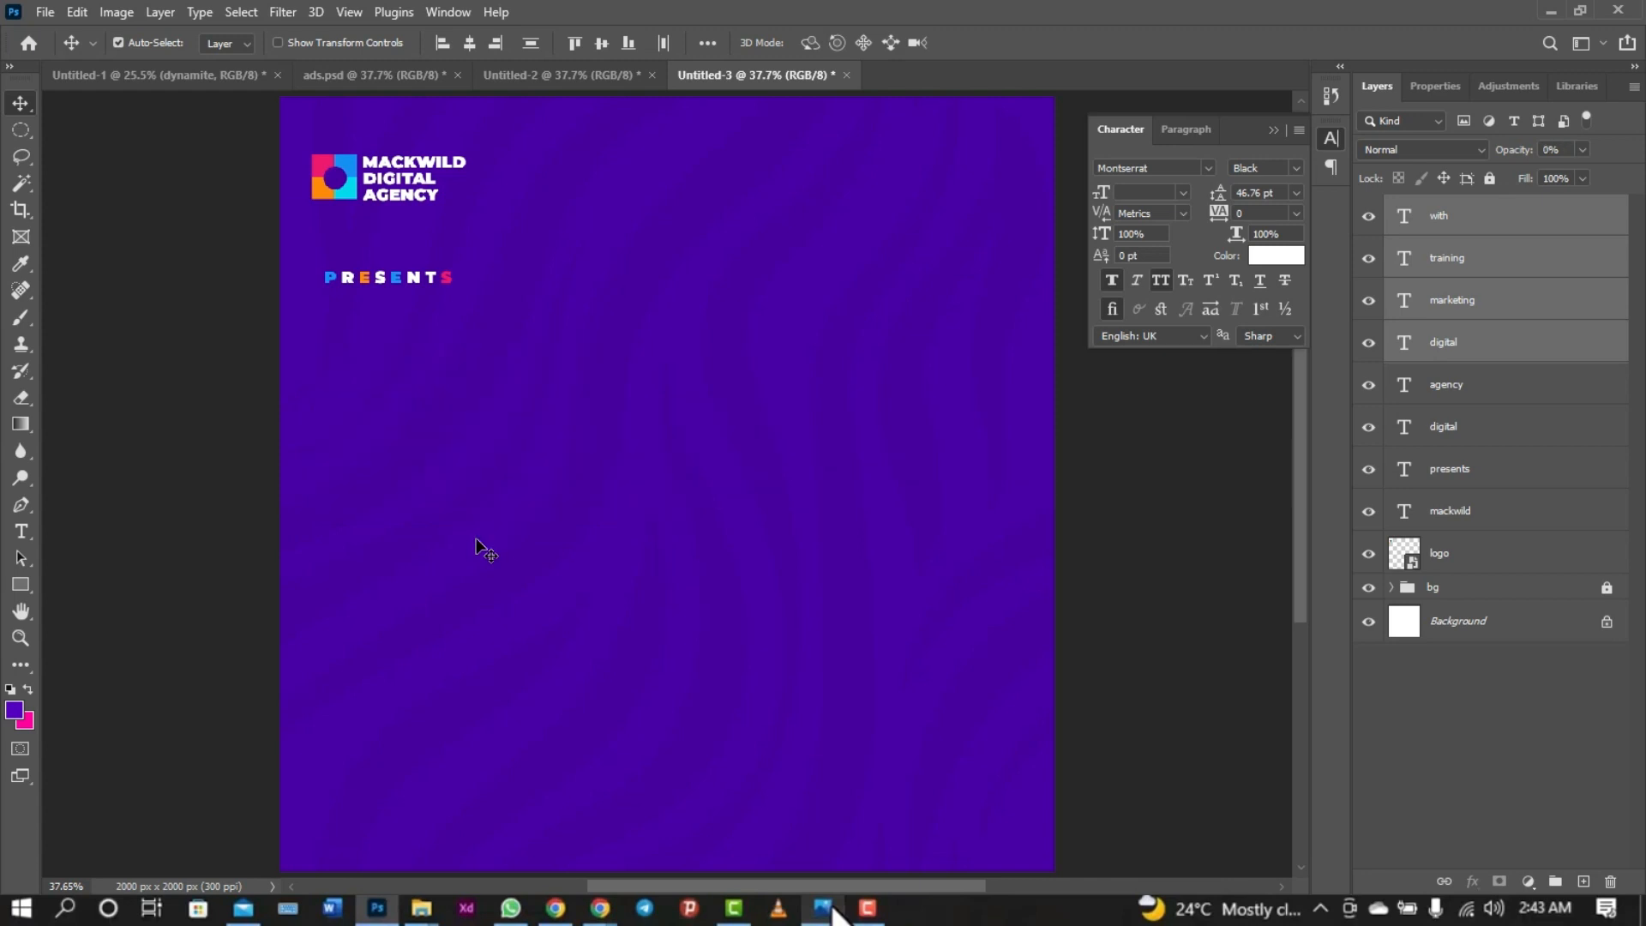
{"action": "key", "text": "ctrl+comma"}
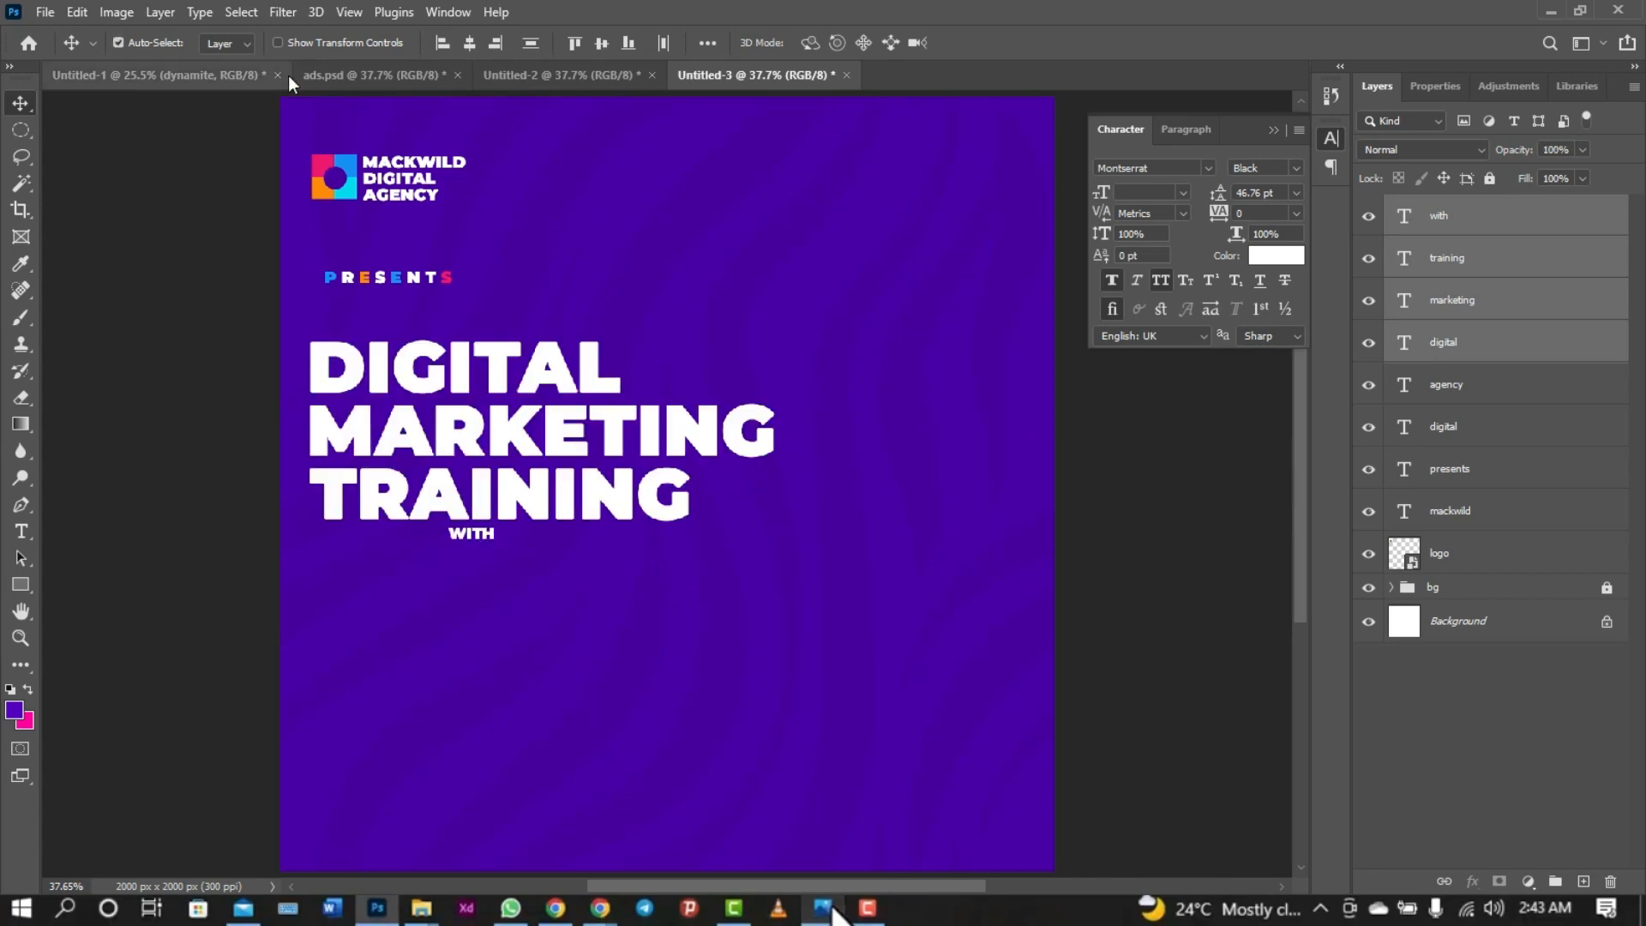
- Align the left edges of the logo and the DIGITAL, MARKETING and TRAINING text layers, and deselect them
{"action": "left_click_drag", "start_coordinate": [310, 112], "coordinate": [318, 611]}
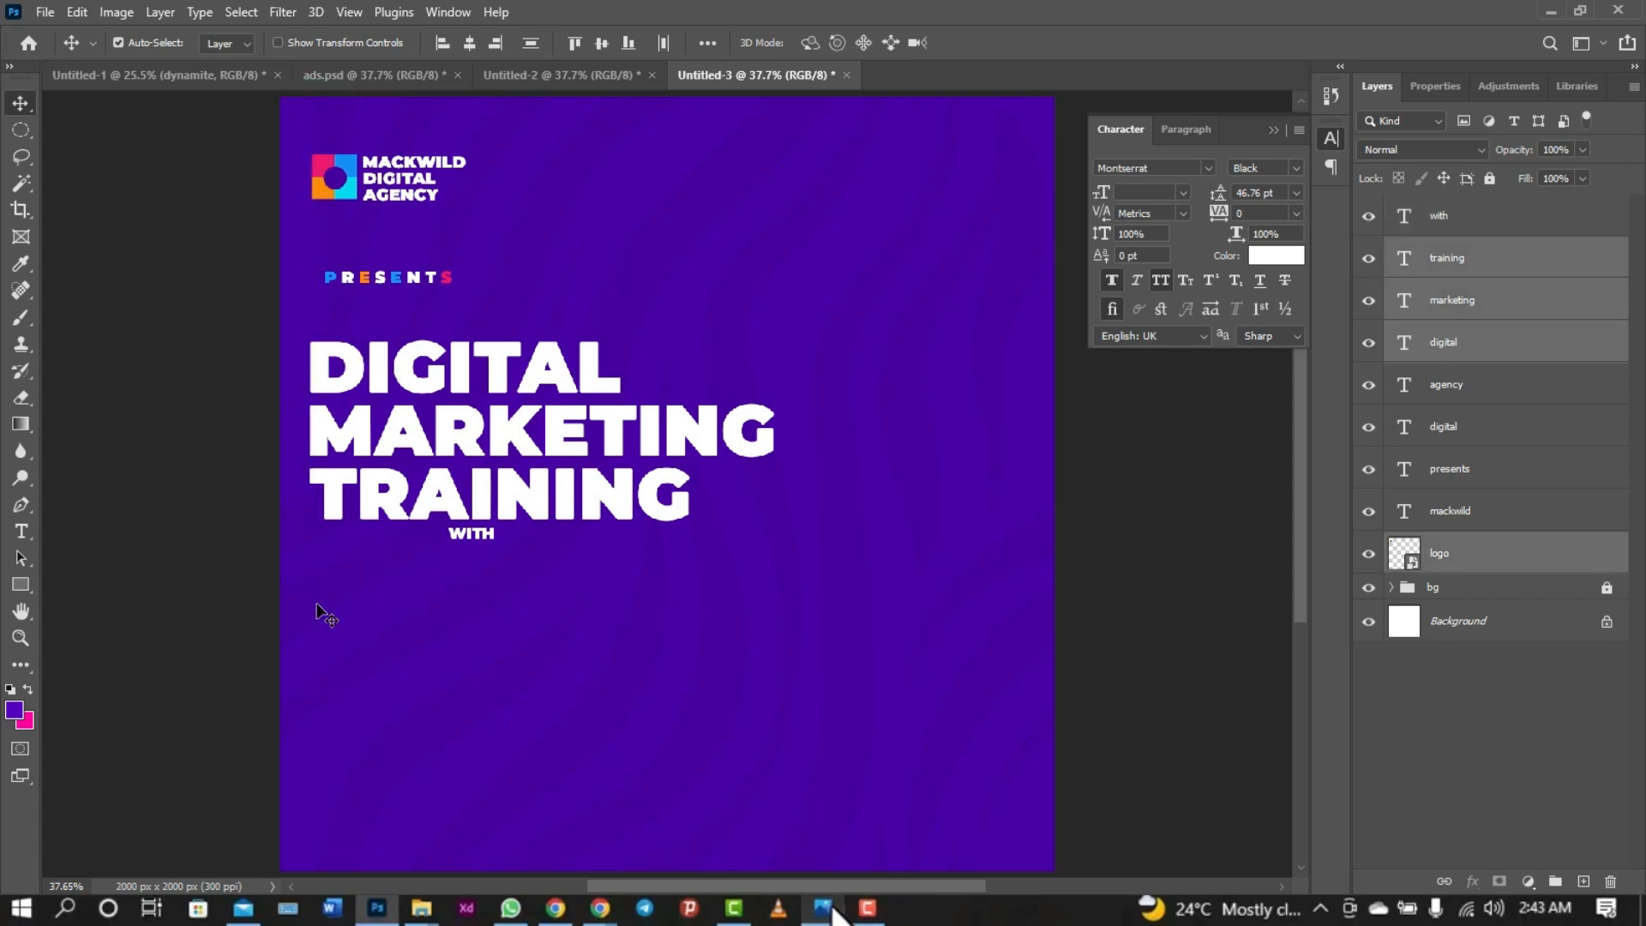
{"action": "left_click", "coordinate": [443, 43]}
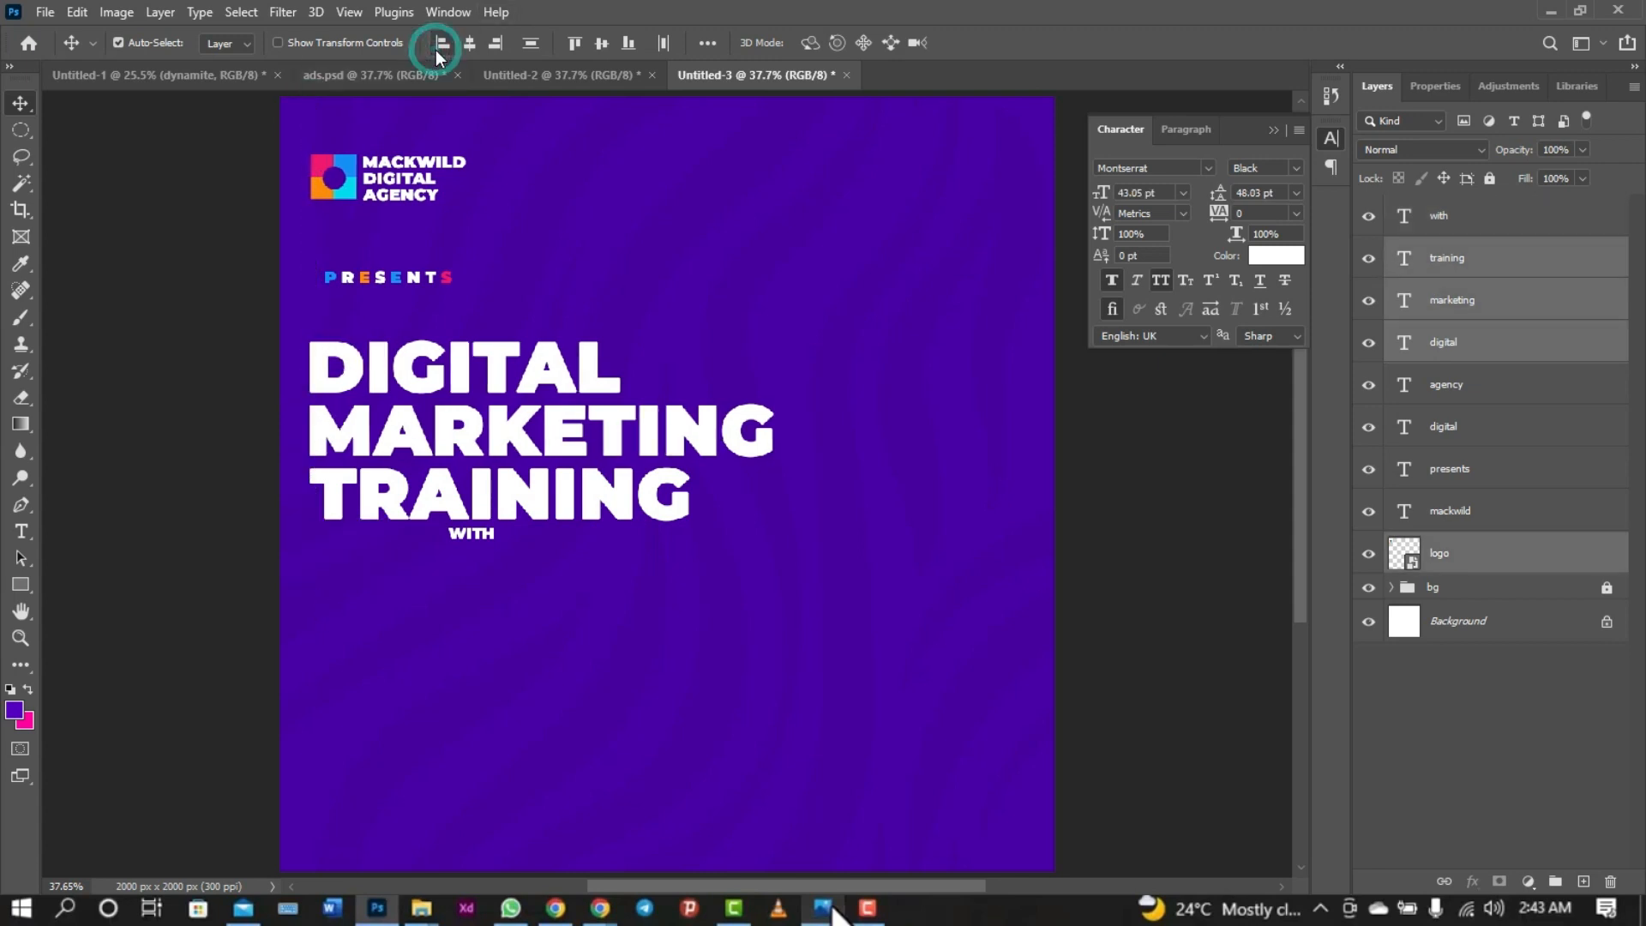
{"action": "left_click", "coordinate": [698, 716]}
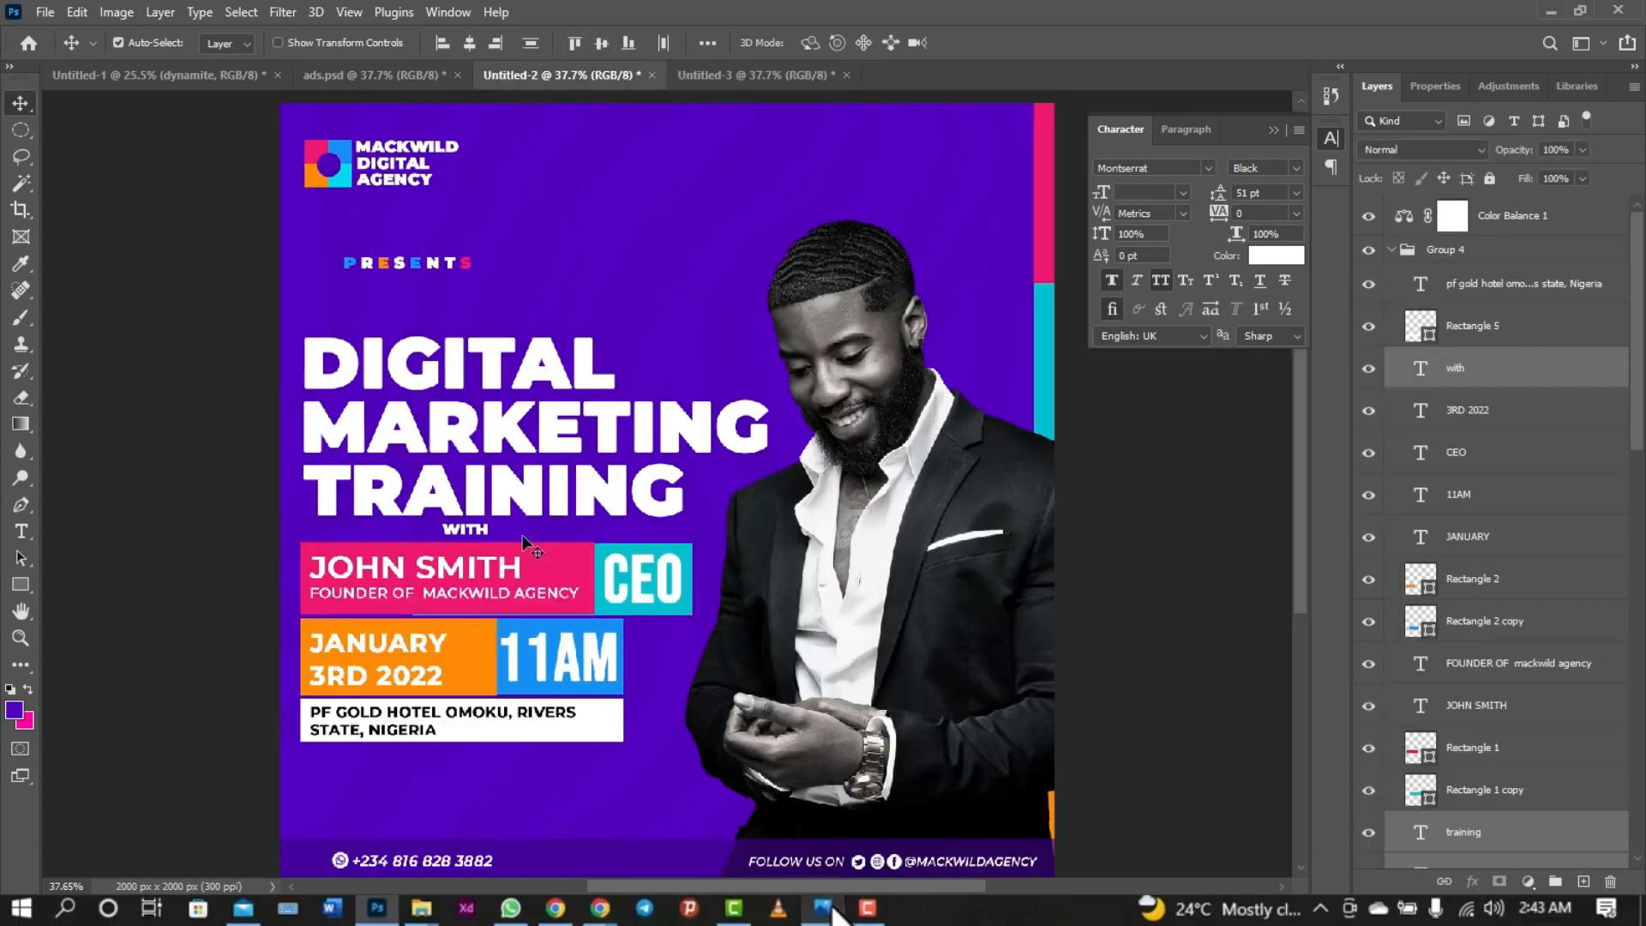
- Sample the pink of the speaker-name bar in Untitled-2 as foreground colour #ef1872 and return to Untitled-3
{"action": "key", "text": "i"}
{"action": "left_click", "coordinate": [559, 553]}
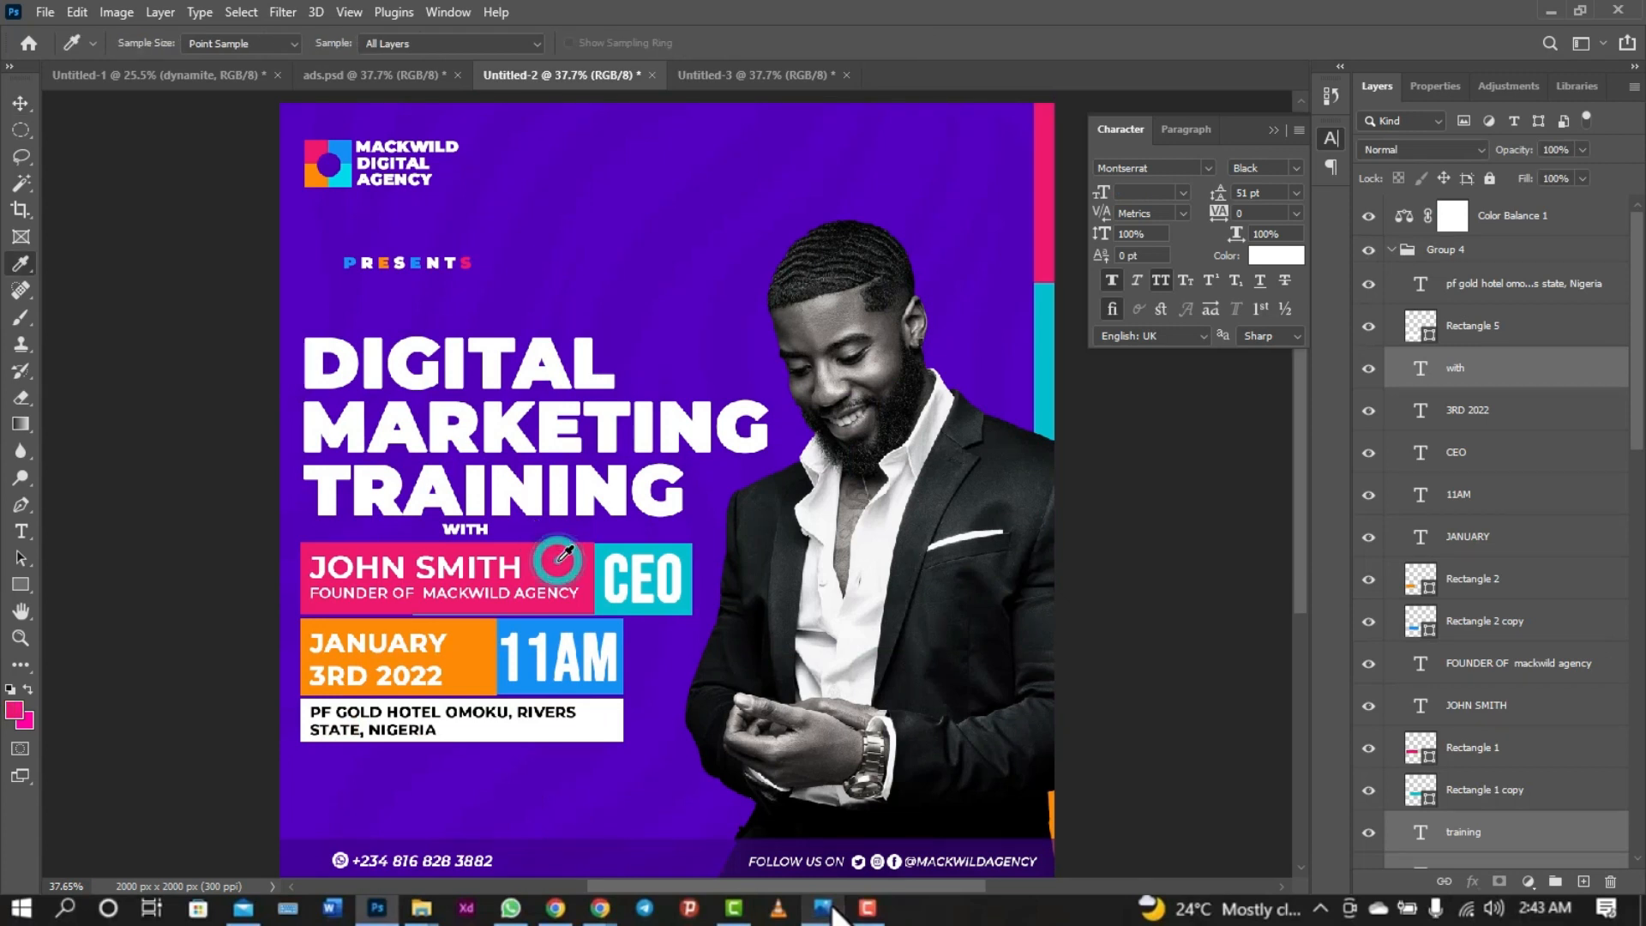
{"action": "left_click", "coordinate": [17, 713]}
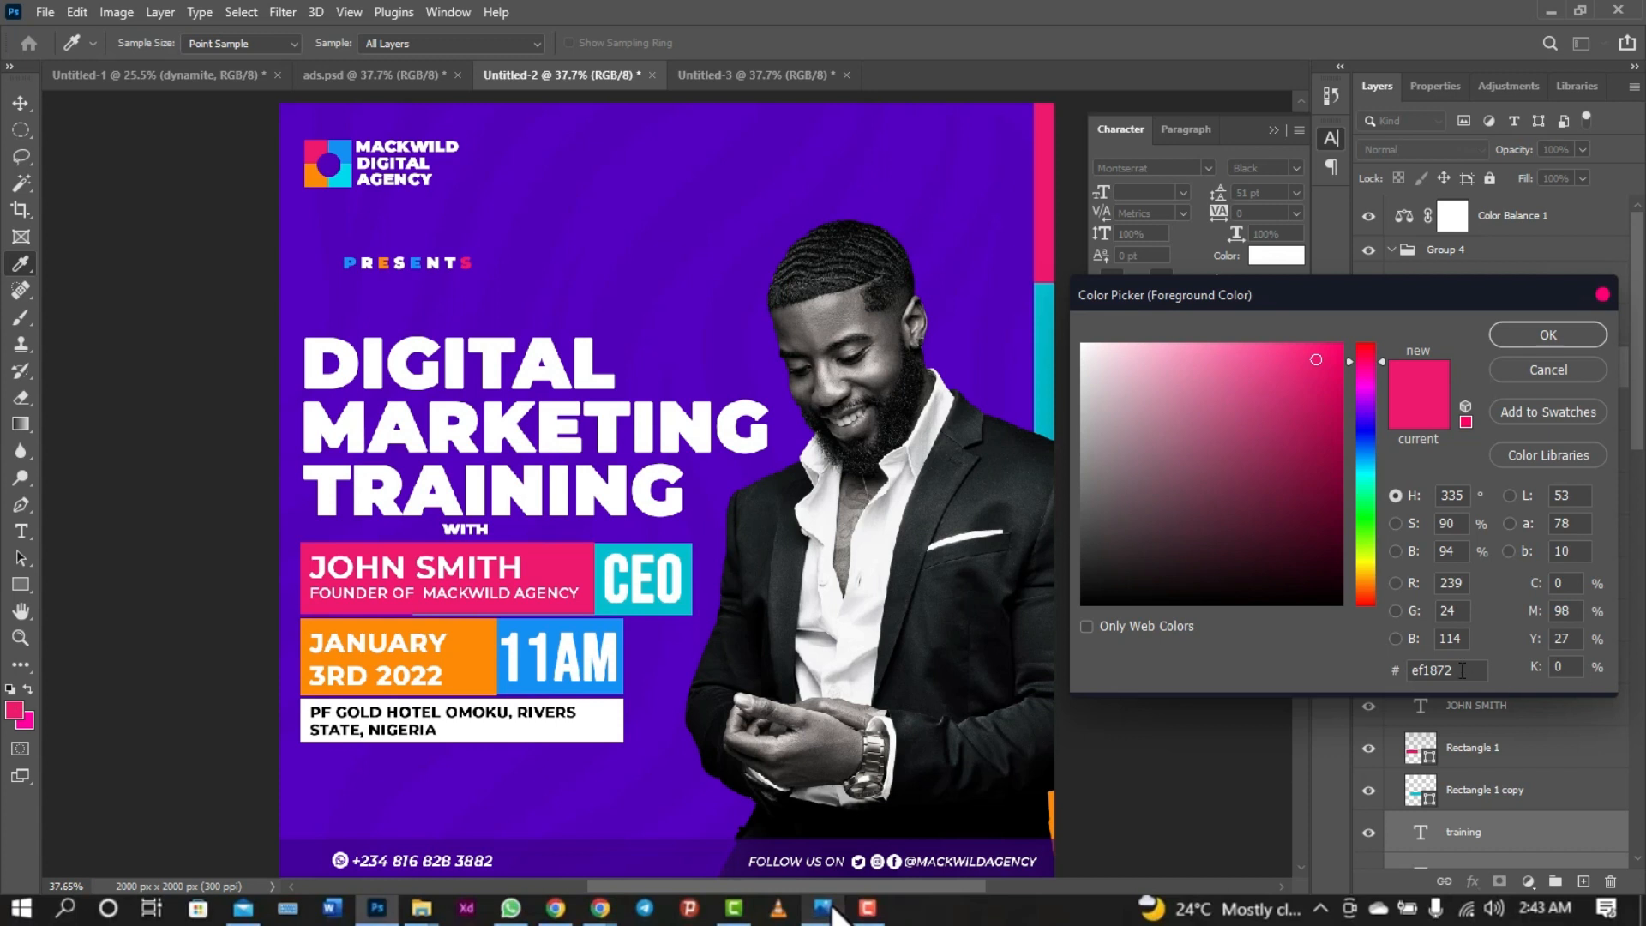
{"action": "left_click_drag", "start_coordinate": [1457, 670], "coordinate": [1296, 684]}
{"action": "left_click", "coordinate": [1548, 335]}
{"action": "left_click", "coordinate": [751, 74]}
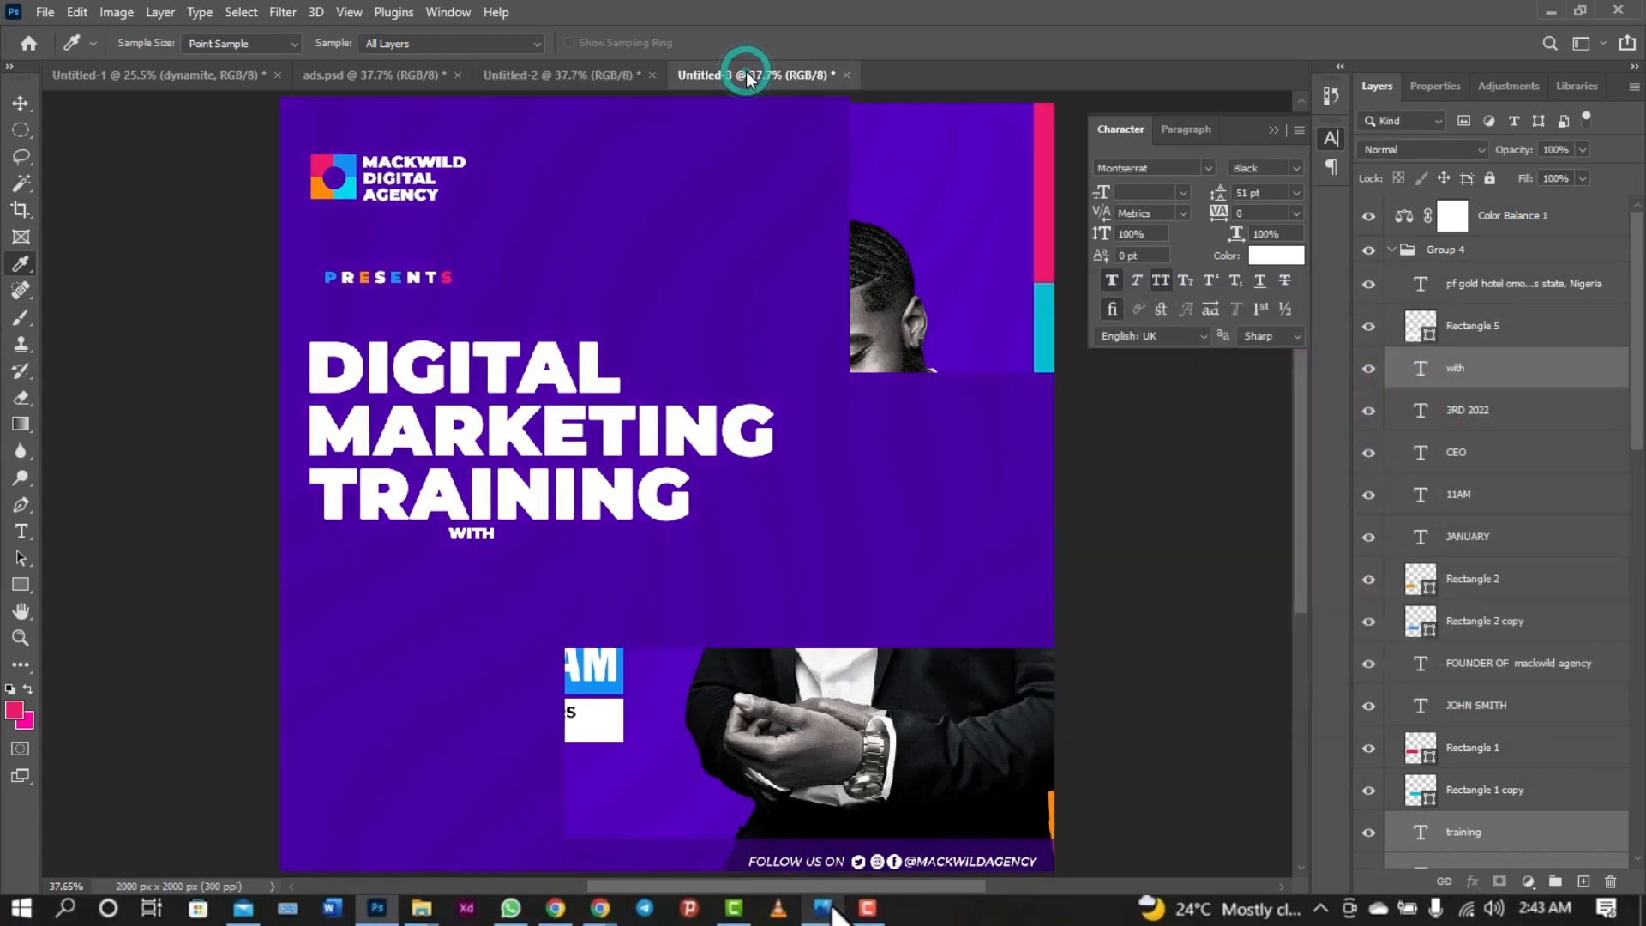
- Draw a pink rectangle about 888 x 224 px below WITH and move it up and left, flush with the heading's left edge
{"action": "left_click", "coordinate": [20, 584]}
{"action": "left_click_drag", "start_coordinate": [327, 571], "coordinate": [671, 656]}
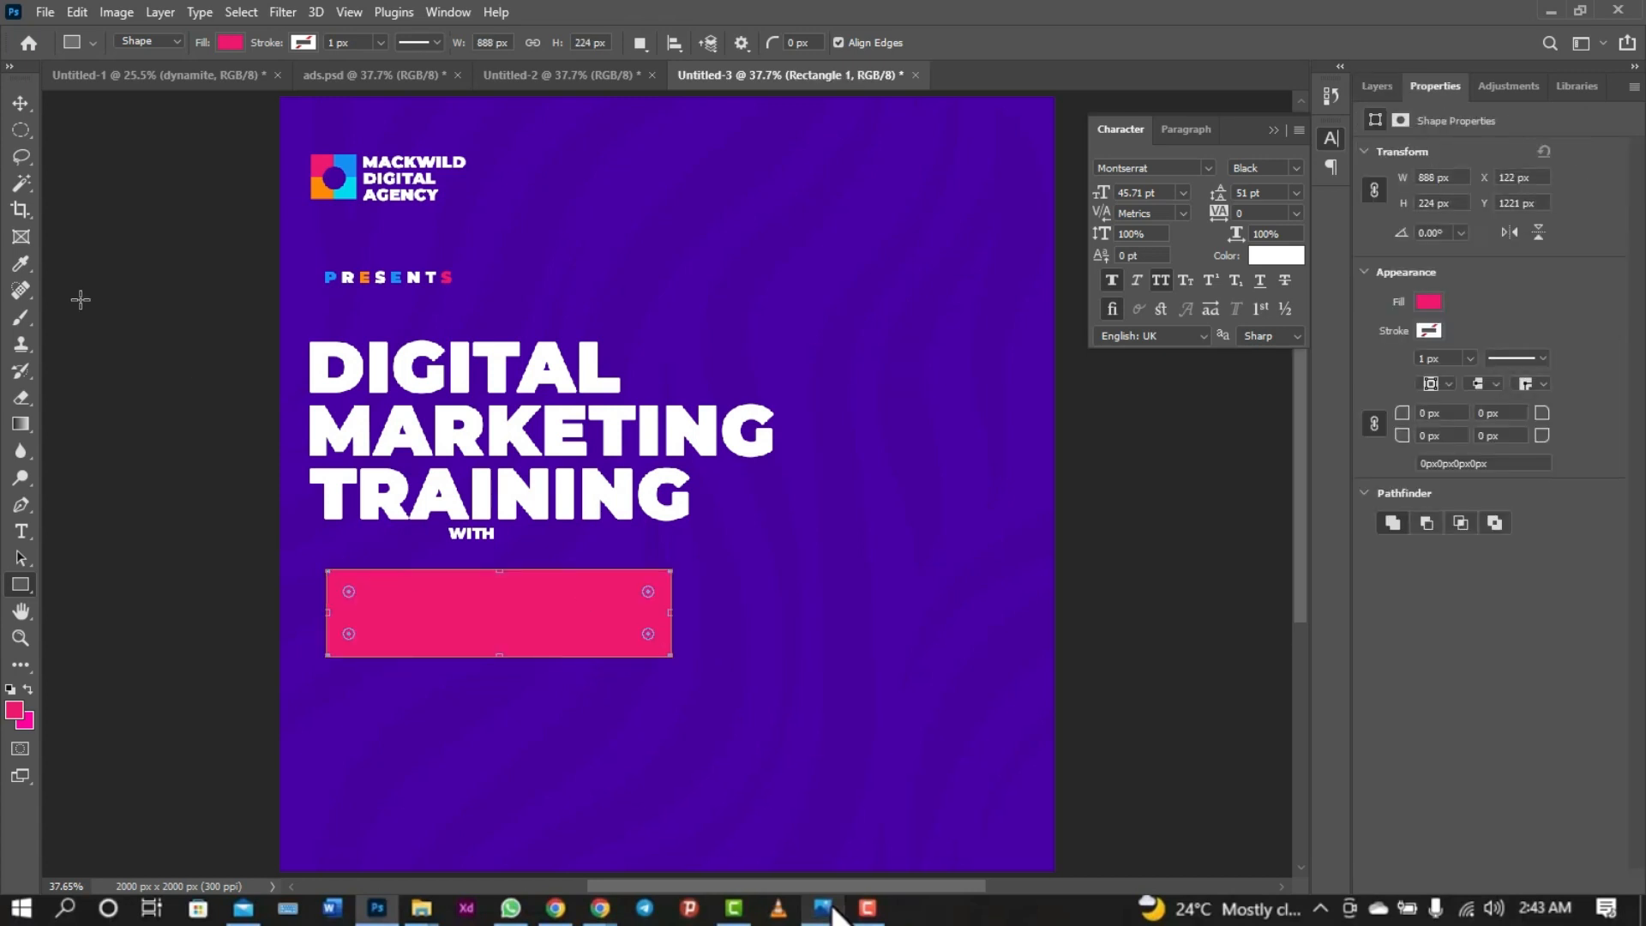
{"action": "left_click", "coordinate": [21, 104]}
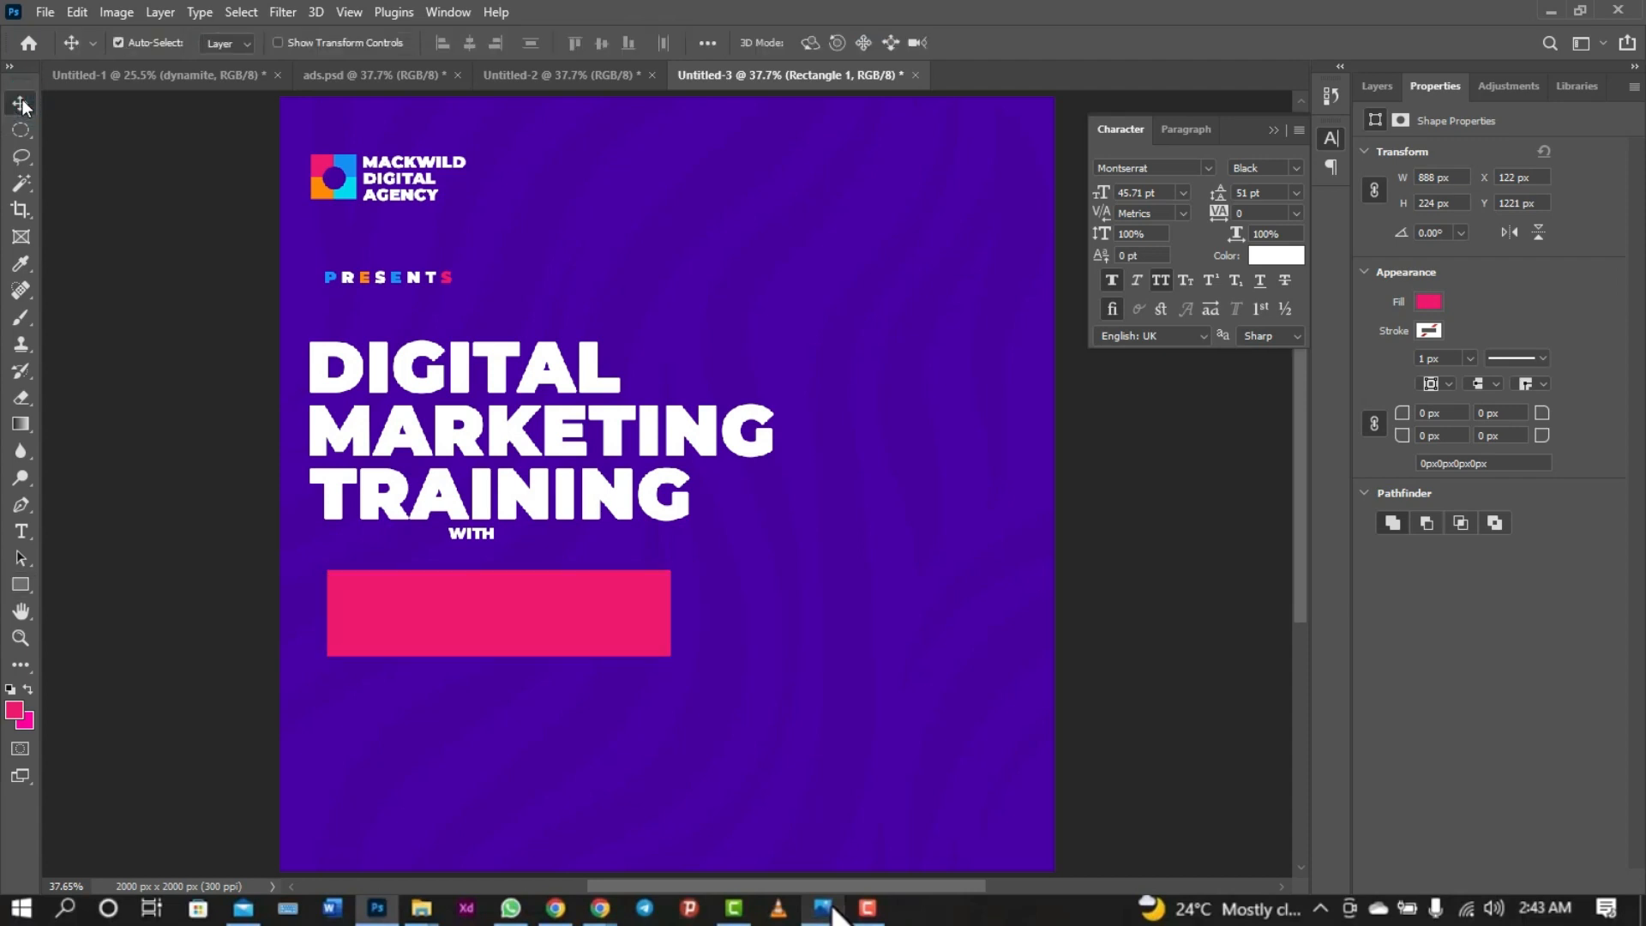
{"action": "key", "text": "shift+Up"}
{"action": "key", "text": "shift+Up"}
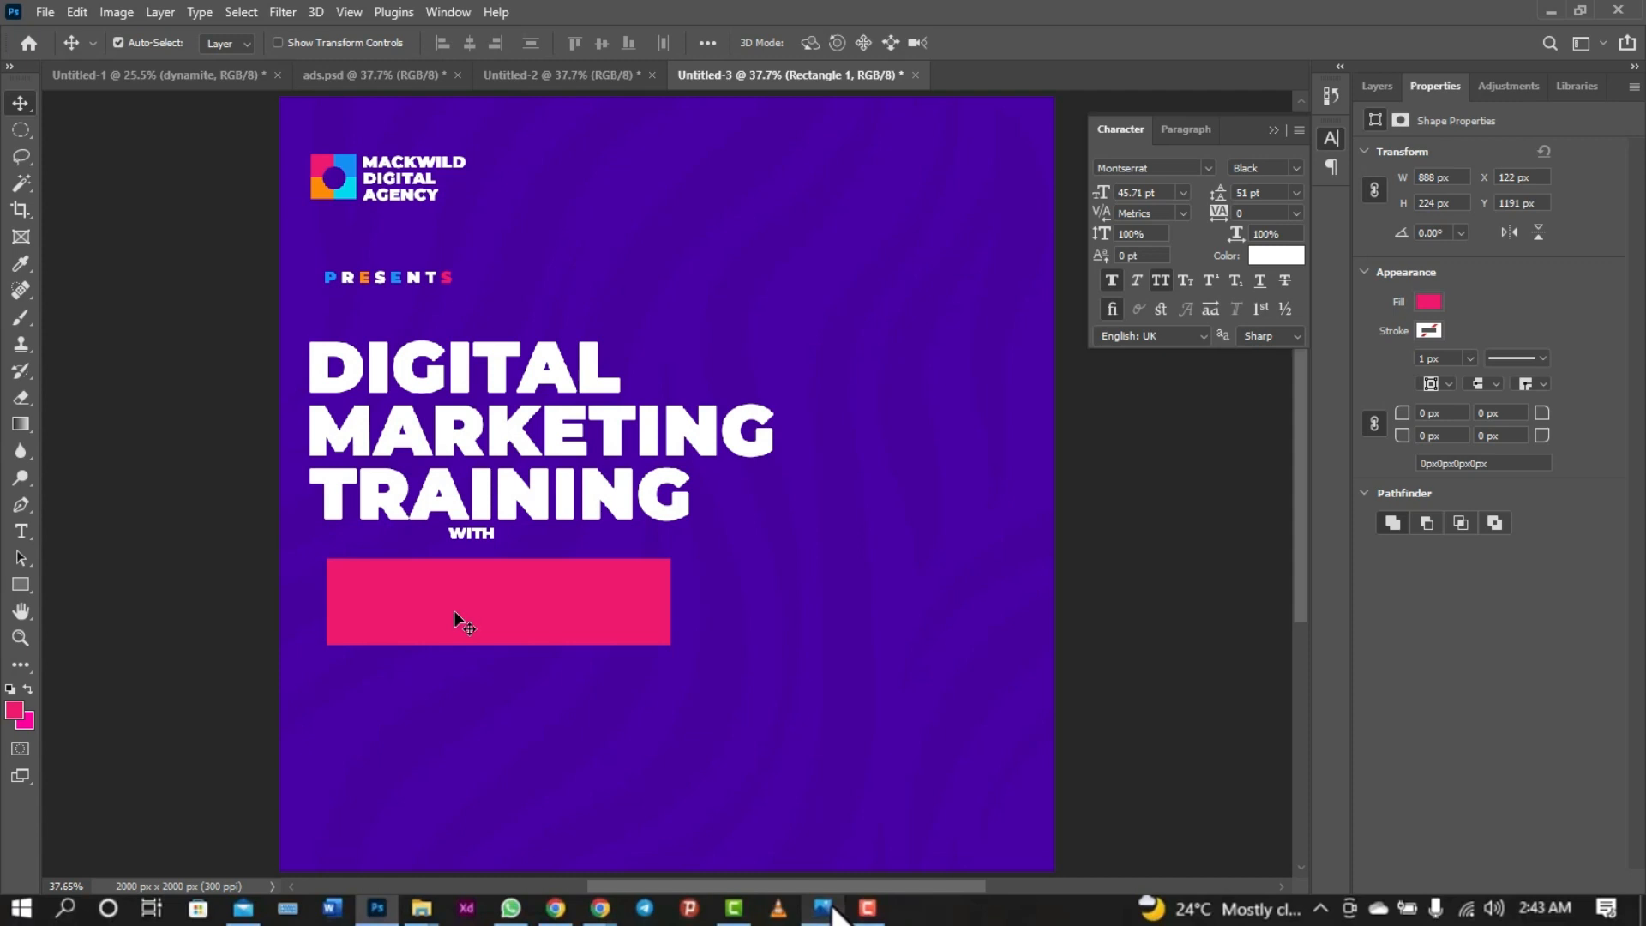
{"action": "left_click_drag", "start_coordinate": [454, 612], "coordinate": [438, 605]}
- Duplicate the pink rectangle offset to the right and fill the copy with the logo's cyan, #02daf3
{"action": "left_click", "coordinate": [593, 625]}
{"action": "left_click_drag", "start_coordinate": [614, 613], "coordinate": [710, 628]}
{"action": "left_click", "coordinate": [1439, 302]}
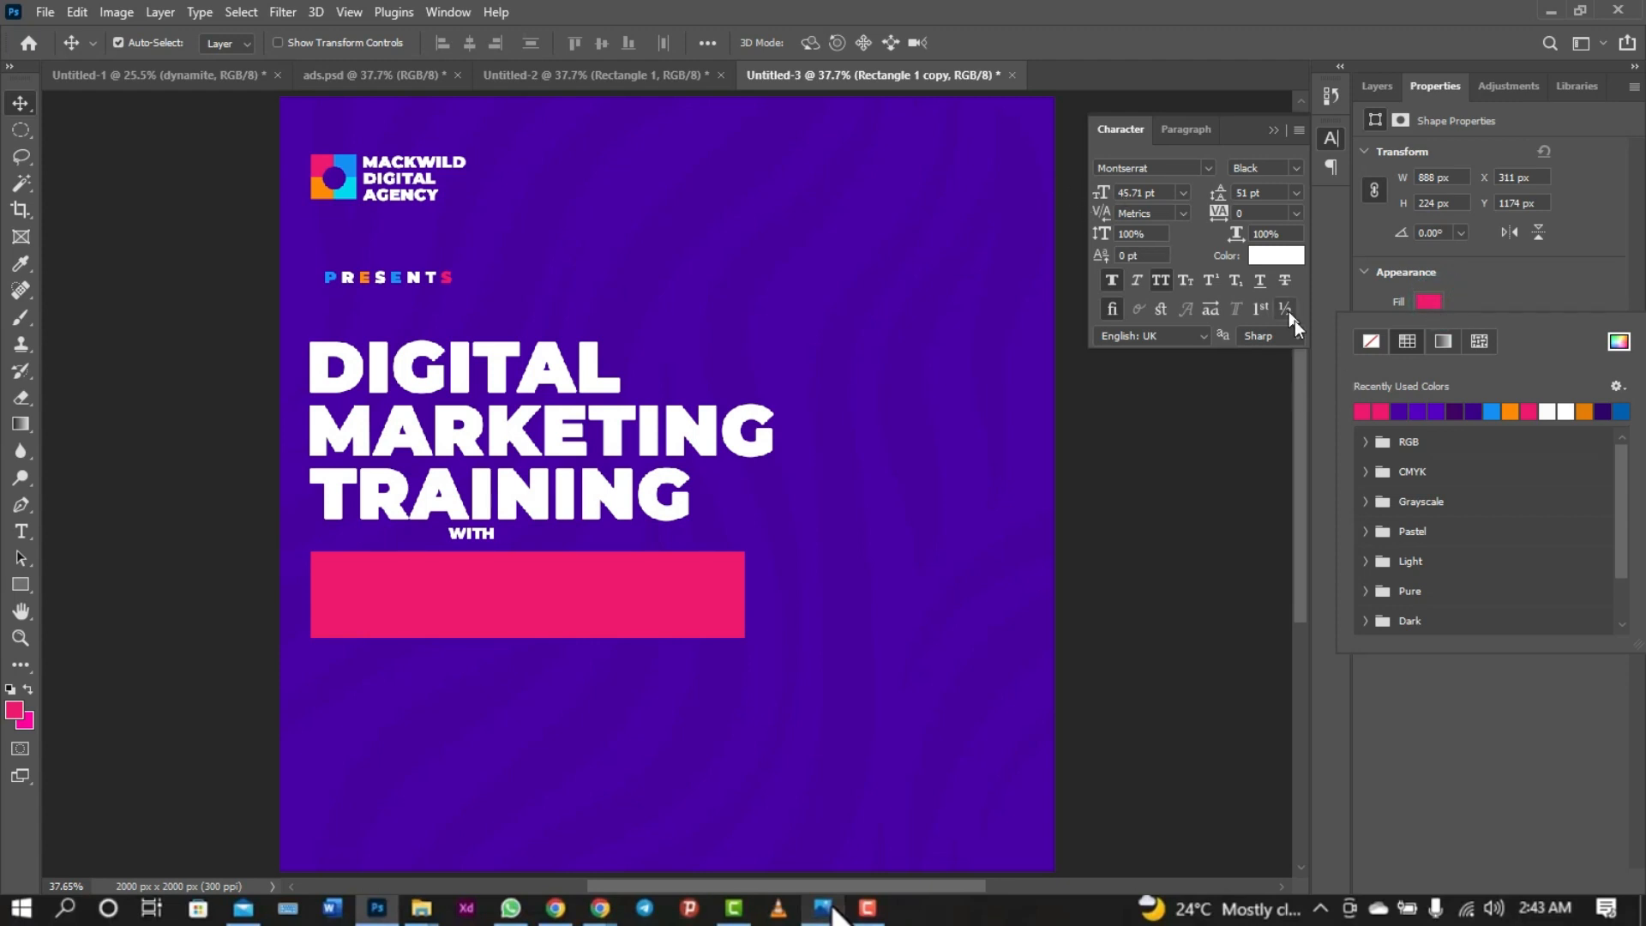
{"action": "left_click", "coordinate": [1618, 343]}
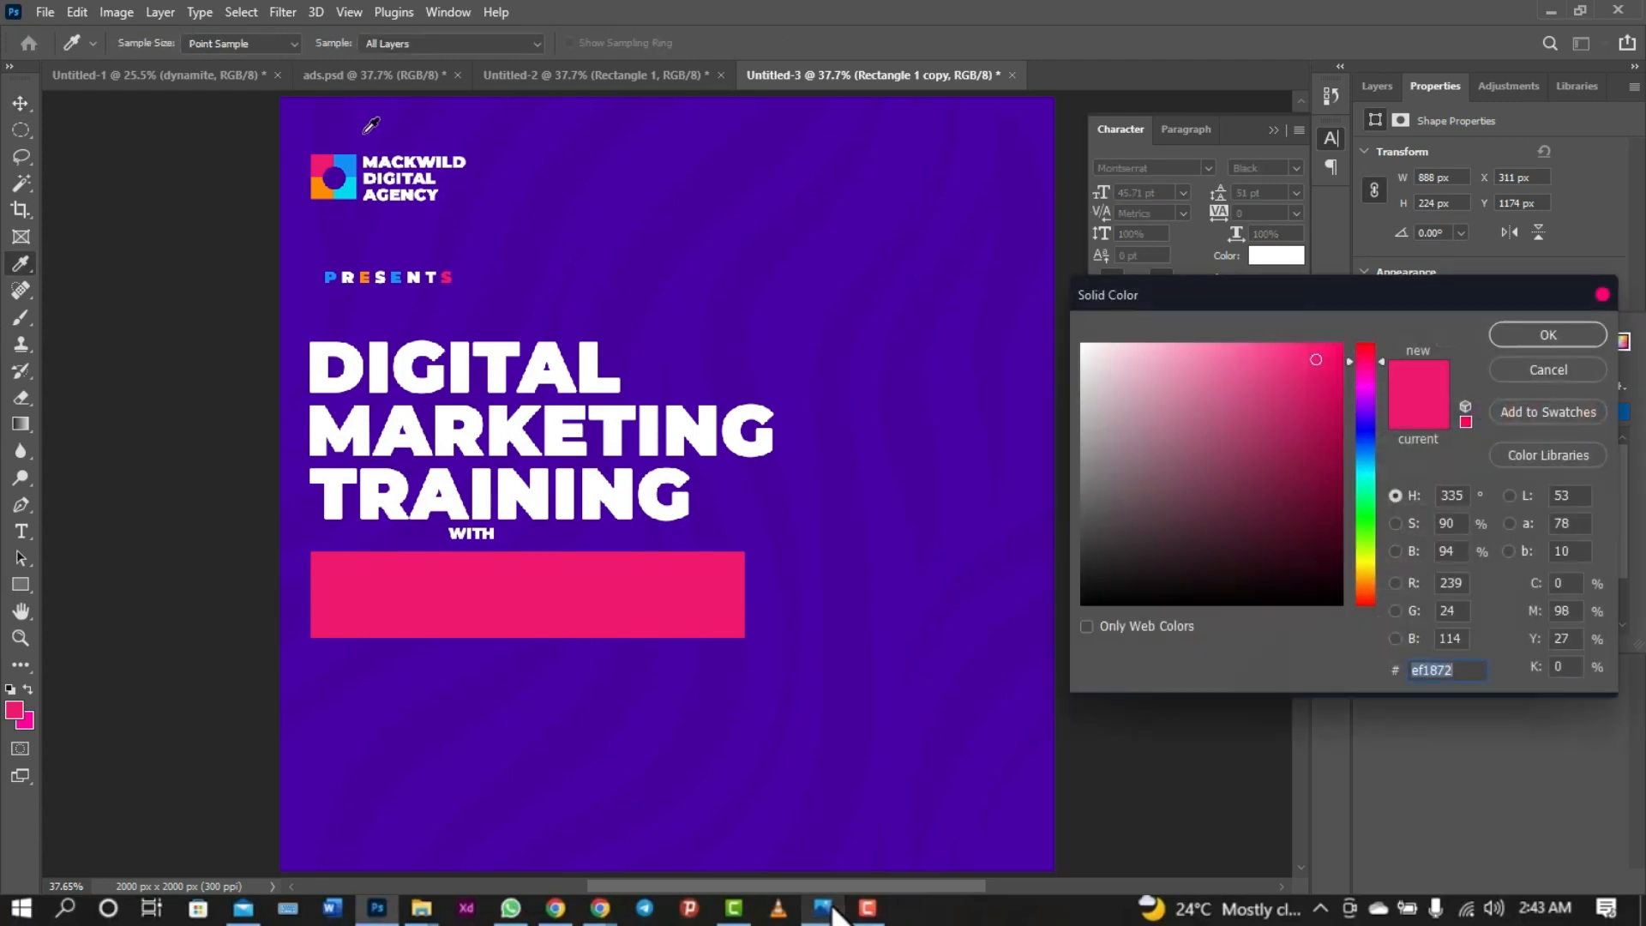
{"action": "left_click", "coordinate": [345, 193]}
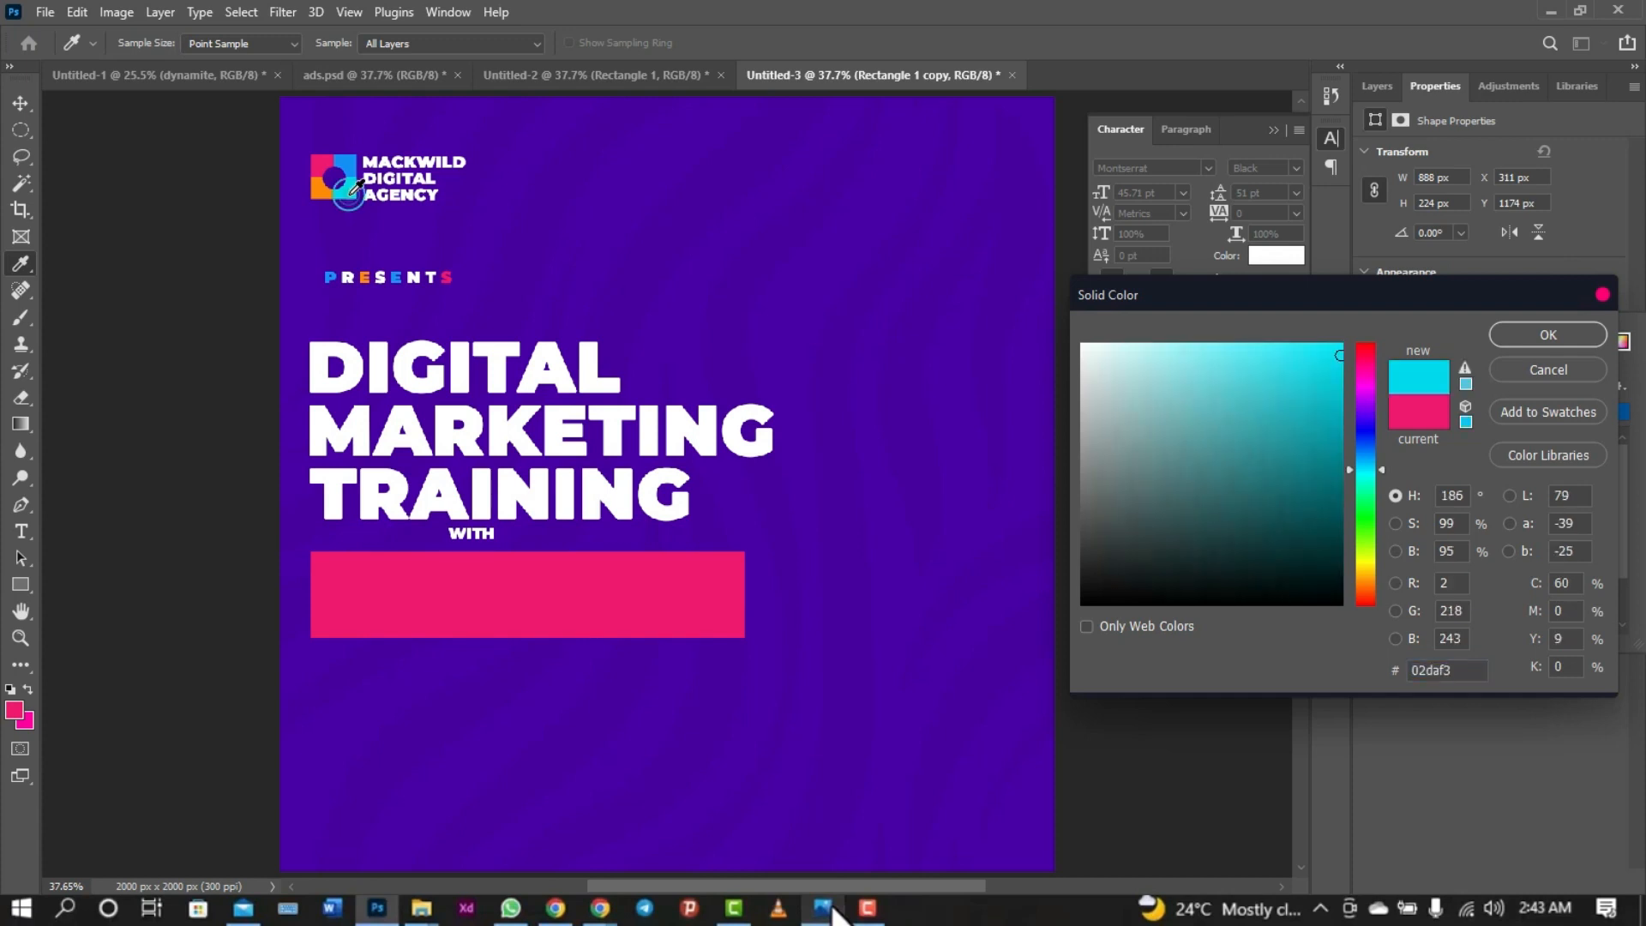
{"action": "left_click", "coordinate": [1536, 336]}
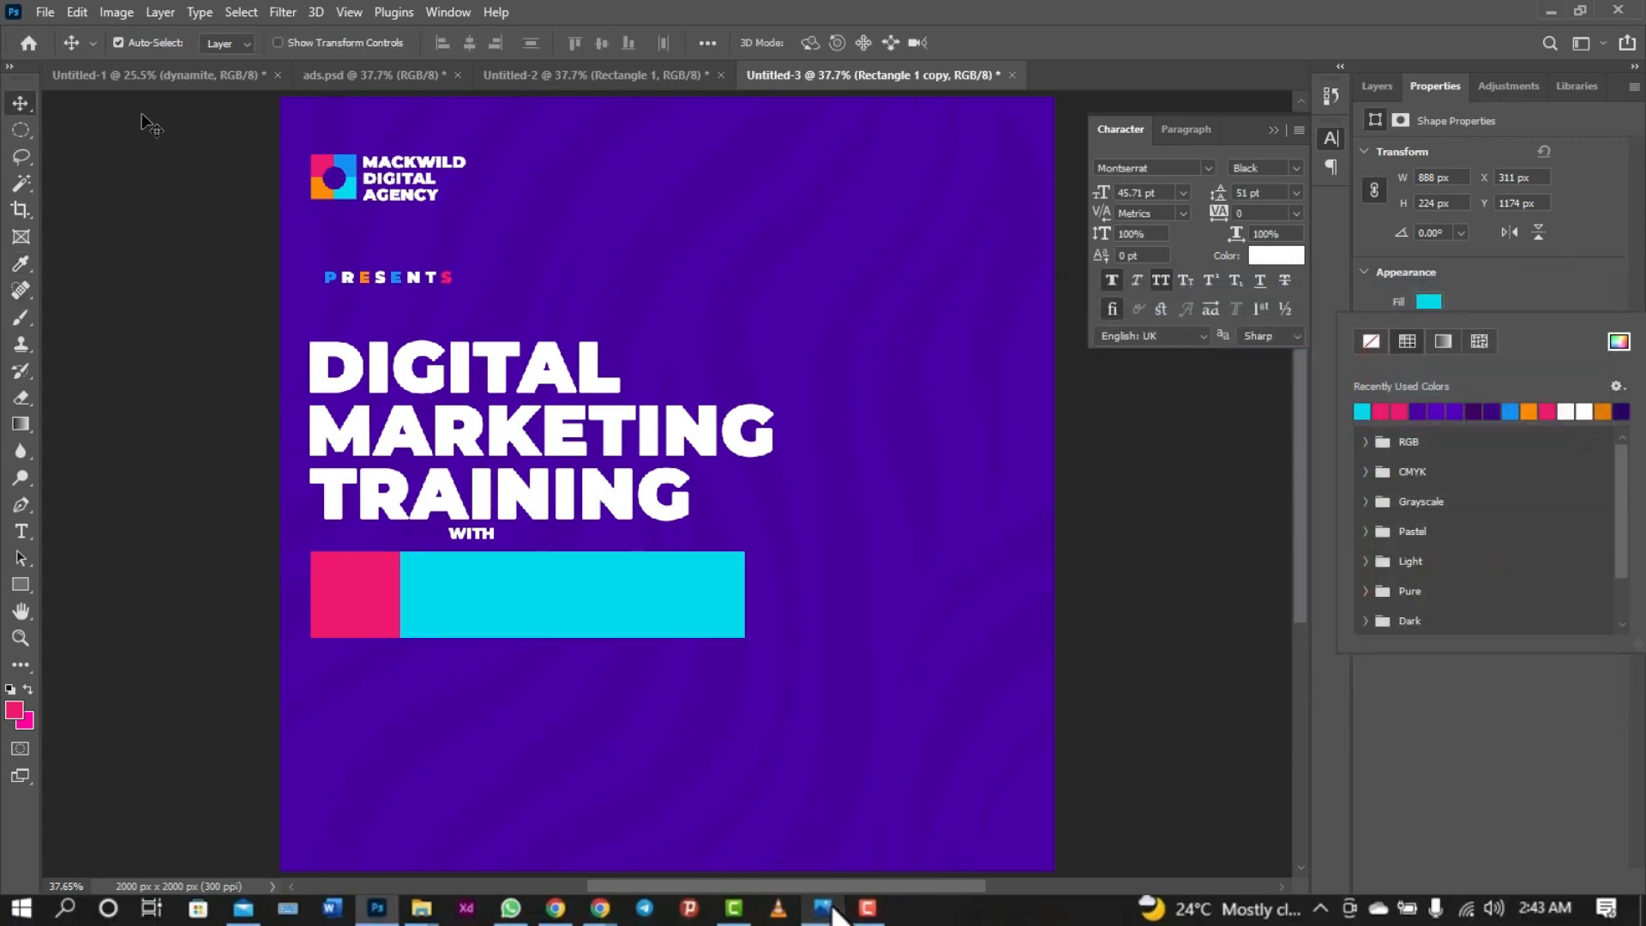
- Move the pink rectangle above its cyan copy in the layer order and deselect
{"action": "left_click", "coordinate": [1379, 86]}
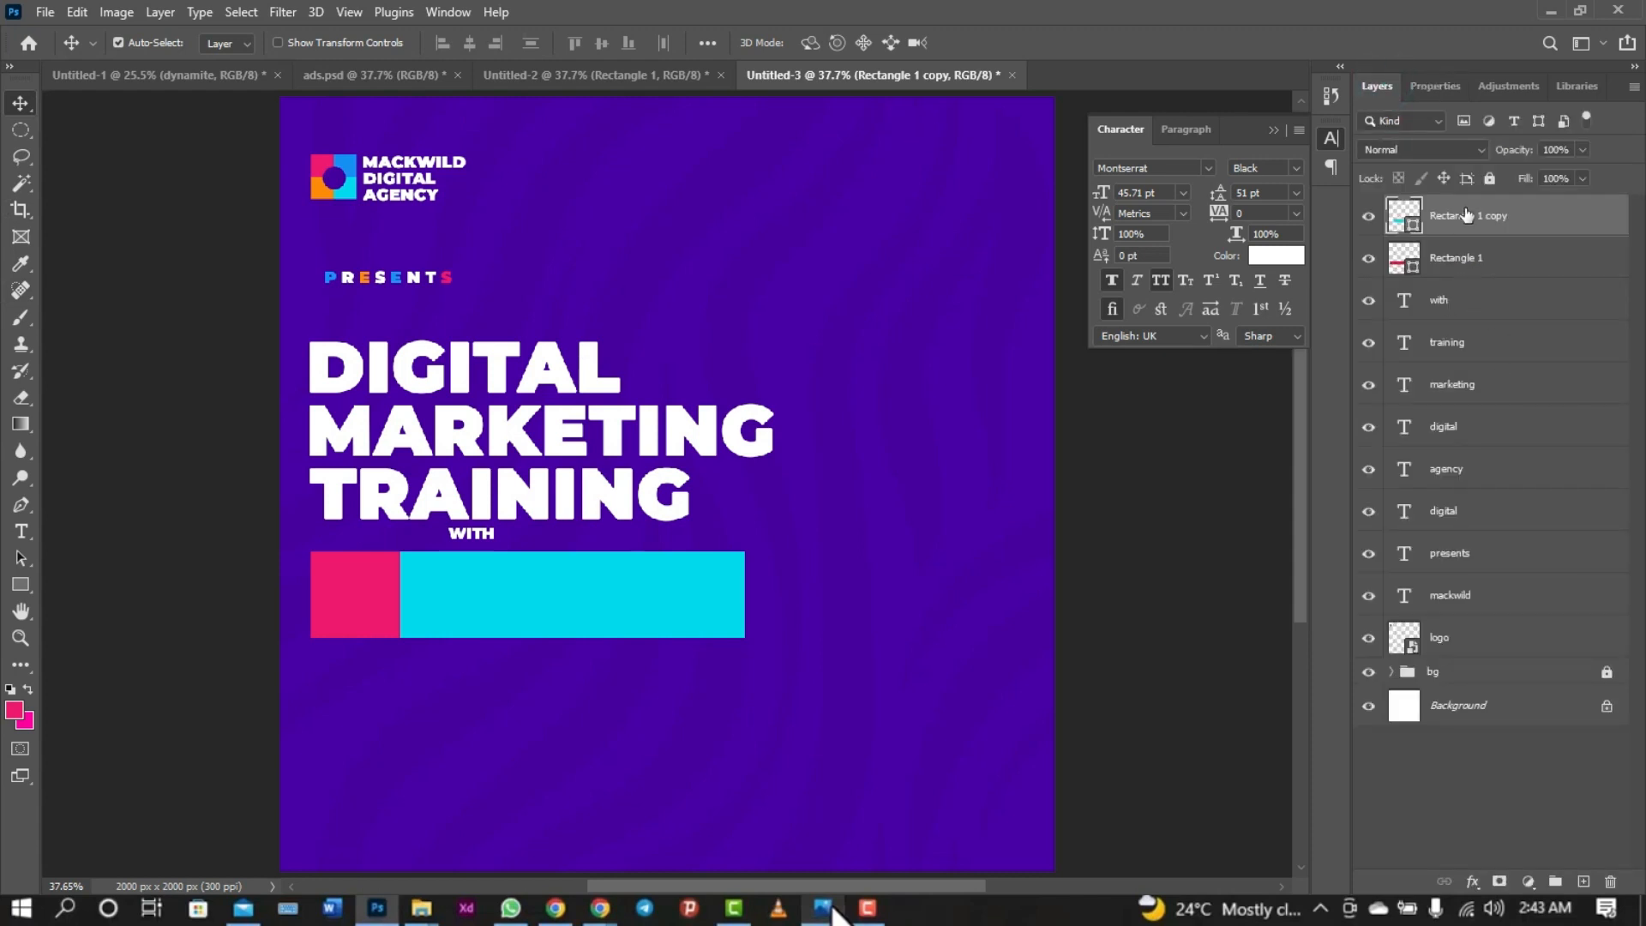
{"action": "left_click_drag", "start_coordinate": [1482, 261], "coordinate": [1471, 204]}
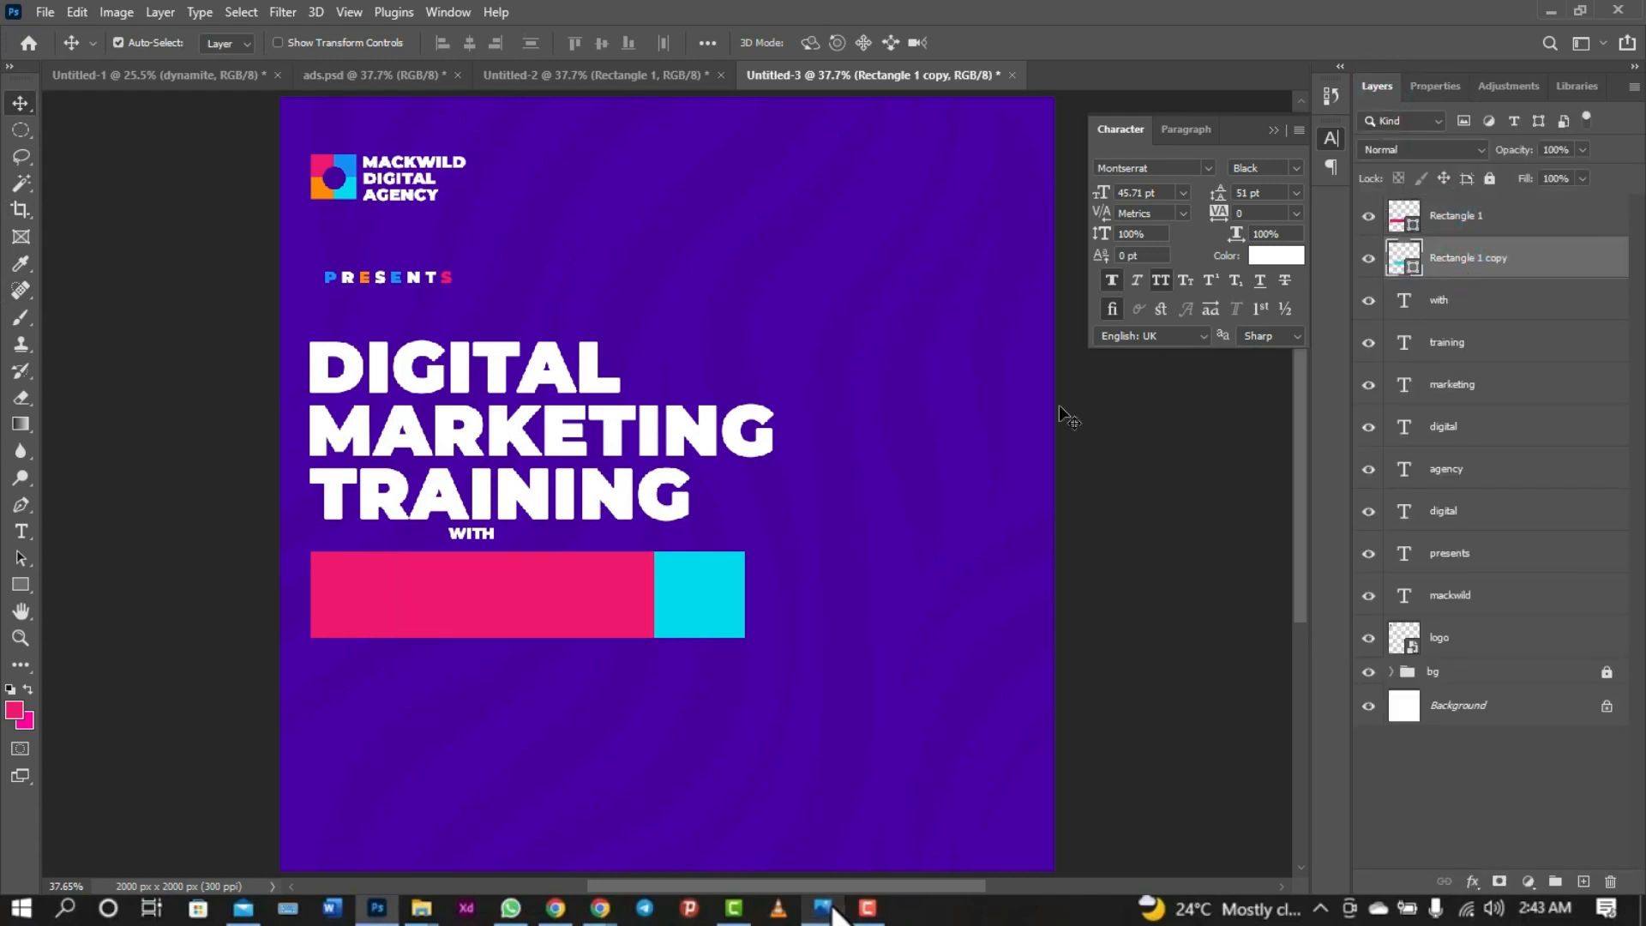
{"action": "left_click", "coordinate": [860, 564]}
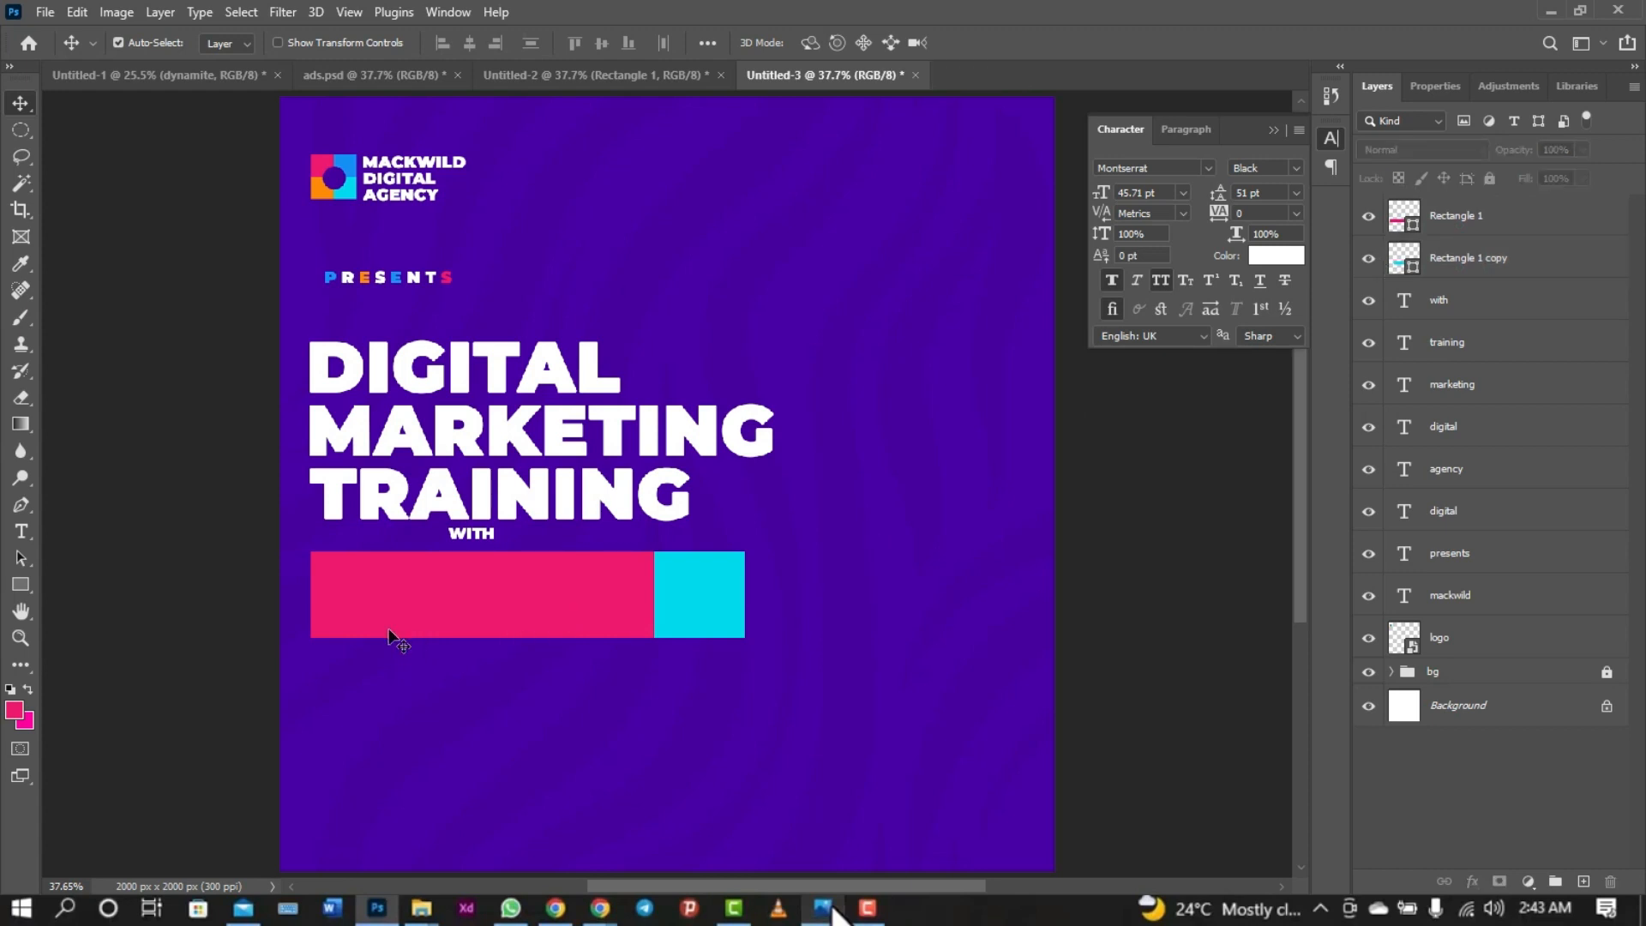
- Duplicate the pink and cyan rectangles directly below the first row and start transforming the copies
{"action": "left_click_drag", "start_coordinate": [831, 559], "coordinate": [519, 688]}
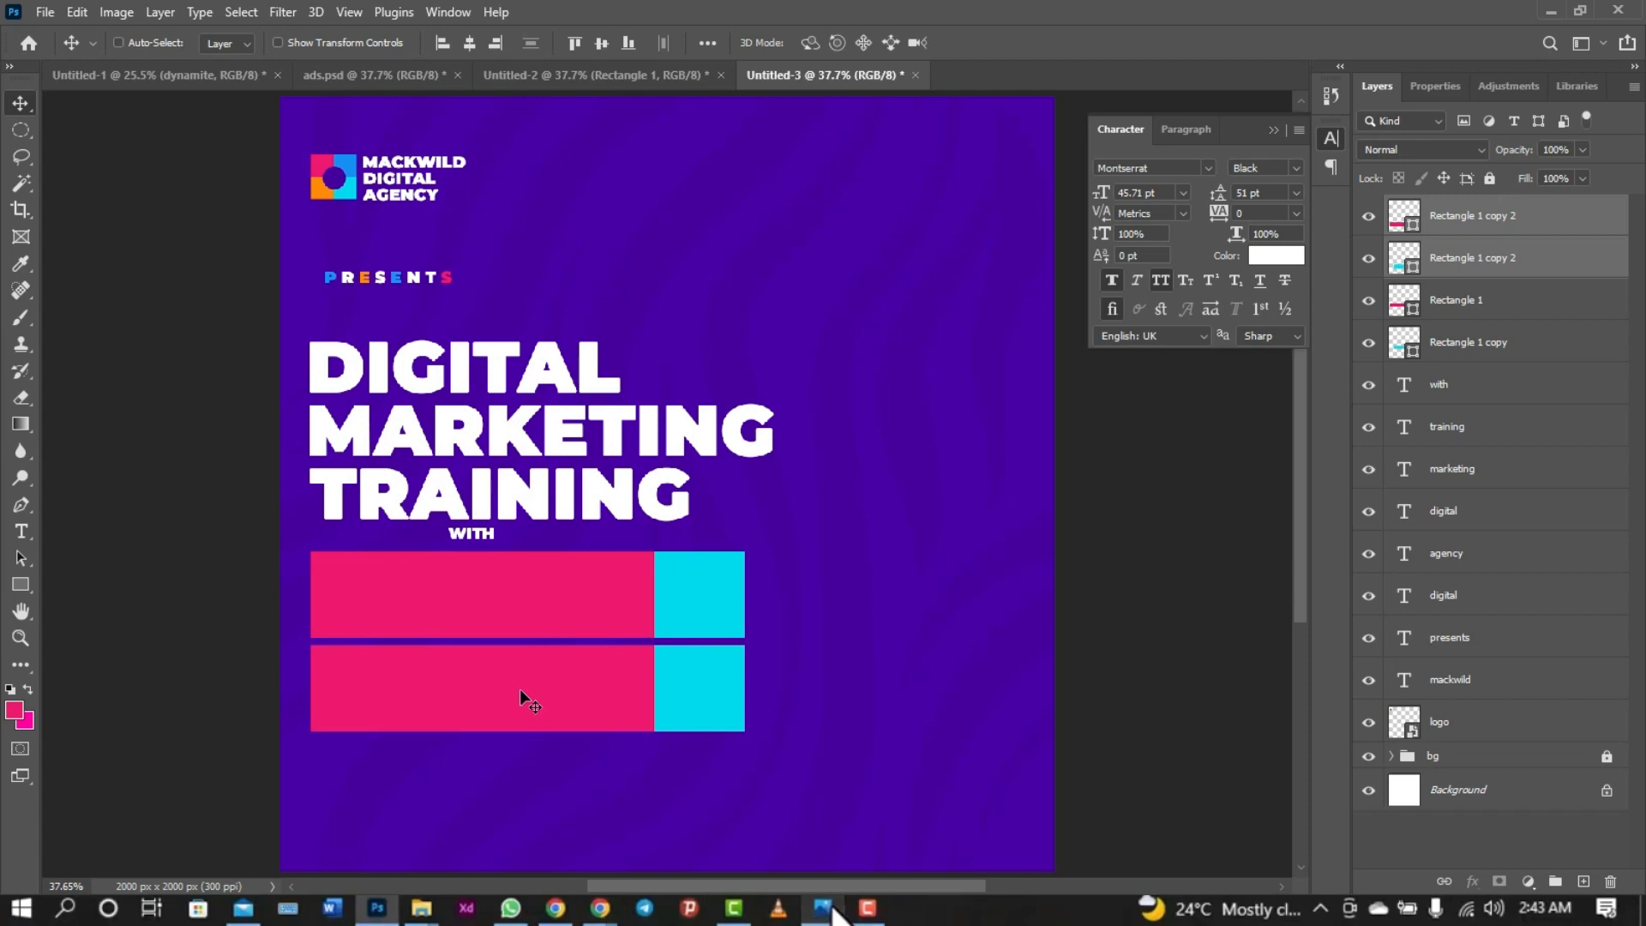
{"action": "key", "text": "ctrl+t"}
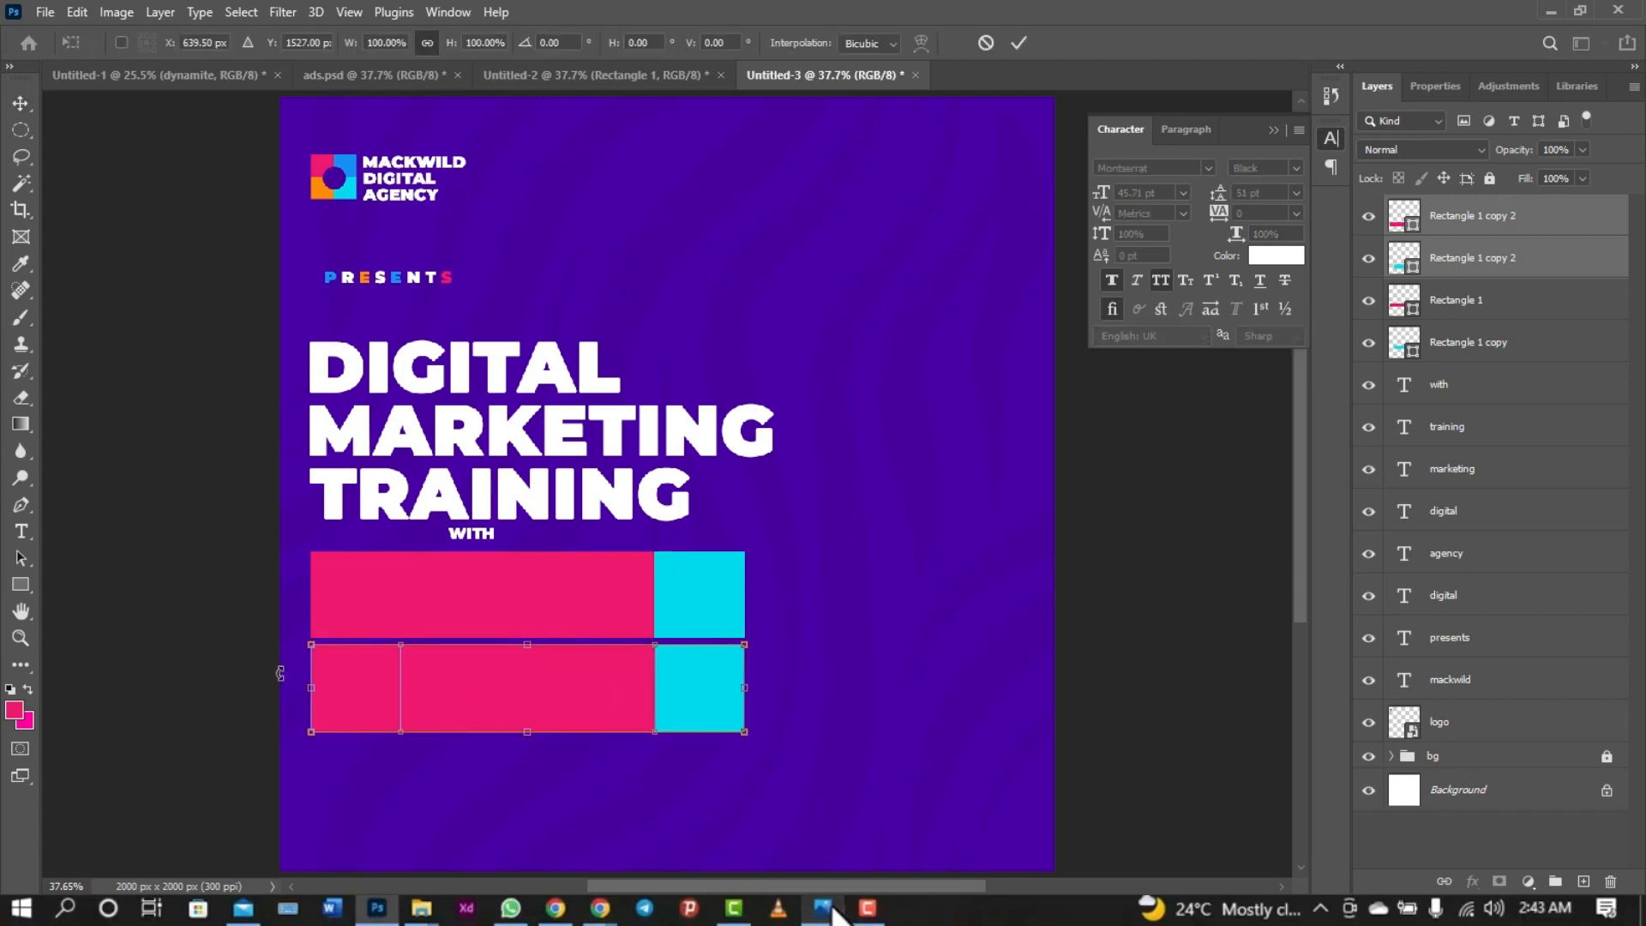
{"action": "left_click_drag", "start_coordinate": [309, 684], "coordinate": [424, 695]}
{"action": "key", "text": "ctrl+z"}
{"action": "key", "text": "ctrl+z"}
- Narrow the duplicated pink and cyan bars to about 57.55% width, flush with the left edge of the upper row
{"action": "left_click_drag", "start_coordinate": [305, 680], "coordinate": [520, 681]}
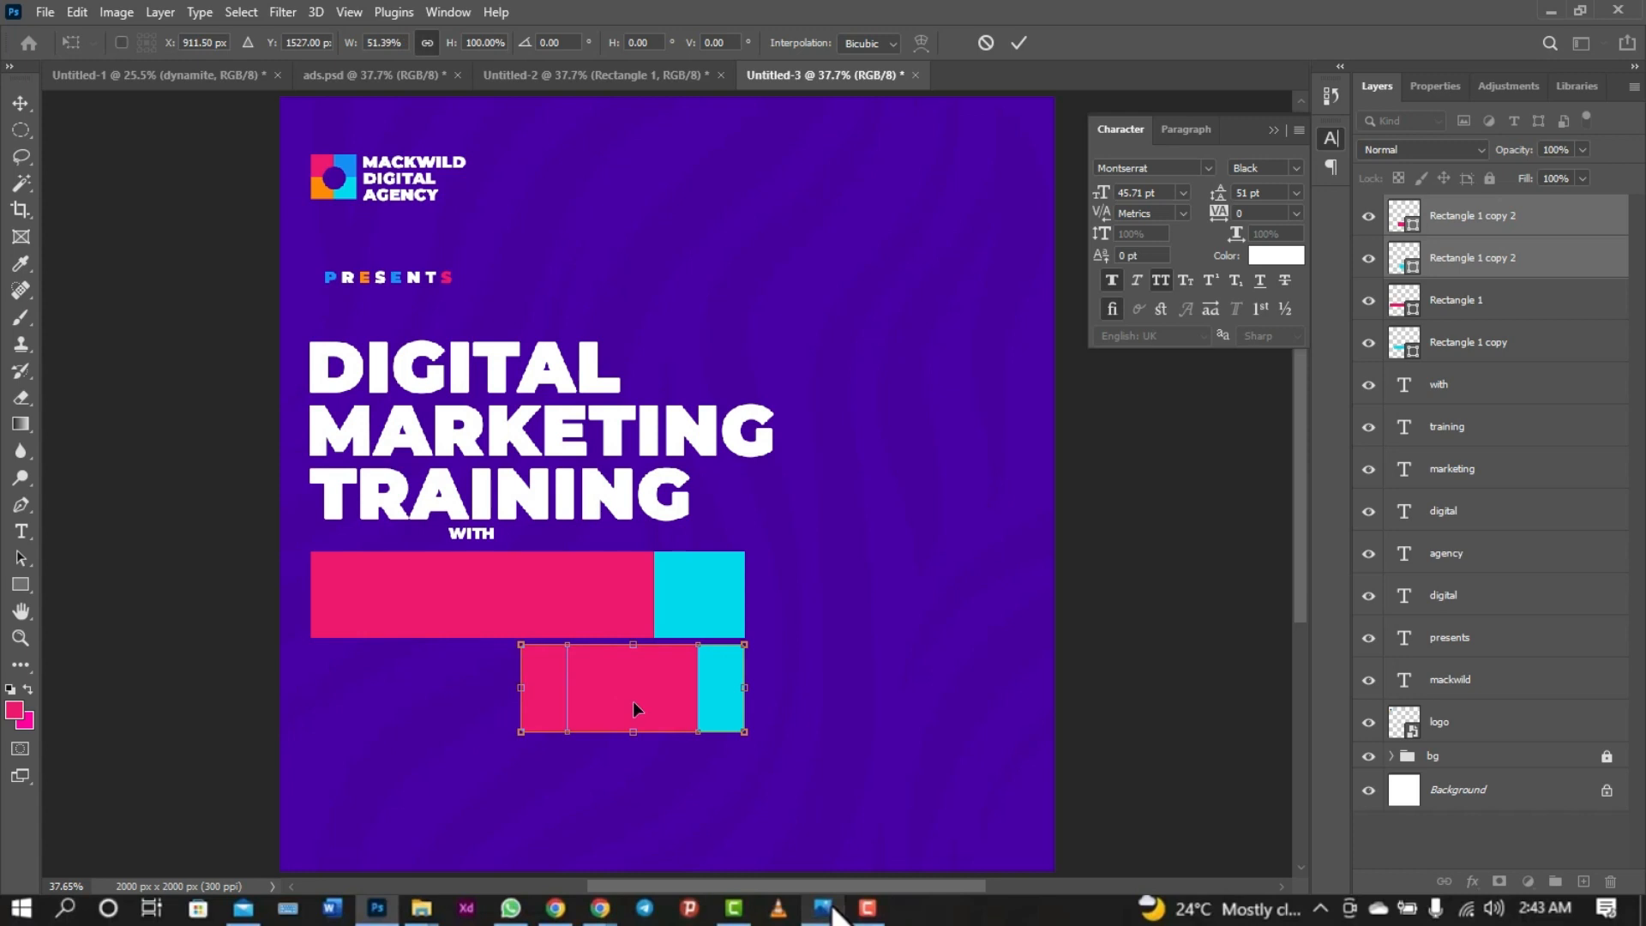
{"action": "left_click_drag", "start_coordinate": [635, 708], "coordinate": [427, 704]}
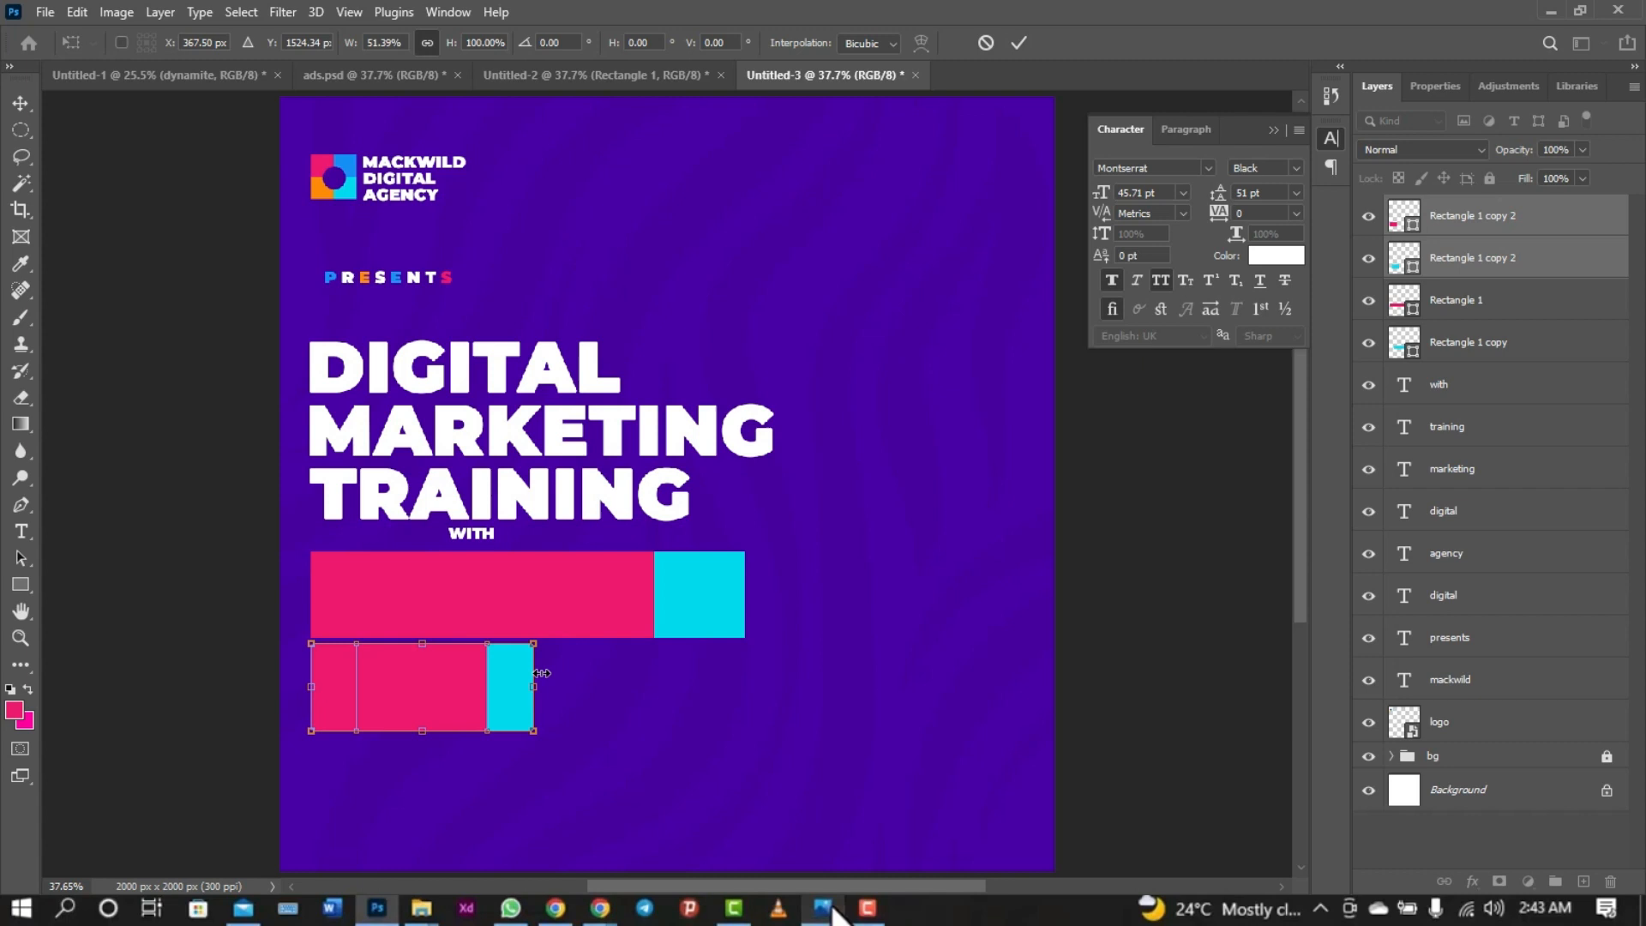
{"action": "left_click_drag", "start_coordinate": [533, 689], "coordinate": [560, 687]}
{"action": "left_click", "coordinate": [1020, 42]}
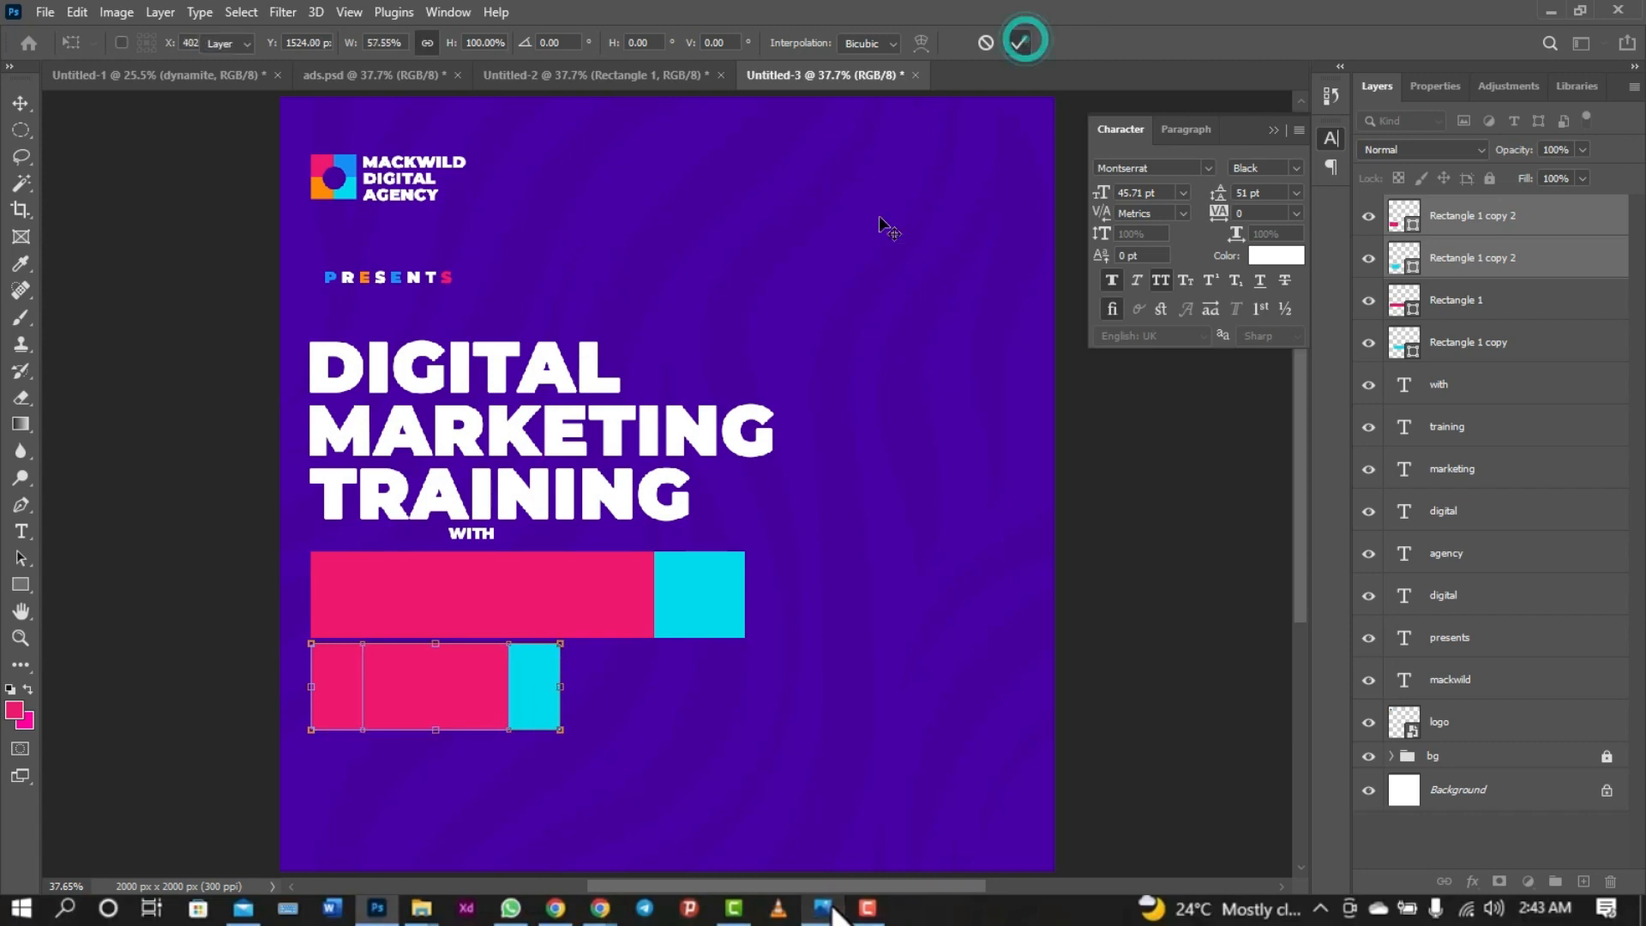
- Stretch the lower row's cyan bar rightwards to about 129.53% width, keeping its left edge in place
{"action": "left_click", "coordinate": [642, 789]}
{"action": "left_click", "coordinate": [523, 682]}
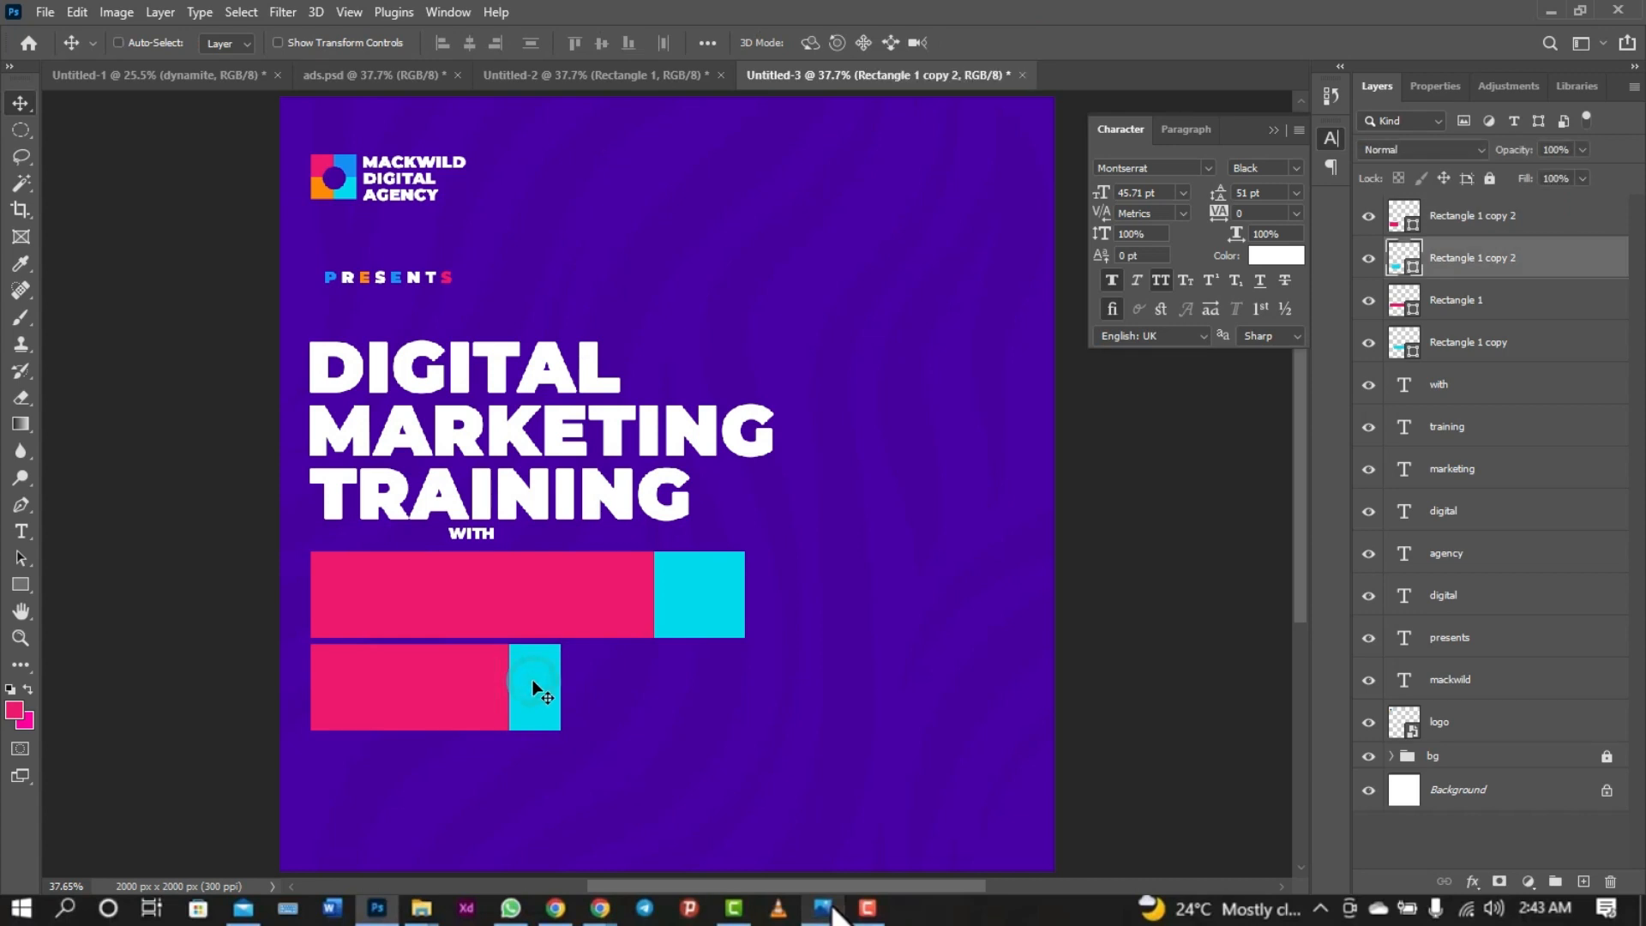
{"action": "key", "text": "ctrl+t"}
{"action": "left_click_drag", "start_coordinate": [568, 689], "coordinate": [627, 699]}
{"action": "left_click", "coordinate": [1019, 43]}
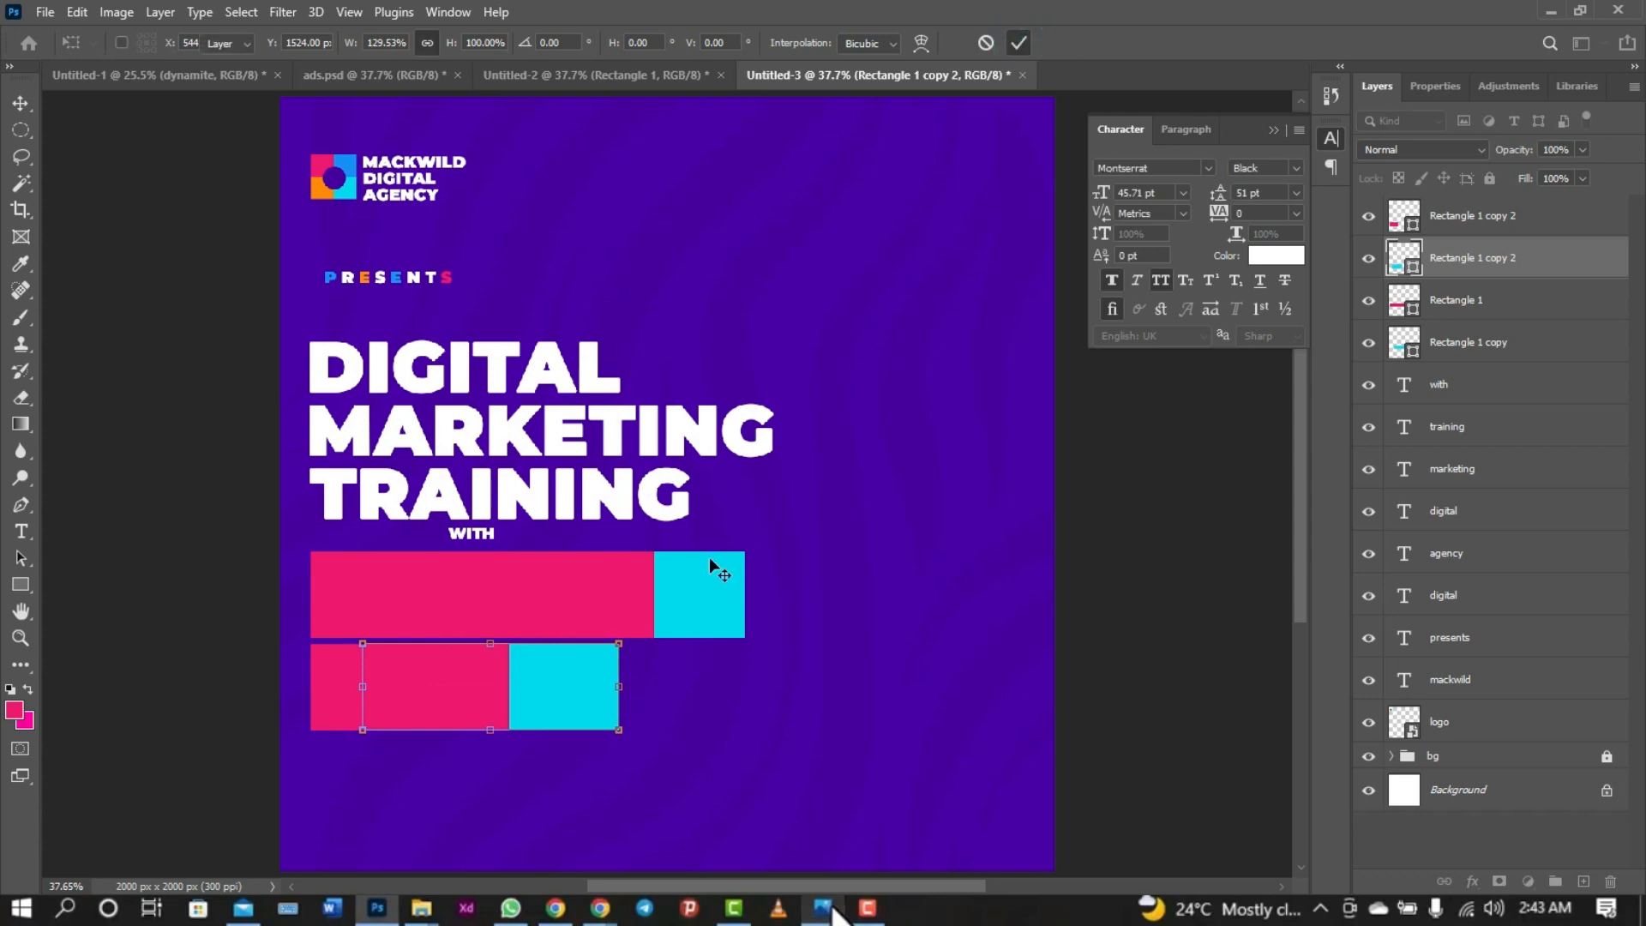
- Widen the upper row's cyan bar slightly to the right, to about 101.46% width
{"action": "left_click", "coordinate": [680, 612]}
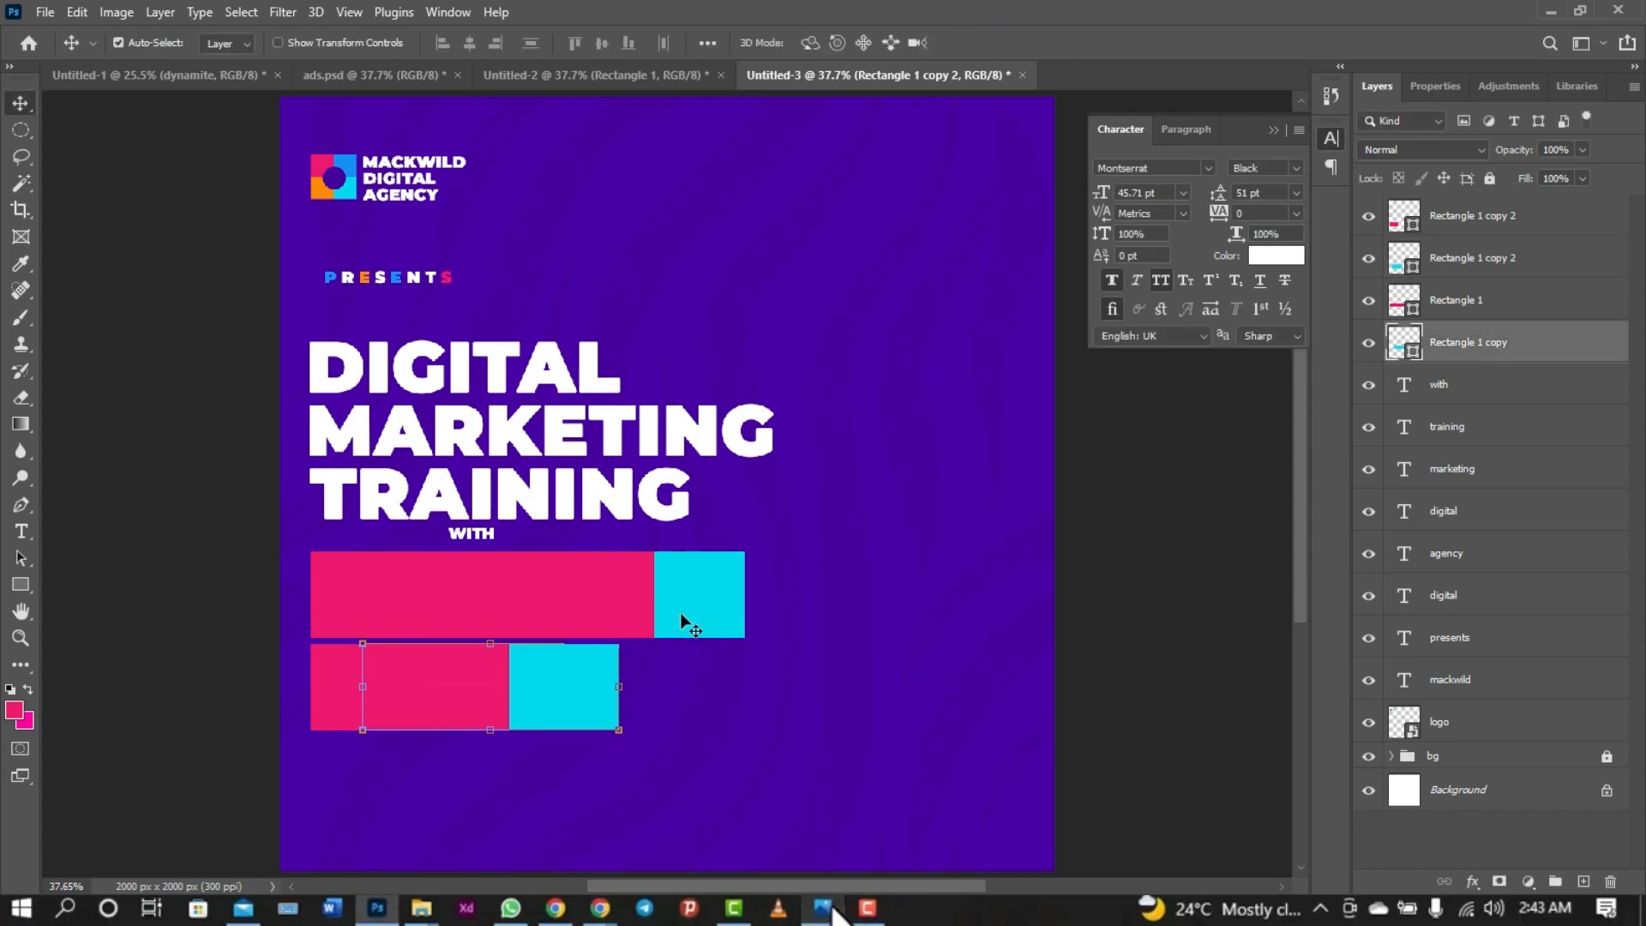
{"action": "key", "text": "ctrl+t"}
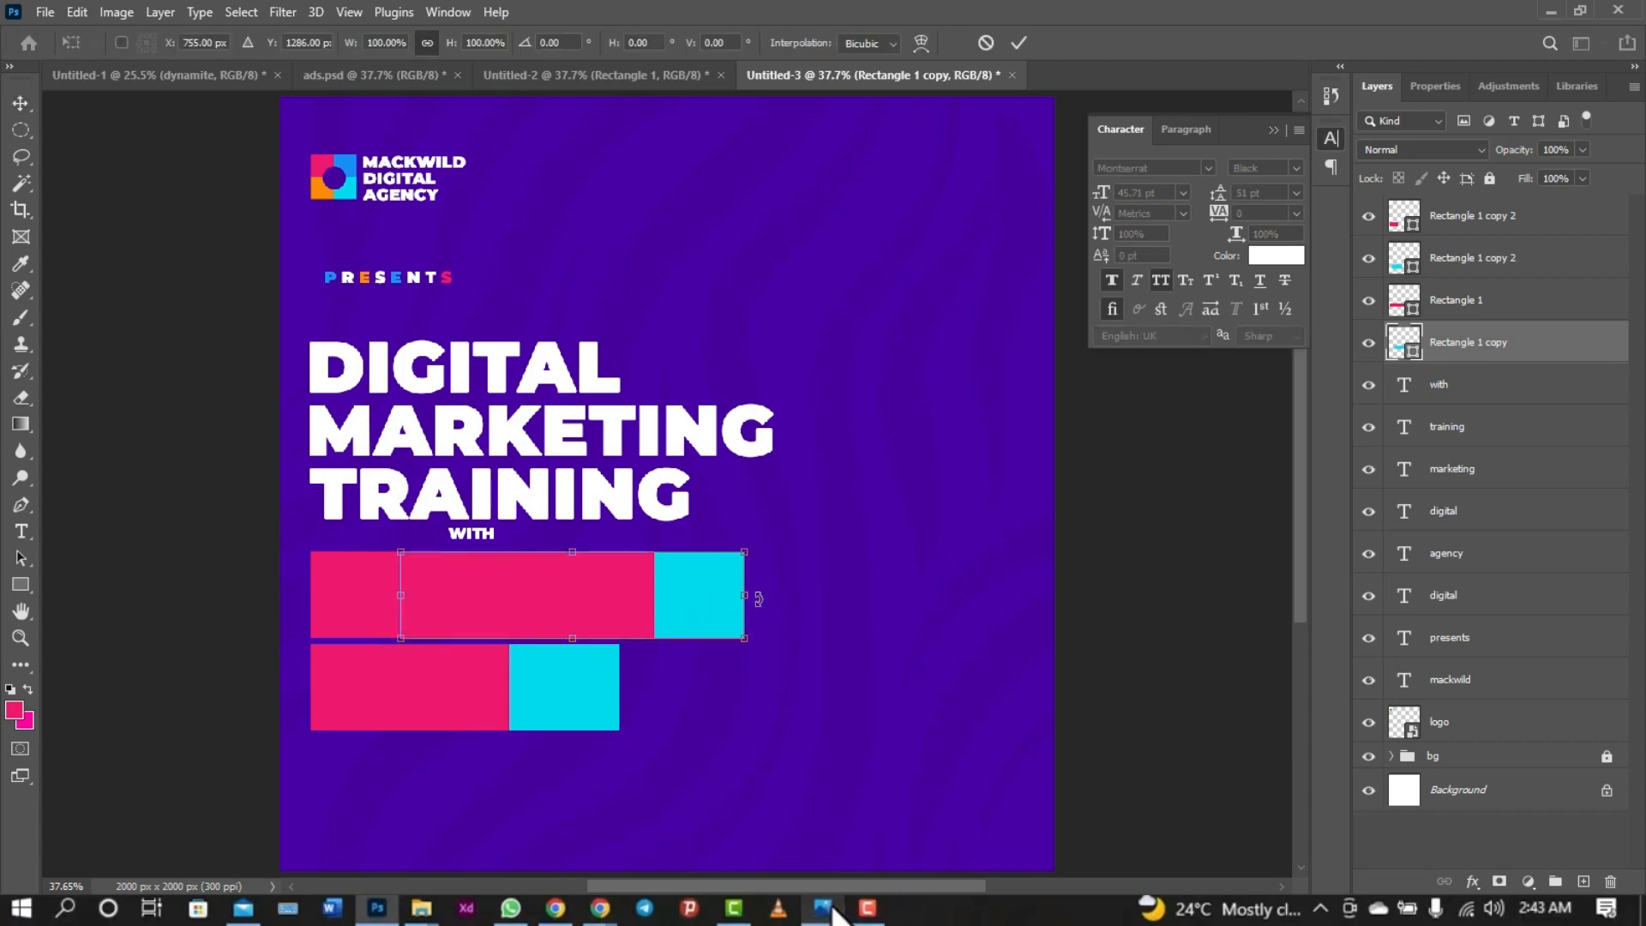
{"action": "left_click_drag", "start_coordinate": [751, 598], "coordinate": [757, 598]}
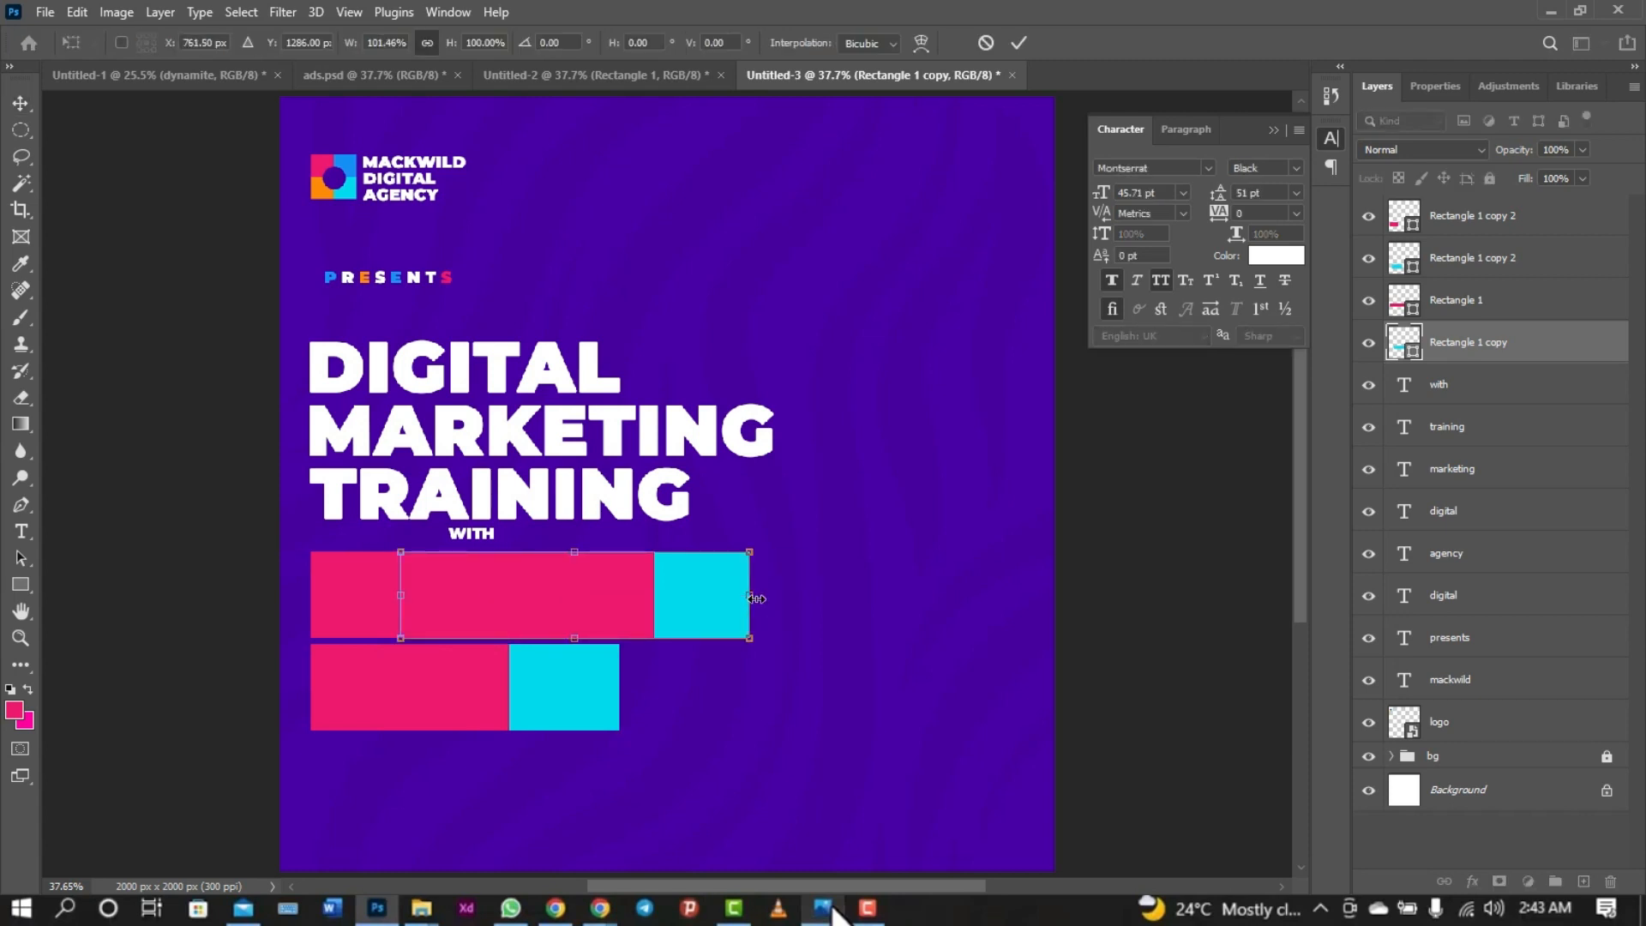
{"action": "left_click", "coordinate": [1019, 42]}
- Recolour the lower row's cyan bar with the logo's blue, #1490fa
{"action": "left_click", "coordinate": [546, 717]}
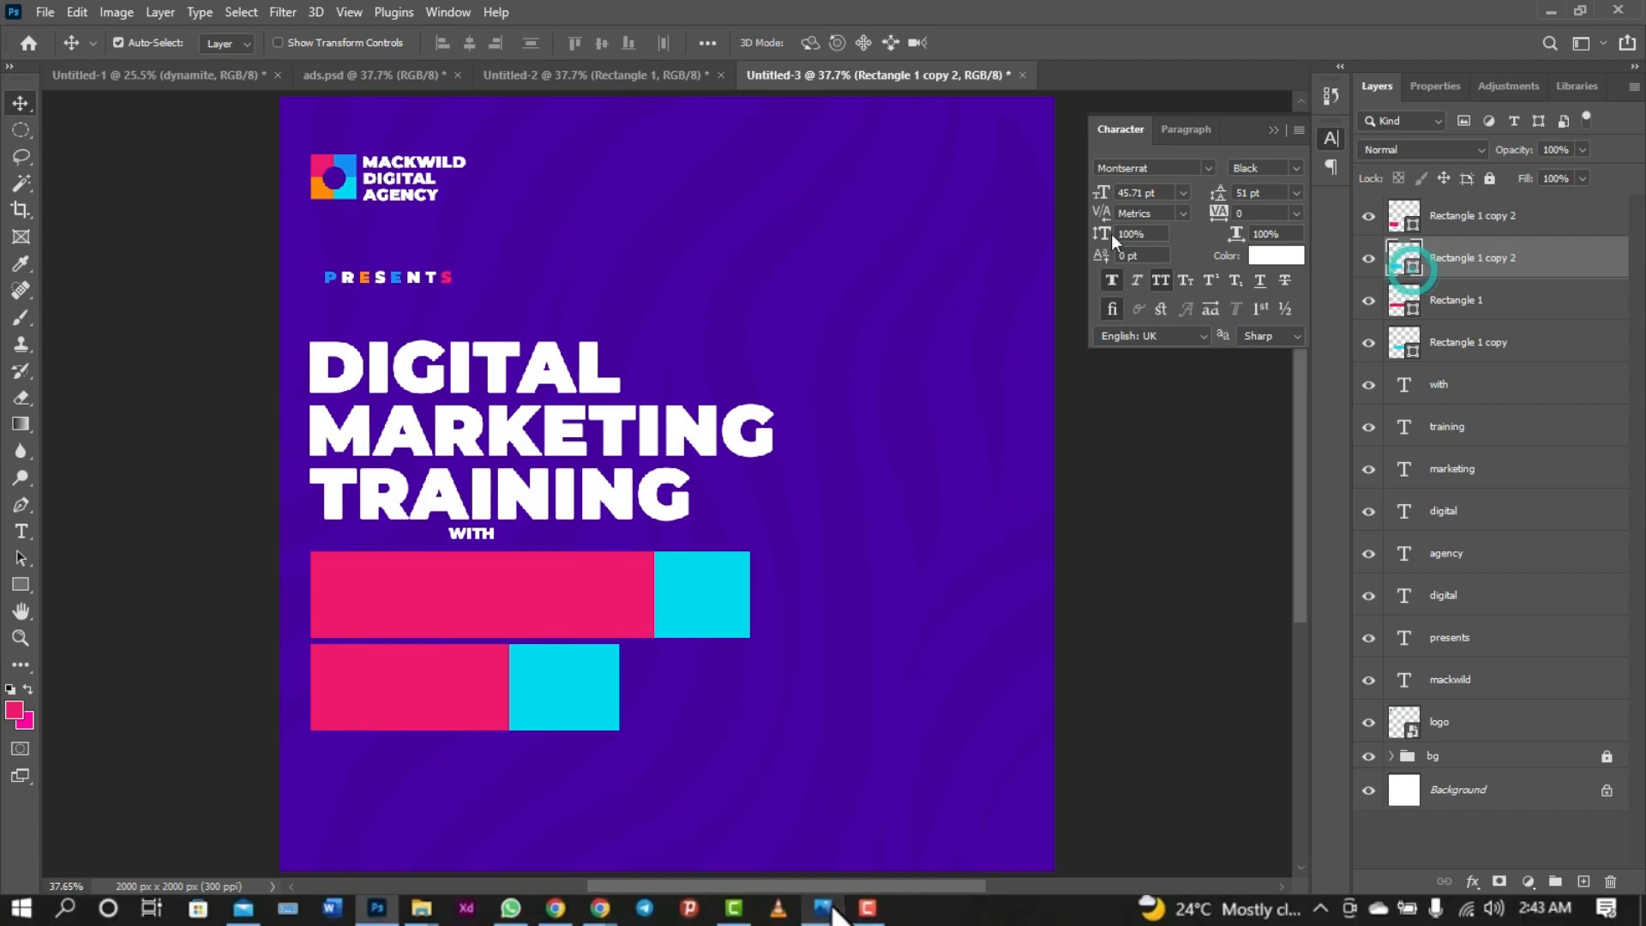
{"action": "double_click", "coordinate": [1406, 259]}
{"action": "left_click", "coordinate": [357, 160]}
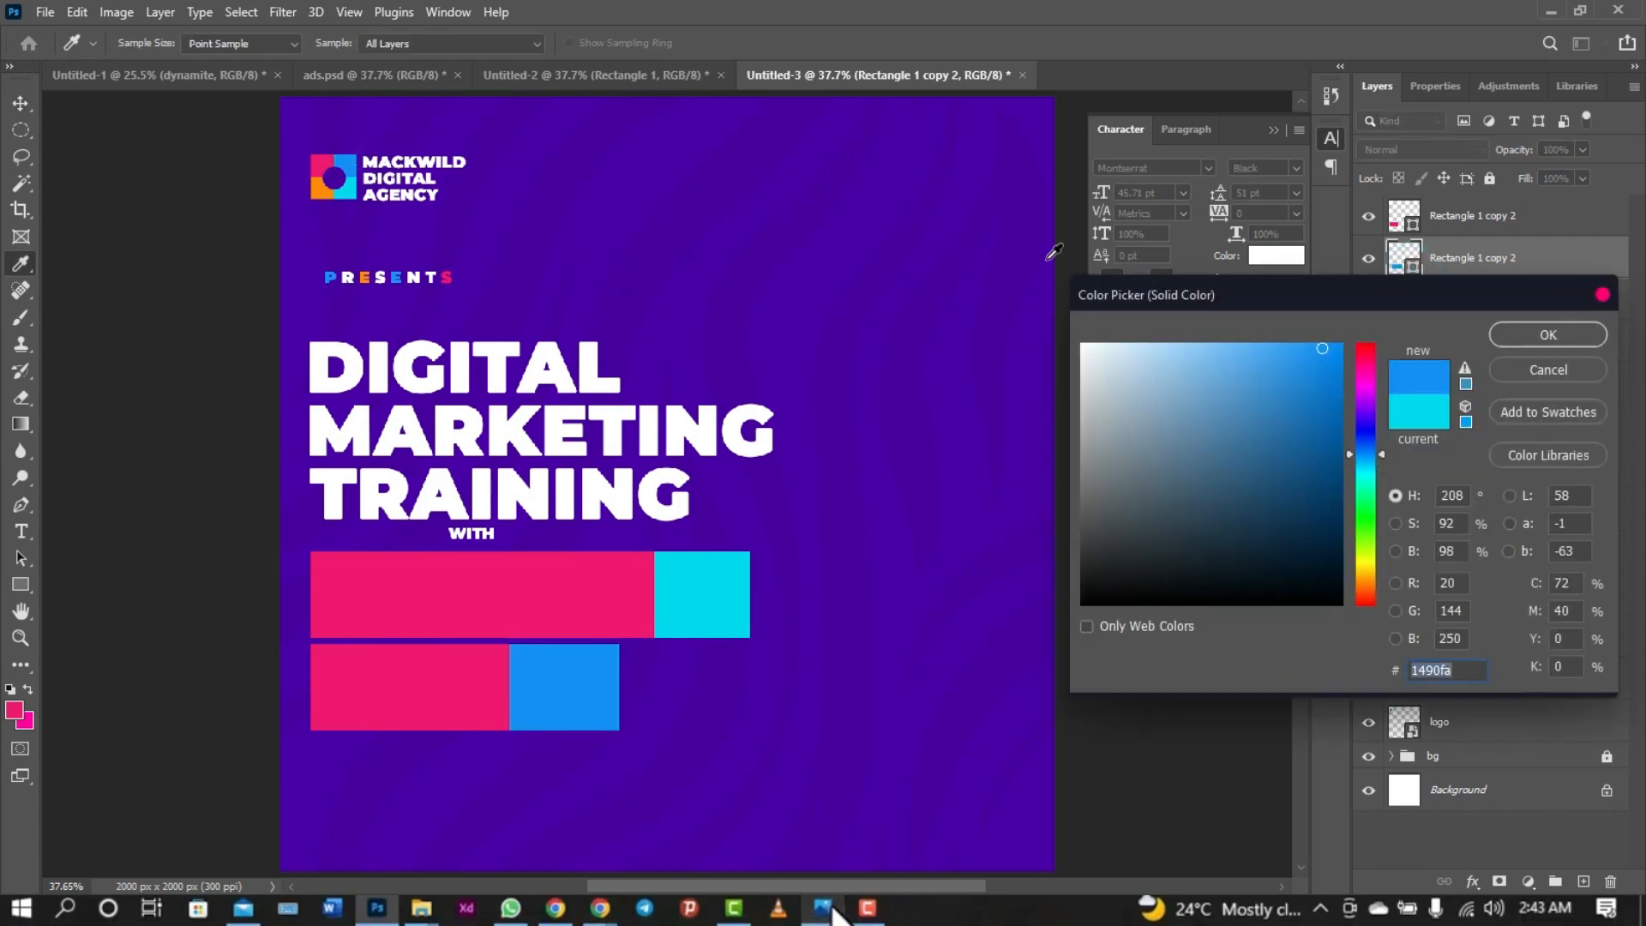
{"action": "left_click", "coordinate": [1528, 335]}
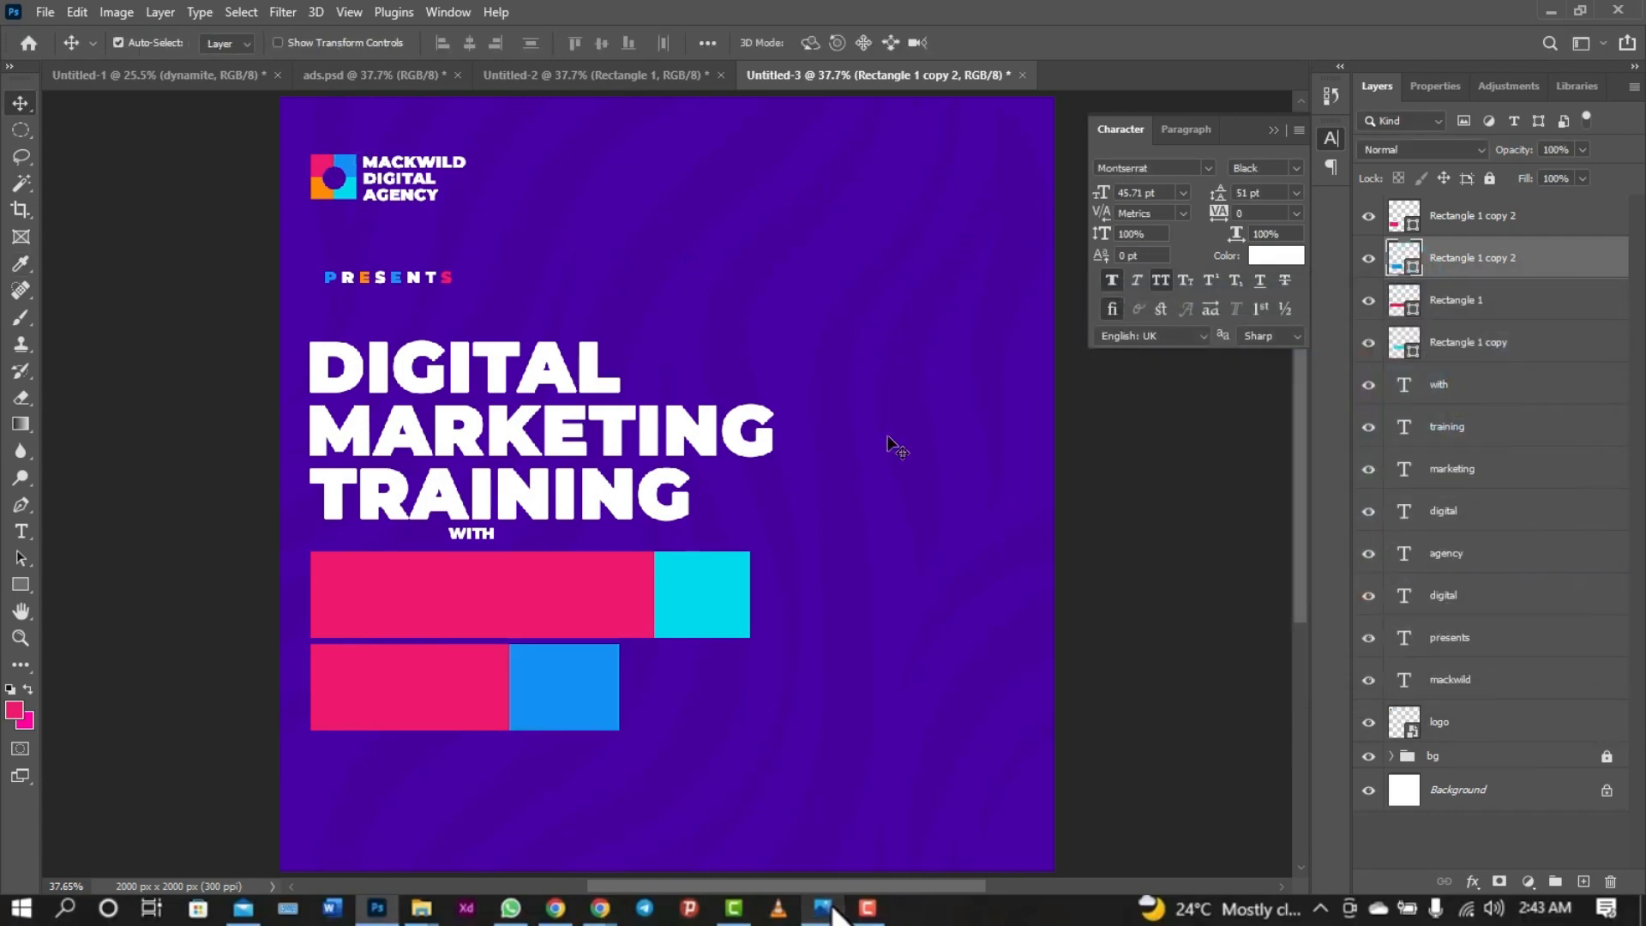
- Draw a rectangle about 795 x 107 px below the second row of bars and fill it white
{"action": "left_click", "coordinate": [24, 584]}
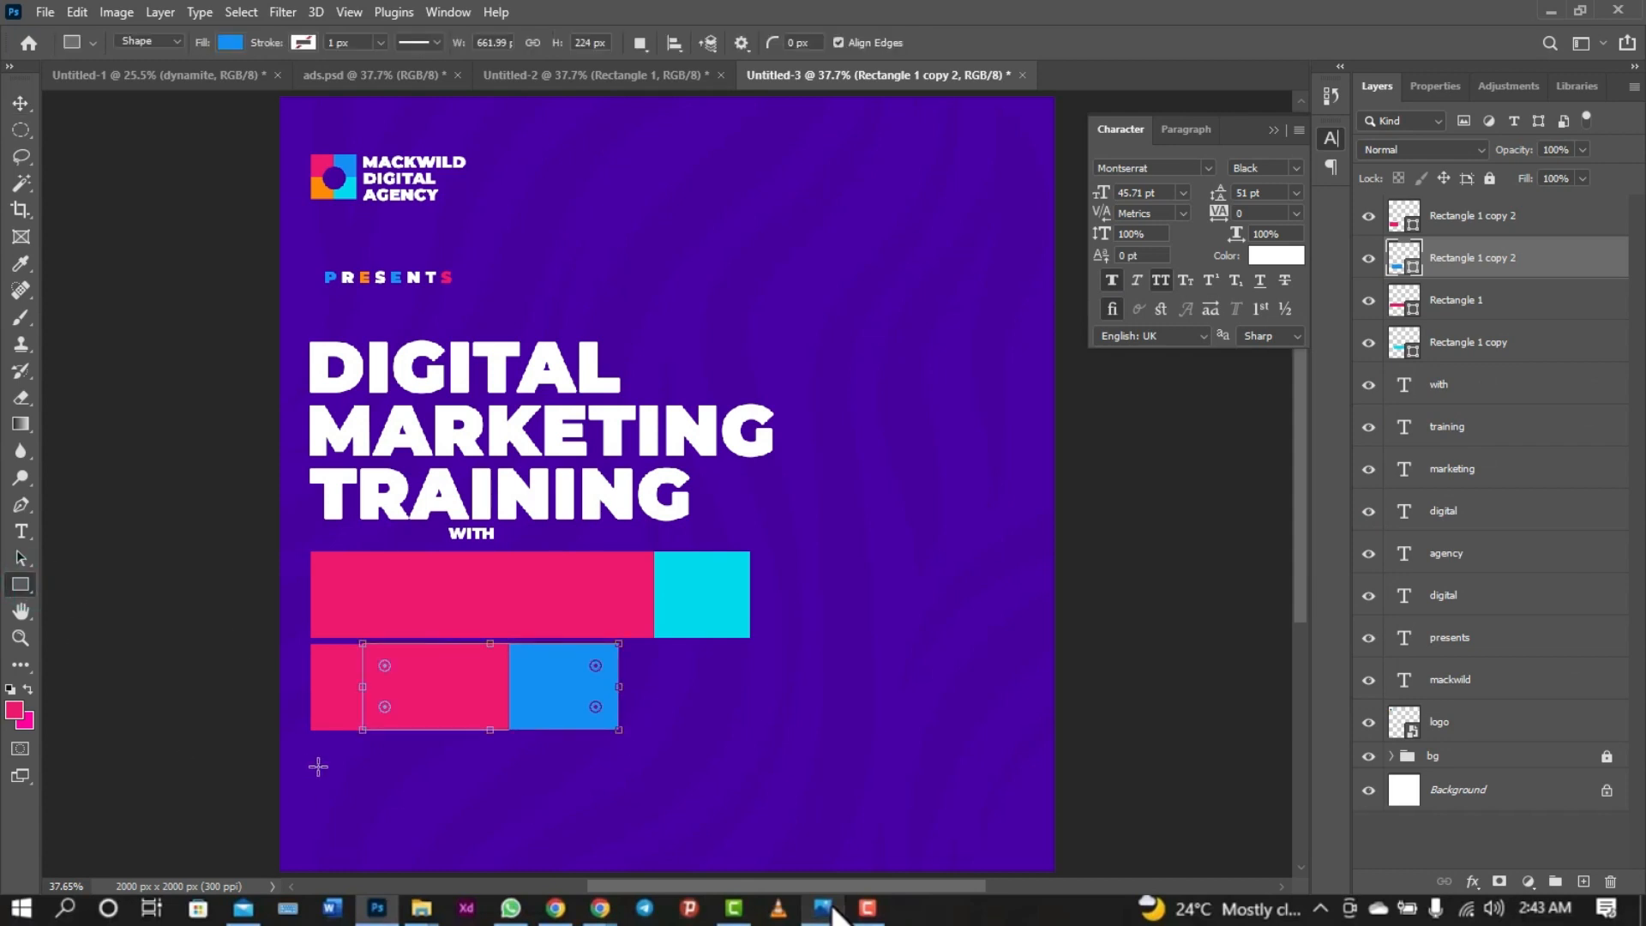
{"action": "left_click_drag", "start_coordinate": [311, 763], "coordinate": [620, 804]}
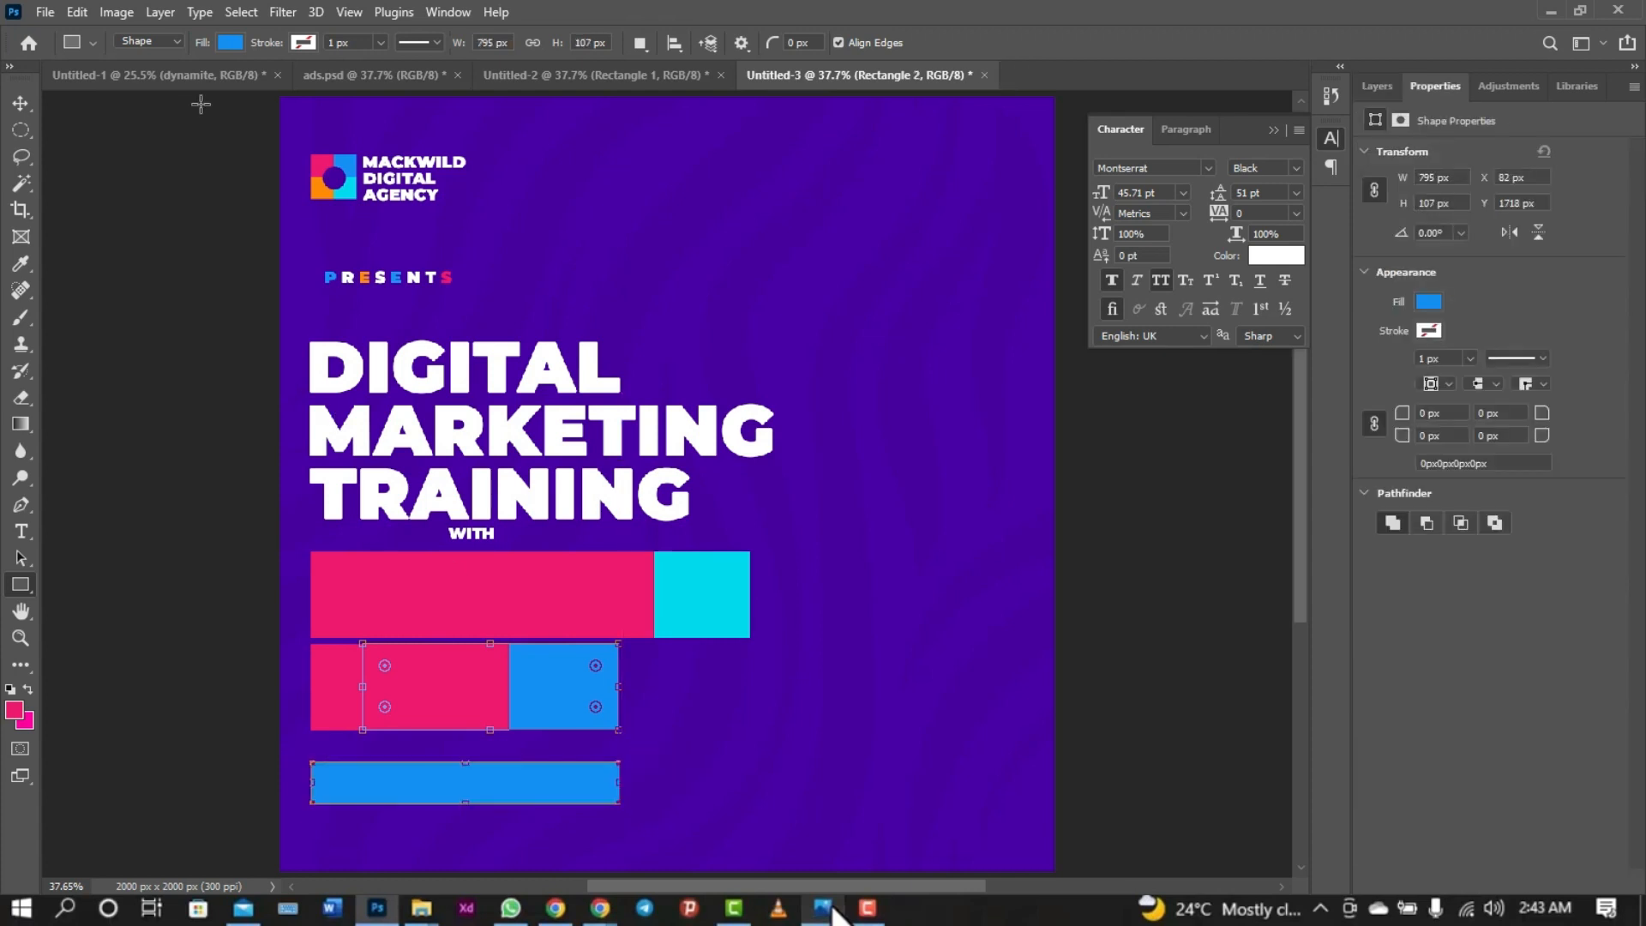
{"action": "left_click", "coordinate": [223, 45]}
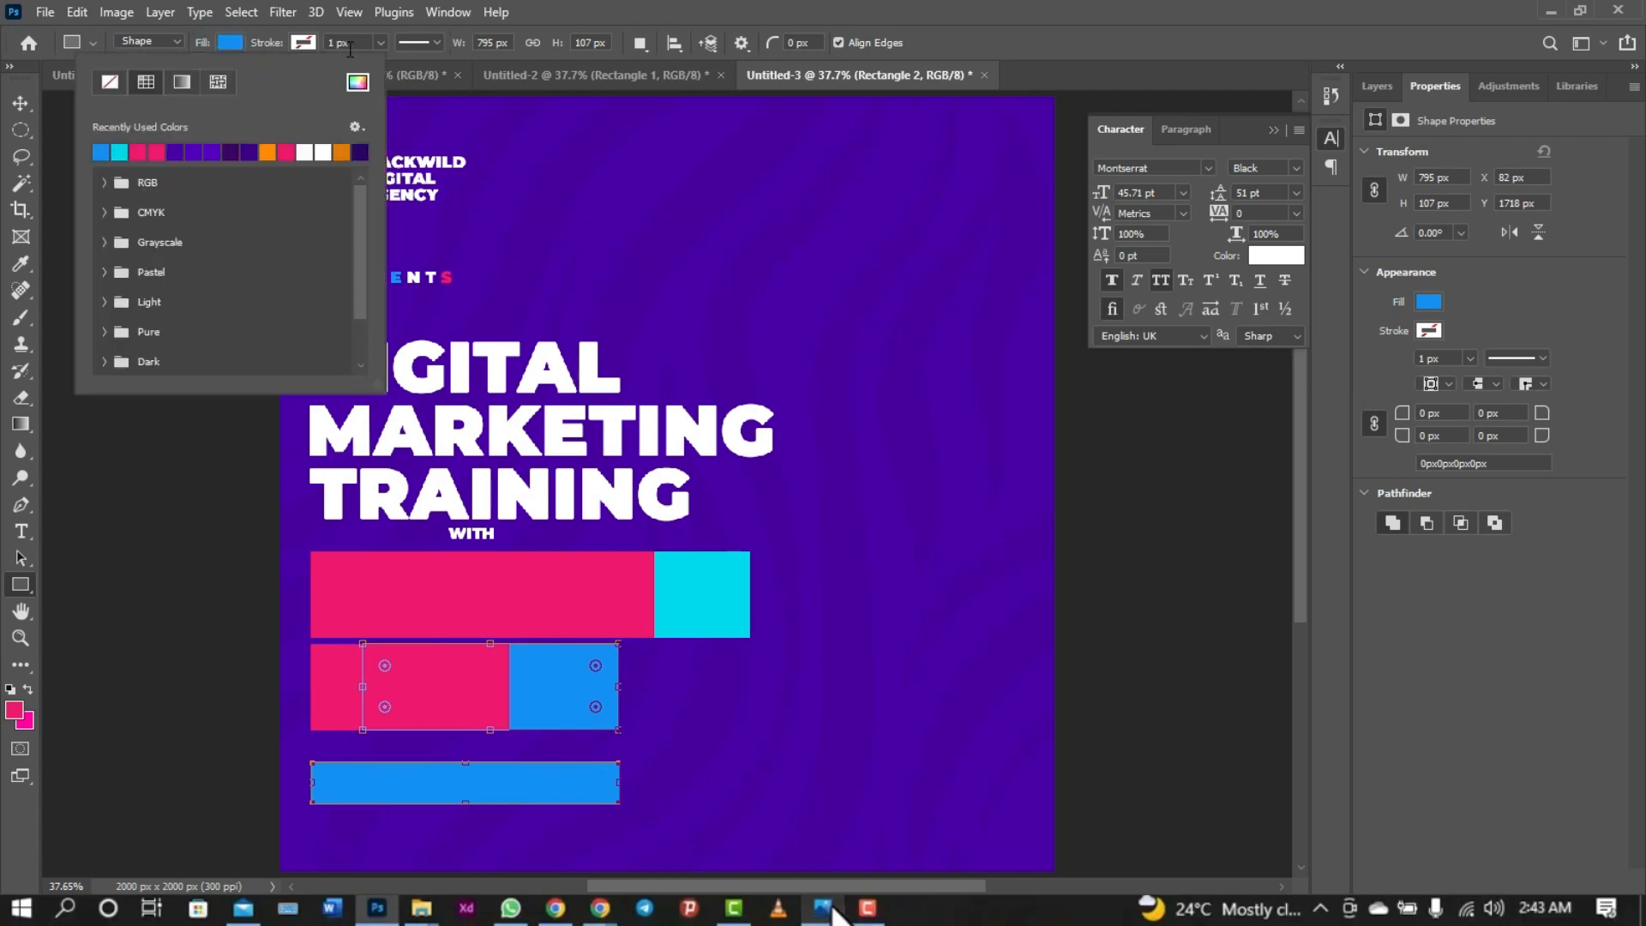
{"action": "left_click", "coordinate": [305, 151]}
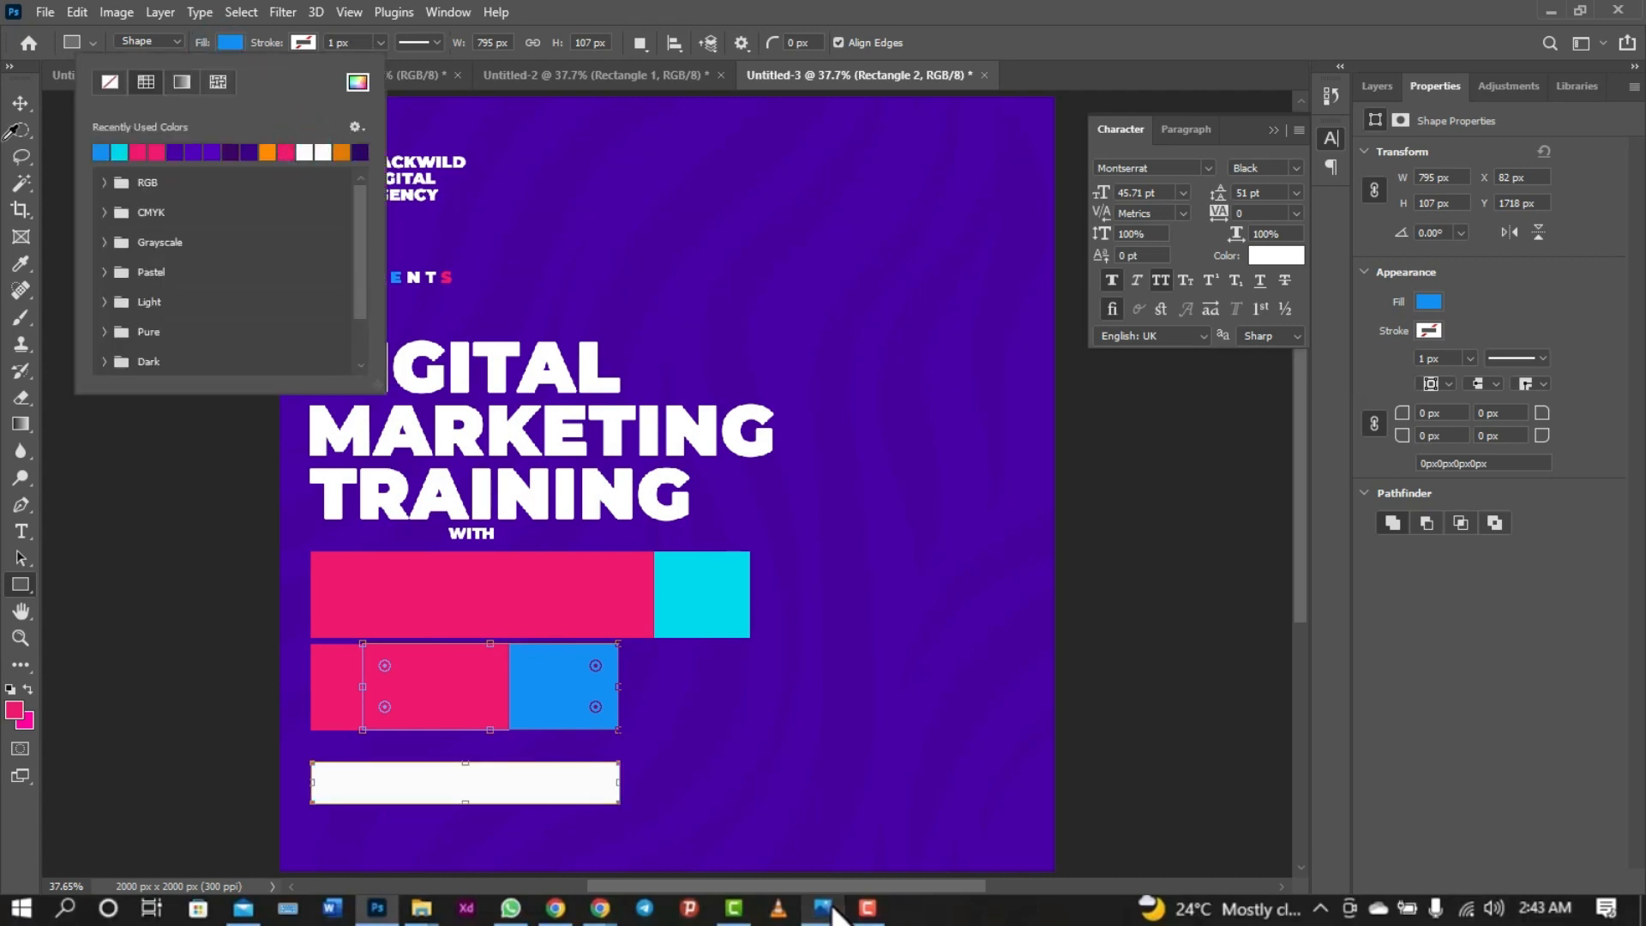
- Move the white bar up by 70 px so it sits just beneath the pink and blue row
{"action": "left_click", "coordinate": [21, 104]}
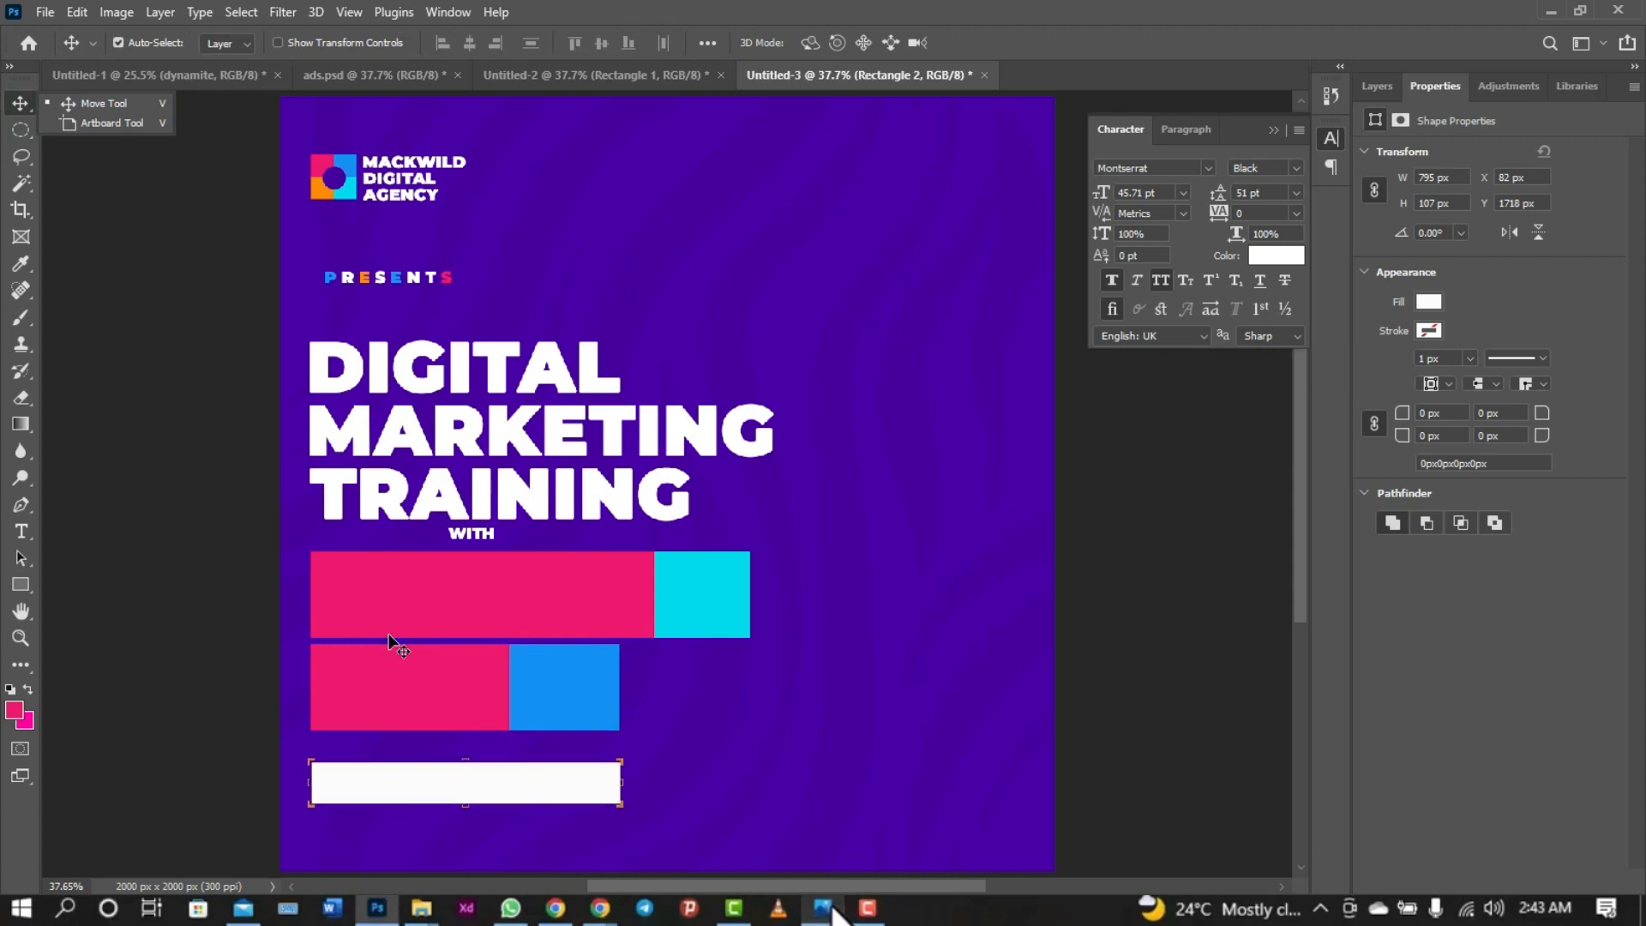
{"action": "left_click", "coordinate": [435, 778]}
{"action": "key", "text": "shift+Up"}
{"action": "key", "text": "shift+Up"}
{"action": "key", "text": "shift+Up"}
{"action": "key", "text": "shift+Up"}
{"action": "key", "text": "shift+Up"}
{"action": "key", "text": "shift+Up"}
{"action": "key", "text": "shift+Up"}
{"action": "key", "text": "shift+Up"}
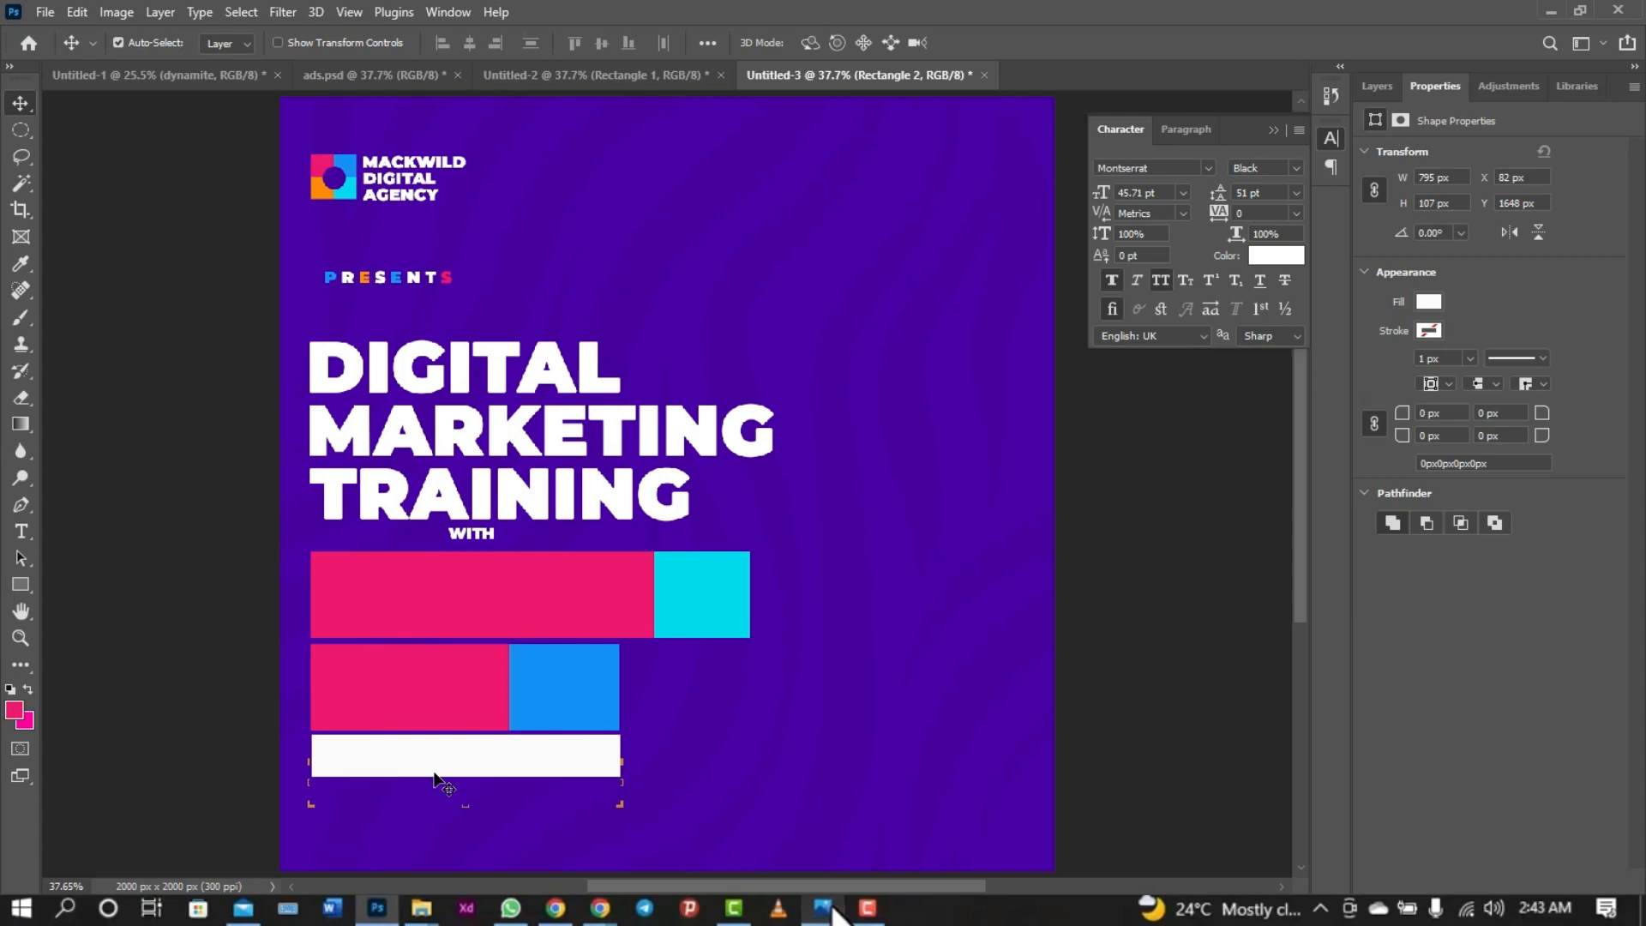
{"action": "key", "text": "ctrl+plus"}
{"action": "left_click_drag", "start_coordinate": [433, 772], "coordinate": [441, 701]}
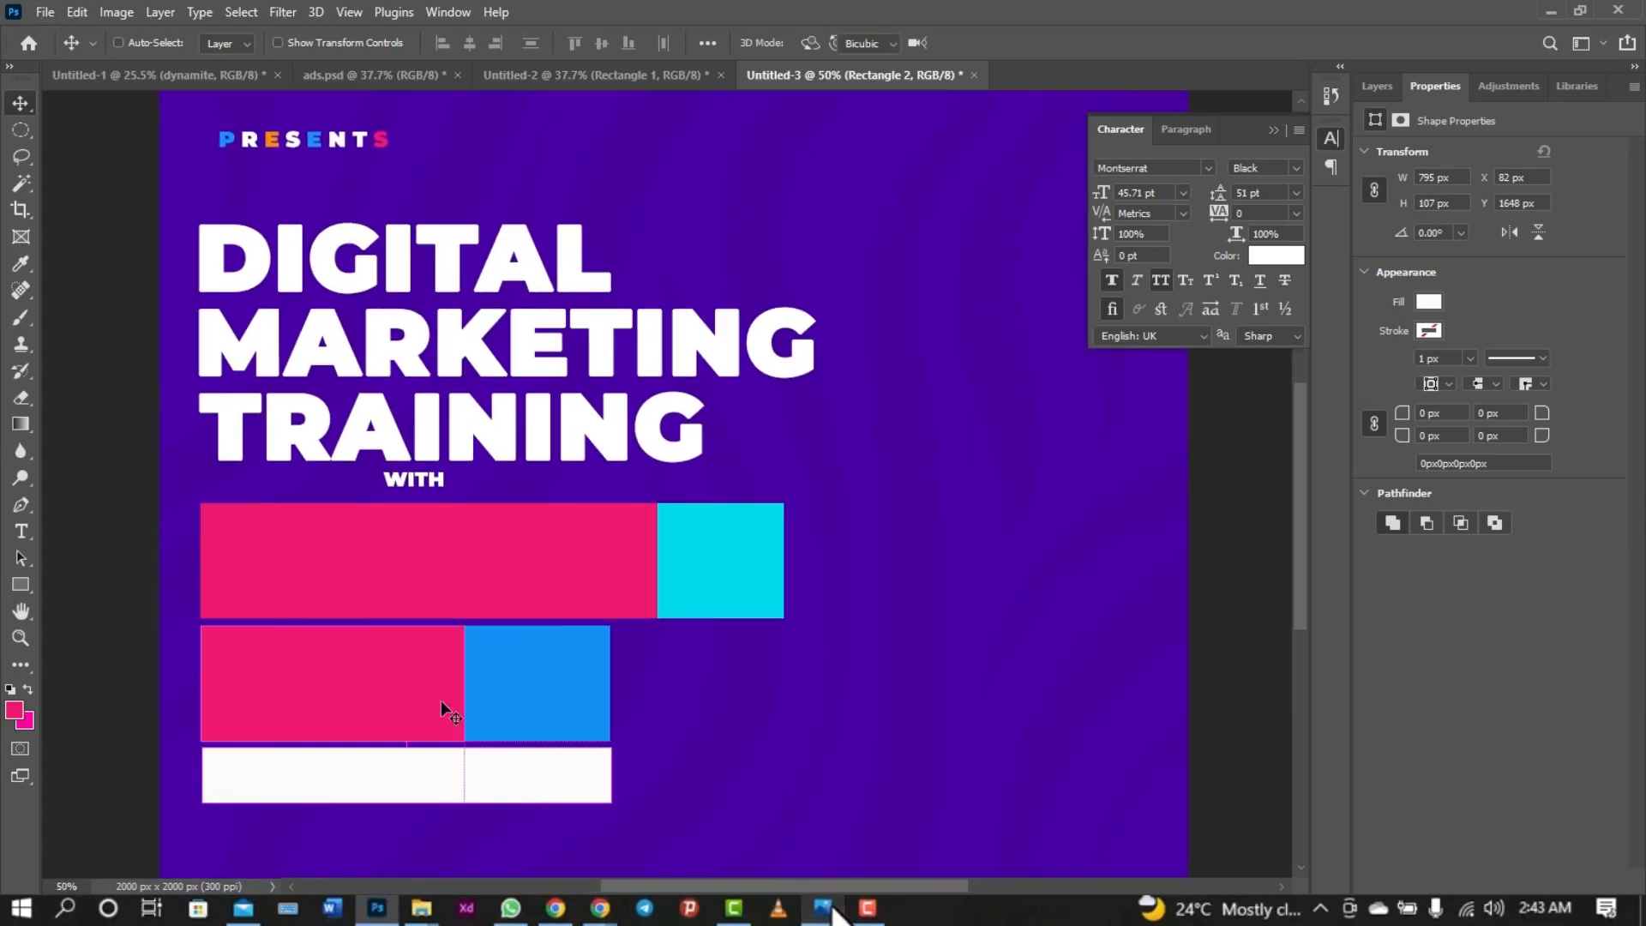
- Extend the white bar's left edge to about 100.38% width, flush with the bars above, and deselect it
{"action": "key", "text": "ctrl+t"}
{"action": "left_click_drag", "start_coordinate": [207, 767], "coordinate": [200, 766]}
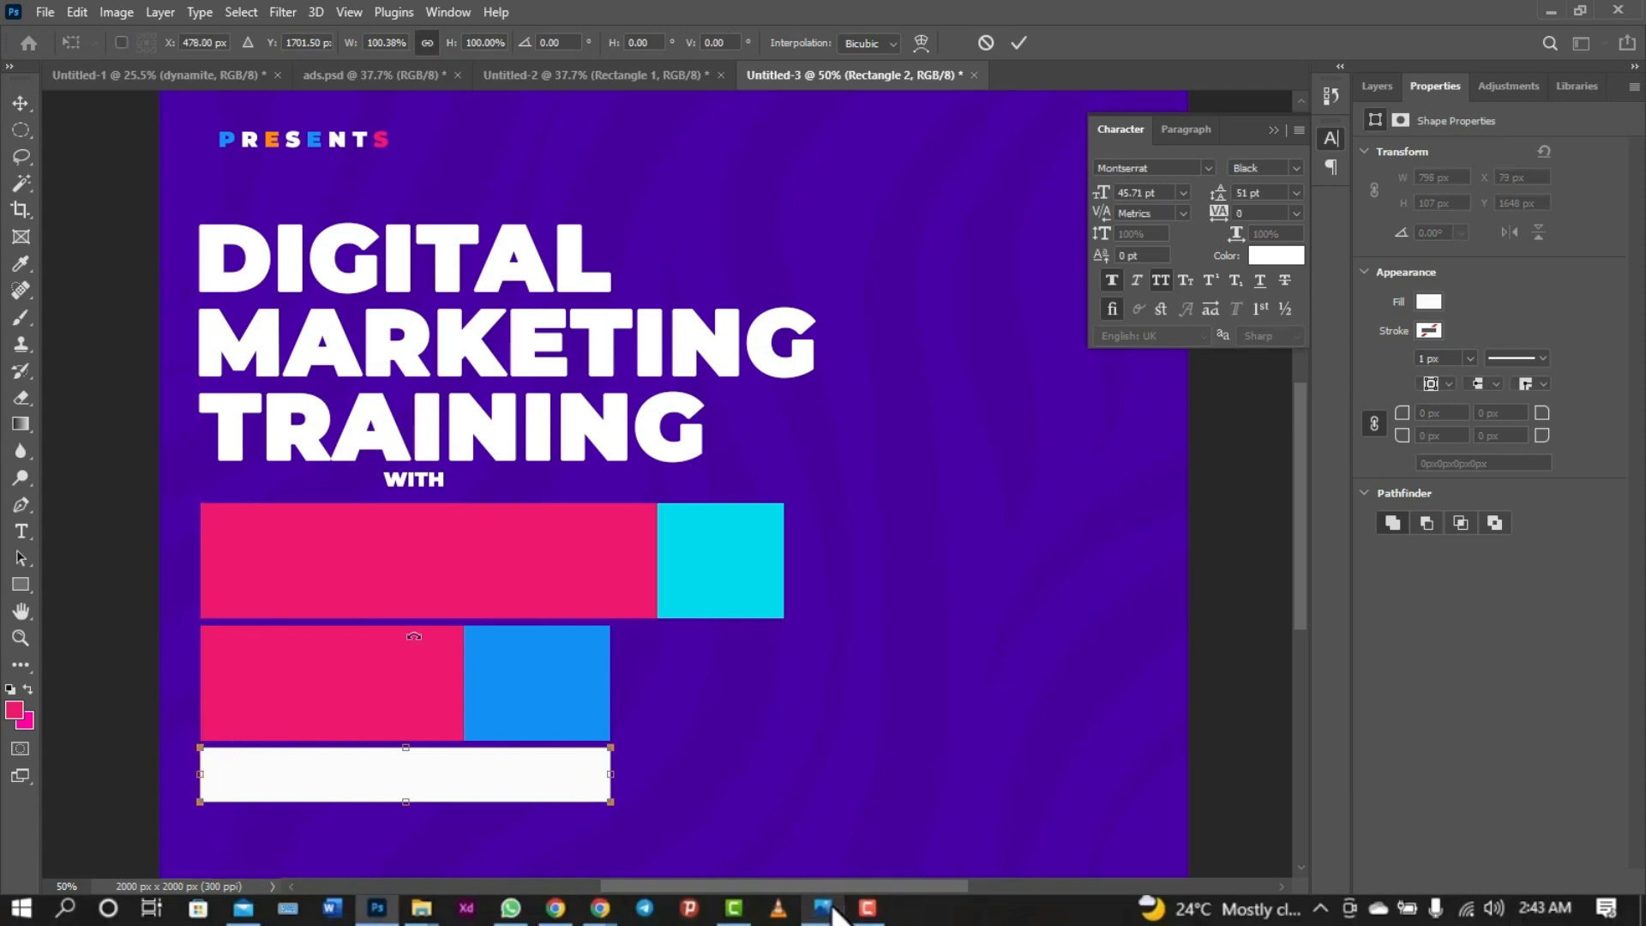
{"action": "left_click", "coordinate": [1019, 42]}
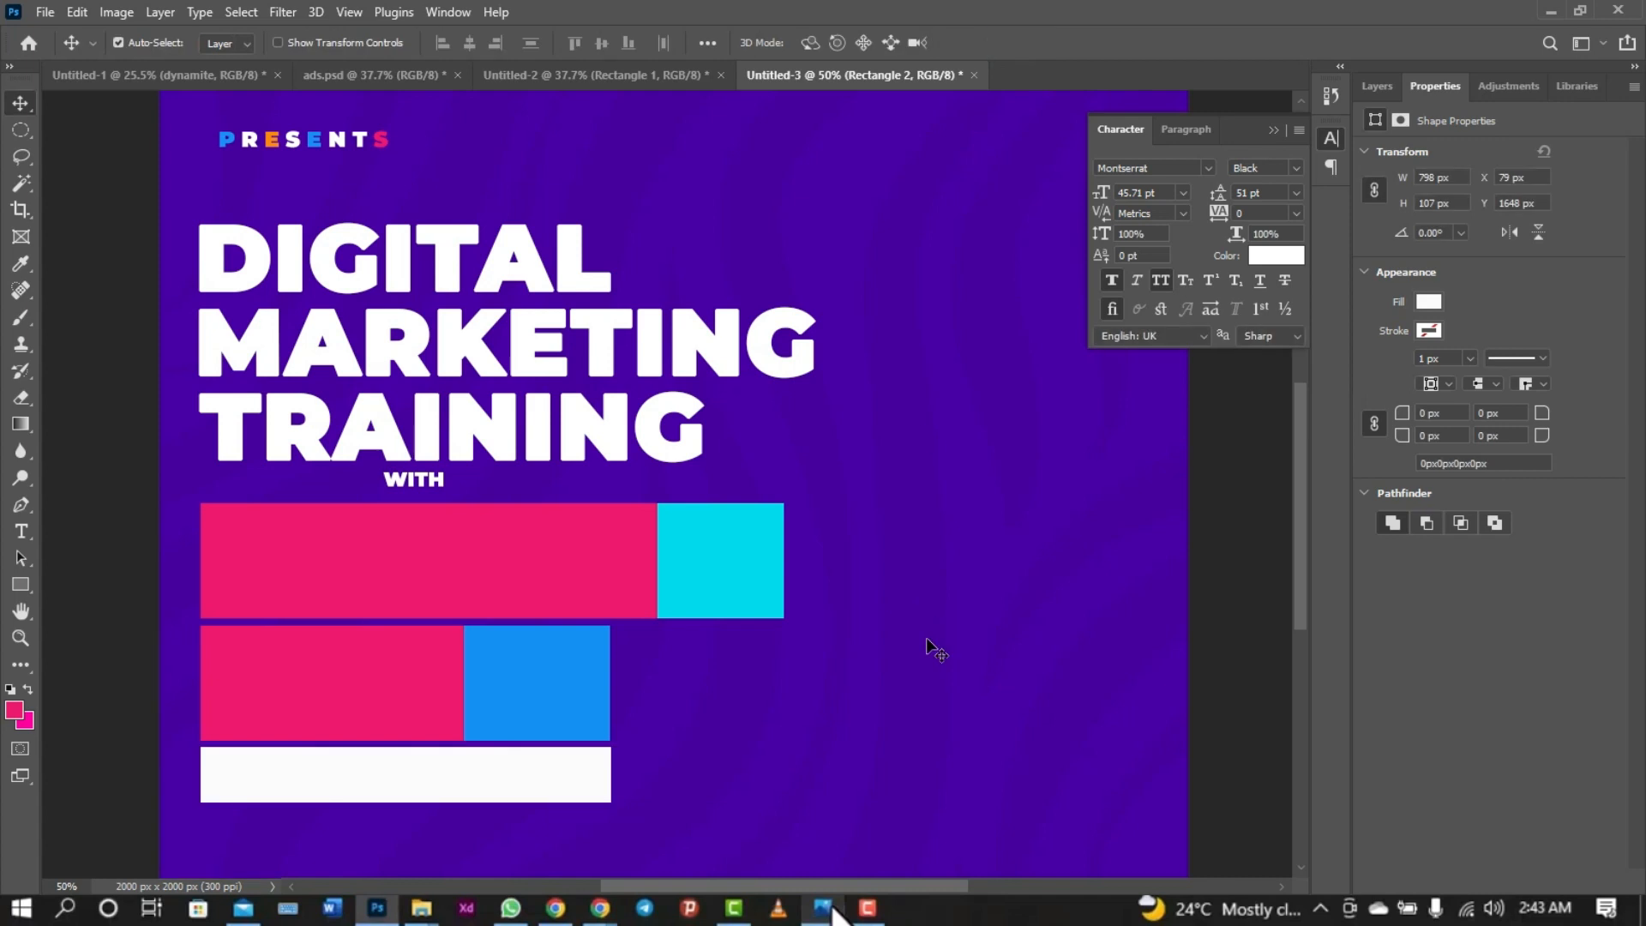
{"action": "left_click", "coordinate": [927, 645]}
- Add a text line containing the speaker's full name over the upper pink bar
{"action": "key", "text": "t"}
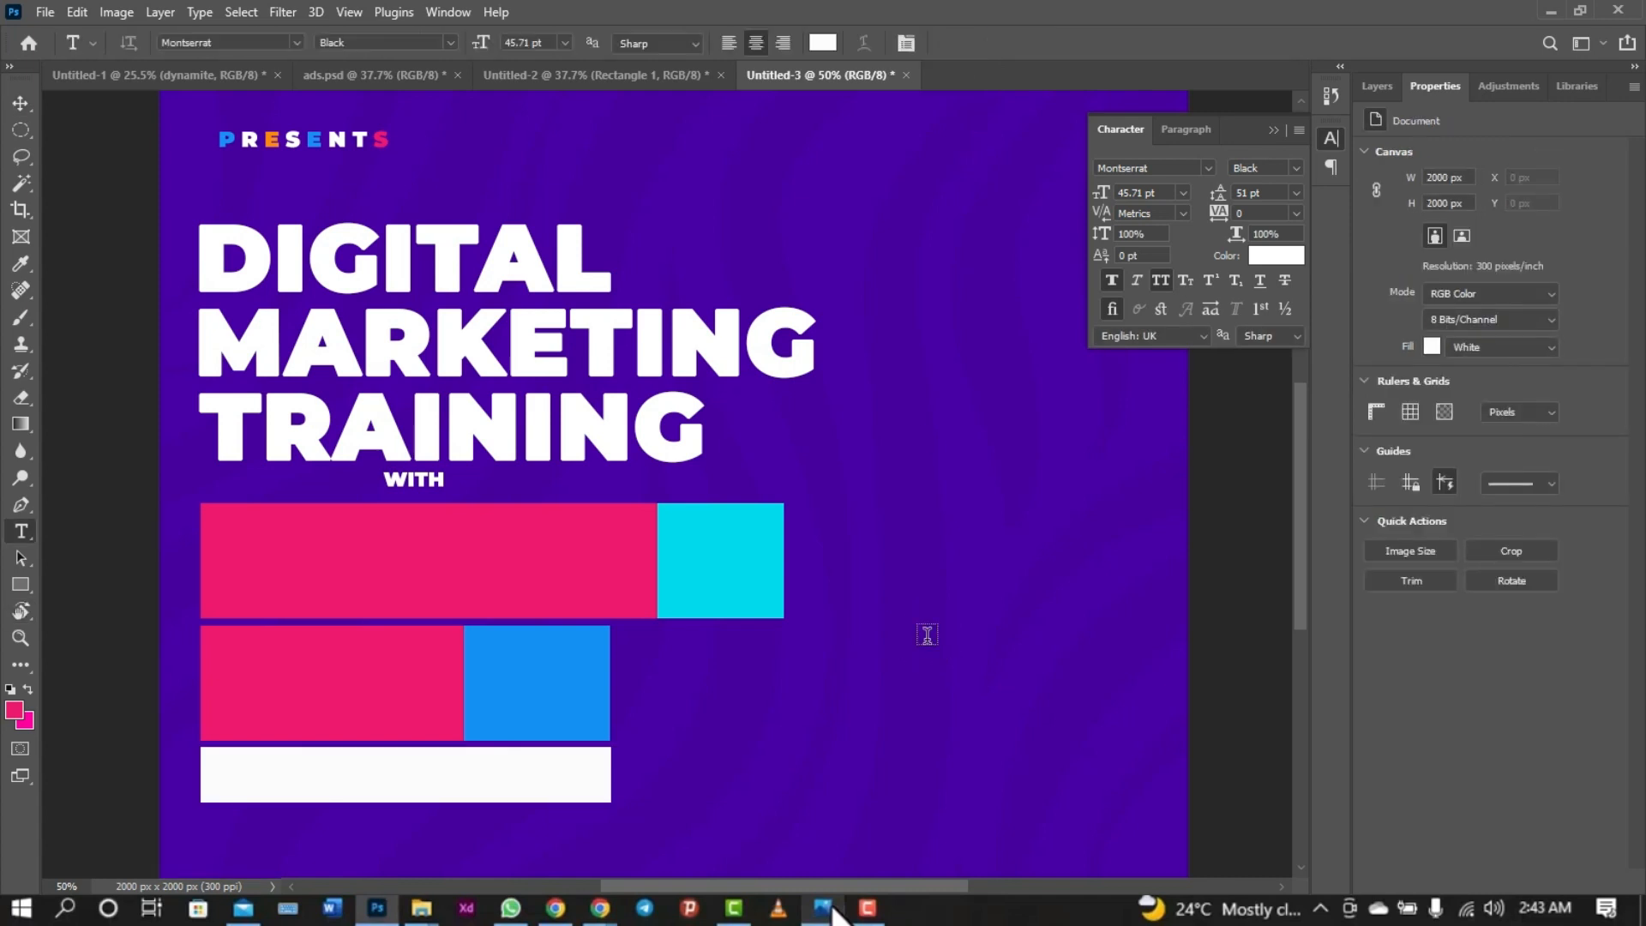
{"action": "left_click", "coordinate": [241, 528]}
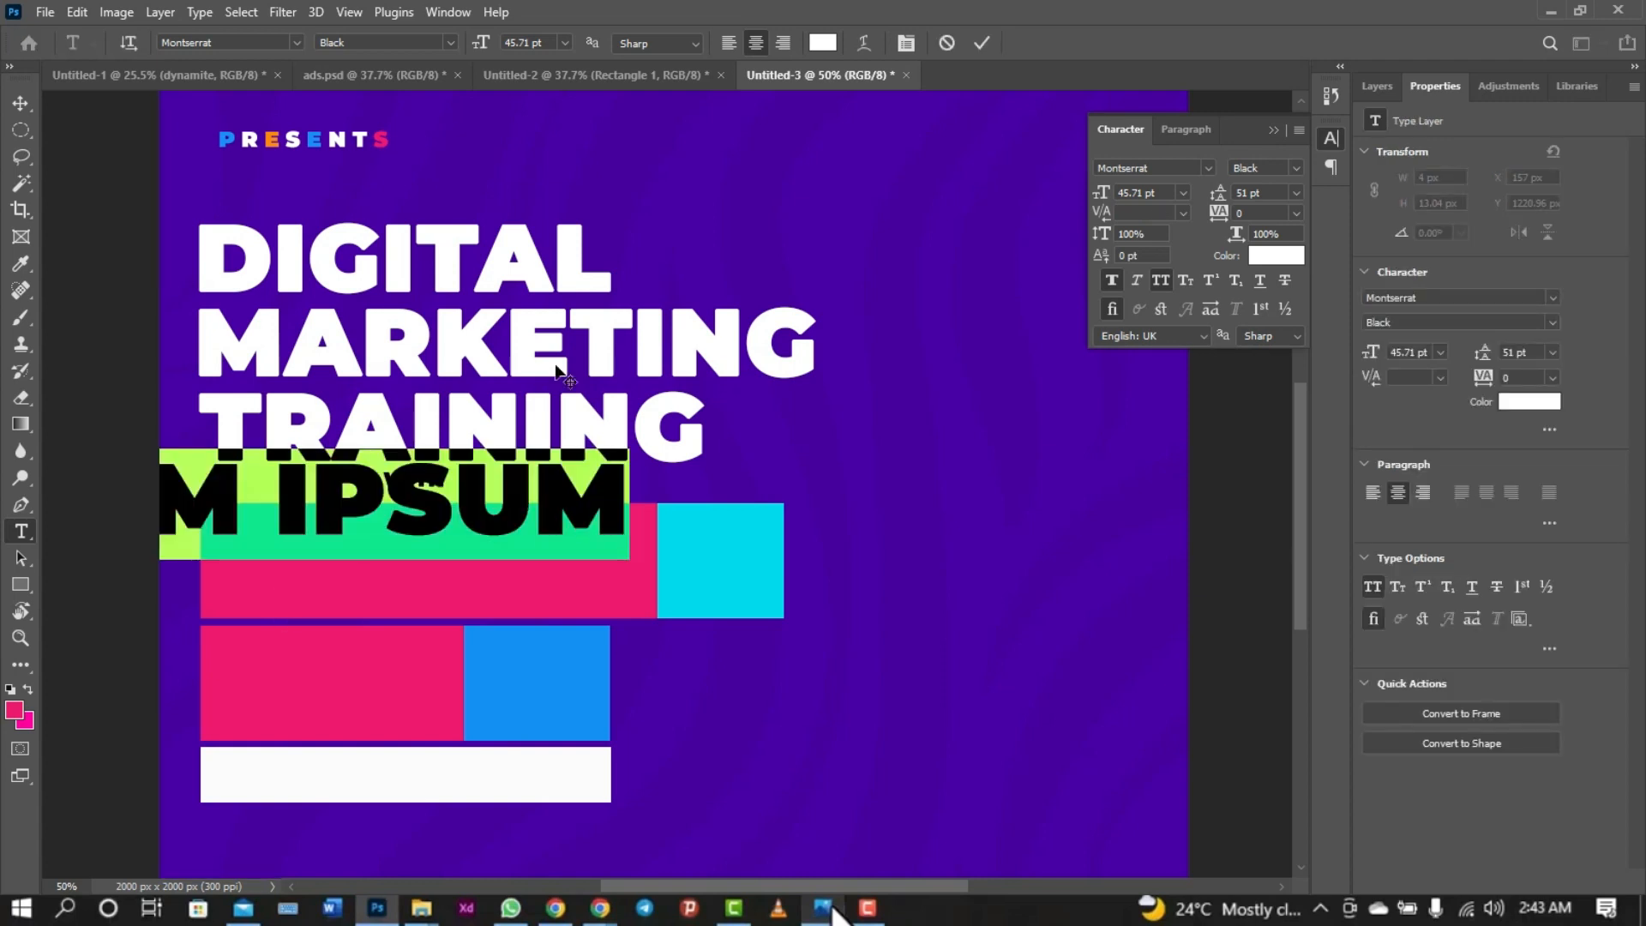
{"action": "type", "text": "JOH"}
{"action": "type", "text": "N SMIT"}
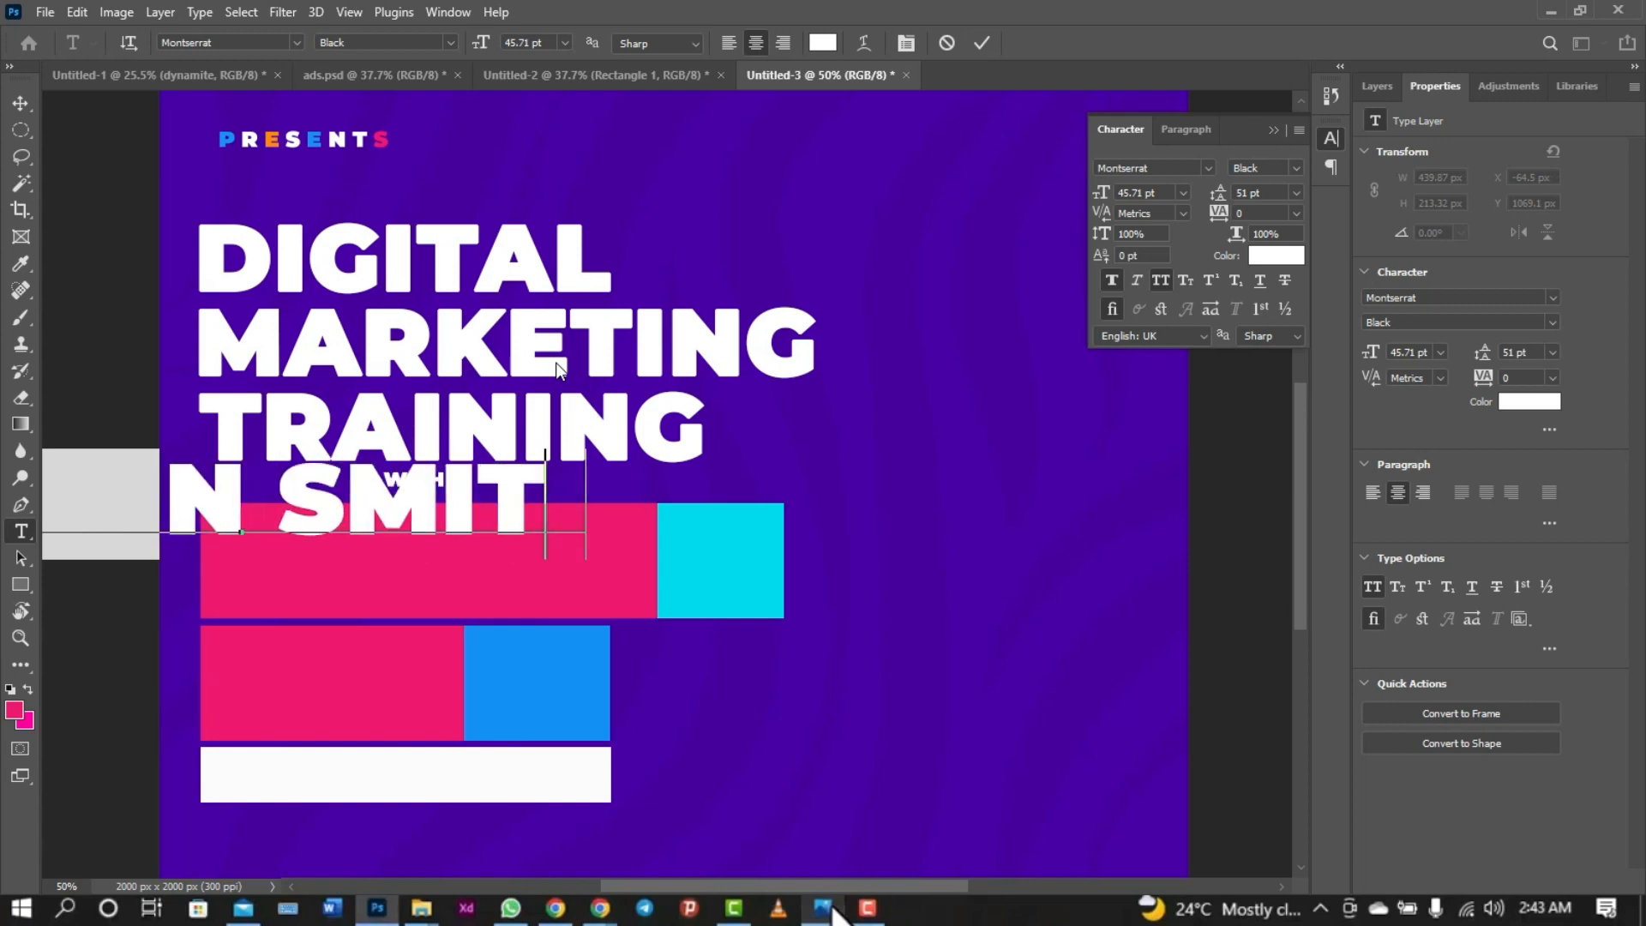
{"action": "type", "text": "H"}
- Set the speaker's name to Montserrat SemiBold at 27 pt
{"action": "key", "text": "ctrl+a"}
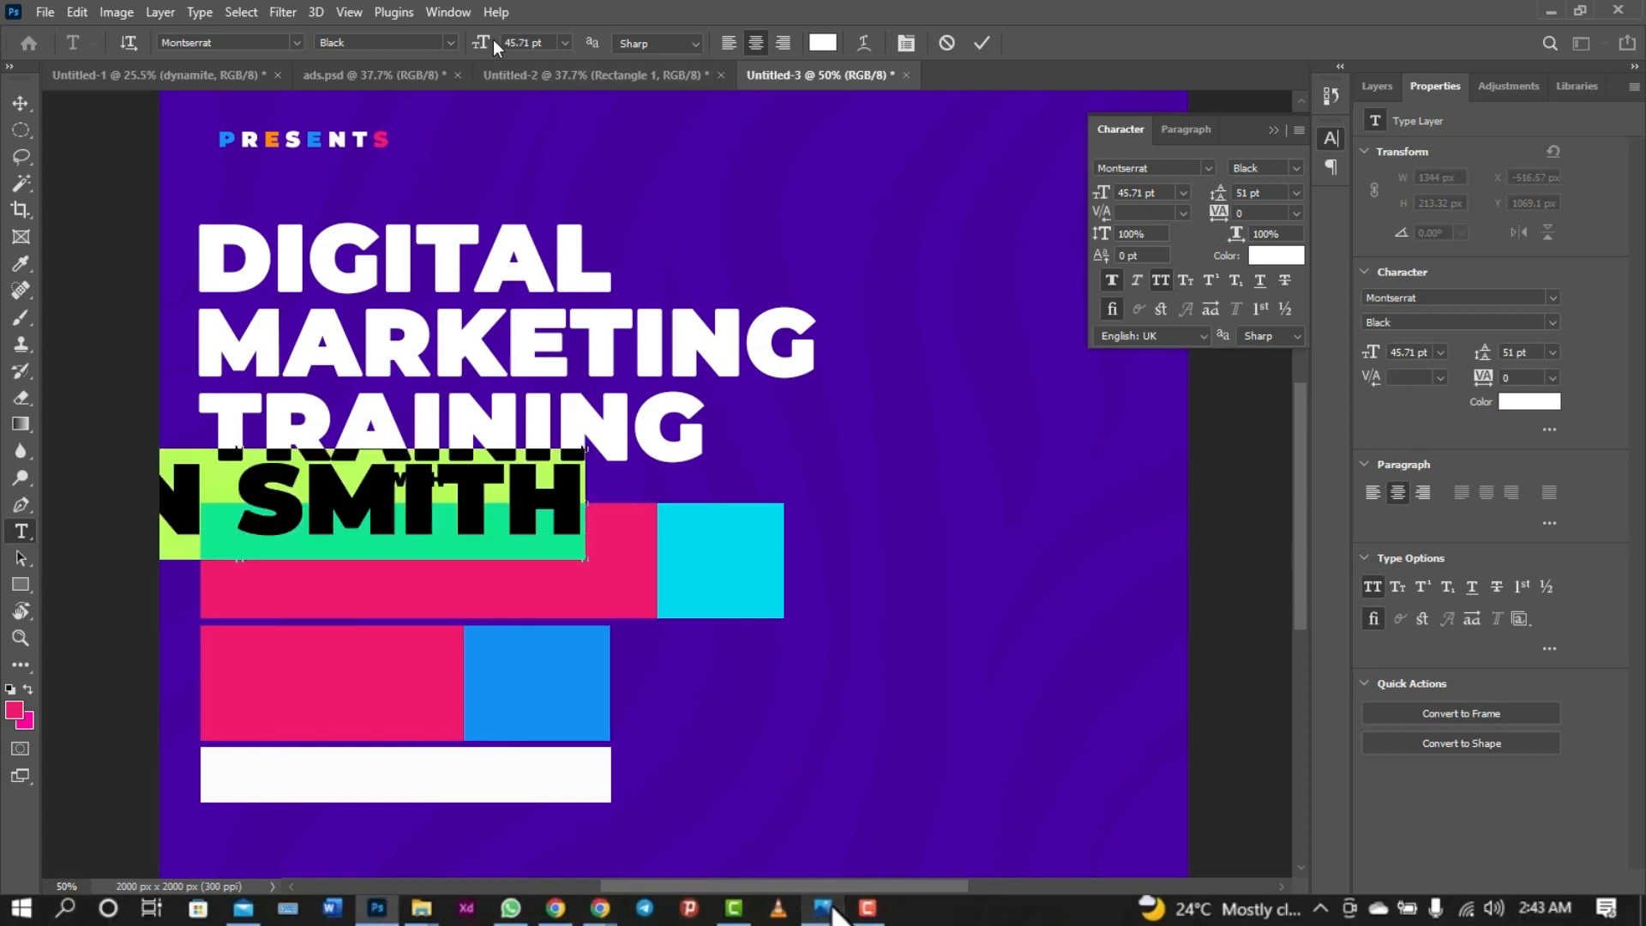
{"action": "left_click", "coordinate": [449, 43]}
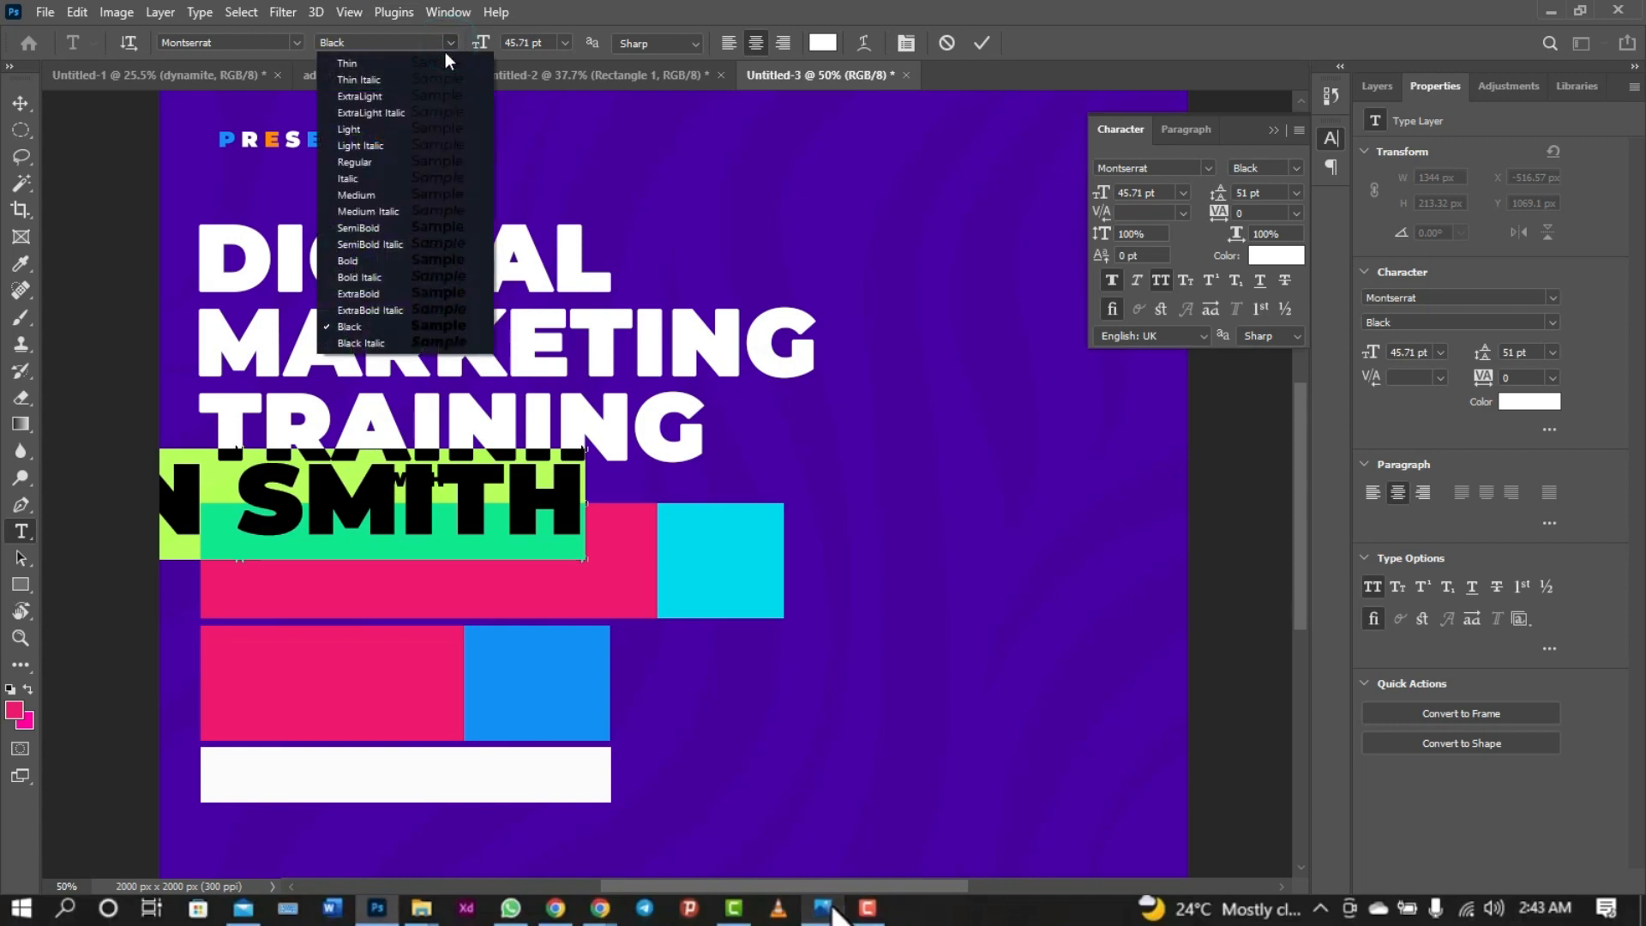
{"action": "left_click", "coordinate": [380, 229]}
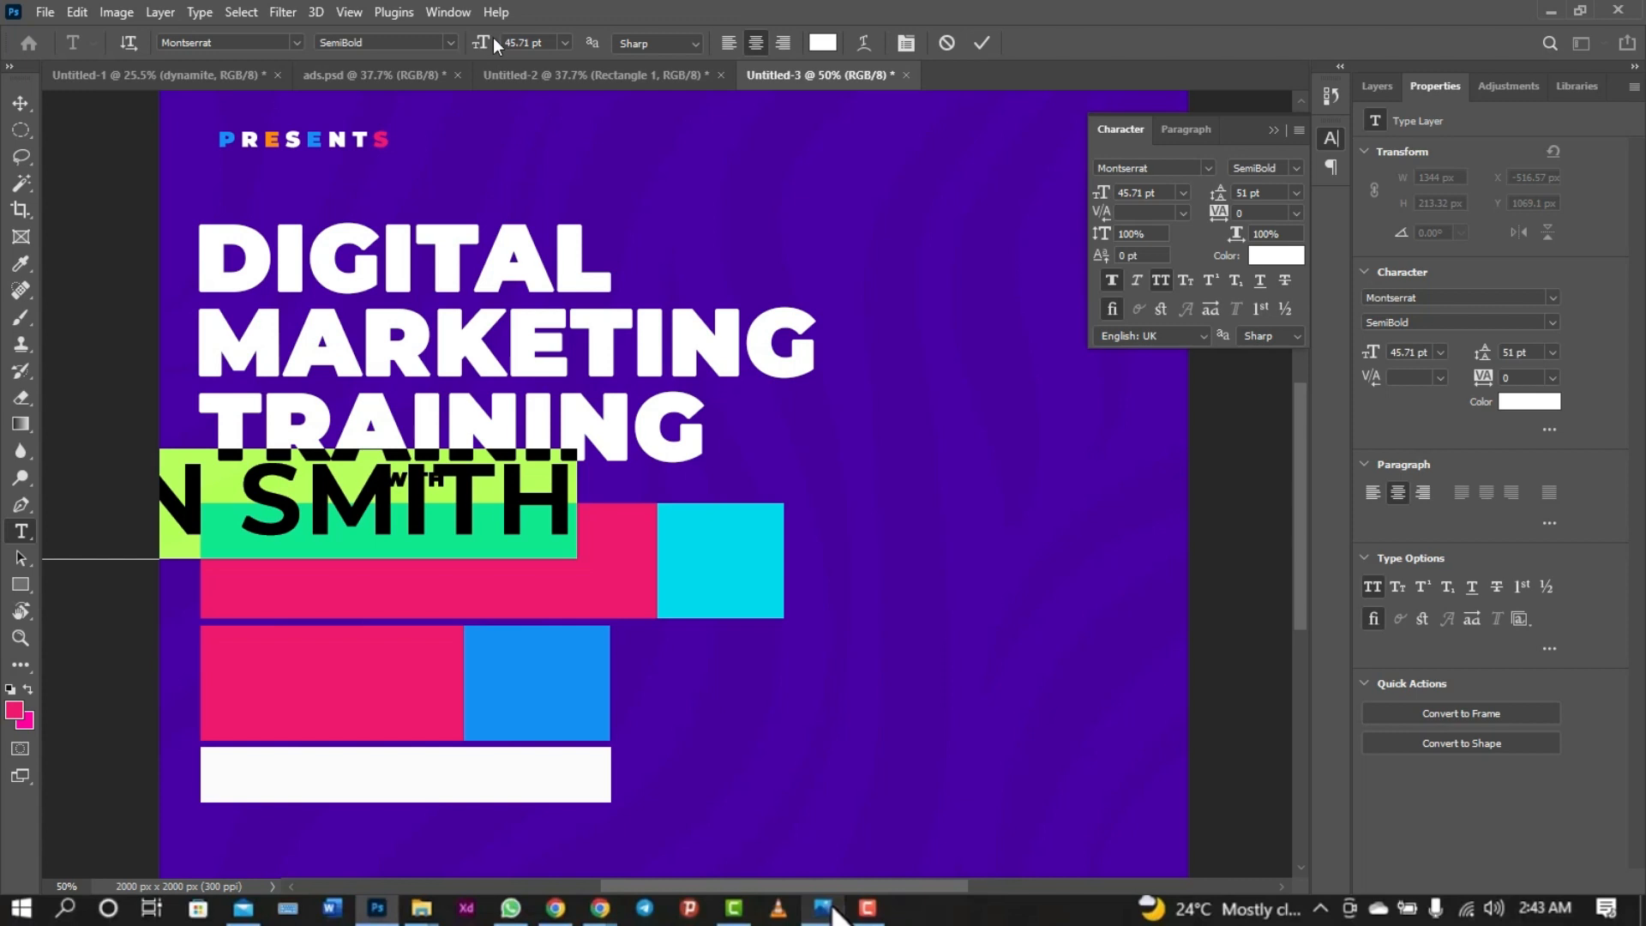
{"action": "left_click_drag", "start_coordinate": [486, 43], "coordinate": [462, 48]}
{"action": "left_click", "coordinate": [30, 106]}
- Place the speaker's name on the upper pink bar and turn a copy beneath it into "FOUNDER OF MACKWILD AGENCY"
{"action": "left_click_drag", "start_coordinate": [311, 523], "coordinate": [489, 600]}
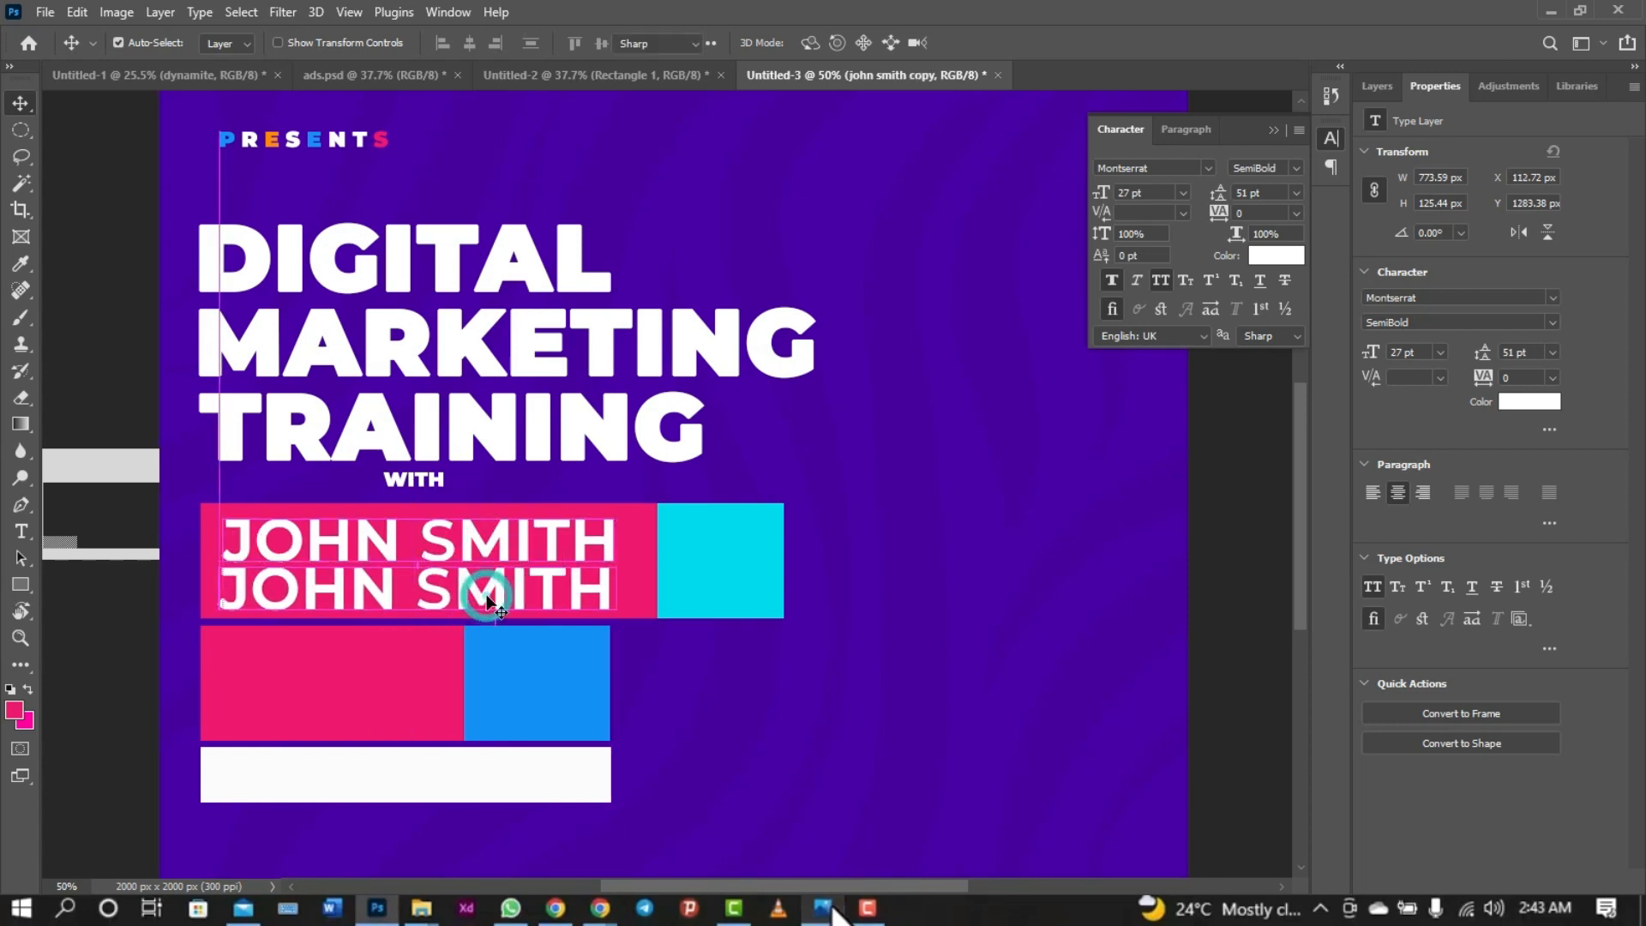
{"action": "double_click", "coordinate": [487, 594]}
{"action": "type", "text": "FOU"}
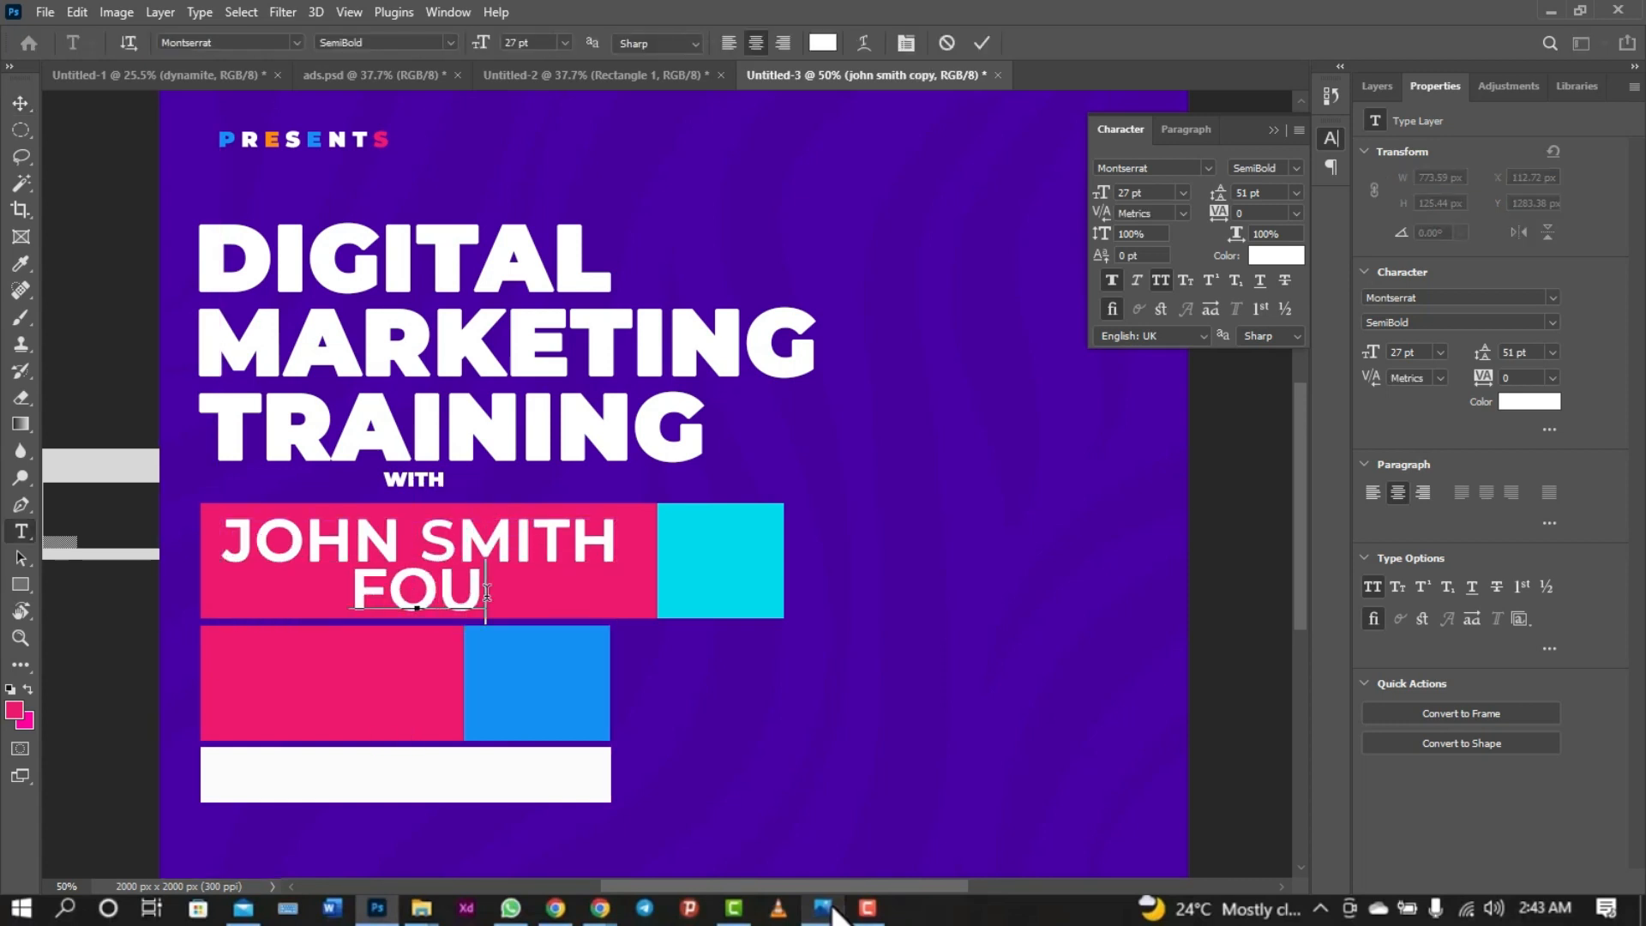
{"action": "type", "text": "NDER"}
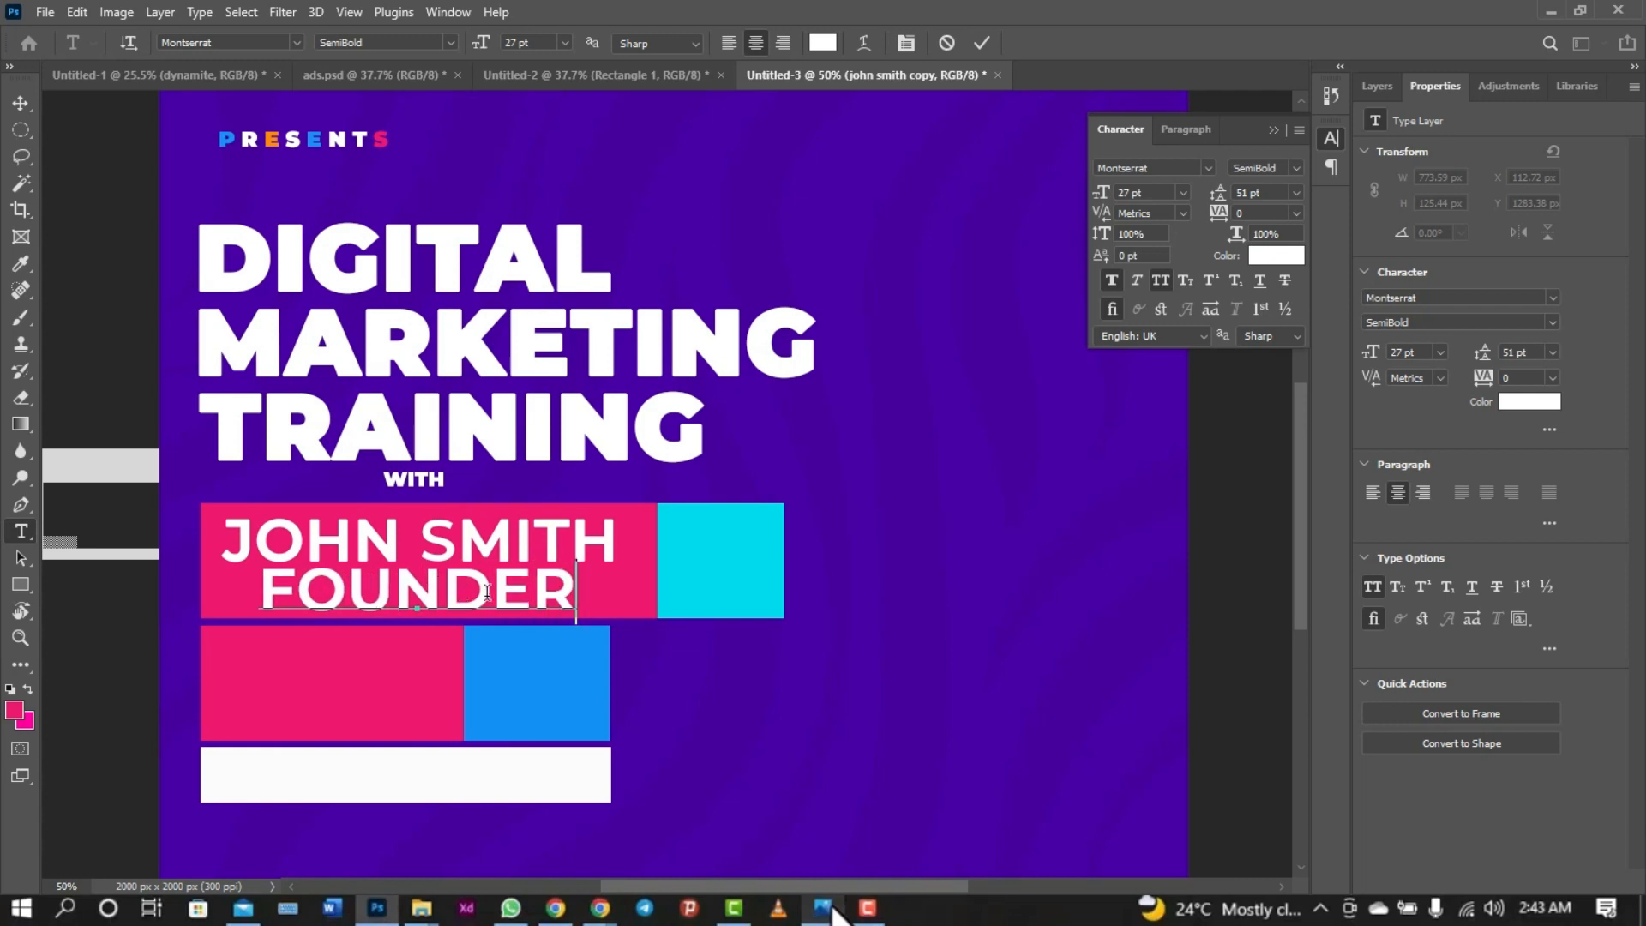
{"action": "type", "text": " OF M"}
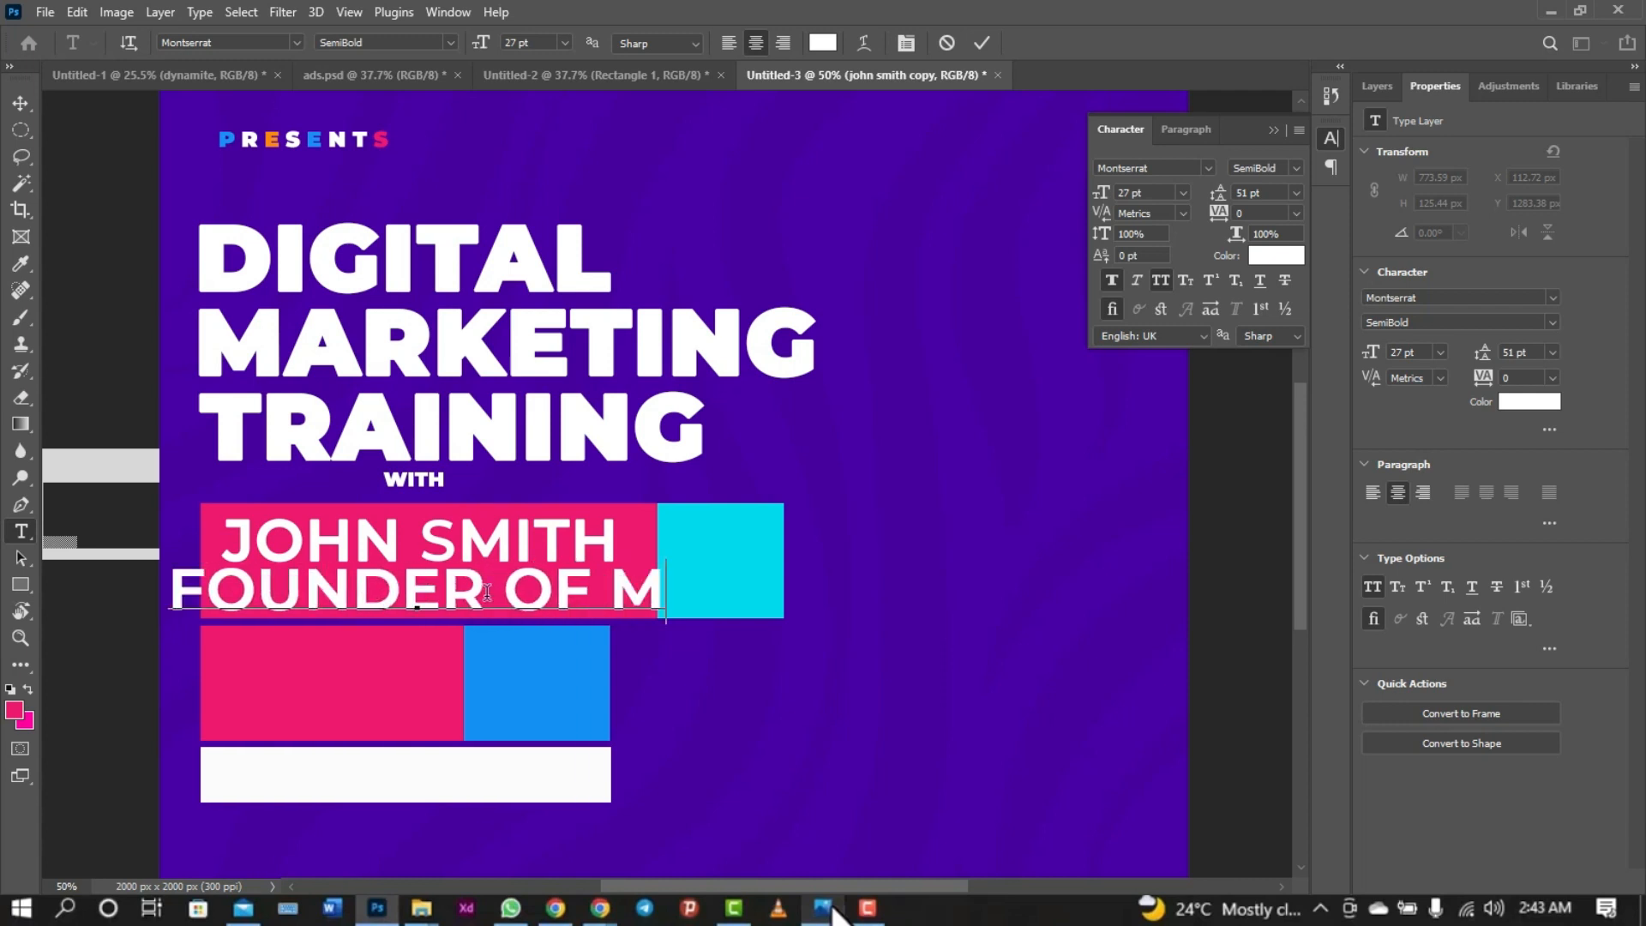
{"action": "type", "text": "ACKWILD"}
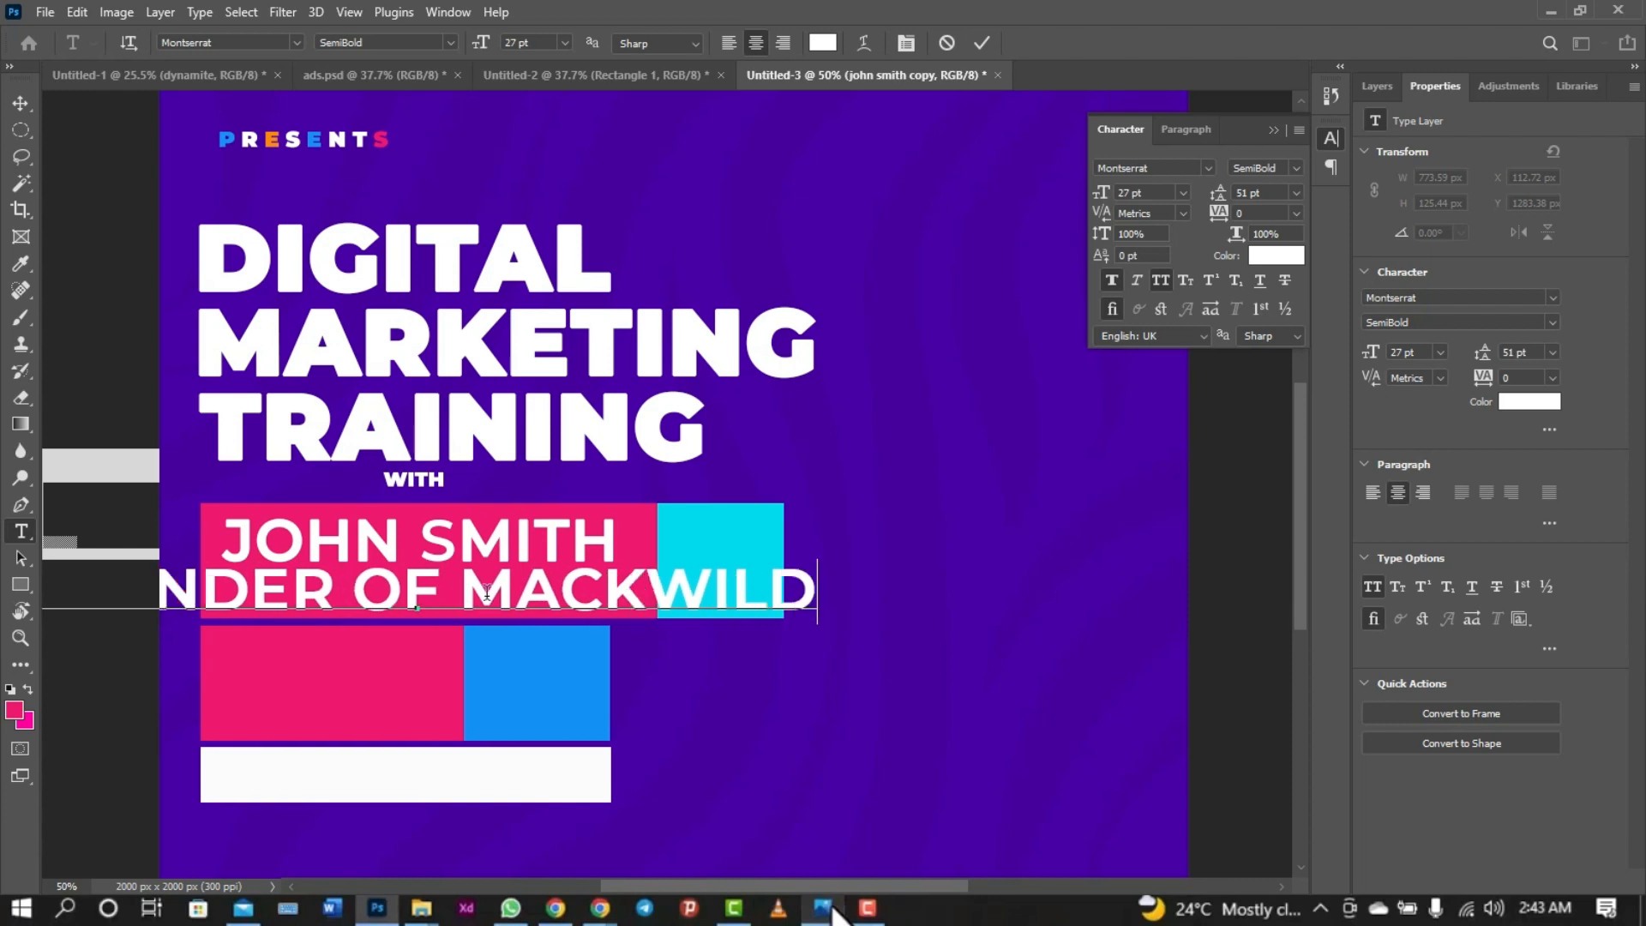
{"action": "type", "text": " AG"}
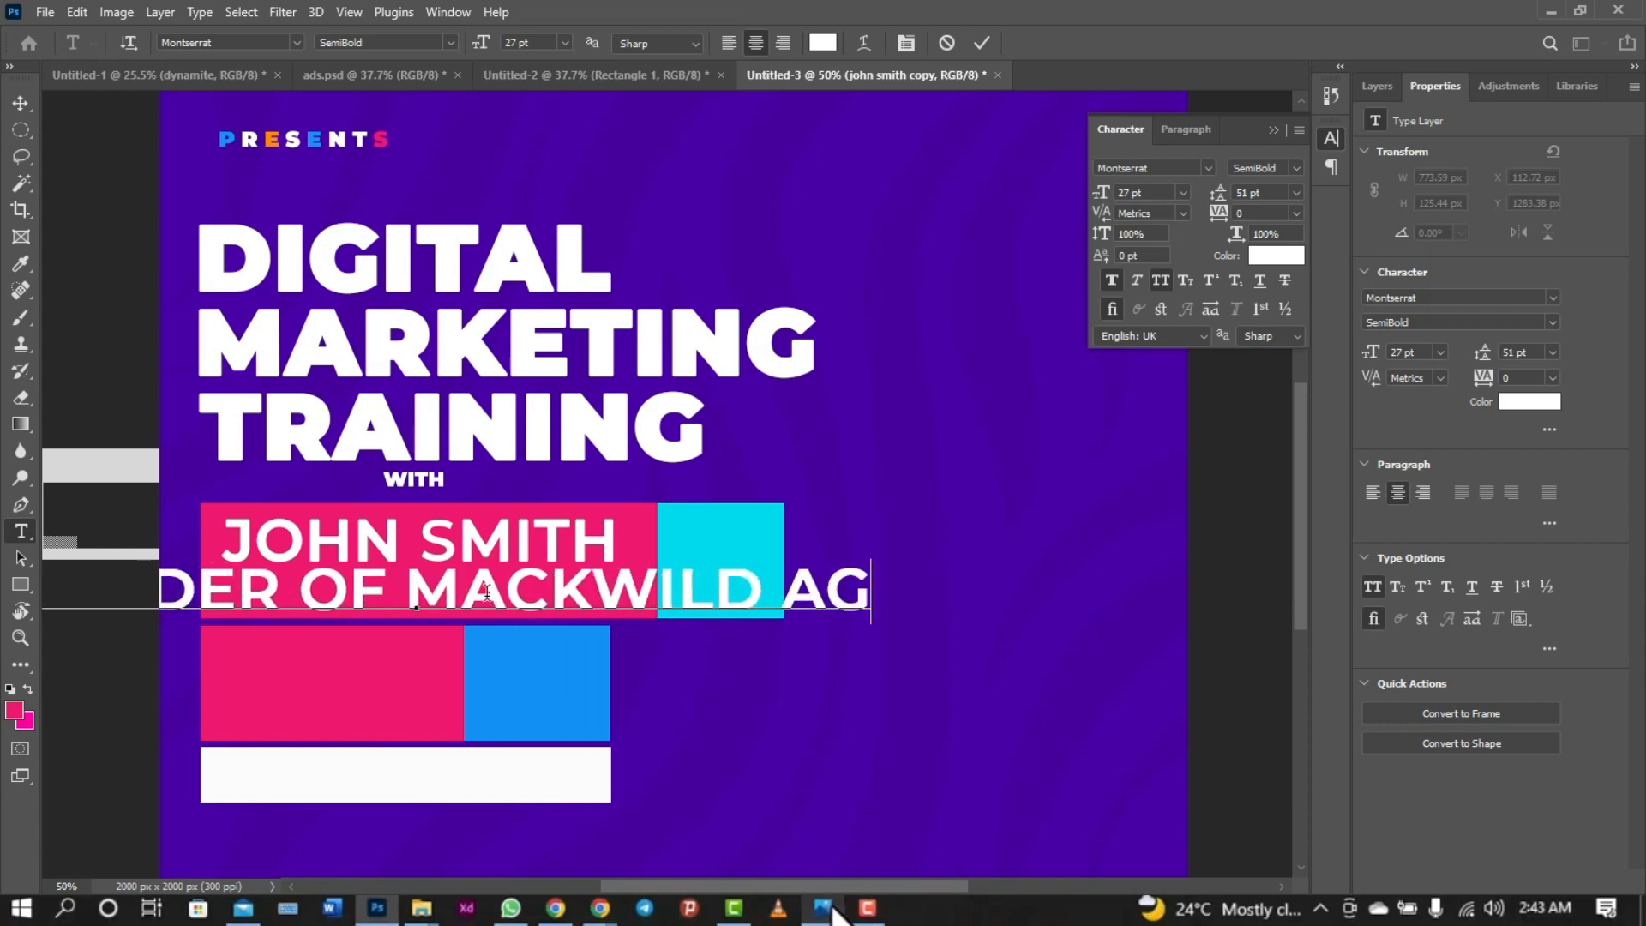
{"action": "type", "text": "ENCY"}
- Set the founder line to Montserrat Medium at 10 pt
{"action": "key", "text": "ctrl+a"}
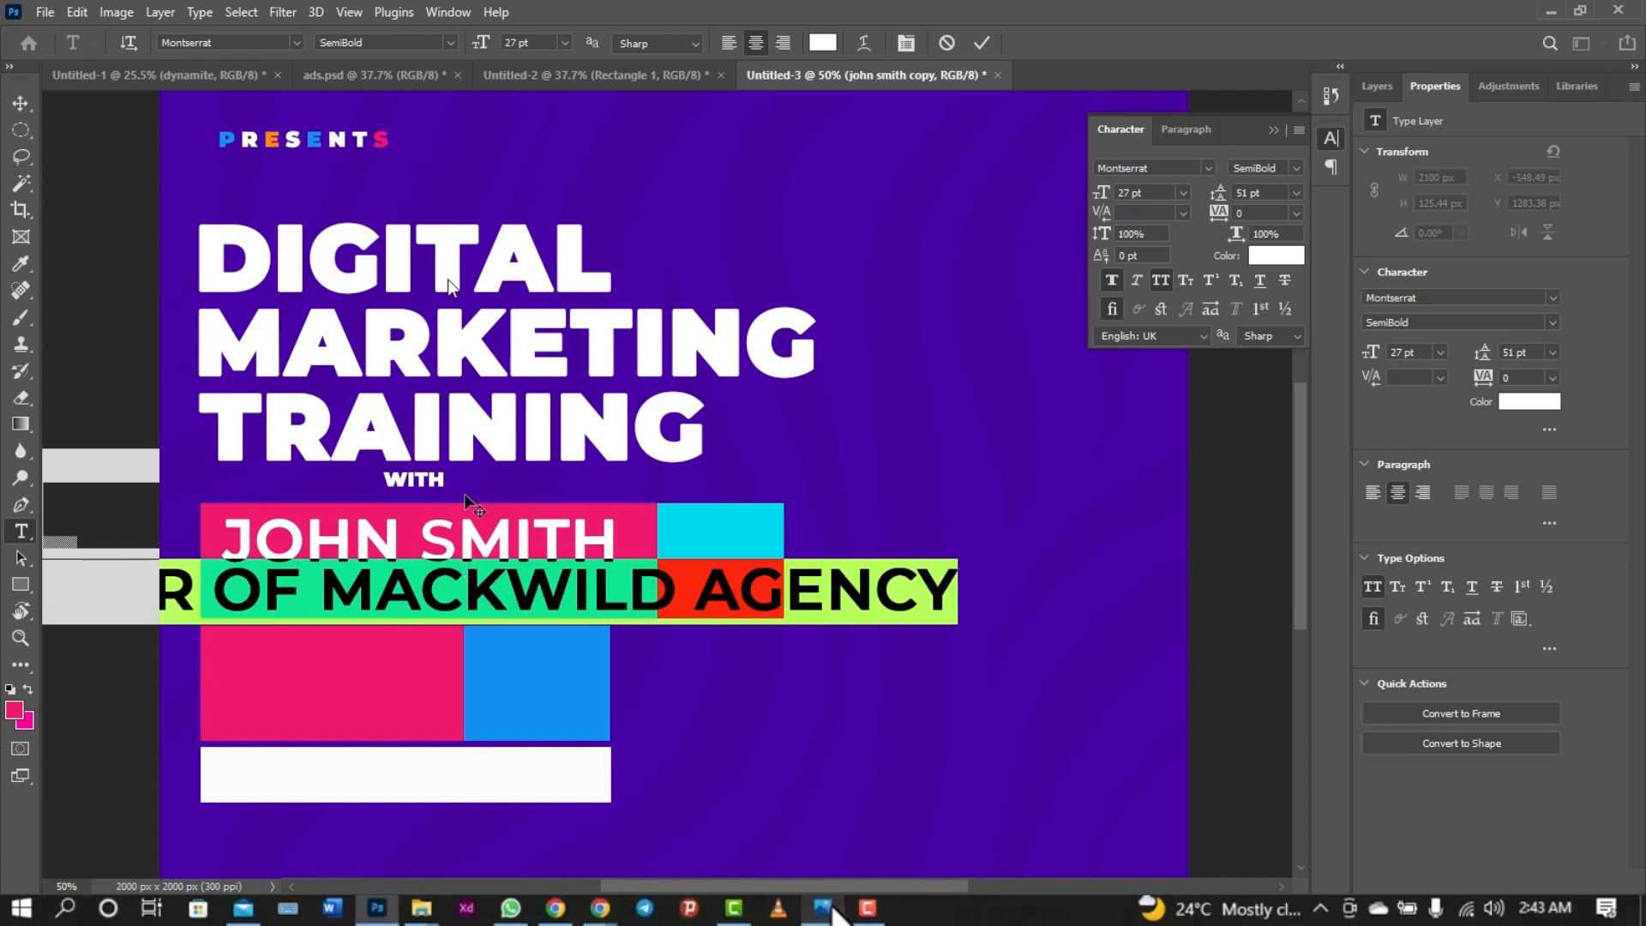
{"action": "left_click", "coordinate": [451, 42]}
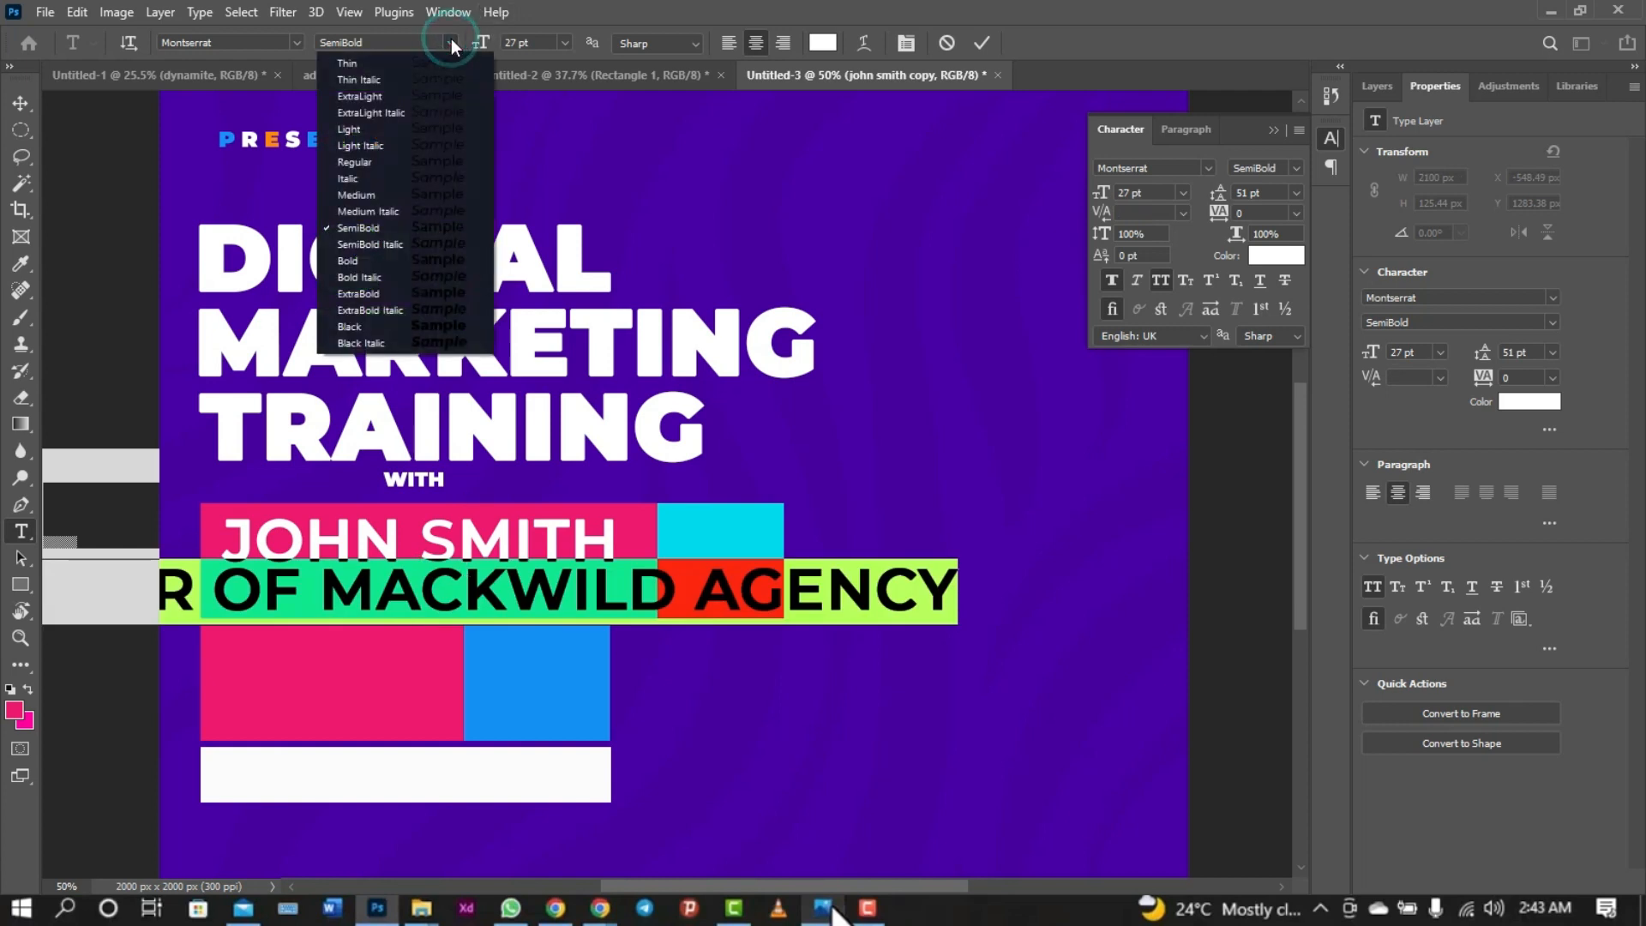
{"action": "left_click", "coordinate": [386, 196]}
{"action": "left_click_drag", "start_coordinate": [475, 50], "coordinate": [467, 51]}
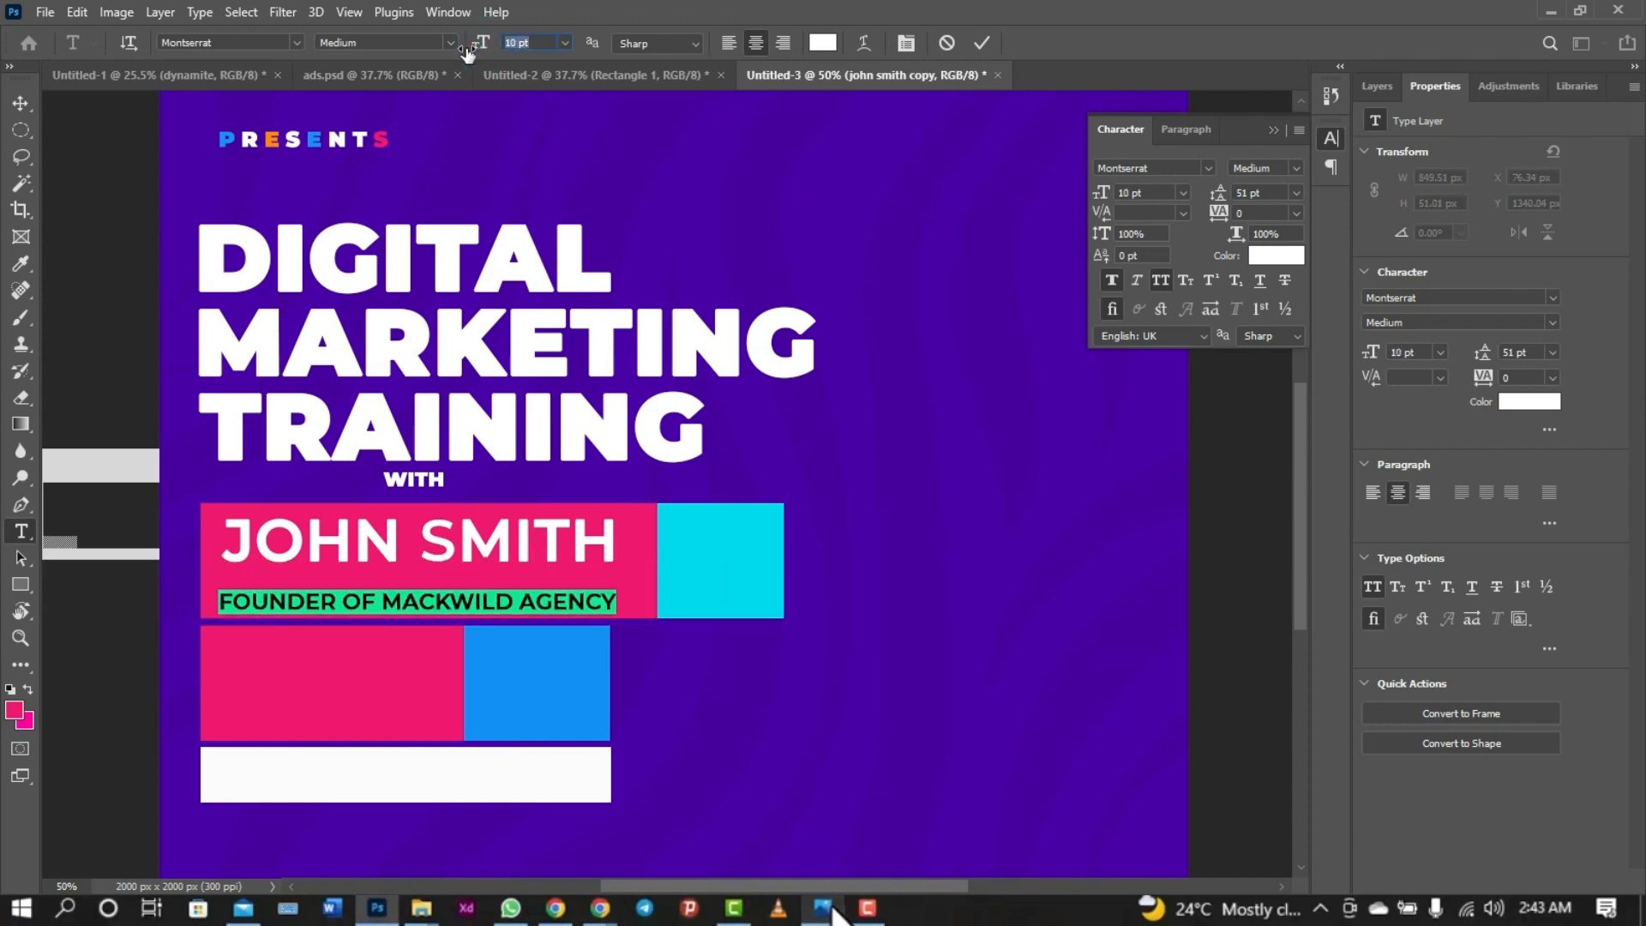
- Tuck the founder line under the speaker's name and shift both text lines down together by 10 px
{"action": "left_click", "coordinate": [28, 96]}
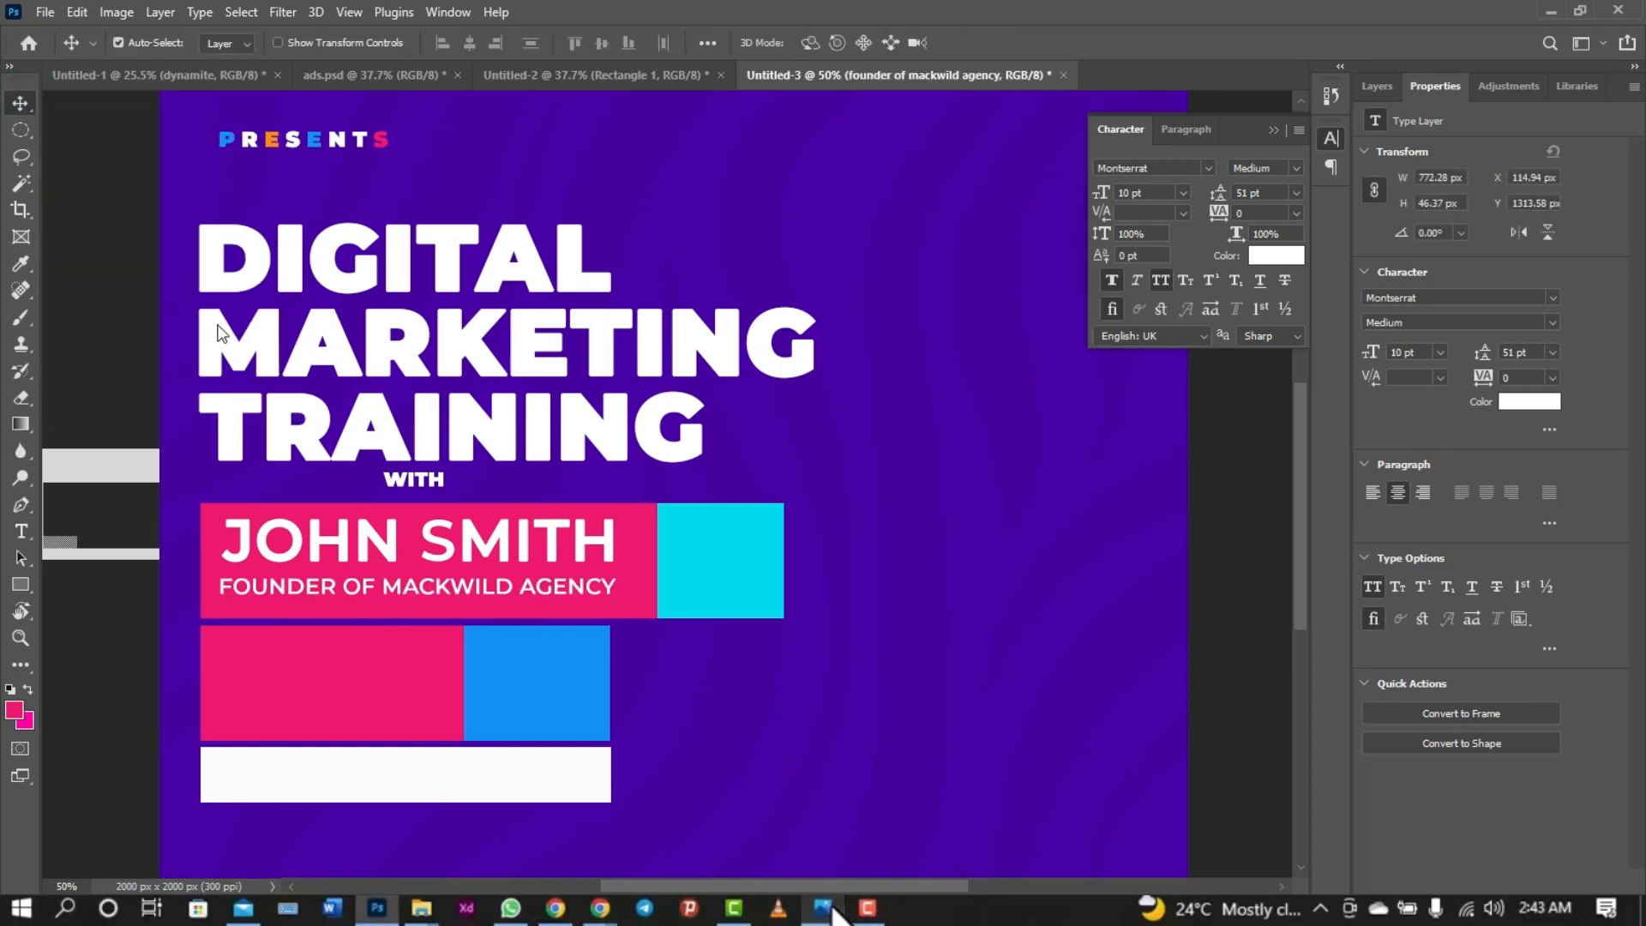
{"action": "left_click", "coordinate": [294, 540], "text": "shift"}
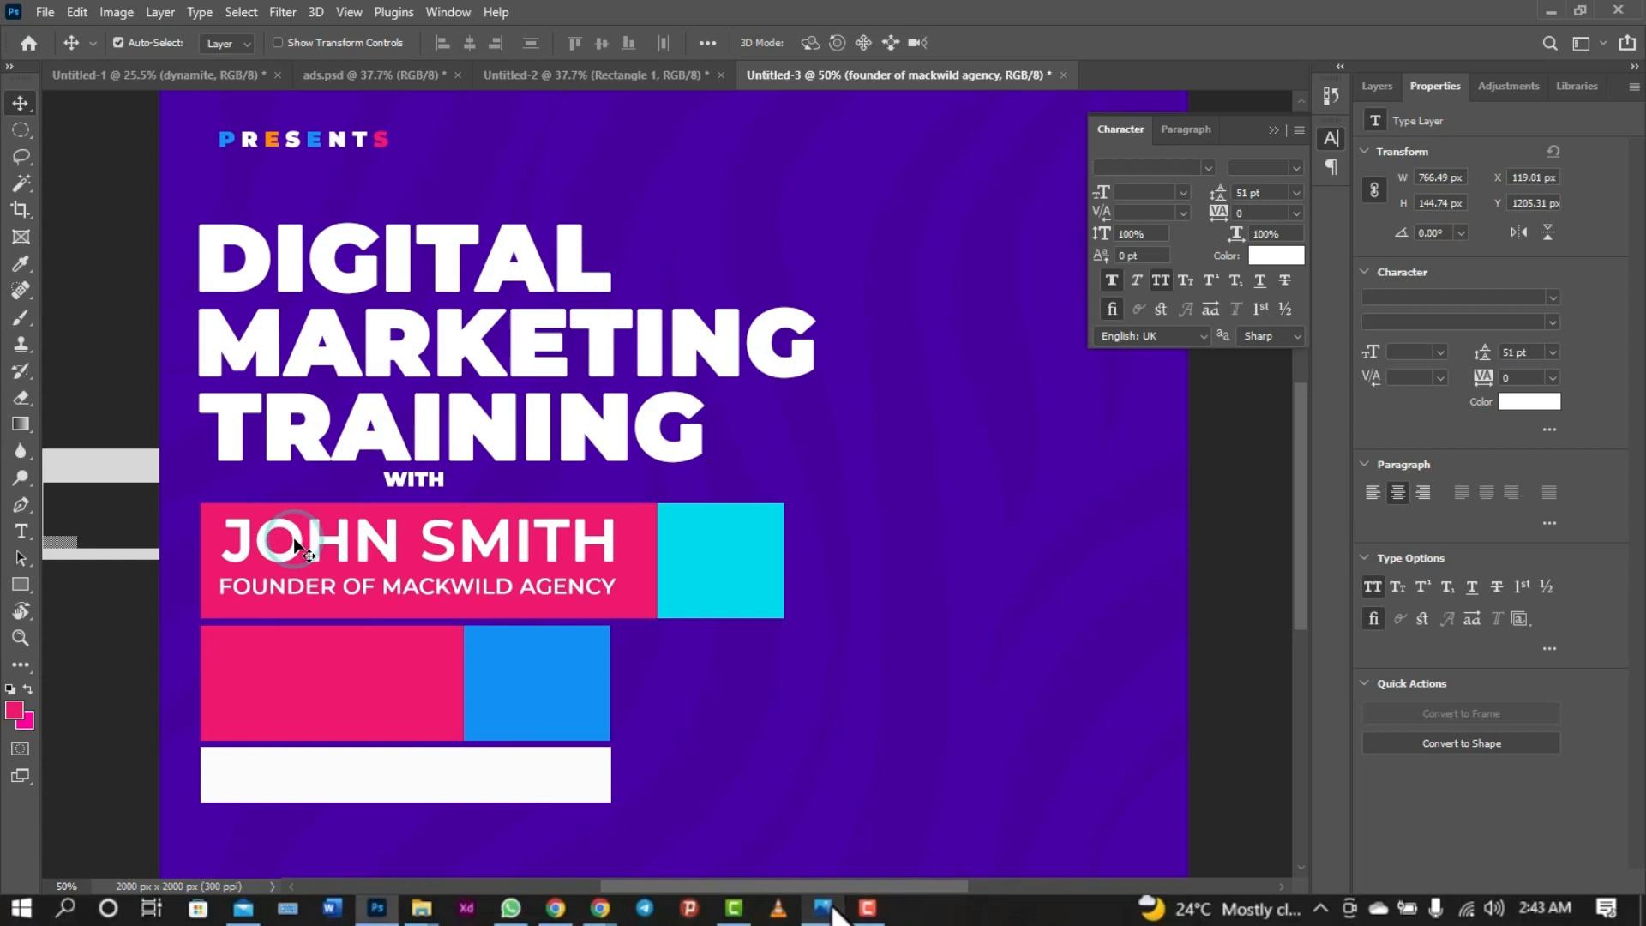
{"action": "key", "text": "shift+Down"}
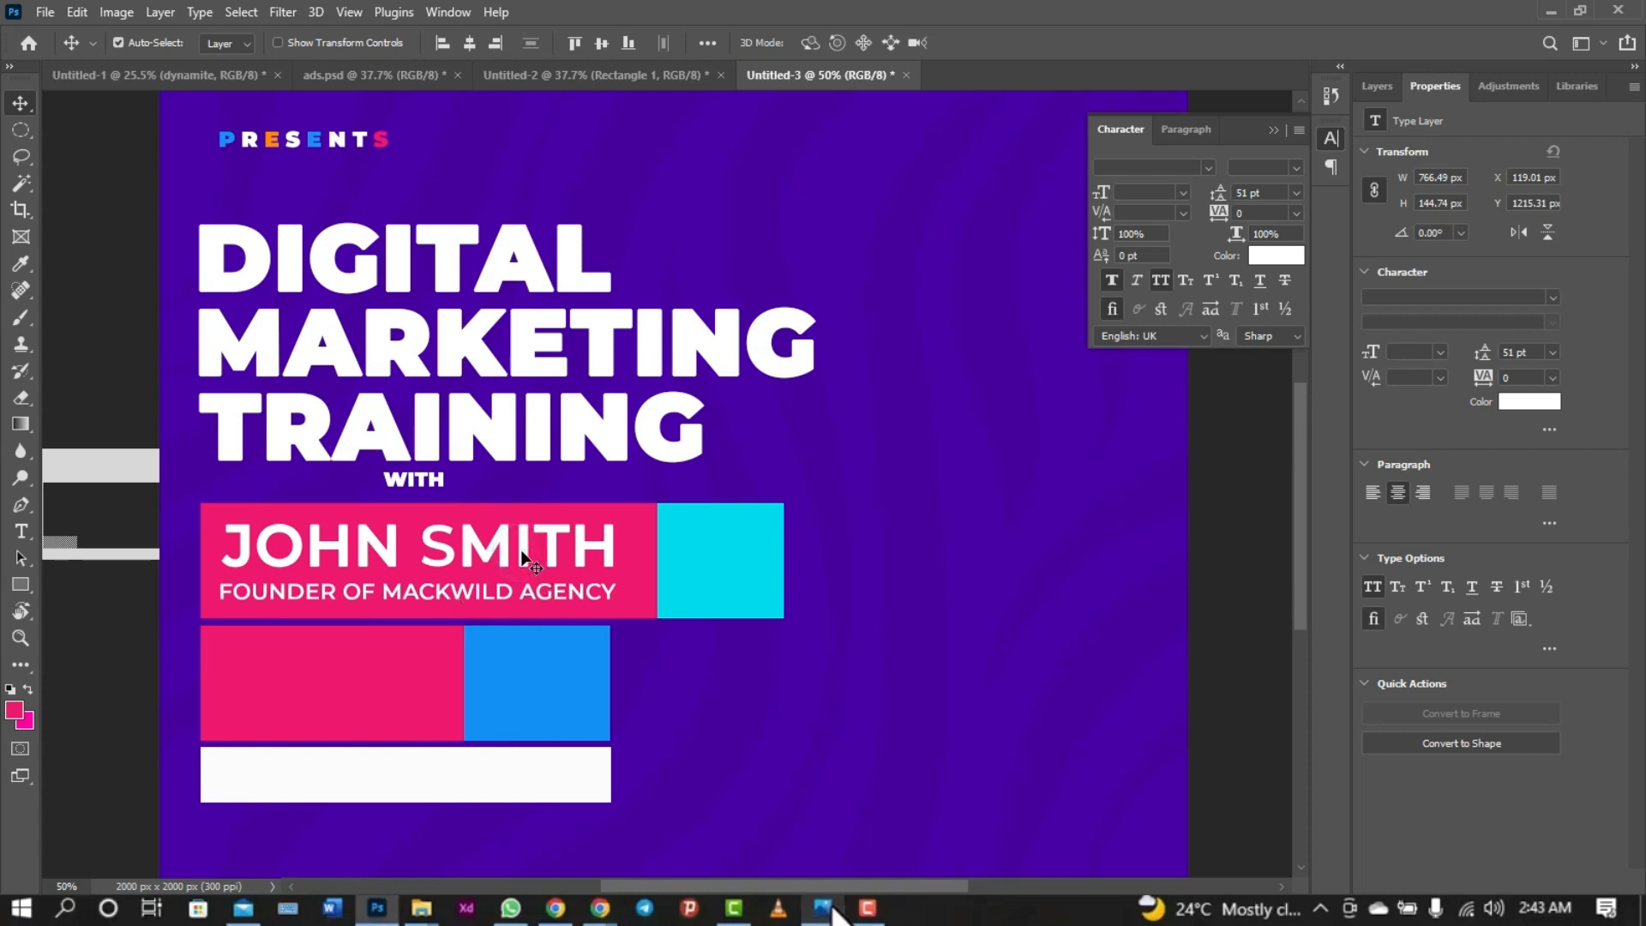
- Reduce the speaker's name to a 25 pt font size
{"action": "key", "text": "t"}
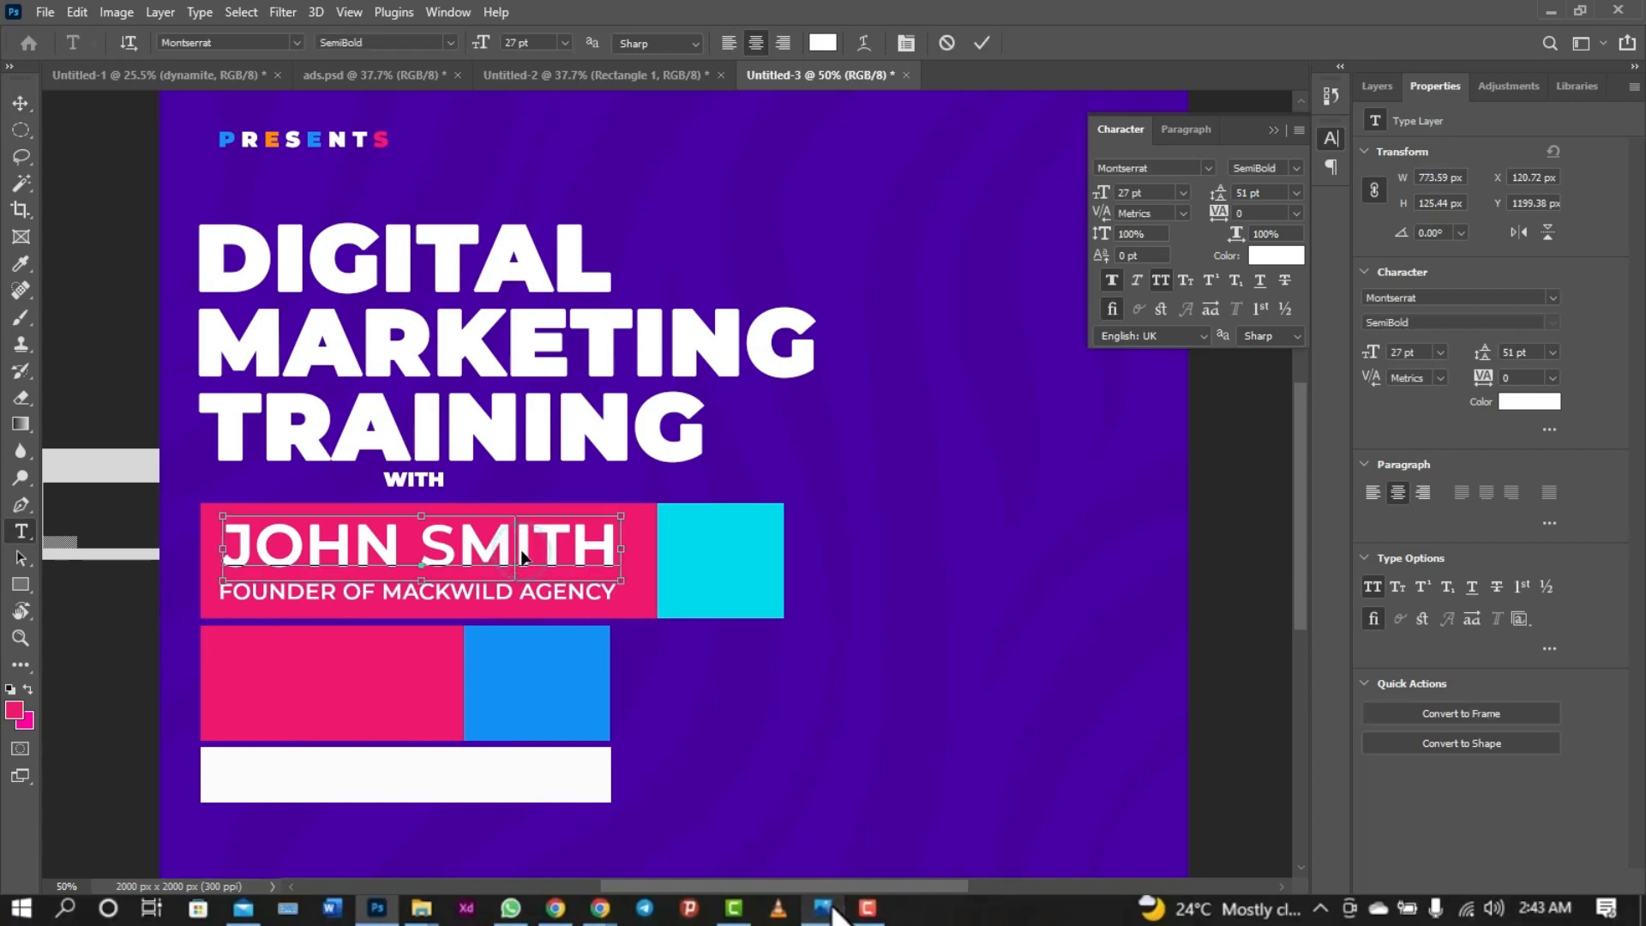
{"action": "triple_click", "coordinate": [521, 547]}
{"action": "left_click", "coordinate": [547, 45]}
{"action": "key", "text": "Down"}
{"action": "key", "text": "Down"}
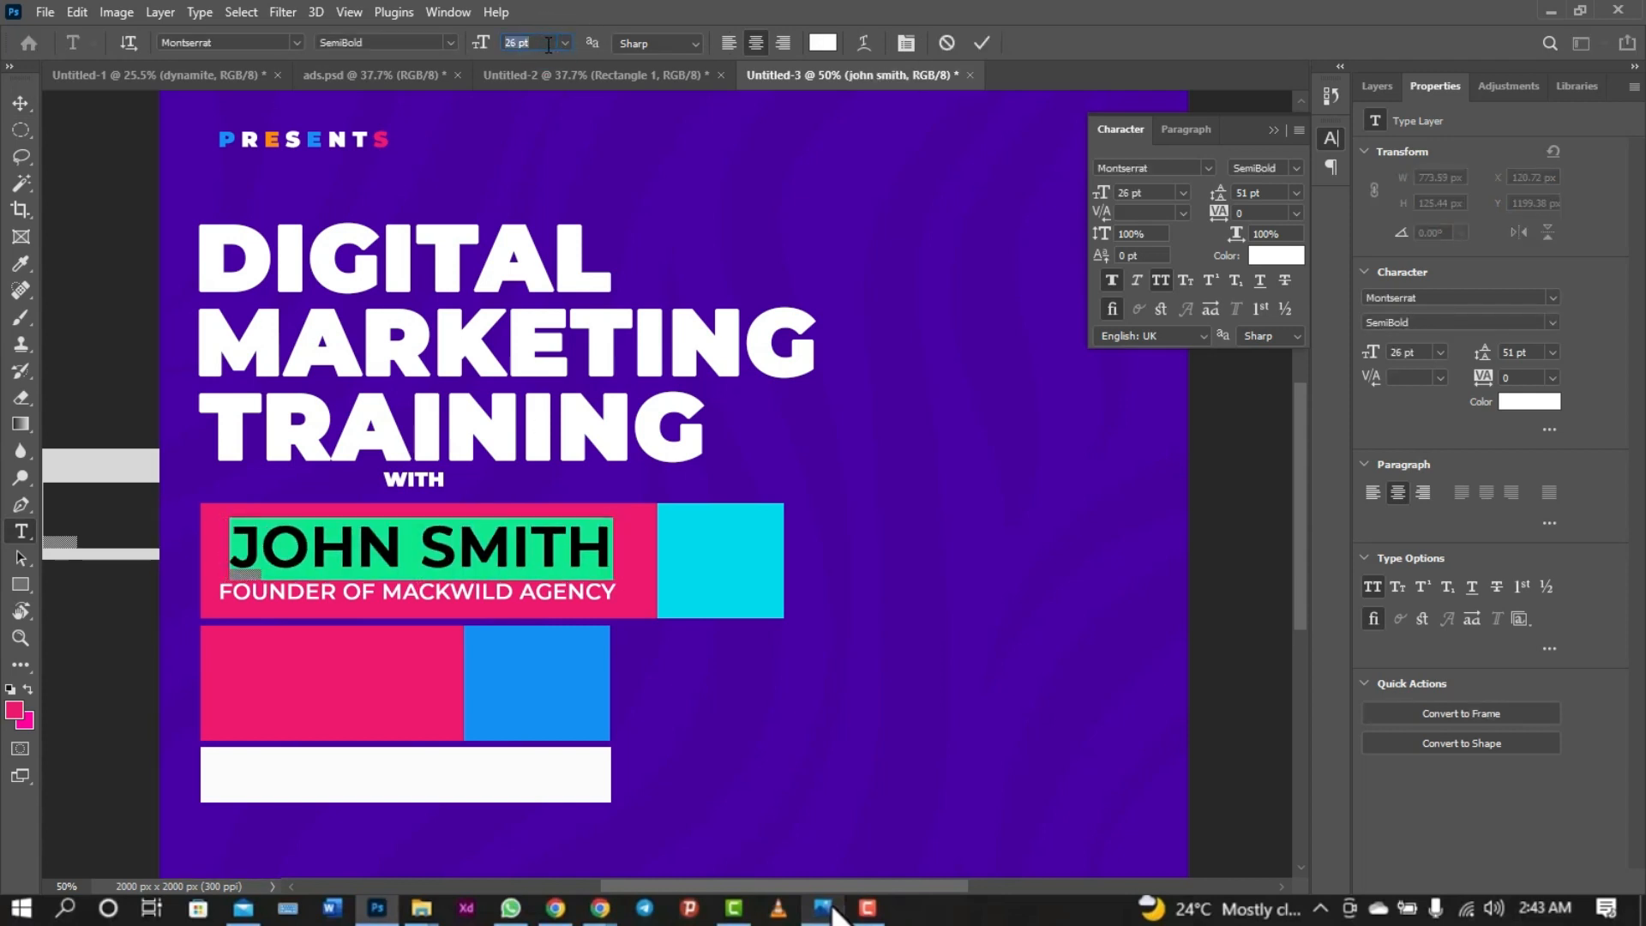
{"action": "left_click", "coordinate": [975, 46]}
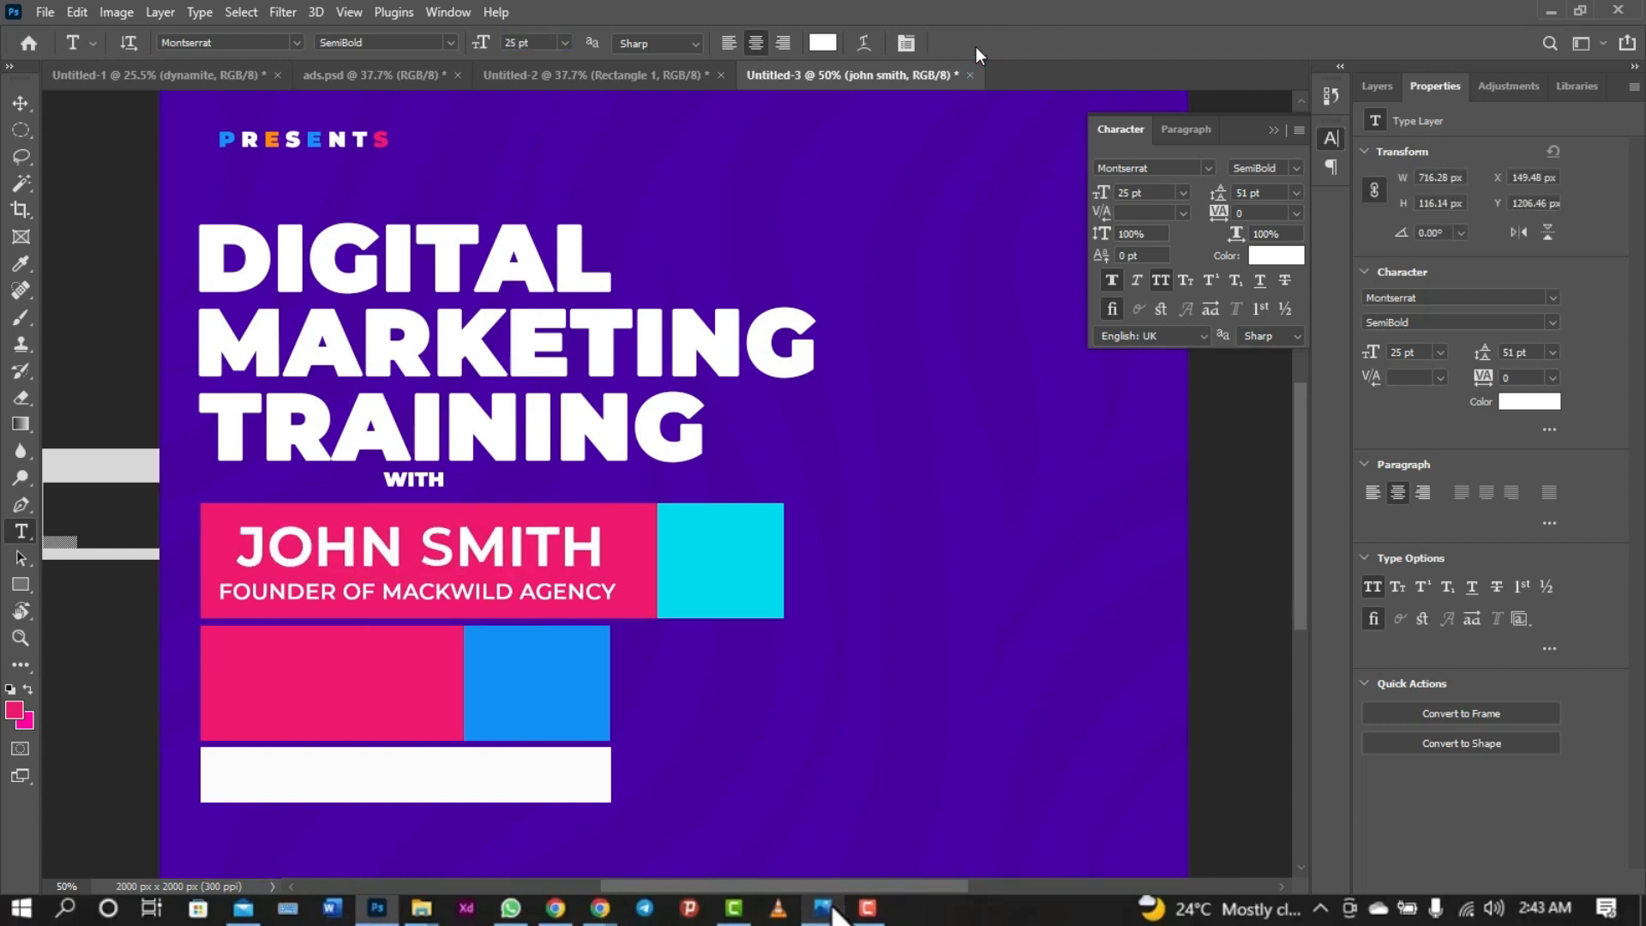
- Shift the speaker's name 30 px to the left so it lines up with the start of the founder line
{"action": "key", "text": "v"}
{"action": "key", "text": "shift+Left"}
{"action": "key", "text": "shift+Left"}
{"action": "key", "text": "shift+Left"}
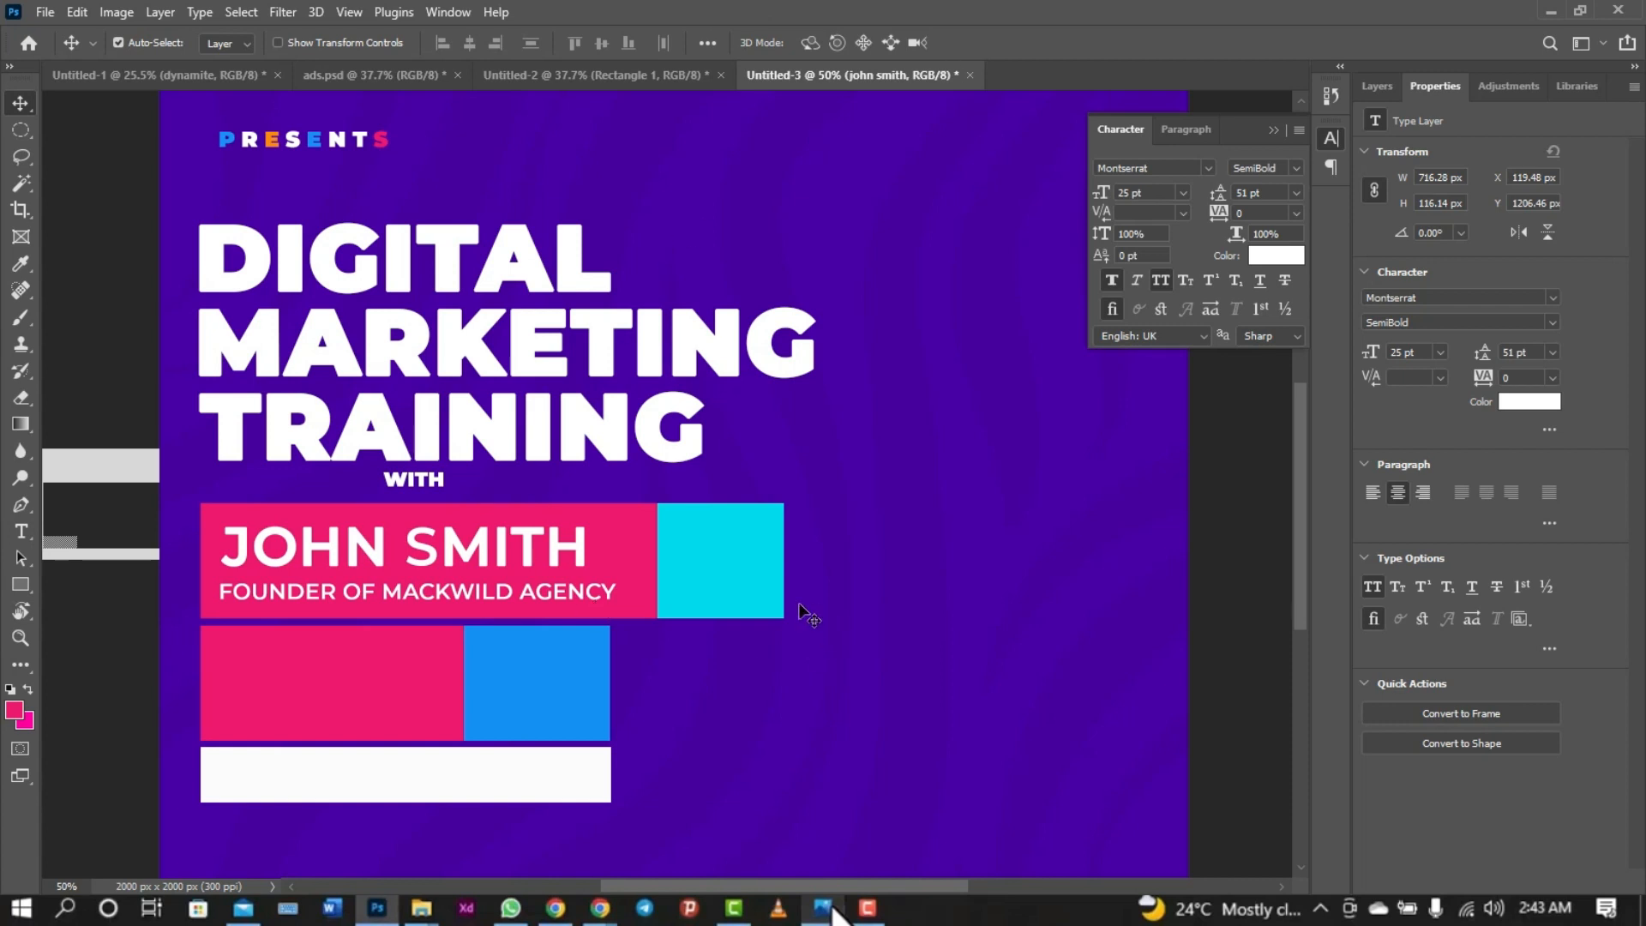
- Nudge the founder line up by a net 16 px so it sits closer beneath the speaker's name
{"action": "left_click", "coordinate": [586, 590]}
{"action": "key", "text": "shift+Up"}
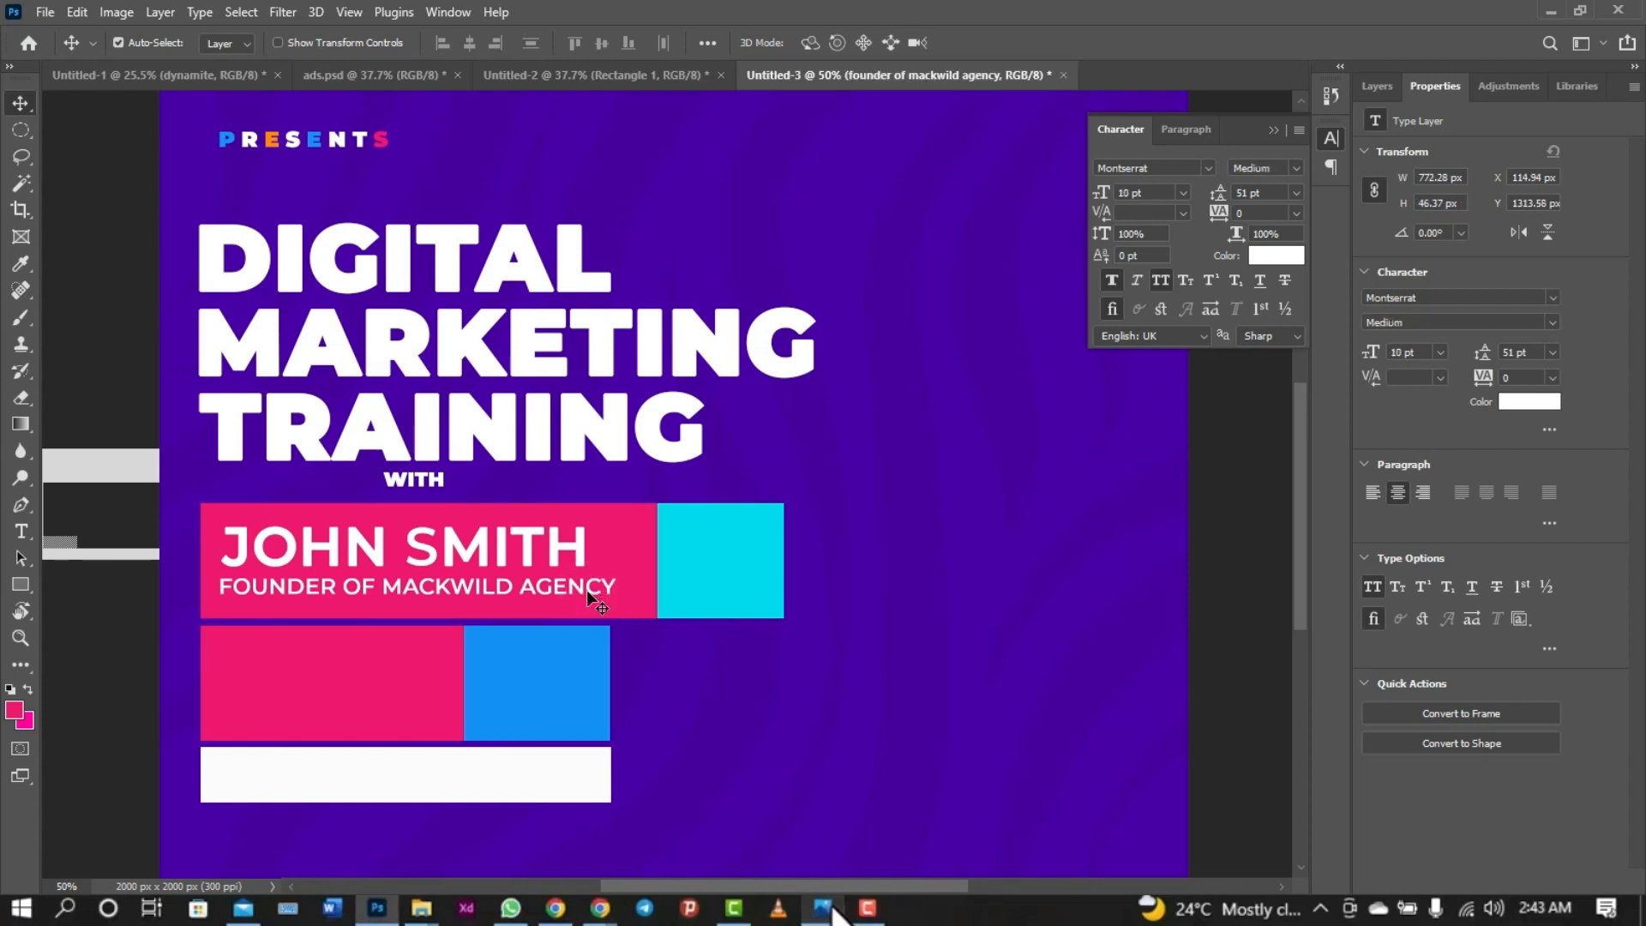
{"action": "key", "text": "Down"}
{"action": "key", "text": "Down"}
{"action": "key", "text": "Down"}
{"action": "key", "text": "Down"}
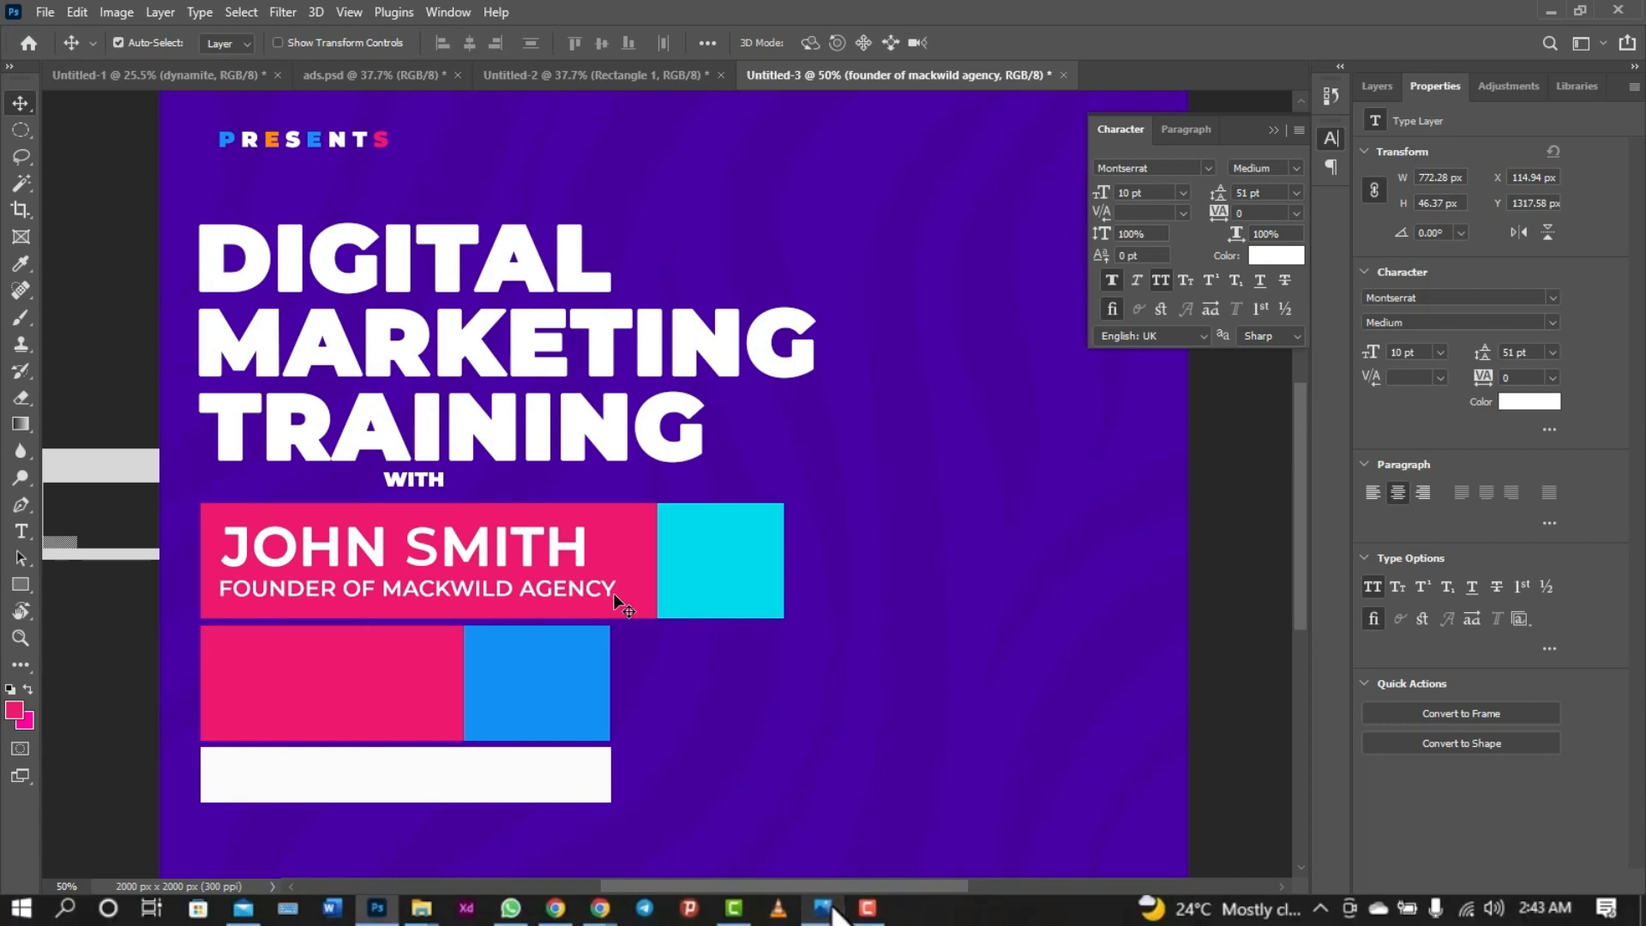
{"action": "key", "text": "shift+Up"}
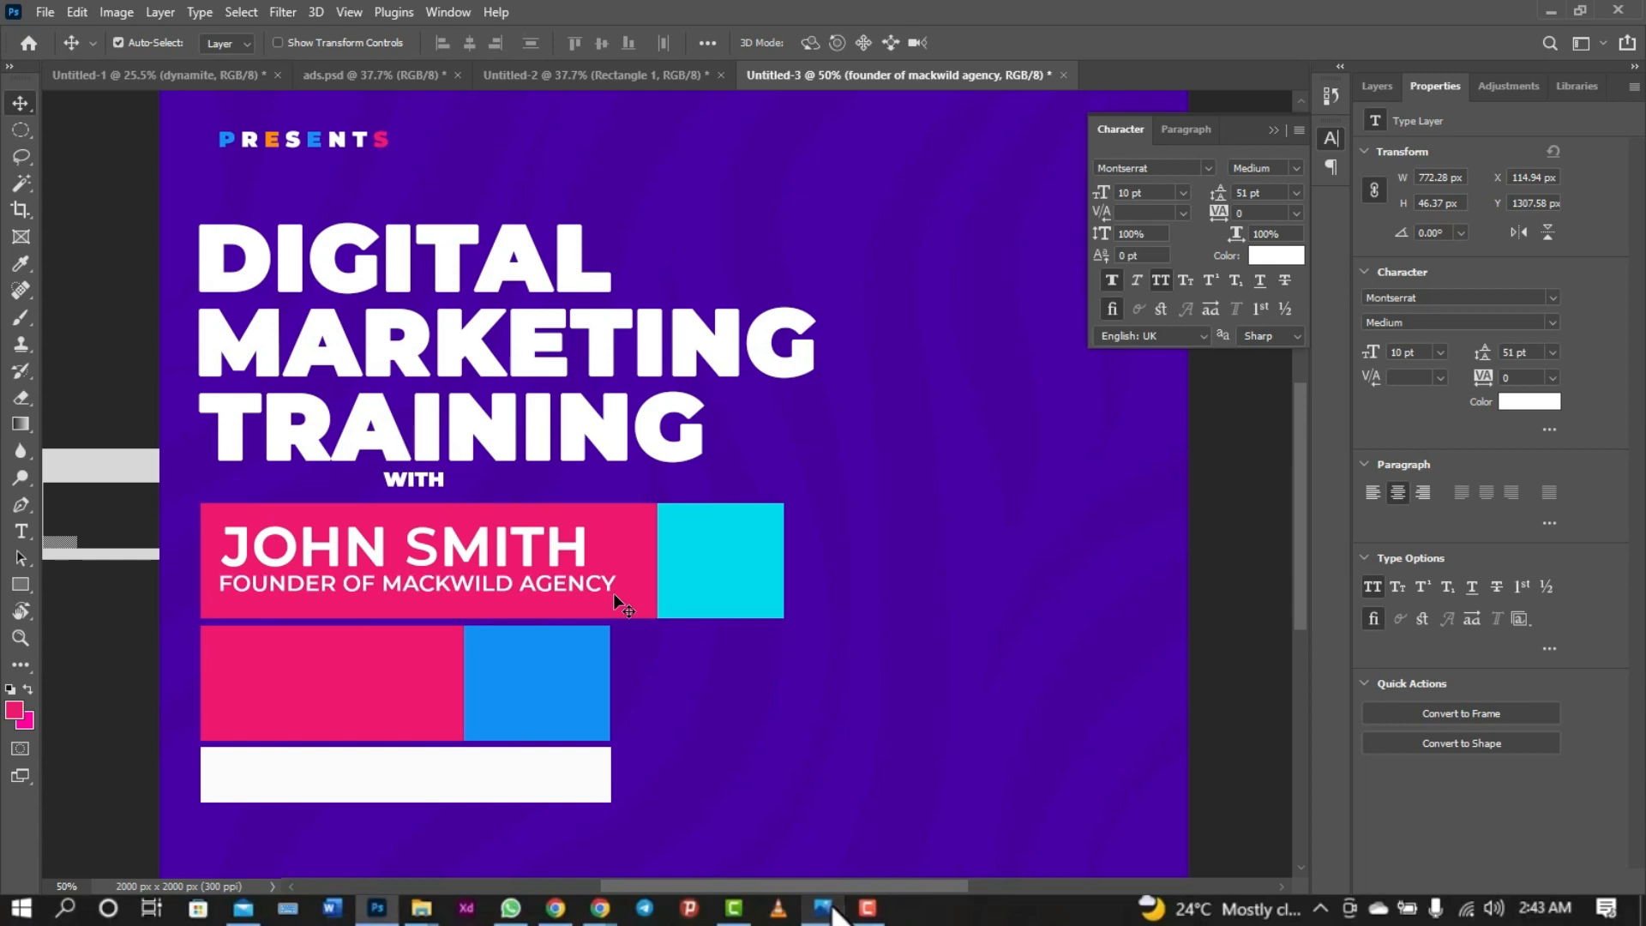
{"action": "left_click_drag", "start_coordinate": [856, 691], "coordinate": [470, 625]}
{"action": "key", "text": "ctrl+t"}
{"action": "left_click_drag", "start_coordinate": [490, 737], "coordinate": [492, 724]}
{"action": "key", "text": "ctrl+z"}
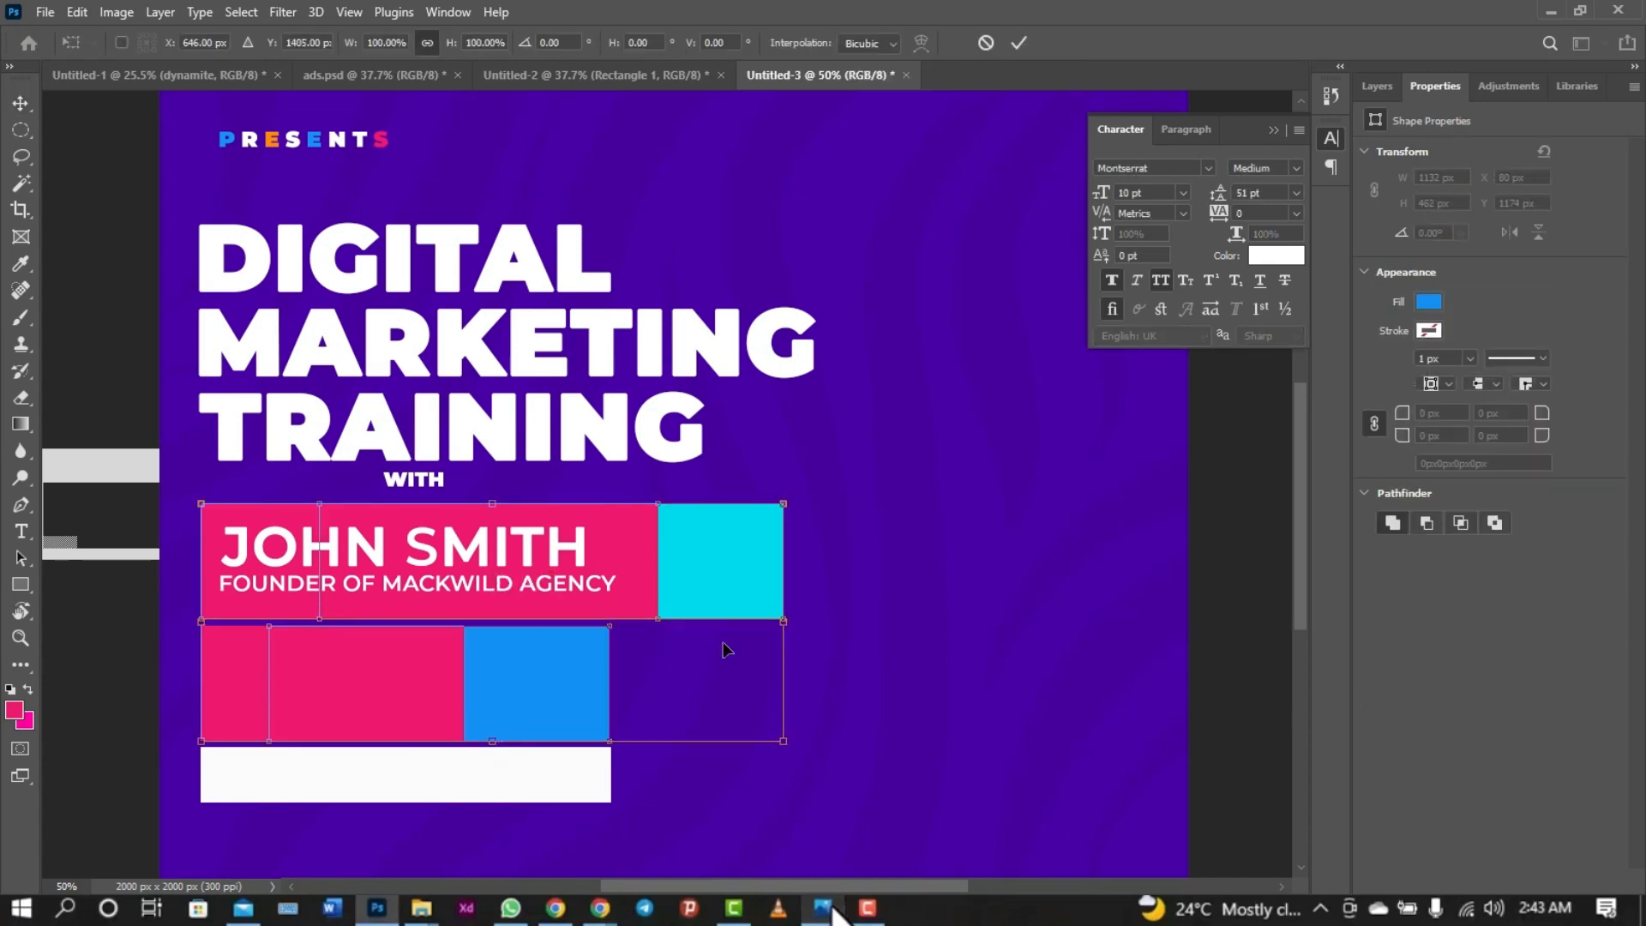
{"action": "left_click", "coordinate": [987, 43]}
- Scale both rows of coloured bars together to 89.18% of their height, keeping their upper edge and width fixed
{"action": "left_click_drag", "start_coordinate": [831, 600], "coordinate": [409, 692]}
{"action": "key", "text": "ctrl+t"}
{"action": "left_click_drag", "start_coordinate": [494, 741], "coordinate": [495, 716]}
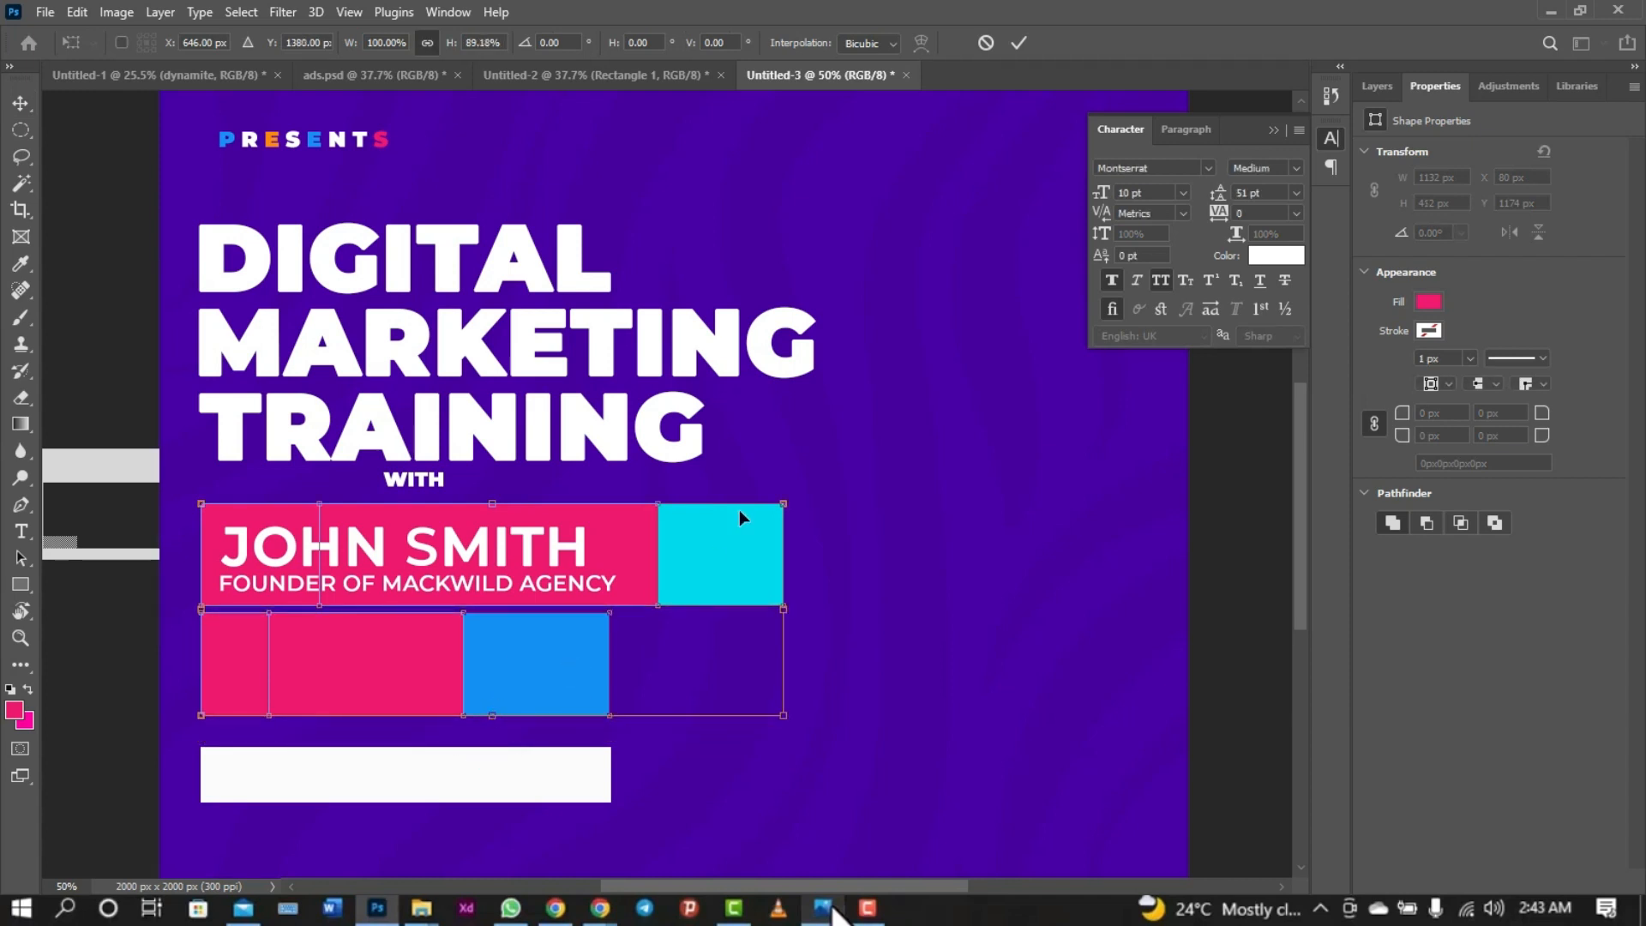
{"action": "left_click", "coordinate": [1020, 41]}
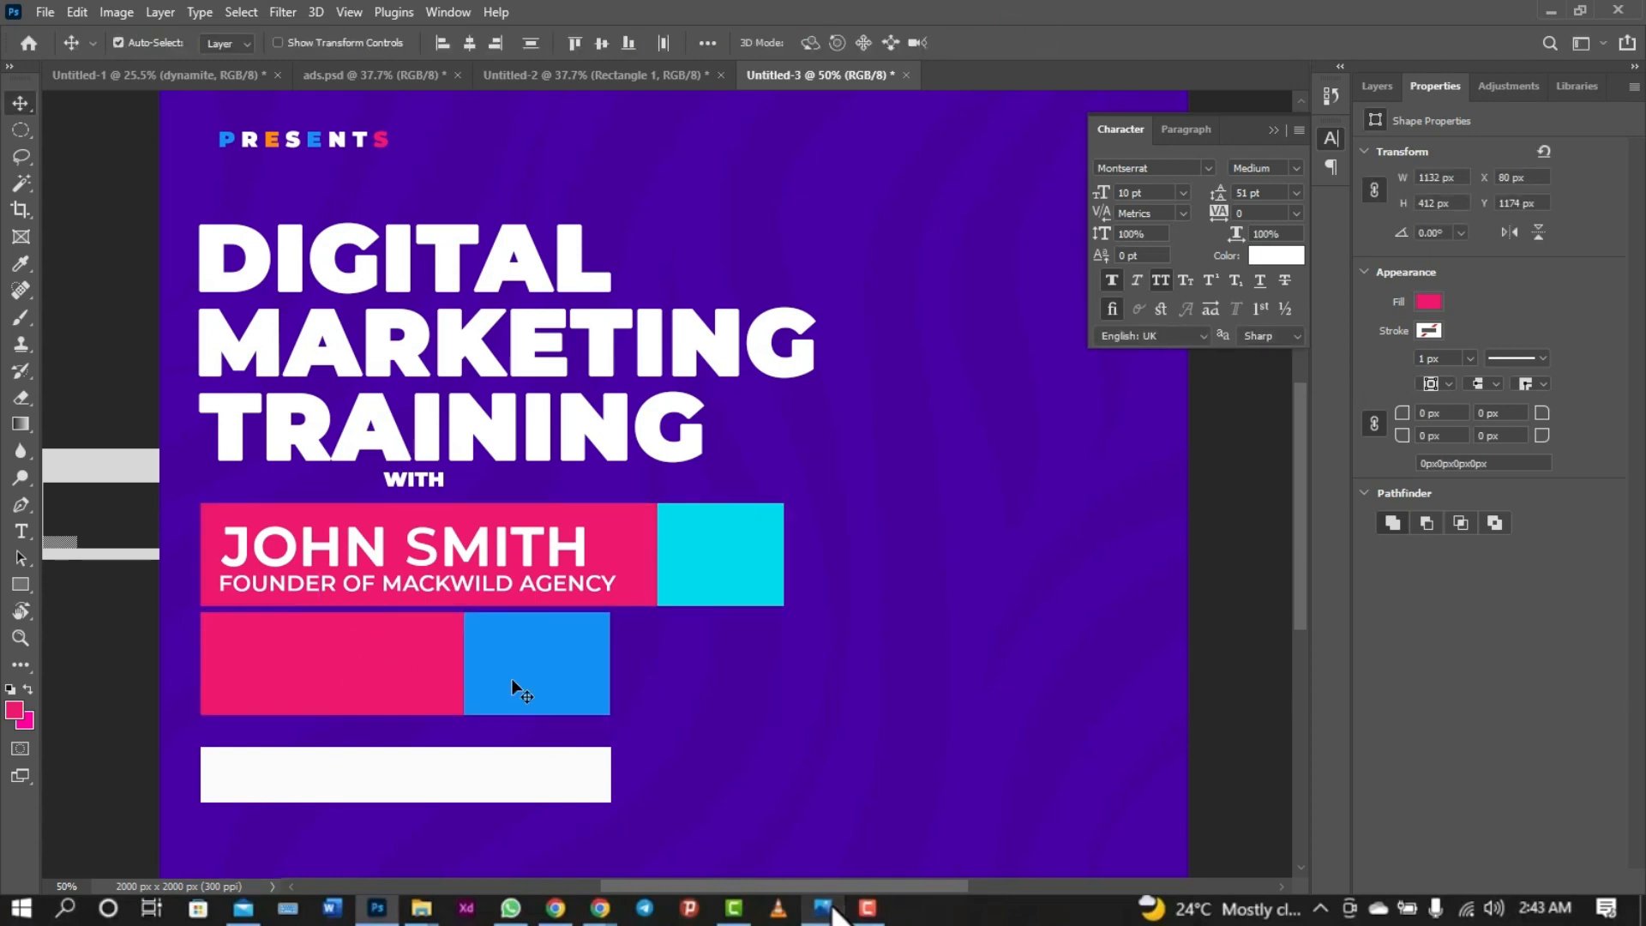
- Try filling all the selected coloured bars with the logo's orange, ff8a00, undo it and clear the selection
{"action": "key", "text": "ctrl+0"}
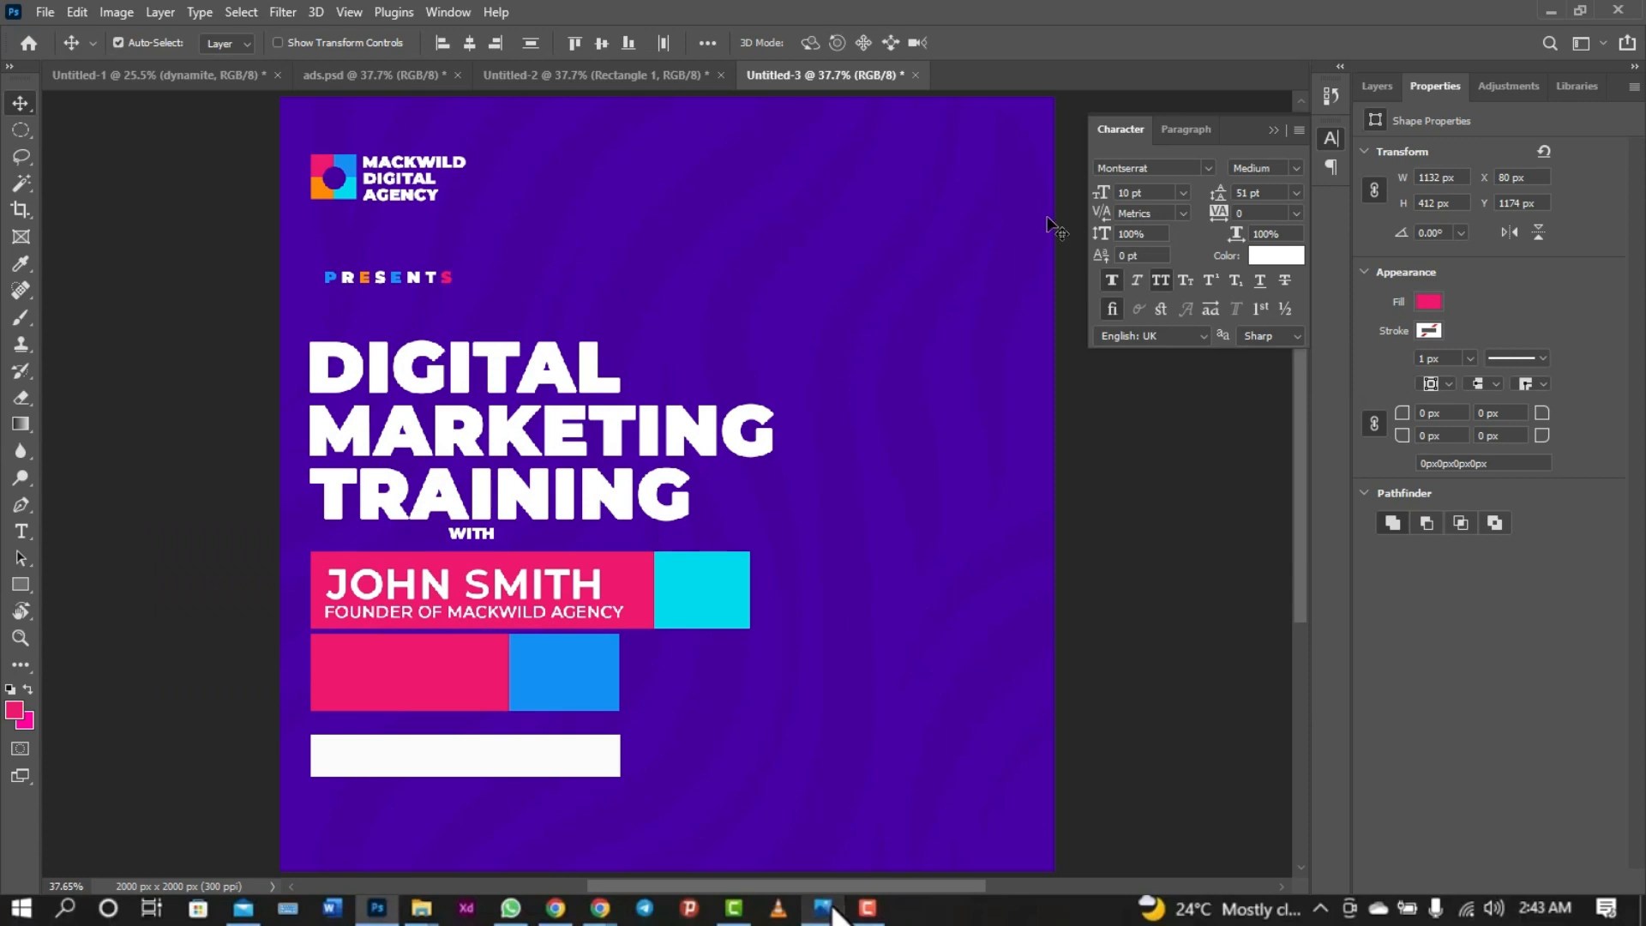
{"action": "left_click", "coordinate": [1428, 301]}
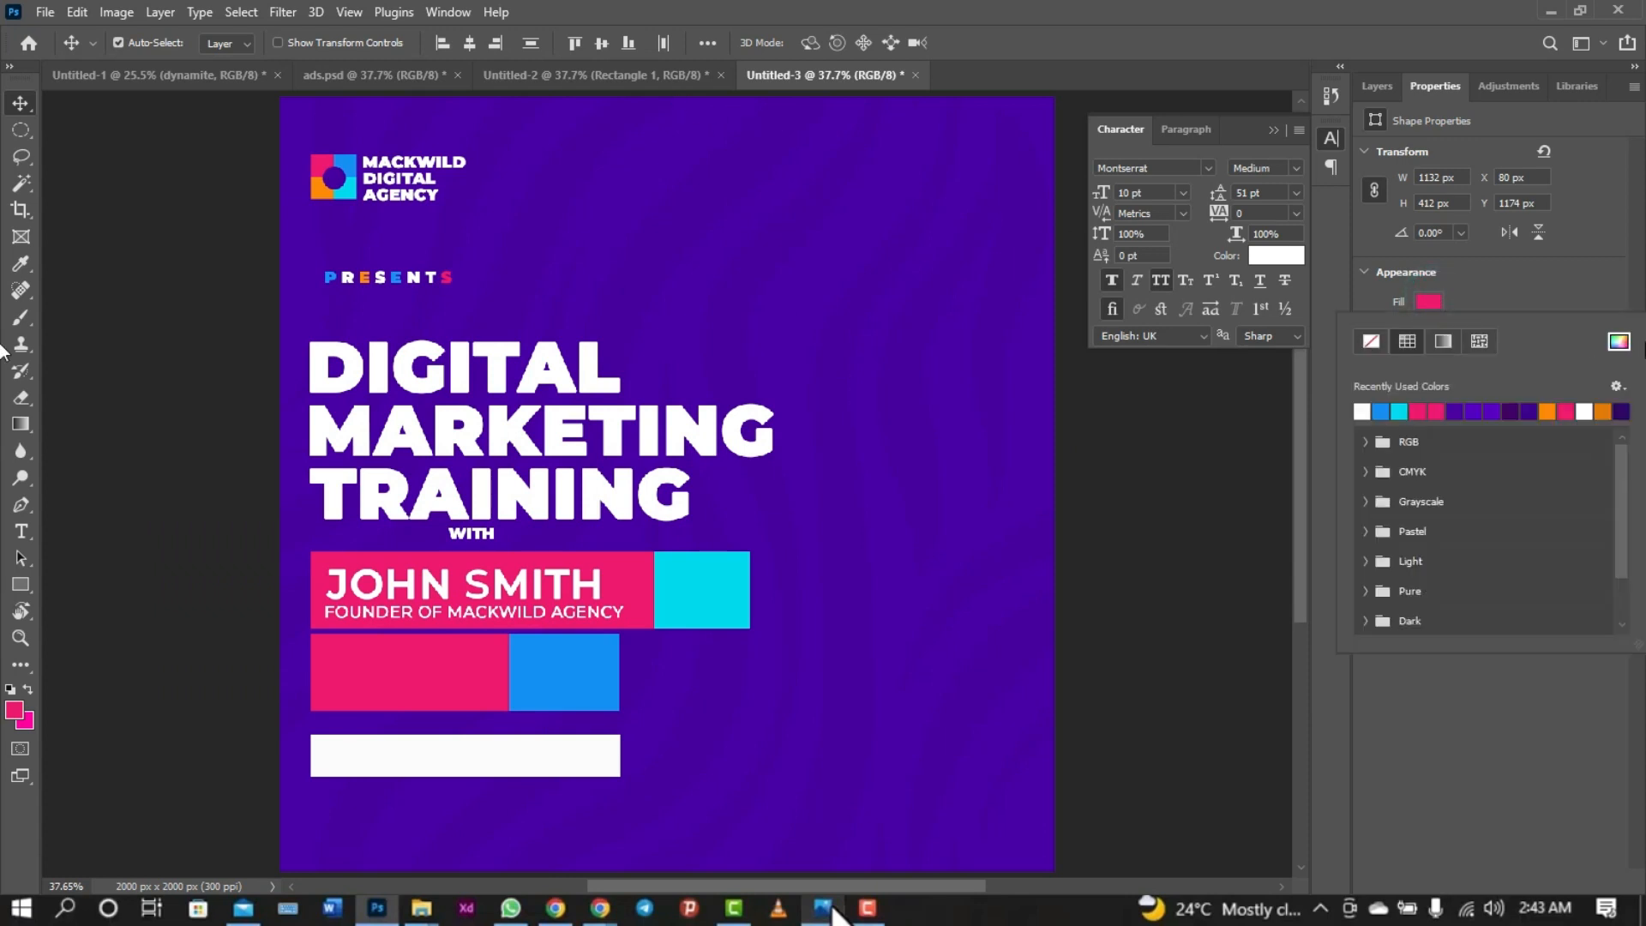
{"action": "left_click", "coordinate": [1619, 342]}
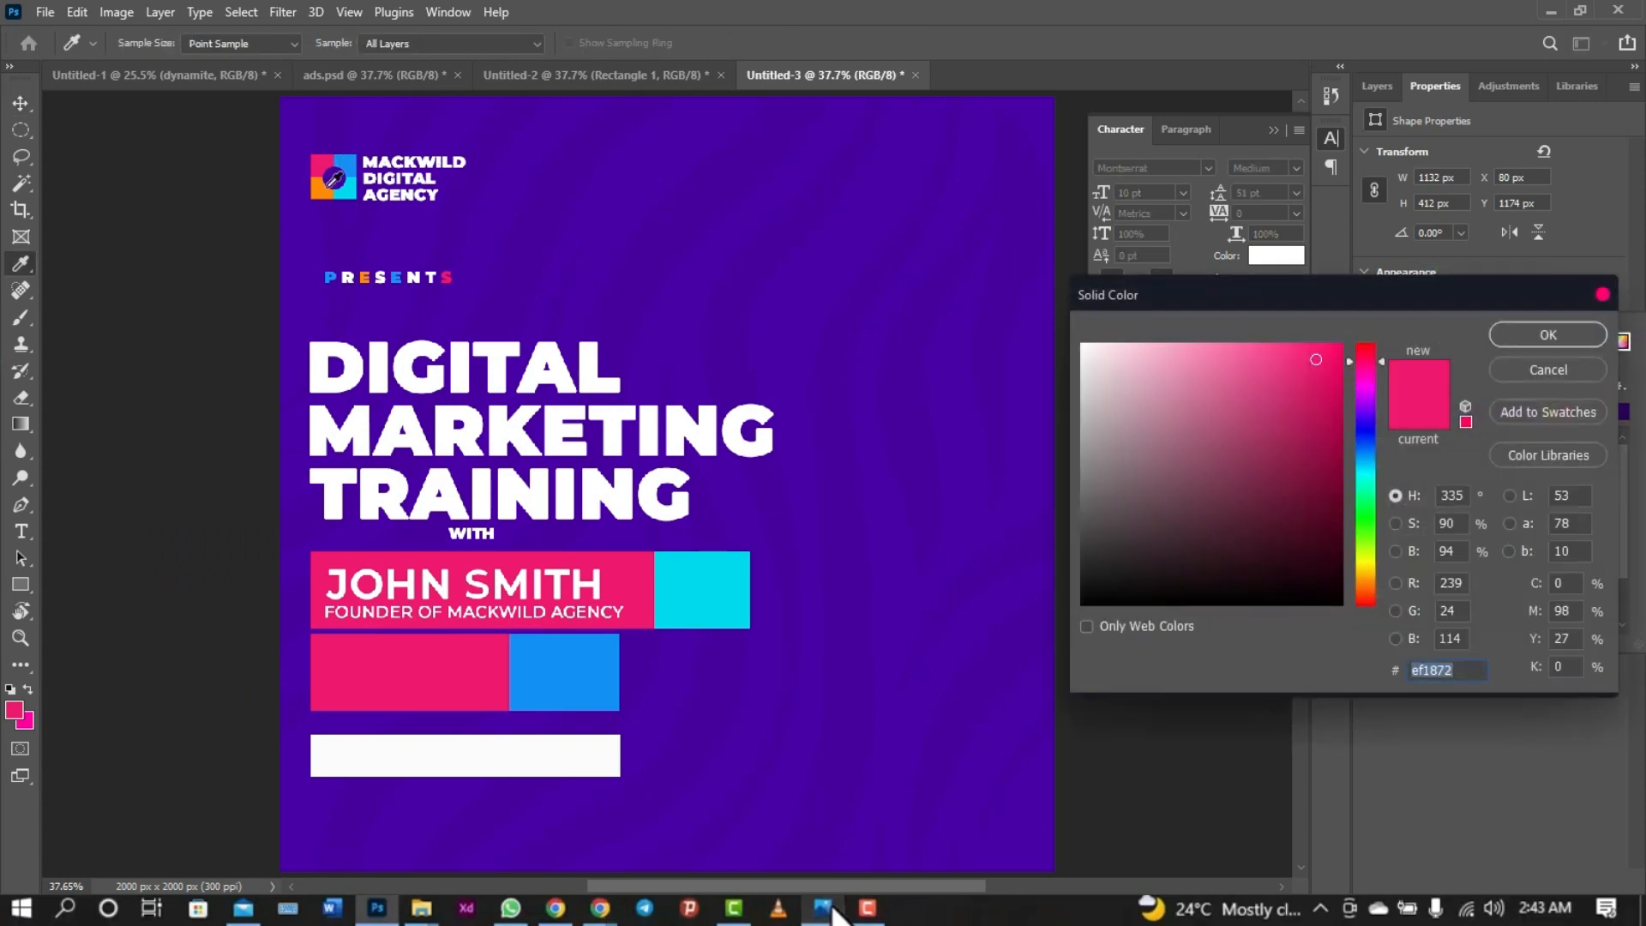
{"action": "left_click", "coordinate": [321, 194]}
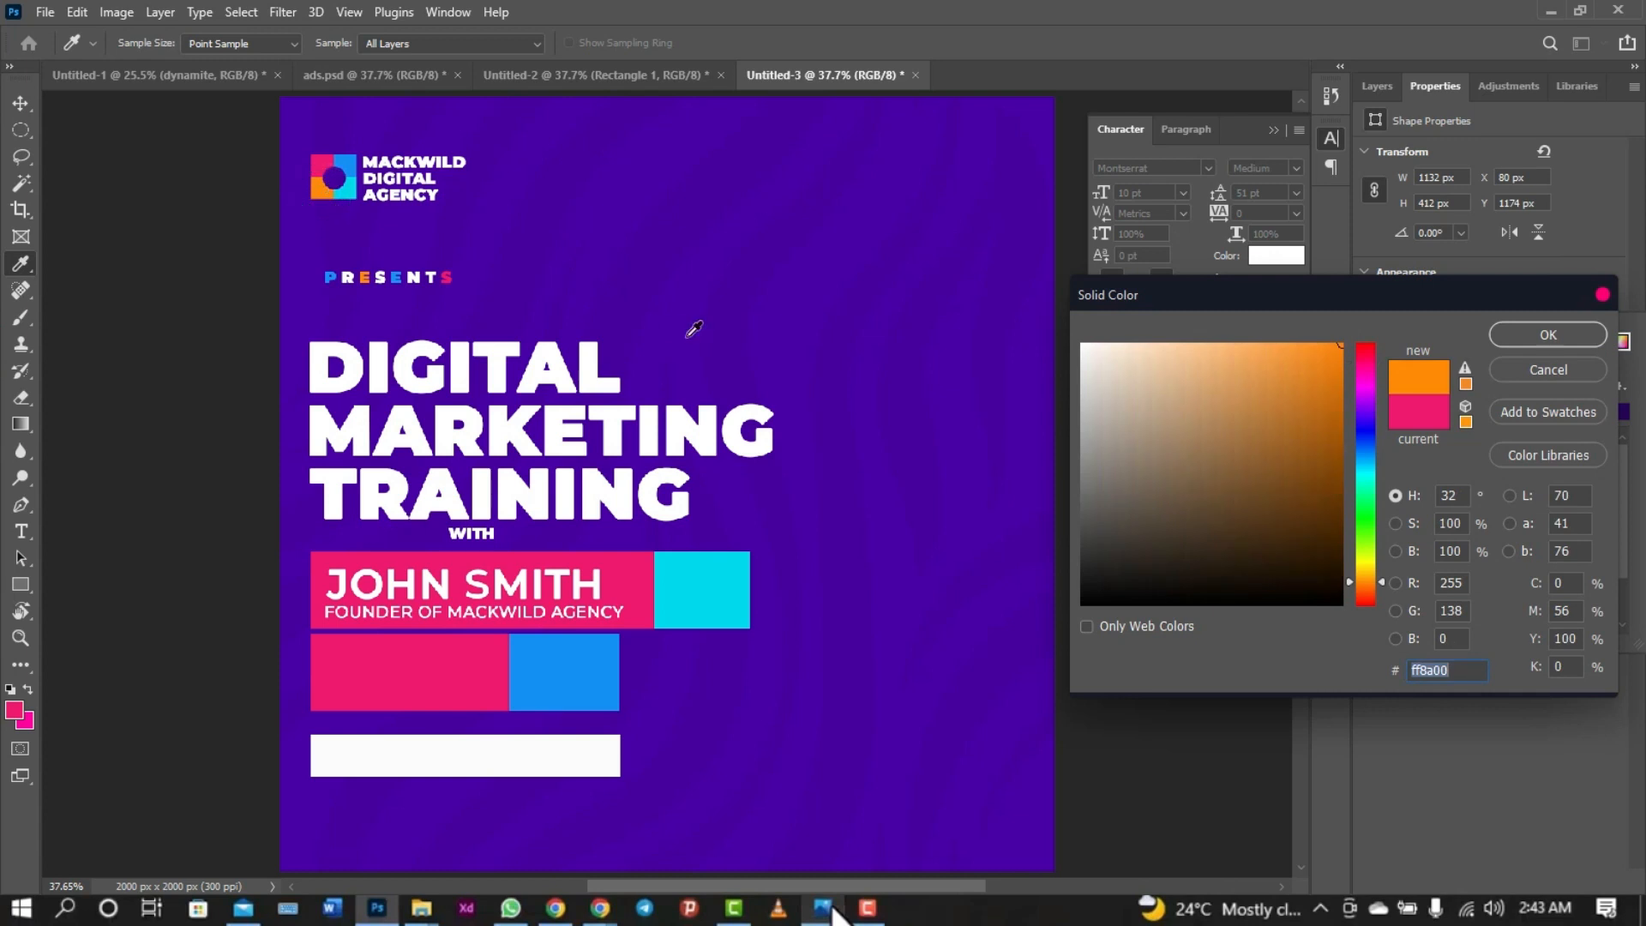
{"action": "left_click", "coordinate": [1583, 337]}
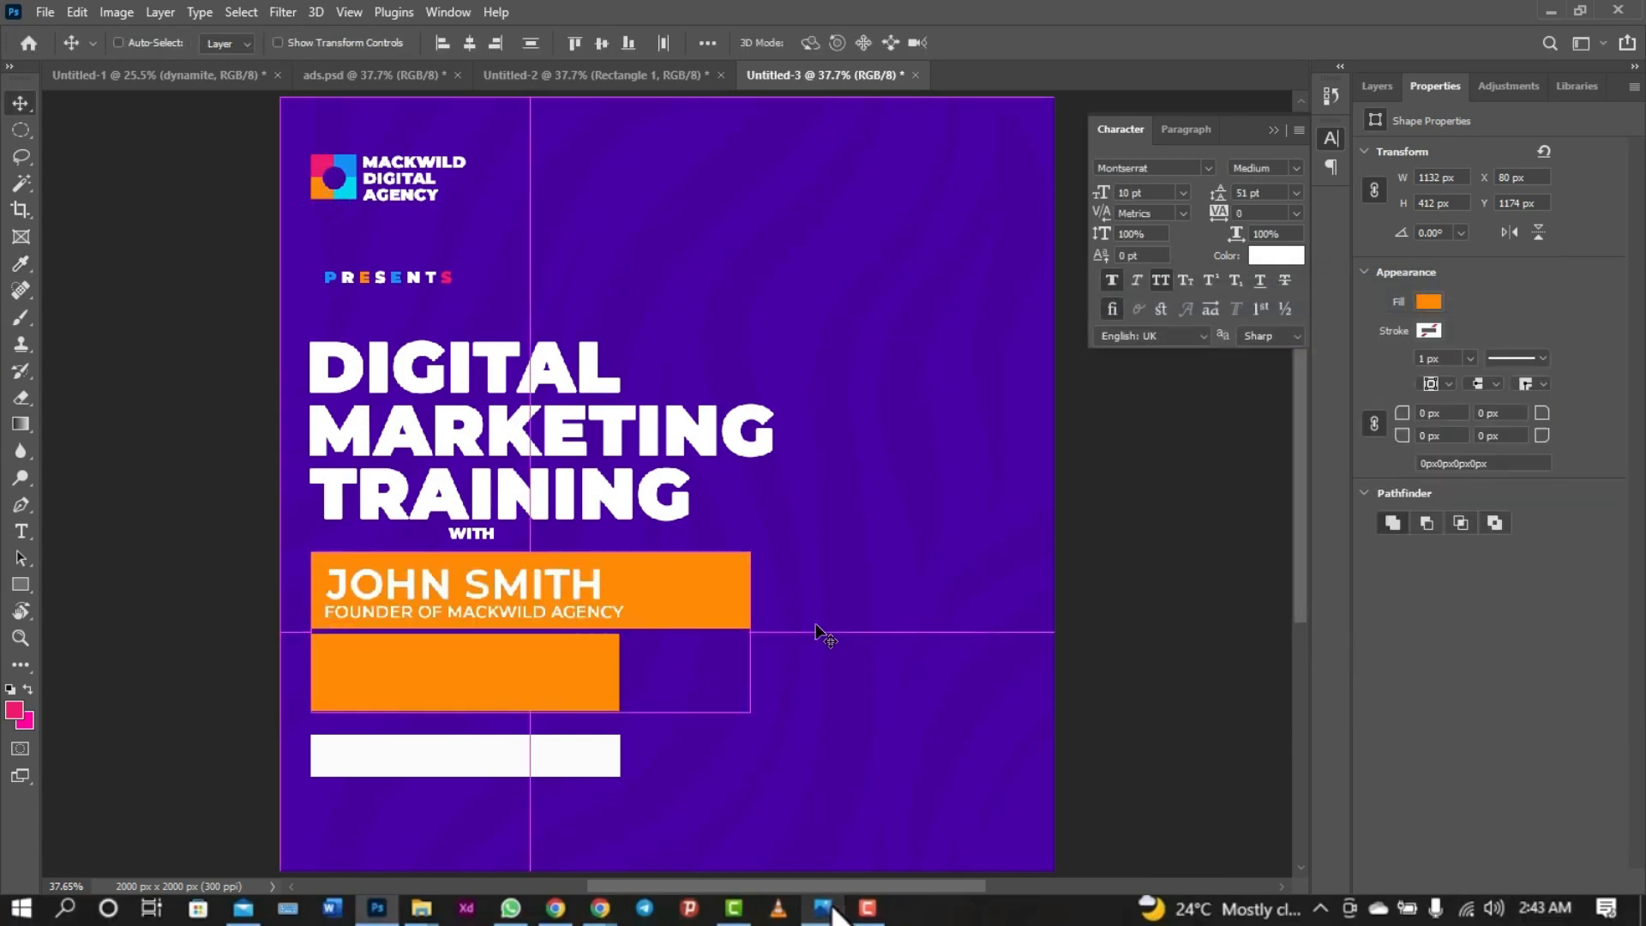
{"action": "key", "text": "ctrl+z"}
{"action": "left_click", "coordinate": [828, 685], "text": "ctrl"}
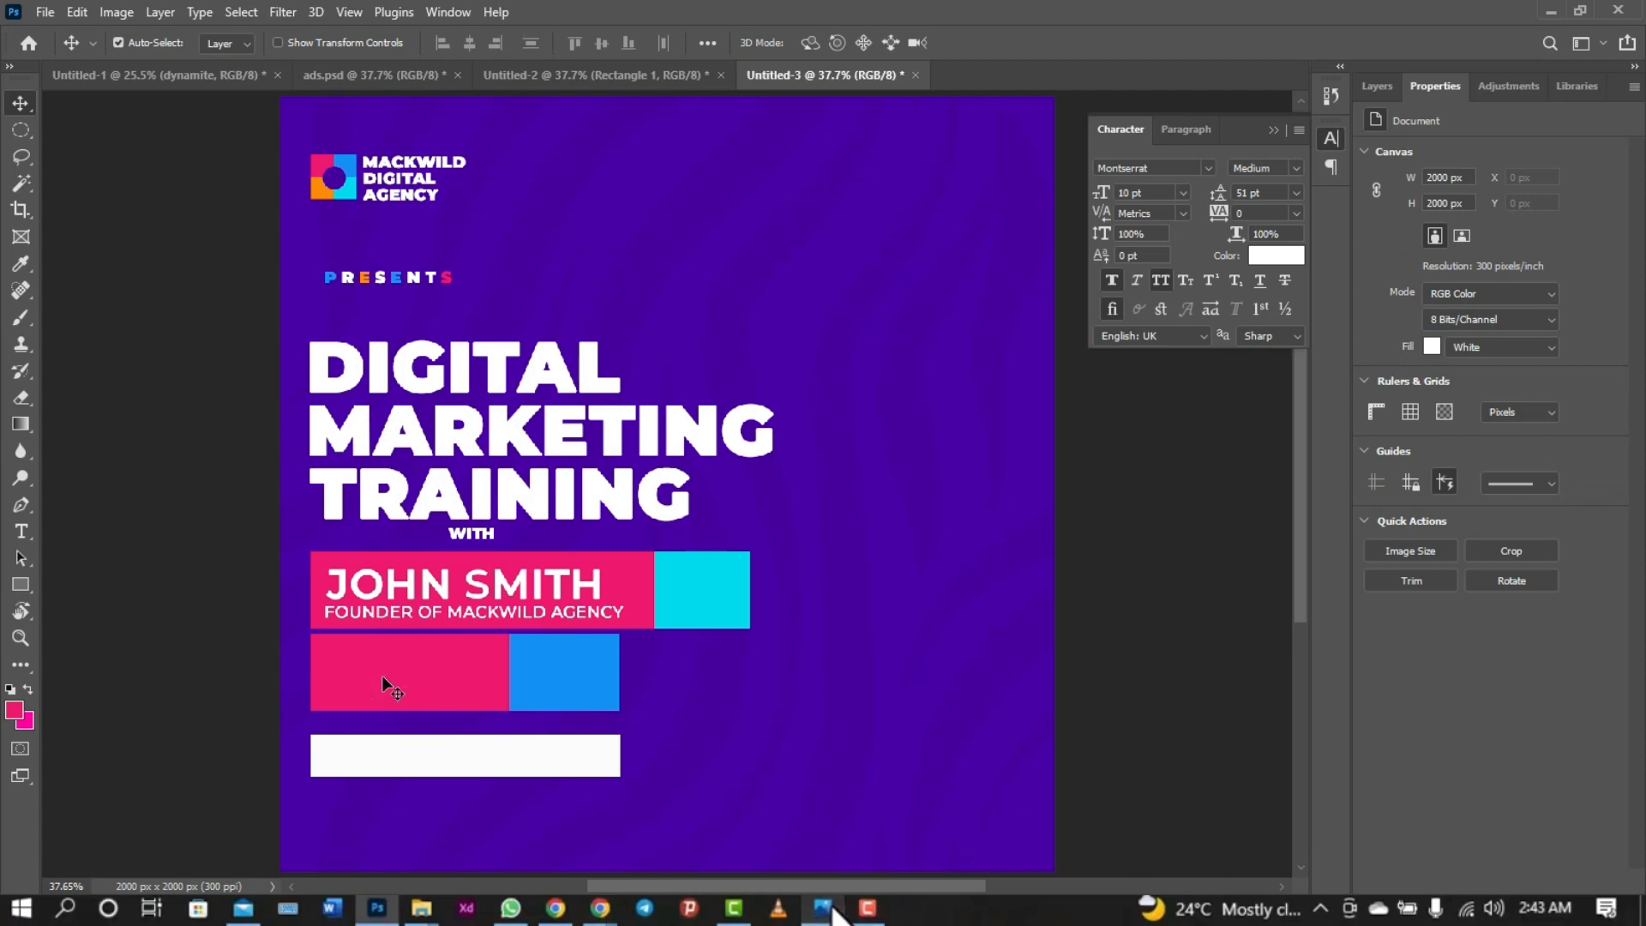
- Fill only the pink block of the second bar row with the recently sampled orange
{"action": "left_click", "coordinate": [383, 675]}
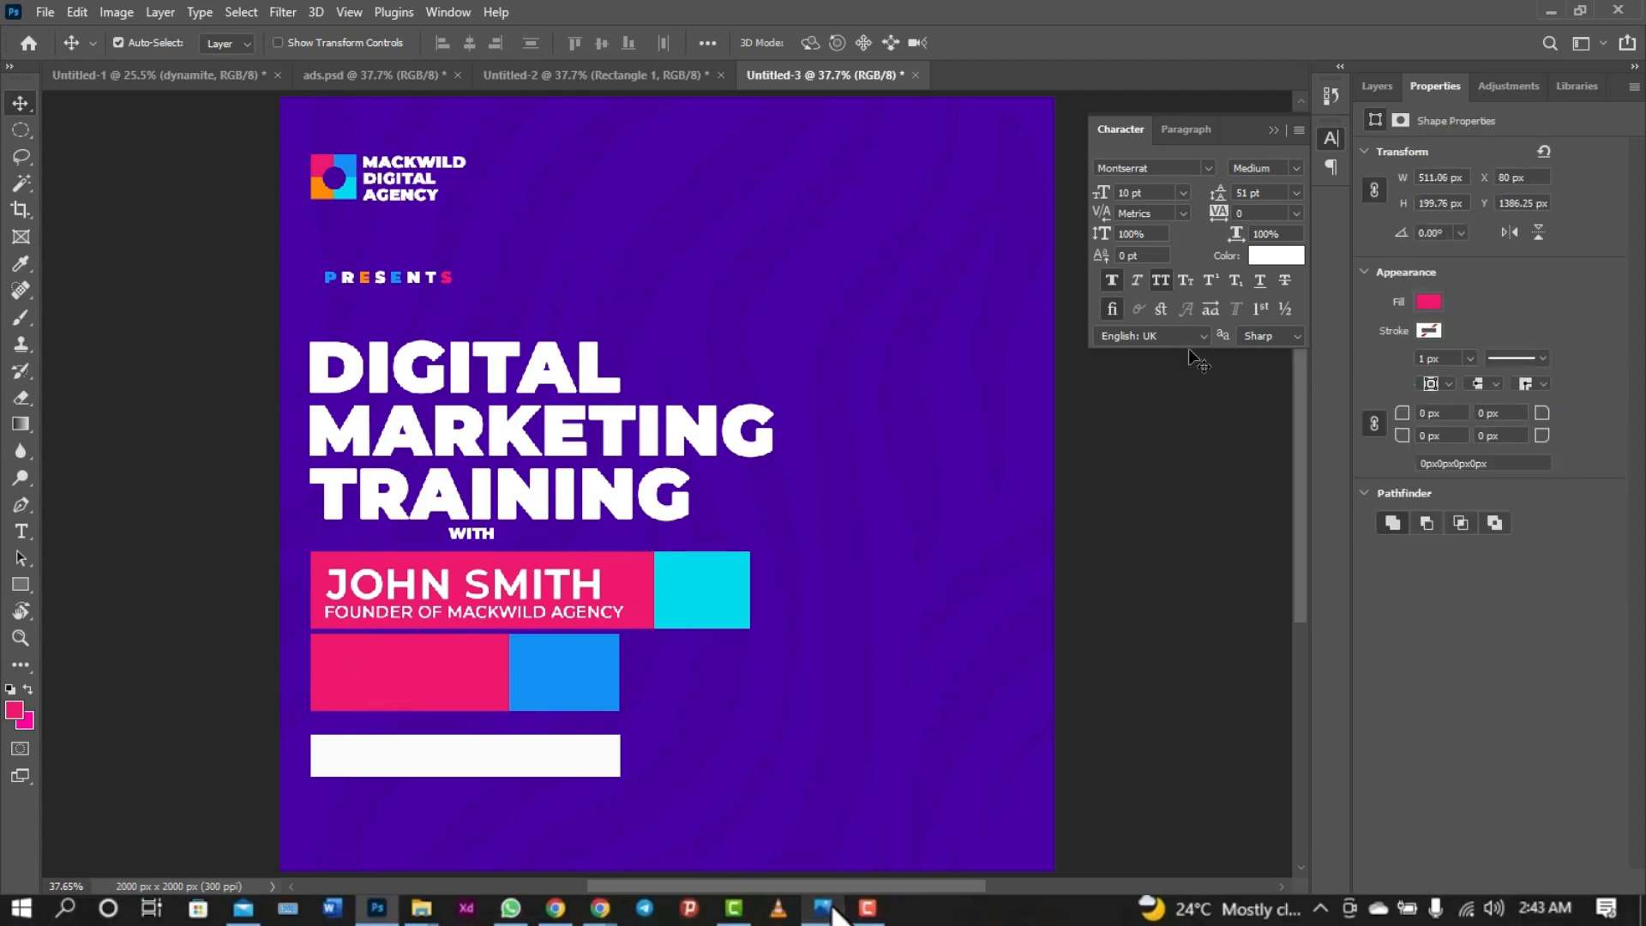
{"action": "left_click", "coordinate": [1428, 300]}
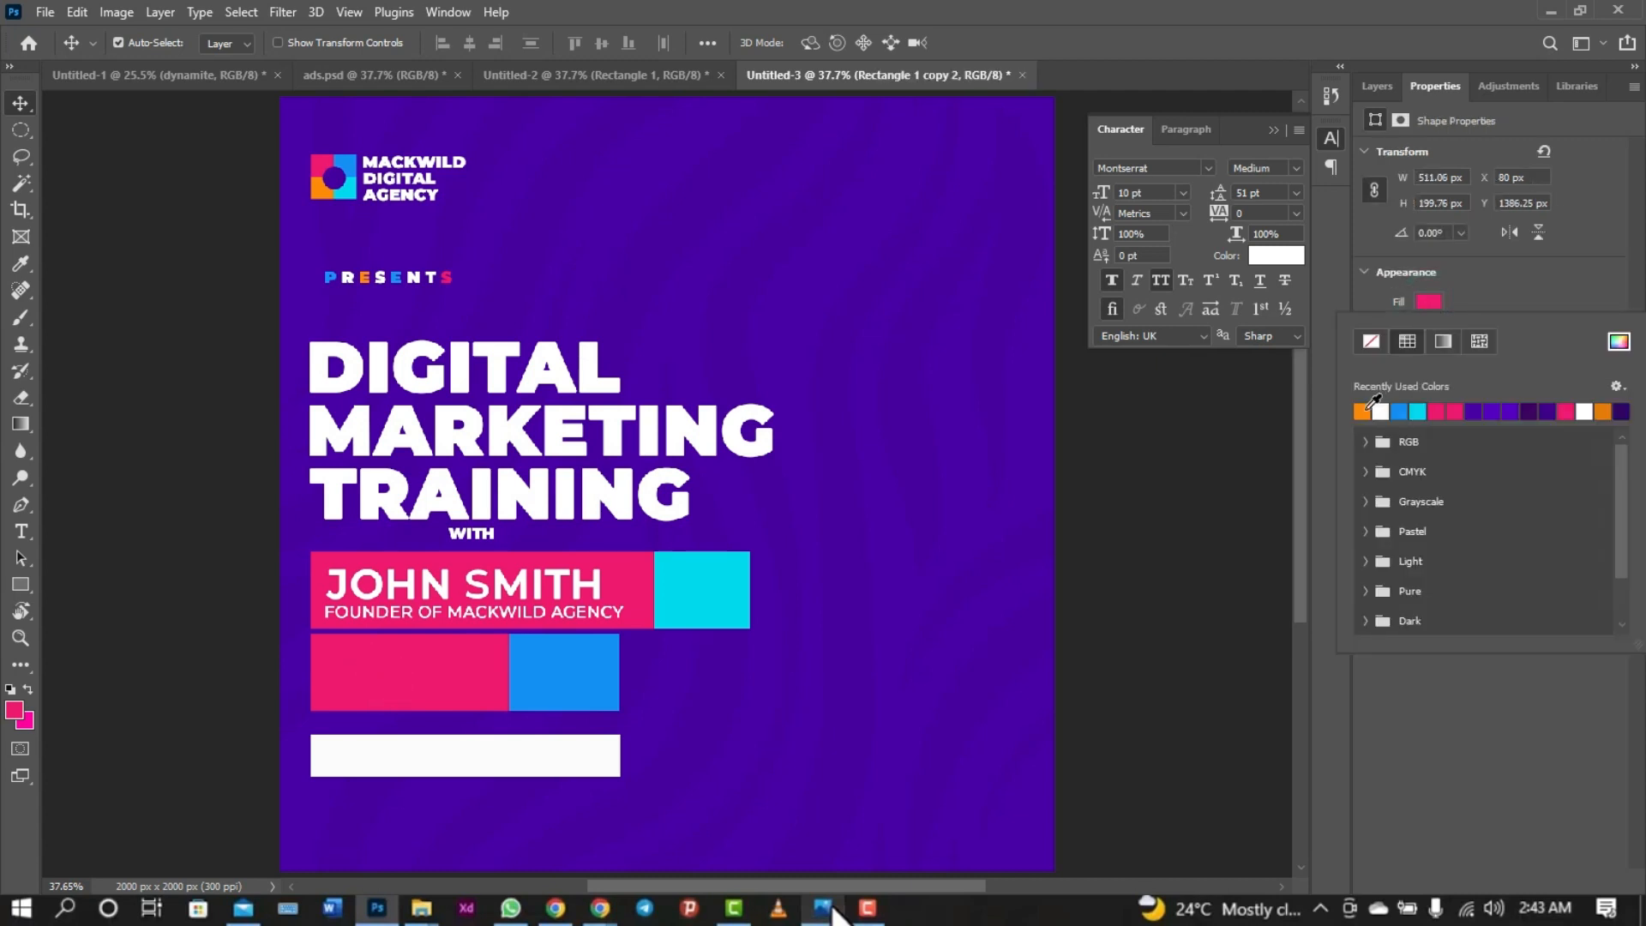
{"action": "left_click", "coordinate": [1361, 412]}
{"action": "left_click", "coordinate": [910, 639]}
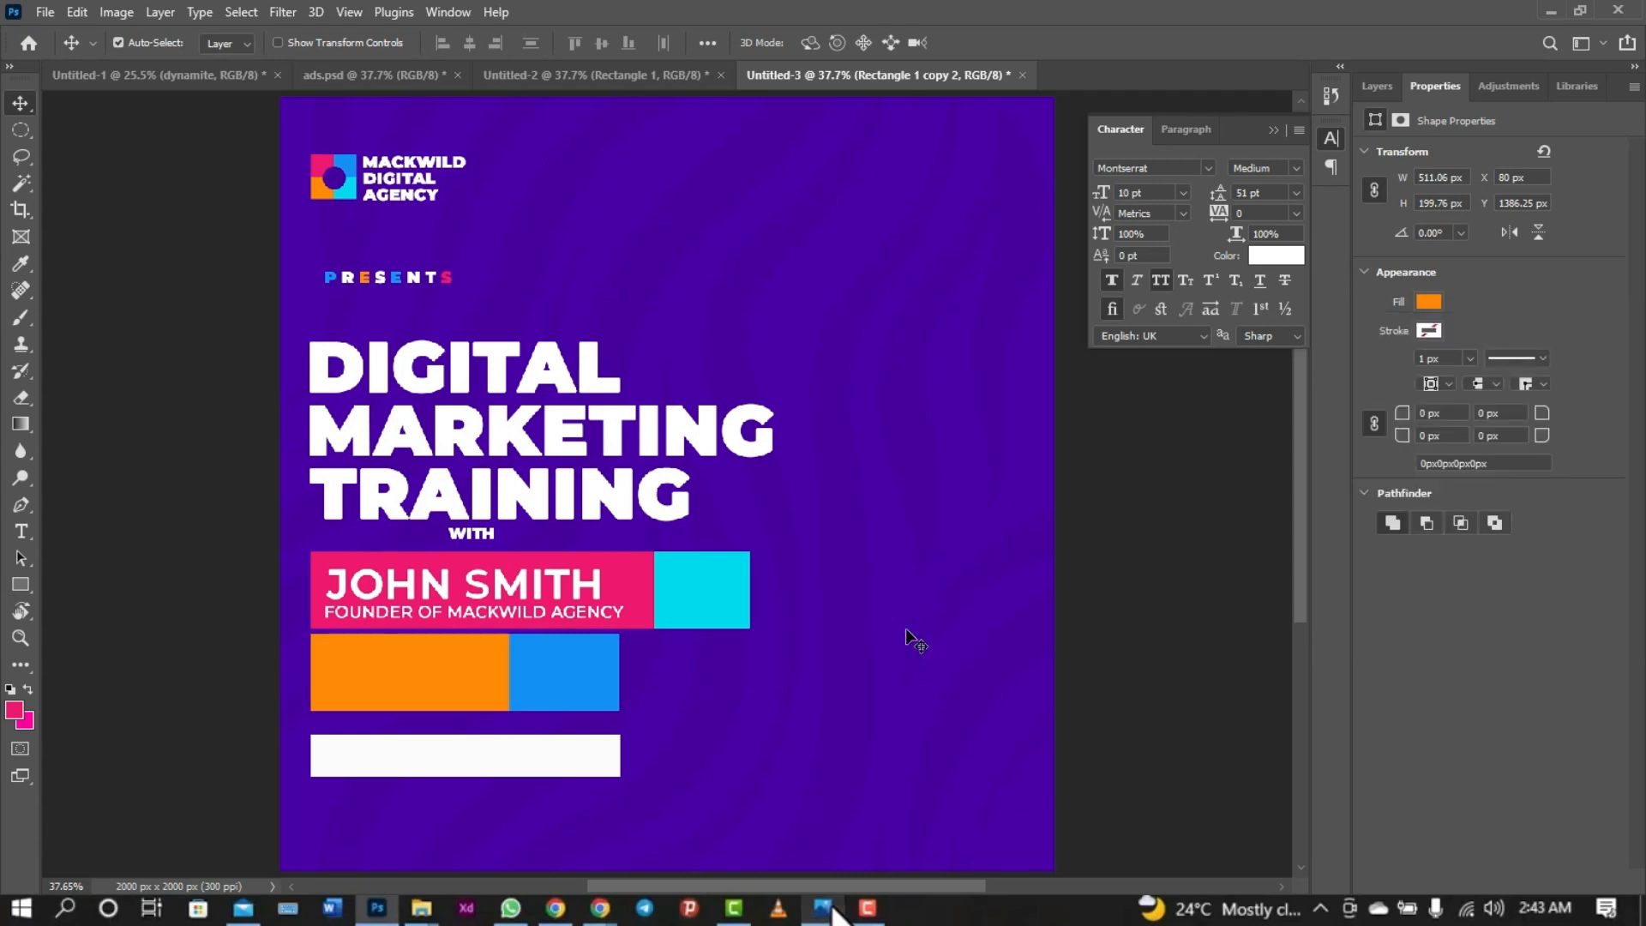
{"action": "left_click", "coordinate": [911, 639]}
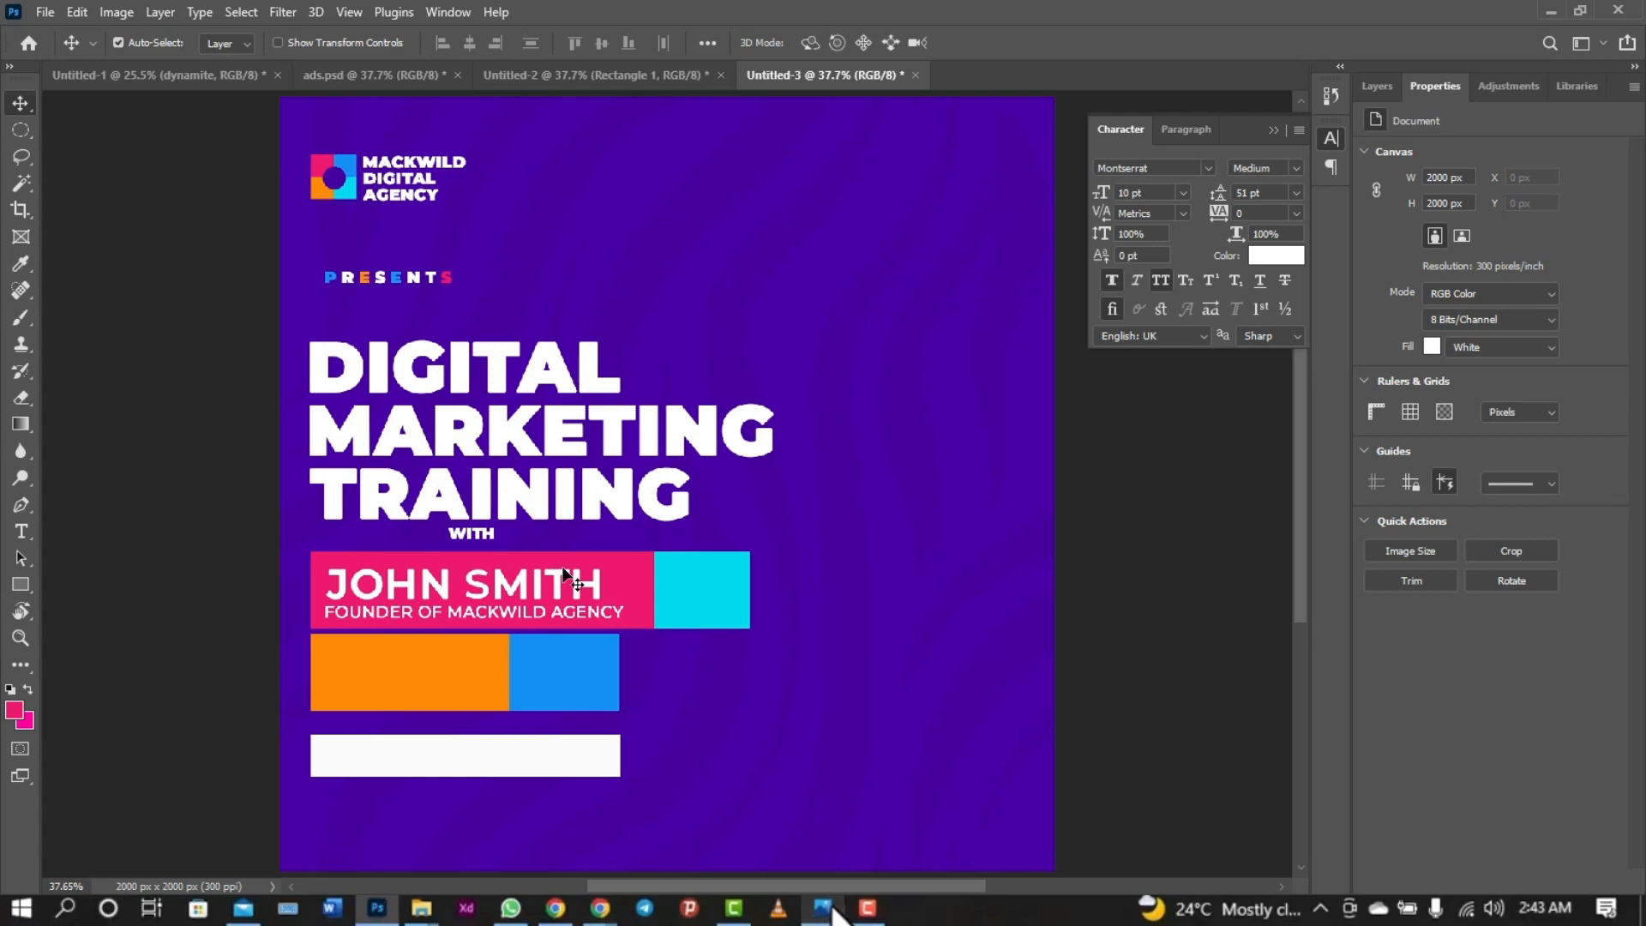
- Scale the speaker's name down proportionally to 93.70%, keeping its left edge in place
{"action": "left_click", "coordinate": [446, 592]}
{"action": "key", "text": "ctrl+t"}
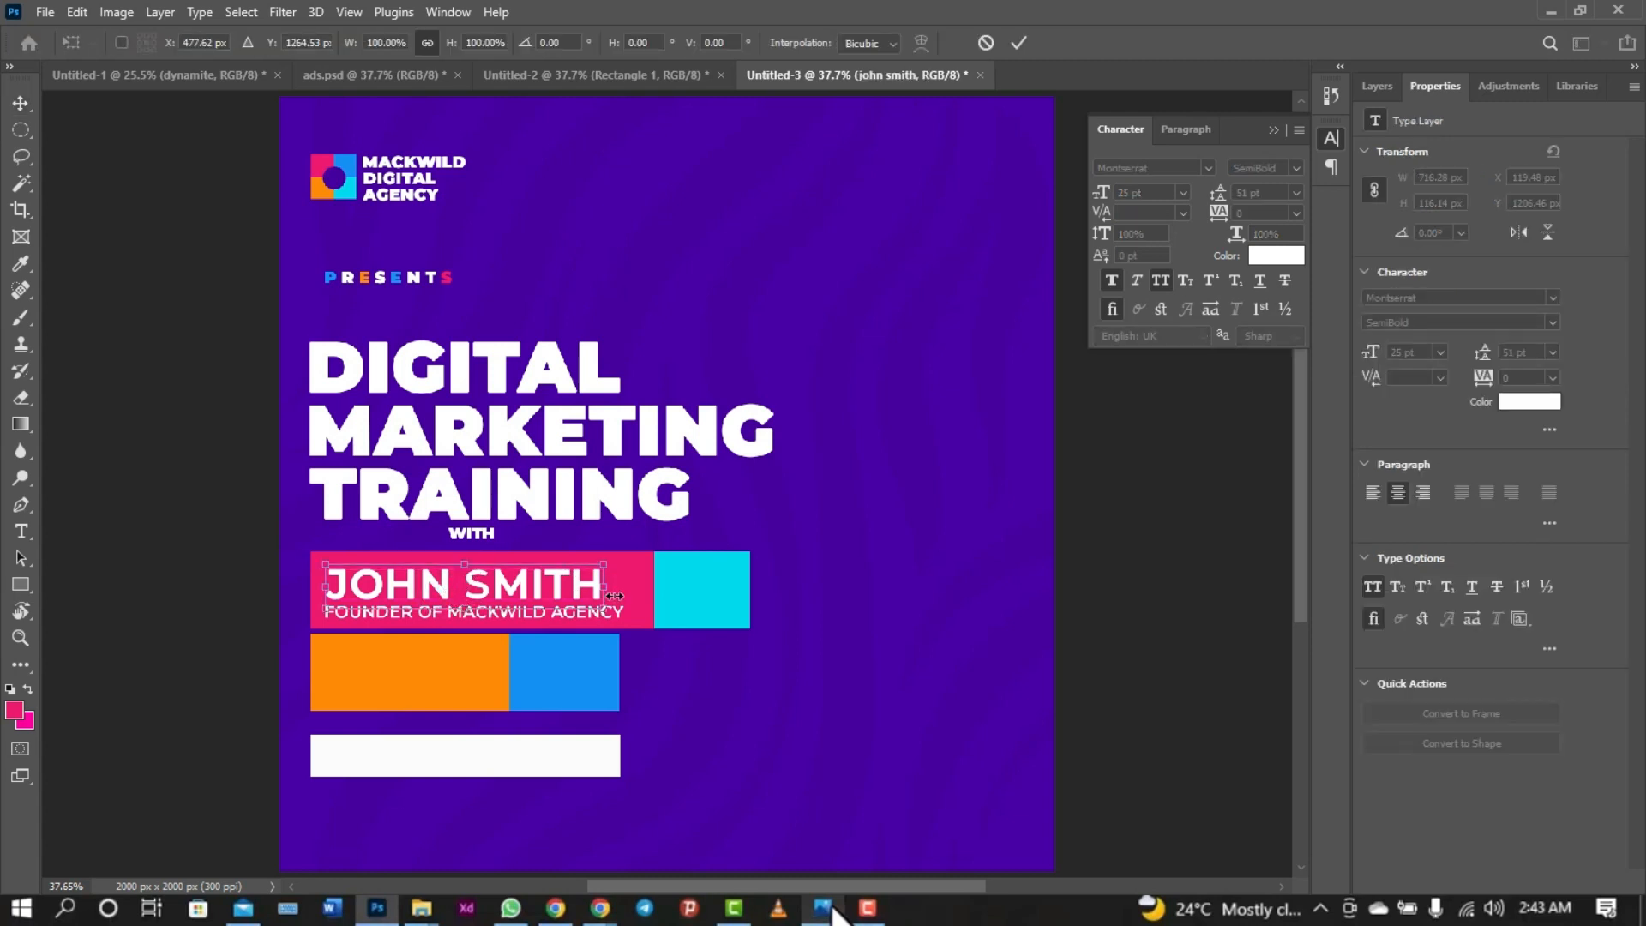
{"action": "left_click_drag", "start_coordinate": [602, 598], "coordinate": [584, 596]}
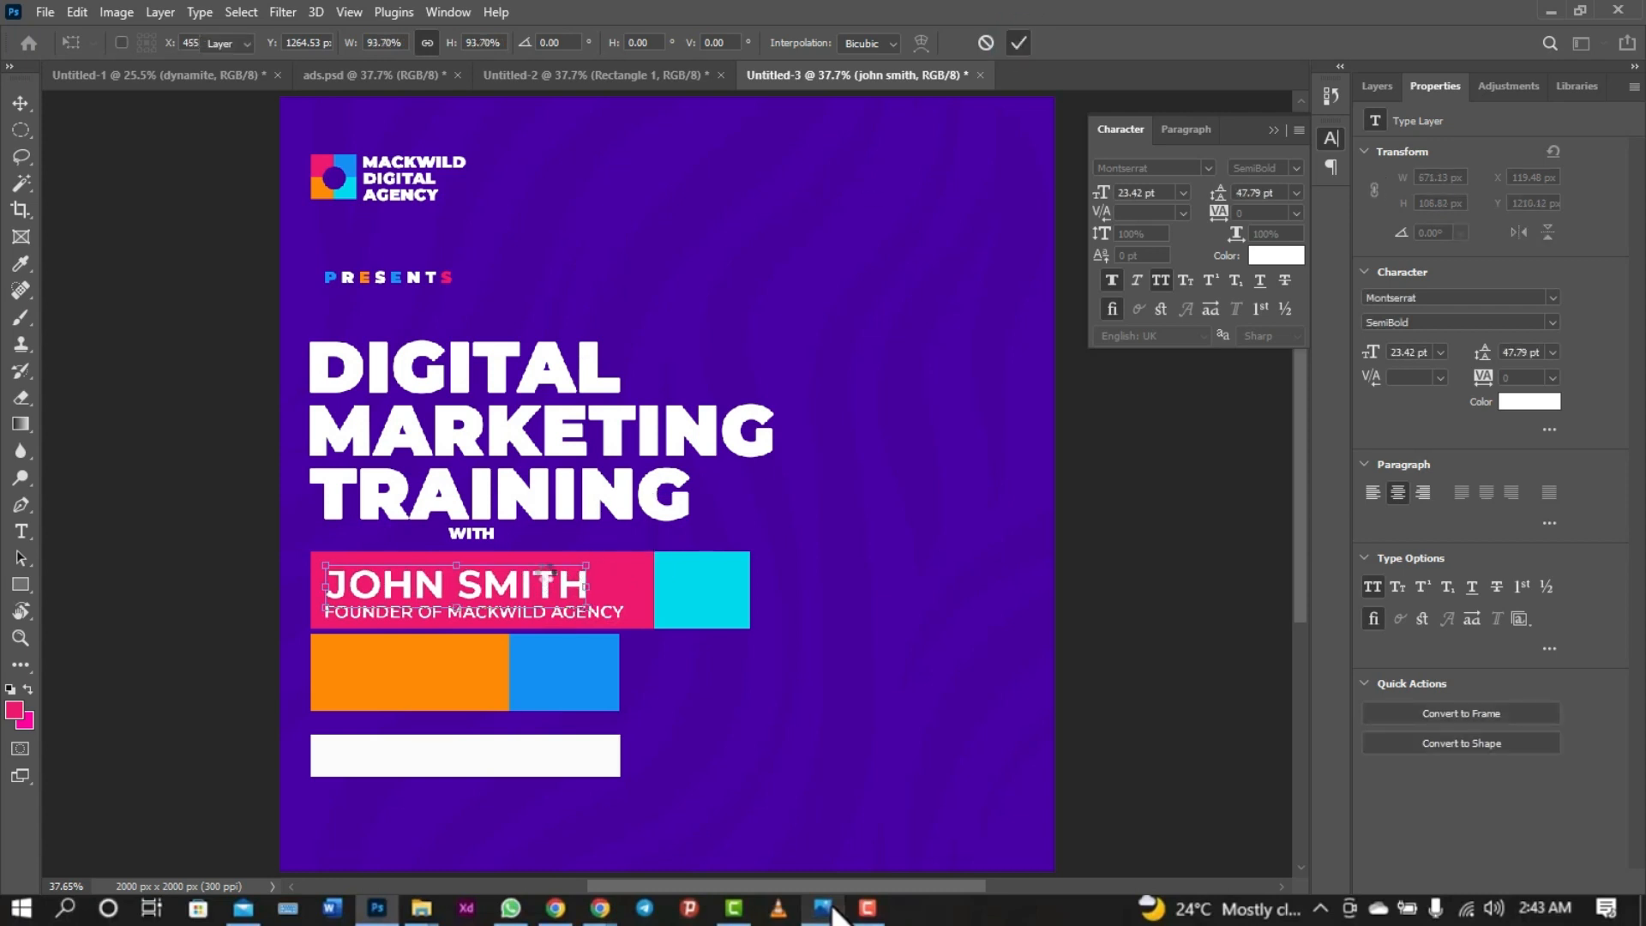
{"action": "key", "text": "Return"}
- Duplicate the speaker's name onto the orange bar and replace the copy's text with "JANUARY"
{"action": "left_click_drag", "start_coordinate": [544, 590], "coordinate": [532, 656], "text": "alt"}
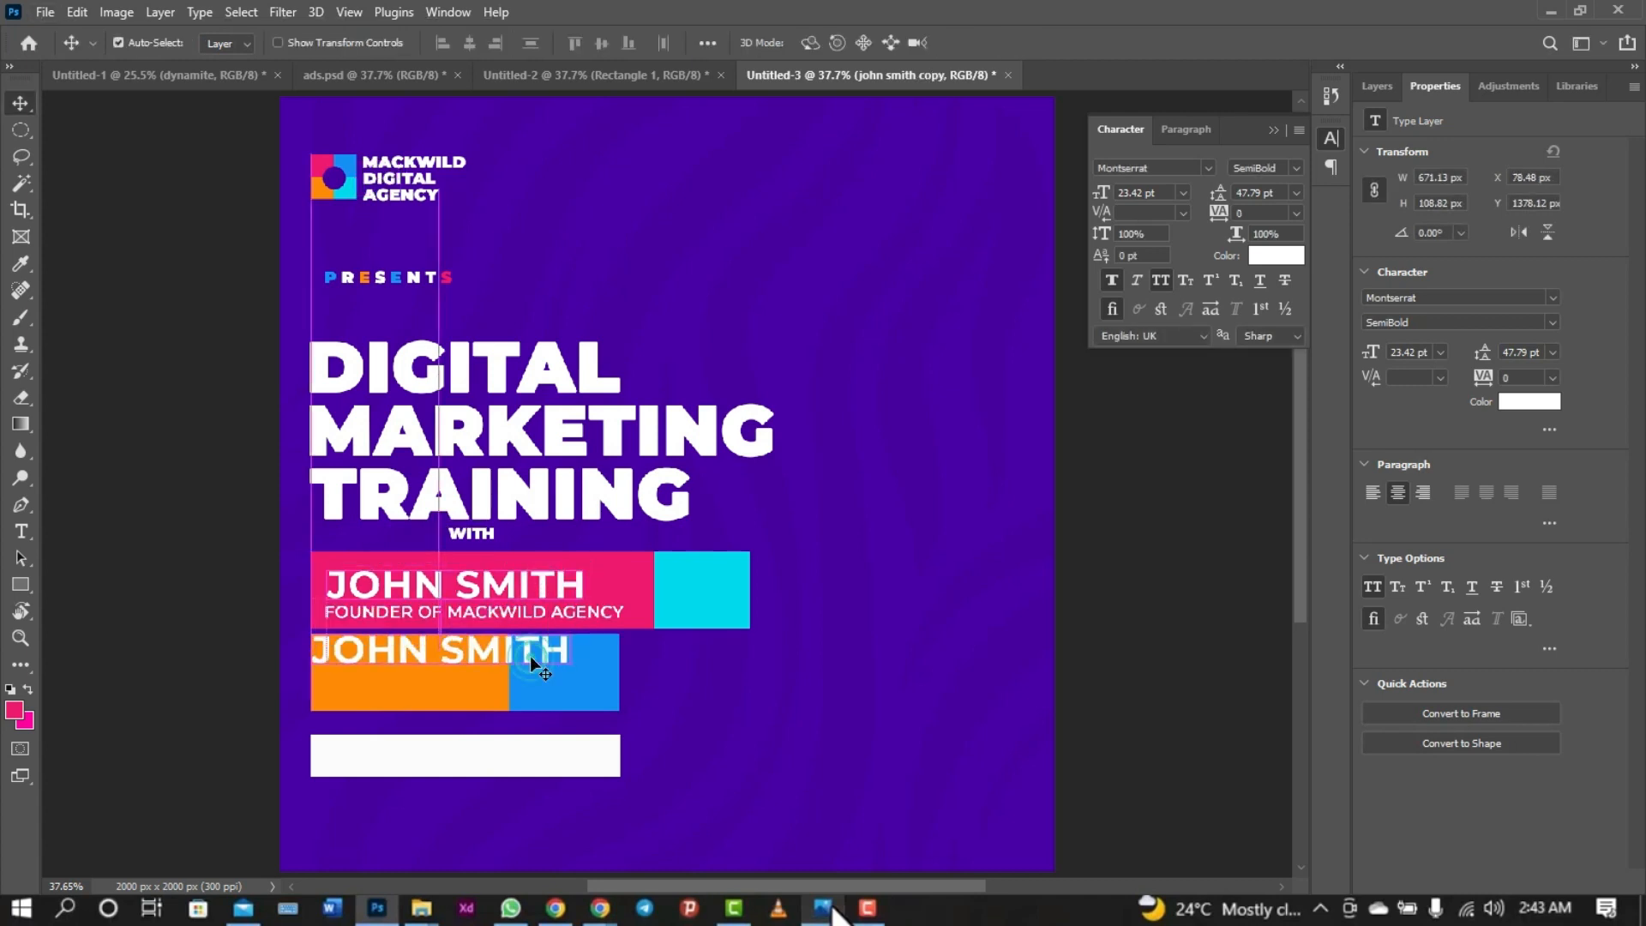
{"action": "double_click", "coordinate": [532, 654]}
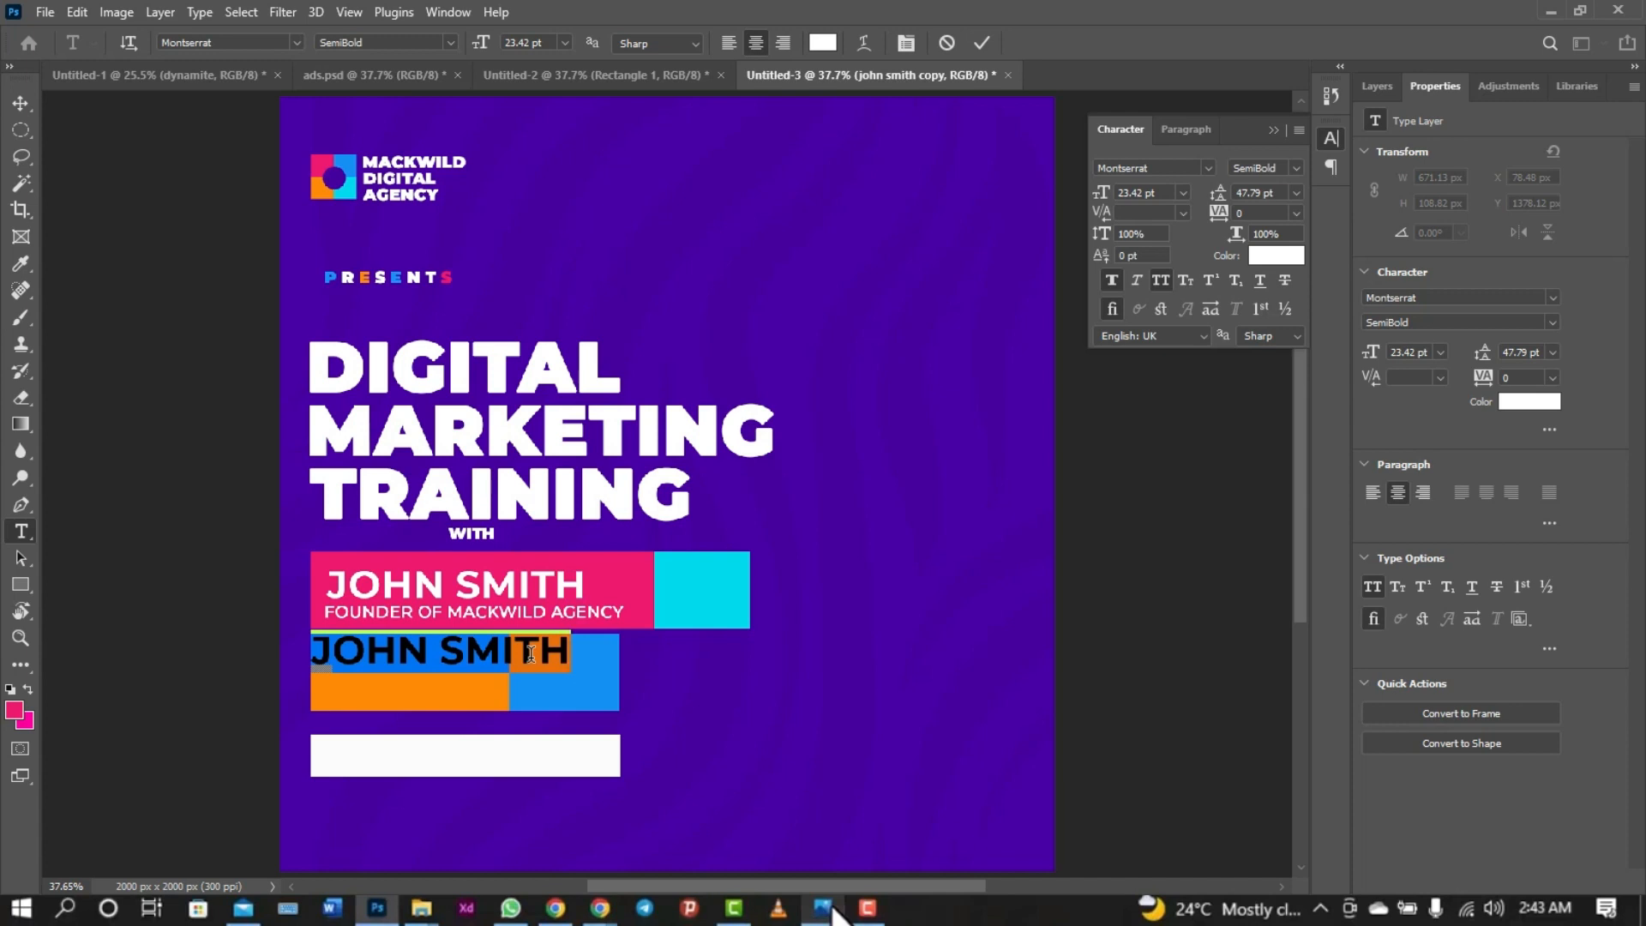
{"action": "type", "text": "JA"}
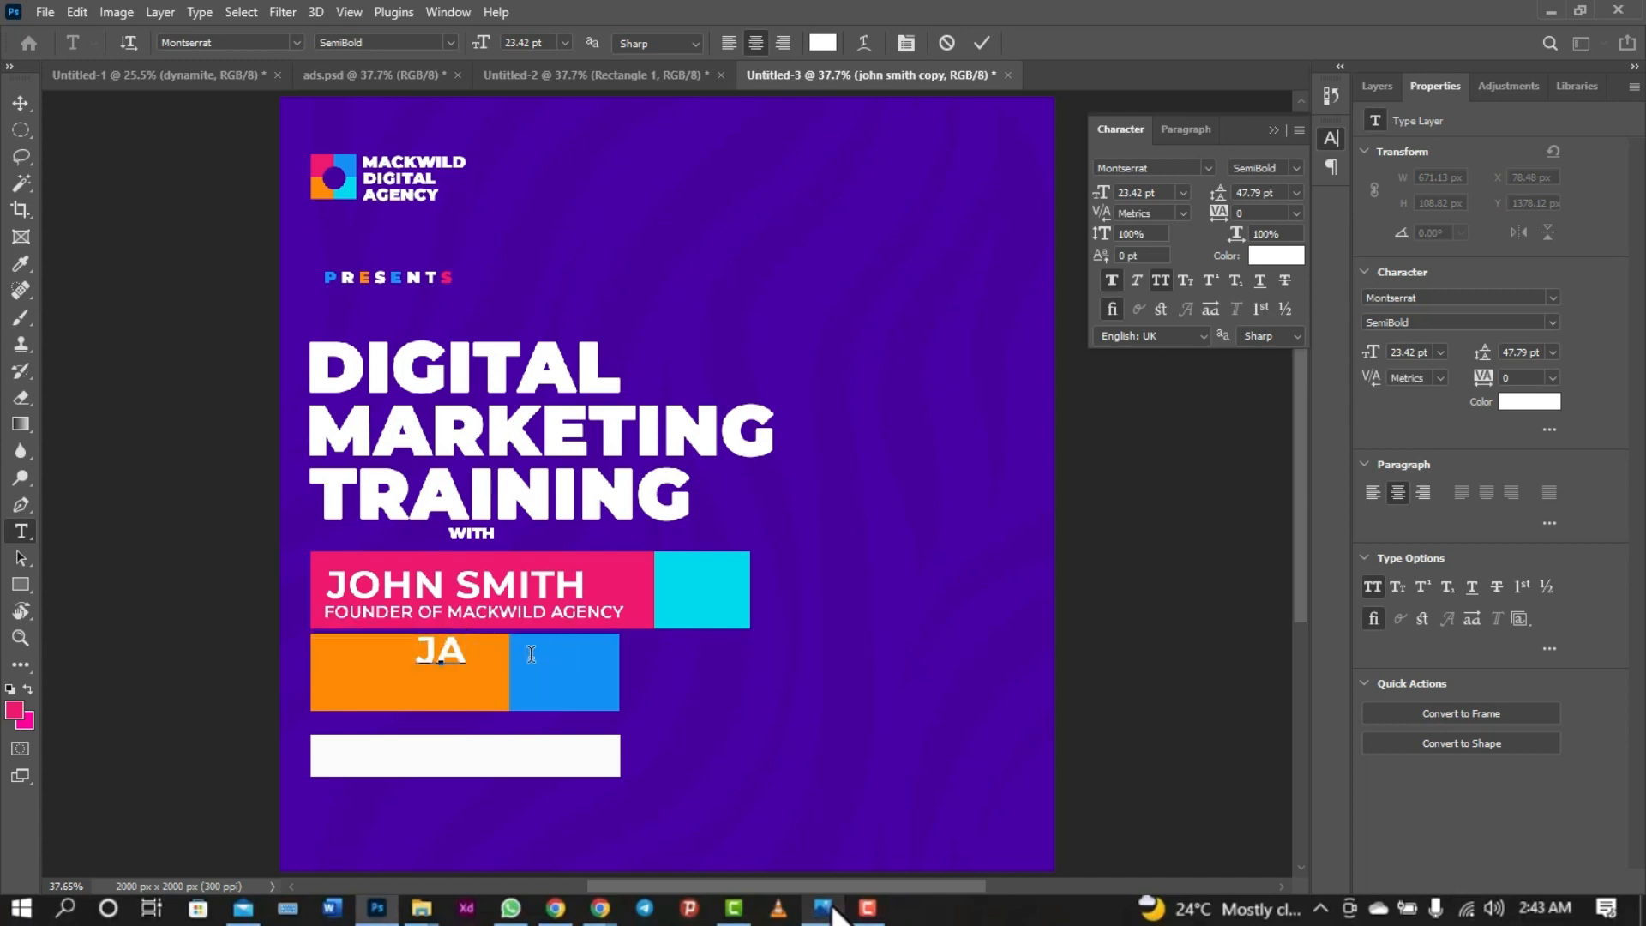
{"action": "type", "text": "NU"}
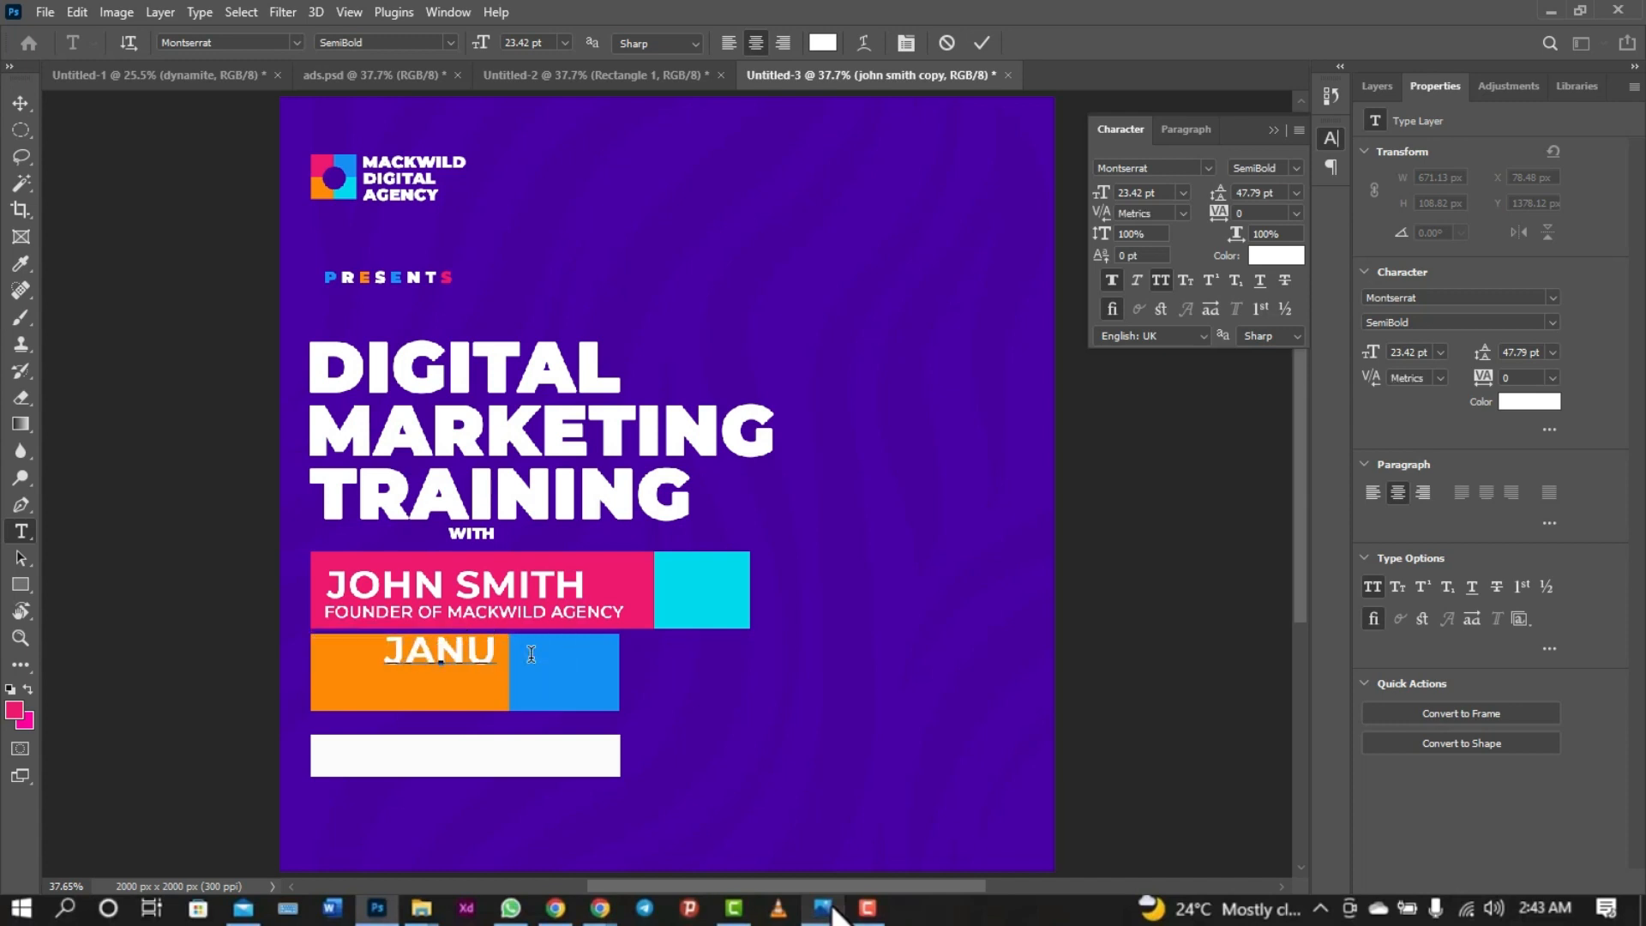
{"action": "type", "text": "ARY"}
- Set "JANUARY" to 19 pt and move it inside the orange block, left-aligned with the founder line
{"action": "key", "text": "ctrl+a"}
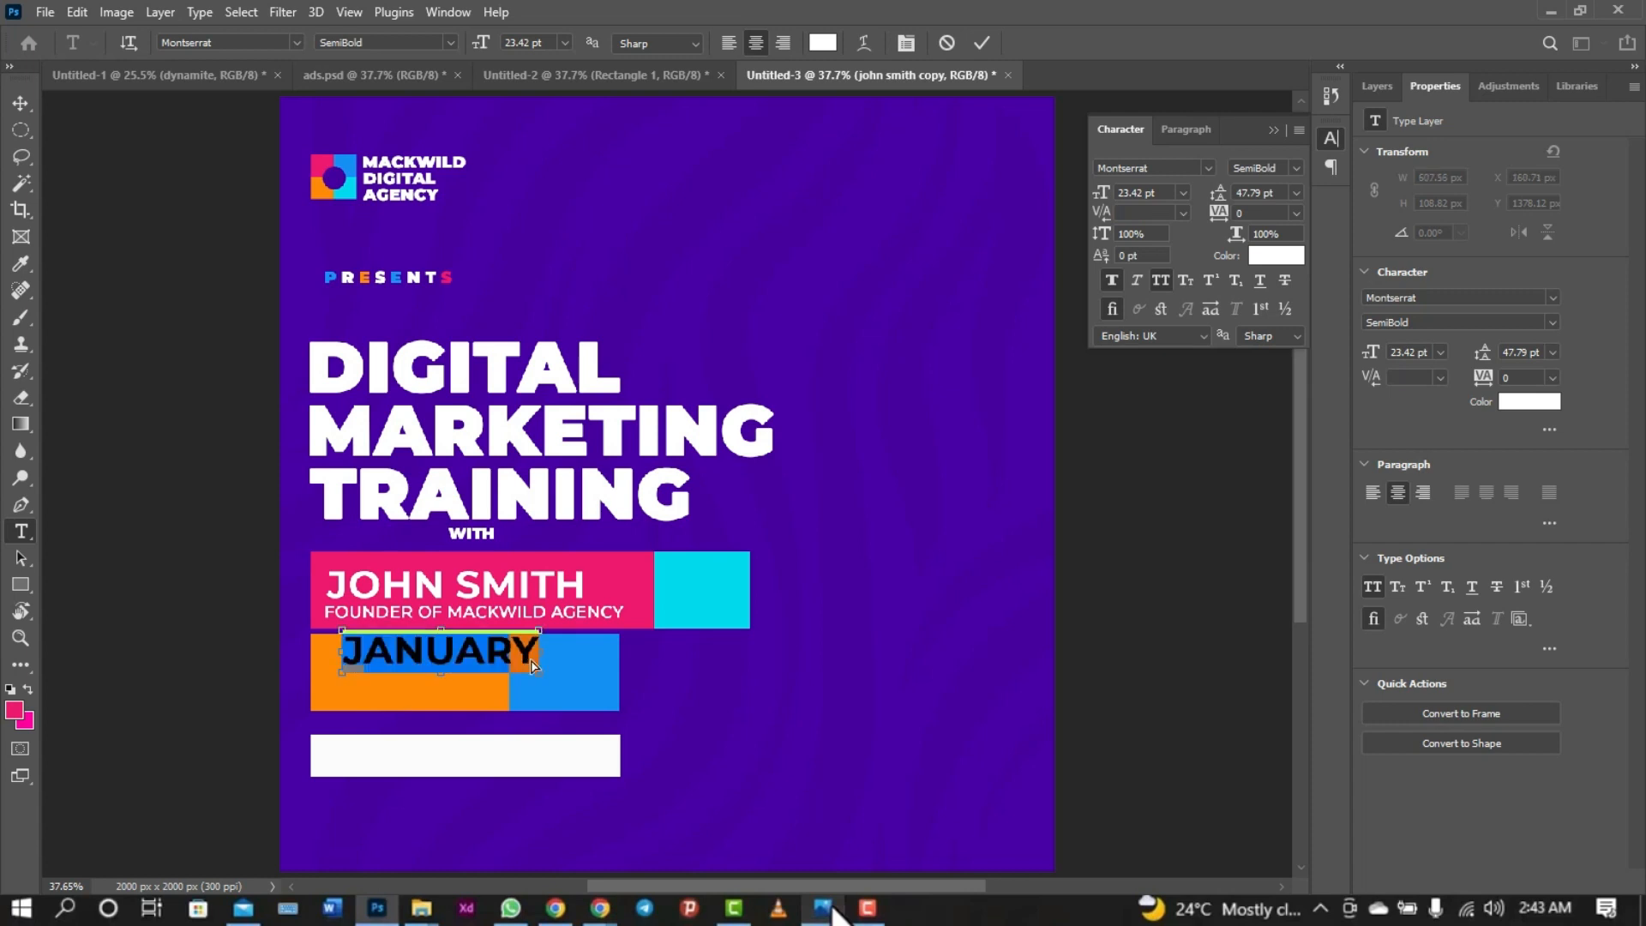
{"action": "left_click_drag", "start_coordinate": [477, 53], "coordinate": [472, 52]}
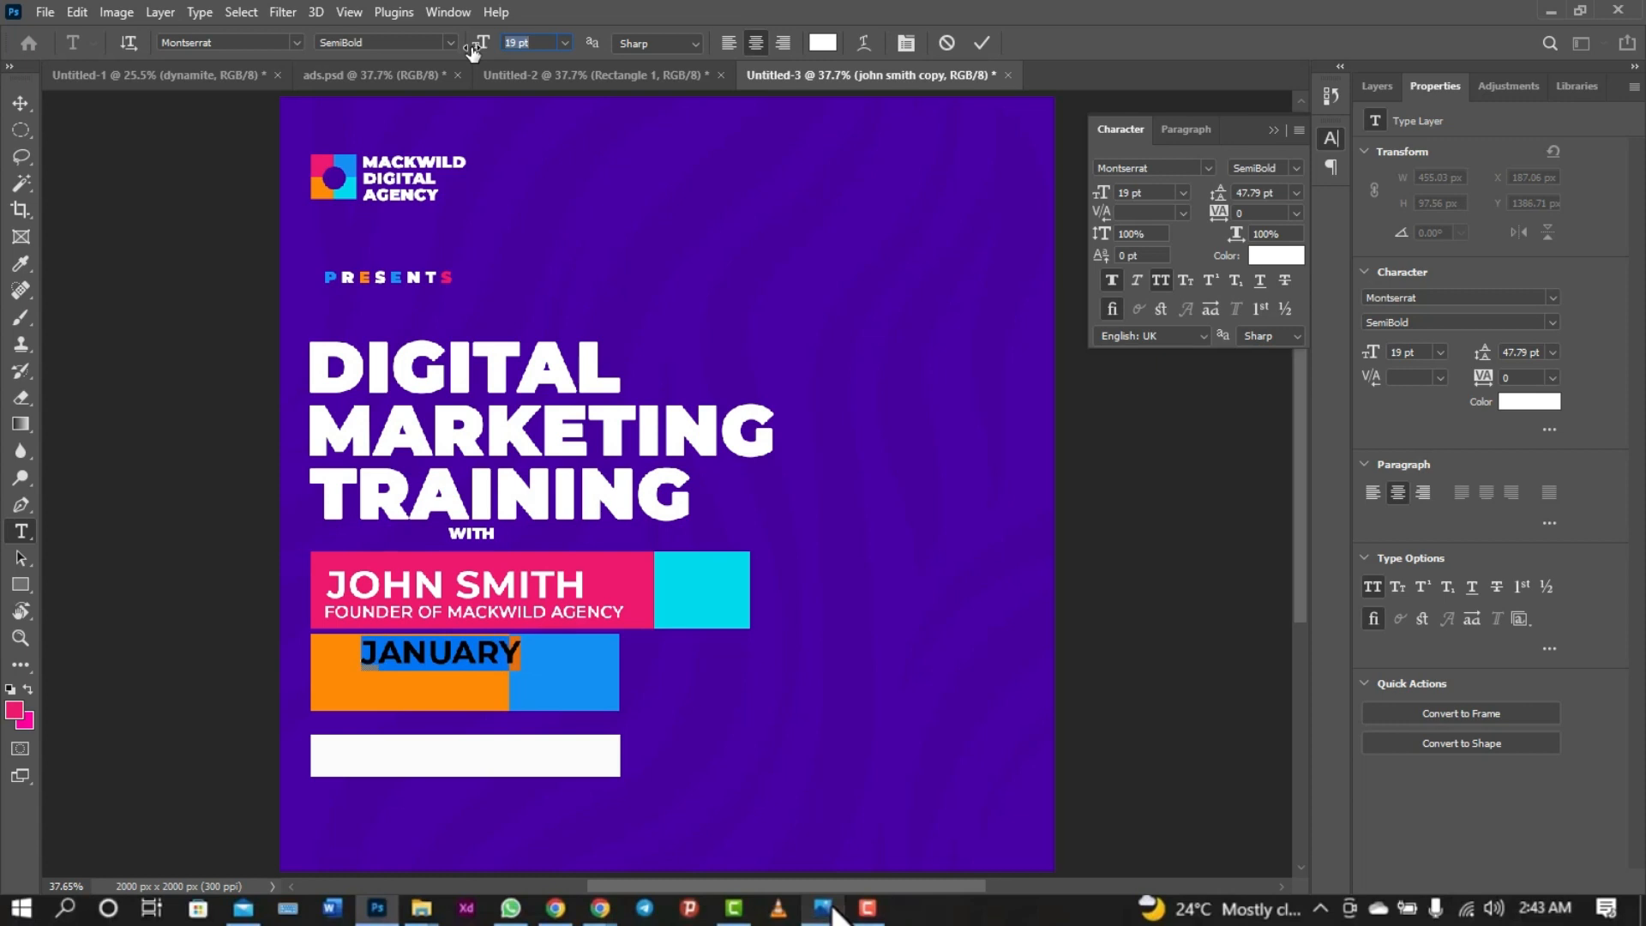
{"action": "left_click", "coordinate": [19, 104]}
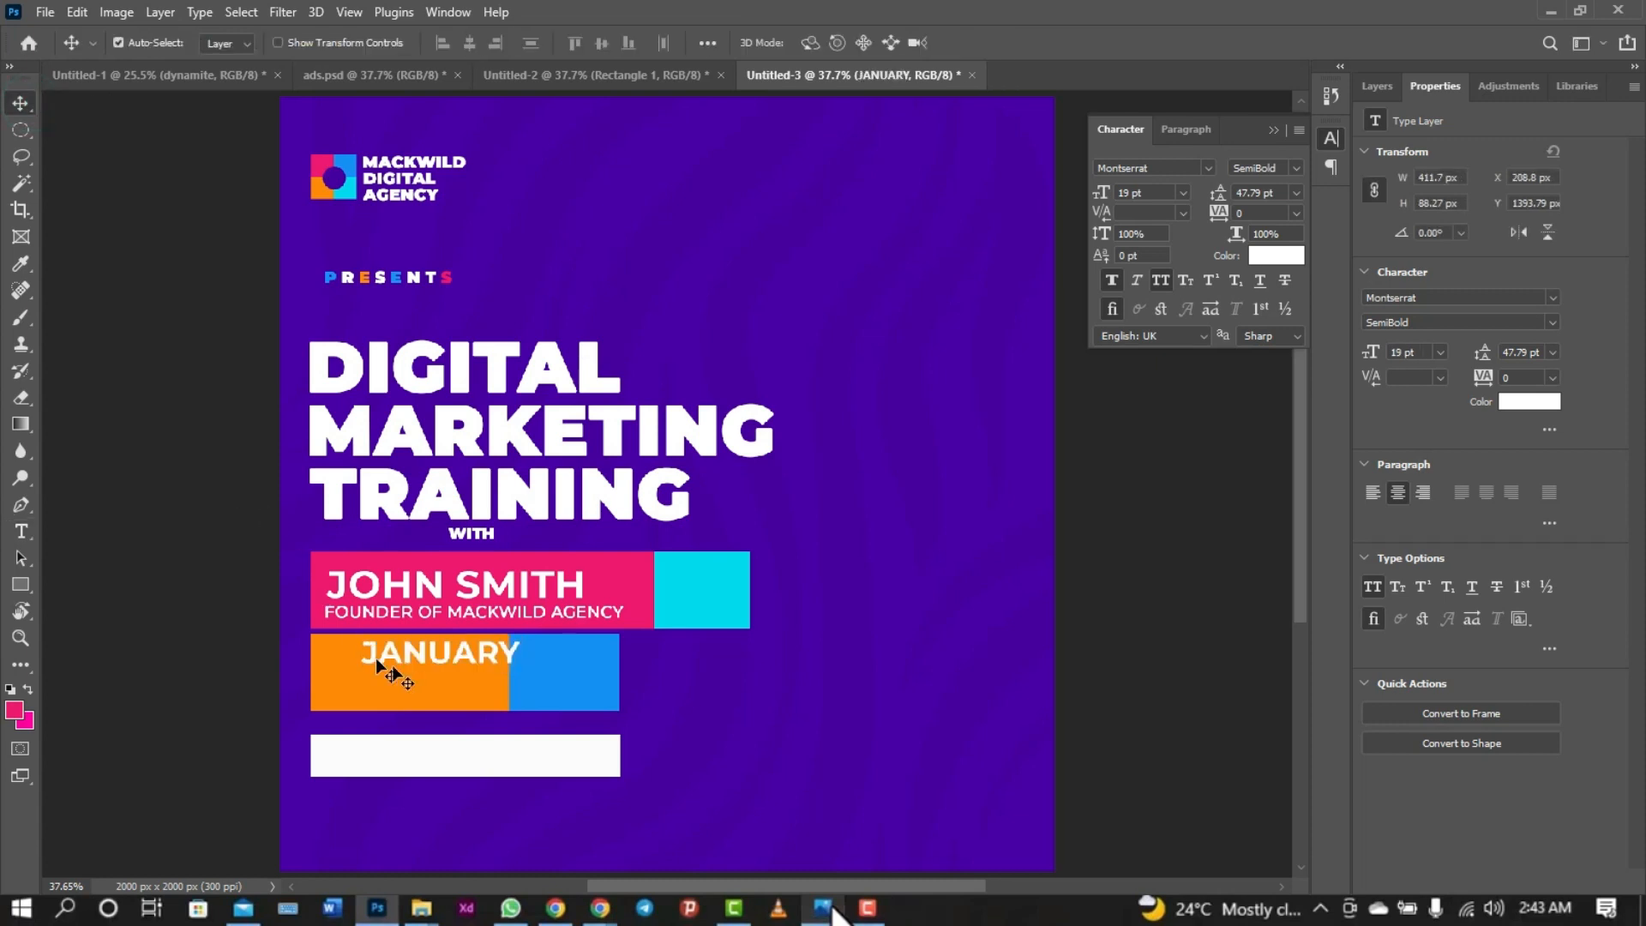
{"action": "left_click_drag", "start_coordinate": [417, 667], "coordinate": [380, 658]}
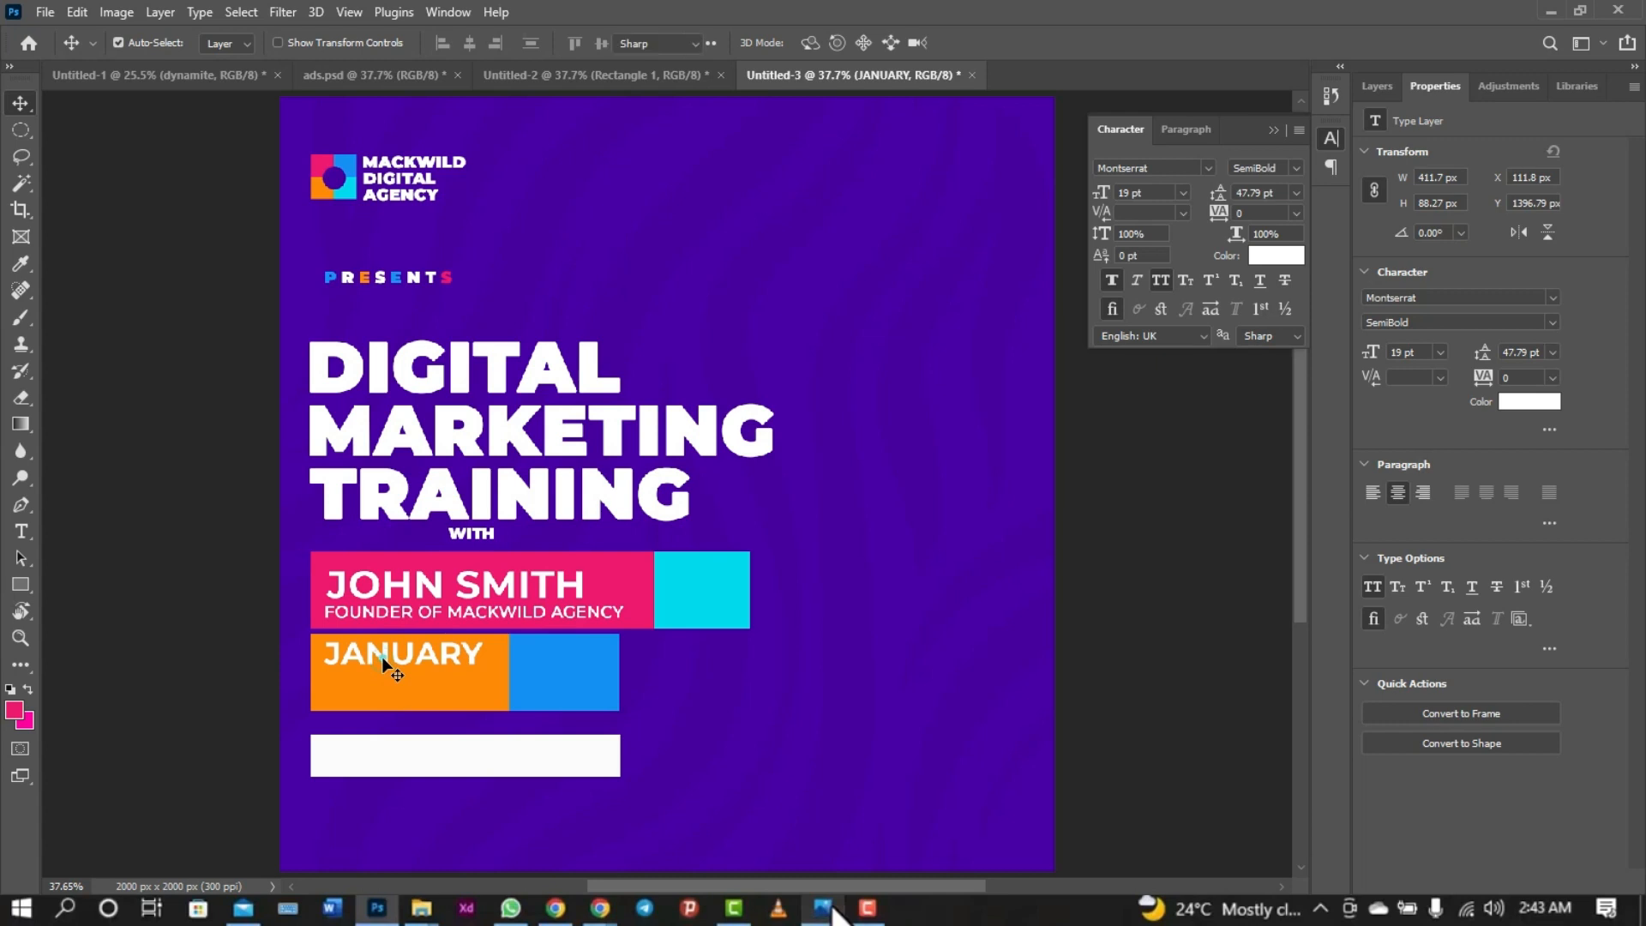
- Change the font weight of "JANUARY" to Montserrat Bold
{"action": "double_click", "coordinate": [383, 655]}
{"action": "left_click", "coordinate": [415, 46]}
{"action": "key", "text": "Down"}
{"action": "key", "text": "Down"}
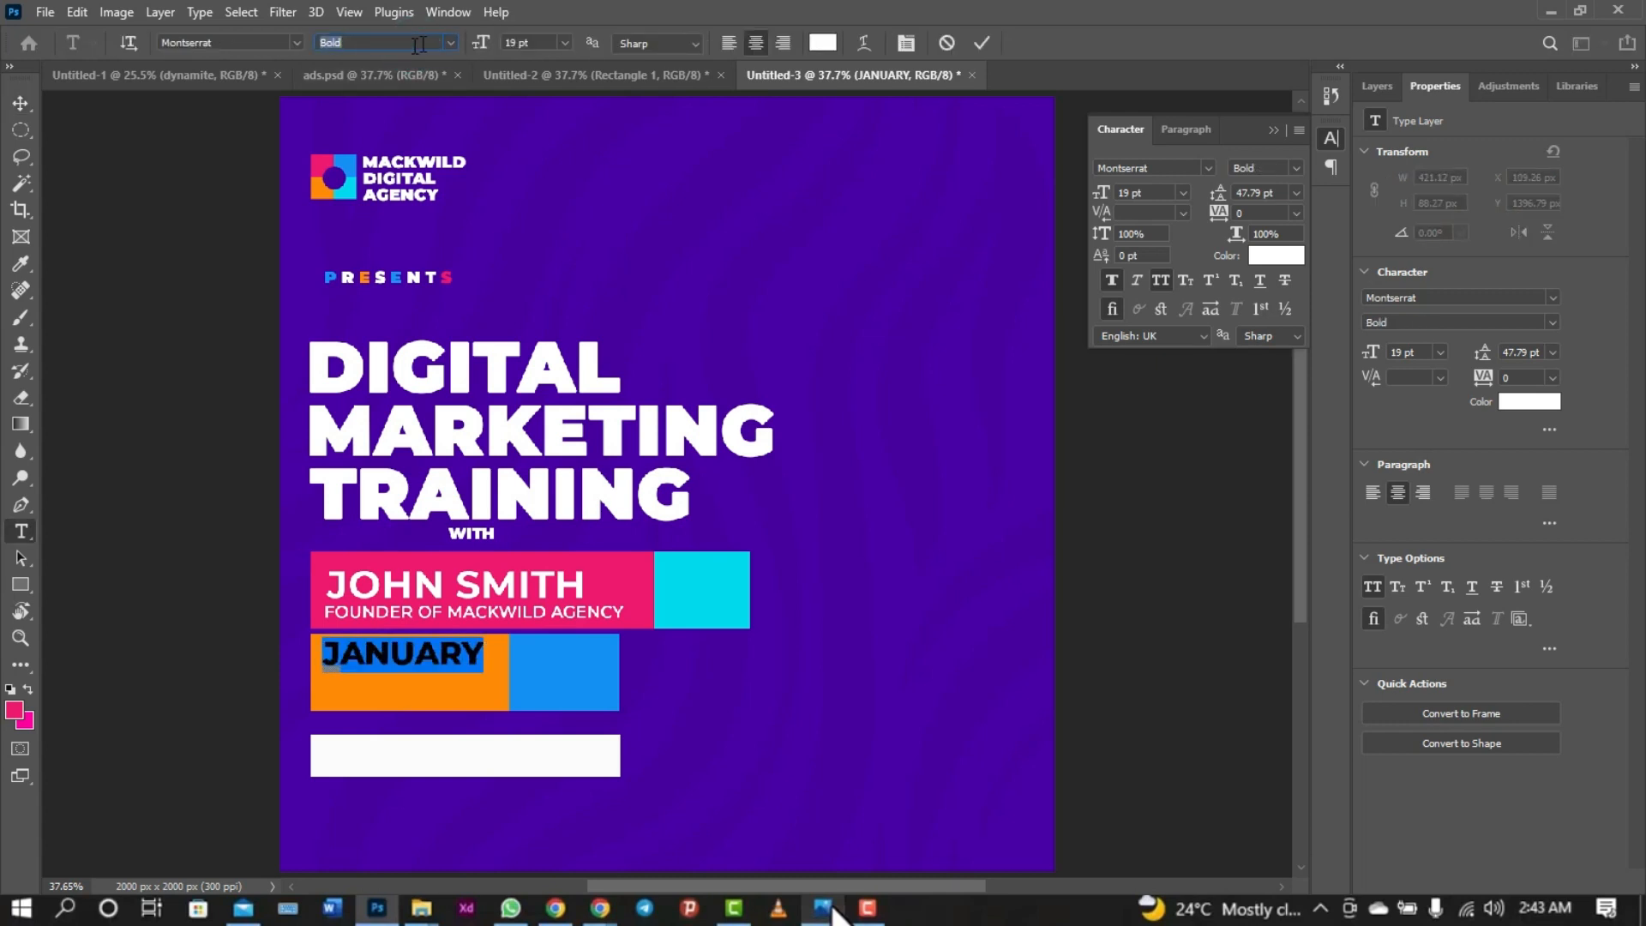
{"action": "left_click", "coordinate": [982, 43]}
{"action": "key", "text": "v"}
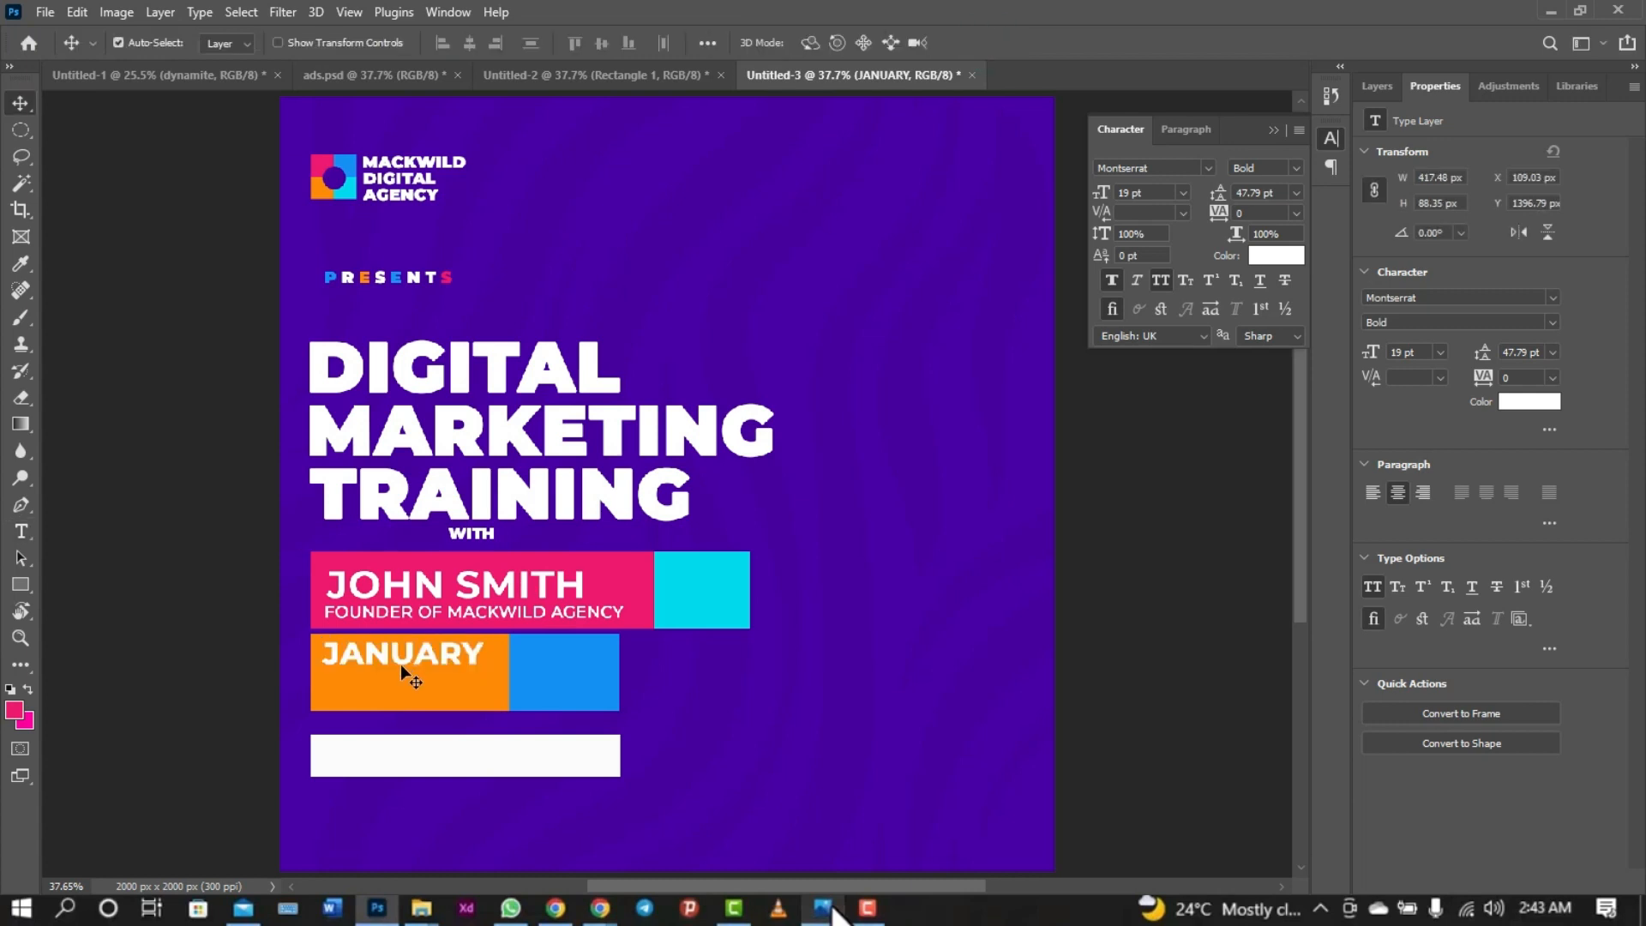
- Duplicate "JANUARY" directly below itself on the orange block and replace the copy's text with "3RD 2022"
{"action": "left_click_drag", "start_coordinate": [401, 660], "coordinate": [402, 686]}
{"action": "double_click", "coordinate": [403, 684]}
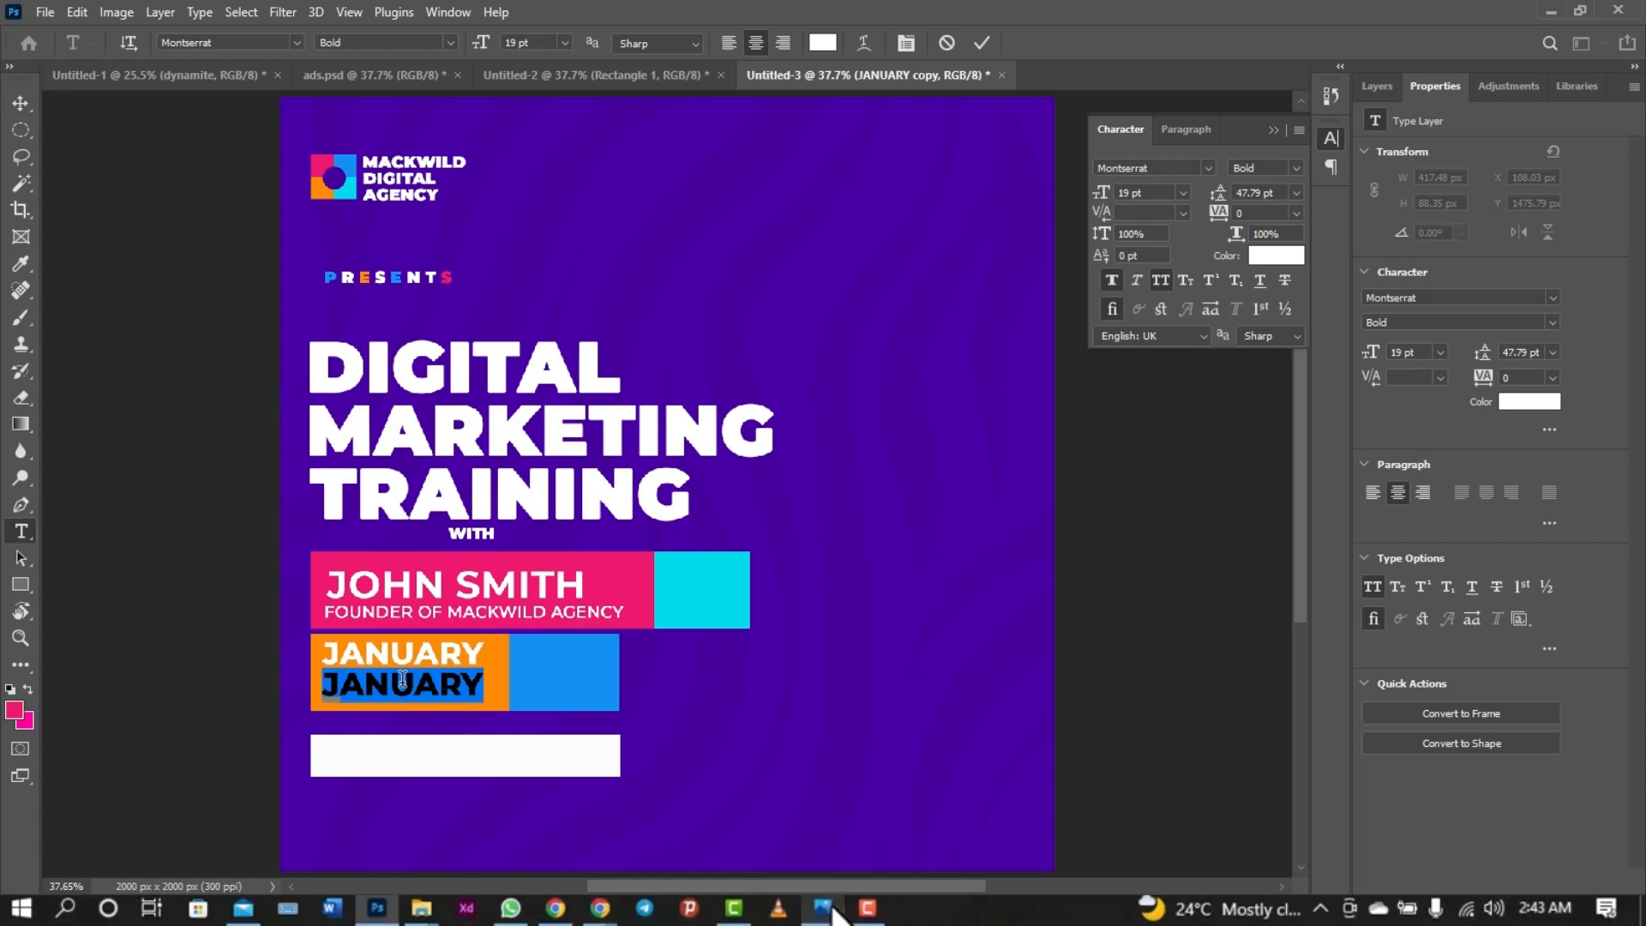
{"action": "type", "text": "3RD"}
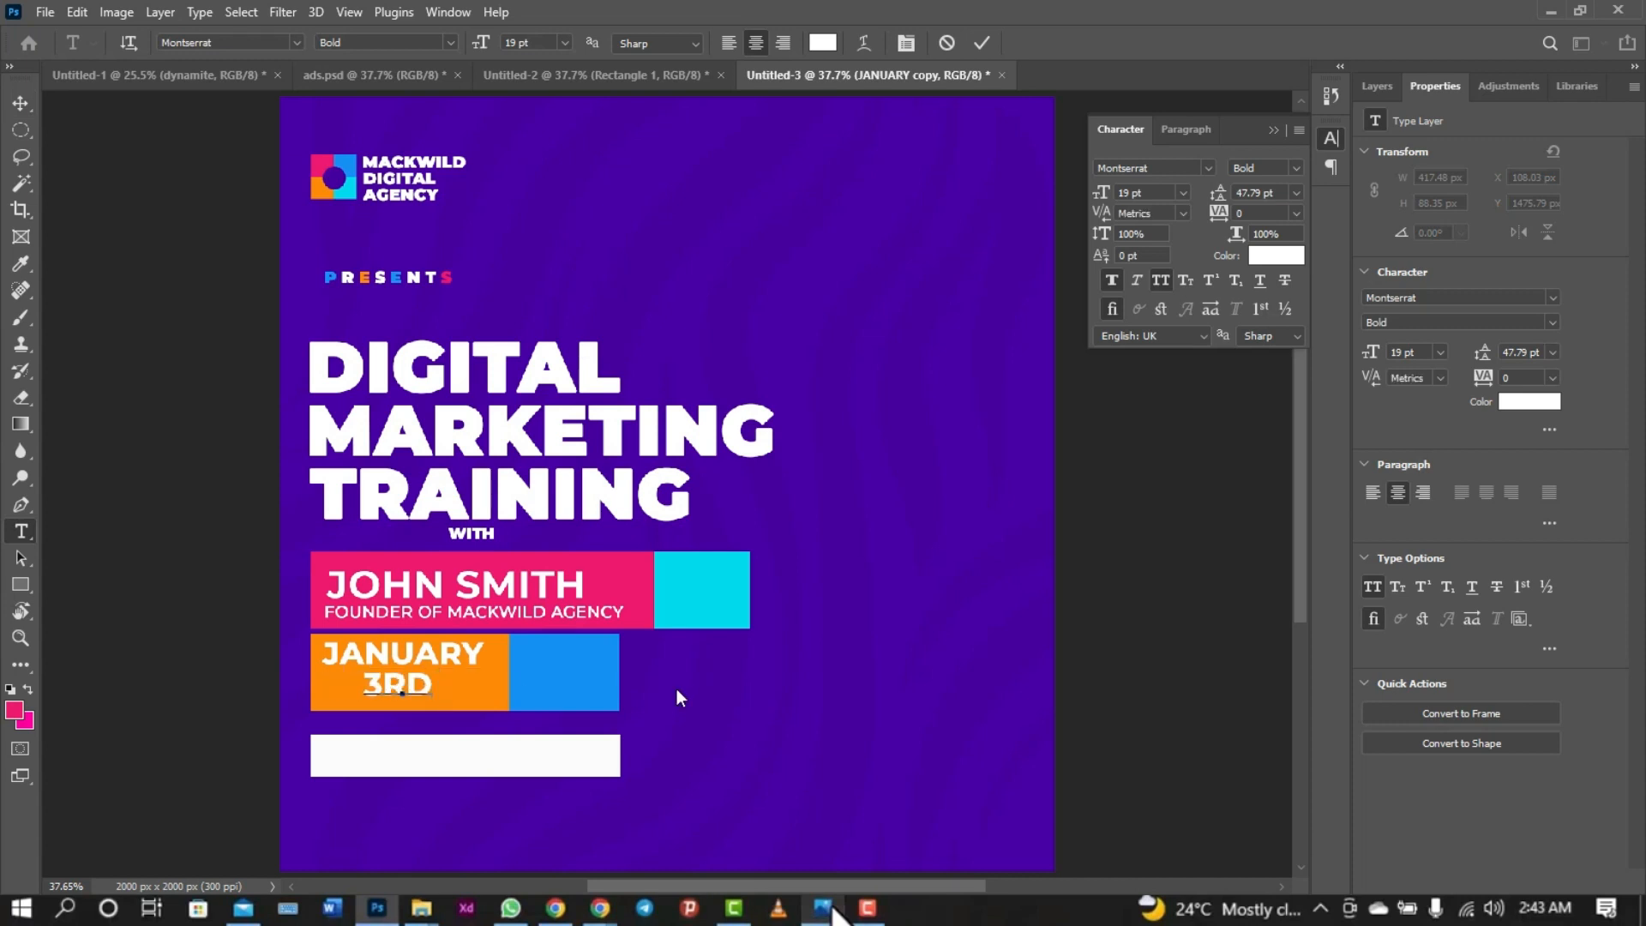
{"action": "type", "text": " 2022"}
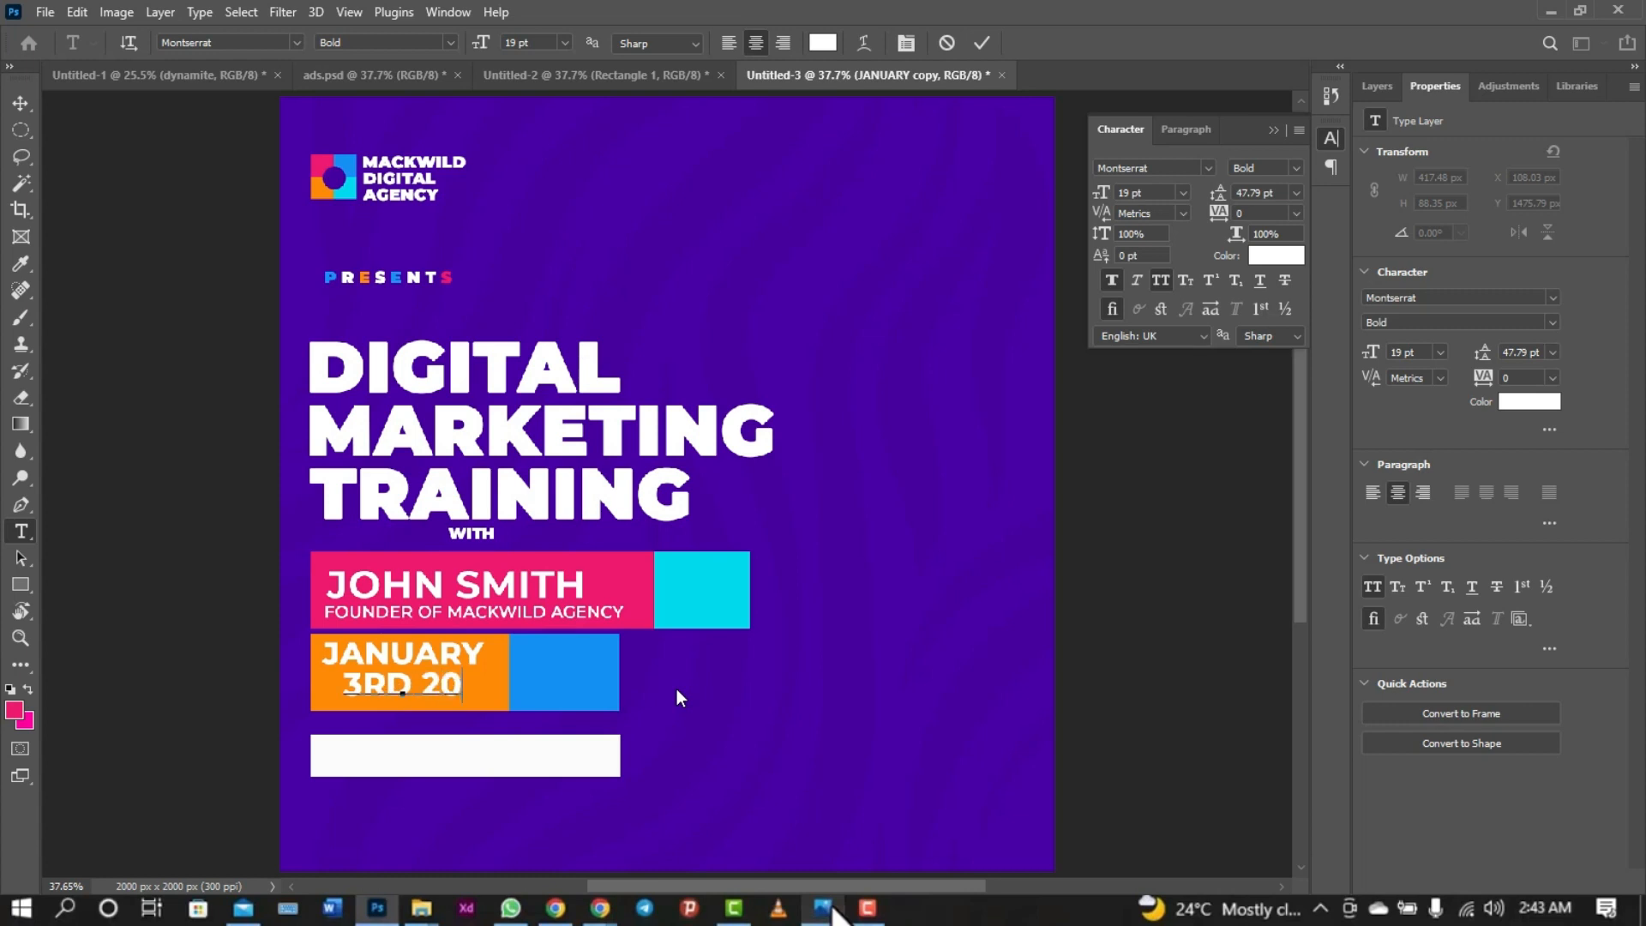
{"action": "left_click", "coordinate": [981, 46]}
- Nudge "3RD 2022" to the left until it lines up with the left edge of "JANUARY"
{"action": "key", "text": "v"}
{"action": "key", "text": "Left"}
{"action": "key", "text": "Left"}
{"action": "key", "text": "Left"}
{"action": "key", "text": "Left"}
{"action": "key", "text": "Left"}
{"action": "key", "text": "Left"}
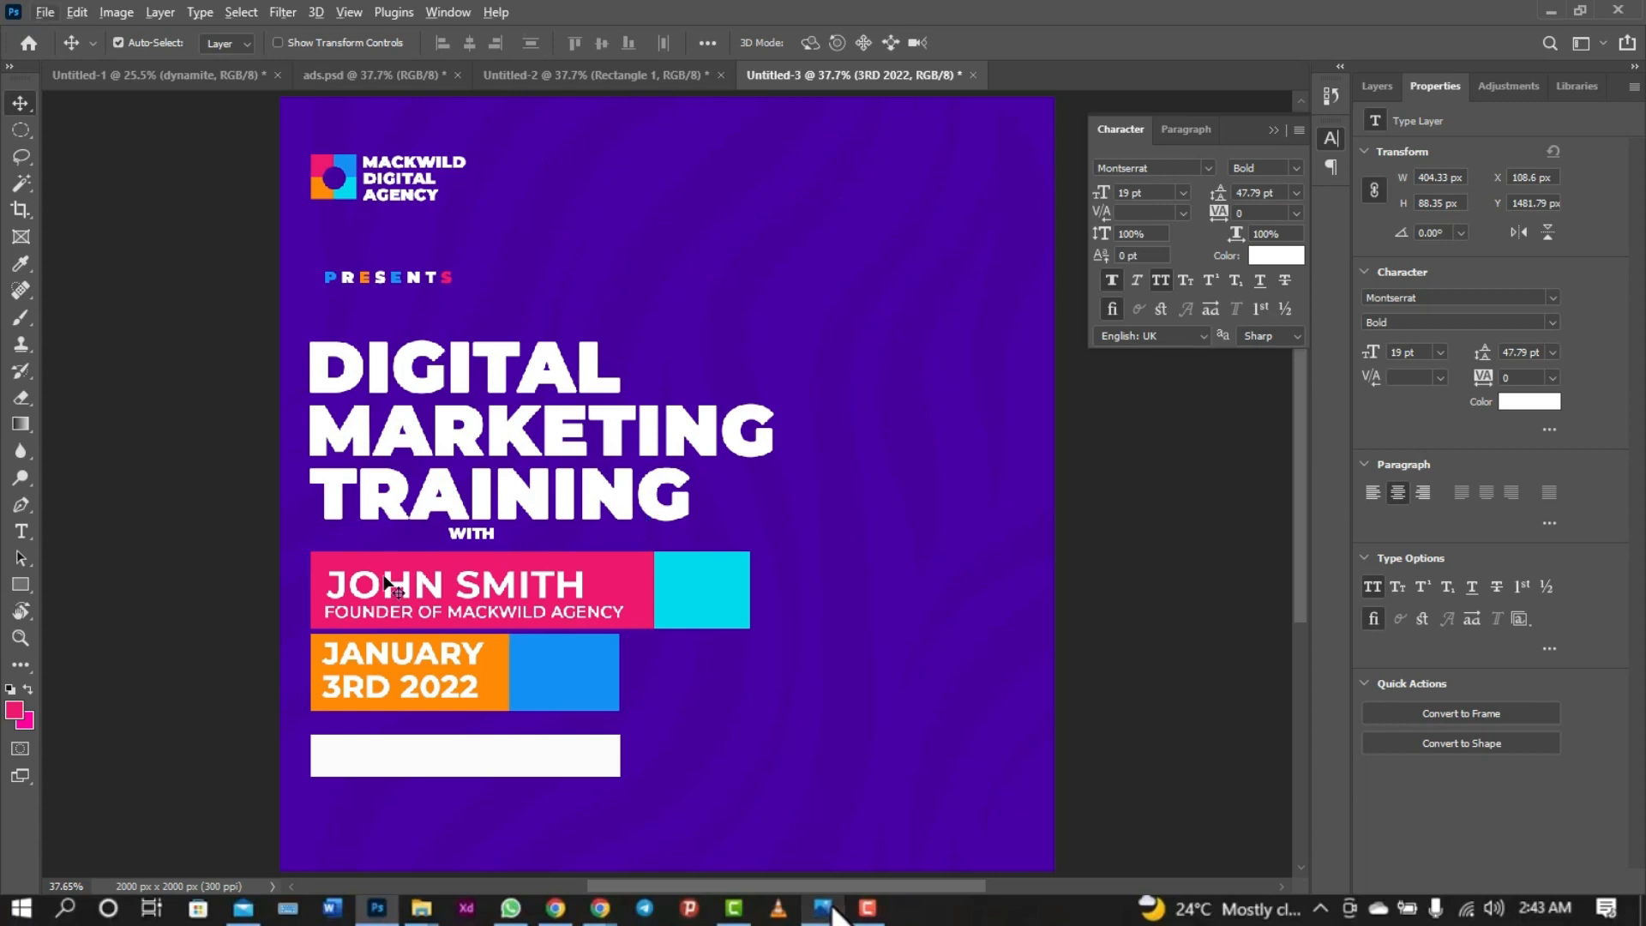
- Duplicate the title word "TRAINING" down over the date row and bring the copy to the front of the layer stack
{"action": "left_click", "coordinate": [481, 540]}
{"action": "left_click_drag", "start_coordinate": [545, 499], "coordinate": [553, 694]}
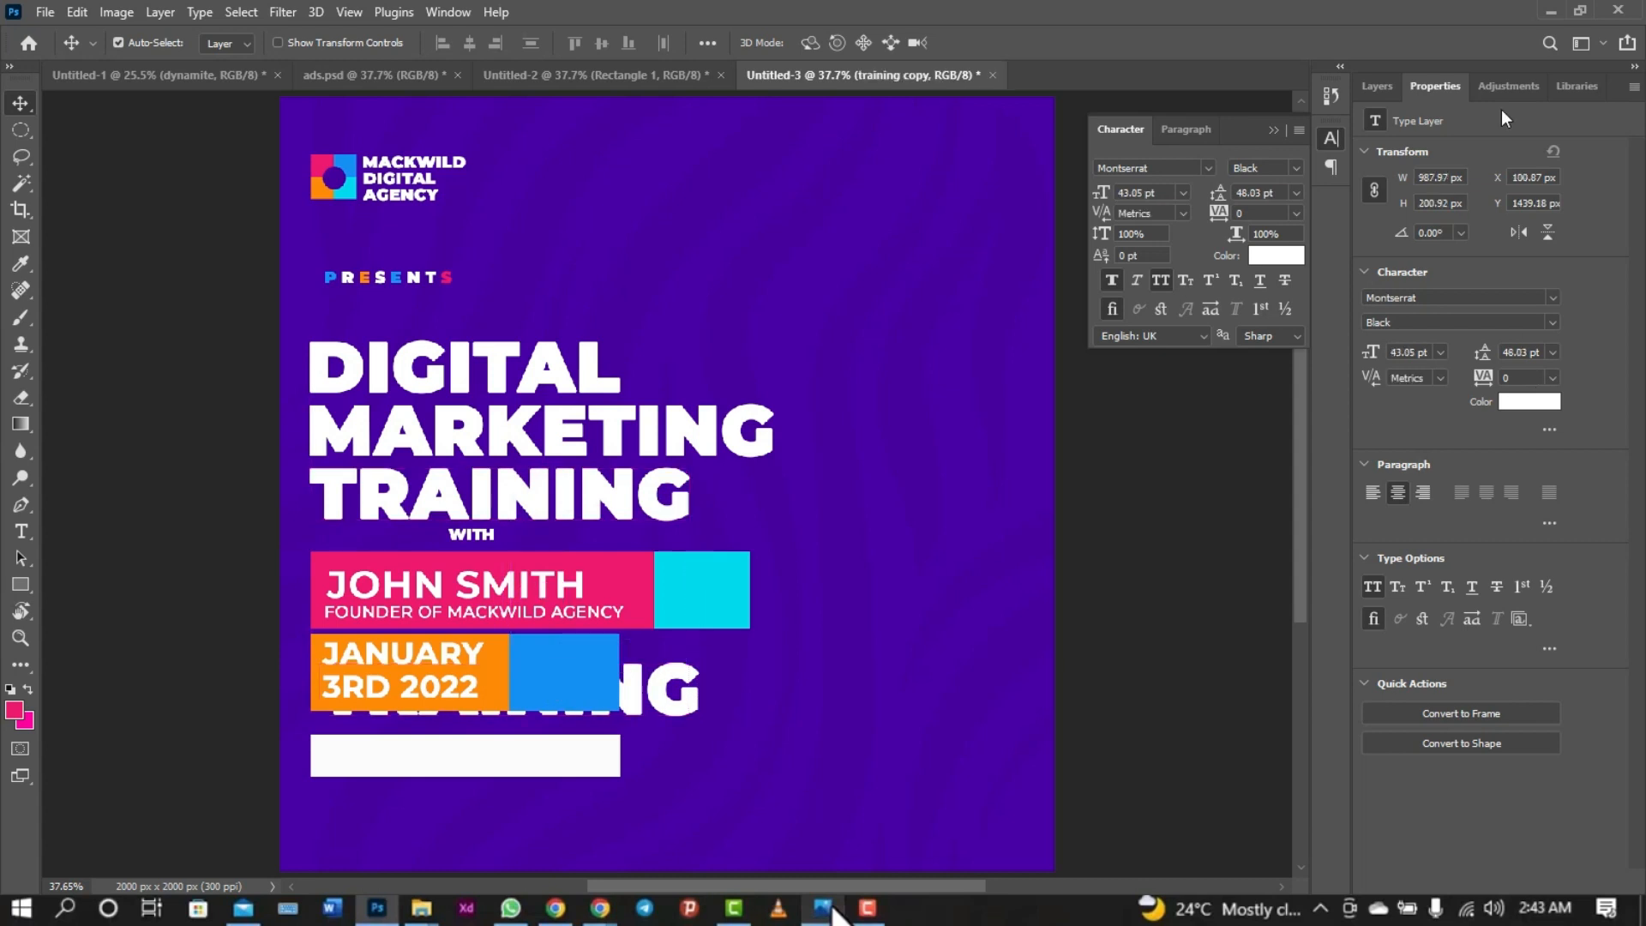
{"action": "left_click", "coordinate": [1386, 96]}
{"action": "left_click_drag", "start_coordinate": [1467, 650], "coordinate": [1494, 201]}
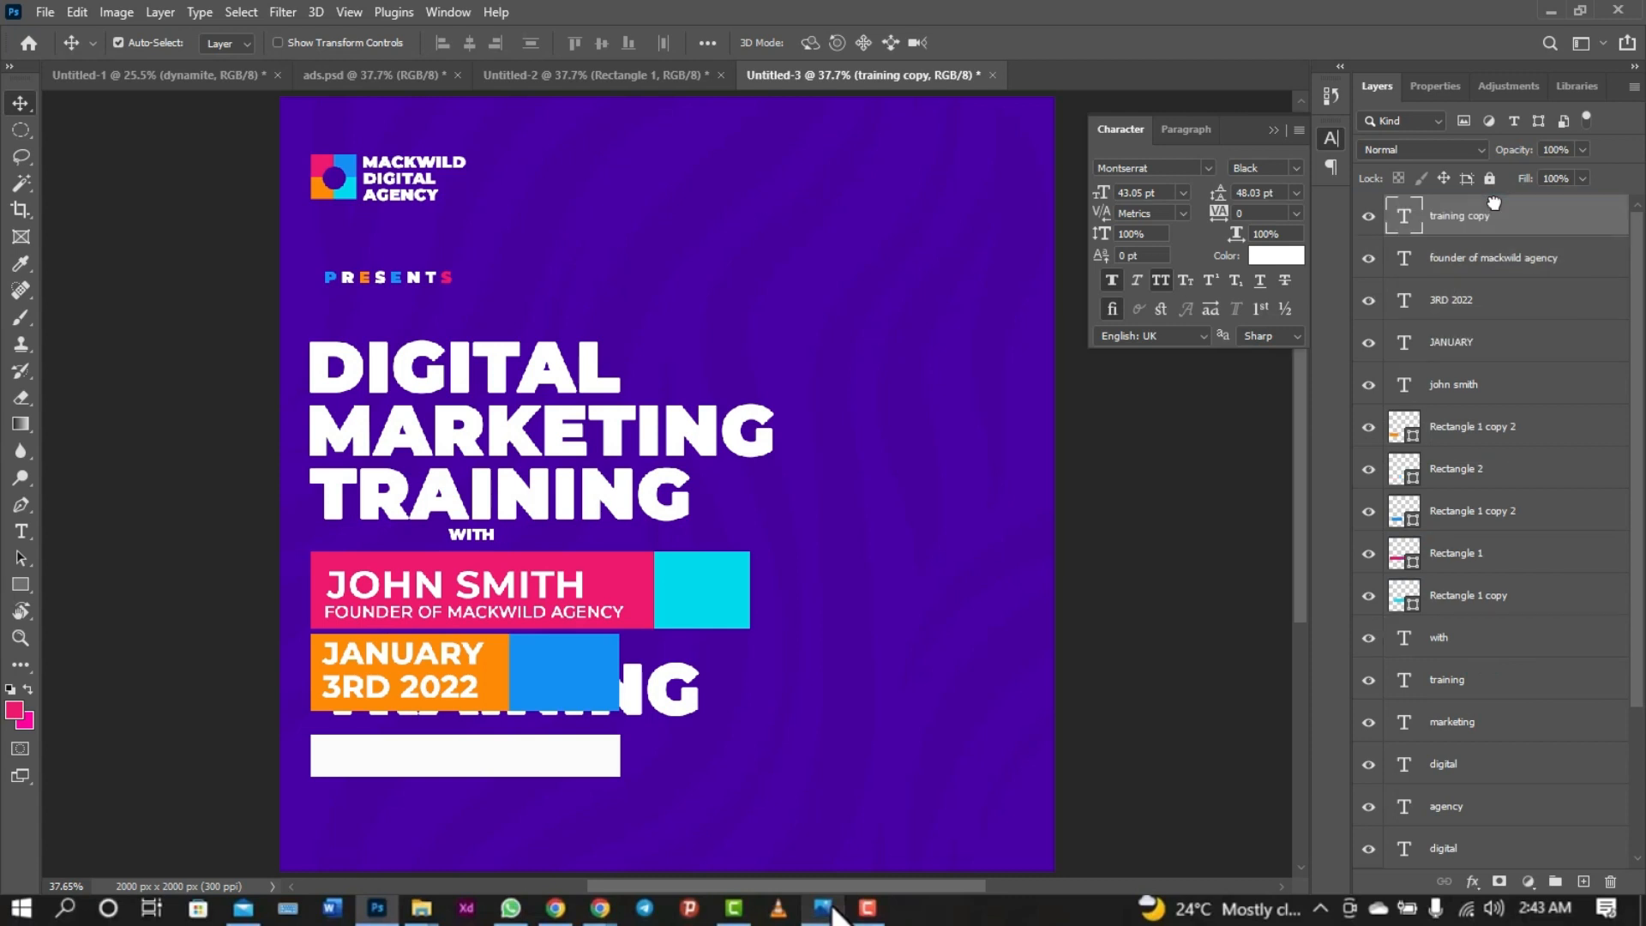
- Replace the text of the "TRAINING" copy with "11AM" and set its font to Bebas Neue Regular
{"action": "left_click", "coordinate": [595, 678]}
{"action": "double_click", "coordinate": [596, 678]}
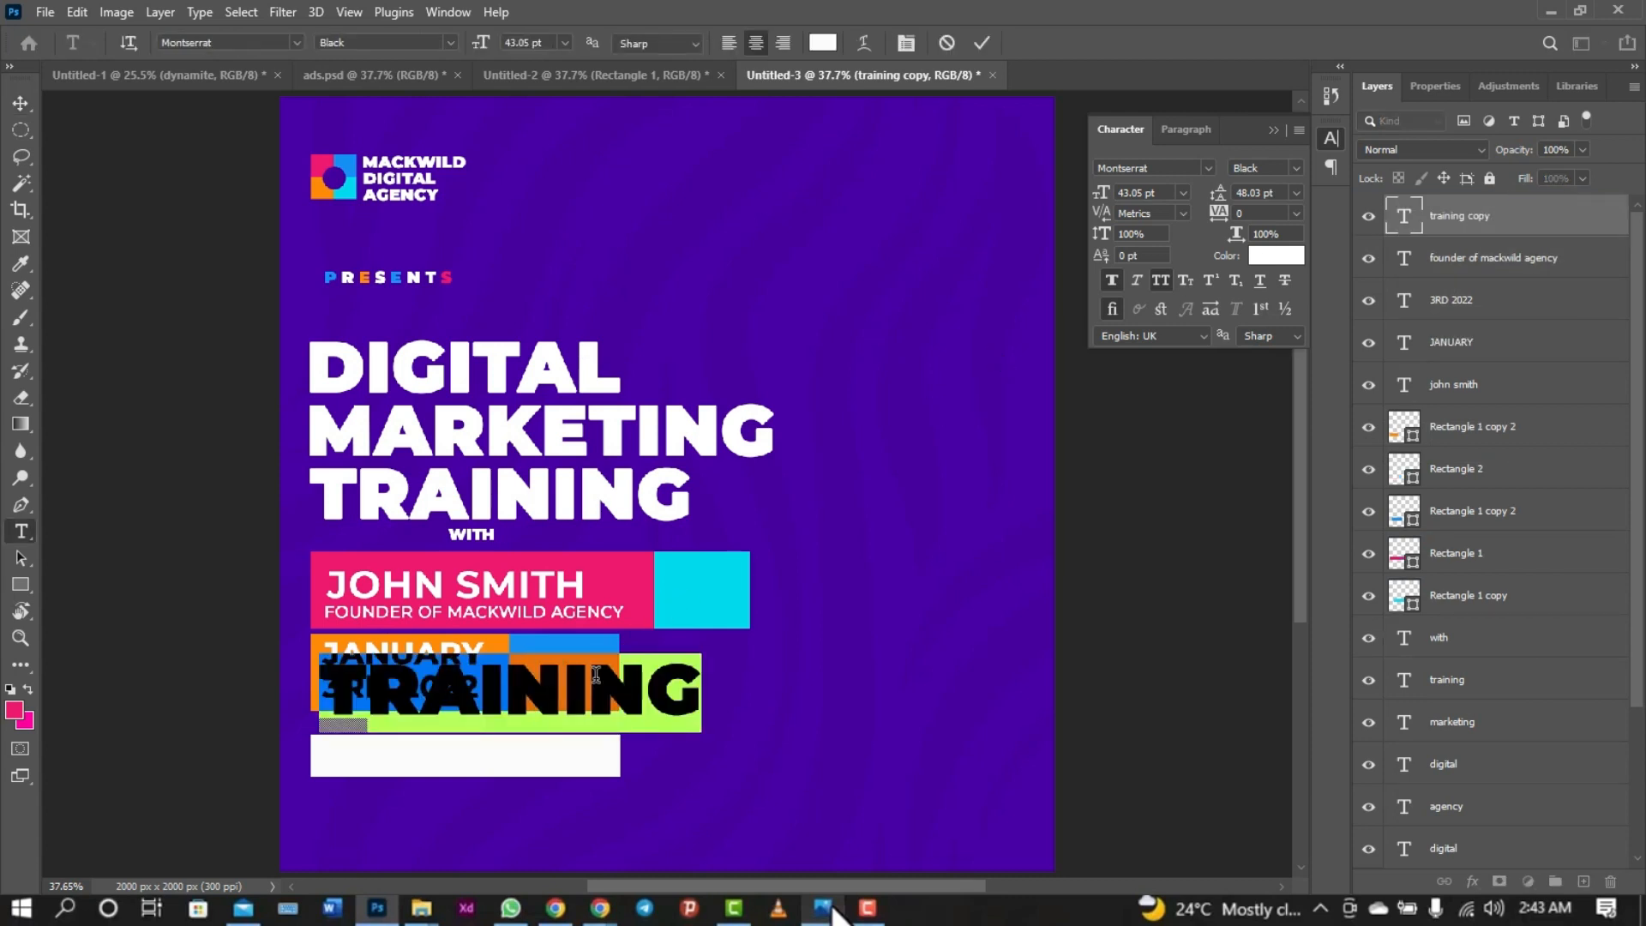
{"action": "type", "text": "11AM"}
{"action": "key", "text": "ctrl+a"}
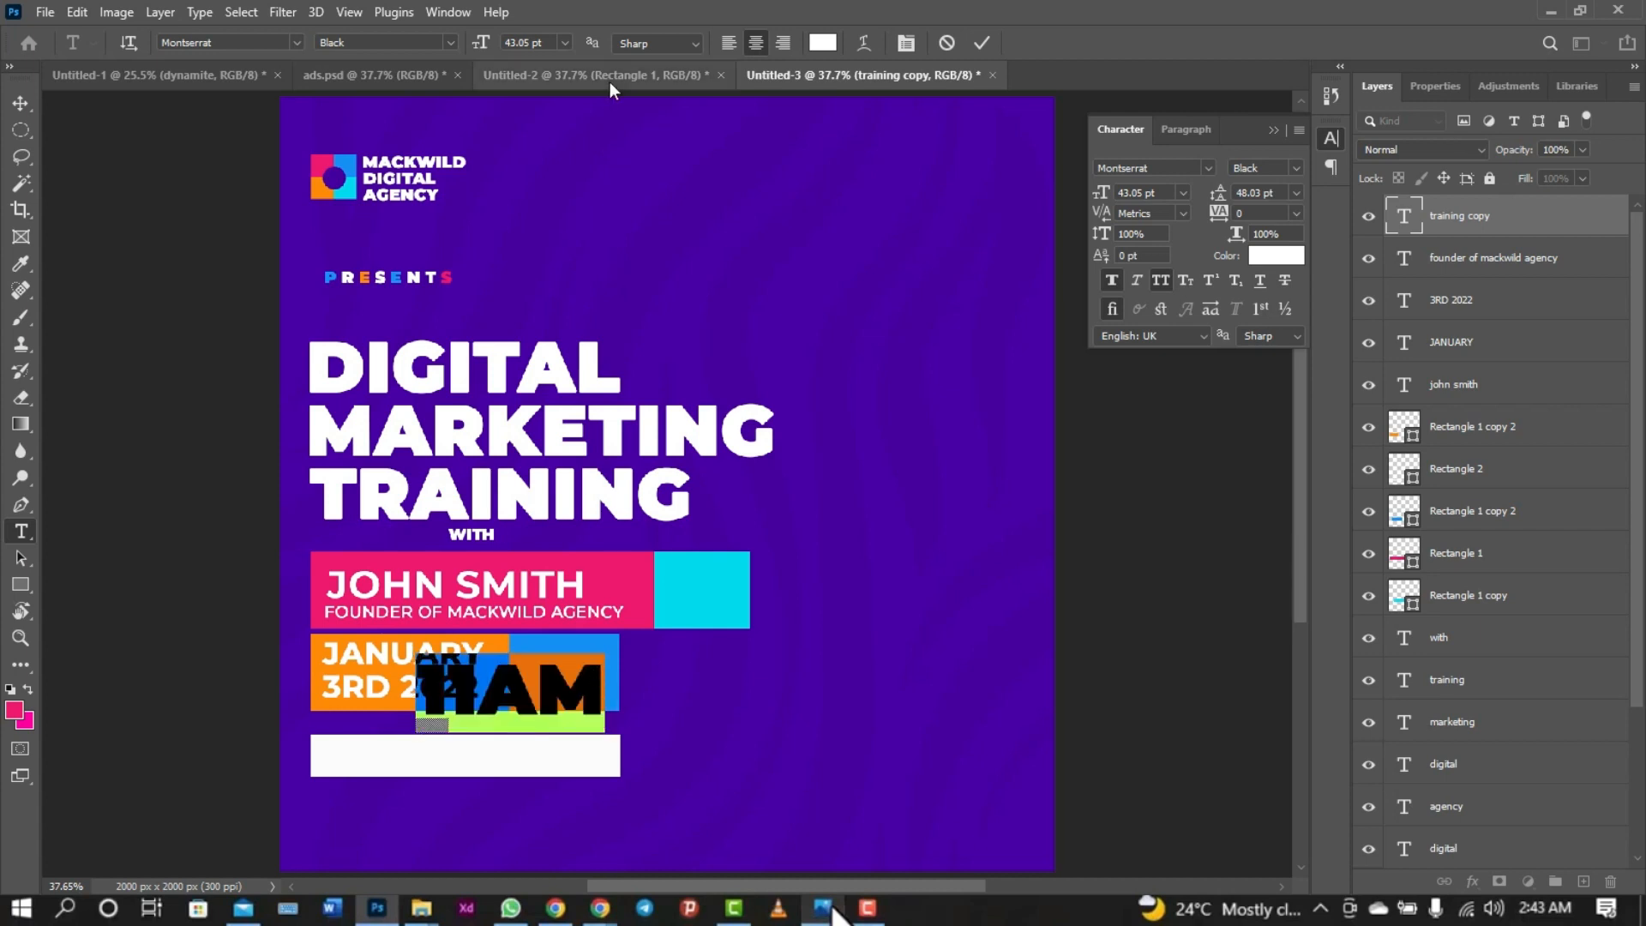
{"action": "left_click", "coordinate": [249, 42]}
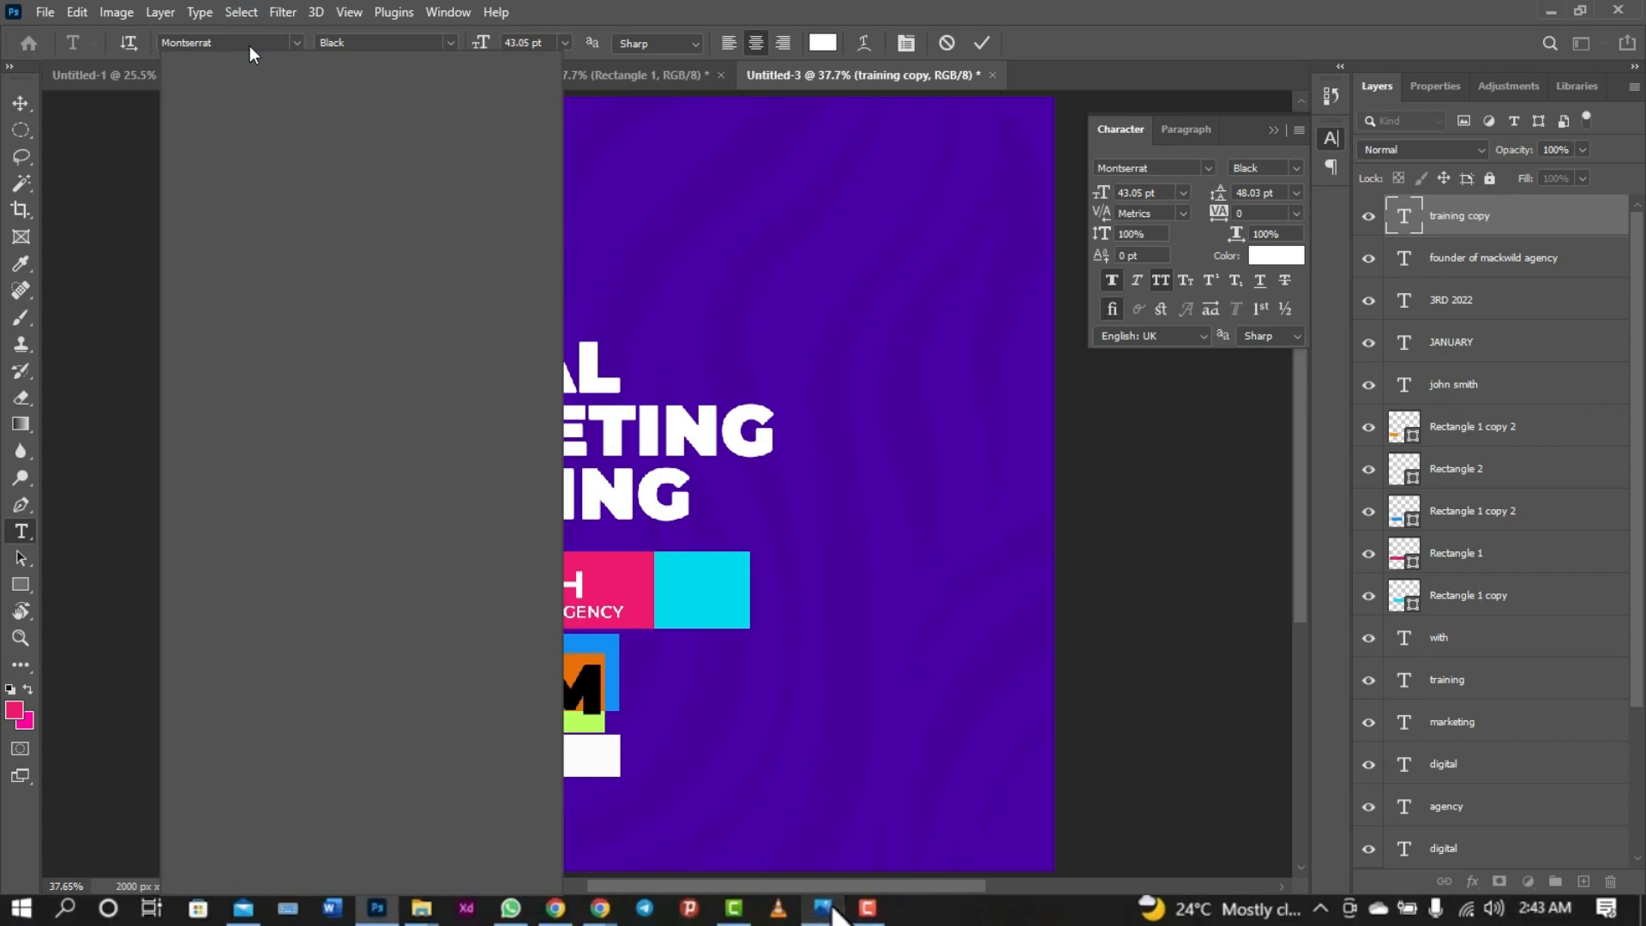
{"action": "type", "text": "BEB"}
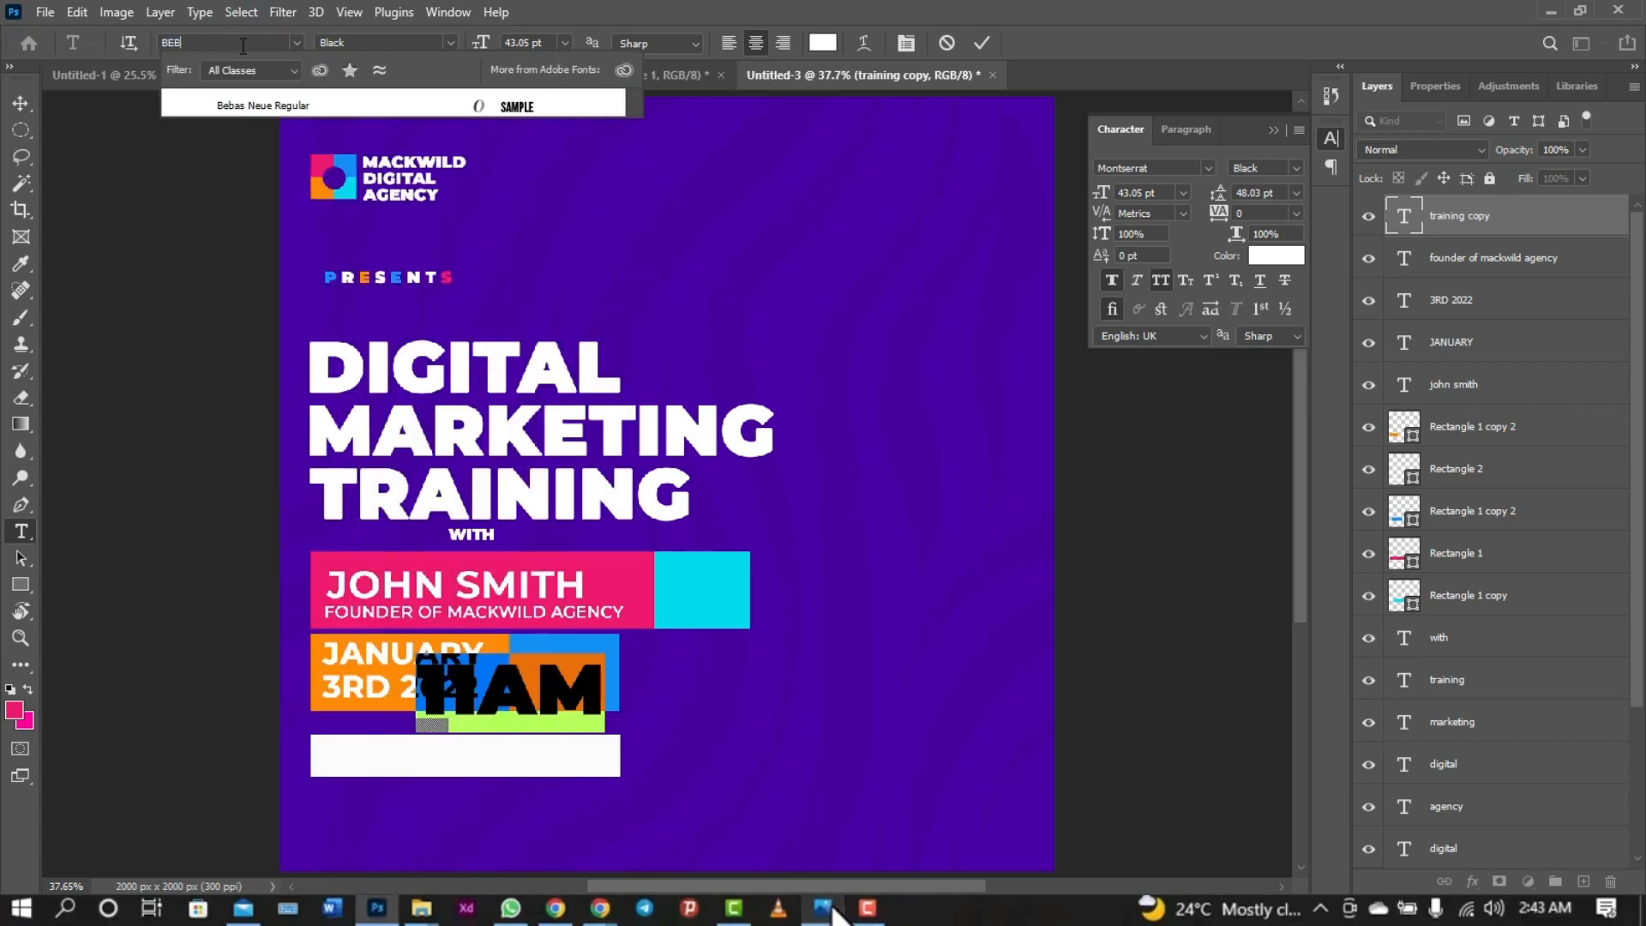
{"action": "left_click", "coordinate": [266, 100]}
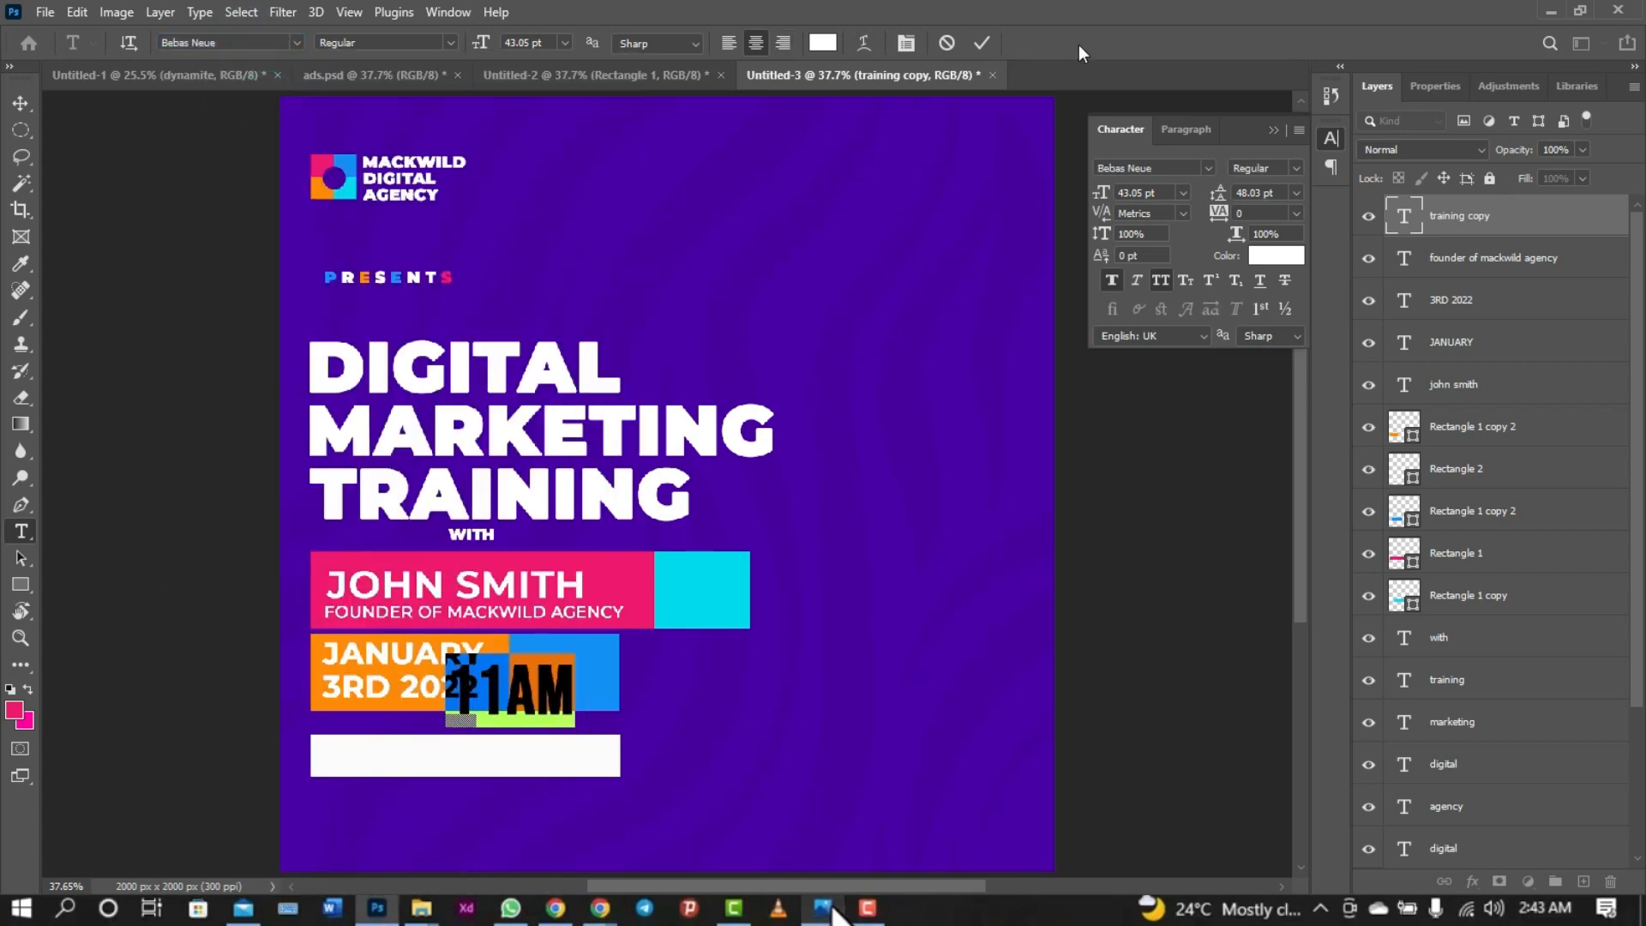
{"action": "left_click", "coordinate": [981, 43]}
- Move "11AM" onto the blue block and scale it proportionally to 84.18% so it fits inside
{"action": "left_click", "coordinate": [20, 103]}
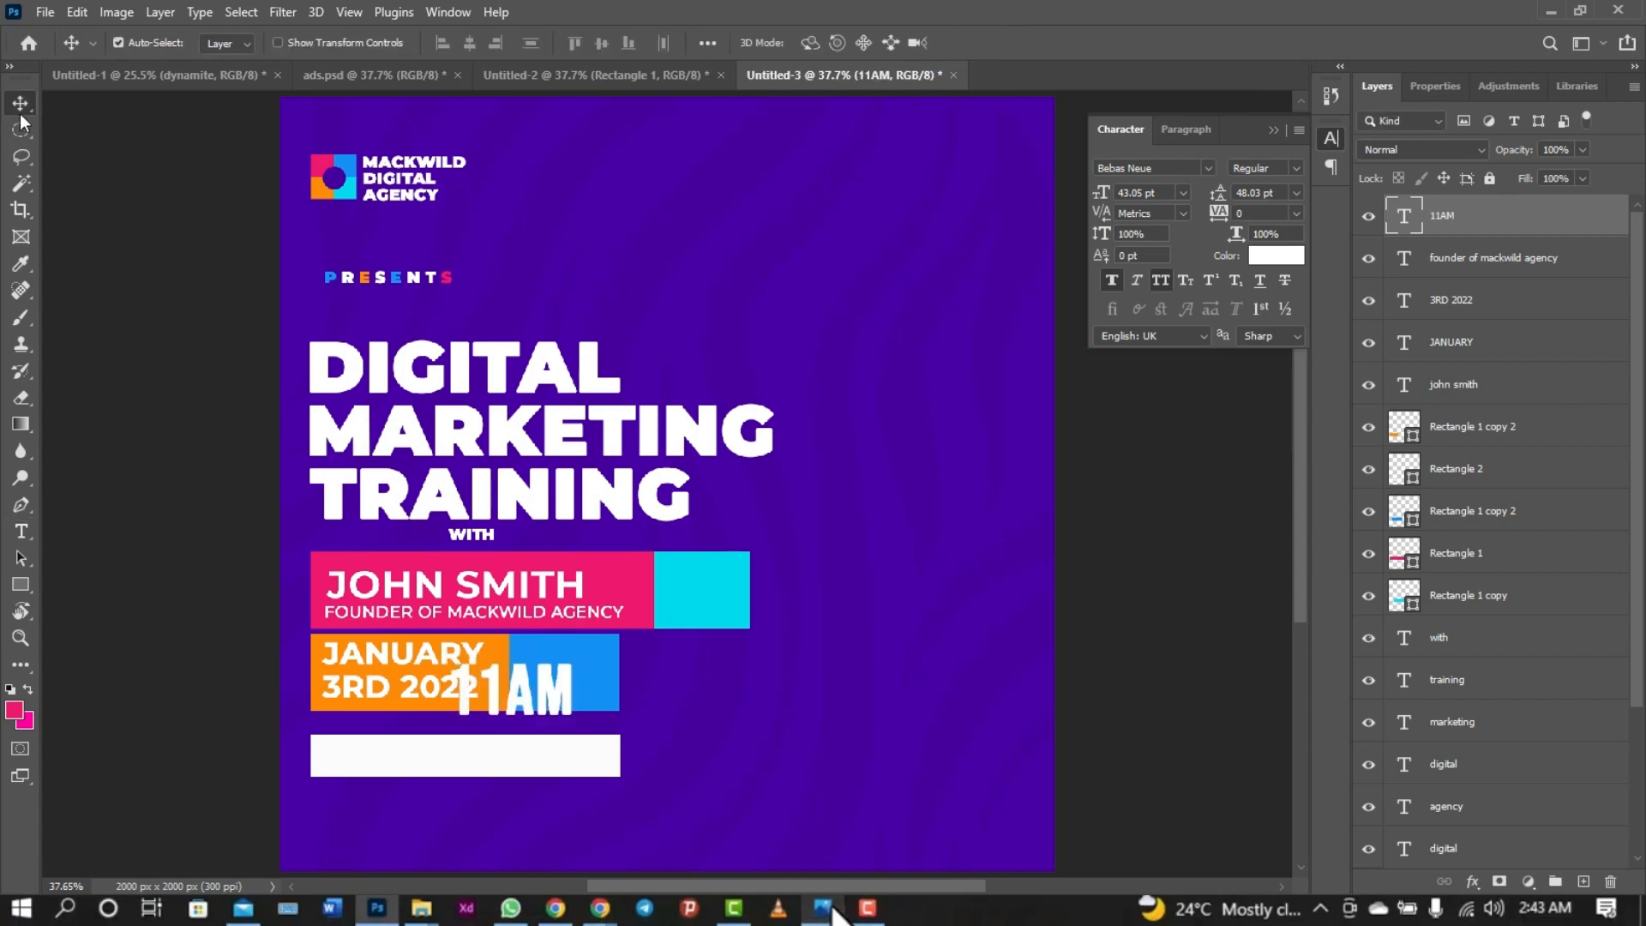
{"action": "left_click_drag", "start_coordinate": [523, 695], "coordinate": [612, 652]}
{"action": "key", "text": "ctrl+t"}
{"action": "key", "text": "shift+Up"}
{"action": "key", "text": "shift+Right"}
{"action": "key", "text": "shift+Right"}
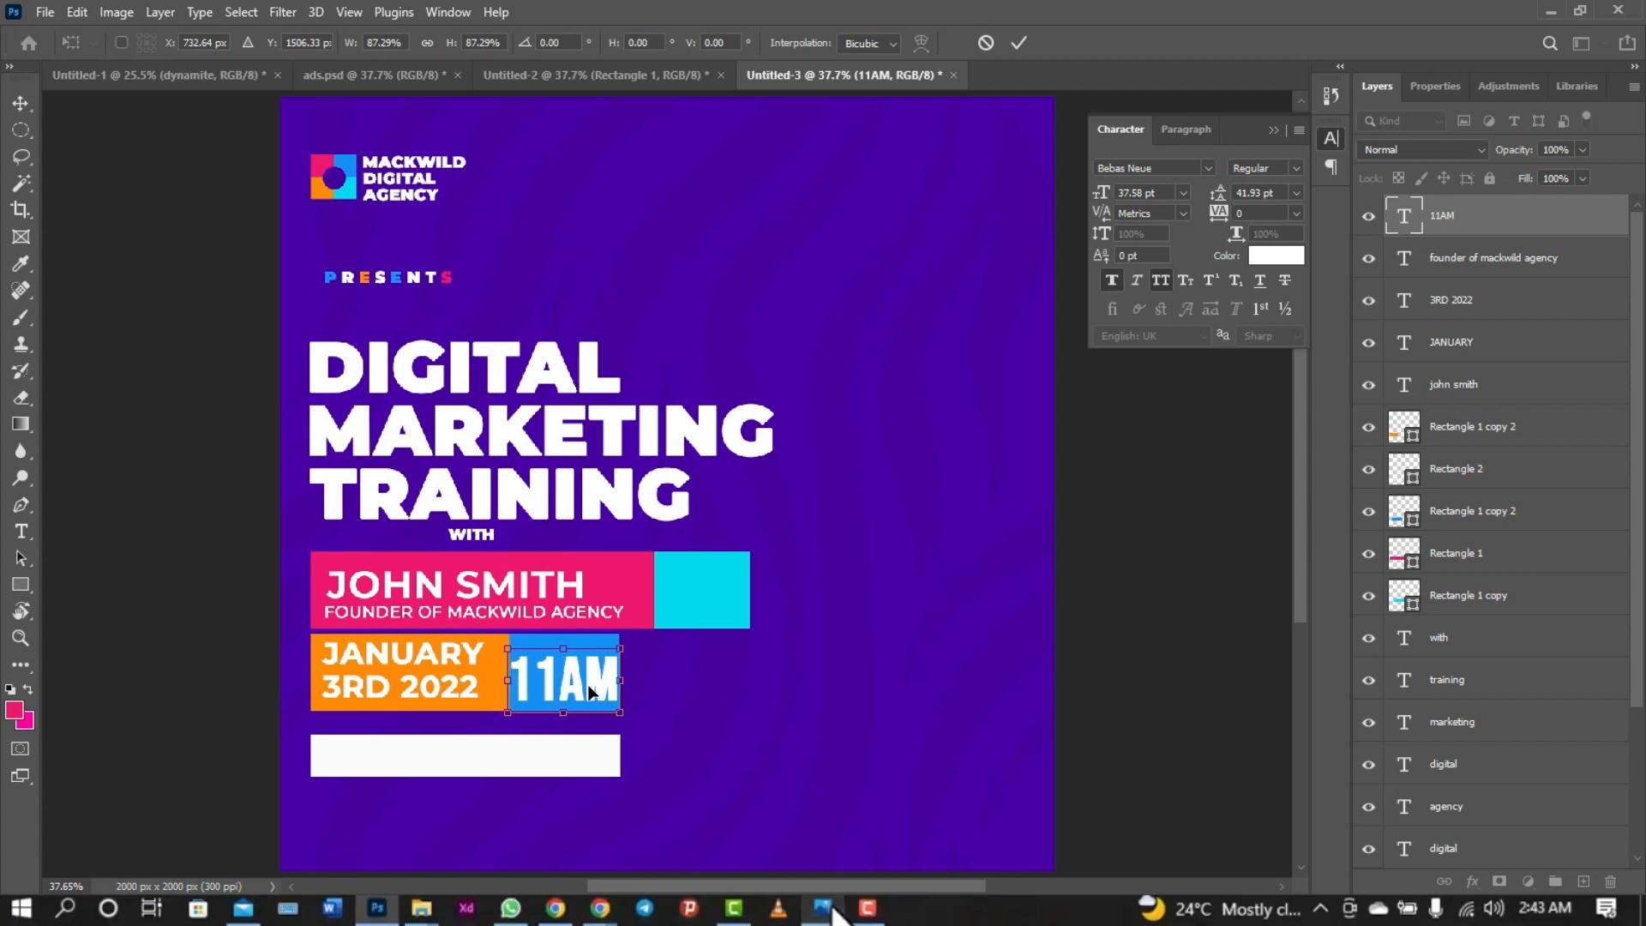
{"action": "key", "text": "shift+Up"}
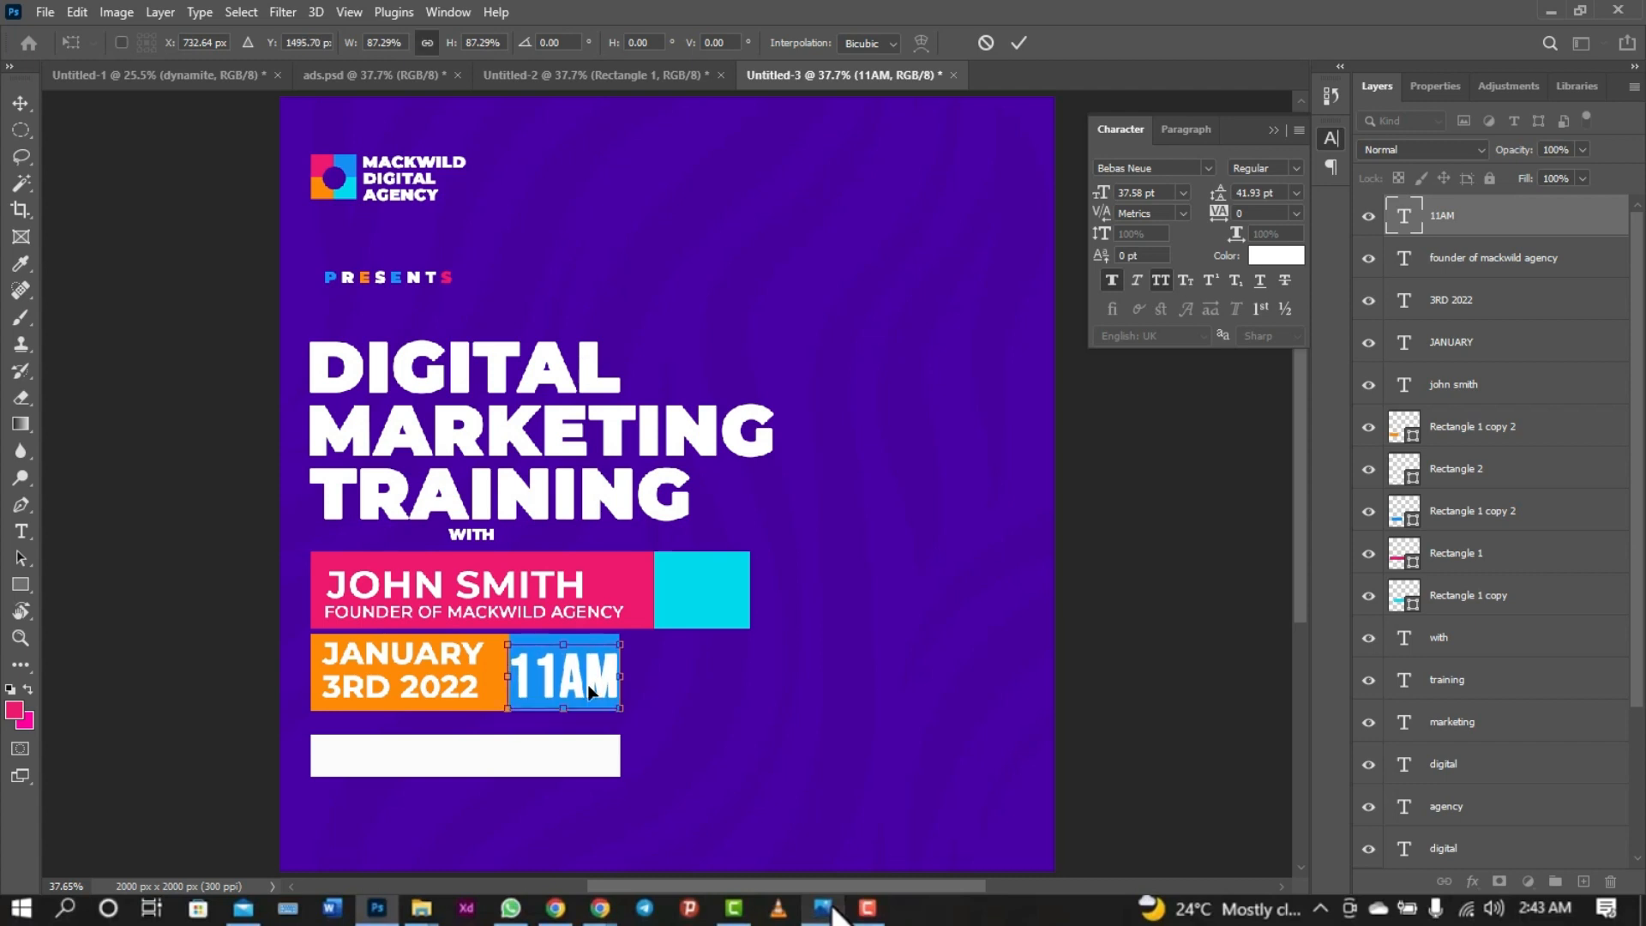
{"action": "left_click_drag", "start_coordinate": [623, 646], "coordinate": [617, 647]}
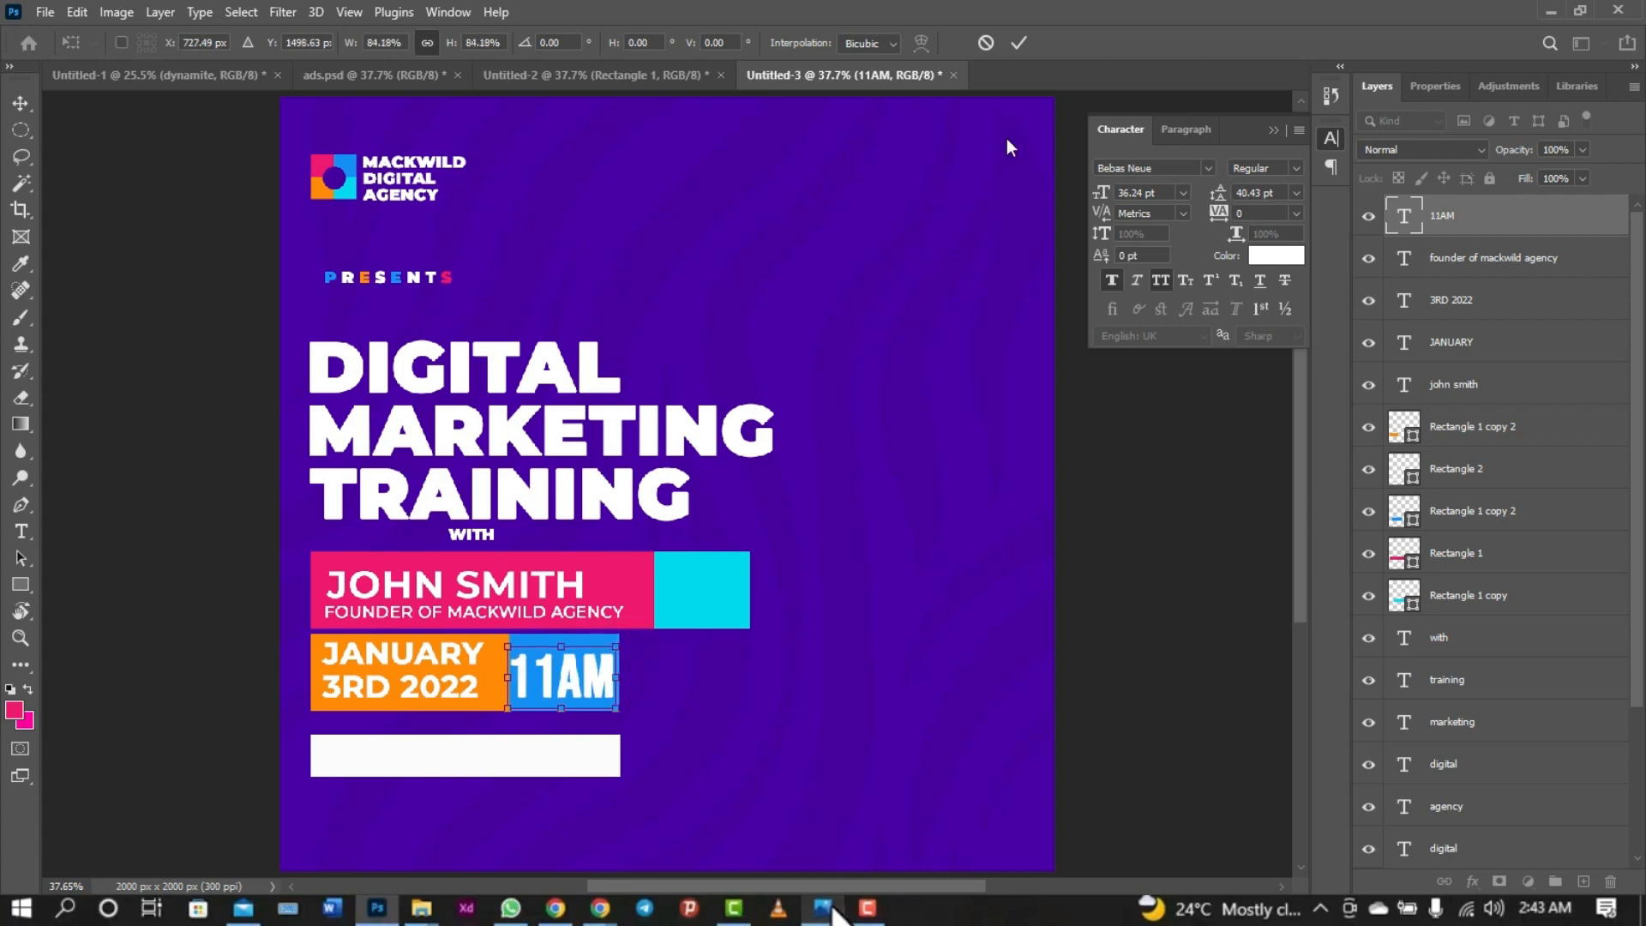
{"action": "left_click", "coordinate": [1018, 43]}
{"action": "left_click", "coordinate": [768, 735]}
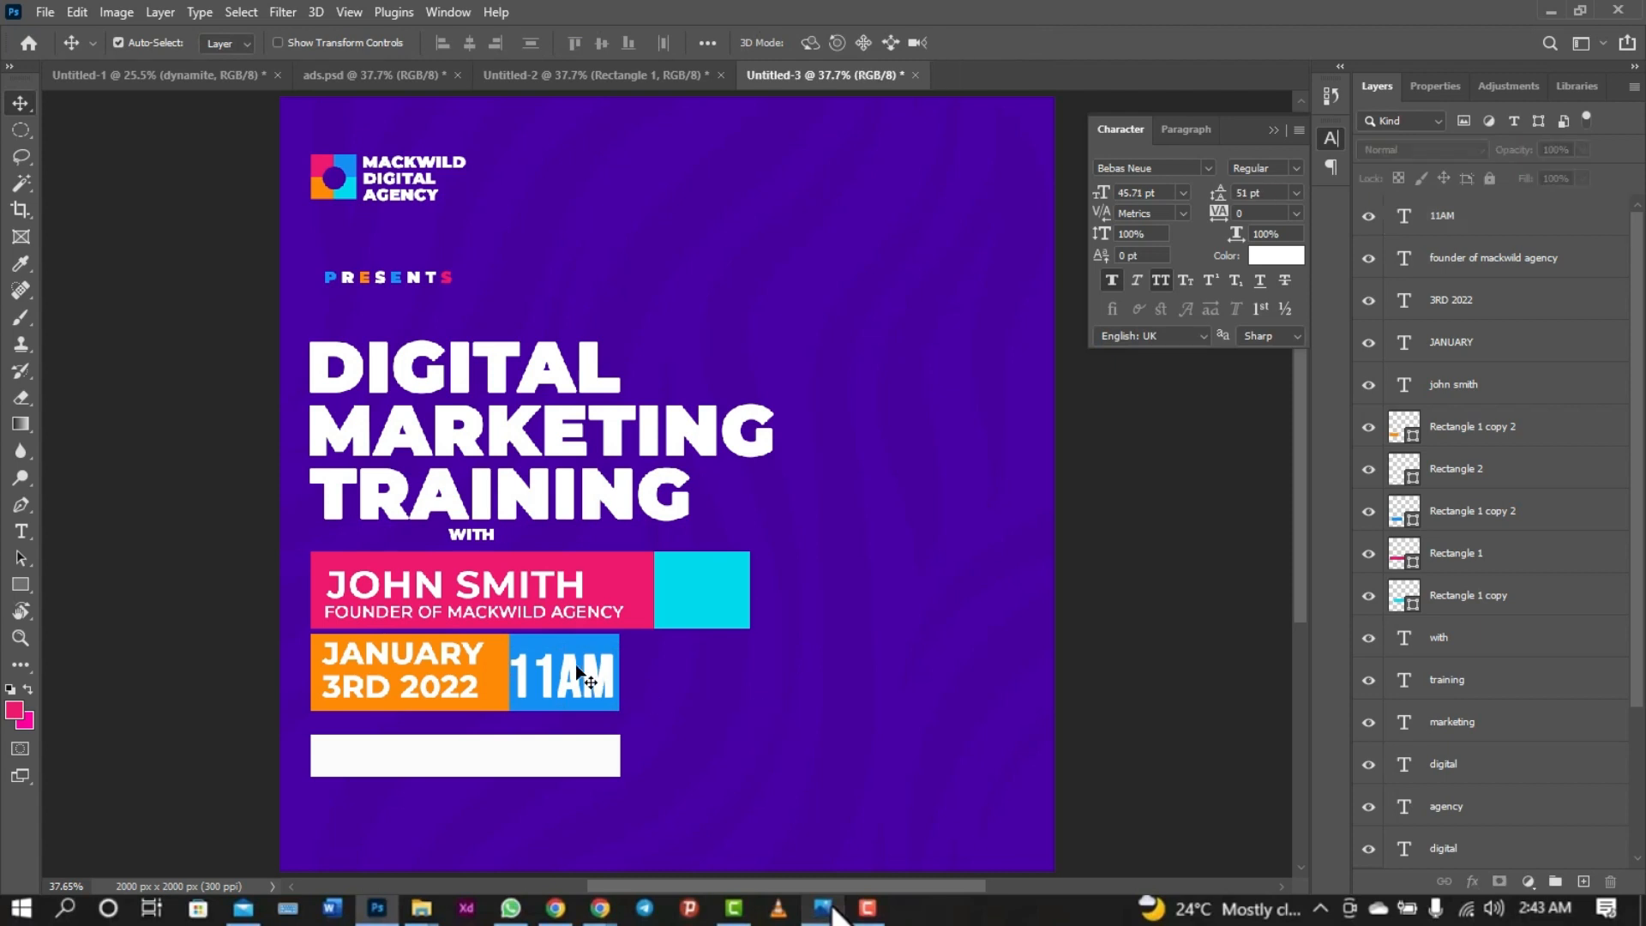
{"action": "left_click", "coordinate": [597, 674]}
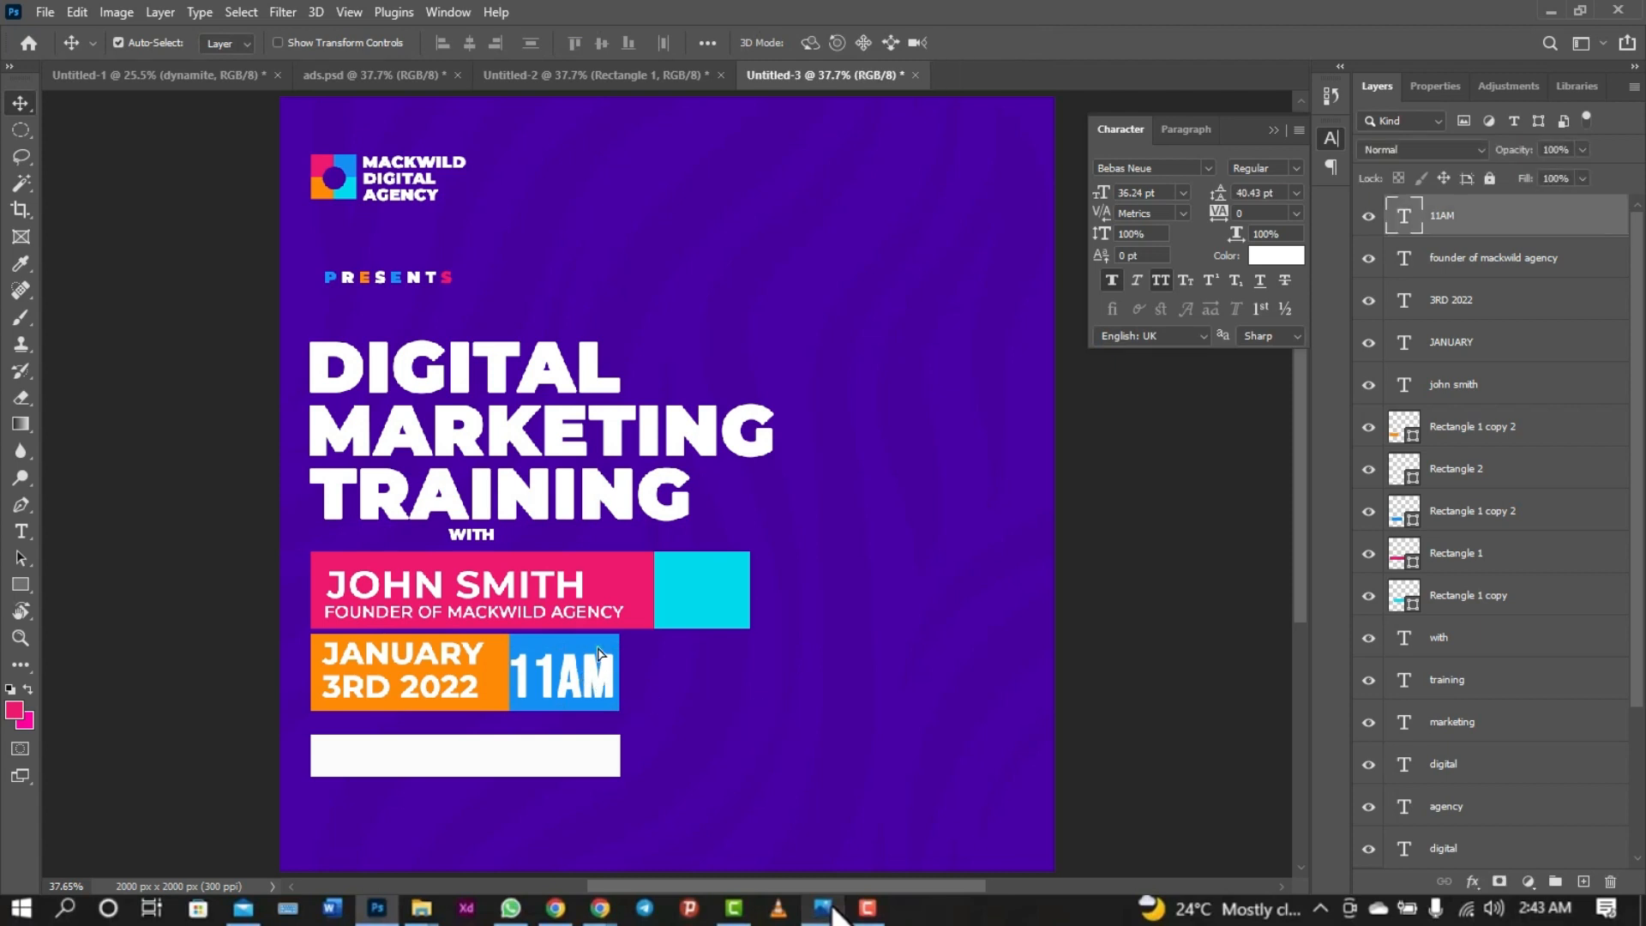
{"action": "left_click", "coordinate": [689, 573]}
{"action": "left_click_drag", "start_coordinate": [690, 573], "coordinate": [701, 581]}
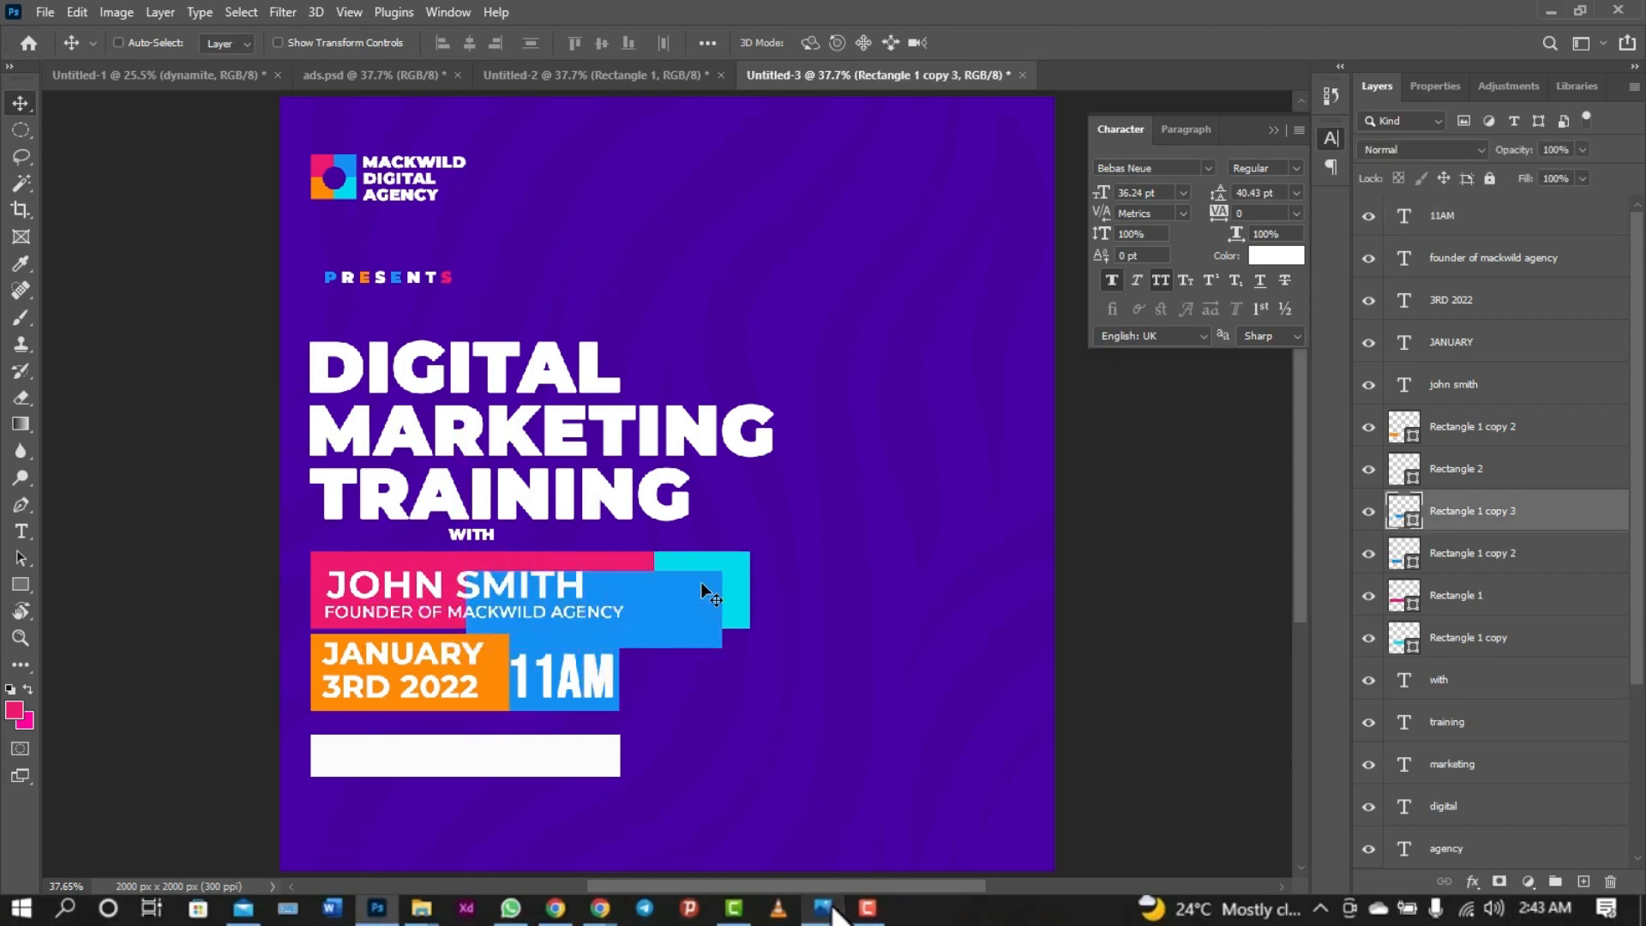
{"action": "key", "text": "ctrl+z"}
- Duplicate "11AM" onto the cyan block beside the speaker's name and replace the copy's text with "CEO"
{"action": "left_click", "coordinate": [600, 672]}
{"action": "left_click_drag", "start_coordinate": [600, 671], "coordinate": [733, 588]}
{"action": "double_click", "coordinate": [733, 585]}
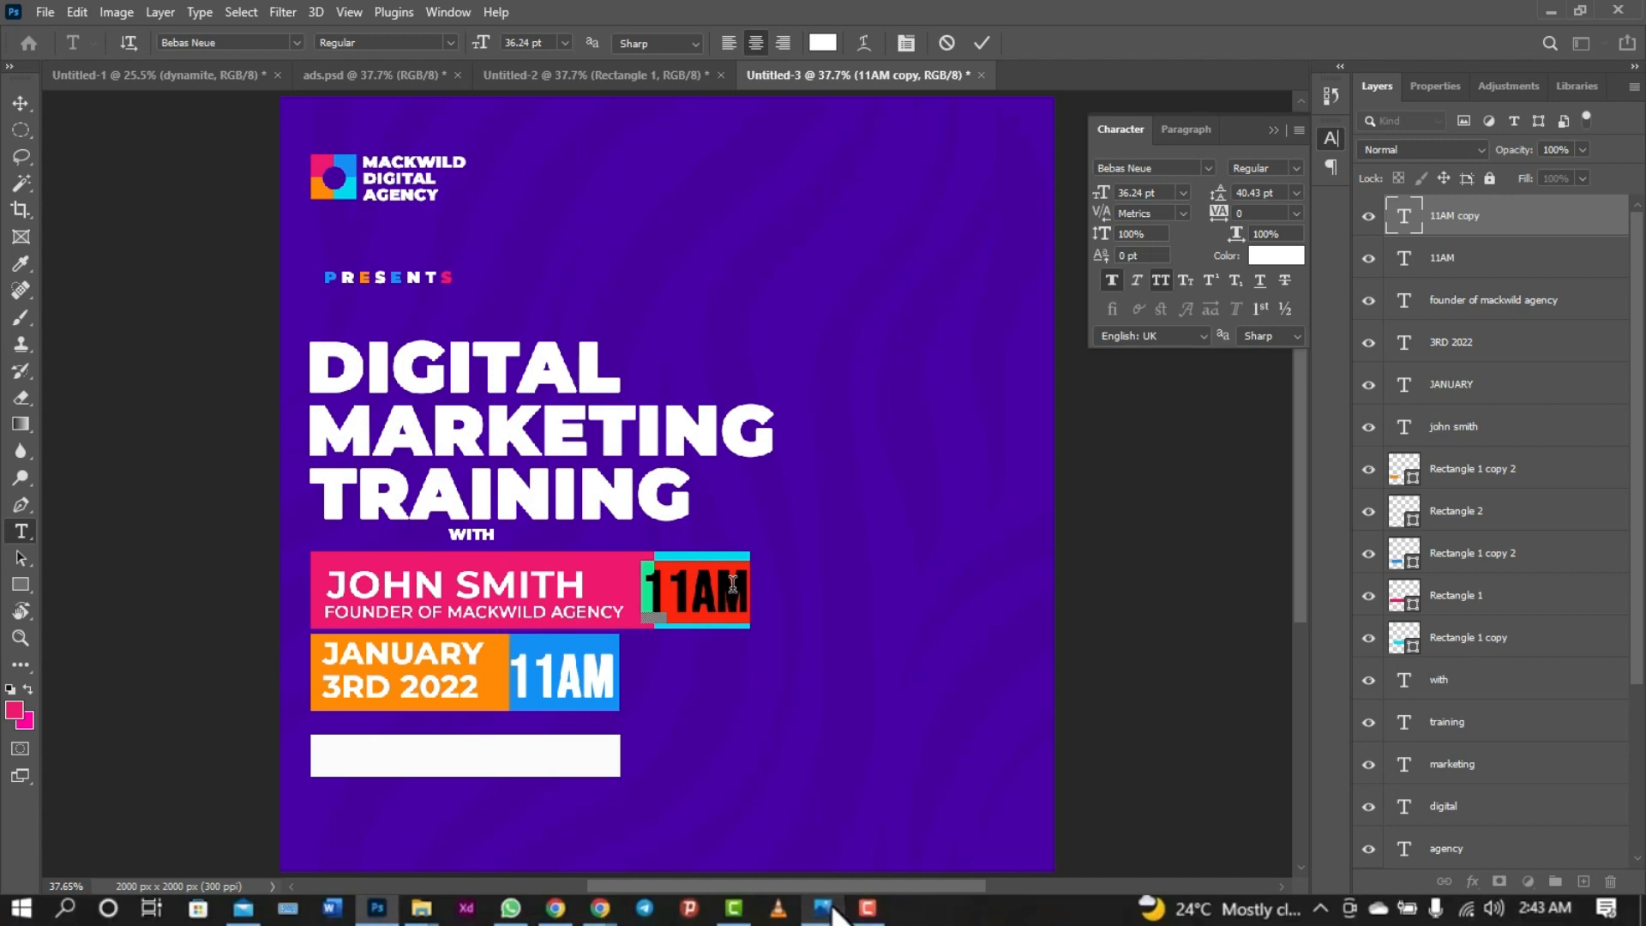
{"action": "type", "text": "CEO"}
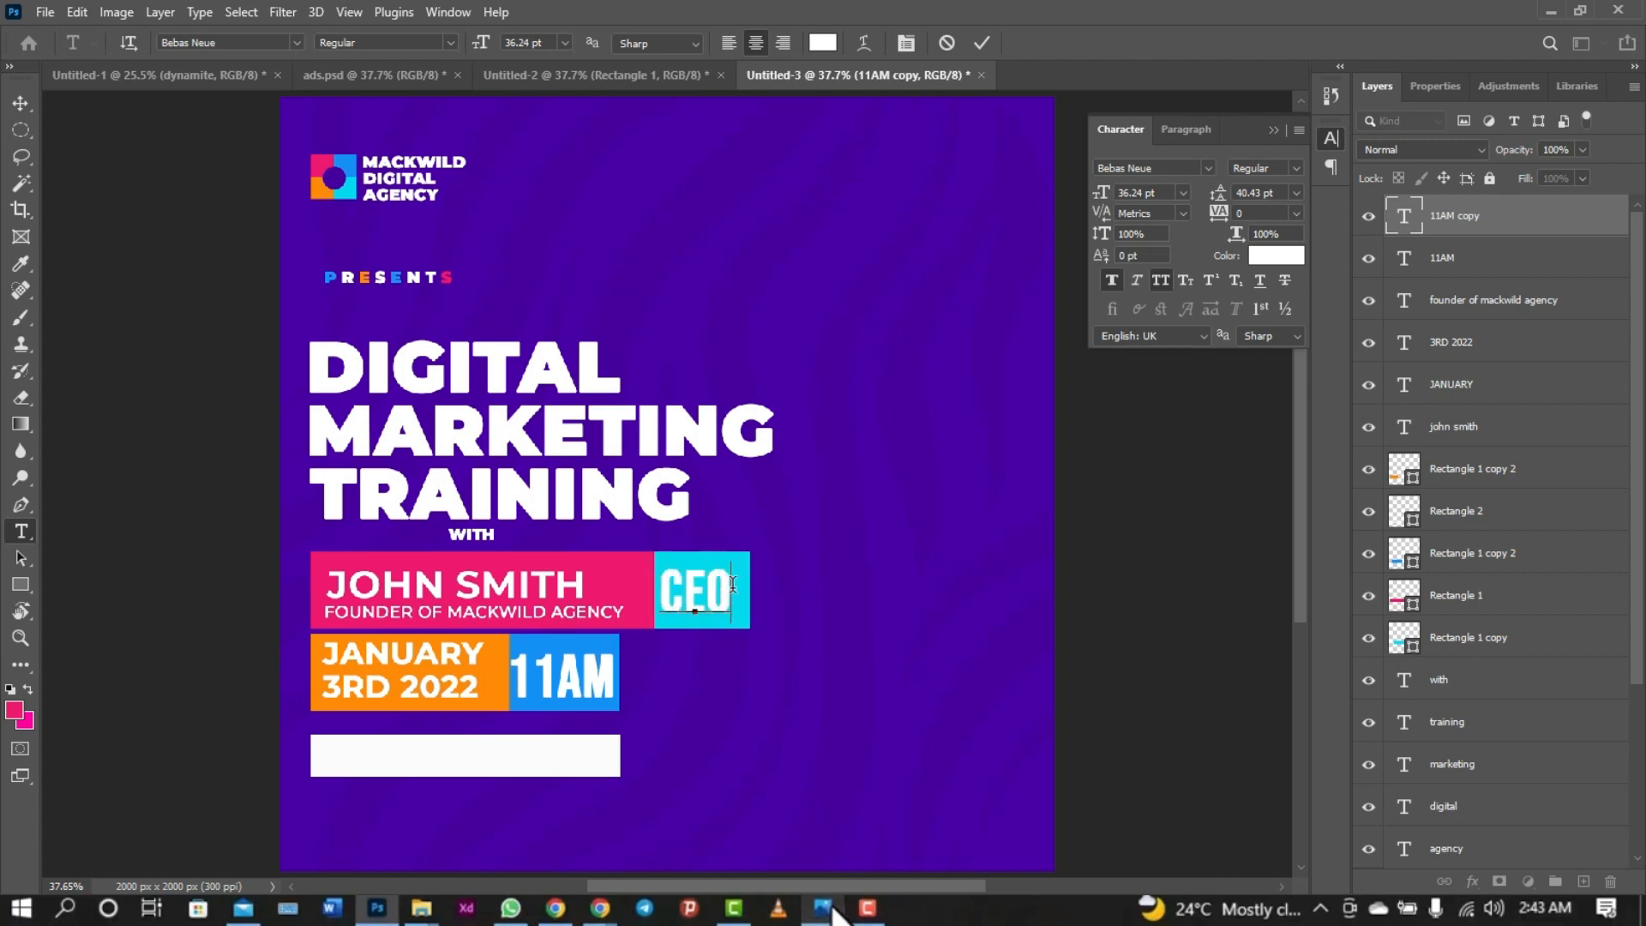
{"action": "left_click", "coordinate": [982, 45]}
{"action": "key", "text": "v"}
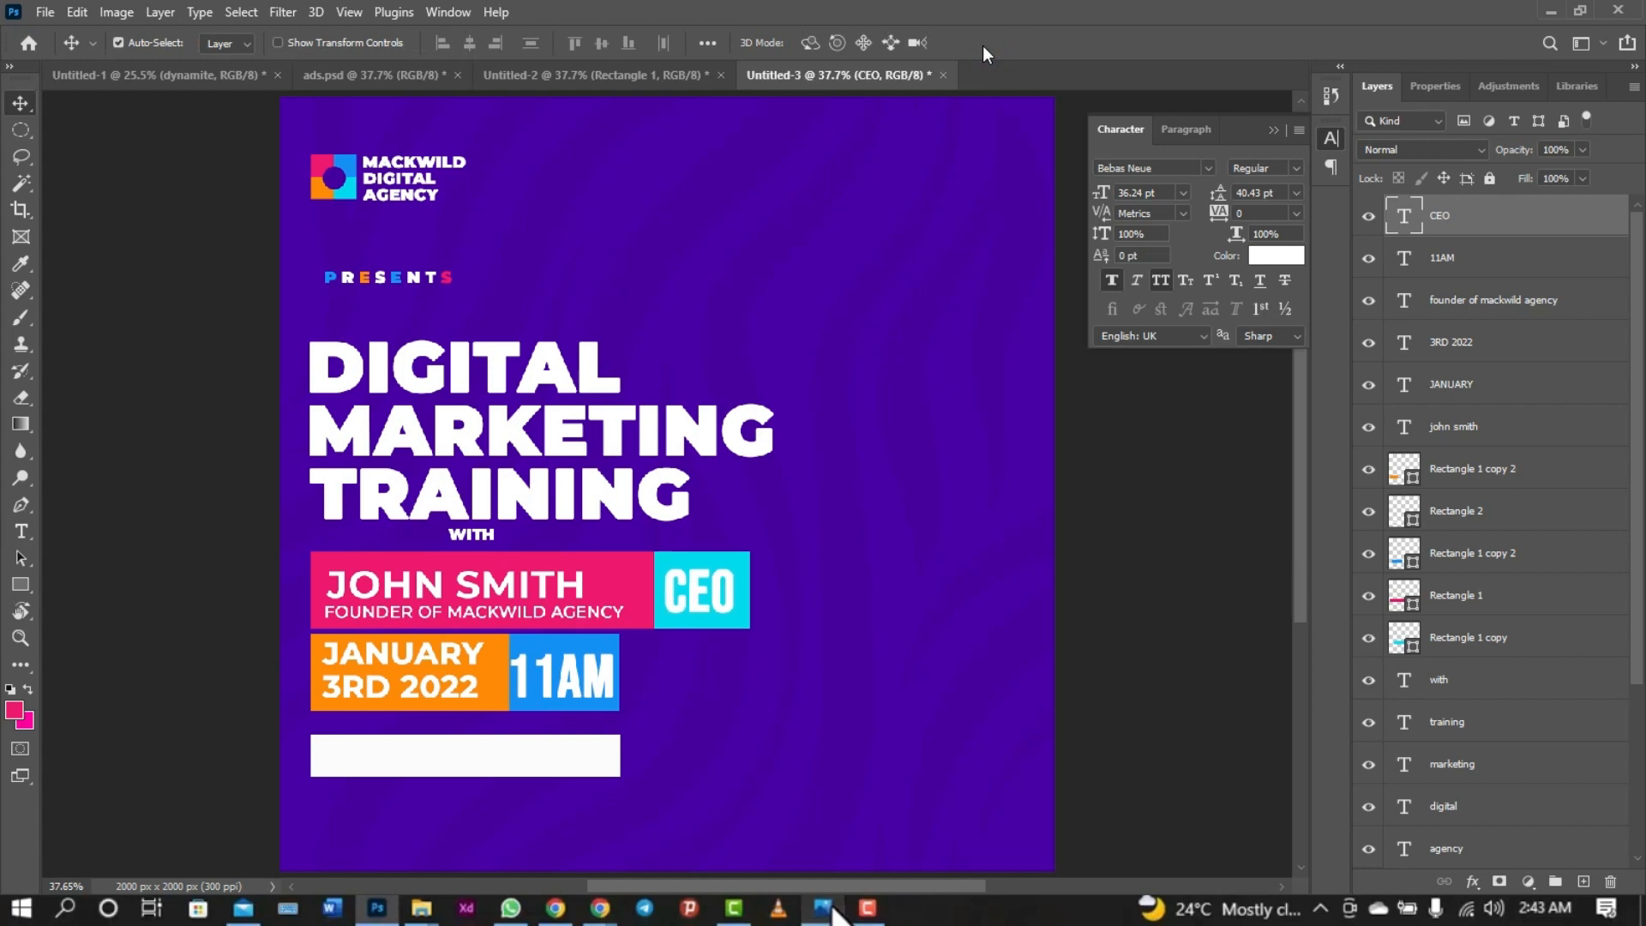
- Darken the fill of the cyan block behind "CEO" to 03c5db
{"action": "left_click", "coordinate": [746, 575]}
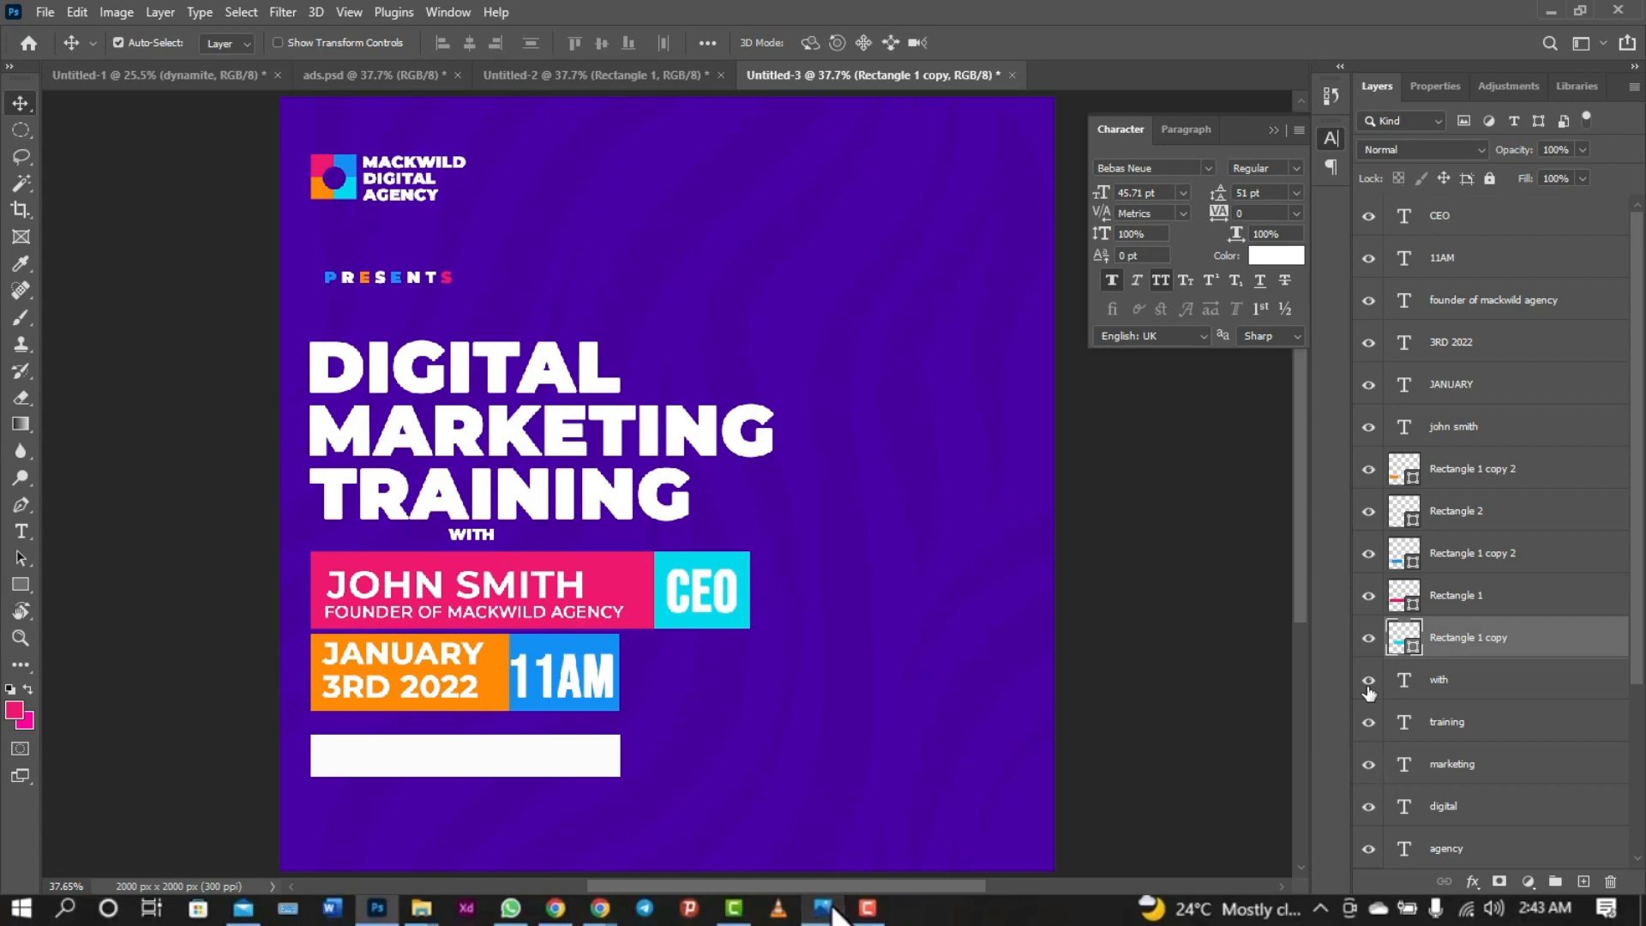
{"action": "left_click", "coordinate": [1413, 650]}
{"action": "double_click", "coordinate": [1413, 650]}
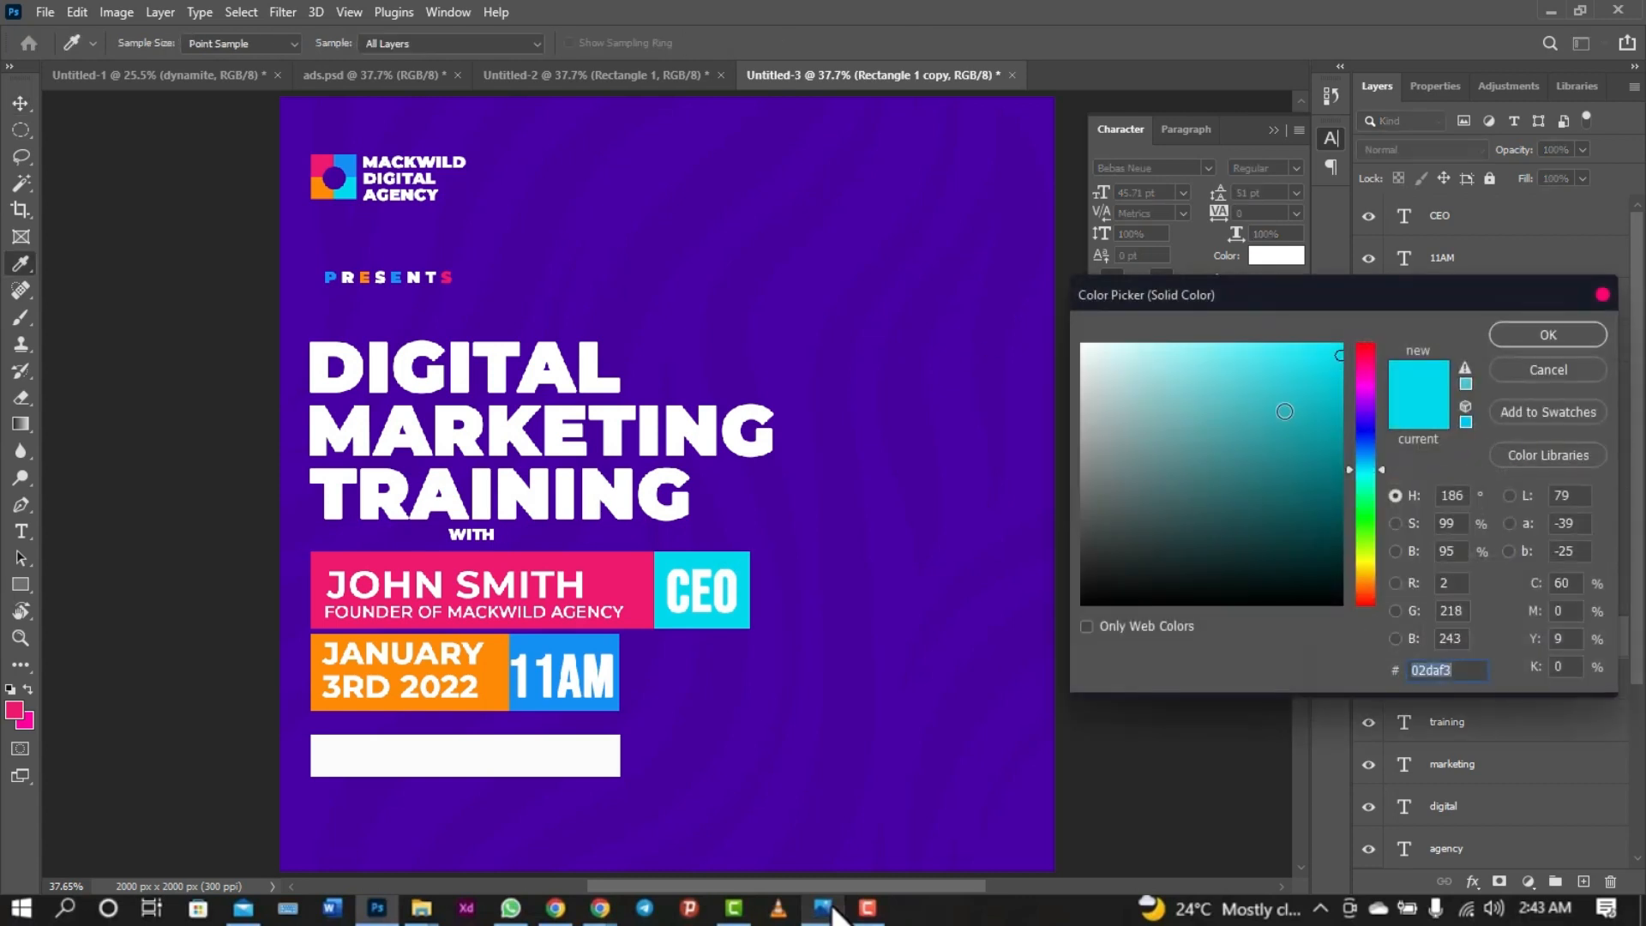
{"action": "left_click_drag", "start_coordinate": [1338, 375], "coordinate": [1340, 382]}
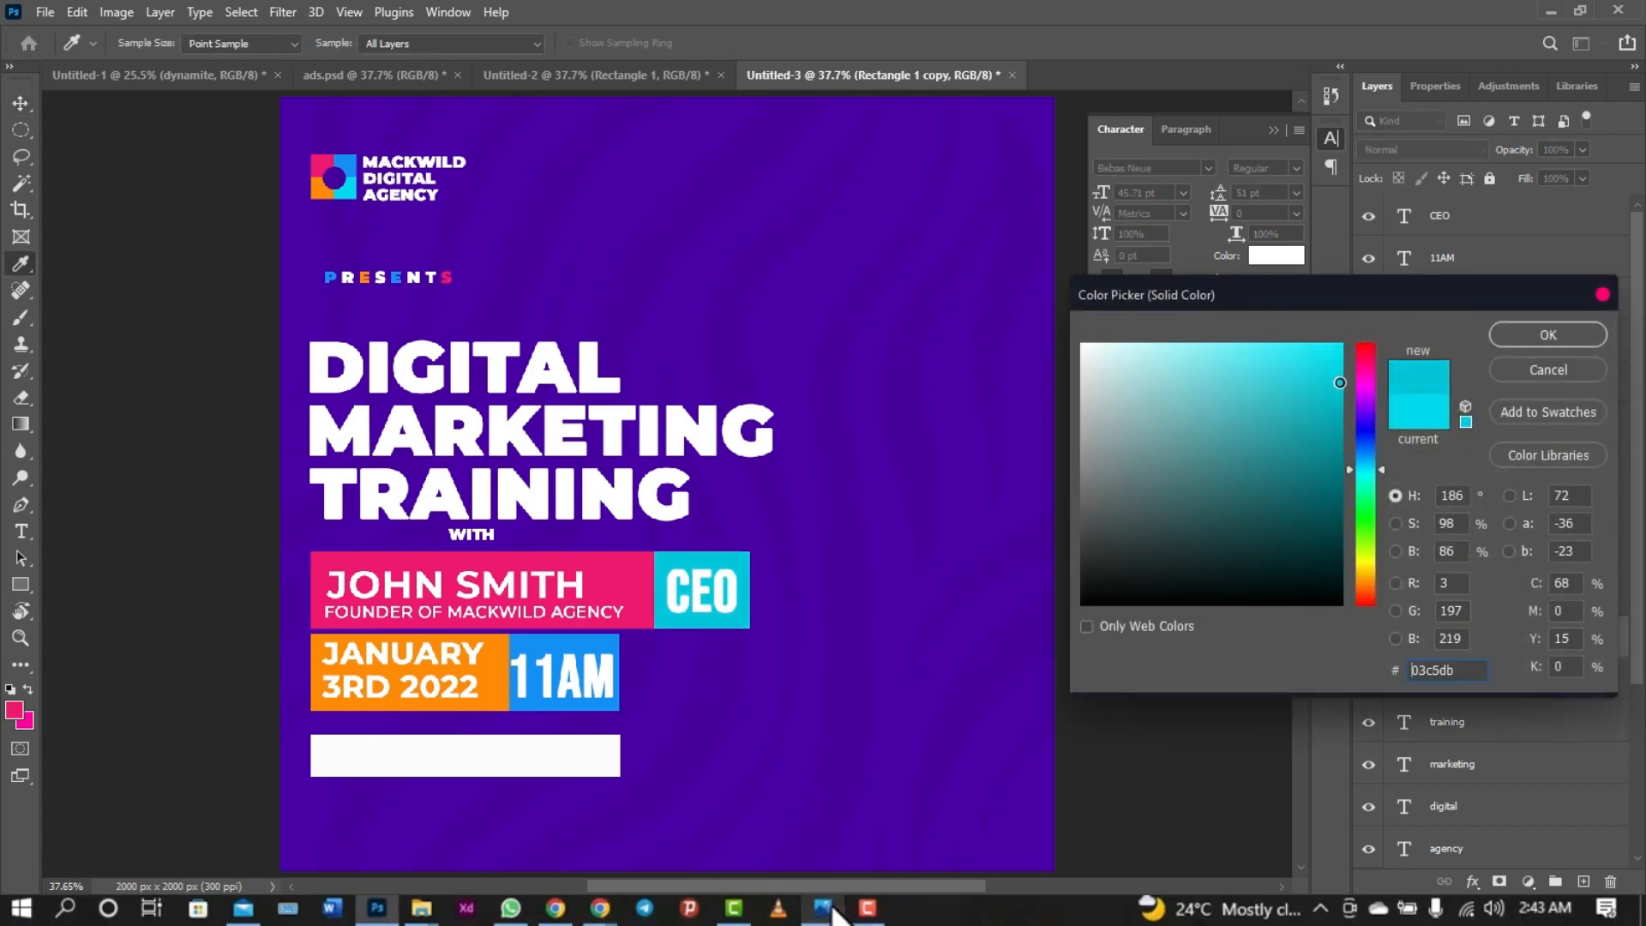
{"action": "left_click", "coordinate": [1547, 334]}
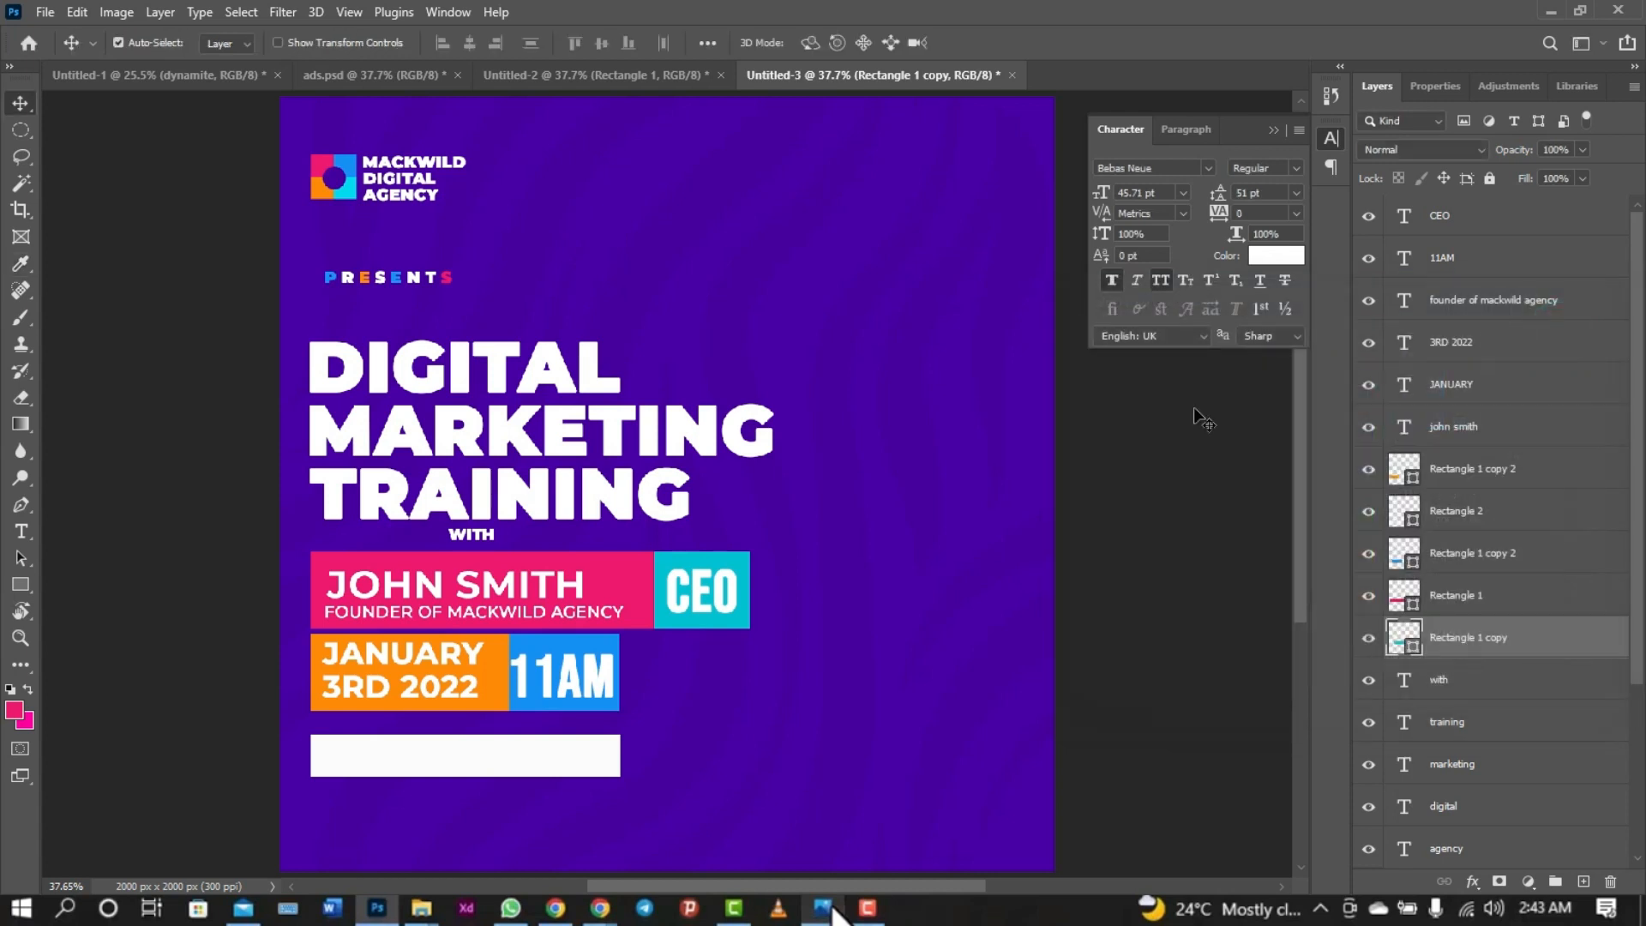
{"action": "left_click", "coordinate": [1017, 527]}
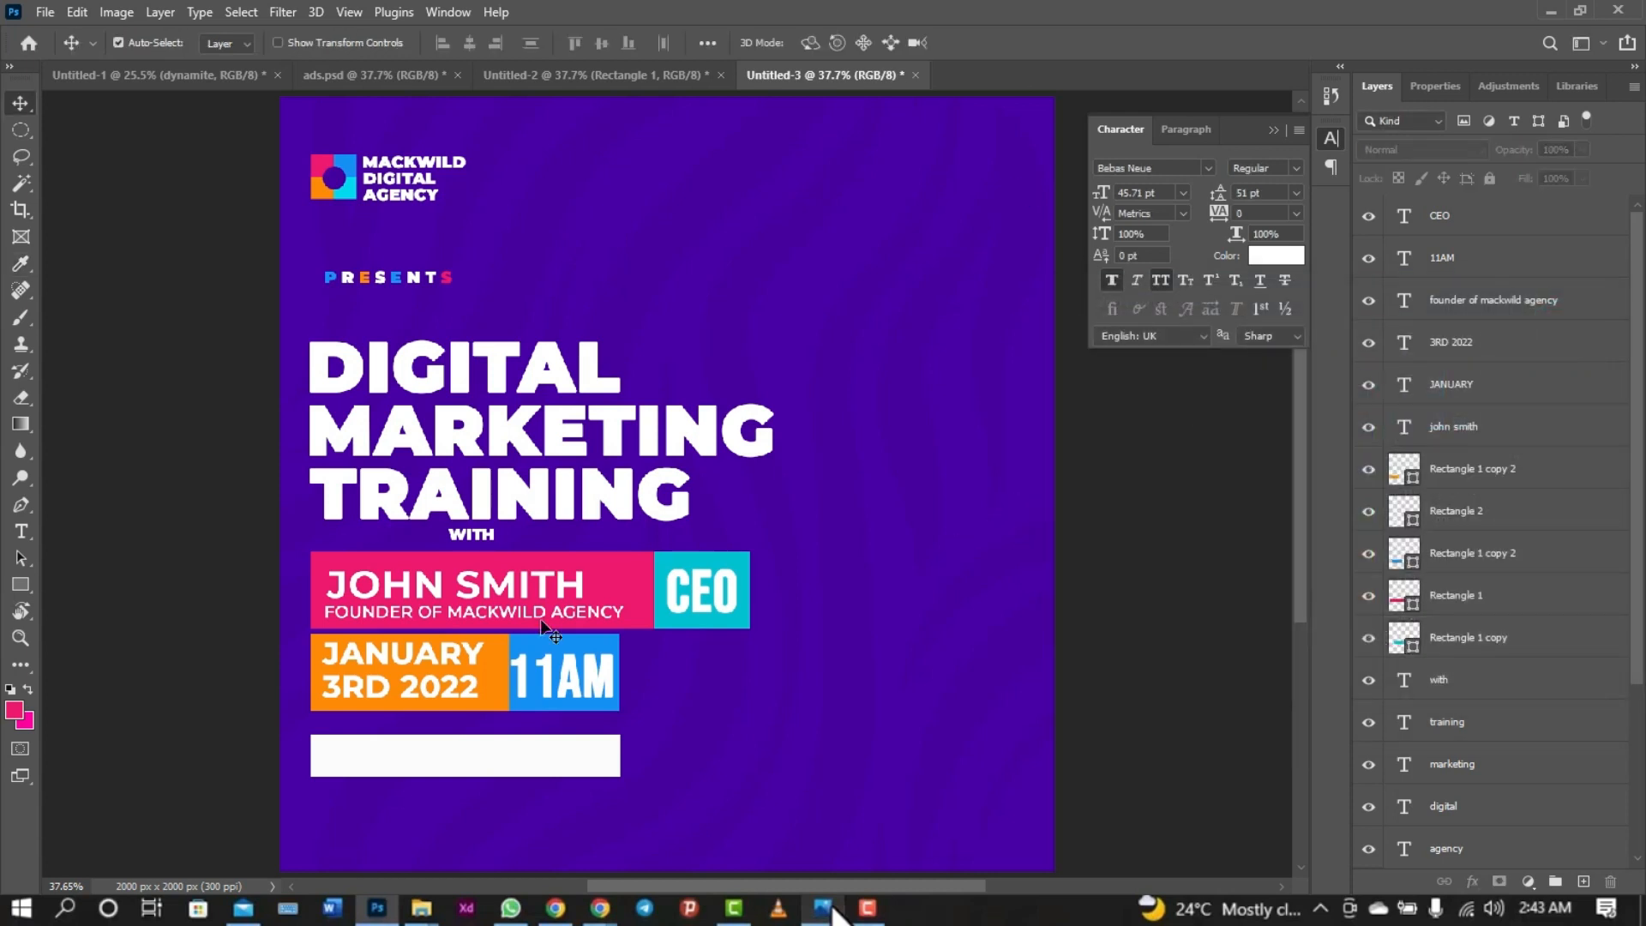
- Move the empty white bar straight up, close beneath the orange and blue date row
{"action": "left_click", "coordinate": [423, 751]}
{"action": "key", "text": "shift+Up"}
{"action": "key", "text": "shift+Up"}
{"action": "key", "text": "shift+Up"}
{"action": "key", "text": "shift+Up"}
{"action": "key", "text": "shift+Up"}
{"action": "key", "text": "shift+Up"}
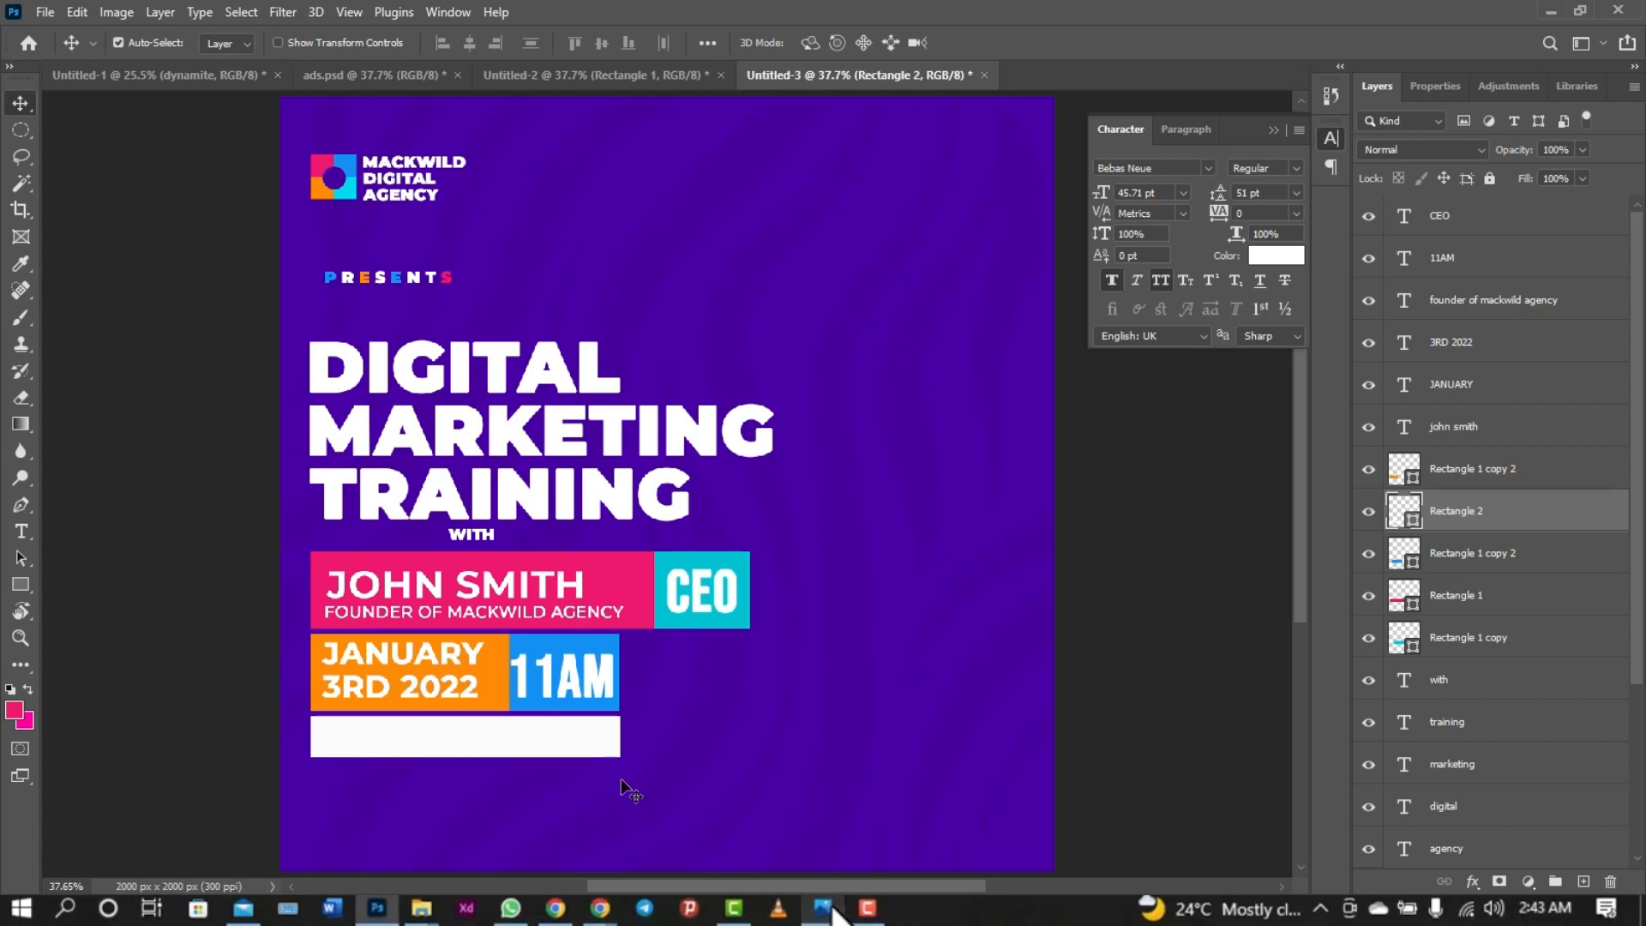
- Select the date row's bars and texts together and nudge them up closer to the speaker row
{"action": "left_click_drag", "start_coordinate": [654, 666], "coordinate": [426, 655]}
{"action": "key", "text": "Up"}
{"action": "key", "text": "Up"}
{"action": "key", "text": "Up"}
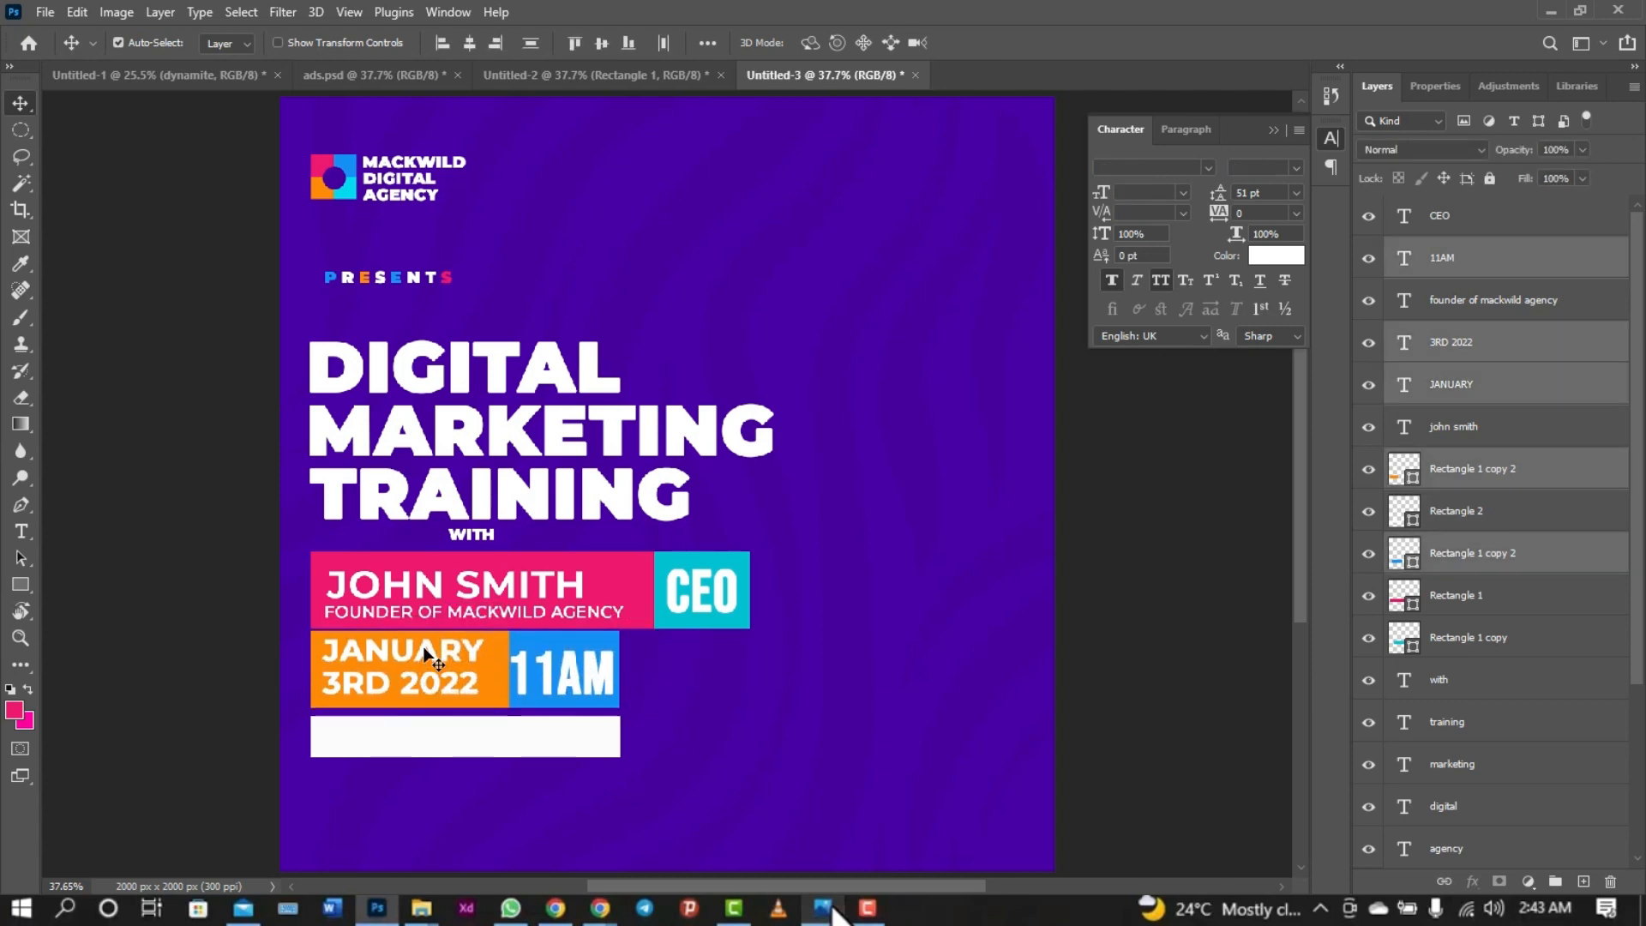
- Nudge the white bar up so its gap to the date row matches the gap between the rows above
{"action": "left_click", "coordinate": [477, 735]}
{"action": "key", "text": "Up"}
{"action": "key", "text": "Up"}
{"action": "key", "text": "Up"}
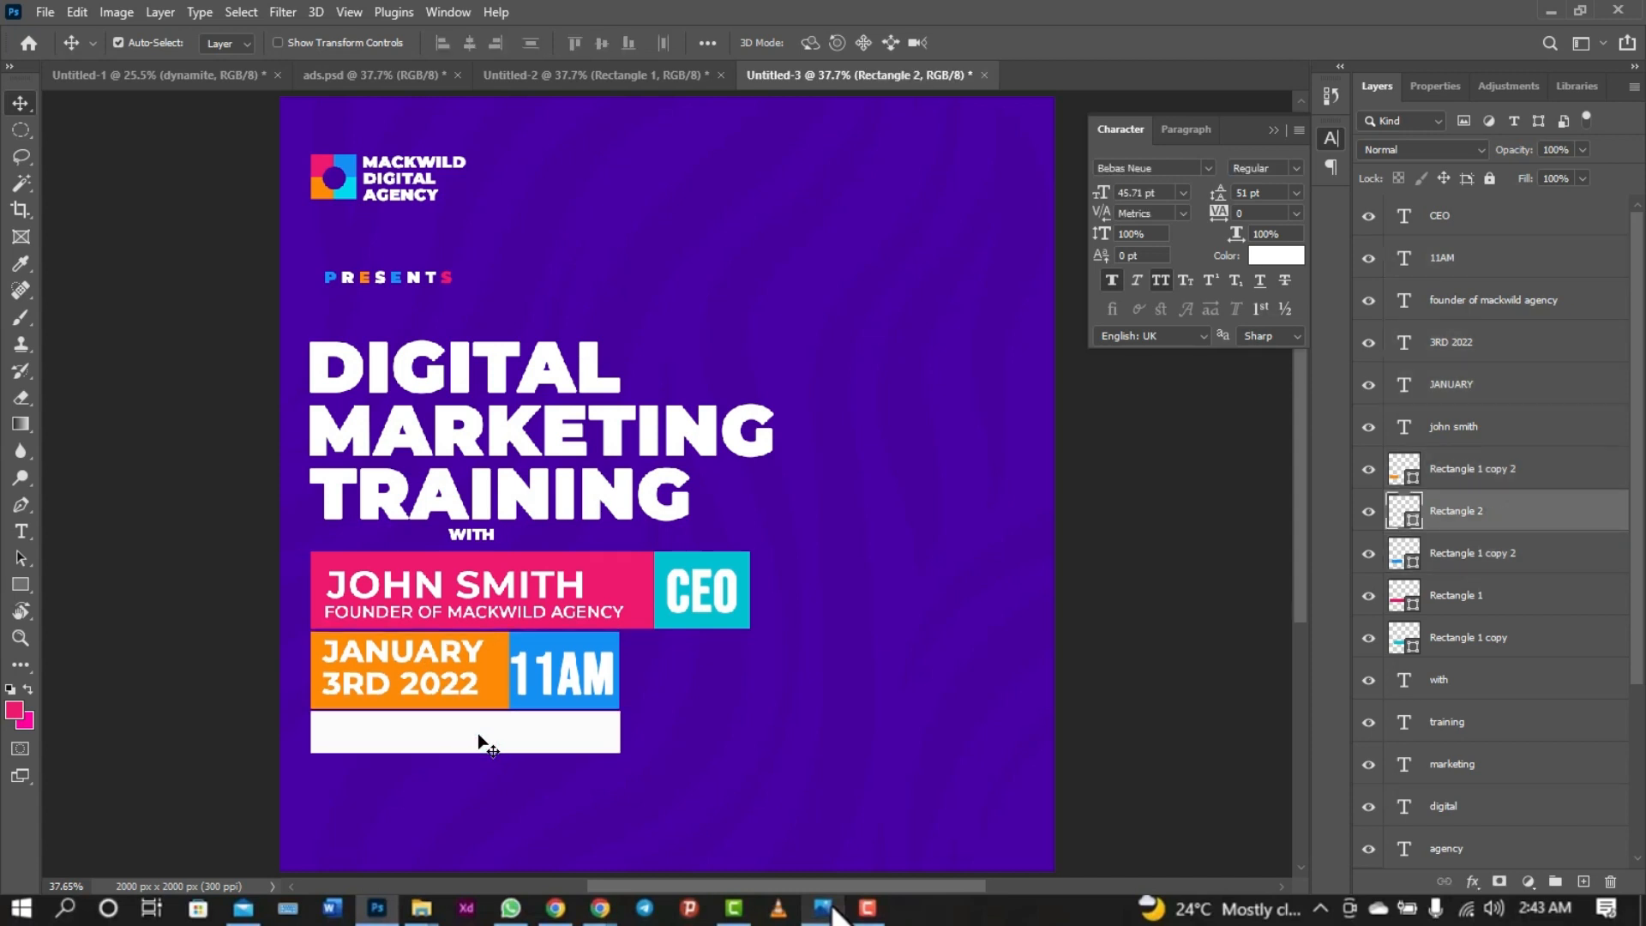
{"action": "key", "text": "Down"}
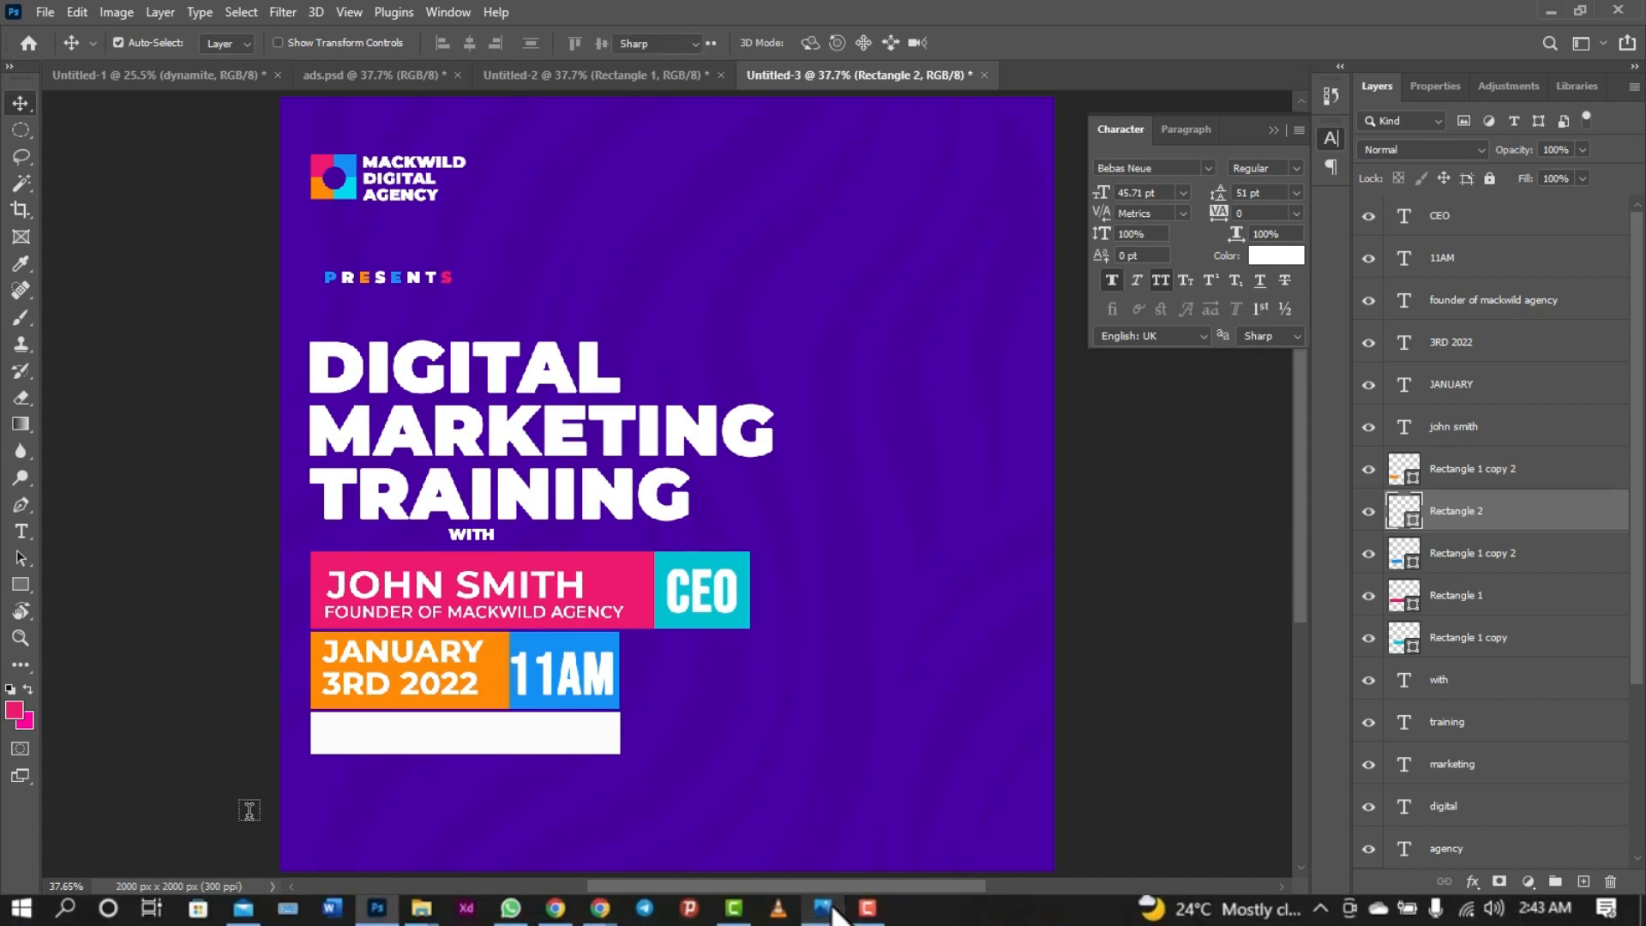
- Add the venue text "PF GOLDEN HOTEL OMOKU, RIVERS STATE, NIGERIA" in black (000000) on the white bar
{"action": "key", "text": "t"}
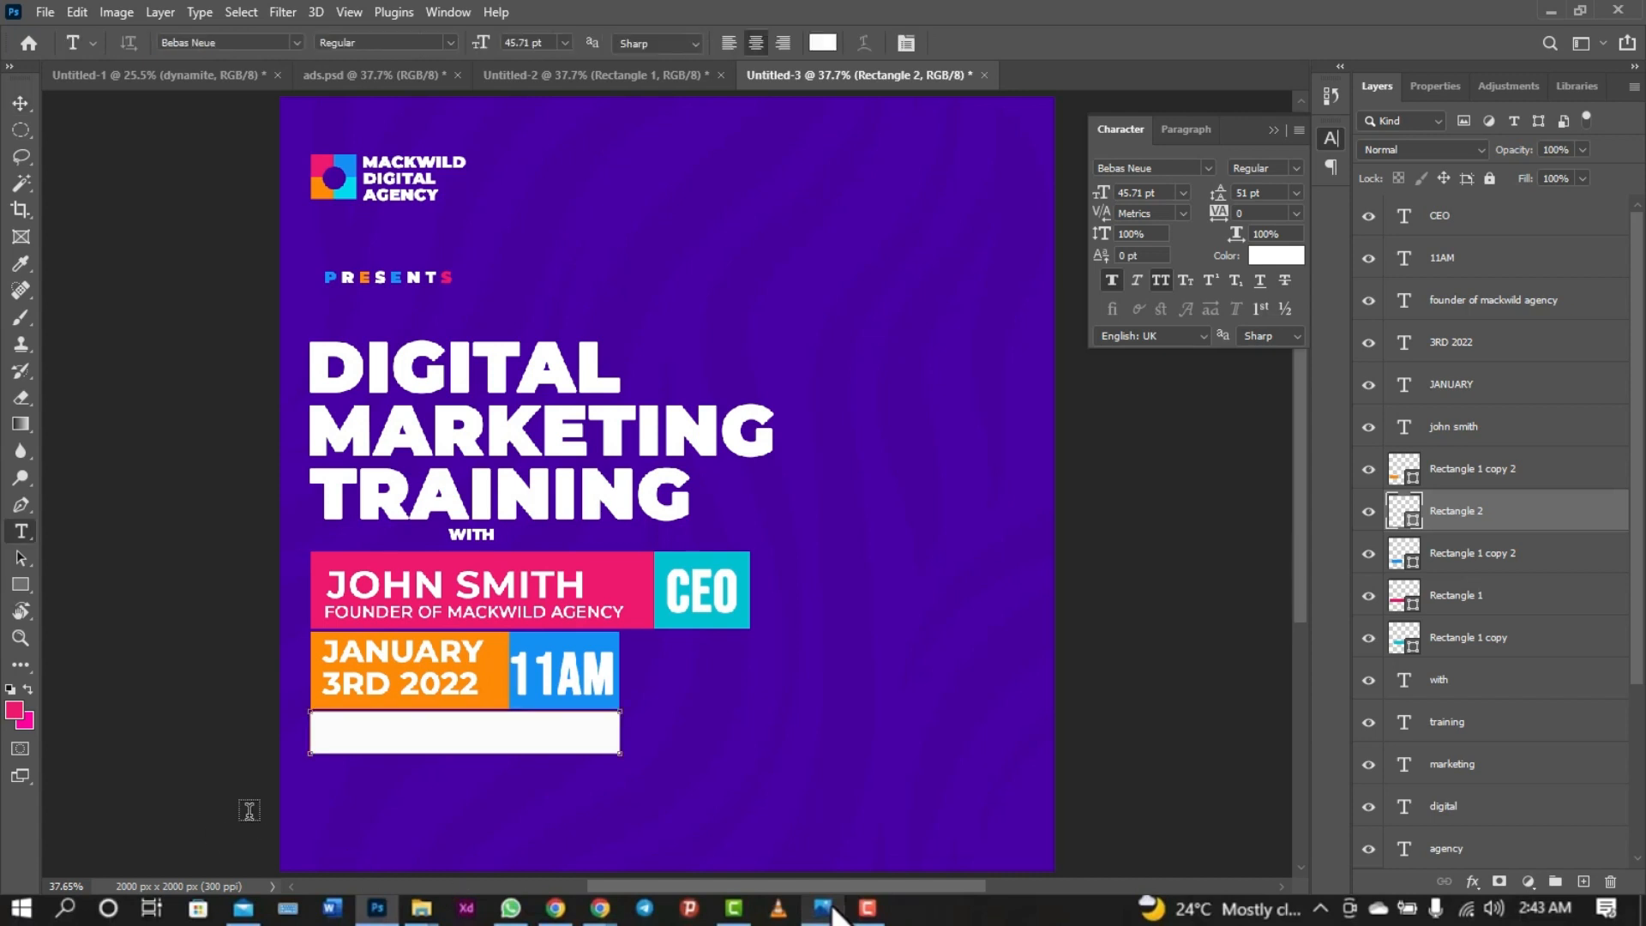
{"action": "left_click", "coordinate": [321, 727]}
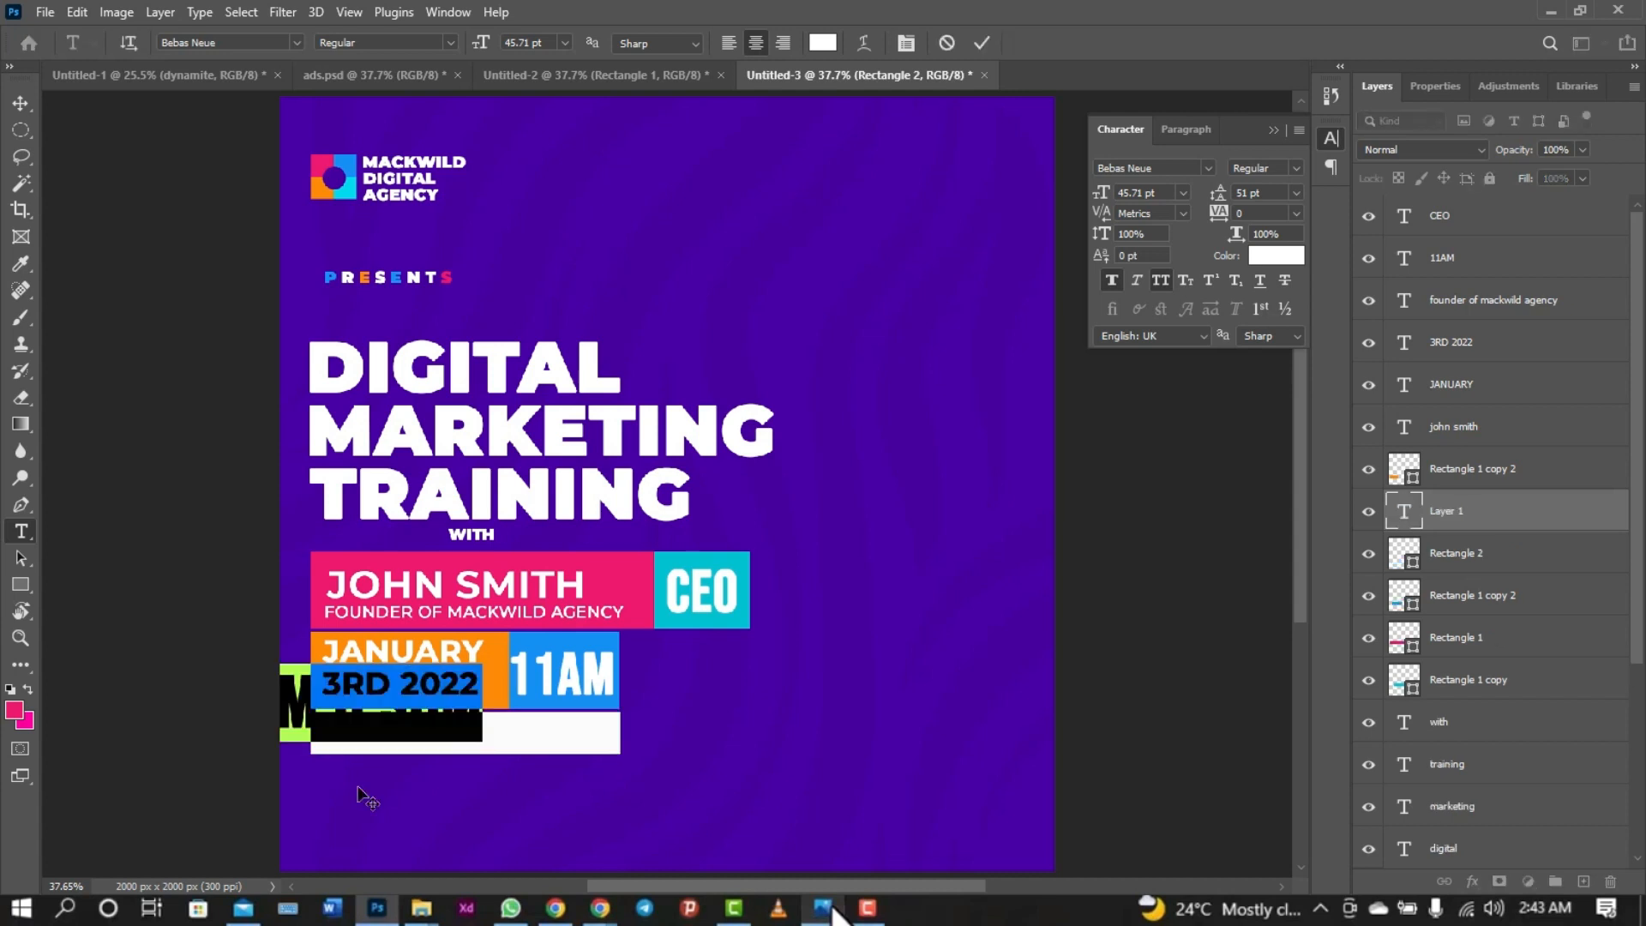
{"action": "left_click", "coordinate": [822, 42]}
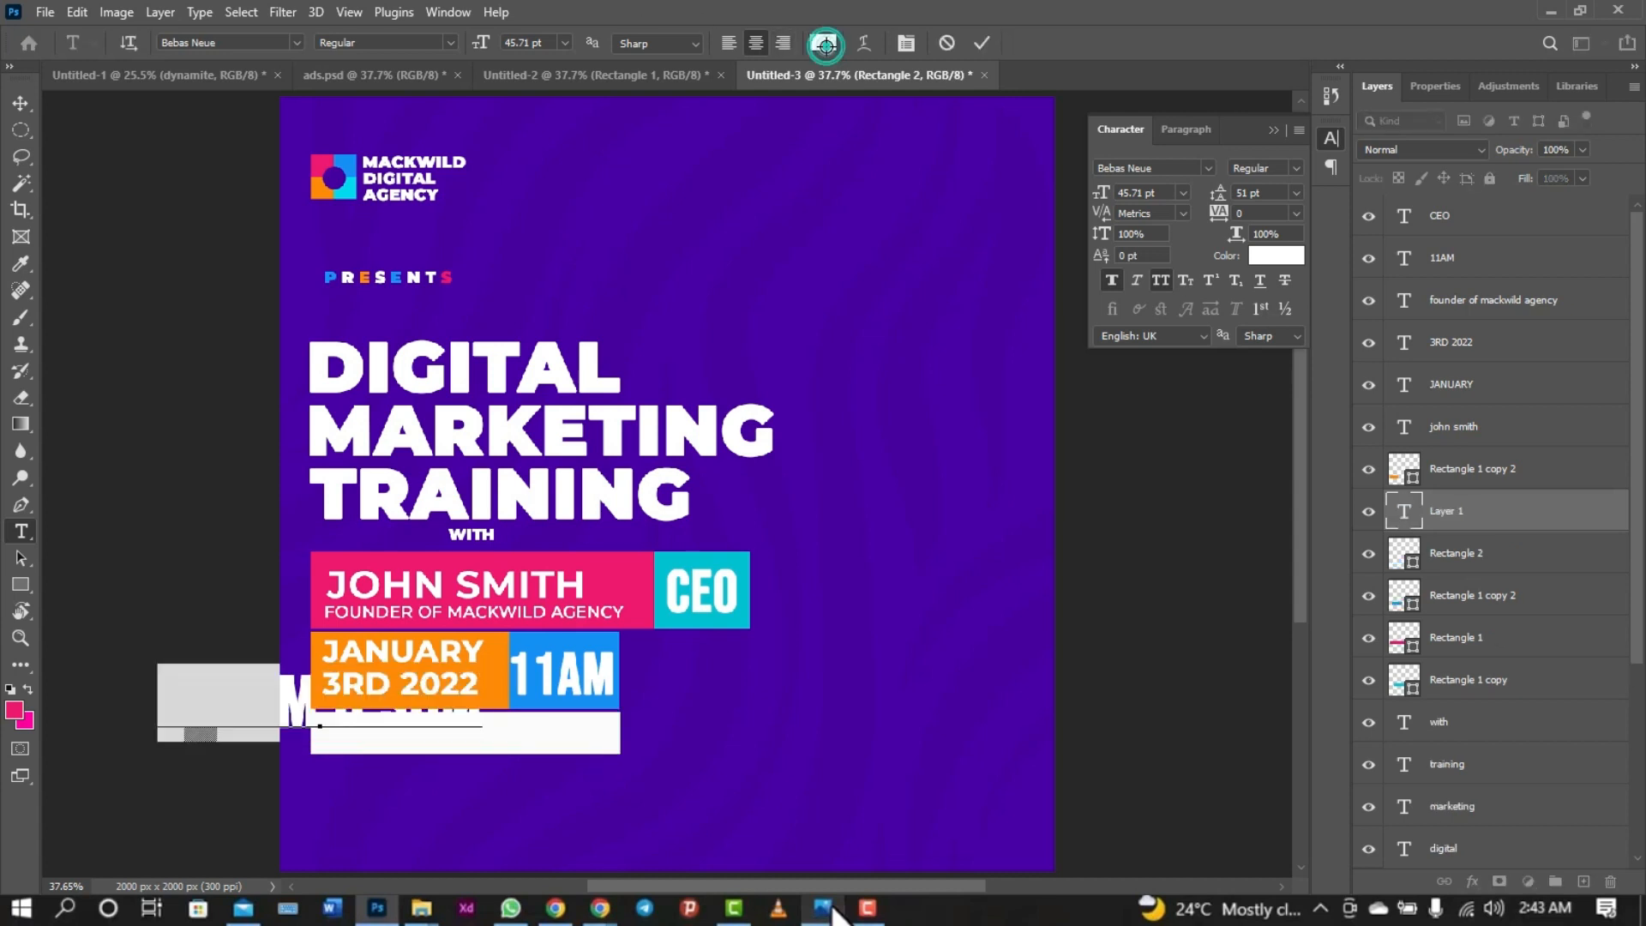
{"action": "type", "text": "000000"}
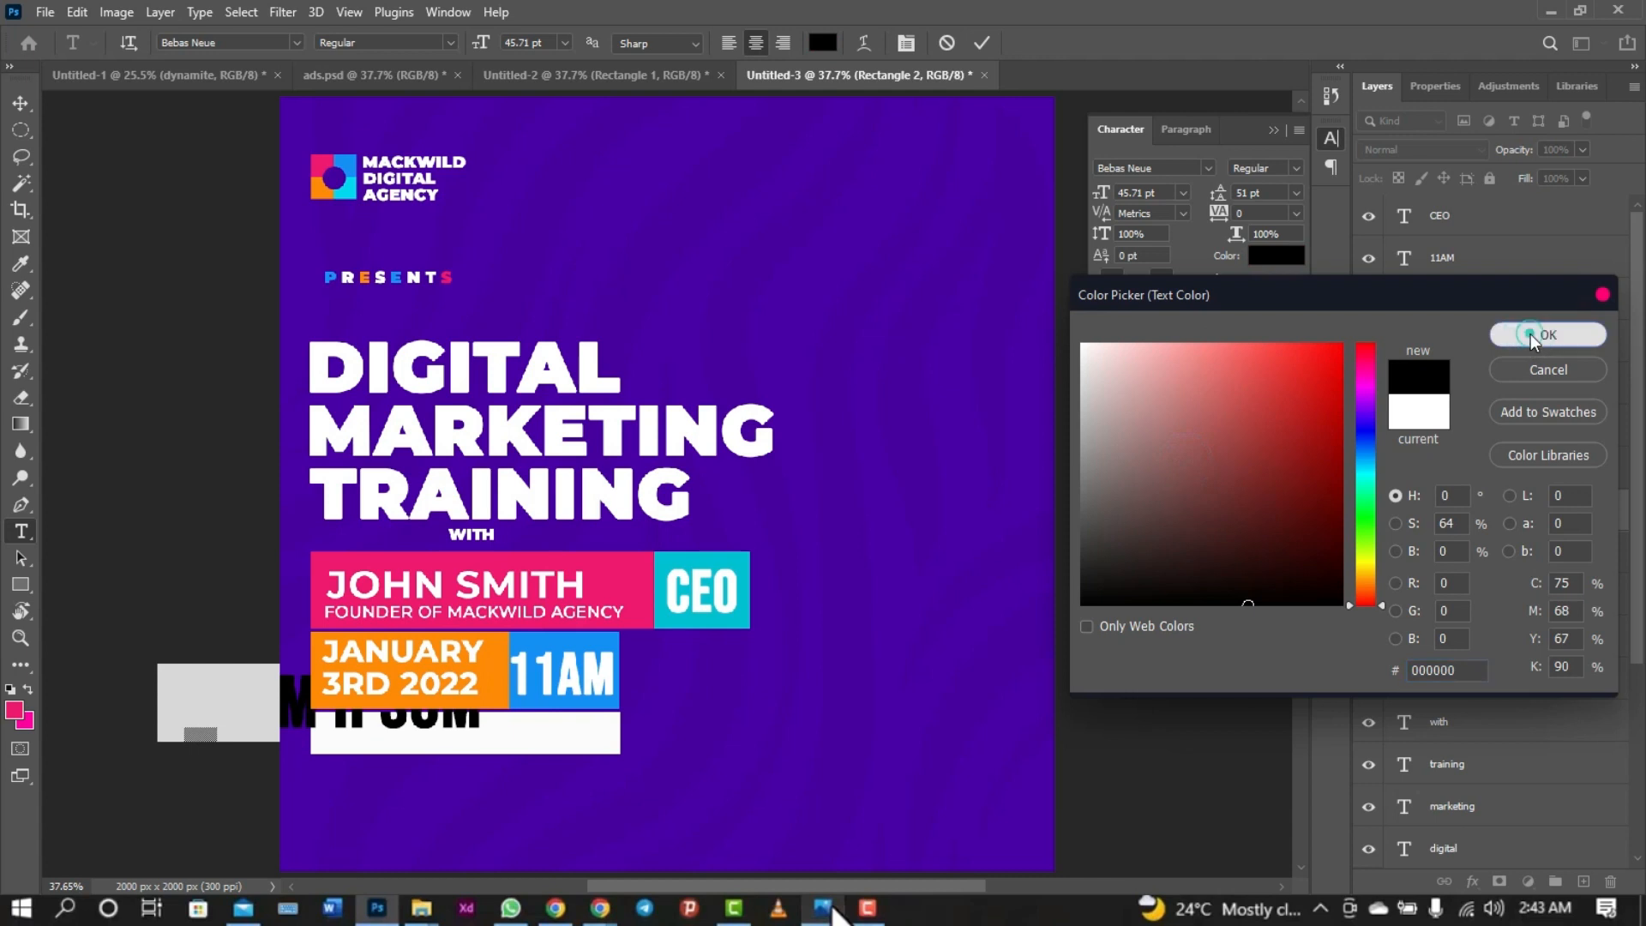
{"action": "left_click", "coordinate": [1534, 336]}
{"action": "type", "text": "THE GOLD"}
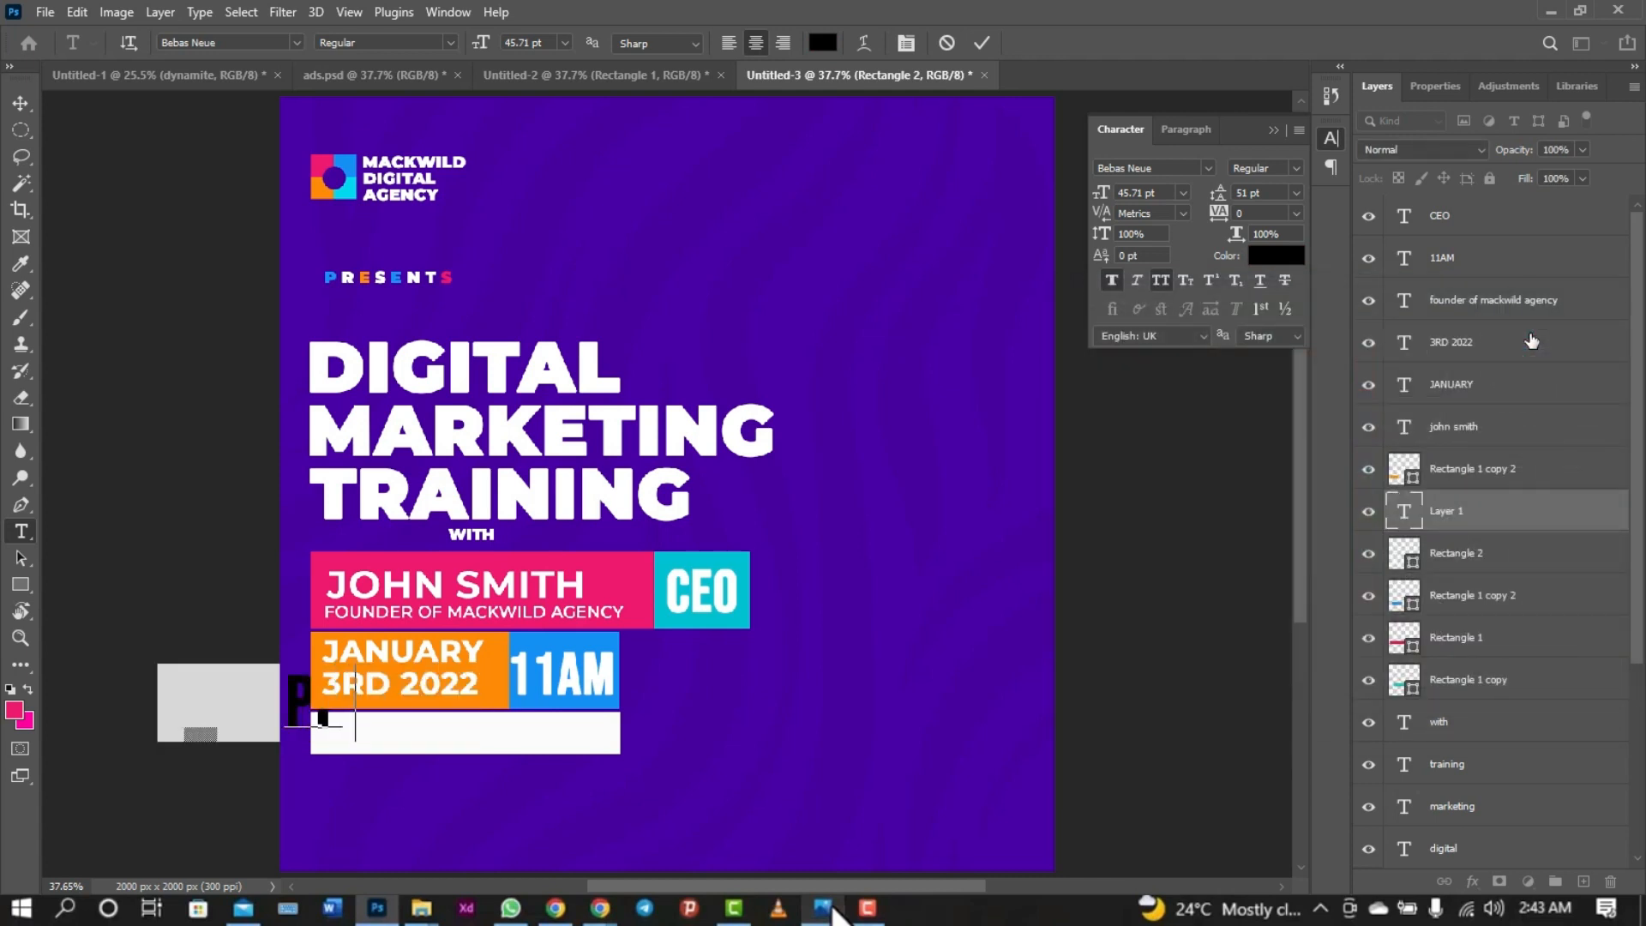
{"action": "type", "text": "EN"}
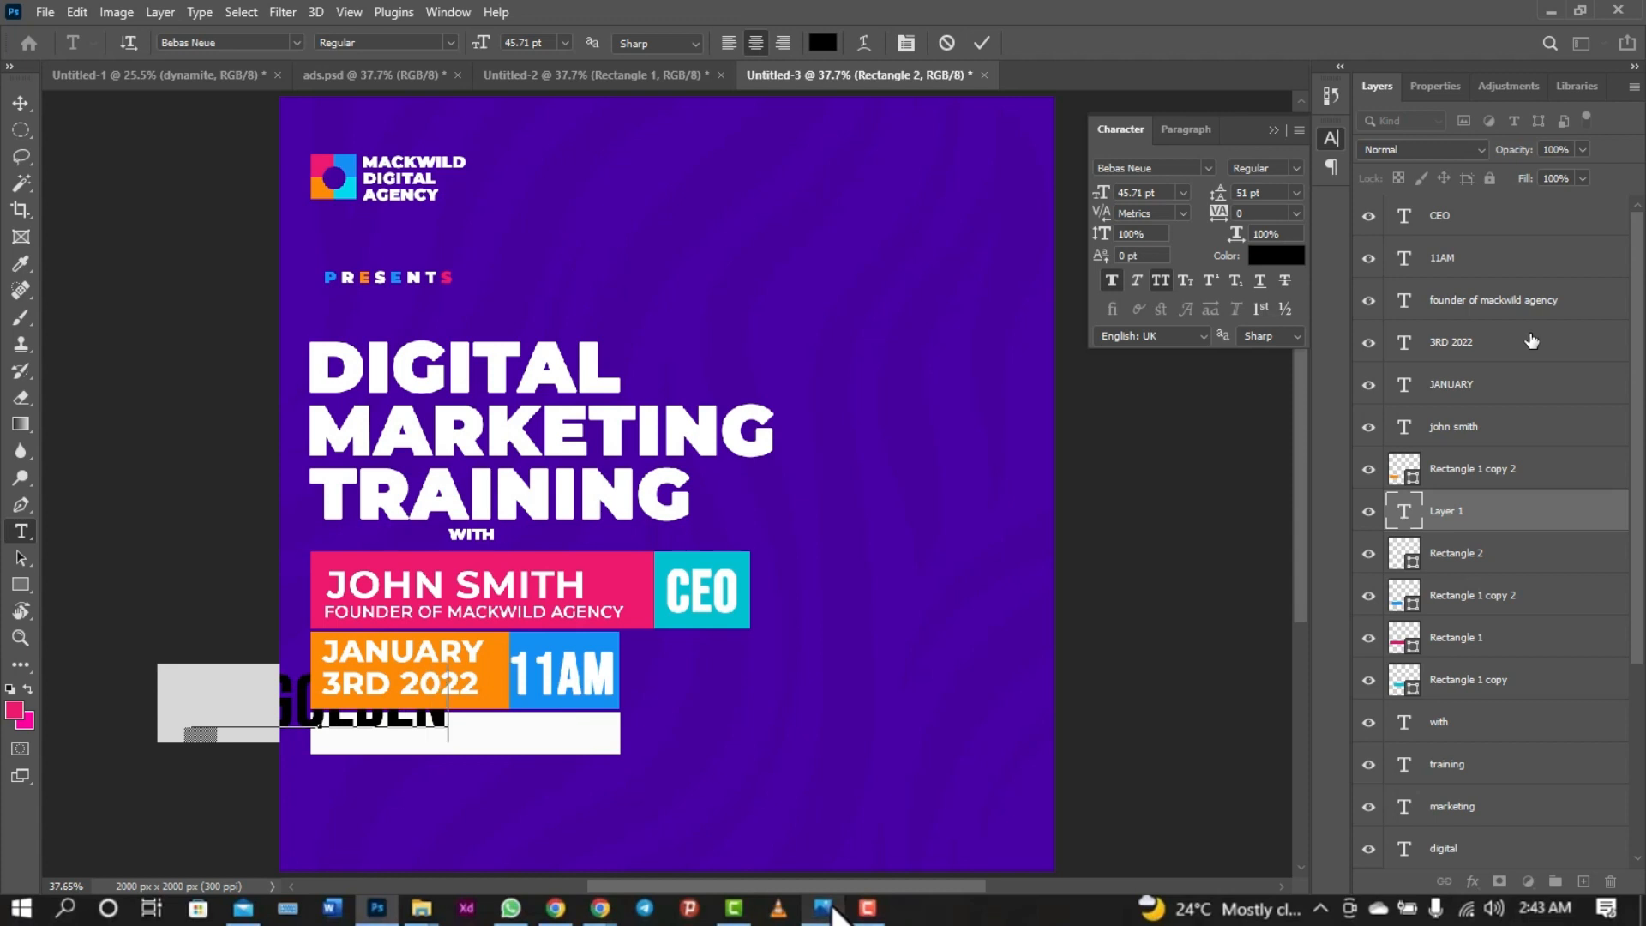
{"action": "type", "text": "HOTE"}
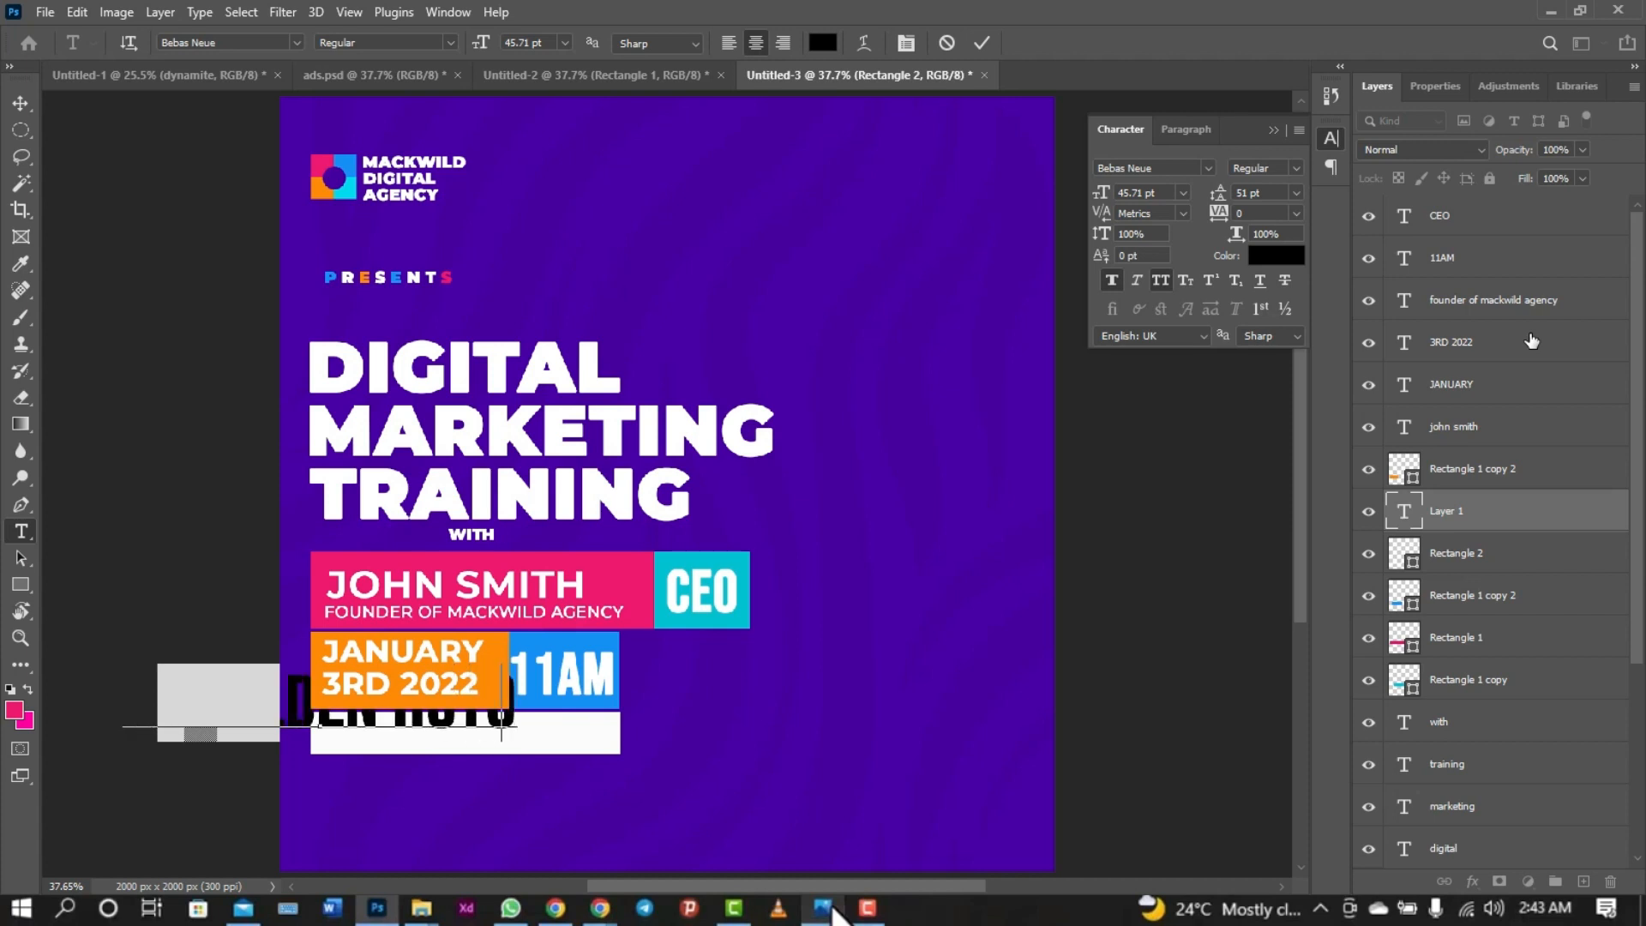
{"action": "key", "text": "BackSpace"}
{"action": "type", "text": "EL"}
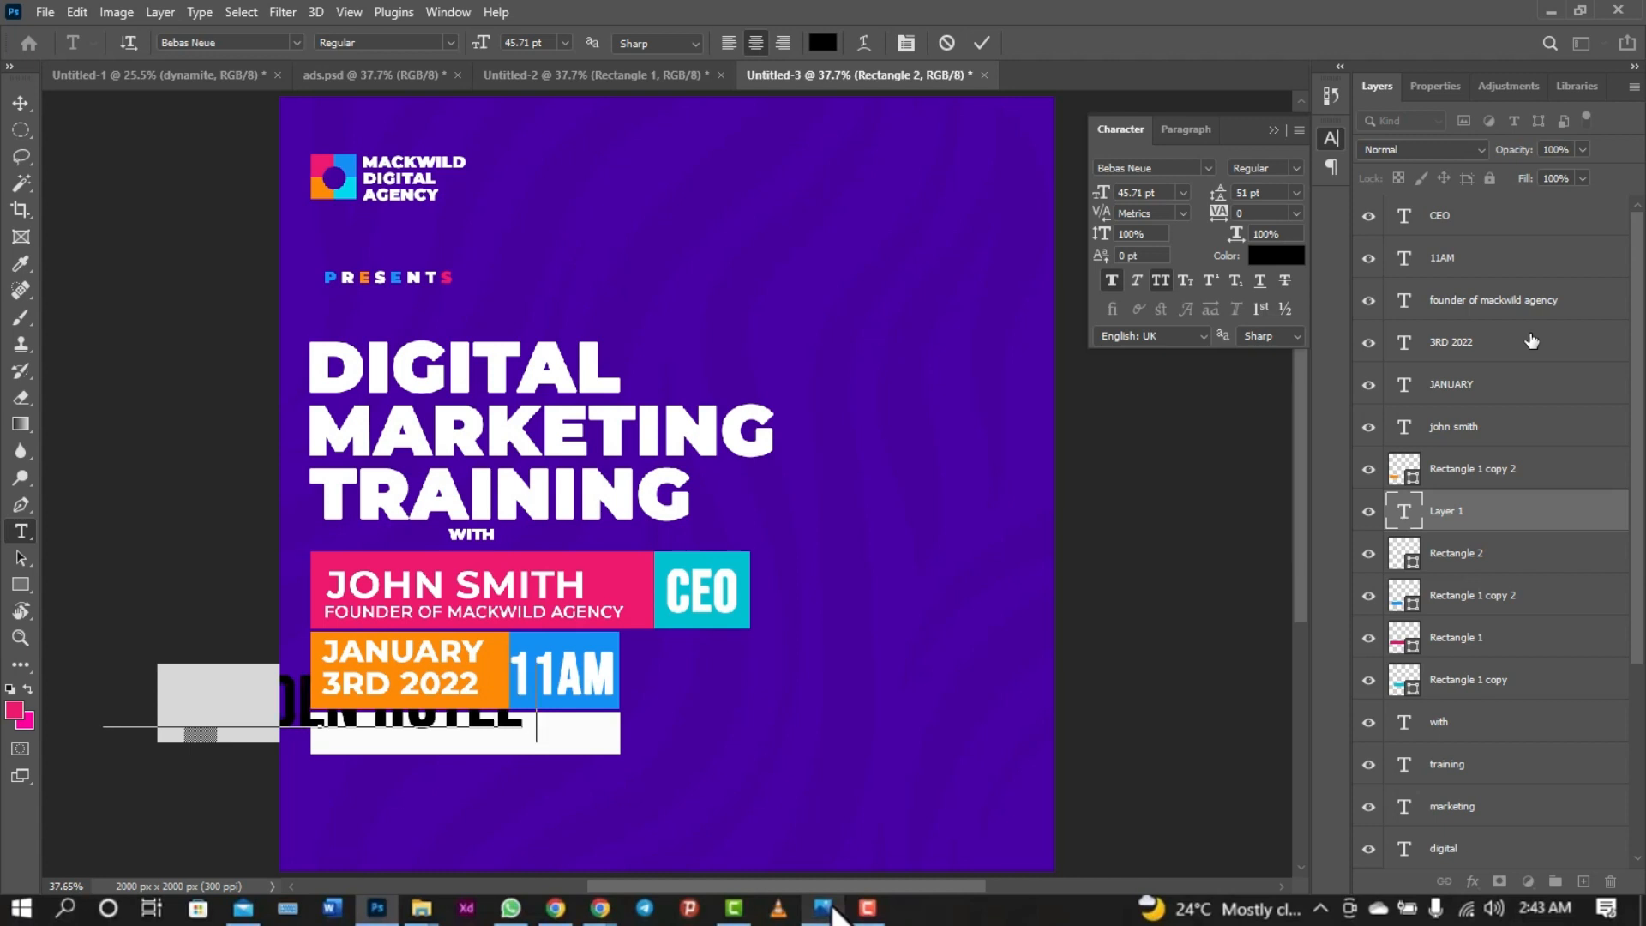
{"action": "type", "text": " SMOKU"}
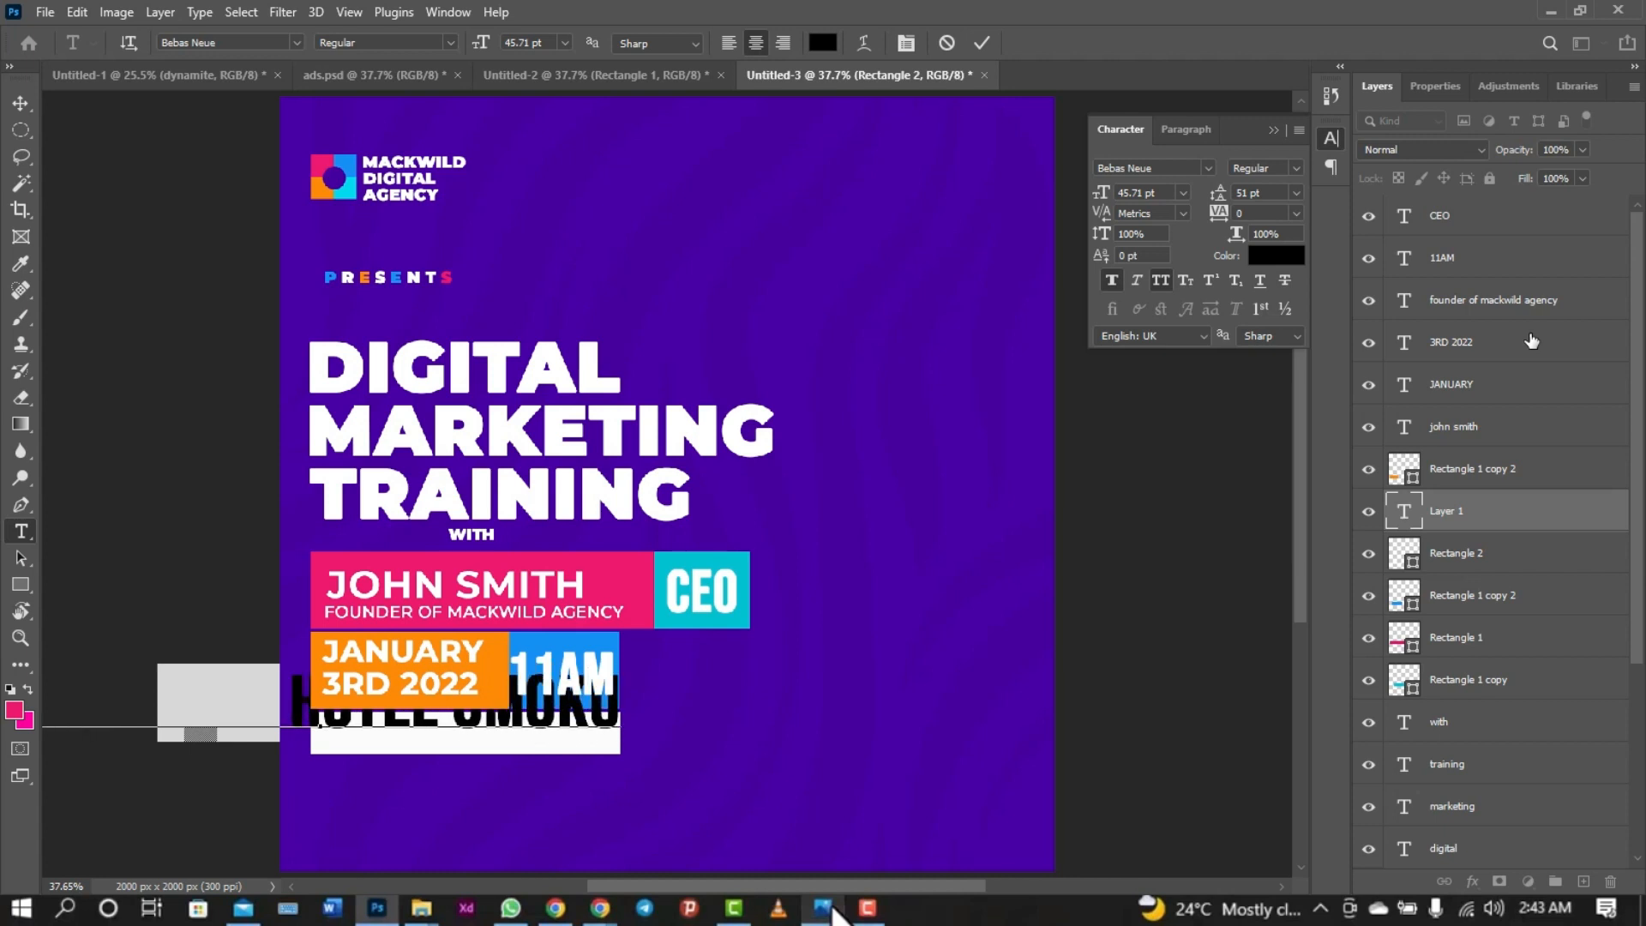
{"action": "type", "text": ", RIVER"}
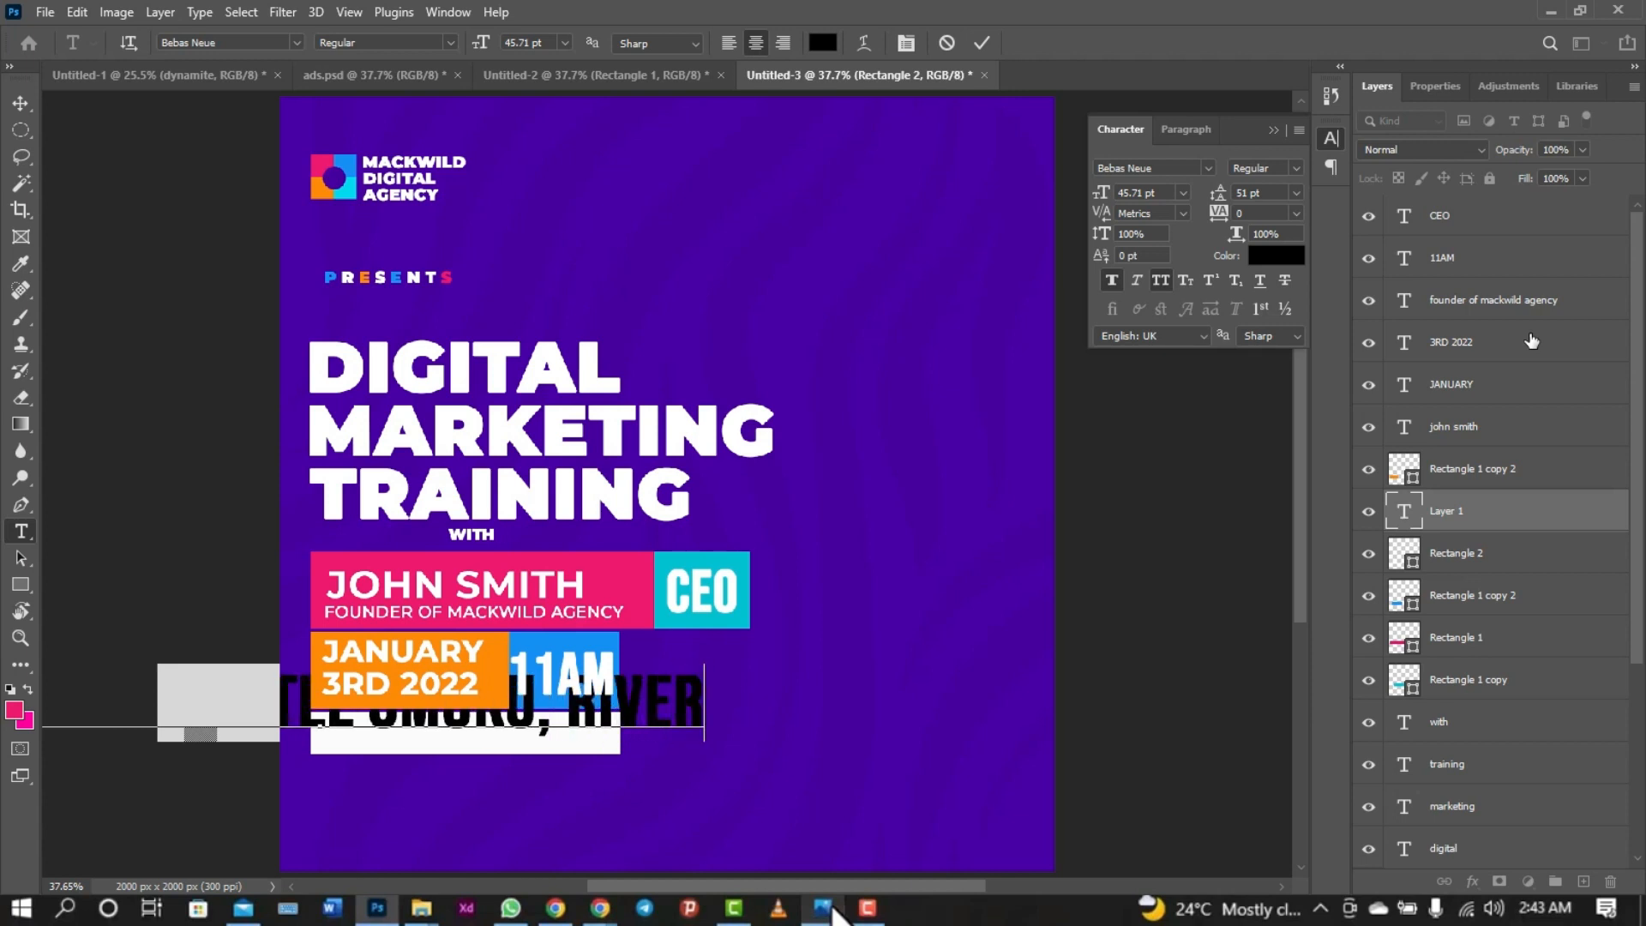
{"action": "type", "text": "S STATE"}
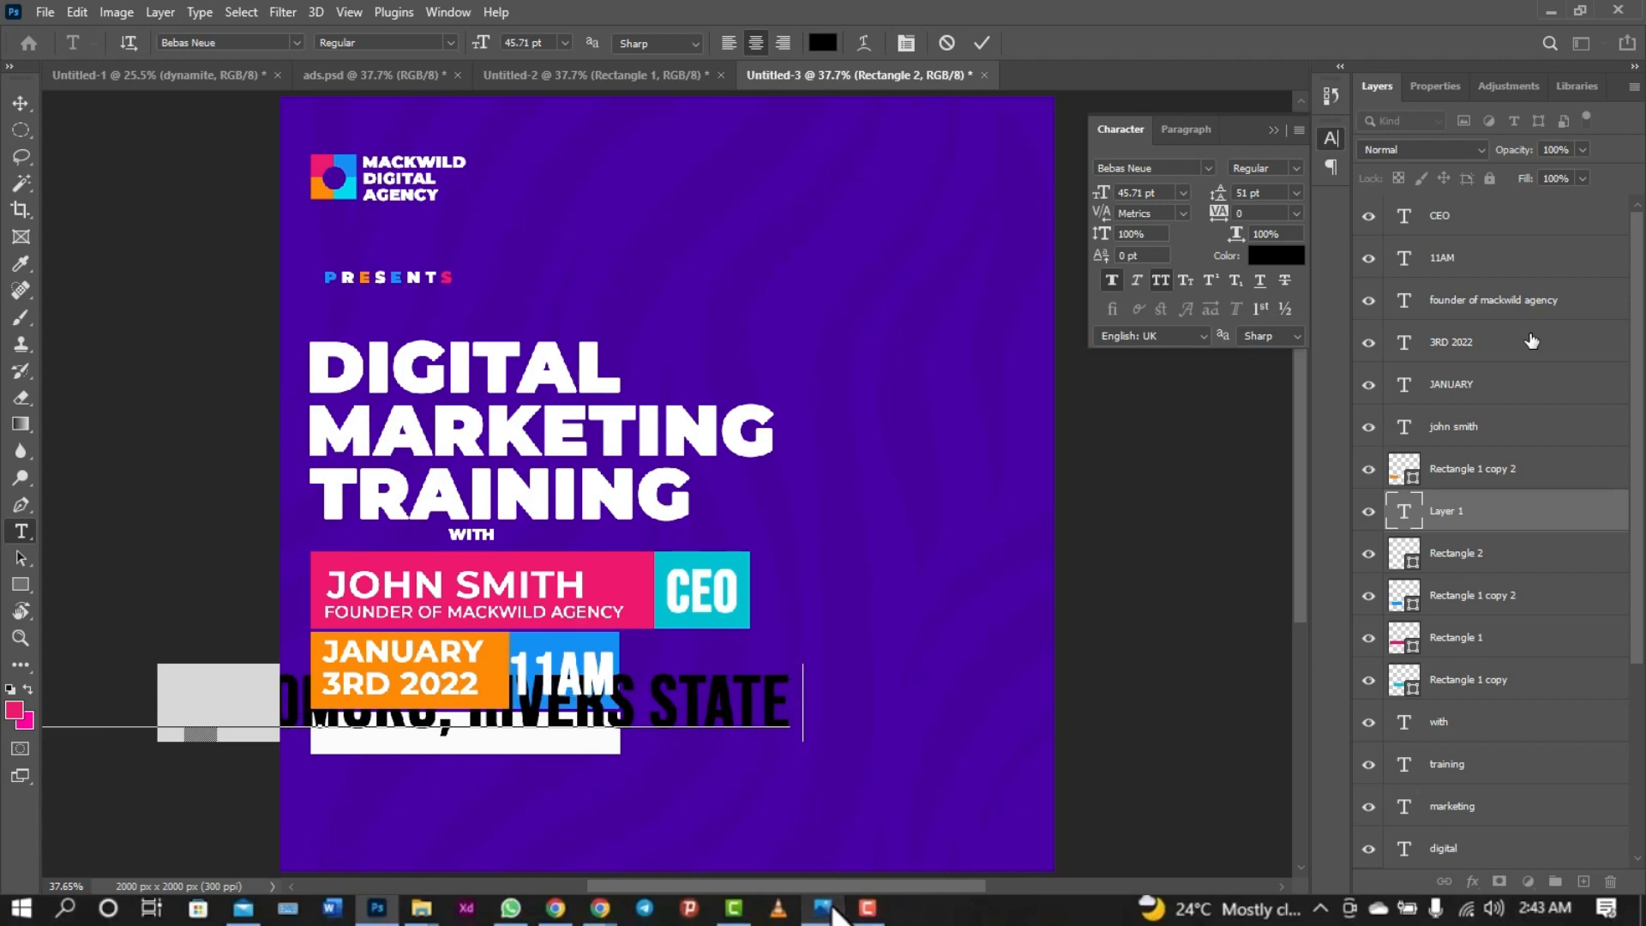
{"action": "type", "text": " ,"}
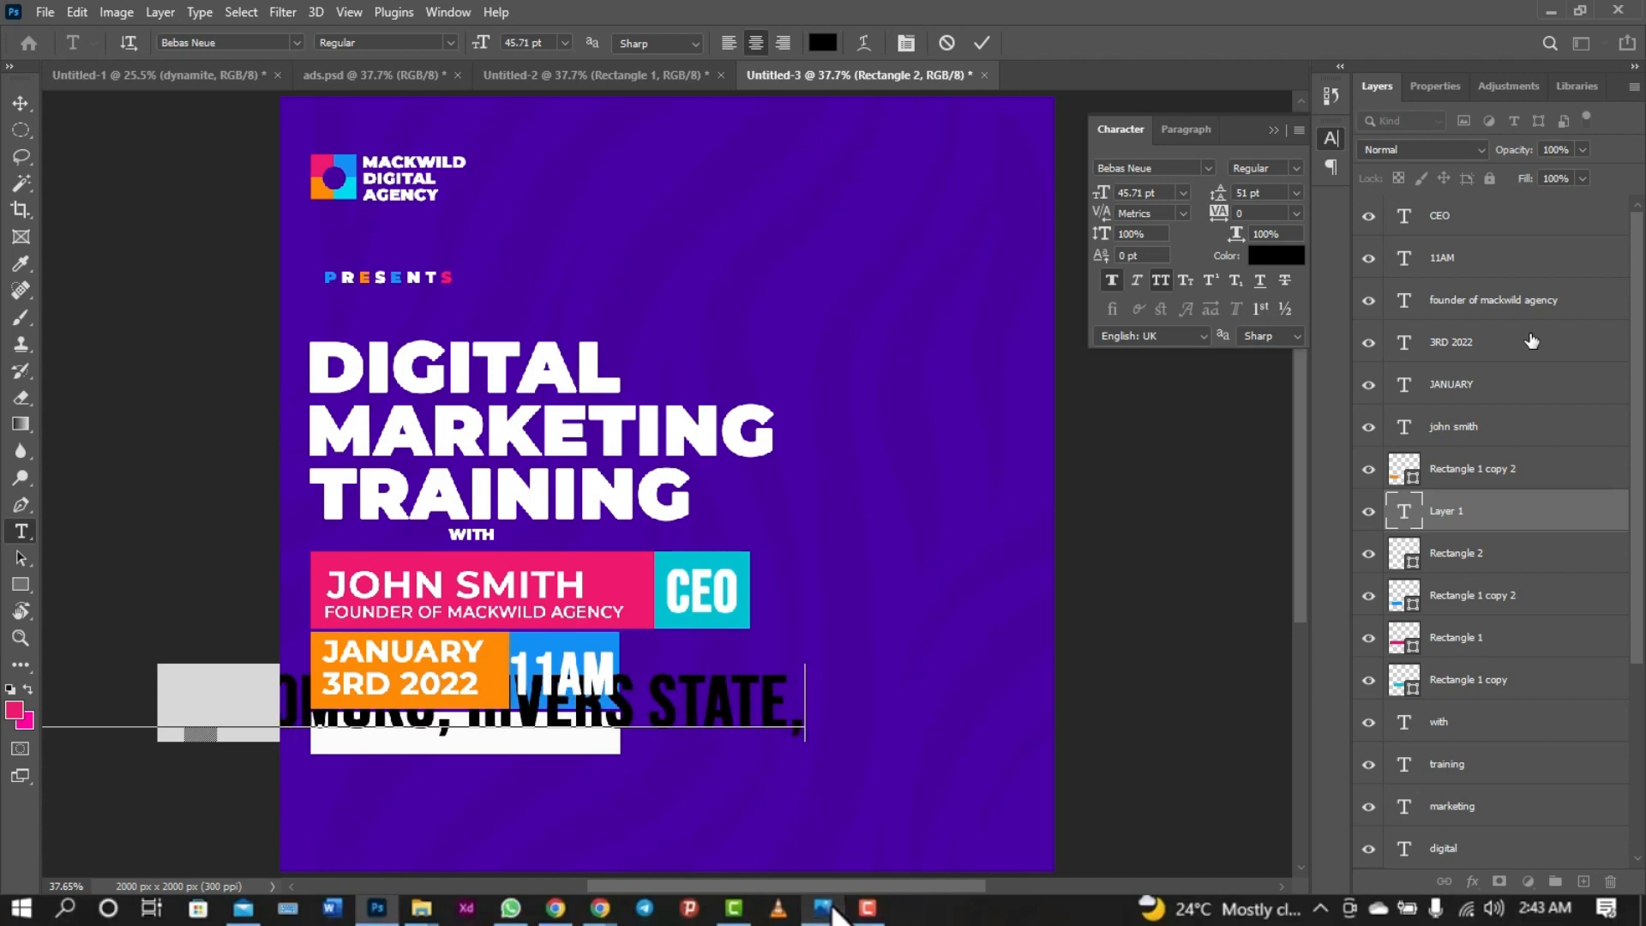
{"action": "type", "text": " NIGERIA"}
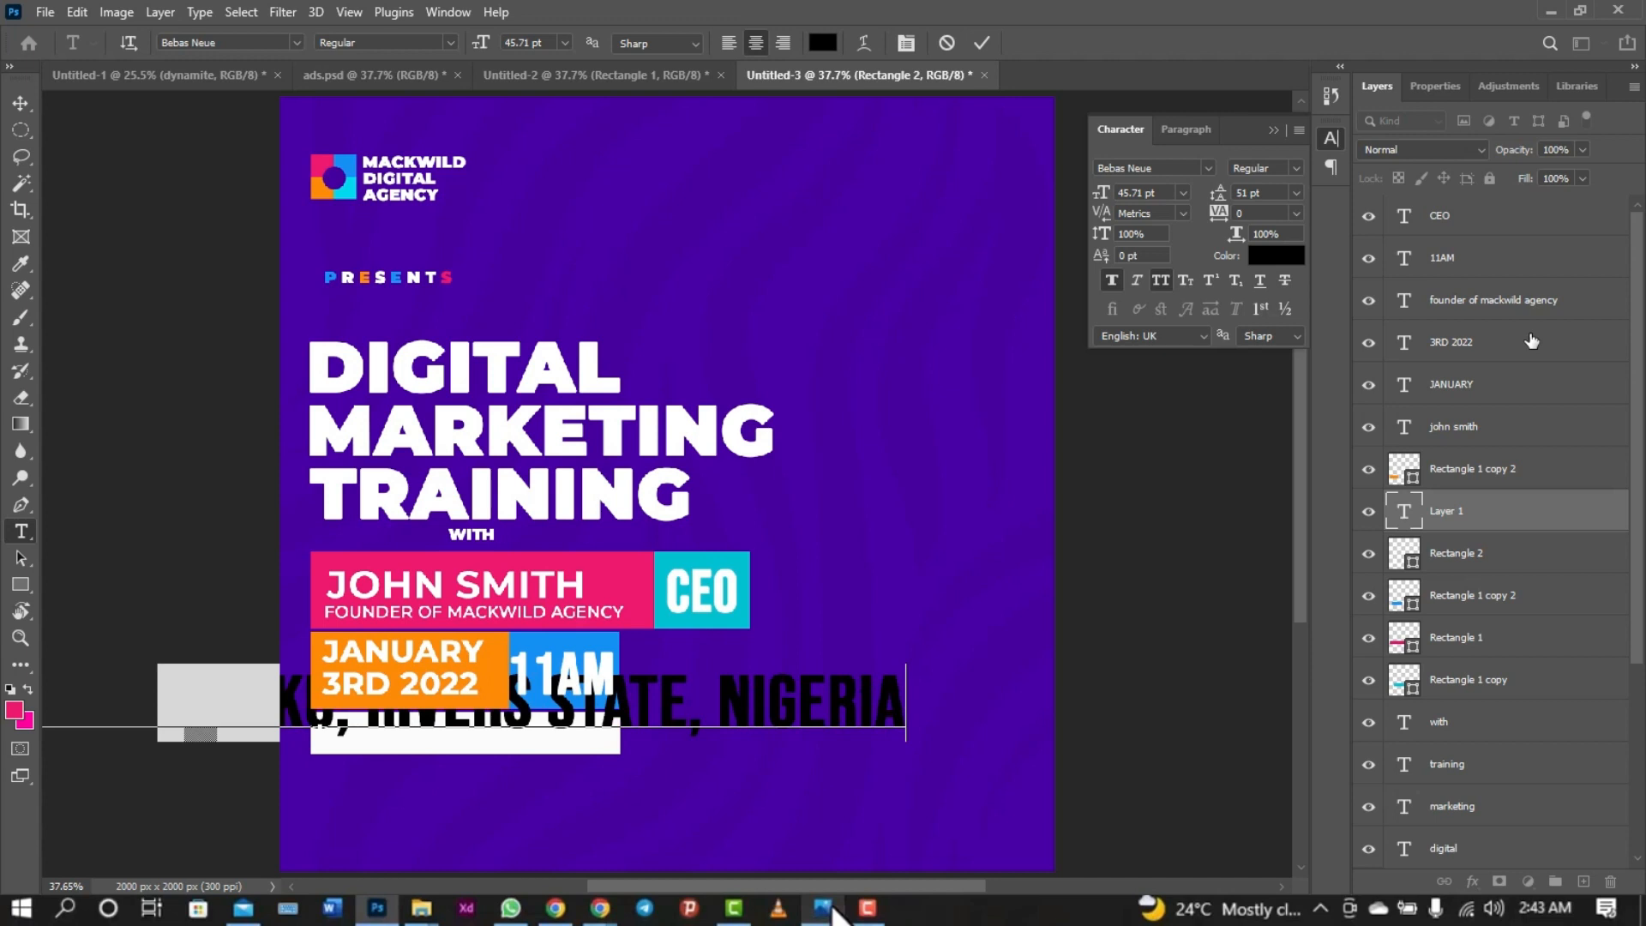
- Set the whole venue text in Montserrat Bold at 11 pt
{"action": "key", "text": "ctrl+a"}
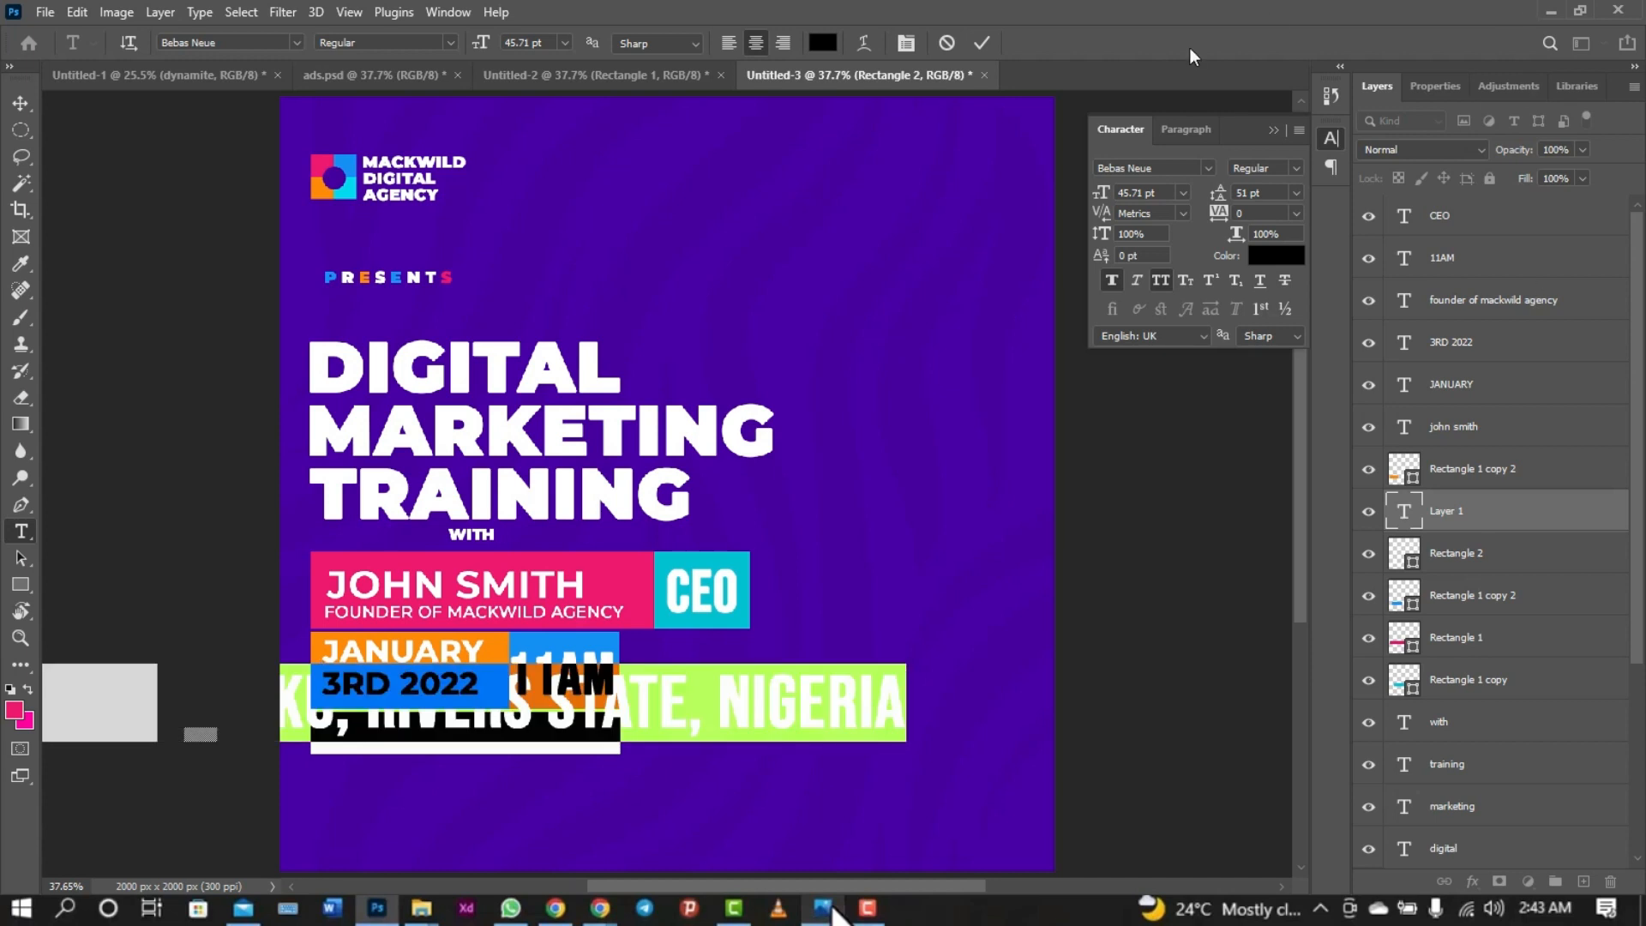
{"action": "left_click_drag", "start_coordinate": [481, 42], "coordinate": [461, 54]}
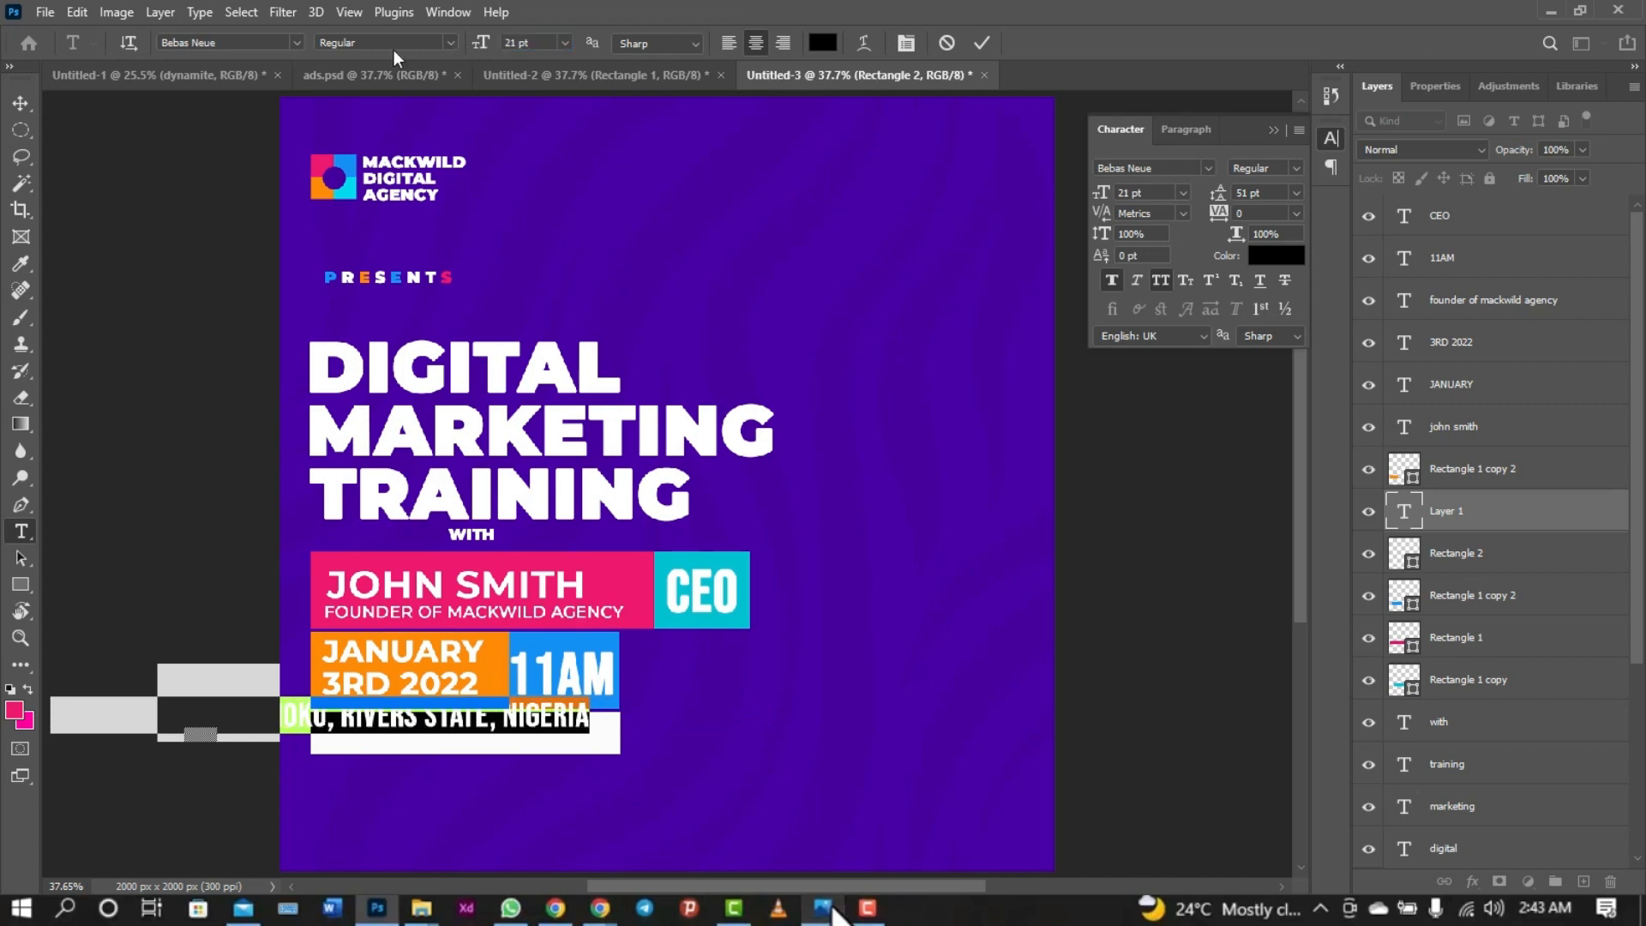
{"action": "left_click", "coordinate": [257, 43]}
{"action": "type", "text": "MONT"}
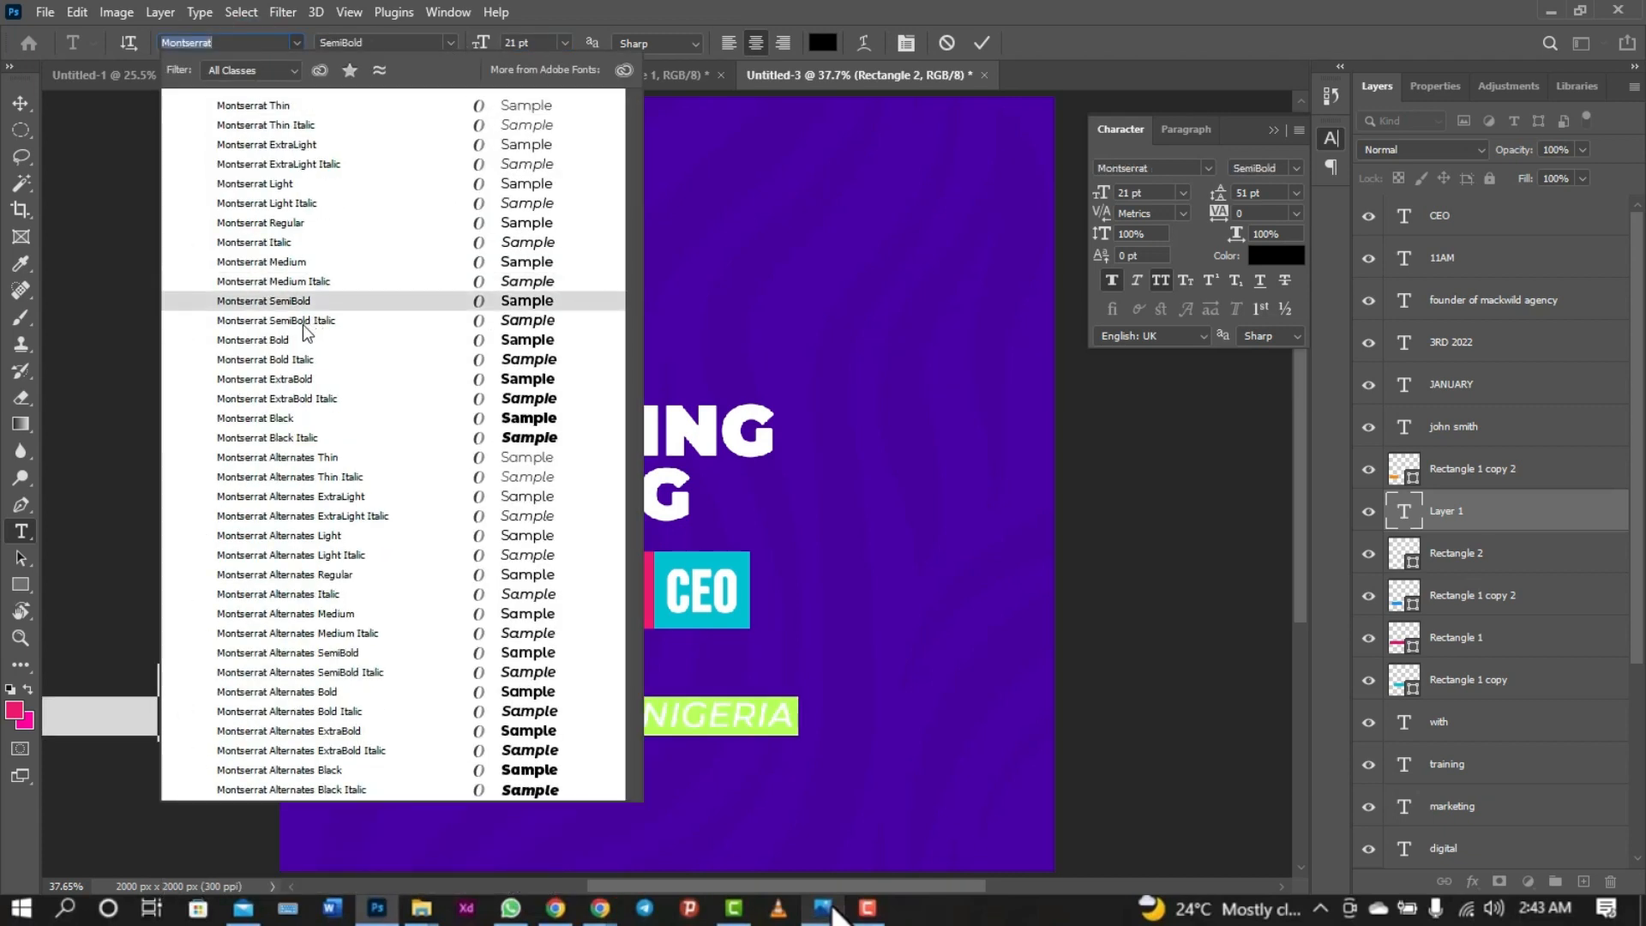
{"action": "left_click", "coordinate": [298, 341]}
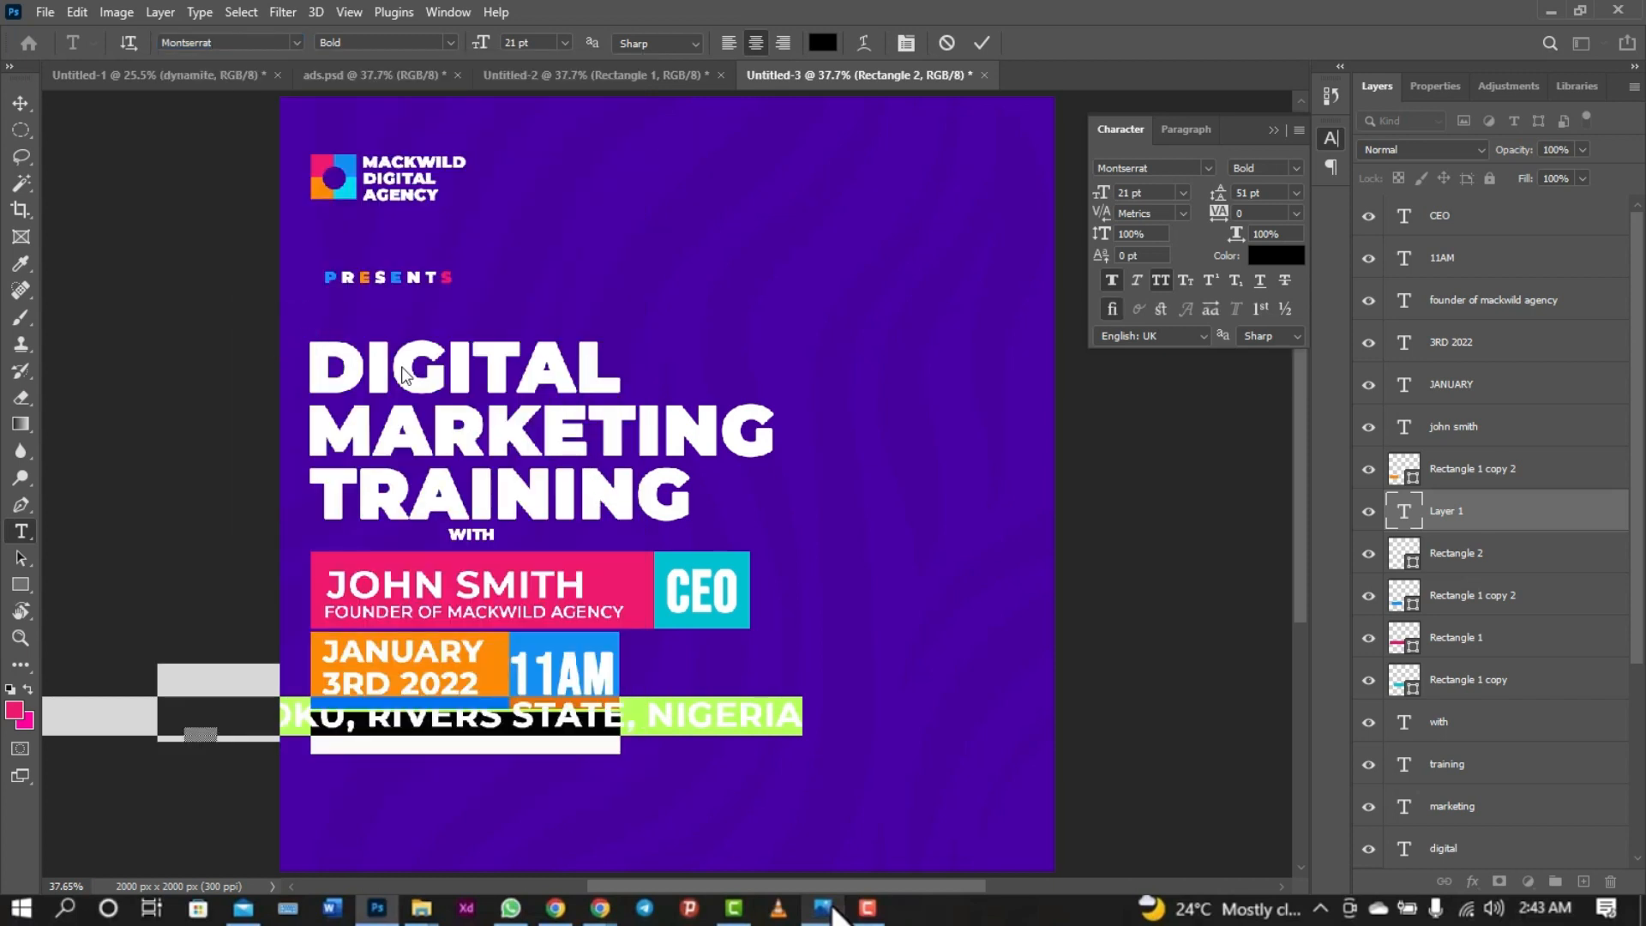
{"action": "left_click_drag", "start_coordinate": [486, 47], "coordinate": [478, 50]}
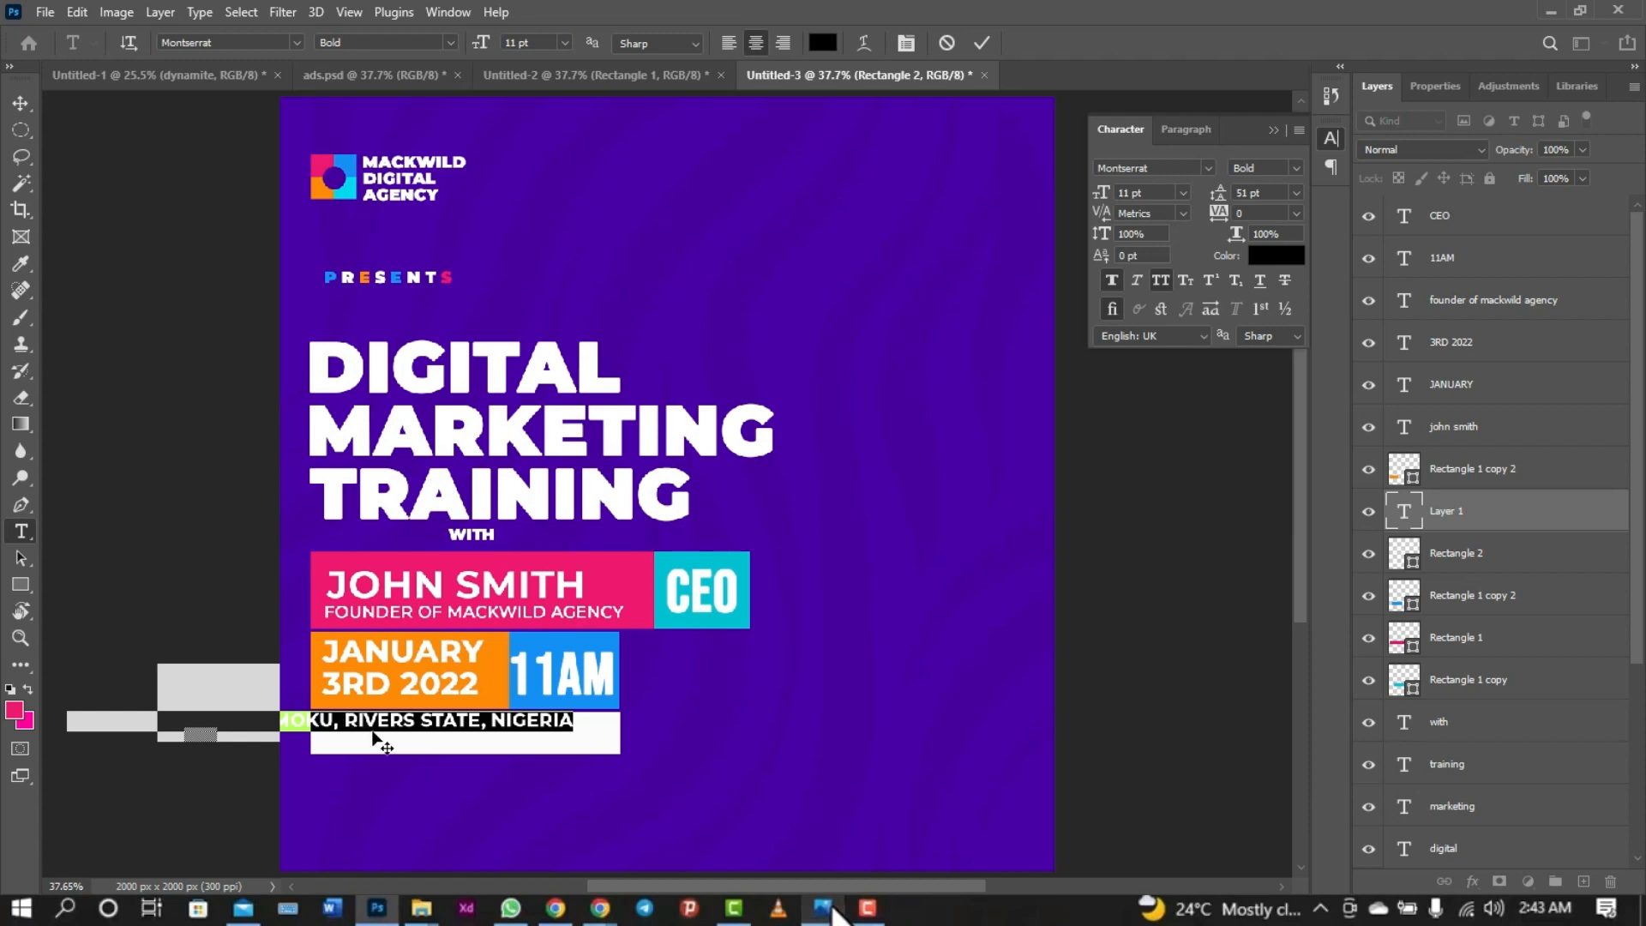
- Break the venue text onto a second line before "STATE"
{"action": "double_click", "coordinate": [420, 720]}
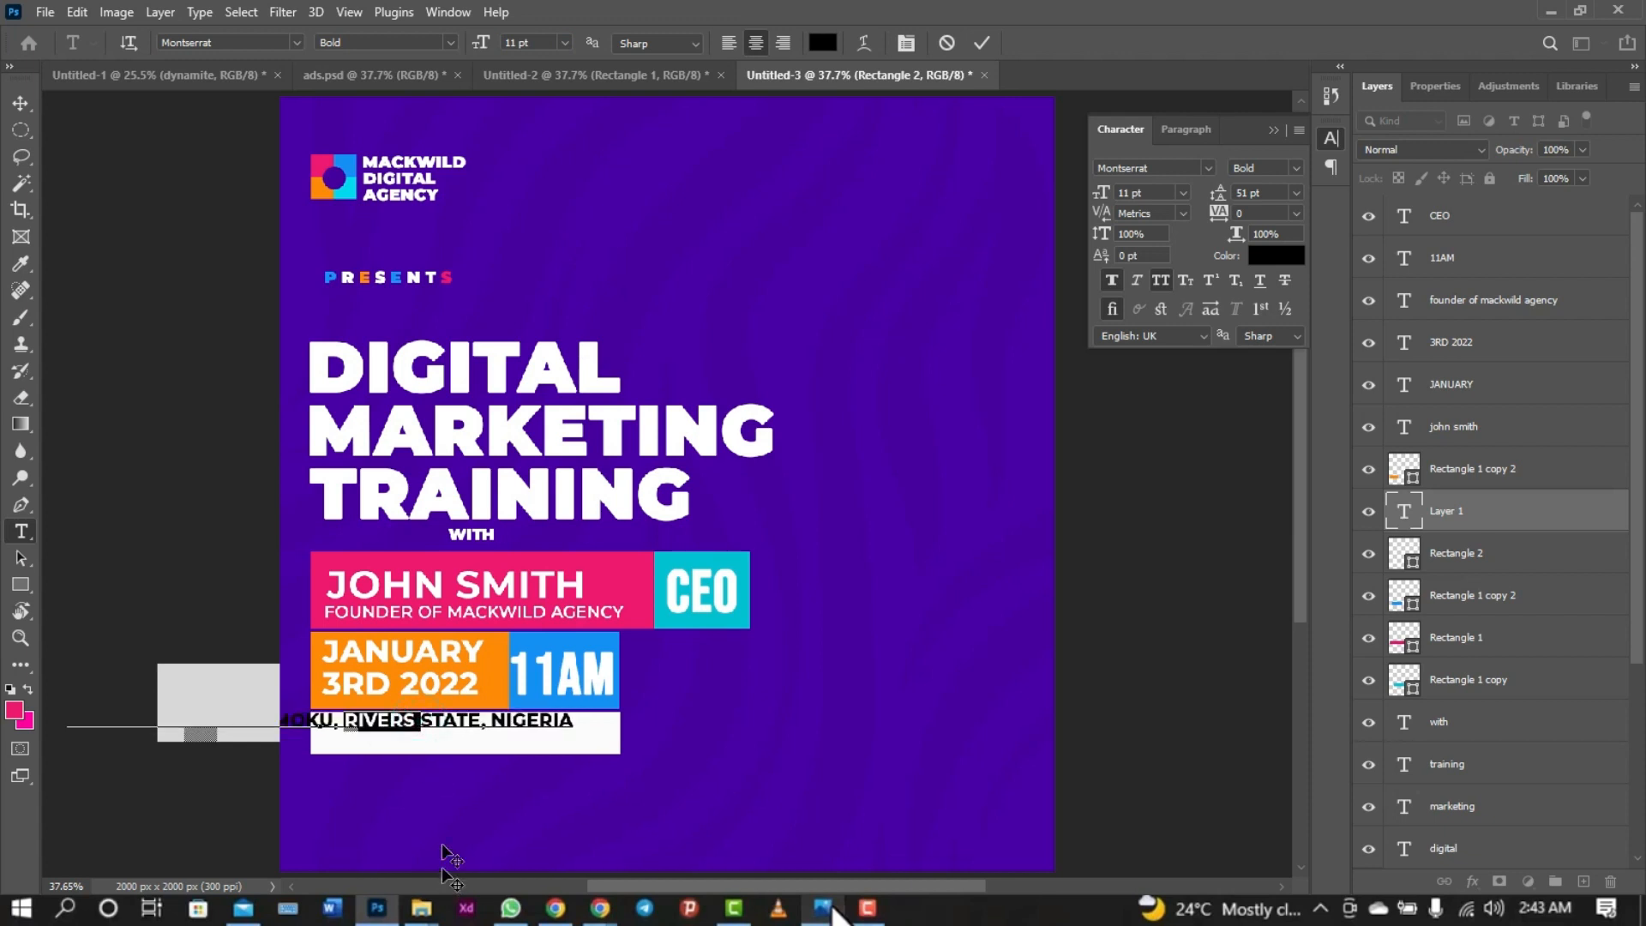
{"action": "left_click", "coordinate": [421, 723]}
{"action": "key", "text": "Return"}
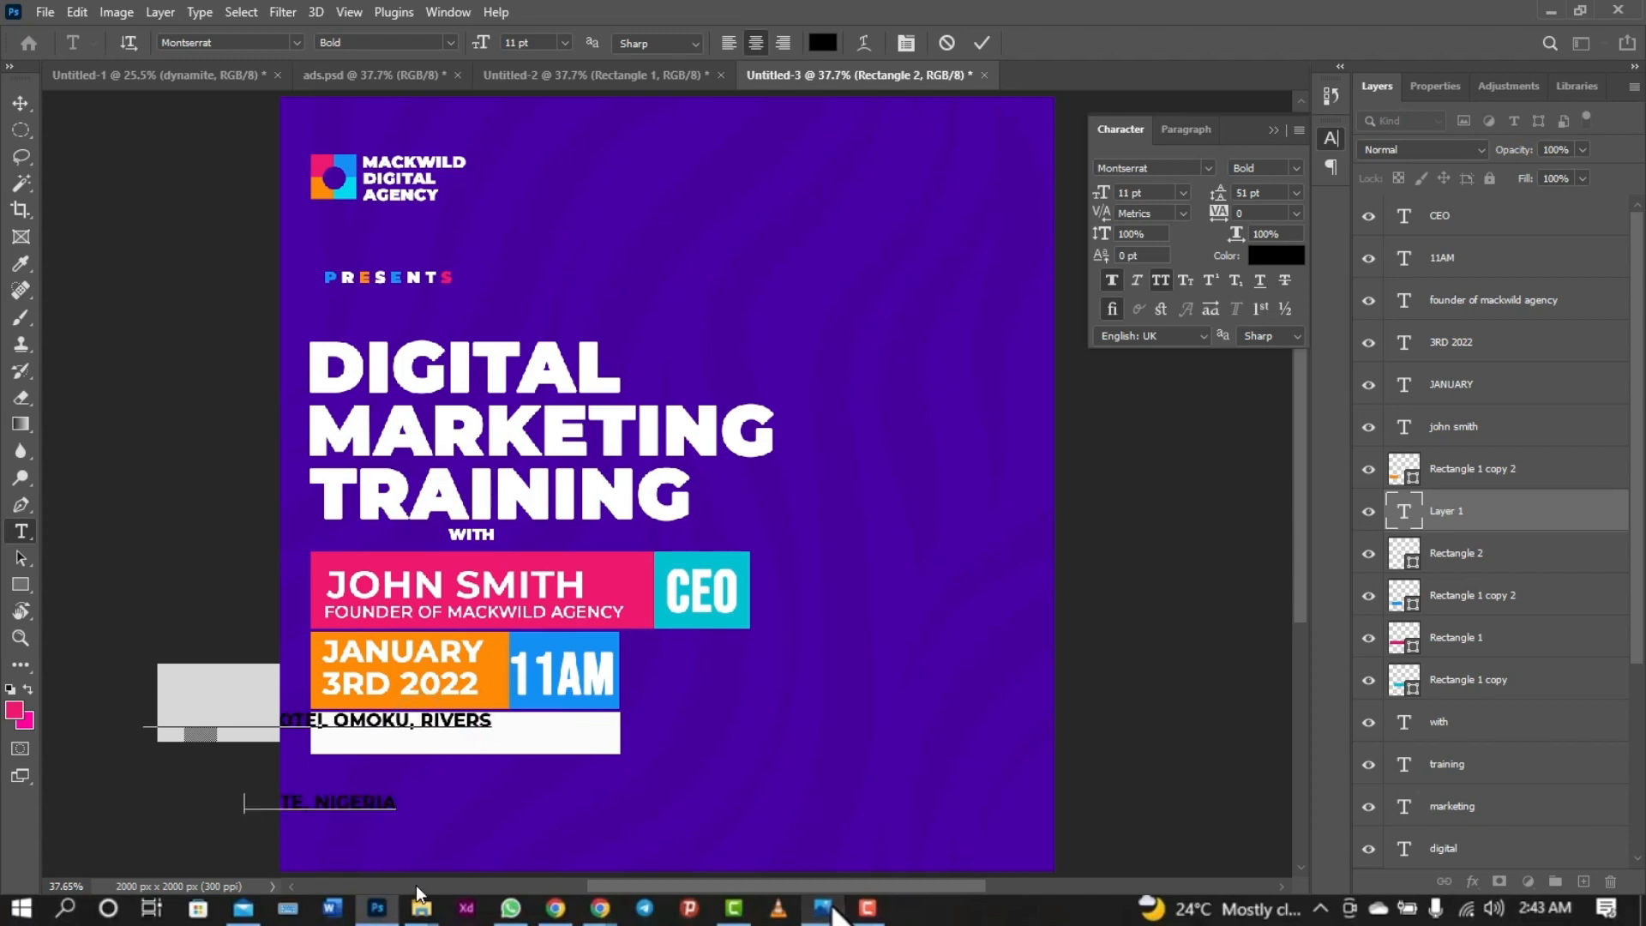
- Set the venue text's leading to 13 pt and align both lines left
{"action": "key", "text": "ctrl+a"}
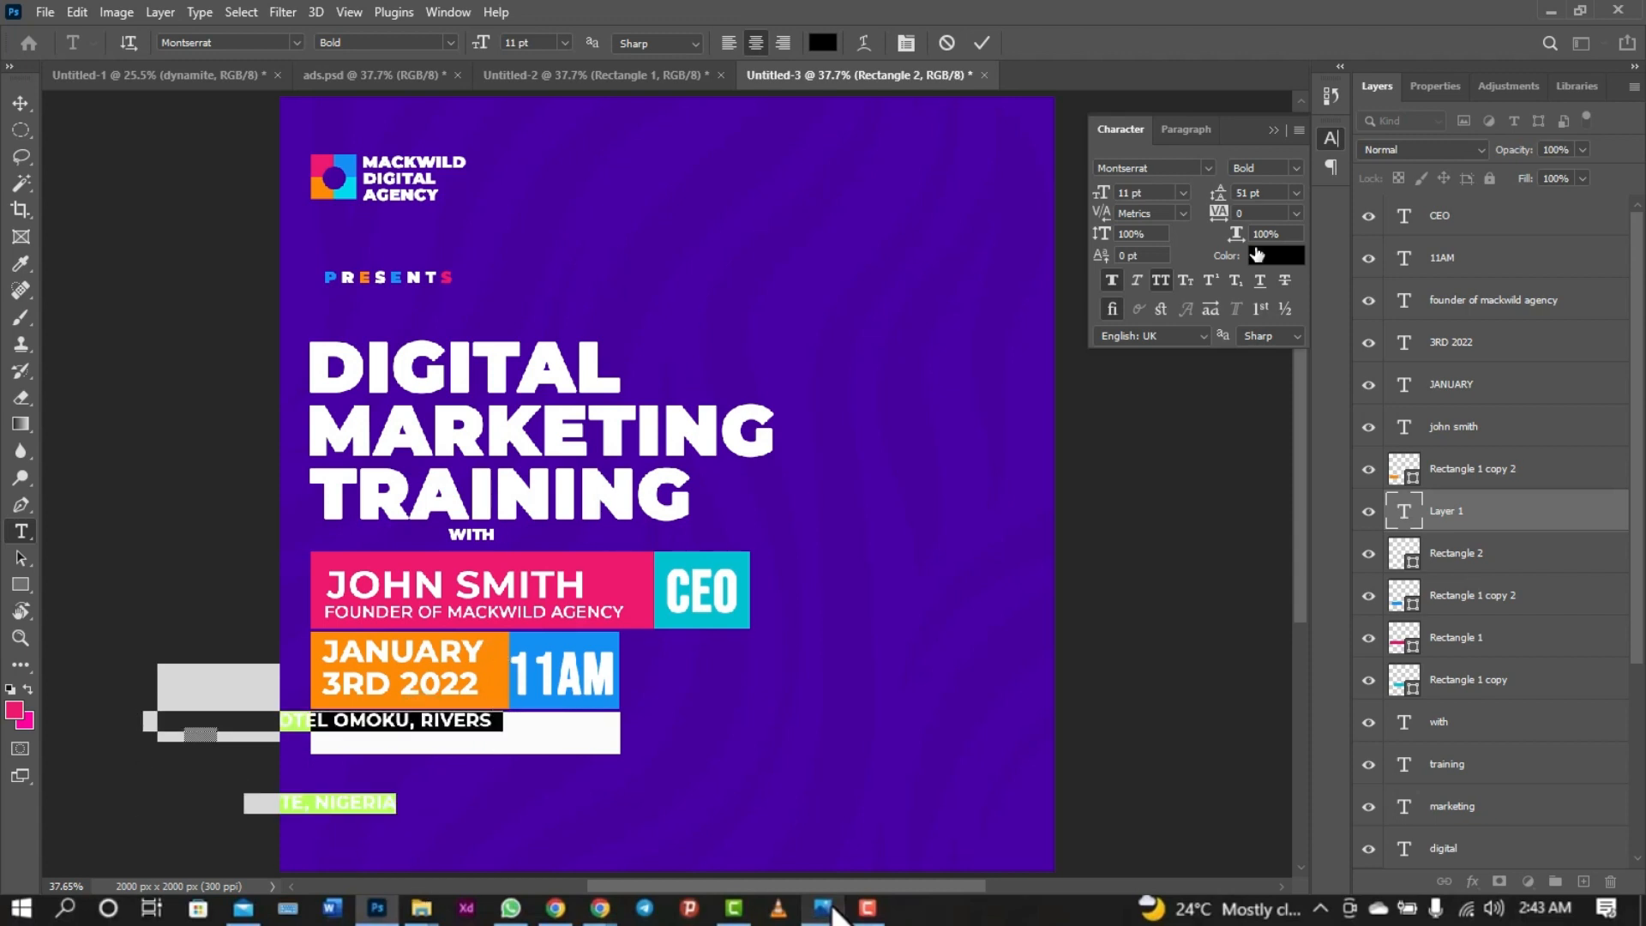
{"action": "left_click_drag", "start_coordinate": [1223, 187], "coordinate": [1182, 193]}
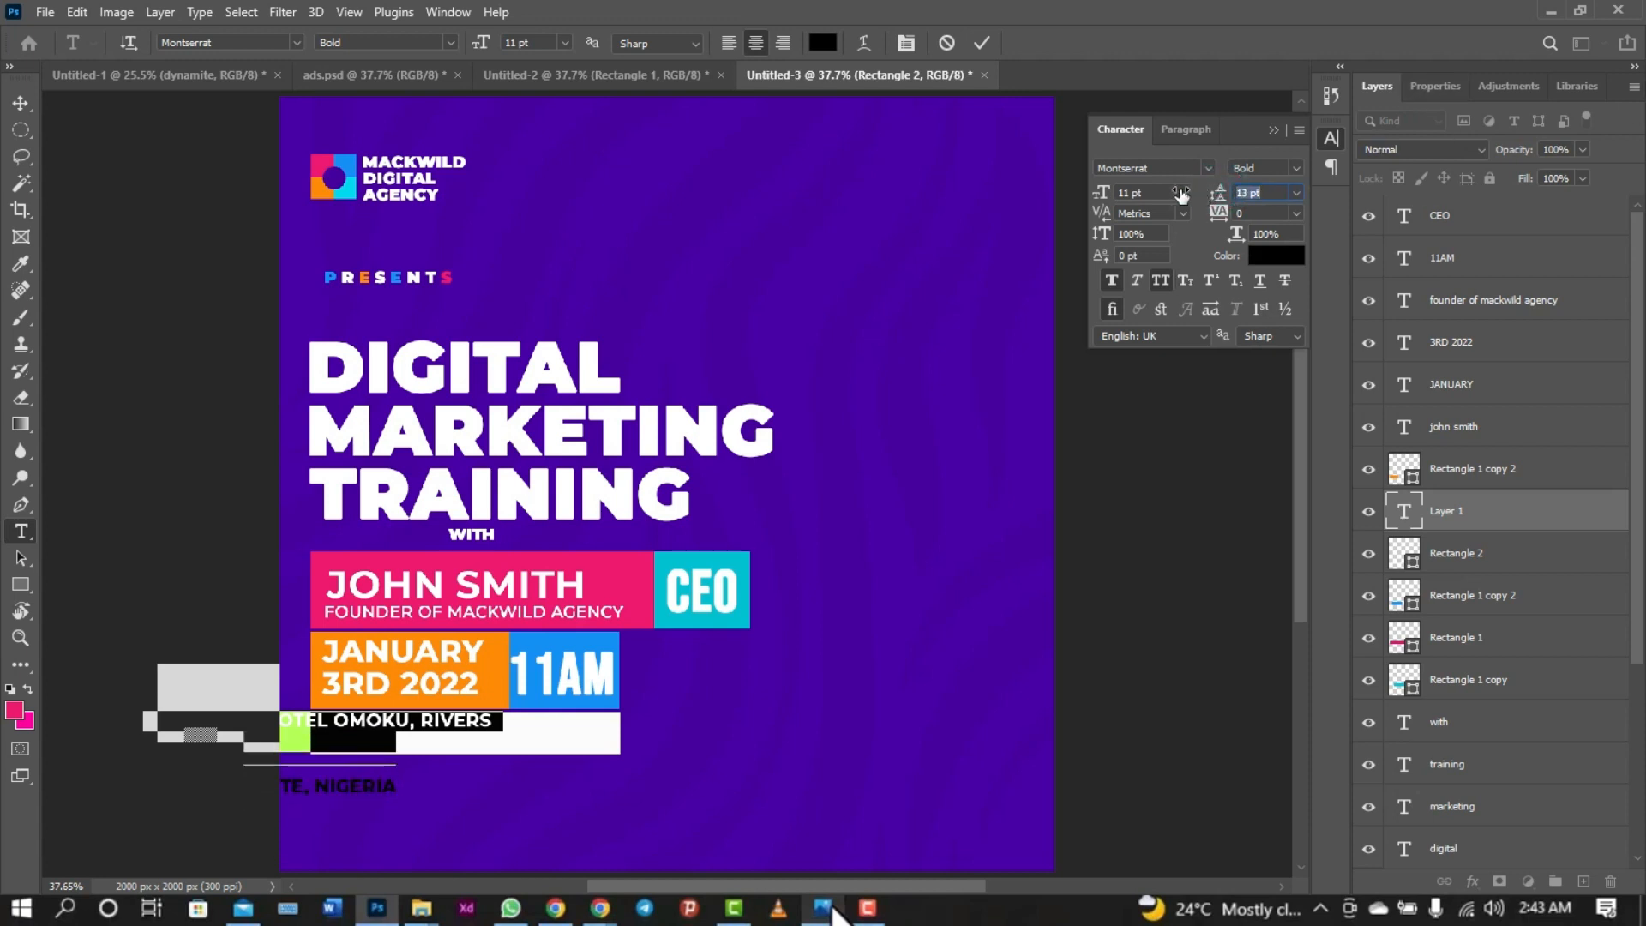
{"action": "left_click", "coordinate": [729, 44]}
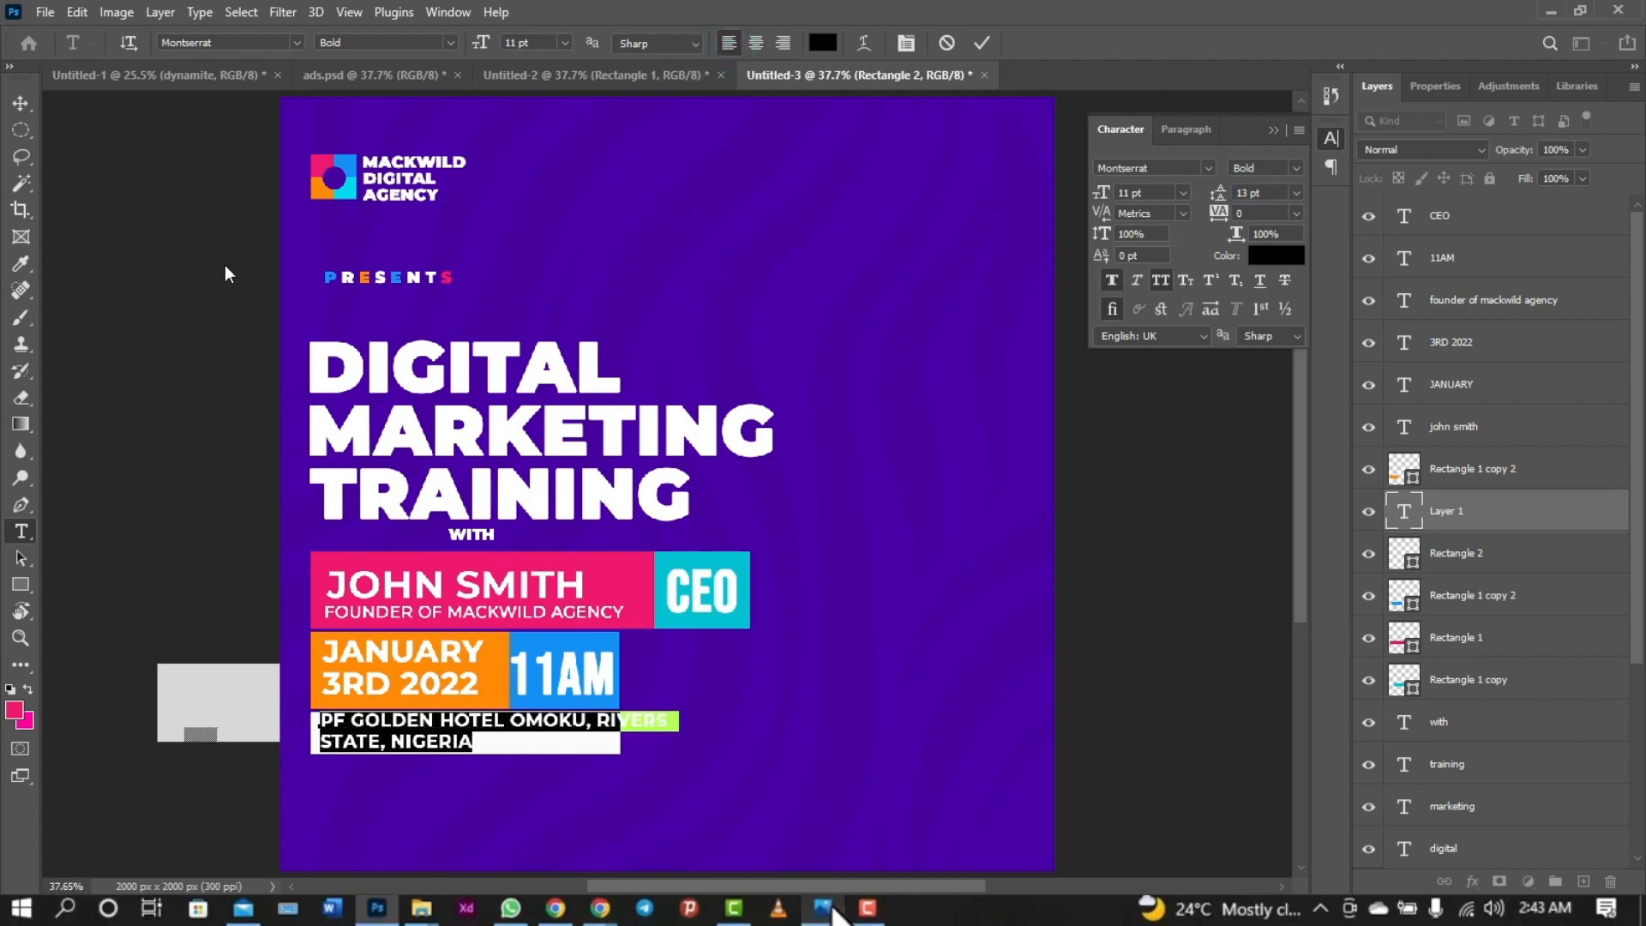
{"action": "left_click", "coordinate": [18, 106]}
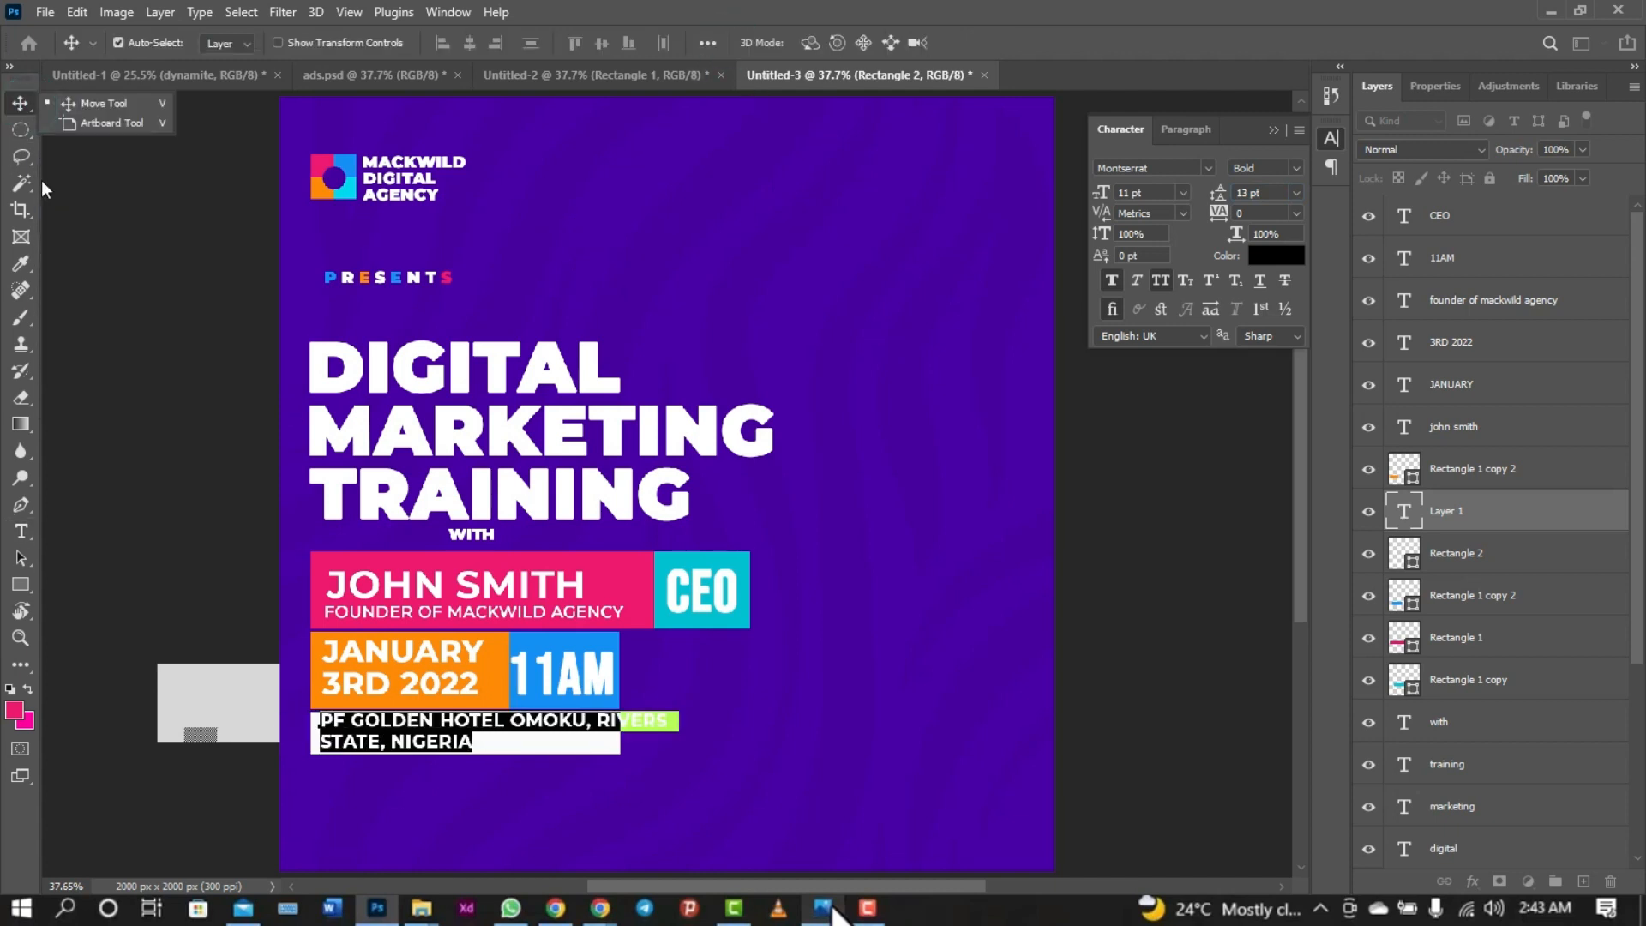
- Reduce the venue text's leading to 10 pt and its font size to 10 pt
{"action": "double_click", "coordinate": [426, 728]}
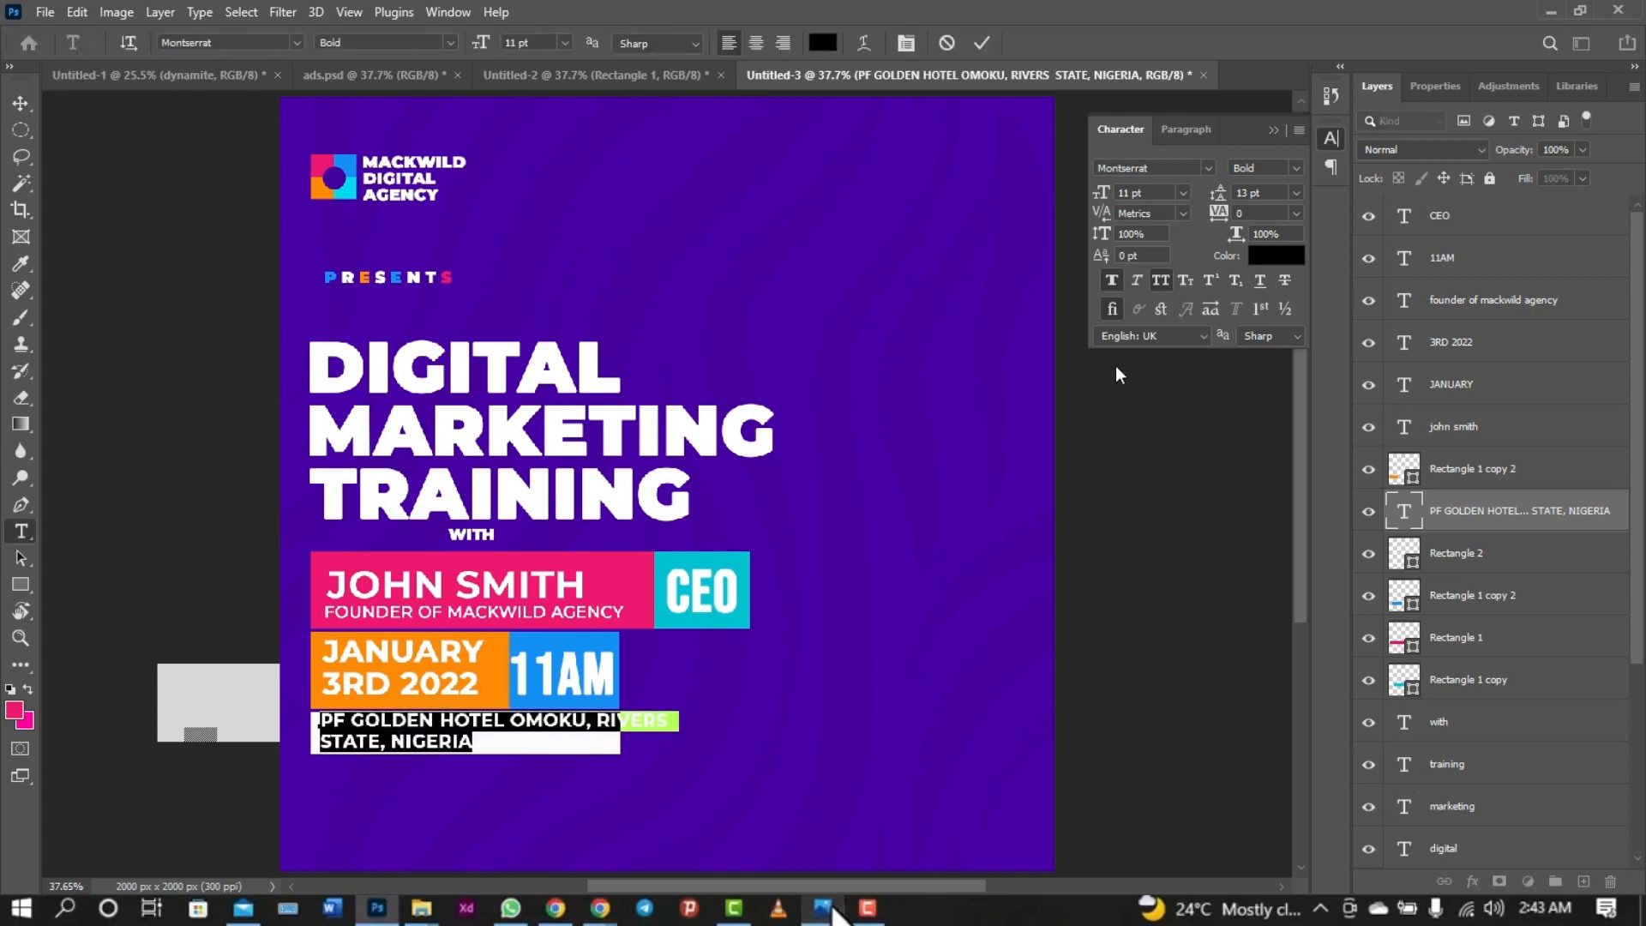
{"action": "left_click_drag", "start_coordinate": [1220, 196], "coordinate": [1213, 196]}
{"action": "left_click", "coordinate": [1137, 195]}
{"action": "key", "text": "Down"}
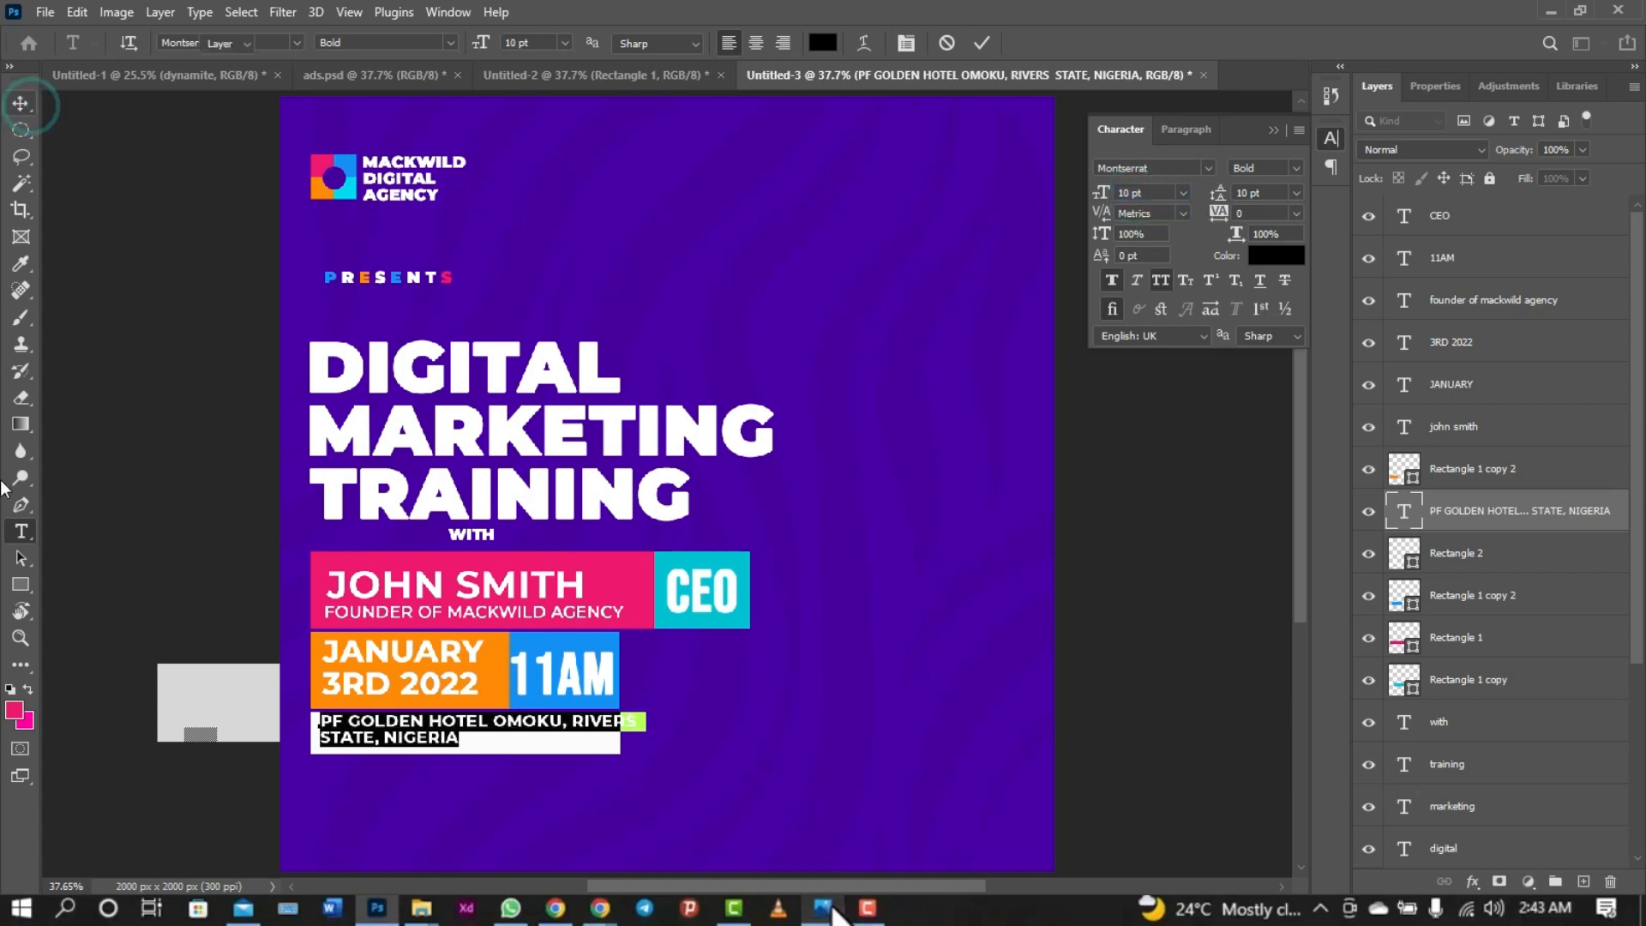
{"action": "left_click", "coordinate": [20, 103]}
- Nudge the venue text slightly left and down to centre its two lines vertically in the white bar with a small left margin
{"action": "key", "text": "Left"}
{"action": "key", "text": "Left"}
{"action": "key", "text": "Left"}
{"action": "key", "text": "Left"}
{"action": "key", "text": "Left"}
{"action": "key", "text": "Left"}
{"action": "key", "text": "Left"}
{"action": "key", "text": "Left"}
{"action": "key", "text": "Left"}
{"action": "key", "text": "Left"}
{"action": "key", "text": "Left"}
{"action": "key", "text": "Left"}
{"action": "key", "text": "Left"}
{"action": "key", "text": "Left"}
{"action": "key", "text": "Left"}
{"action": "key", "text": "Left"}
{"action": "key", "text": "Left"}
{"action": "key", "text": "Left"}
{"action": "key", "text": "Down"}
{"action": "key", "text": "Down"}
{"action": "key", "text": "Down"}
{"action": "key", "text": "Down"}
{"action": "key", "text": "Down"}
{"action": "key", "text": "Down"}
{"action": "key", "text": "Down"}
{"action": "key", "text": "Down"}
{"action": "key", "text": "Down"}
{"action": "key", "text": "Down"}
{"action": "key", "text": "Down"}
{"action": "key", "text": "Down"}
{"action": "key", "text": "Right"}
{"action": "key", "text": "Right"}
{"action": "key", "text": "Right"}
{"action": "key", "text": "Right"}
{"action": "key", "text": "Right"}
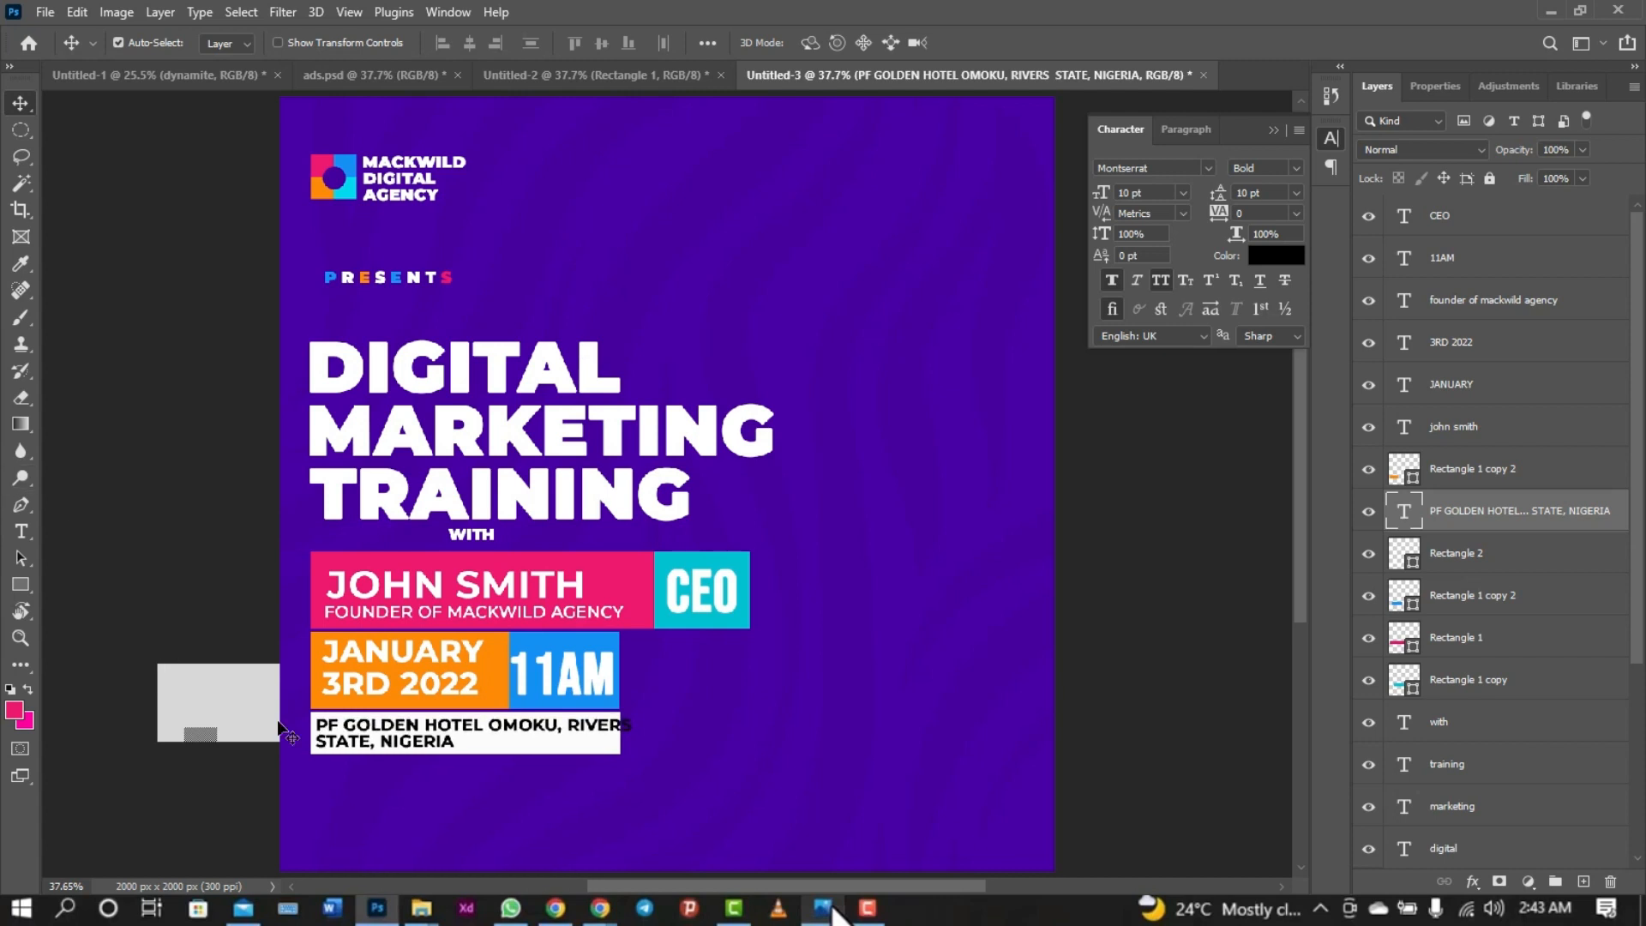
- Reduce the venue text's font size to 9 pt to fit the white bar's width, leaving no layer selected
{"action": "double_click", "coordinate": [371, 727]}
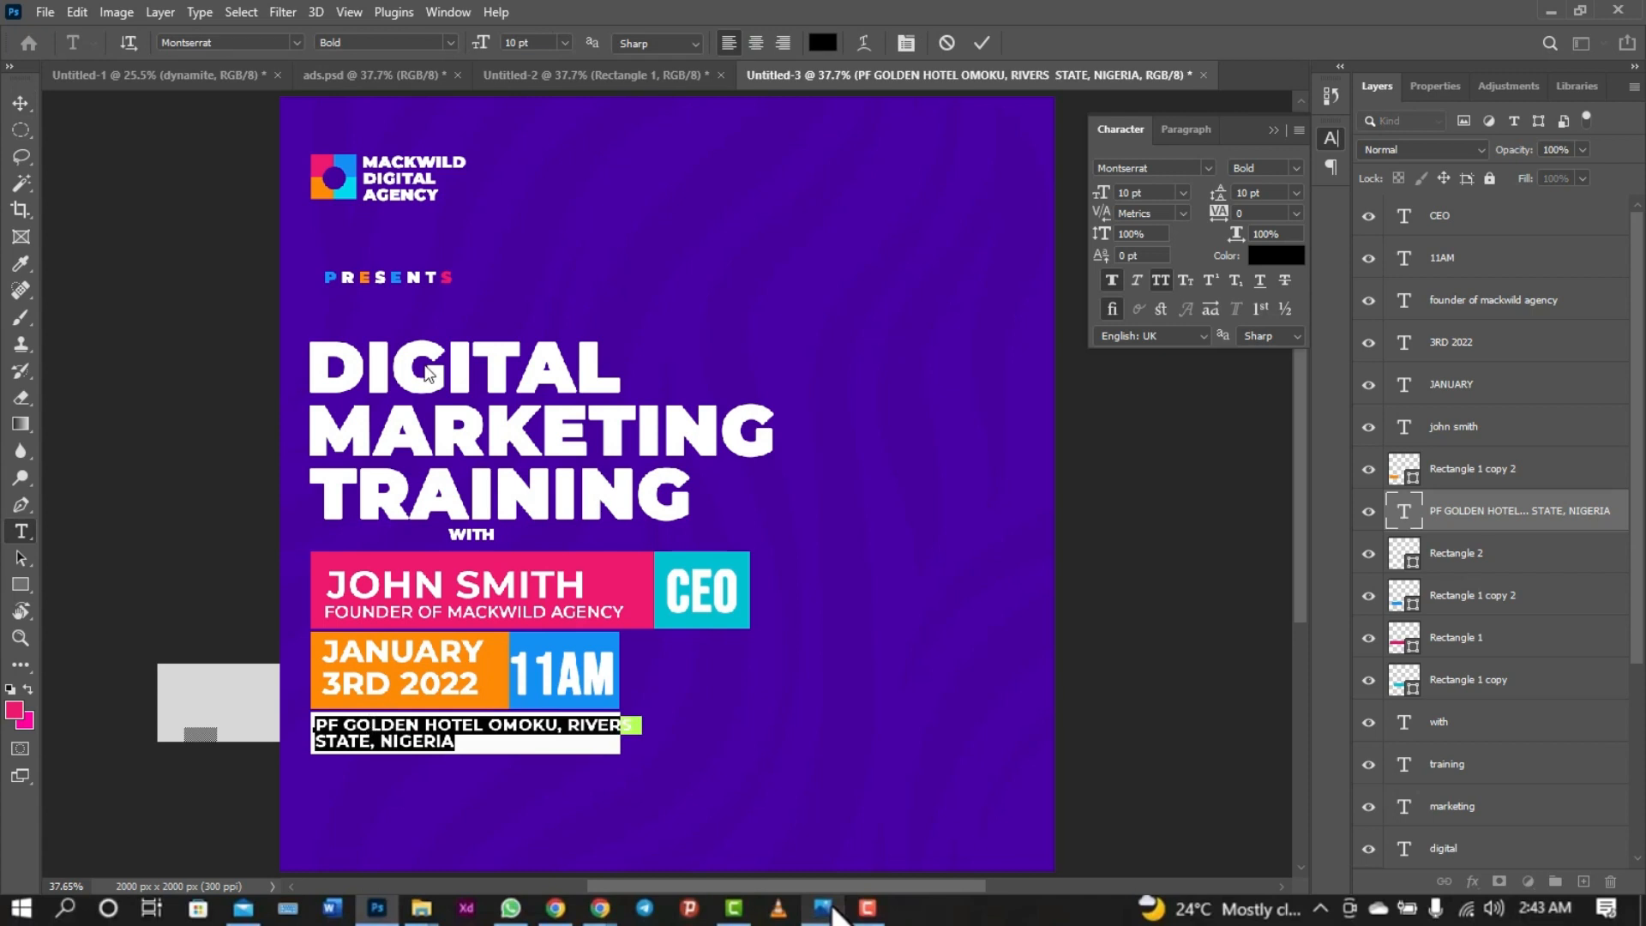
{"action": "left_click", "coordinate": [538, 40]}
{"action": "key", "text": "Down"}
{"action": "left_click", "coordinate": [982, 42]}
{"action": "key", "text": "v"}
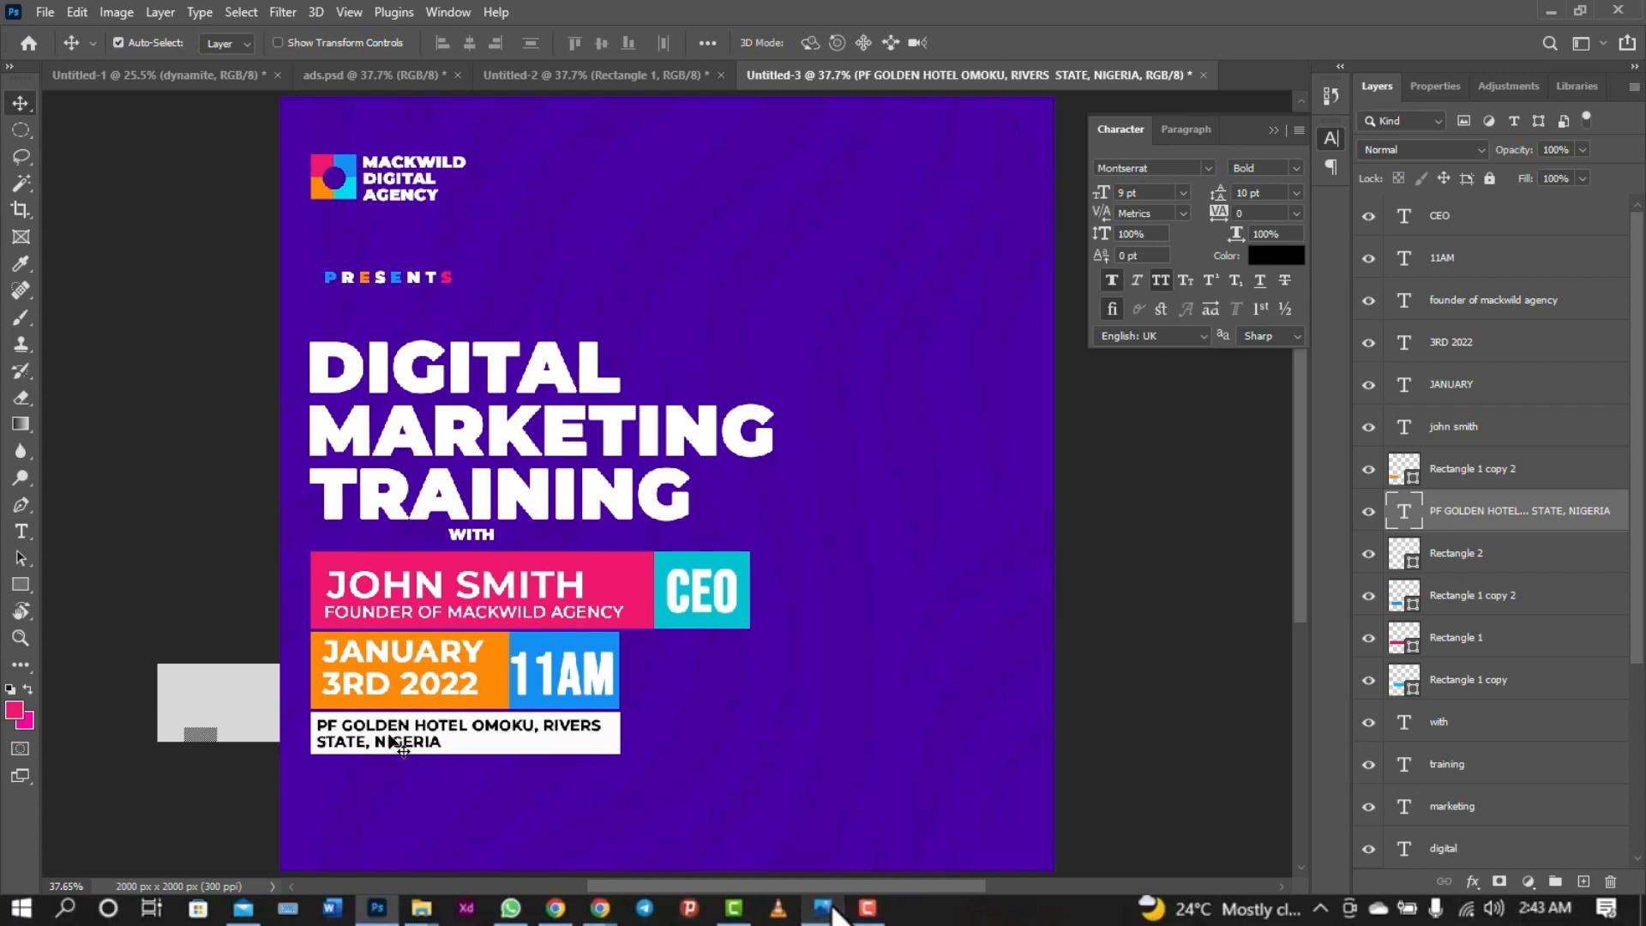
{"action": "left_click", "coordinate": [735, 733]}
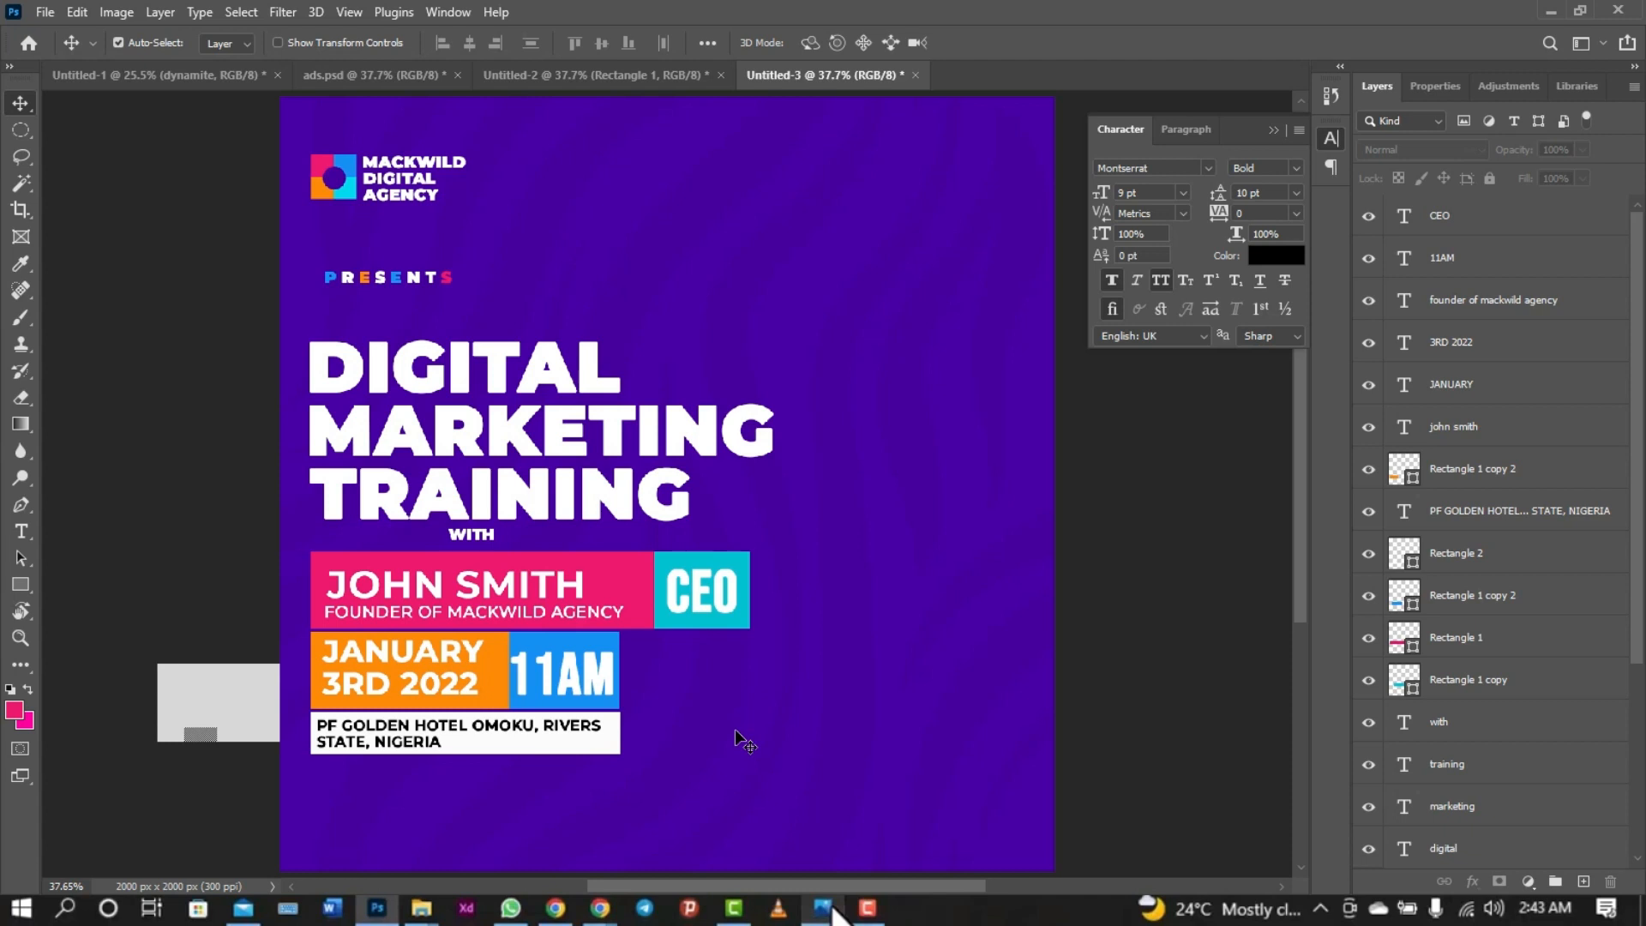
- Place the embedded photo "download - 2022-02-22T113917.924" of the man in the suit into the flyer
{"action": "key", "text": "ctrl+minus"}
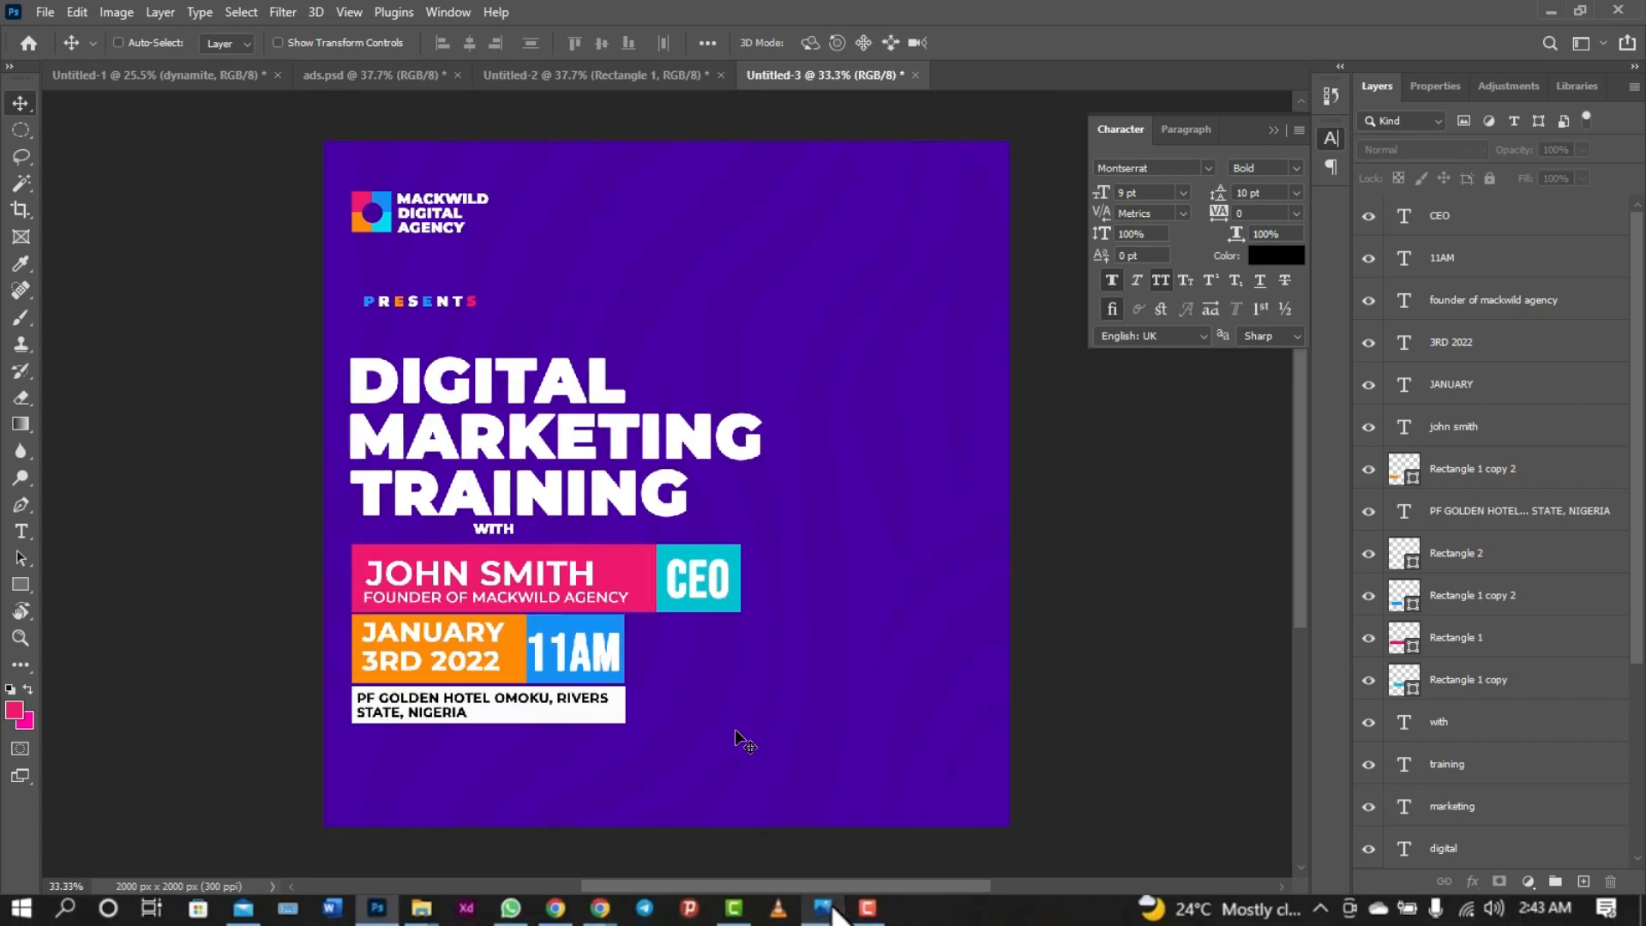
{"action": "key", "text": "ctrl+0"}
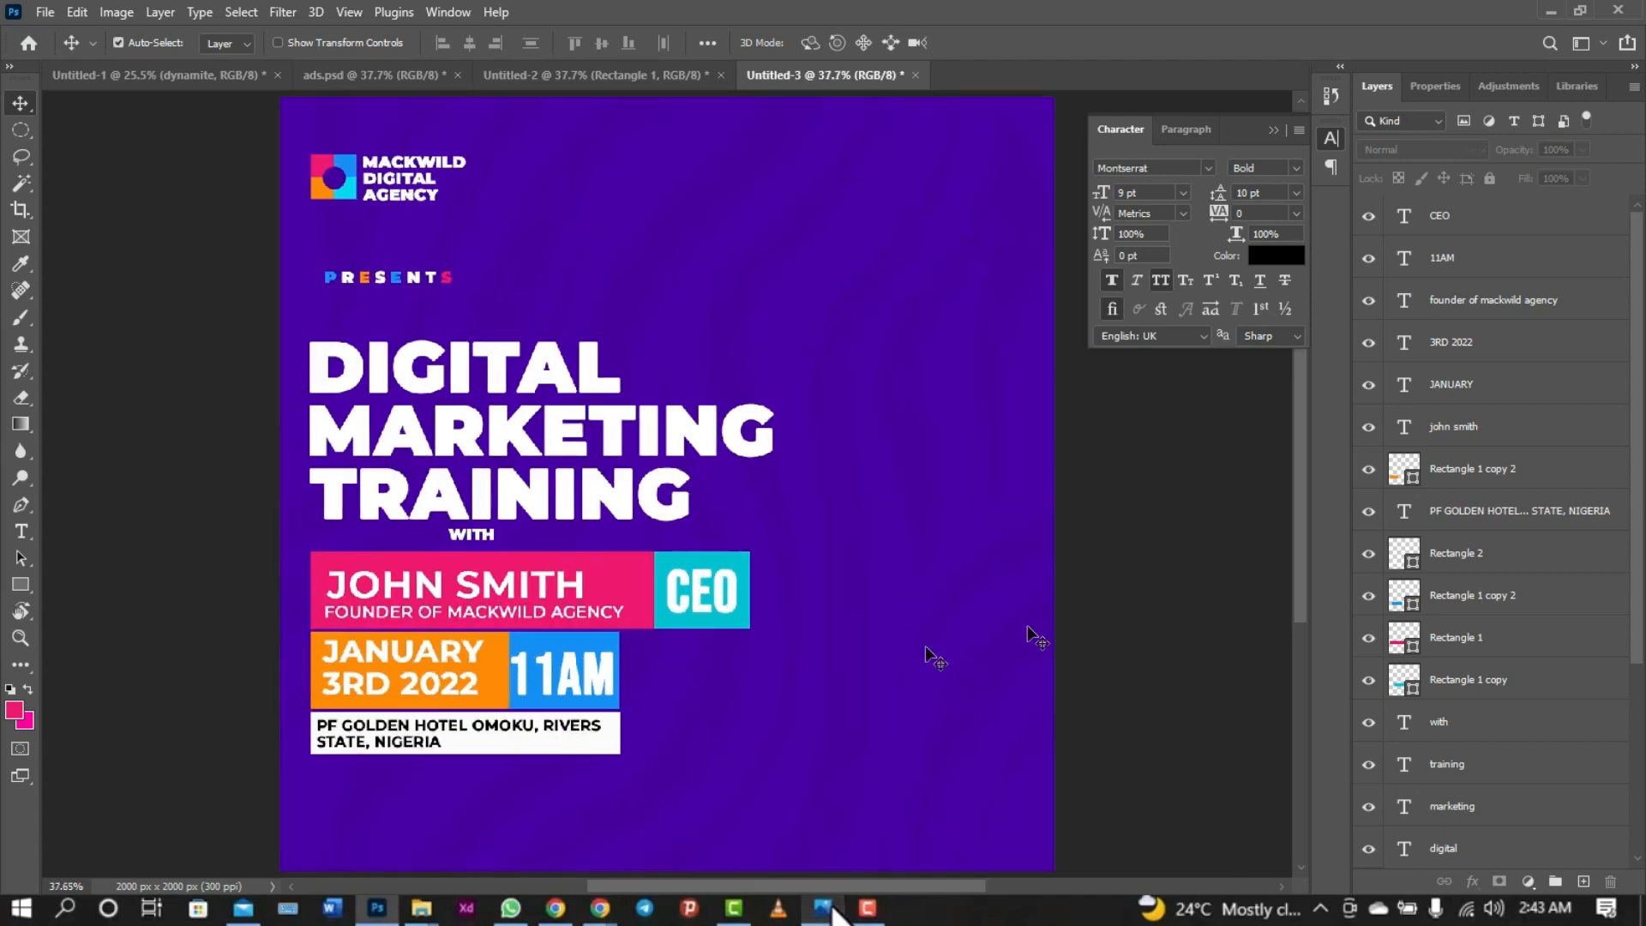
{"action": "key", "text": "ctrl+minus"}
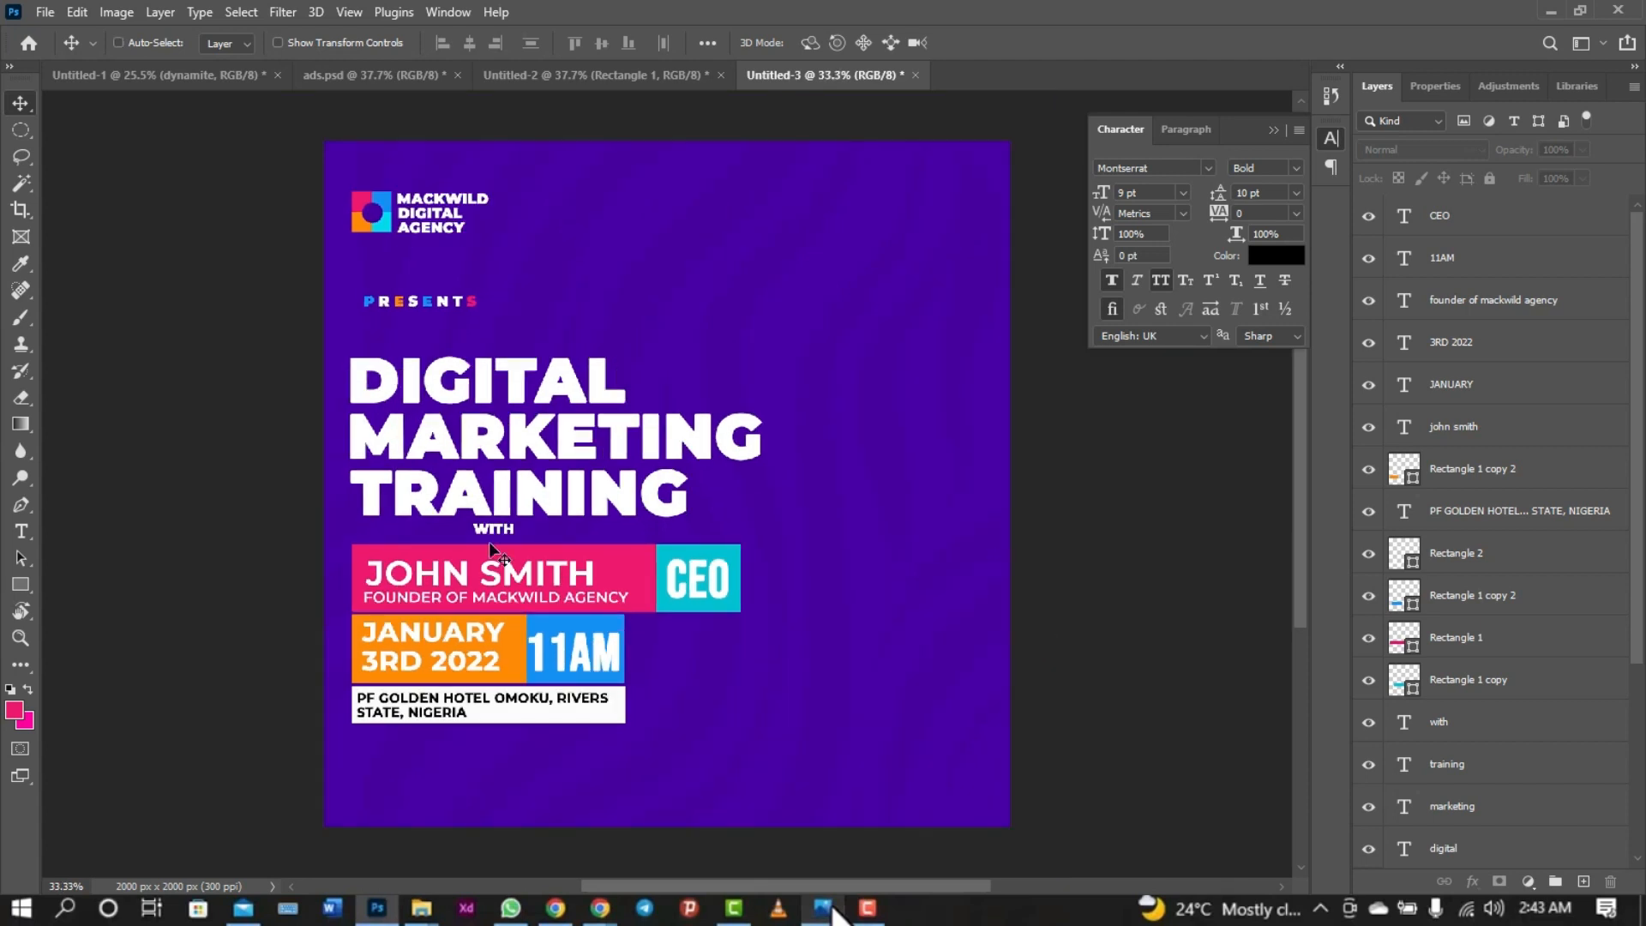
{"action": "key", "text": "ctrl+minus"}
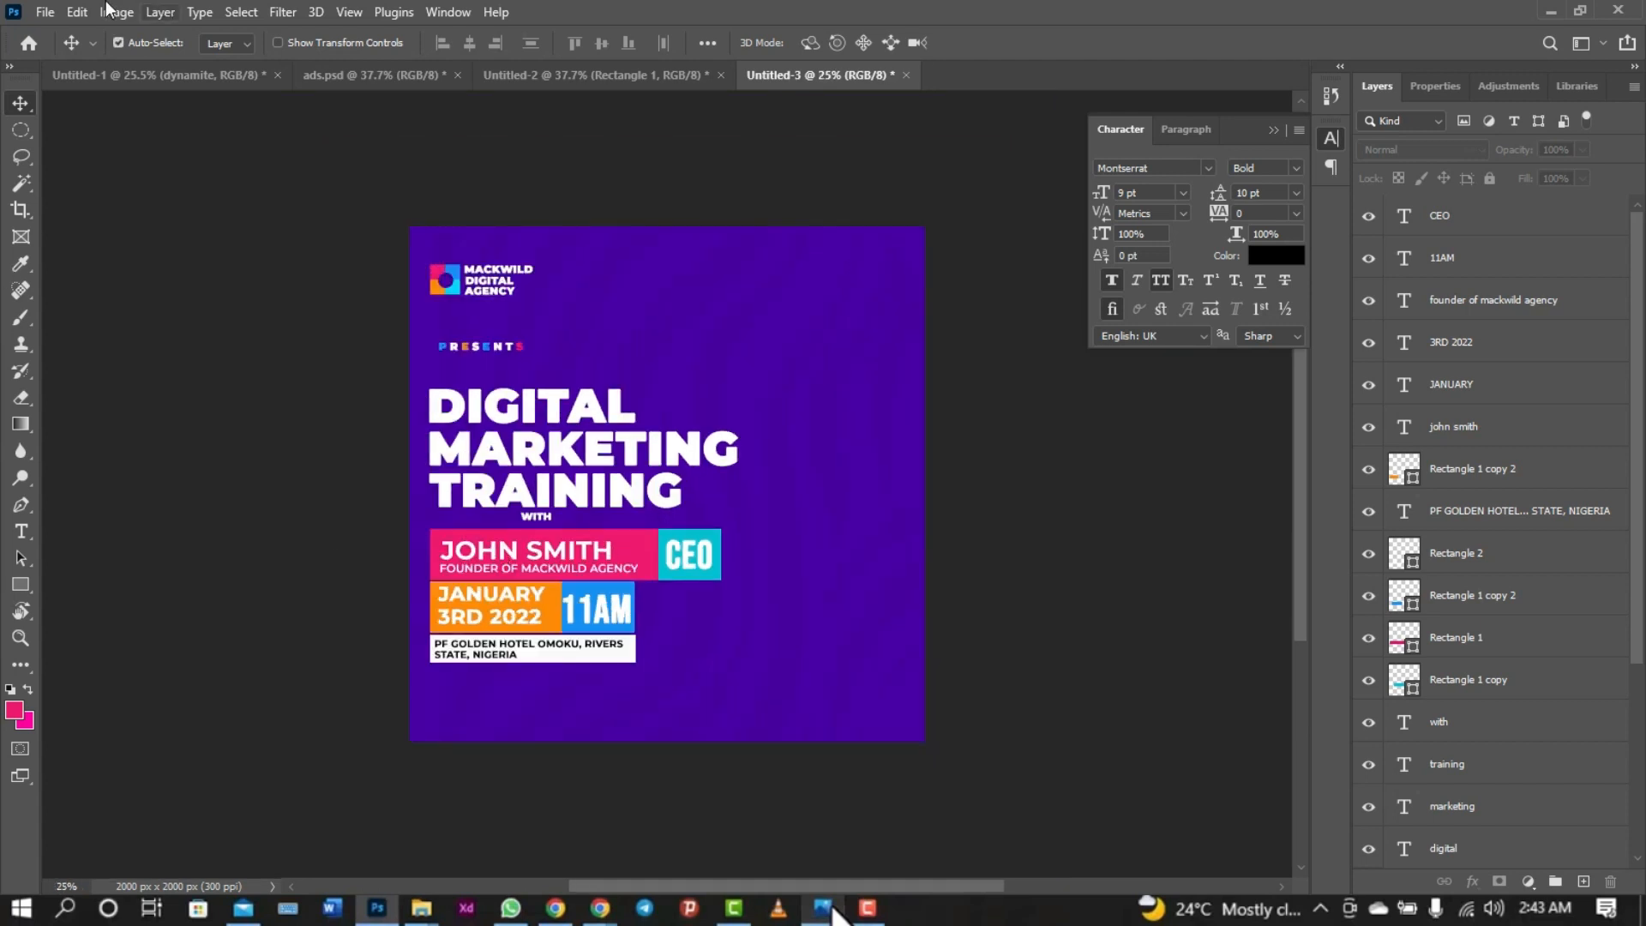
{"action": "left_click", "coordinate": [44, 12]}
{"action": "left_click", "coordinate": [143, 438]}
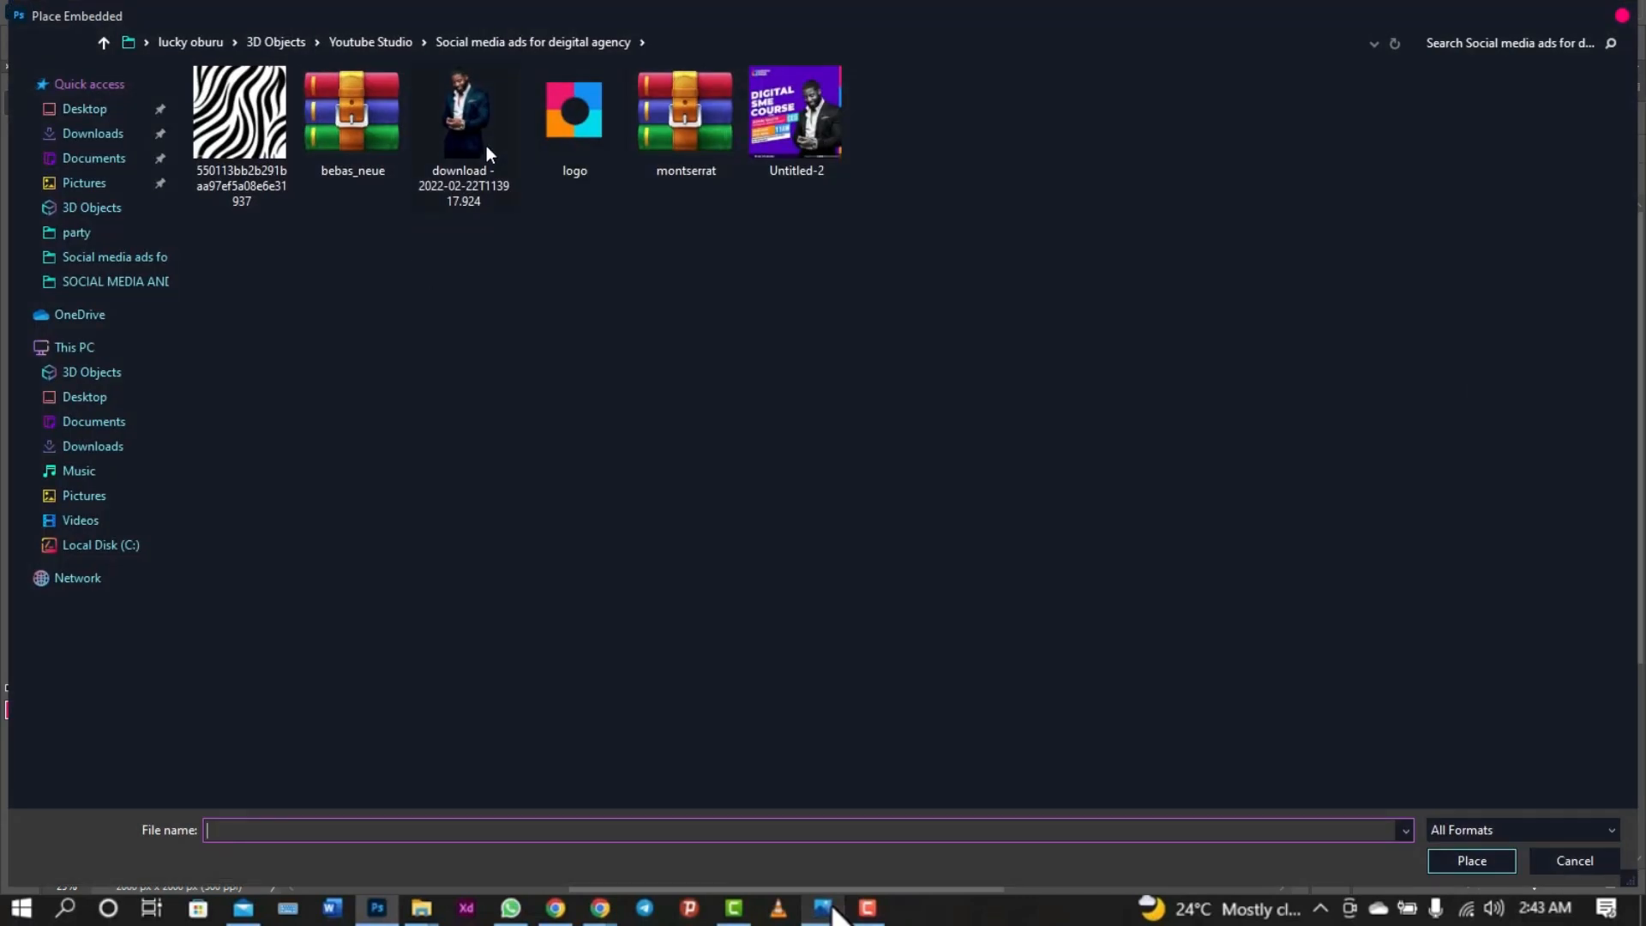
{"action": "left_click", "coordinate": [486, 146]}
{"action": "key", "text": "Return"}
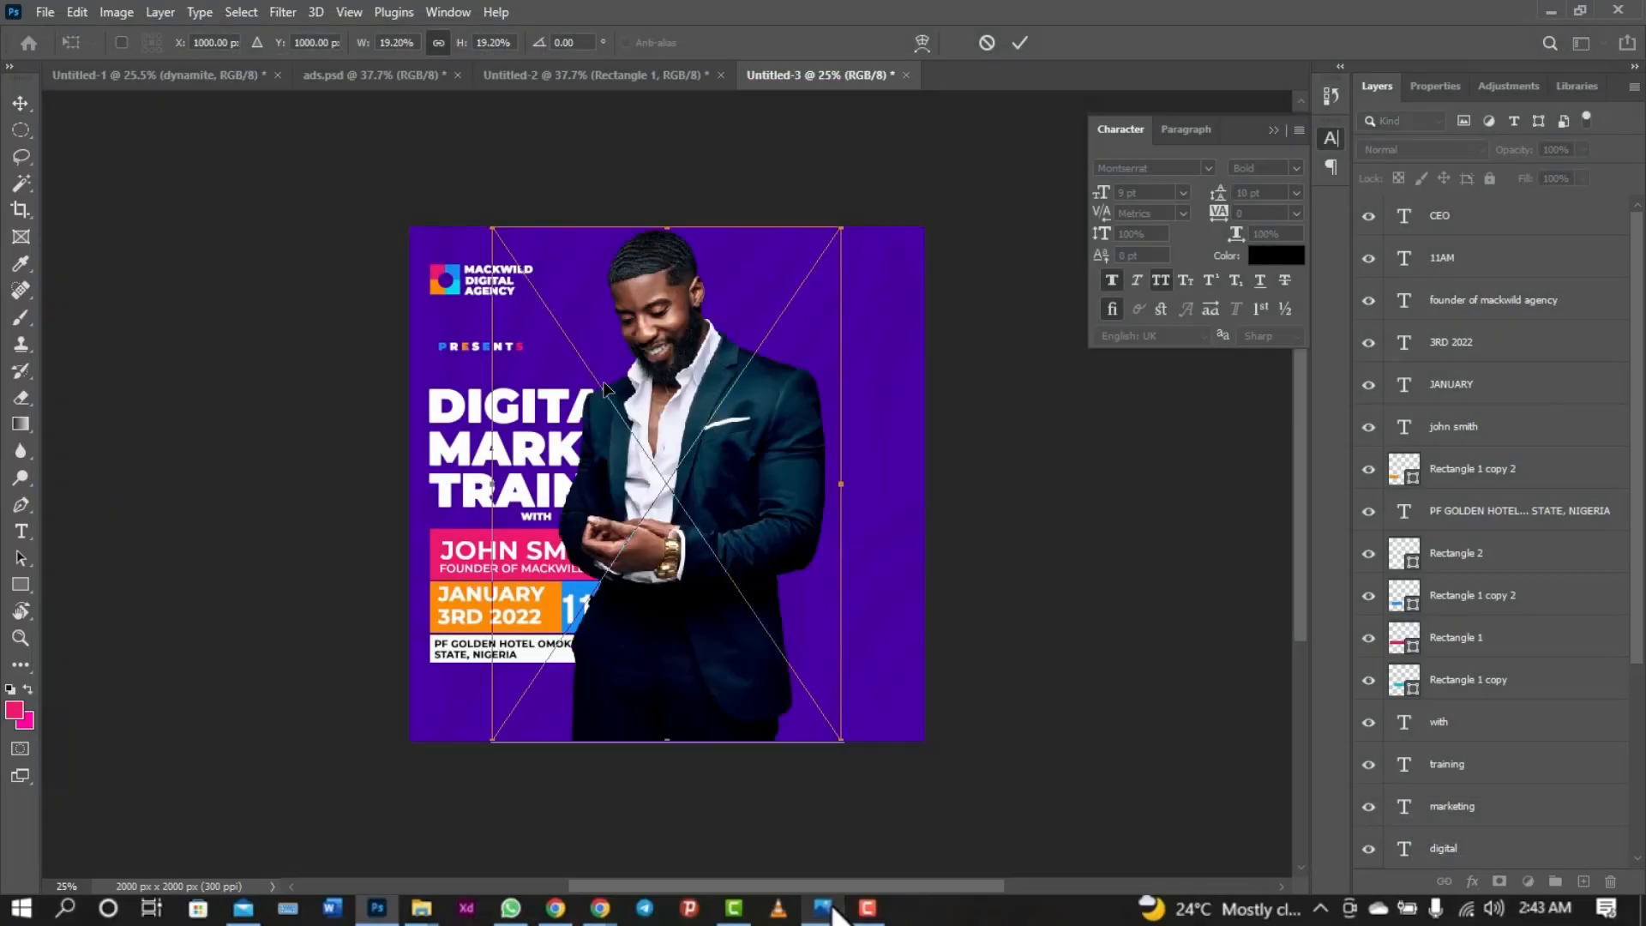
- Move the man's photo to the flyer's lower-right area beside the title, scale it to 18.52%, and apply the transform
{"action": "left_click_drag", "start_coordinate": [679, 445], "coordinate": [830, 516]}
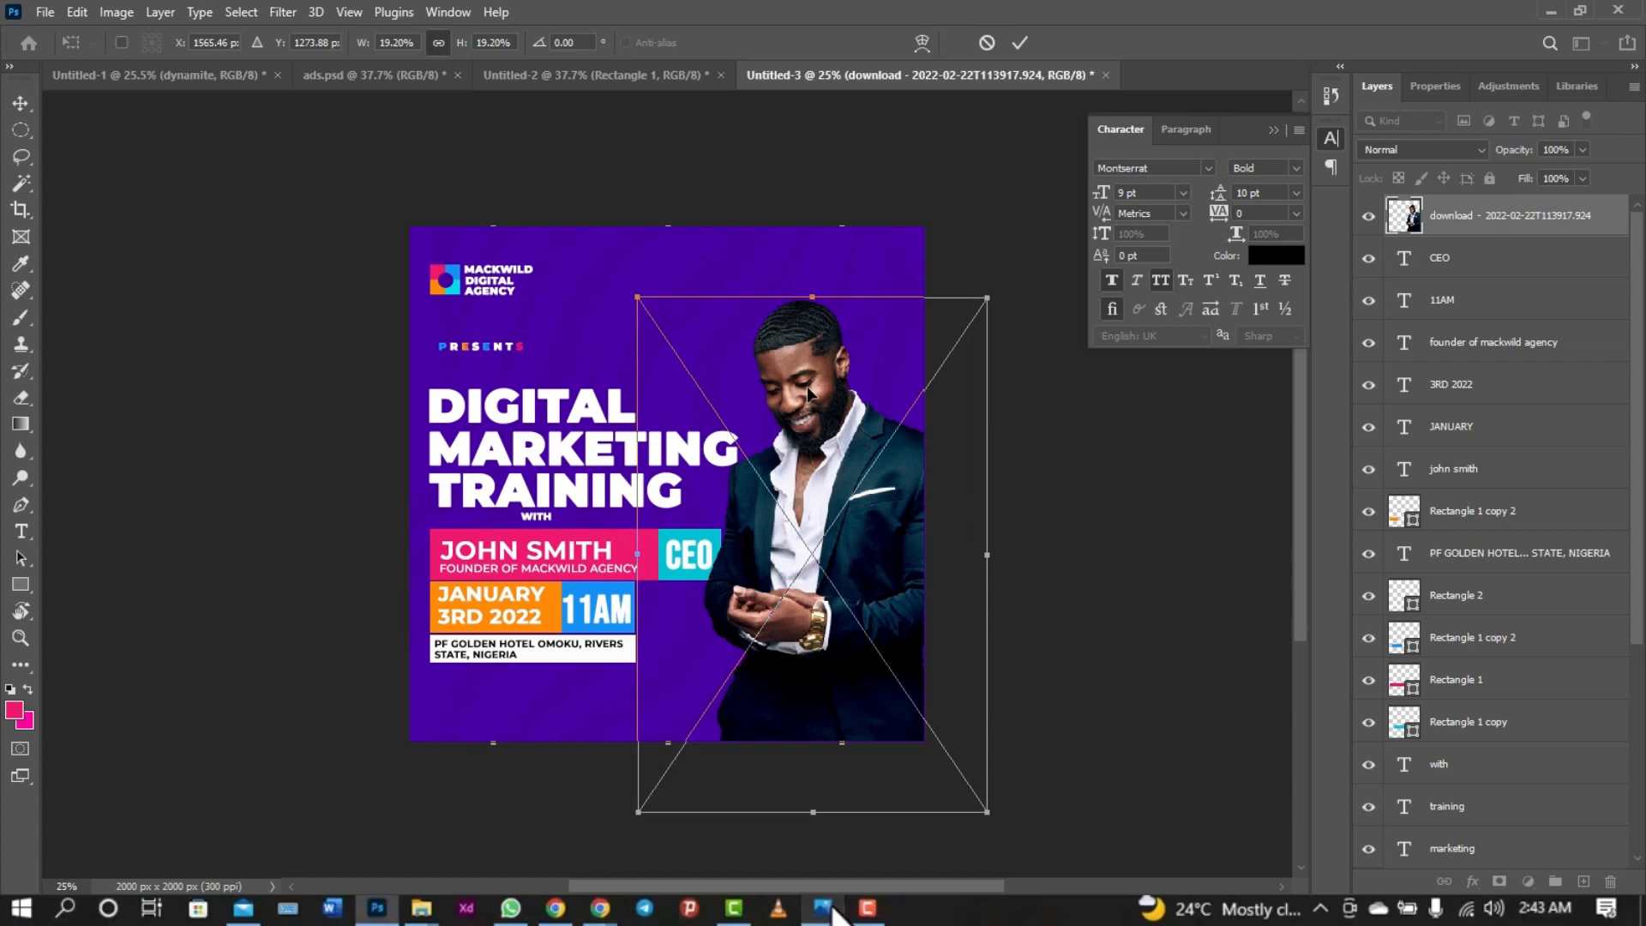
{"action": "left_click_drag", "start_coordinate": [639, 298], "coordinate": [650, 315]}
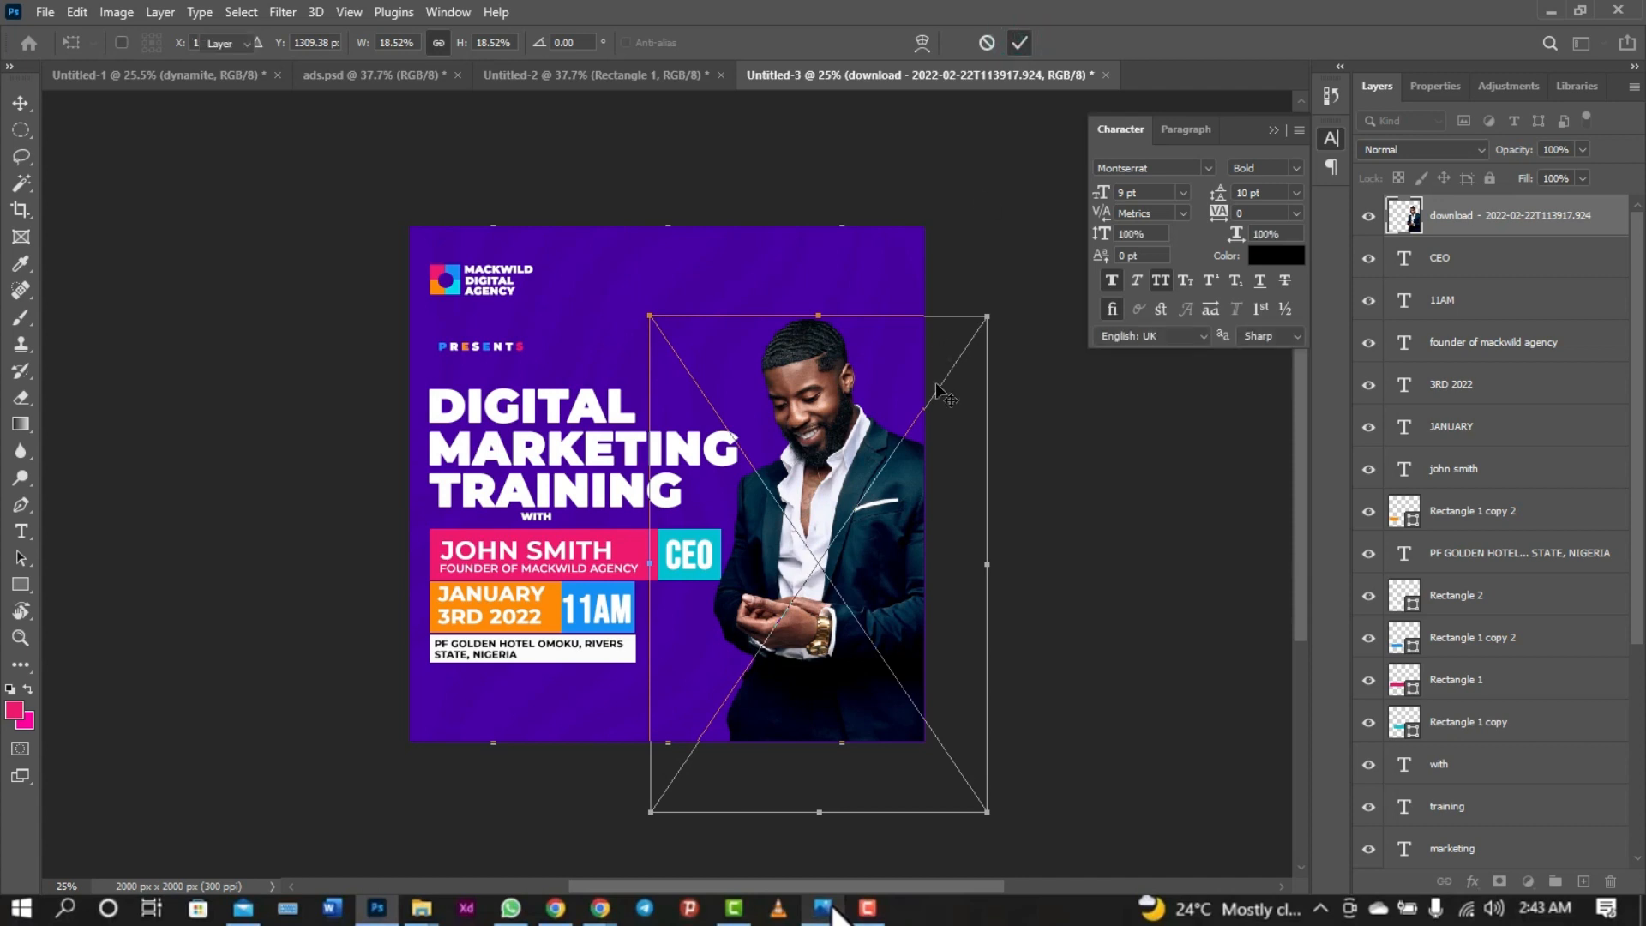
{"action": "key", "text": "Return"}
{"action": "key", "text": "ctrl+0"}
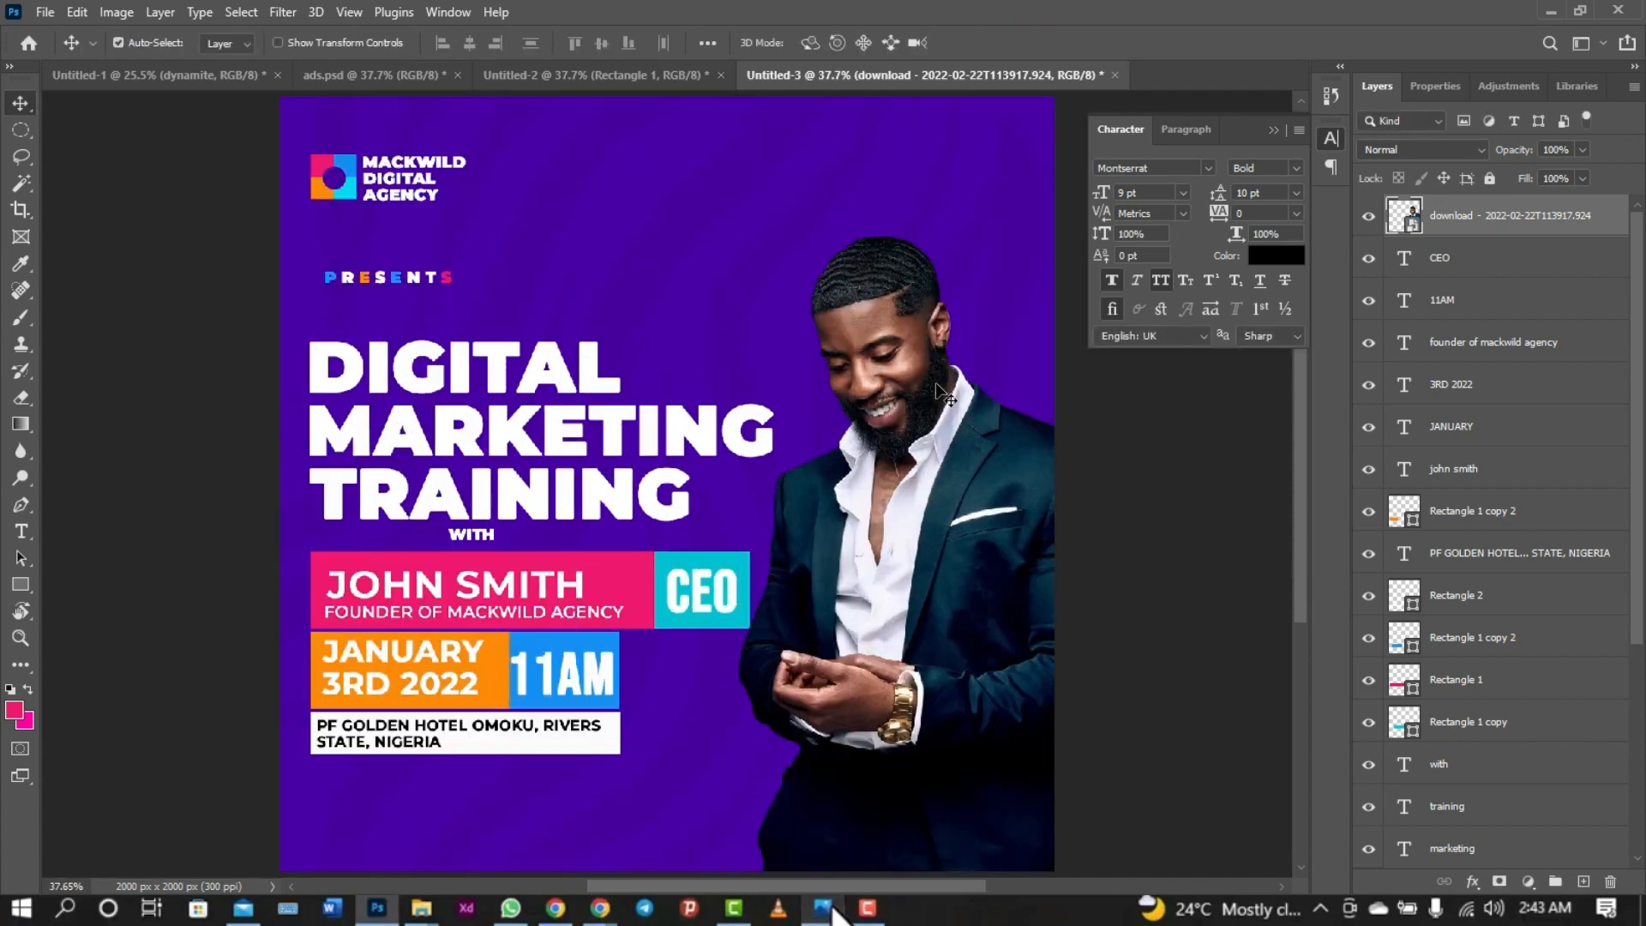
- Shift the man's photo down about 75 px and slightly left beside the information bars
{"action": "left_click_drag", "start_coordinate": [944, 403], "coordinate": [935, 433]}
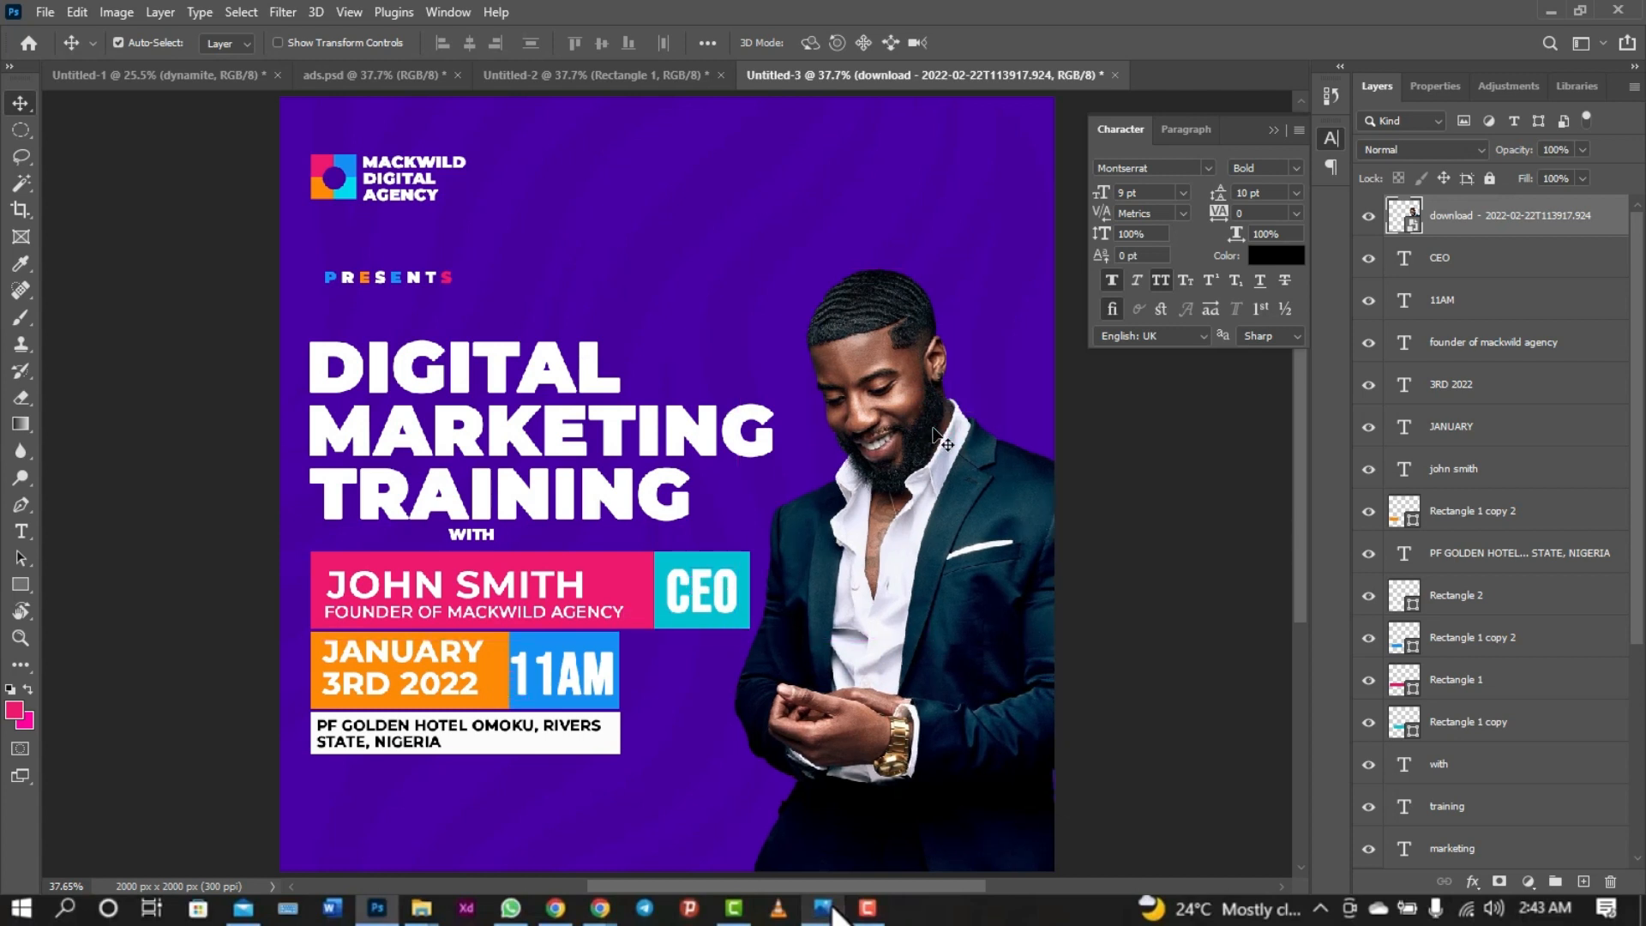
{"action": "key", "text": "shift+Left"}
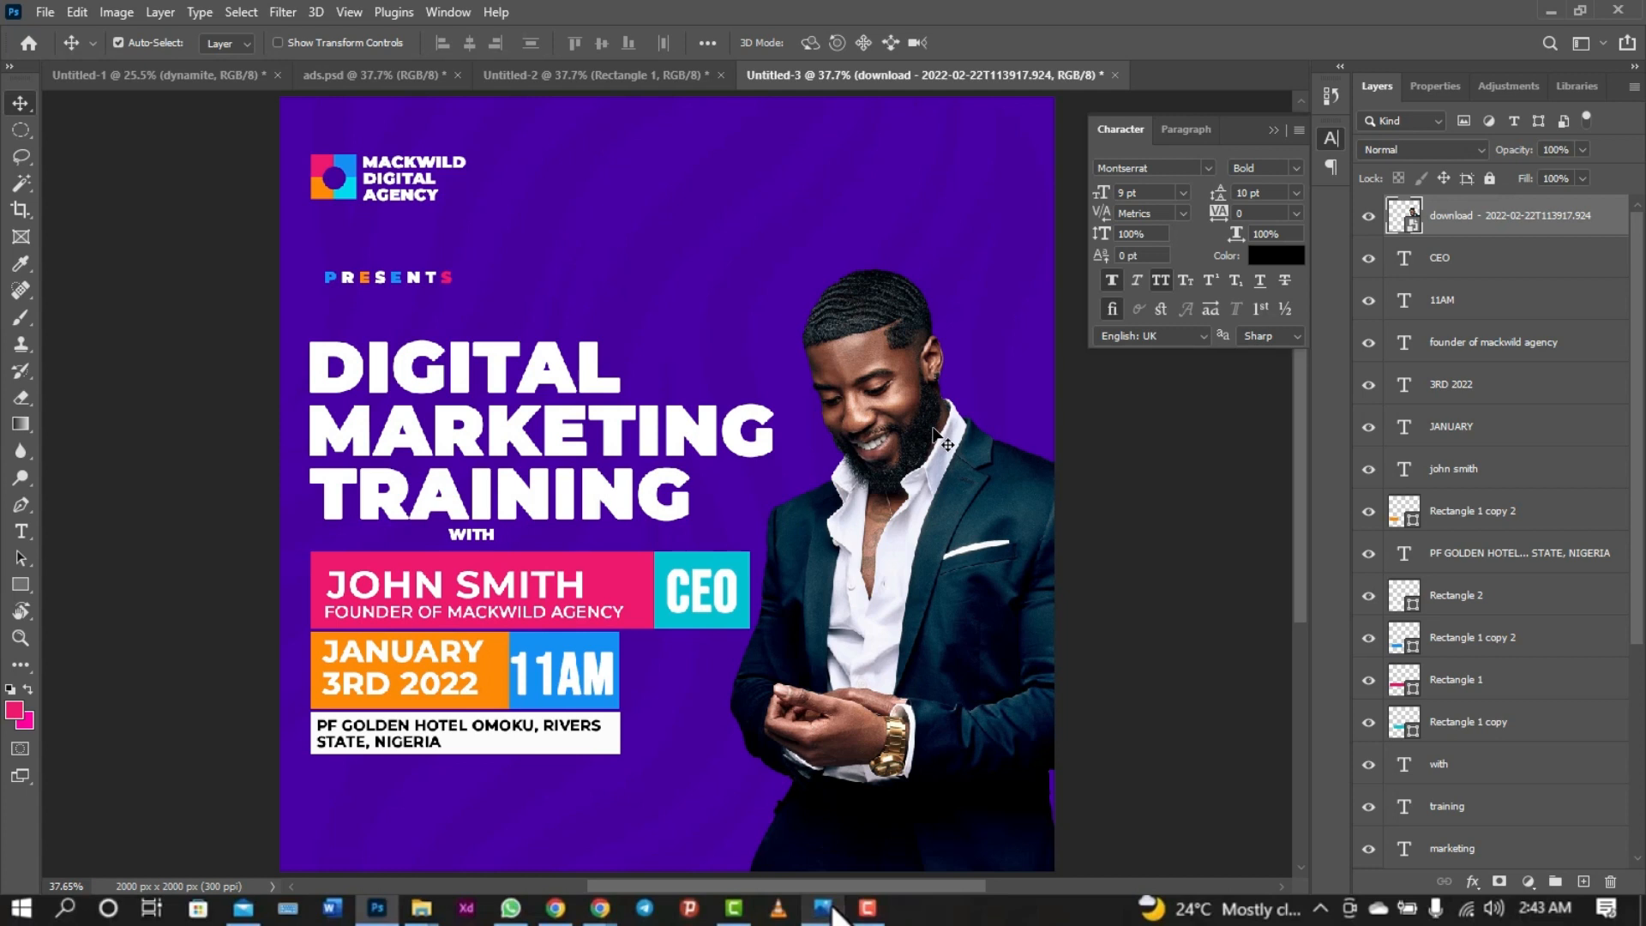
{"action": "key", "text": "shift+Left"}
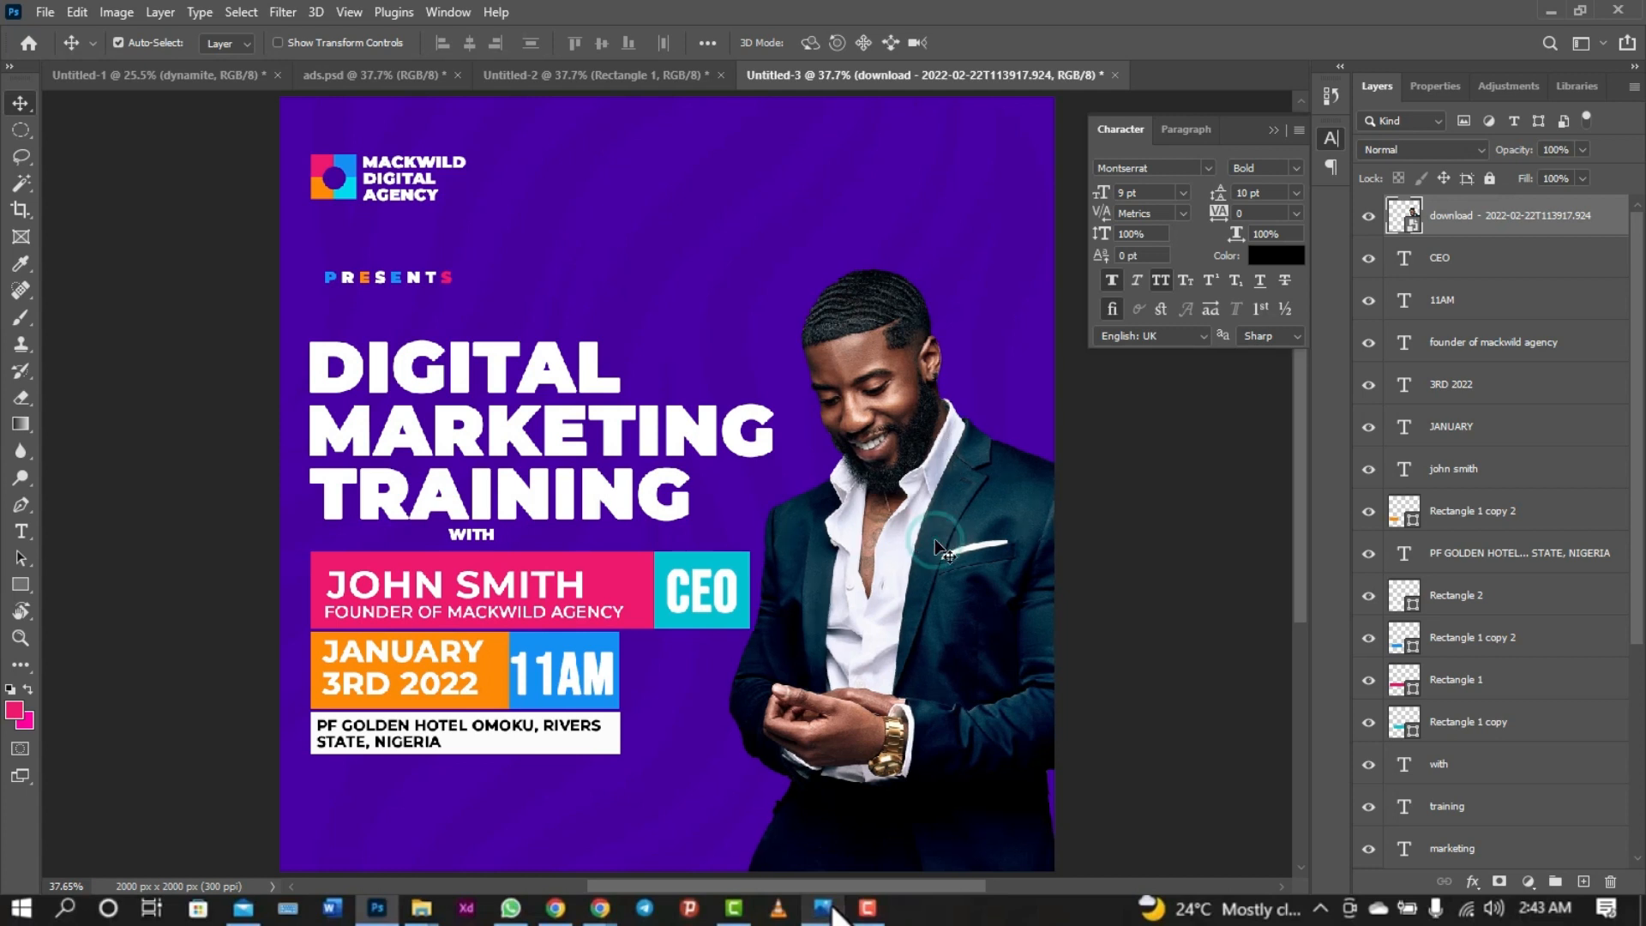
- Add a Hue/Saturation adjustment clipped to the man's photo and set its saturation to -96
{"action": "left_click", "coordinate": [1494, 89]}
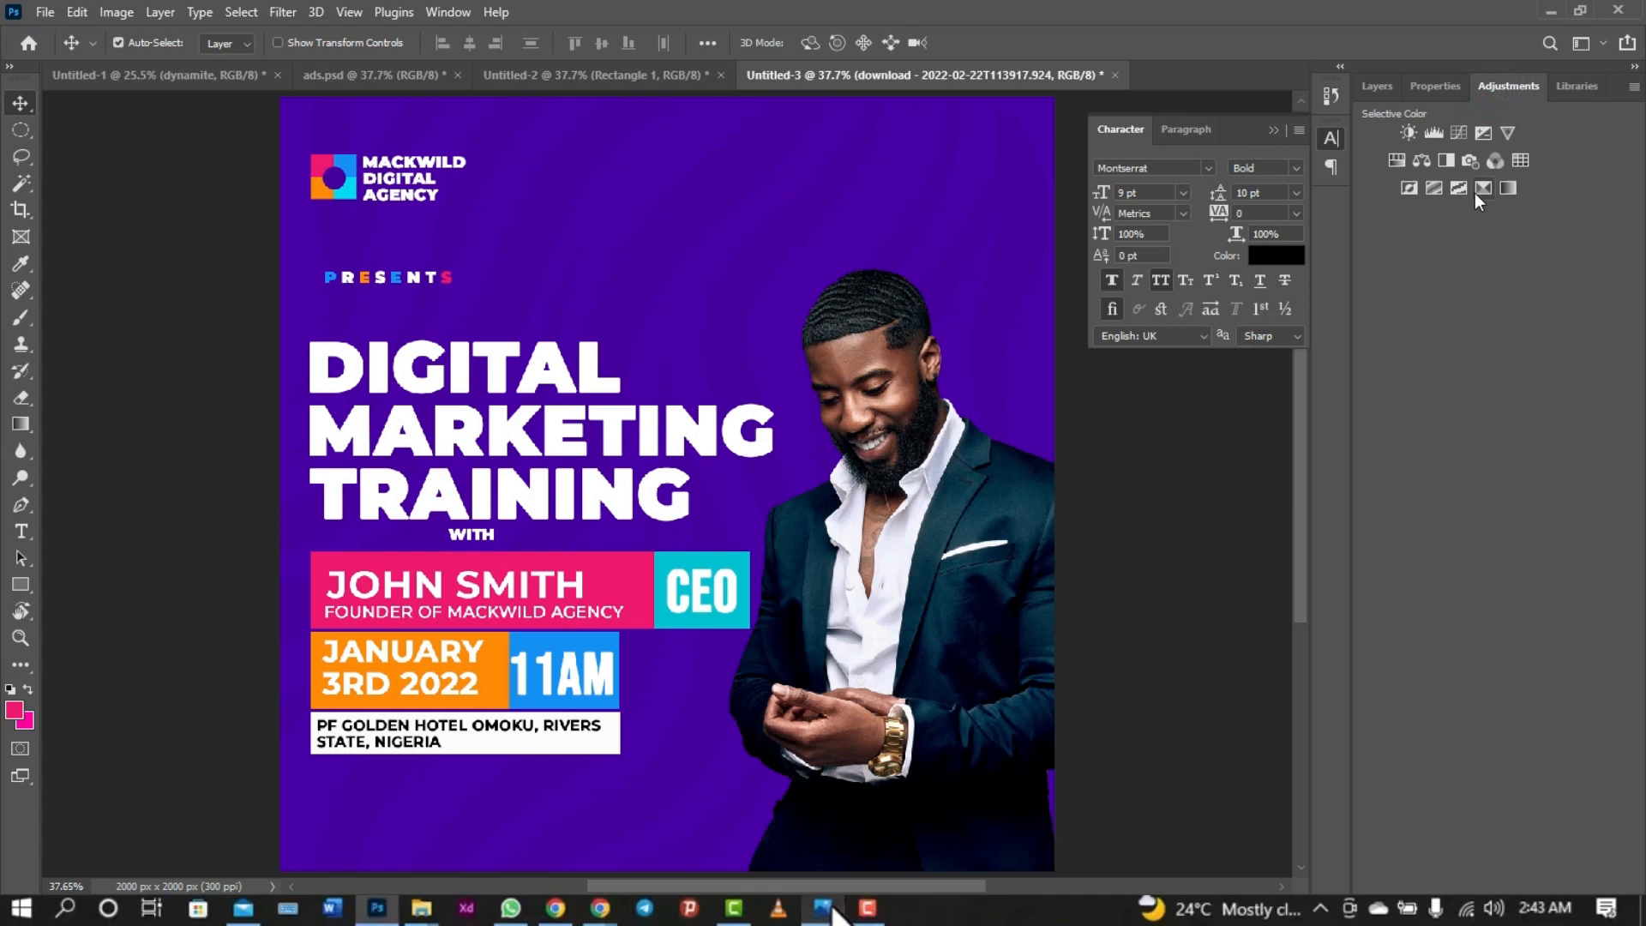
{"action": "left_click", "coordinate": [1399, 161]}
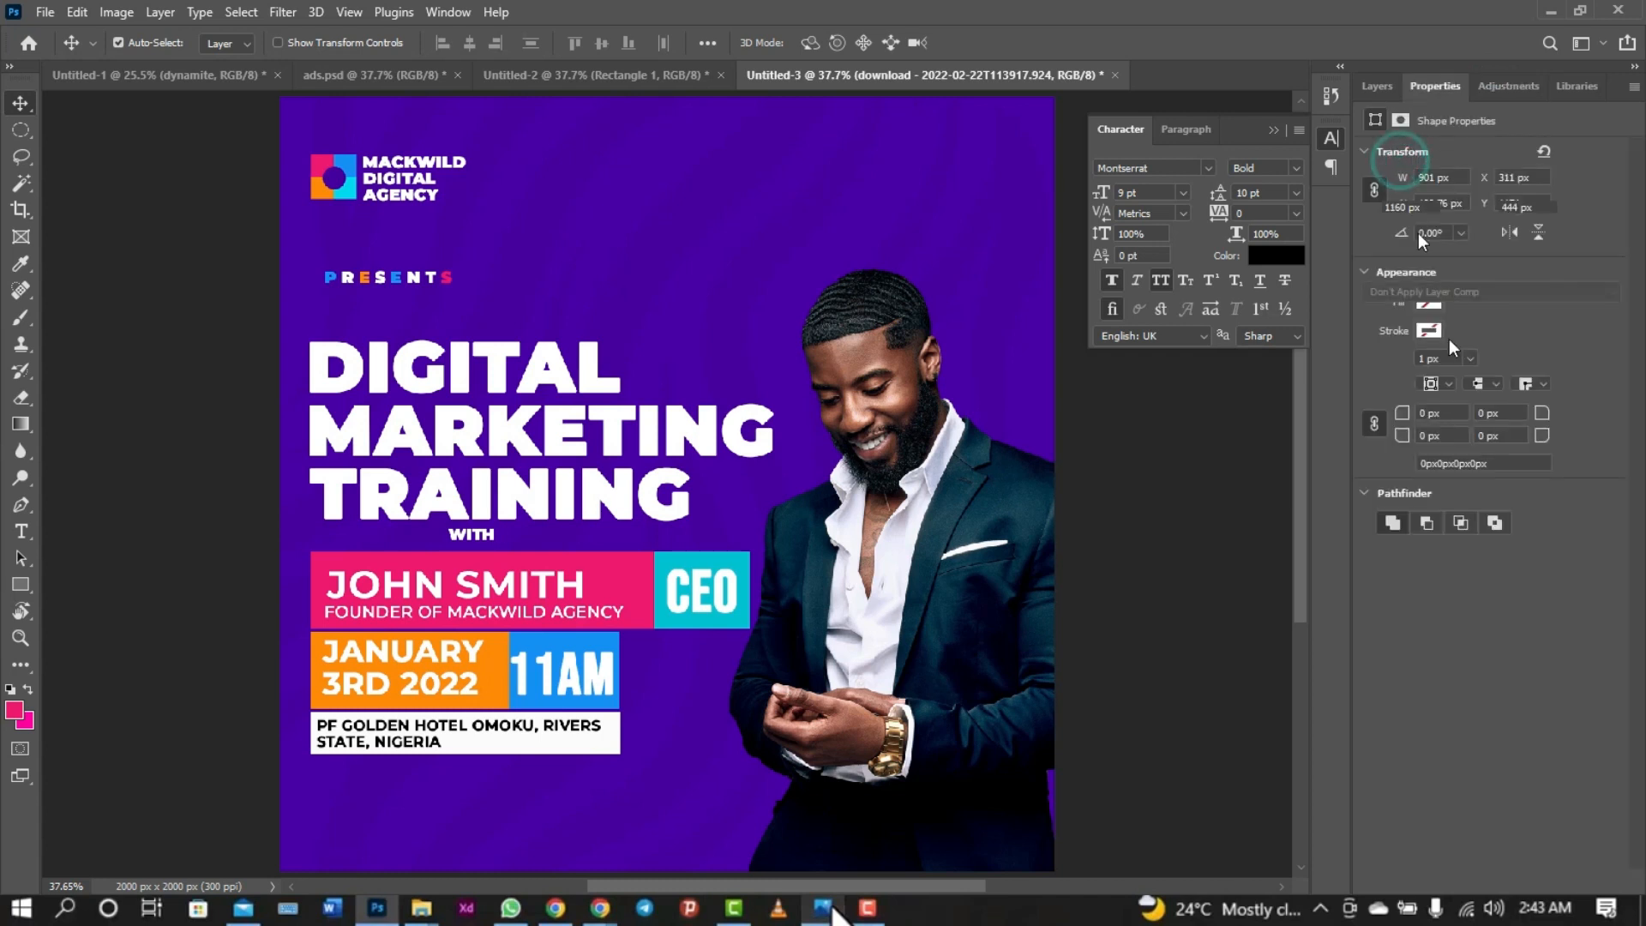
{"action": "left_click", "coordinate": [1493, 880]}
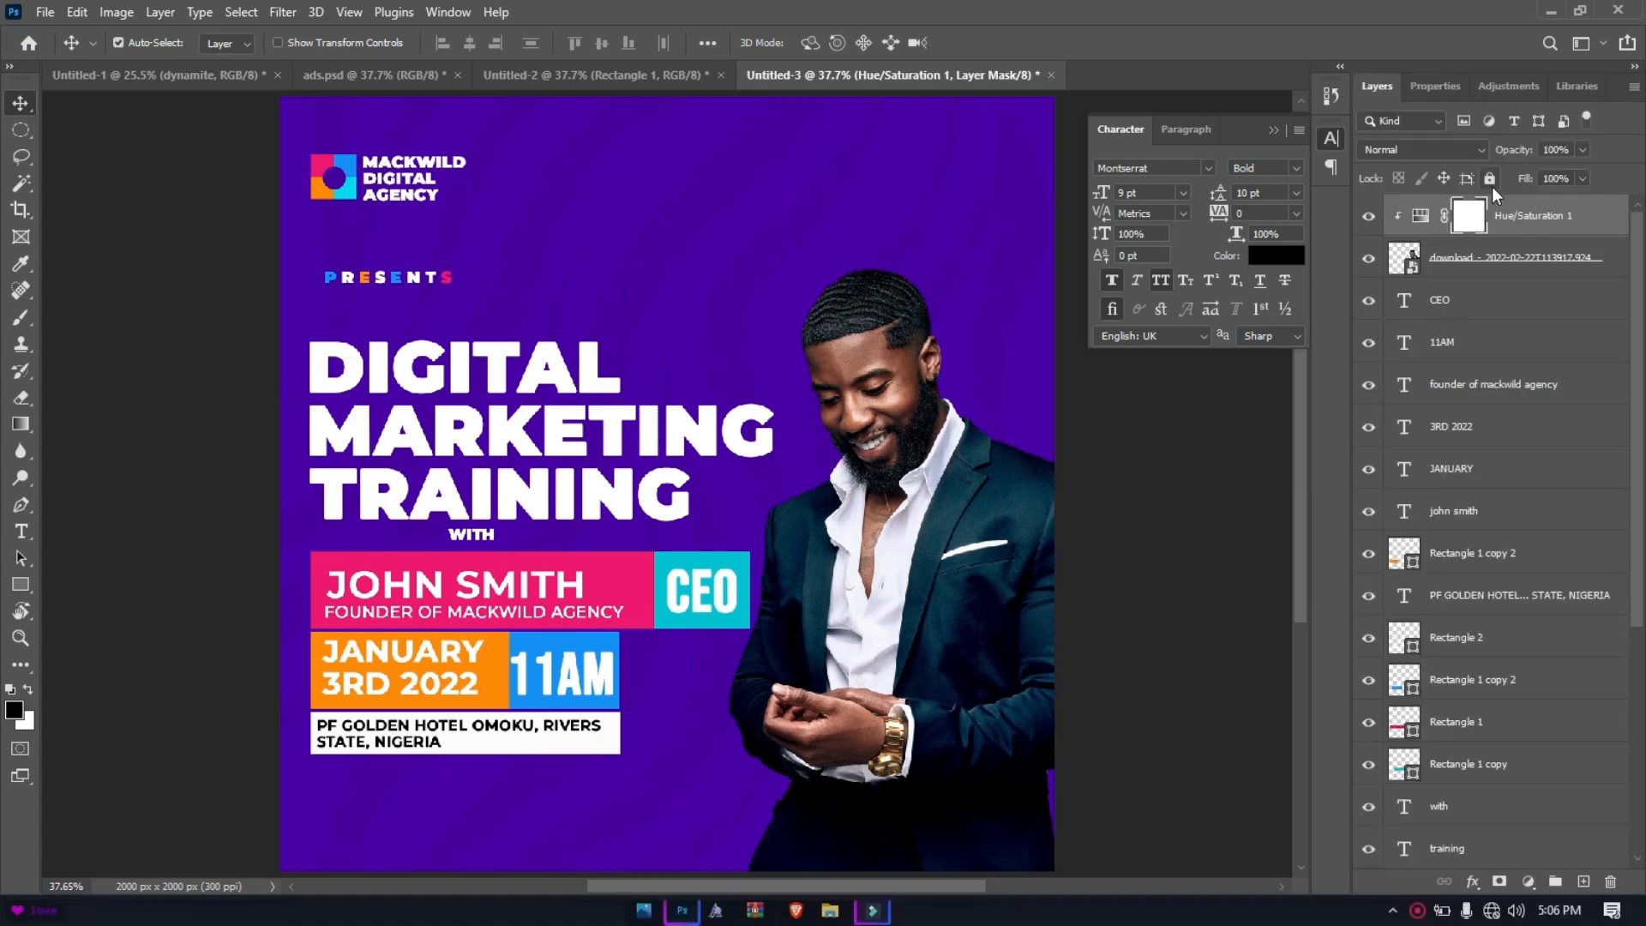
{"action": "left_click", "coordinate": [1494, 221]}
{"action": "double_click", "coordinate": [1420, 216]}
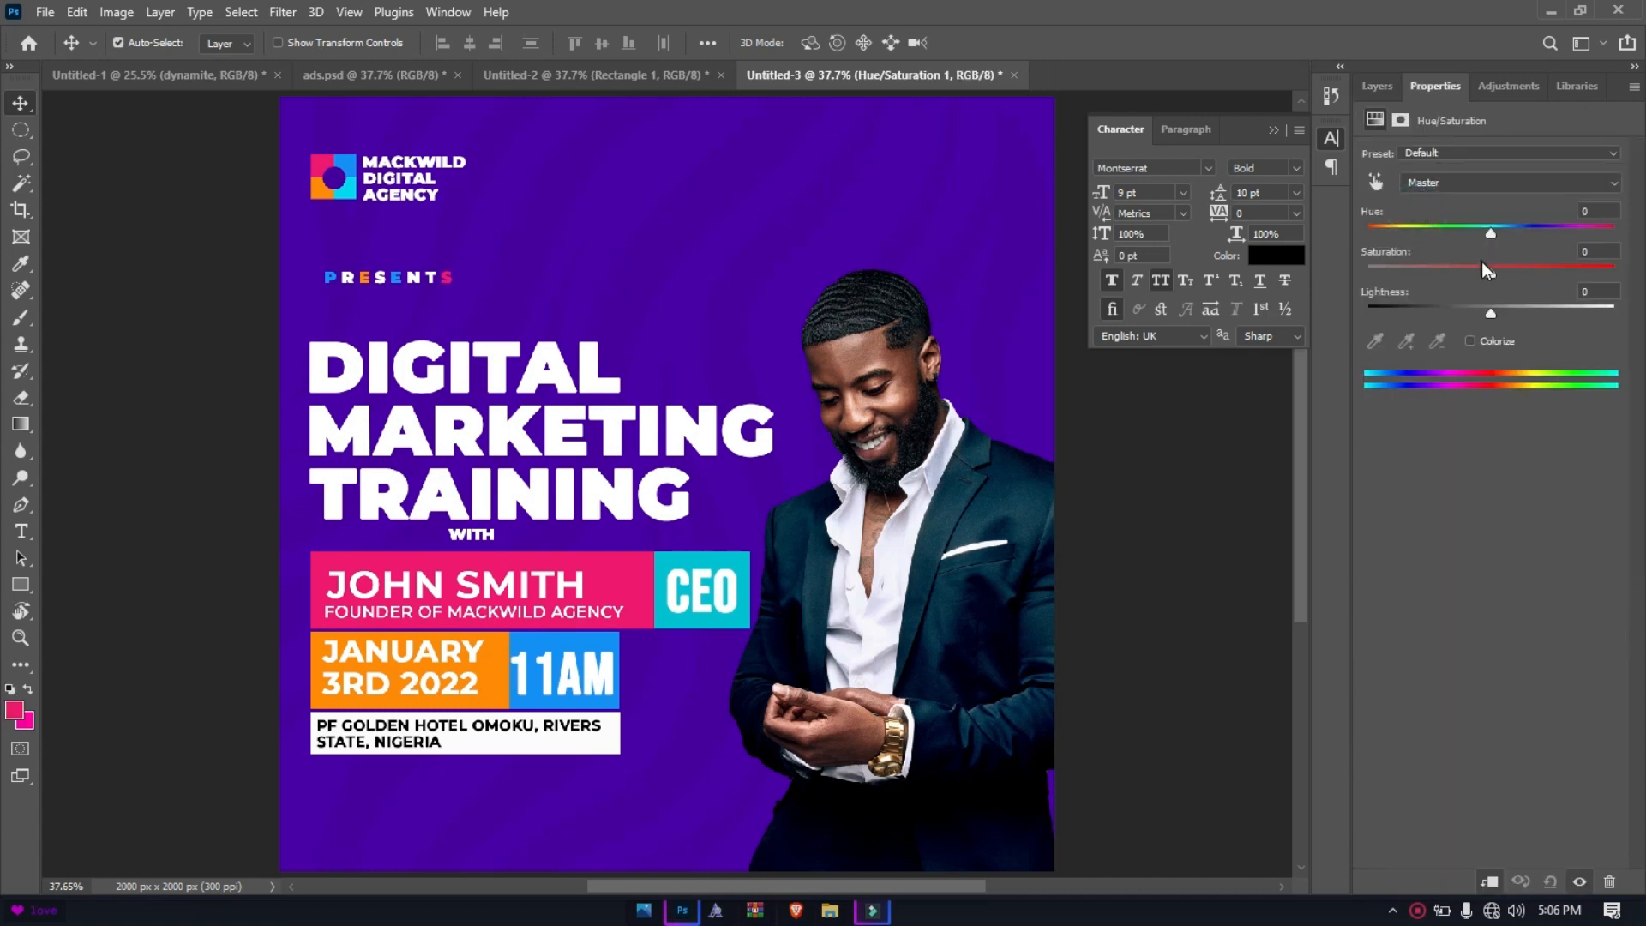
{"action": "left_click_drag", "start_coordinate": [1490, 275], "coordinate": [1399, 273]}
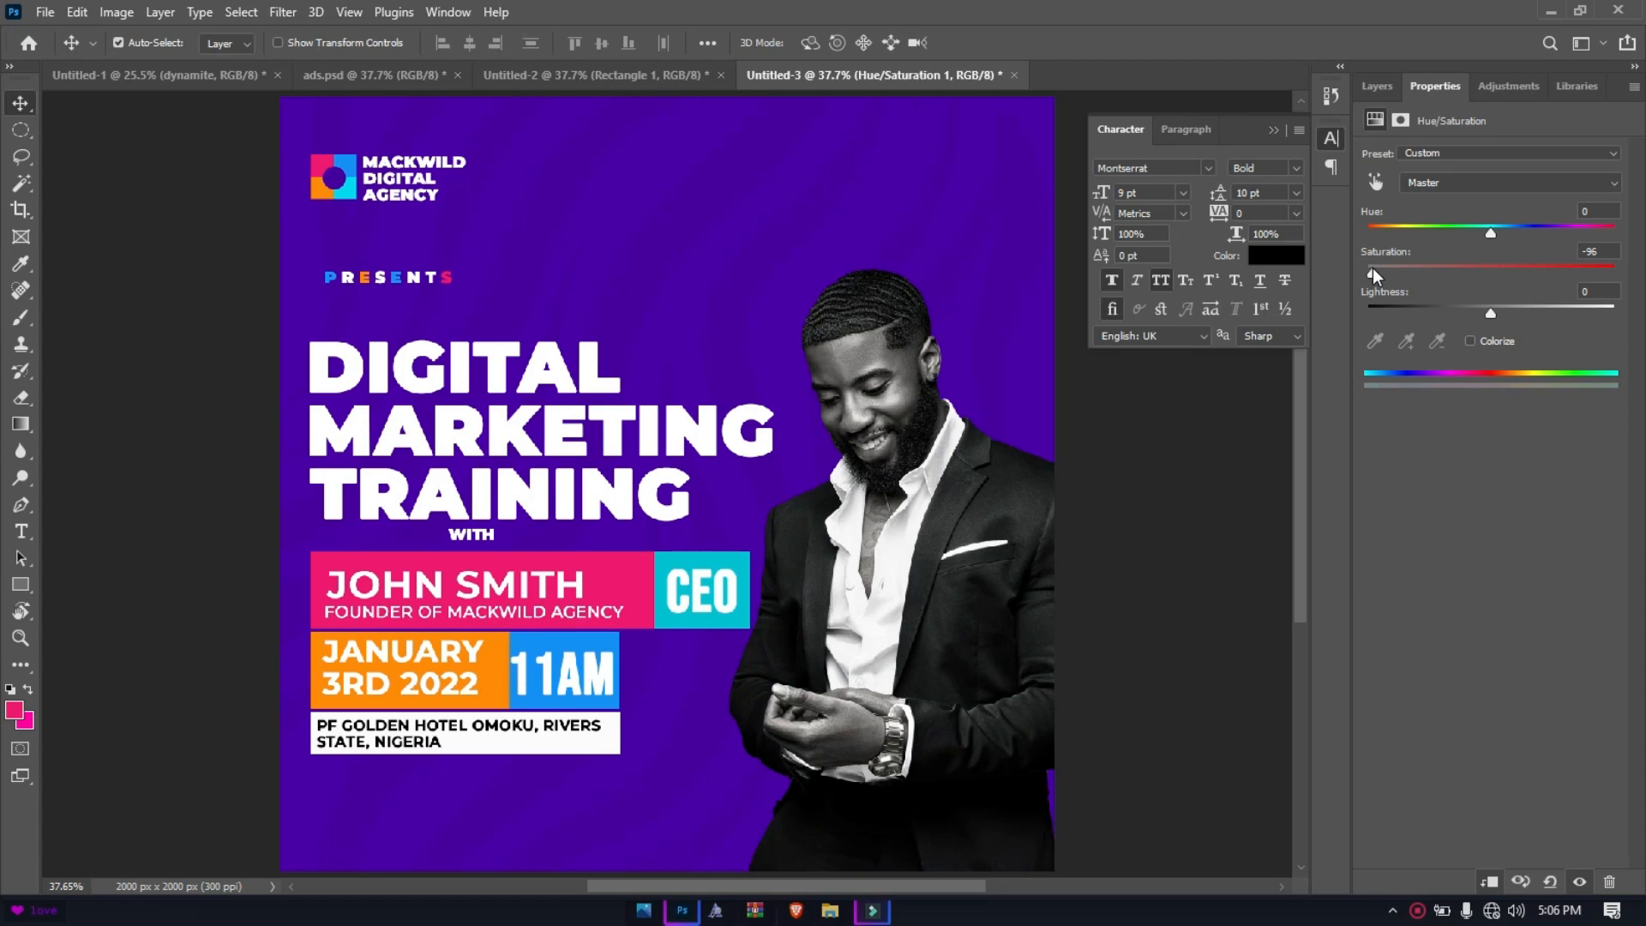
{"action": "left_click", "coordinate": [1112, 523]}
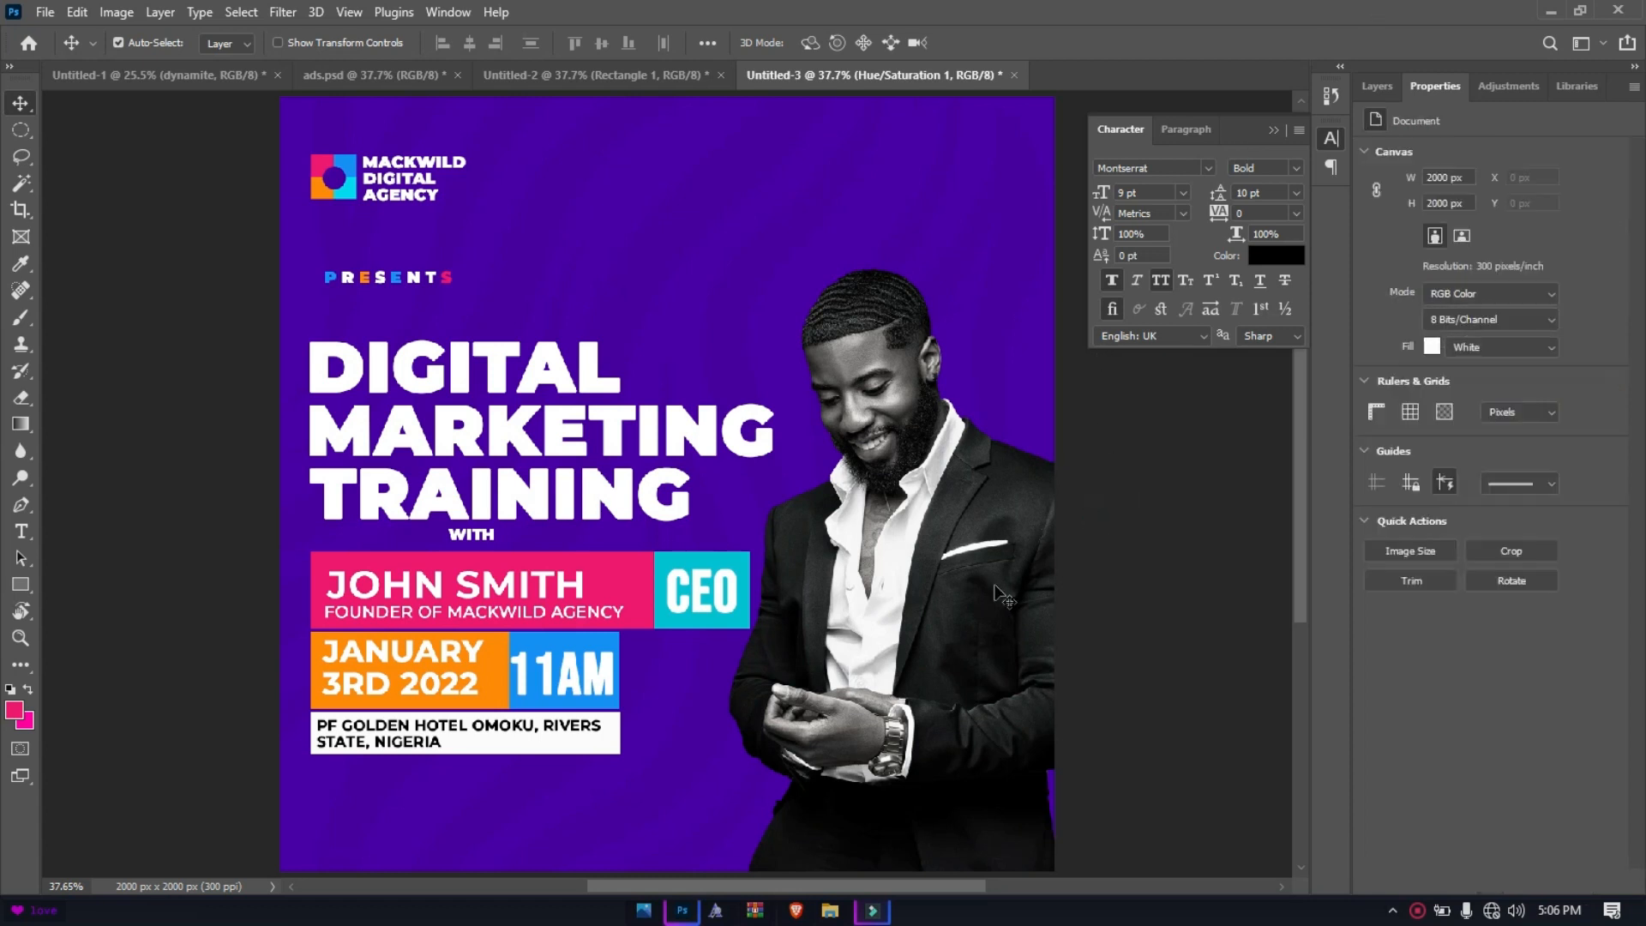
- Nudge the man's photo down 30 px
{"action": "left_click", "coordinate": [896, 610]}
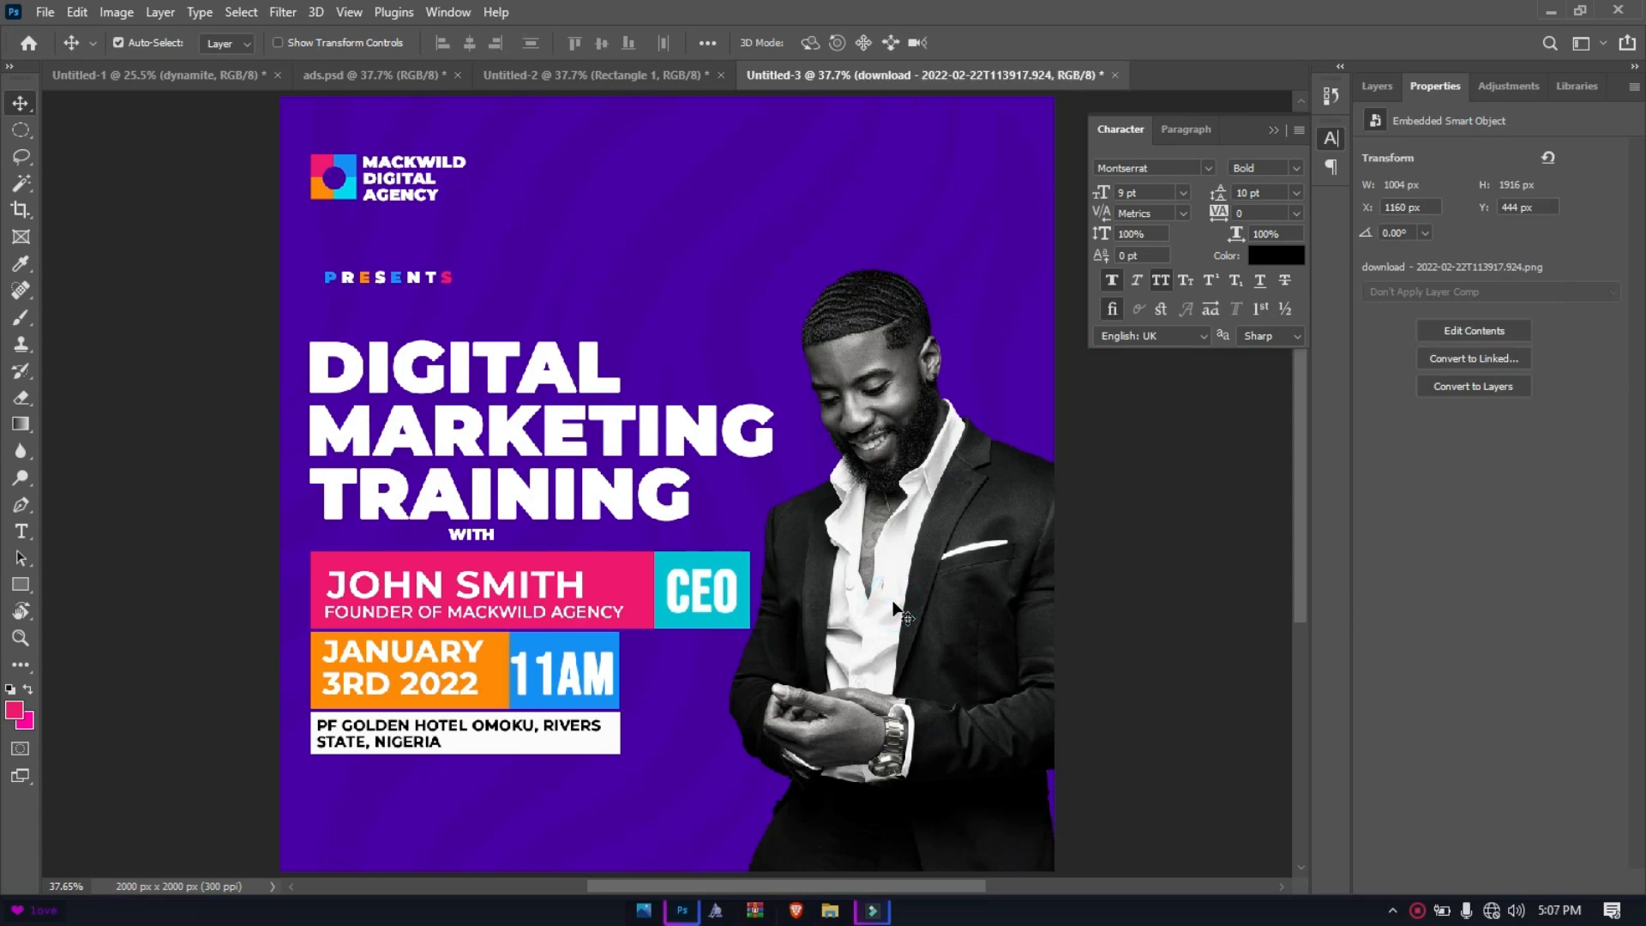
{"action": "key", "text": "shift+Down"}
{"action": "key", "text": "shift+Down"}
{"action": "key", "text": "shift+Down"}
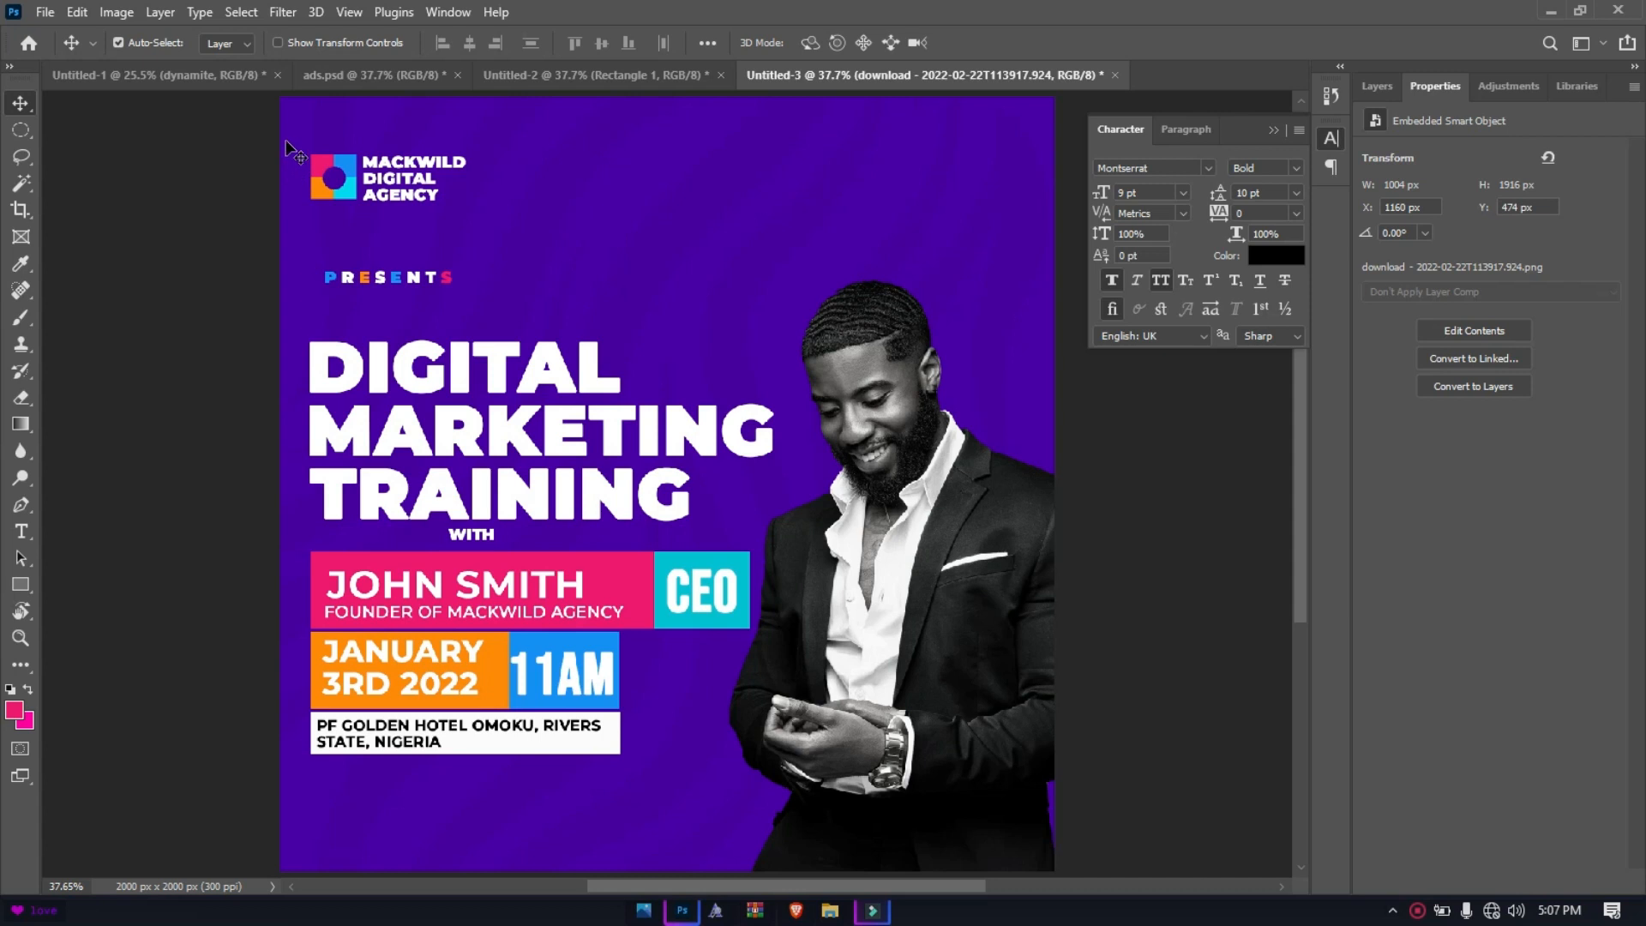
- Align the left edges of the header, title and the pink, orange and white bars, and lock those layers
{"action": "left_click_drag", "start_coordinate": [300, 130], "coordinate": [319, 799]}
{"action": "left_click", "coordinate": [441, 43]}
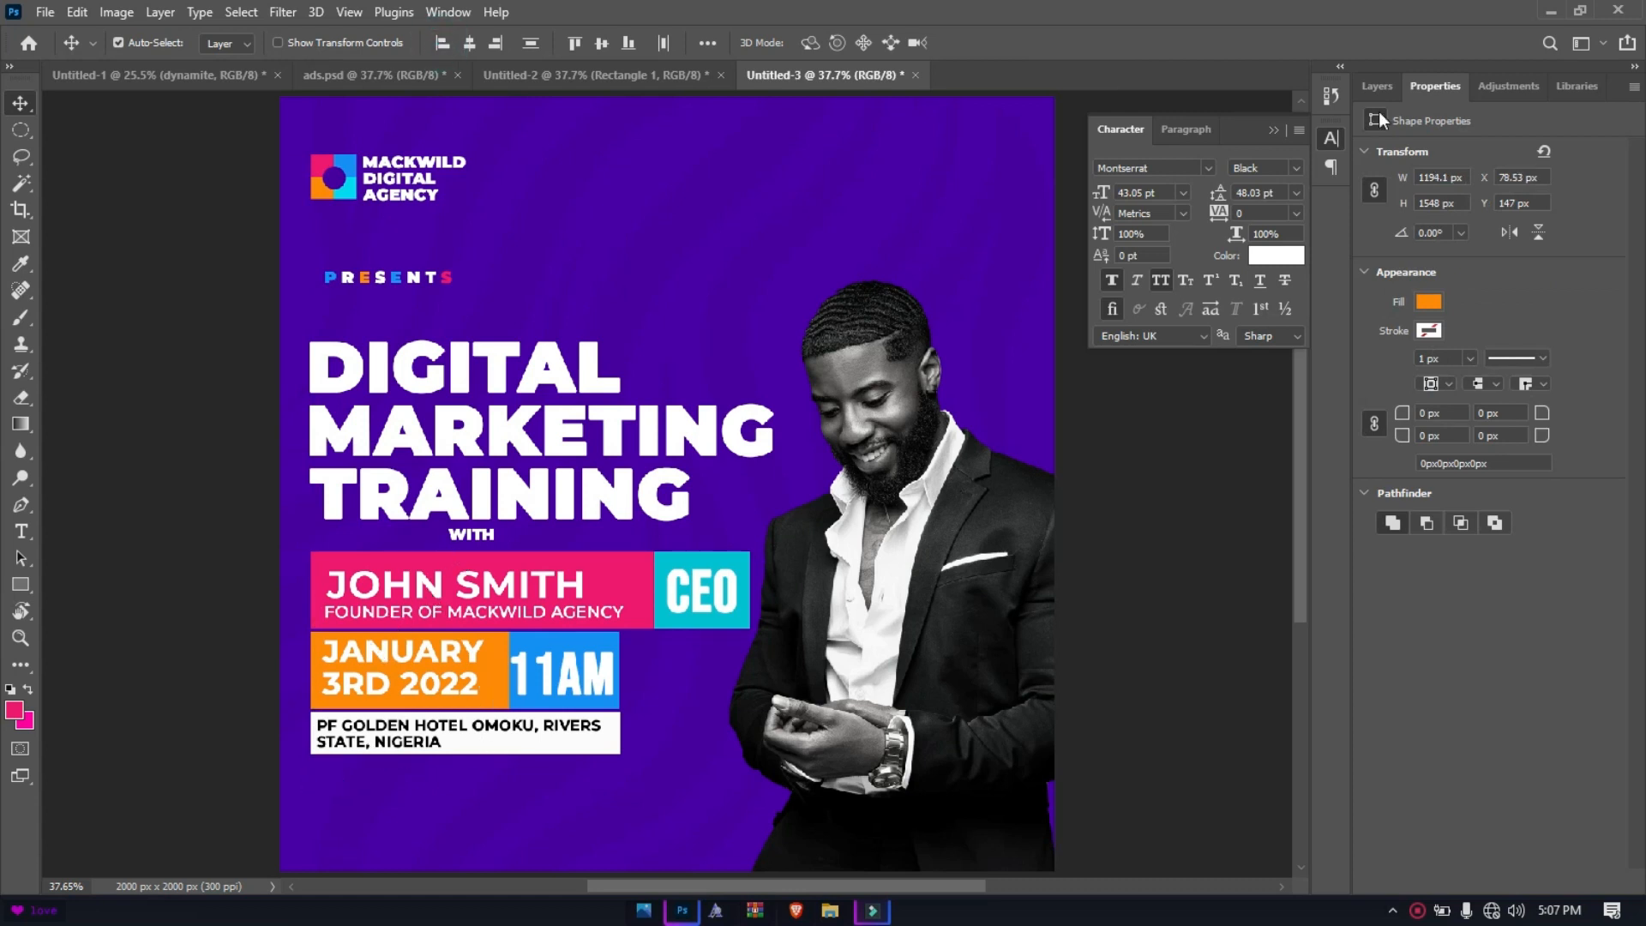
{"action": "left_click", "coordinate": [1377, 82]}
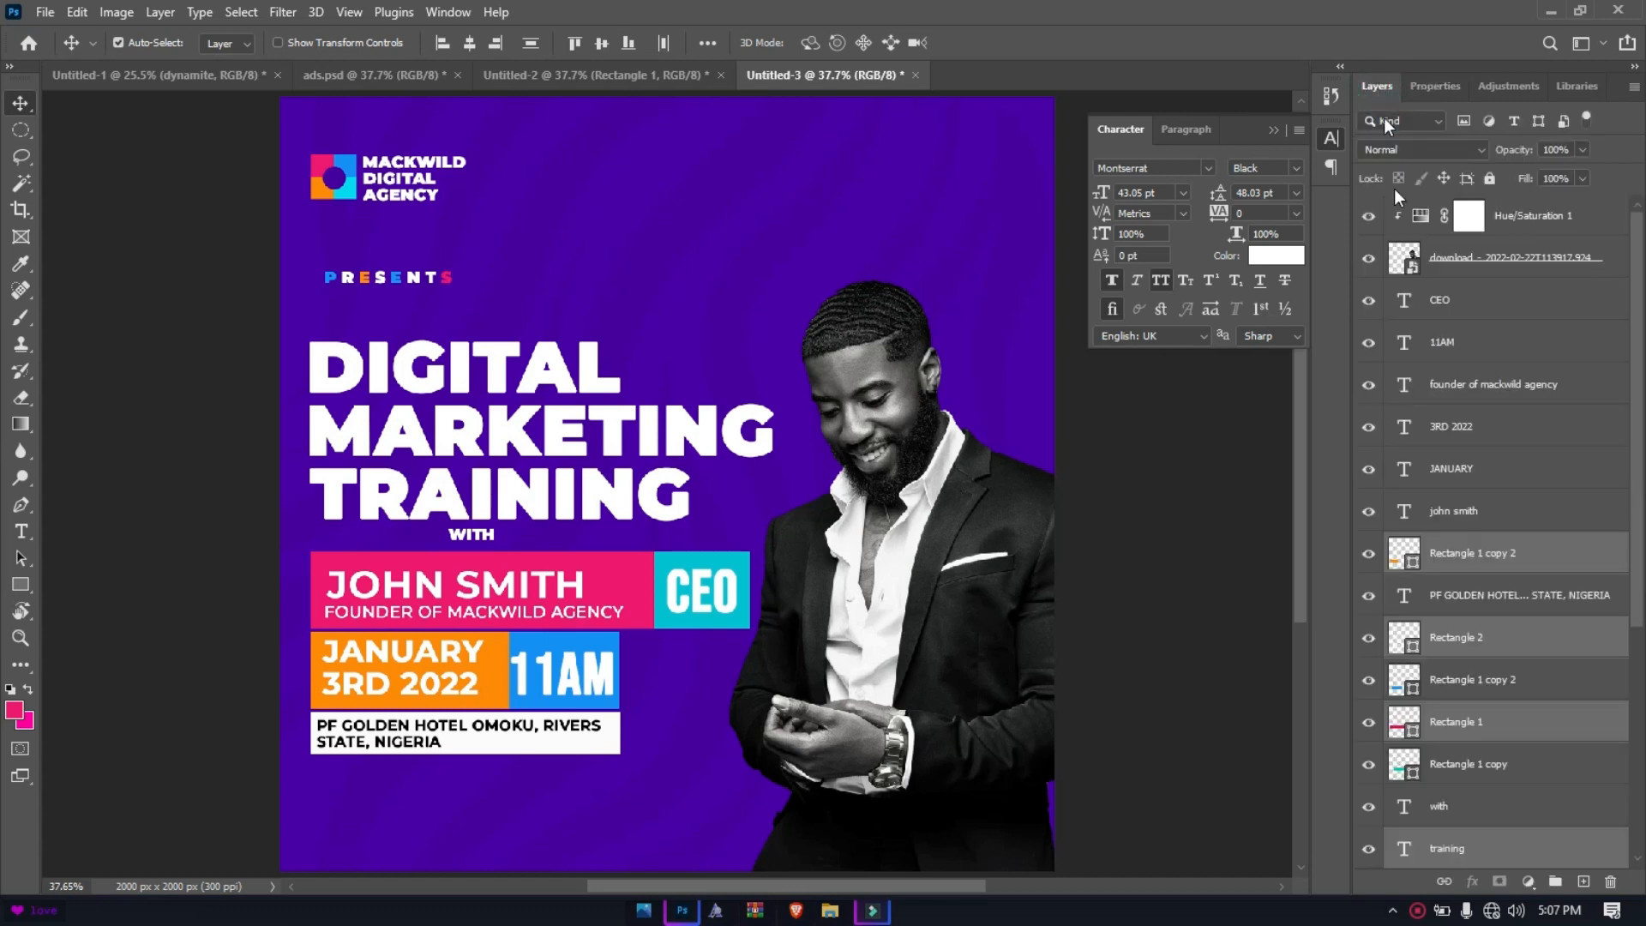
{"action": "left_click", "coordinate": [1489, 179]}
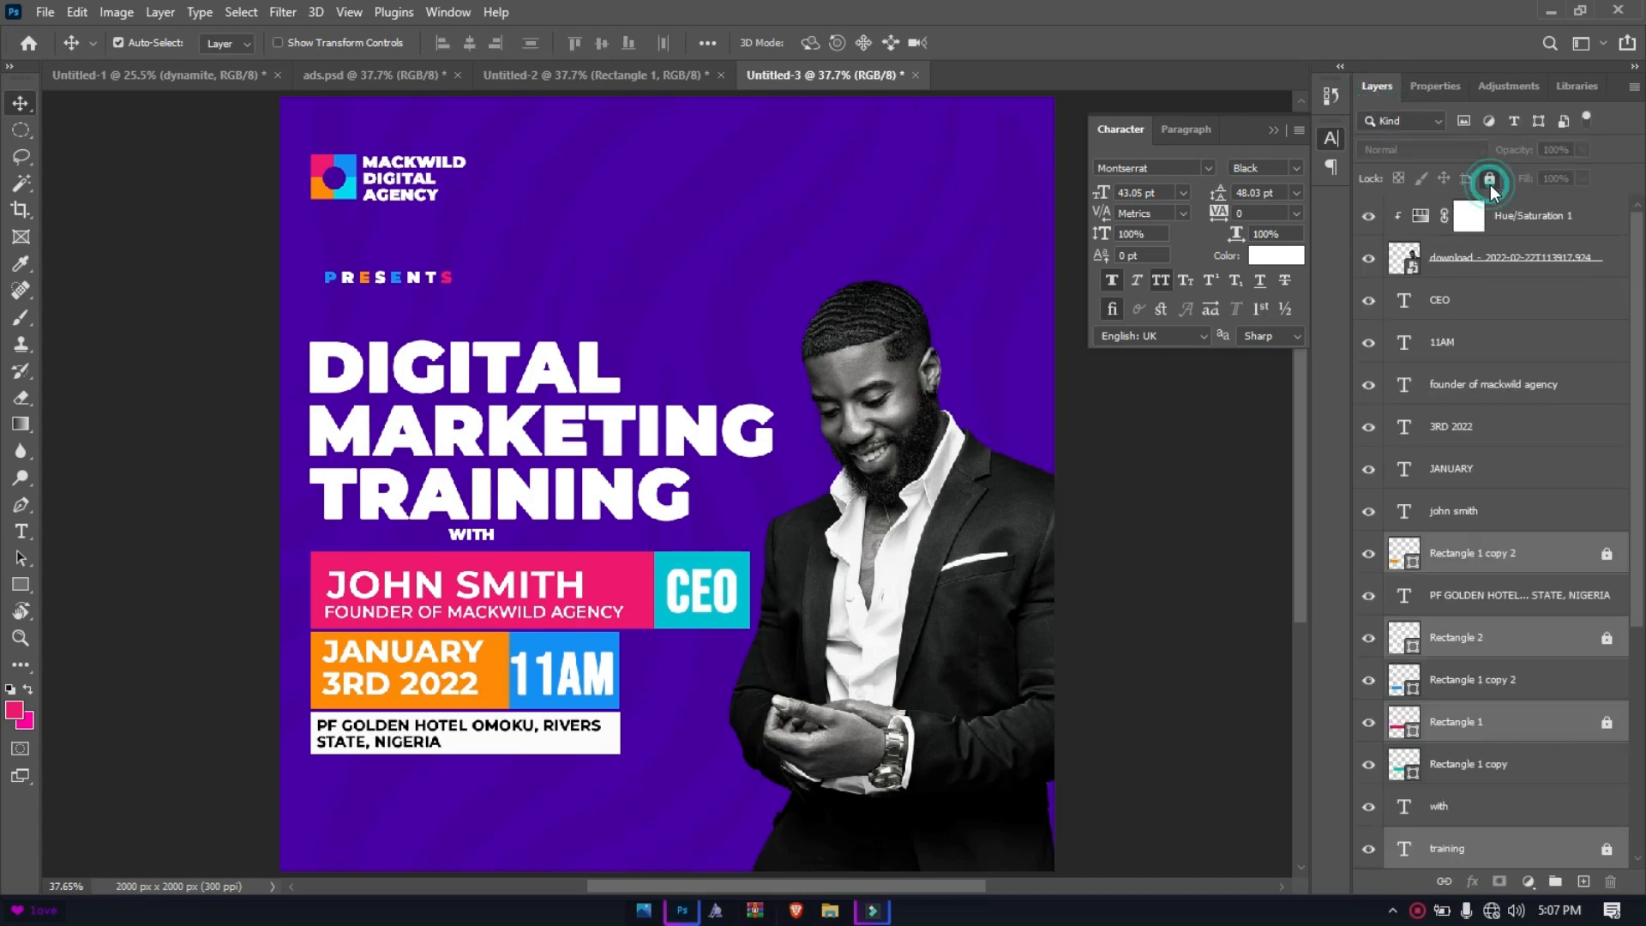
- Nudge the venue text 10 px right and align the speaker, founder and date texts with its left edge, leaving no layer selected
{"action": "left_click", "coordinate": [365, 743]}
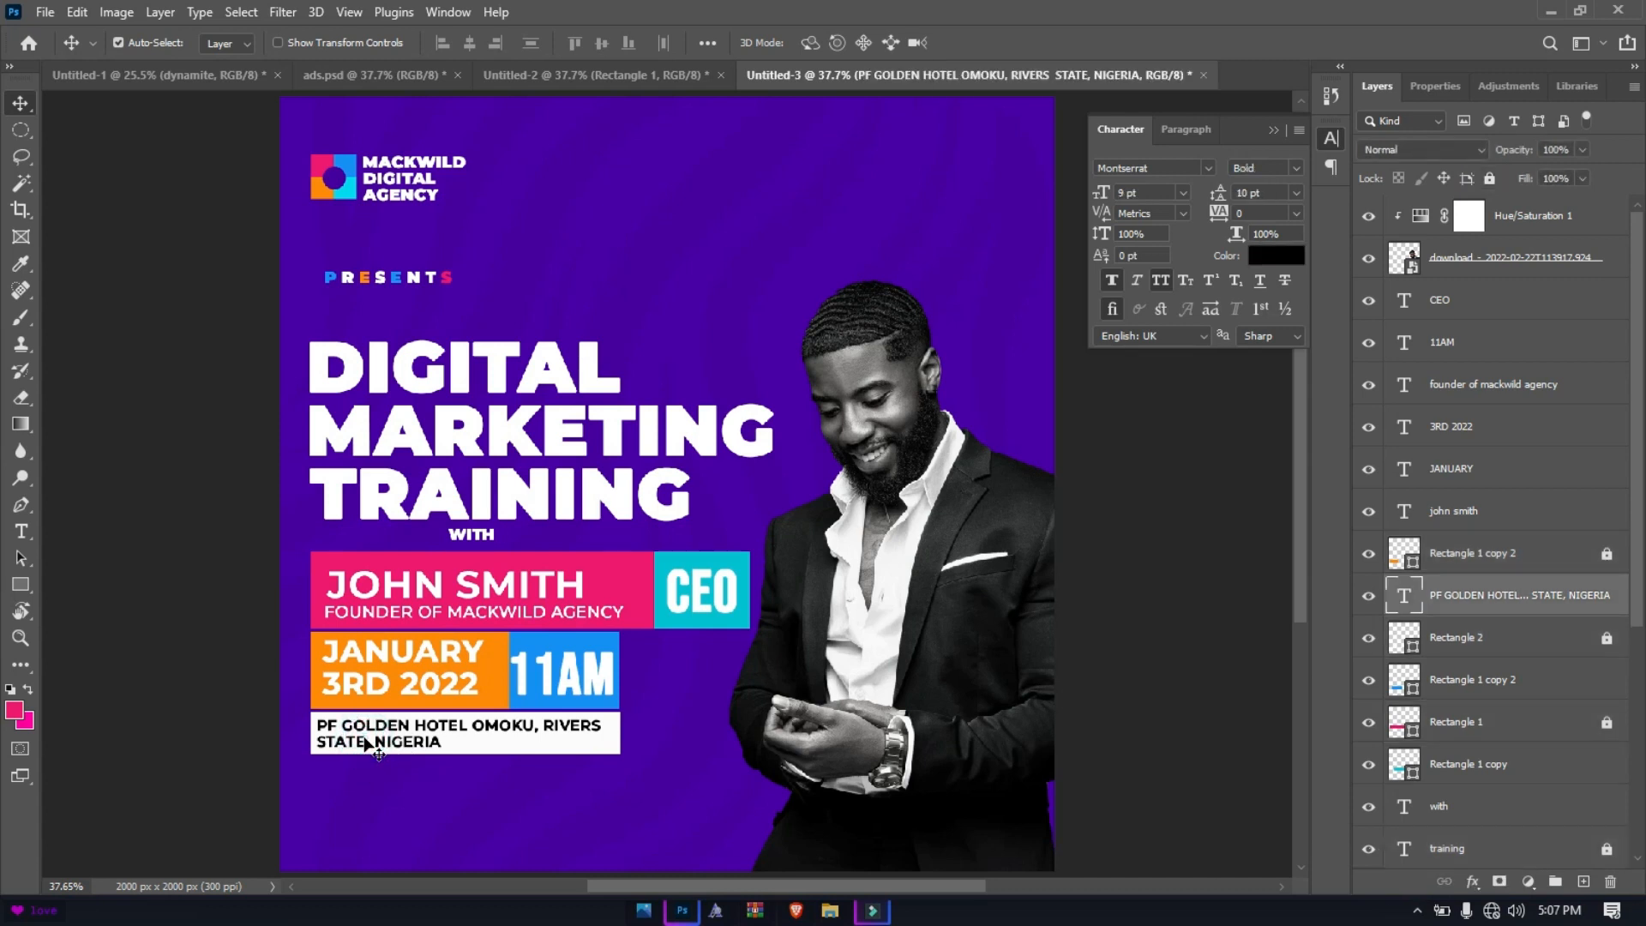
{"action": "key", "text": "shift+Right"}
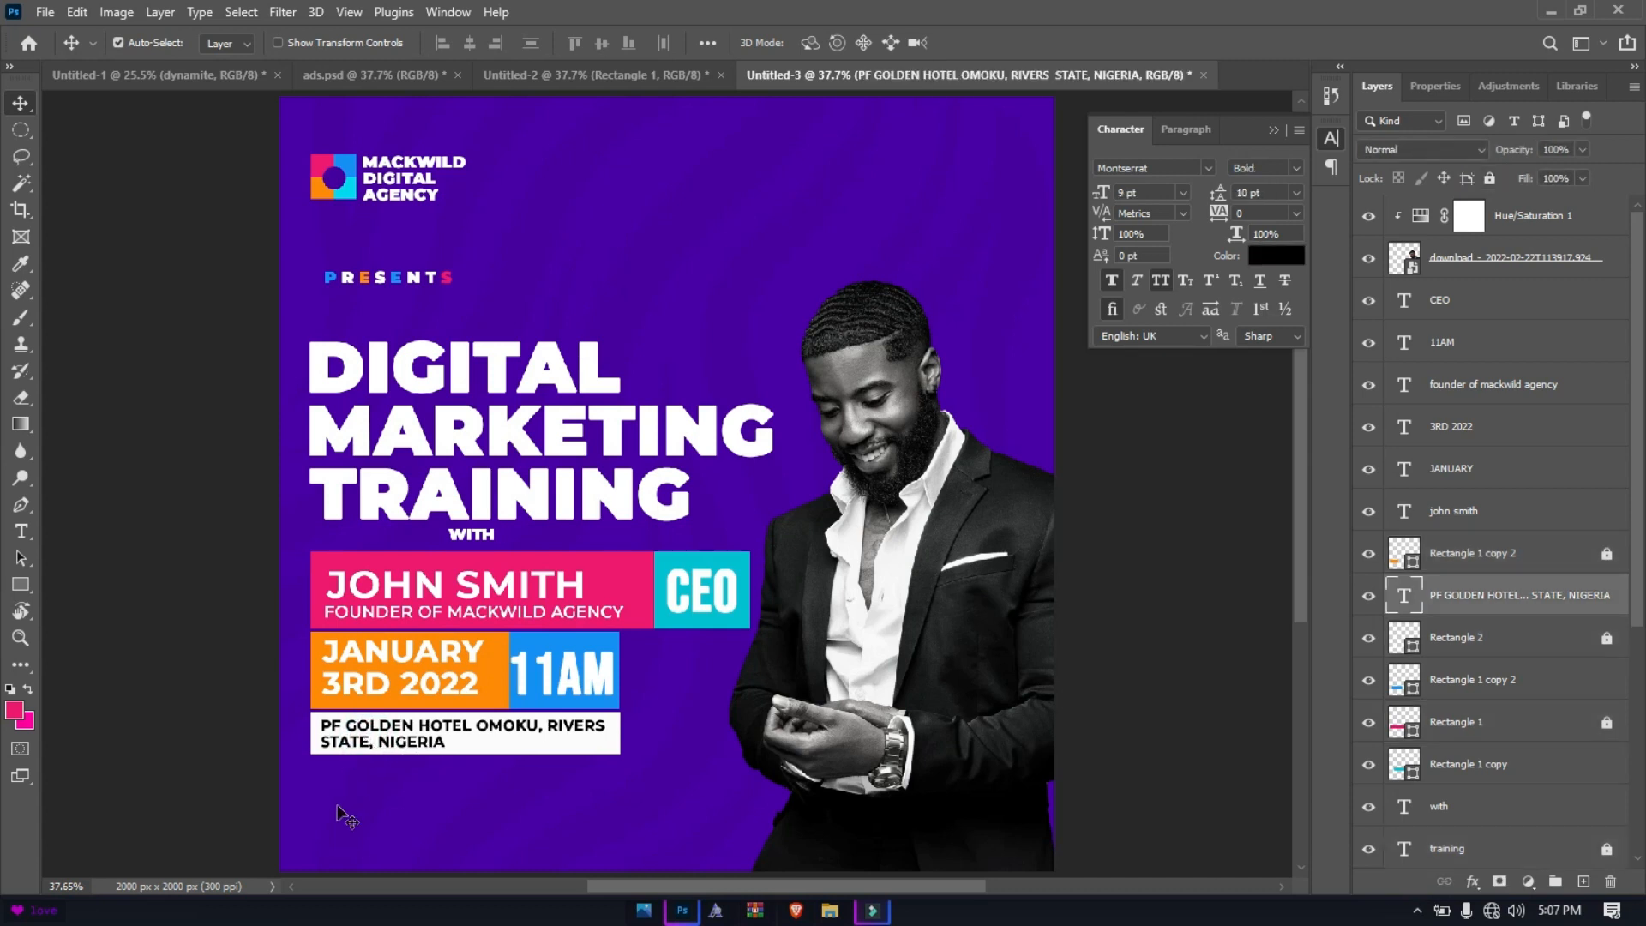
{"action": "left_click_drag", "start_coordinate": [339, 813], "coordinate": [394, 542]}
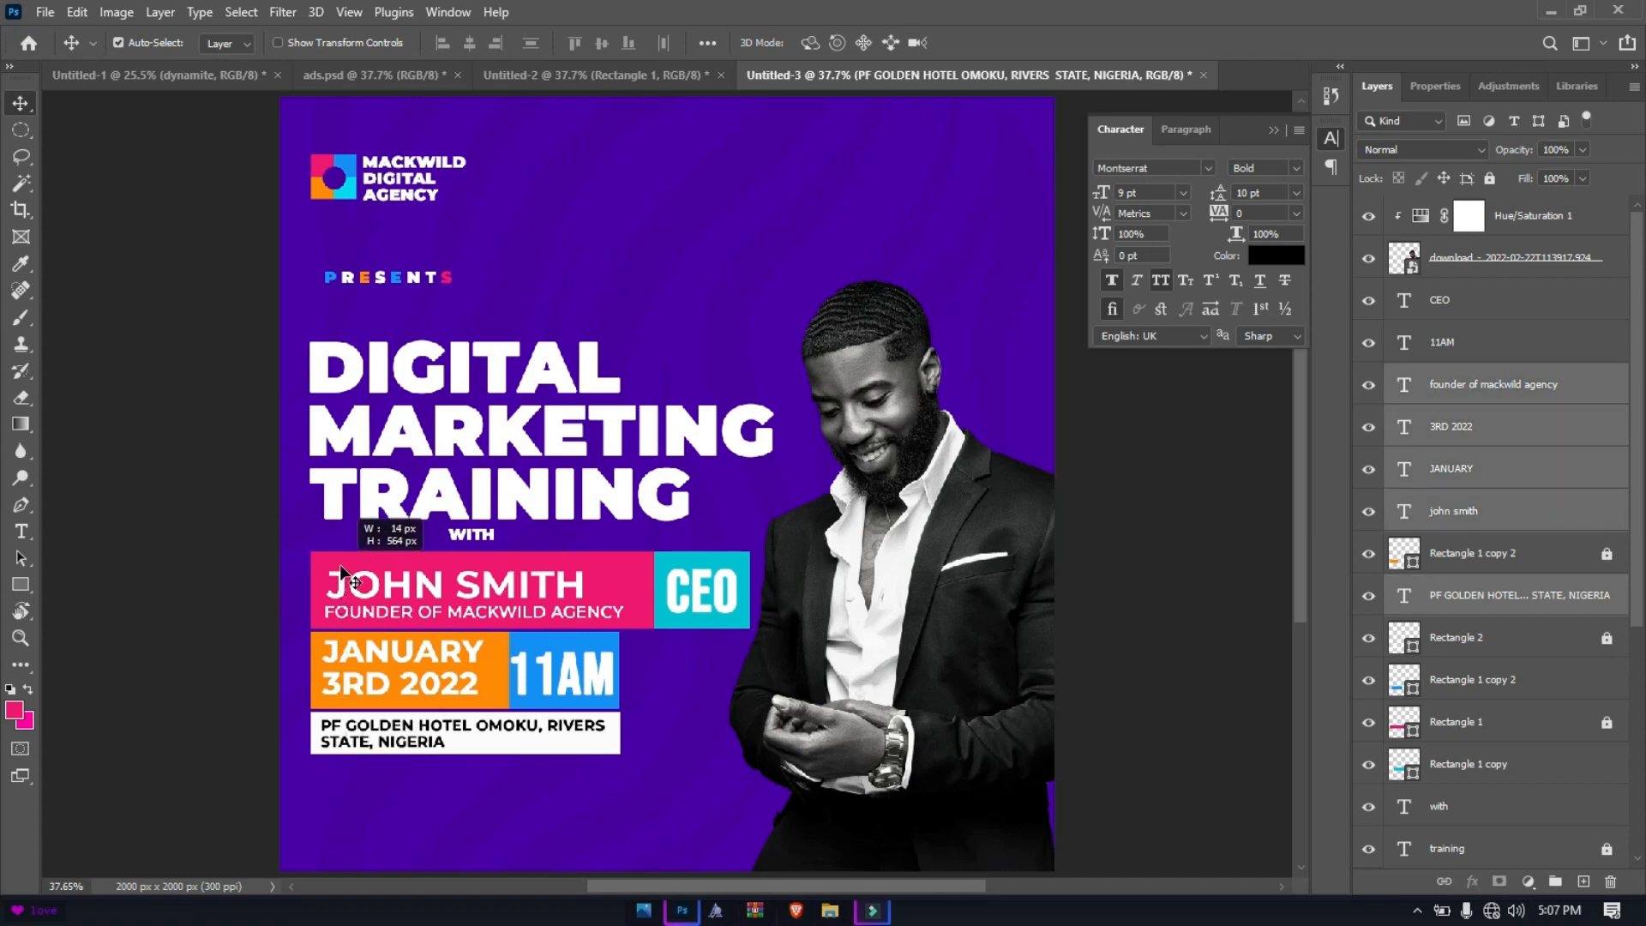
{"action": "left_click", "coordinate": [442, 44]}
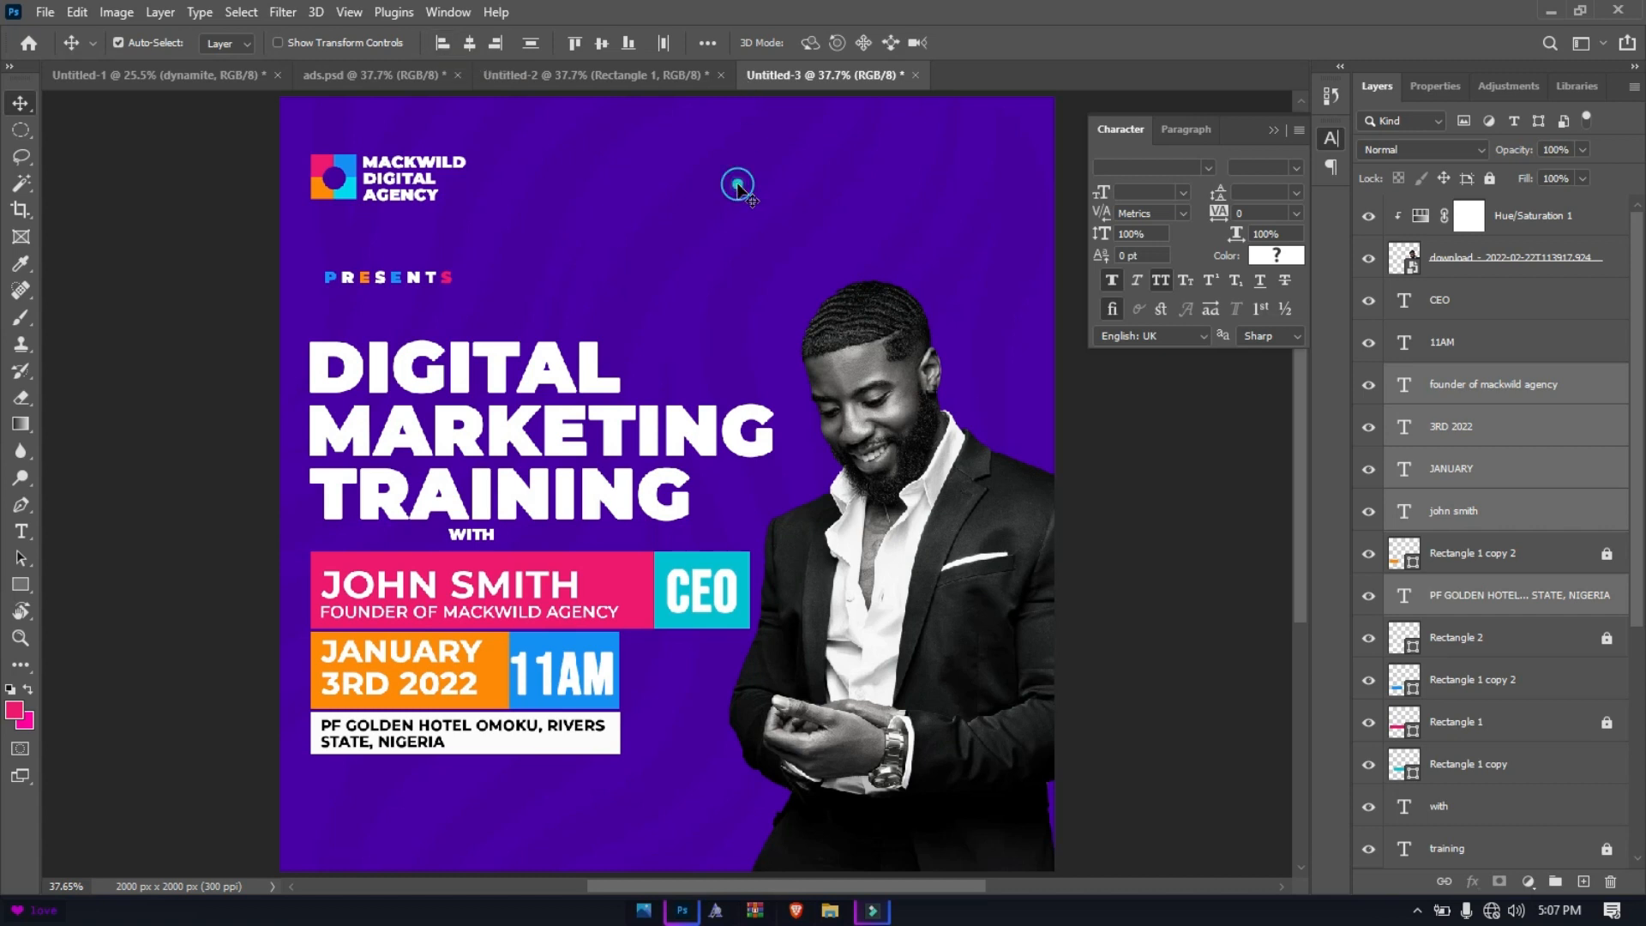
{"action": "key", "text": "ctrl+alt+a"}
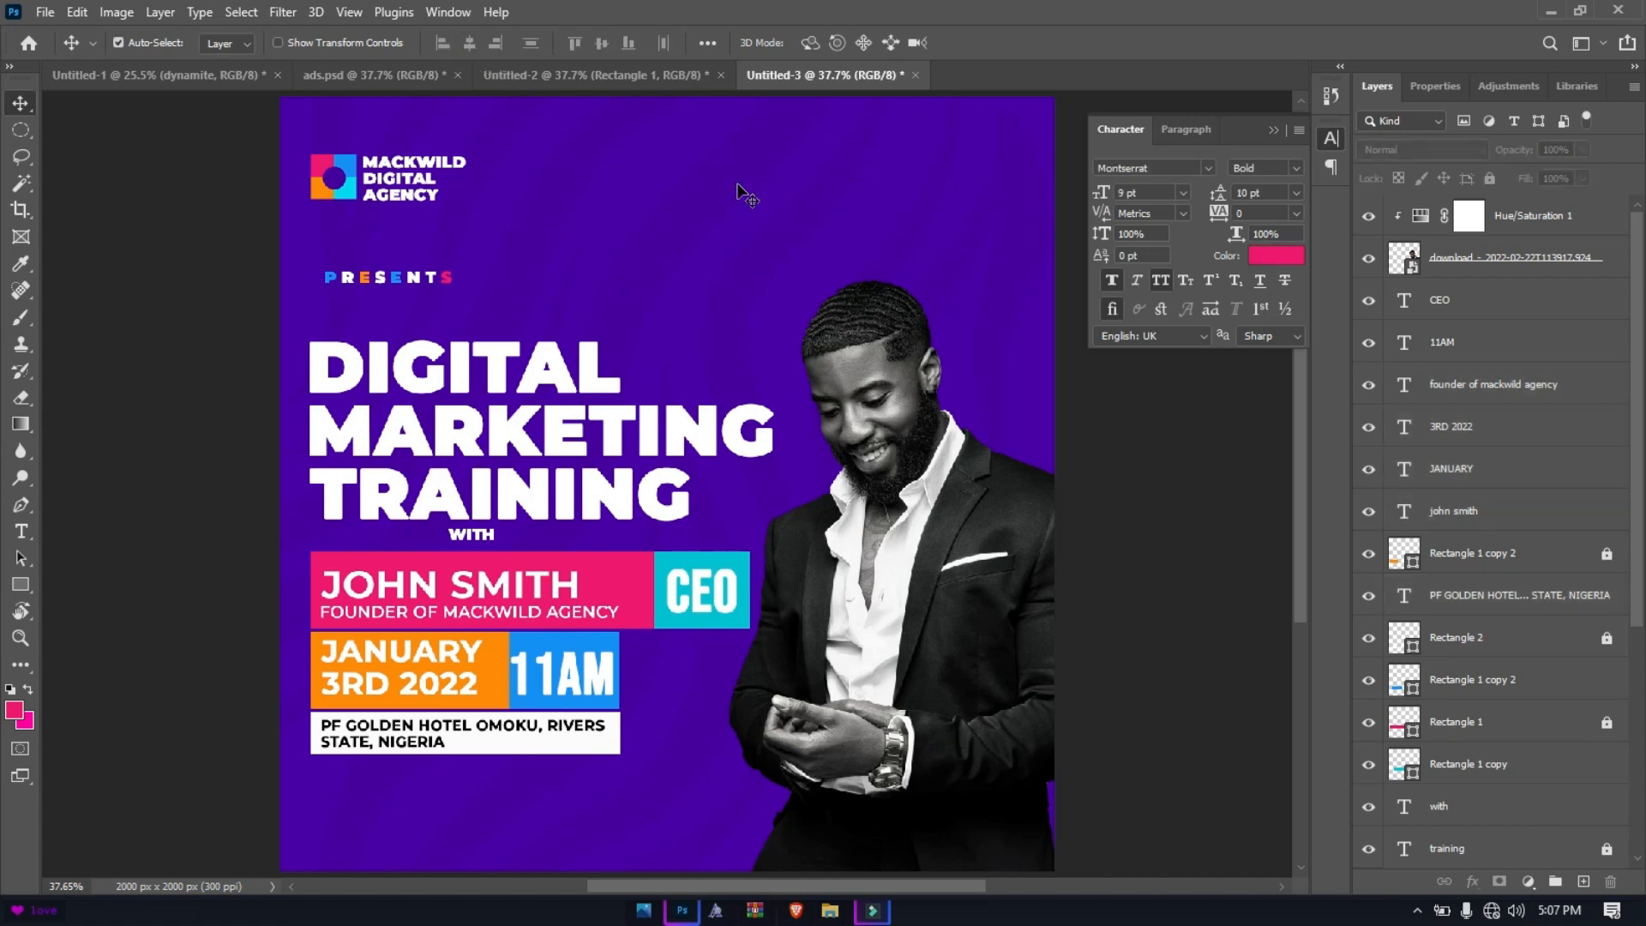
- Draw a pink 96 × 393 px rectangle over the flyer's top-right edge and duplicate it directly below
{"action": "left_click", "coordinate": [20, 590]}
{"action": "key", "text": "ctrl+minus"}
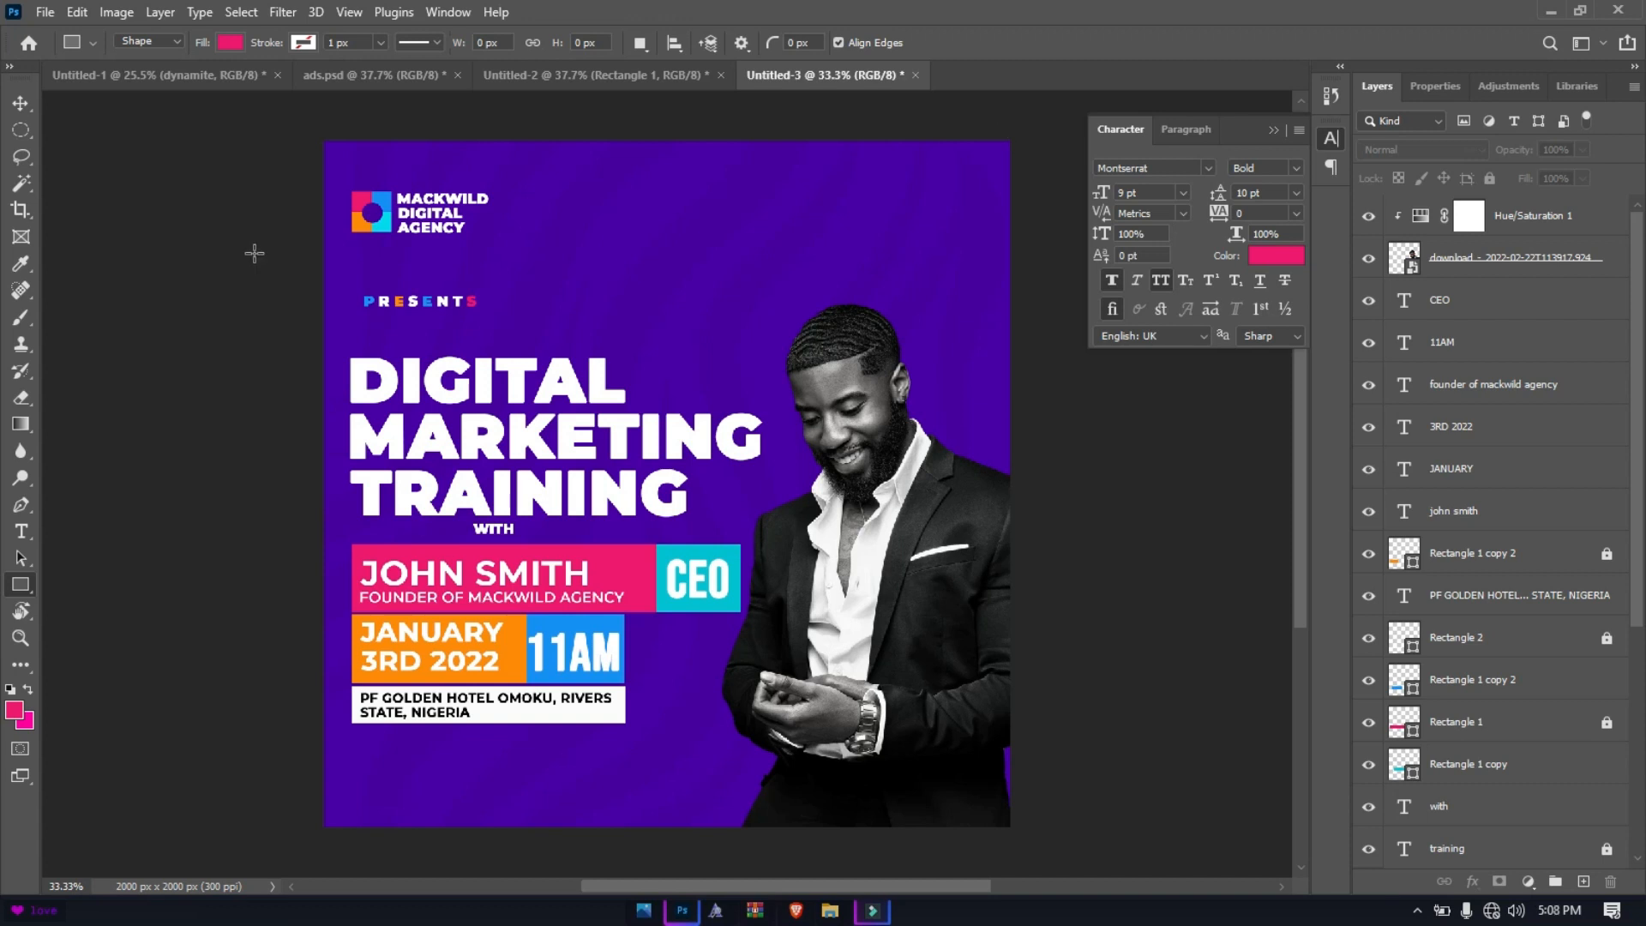
{"action": "left_click_drag", "start_coordinate": [993, 141], "coordinate": [1023, 274]}
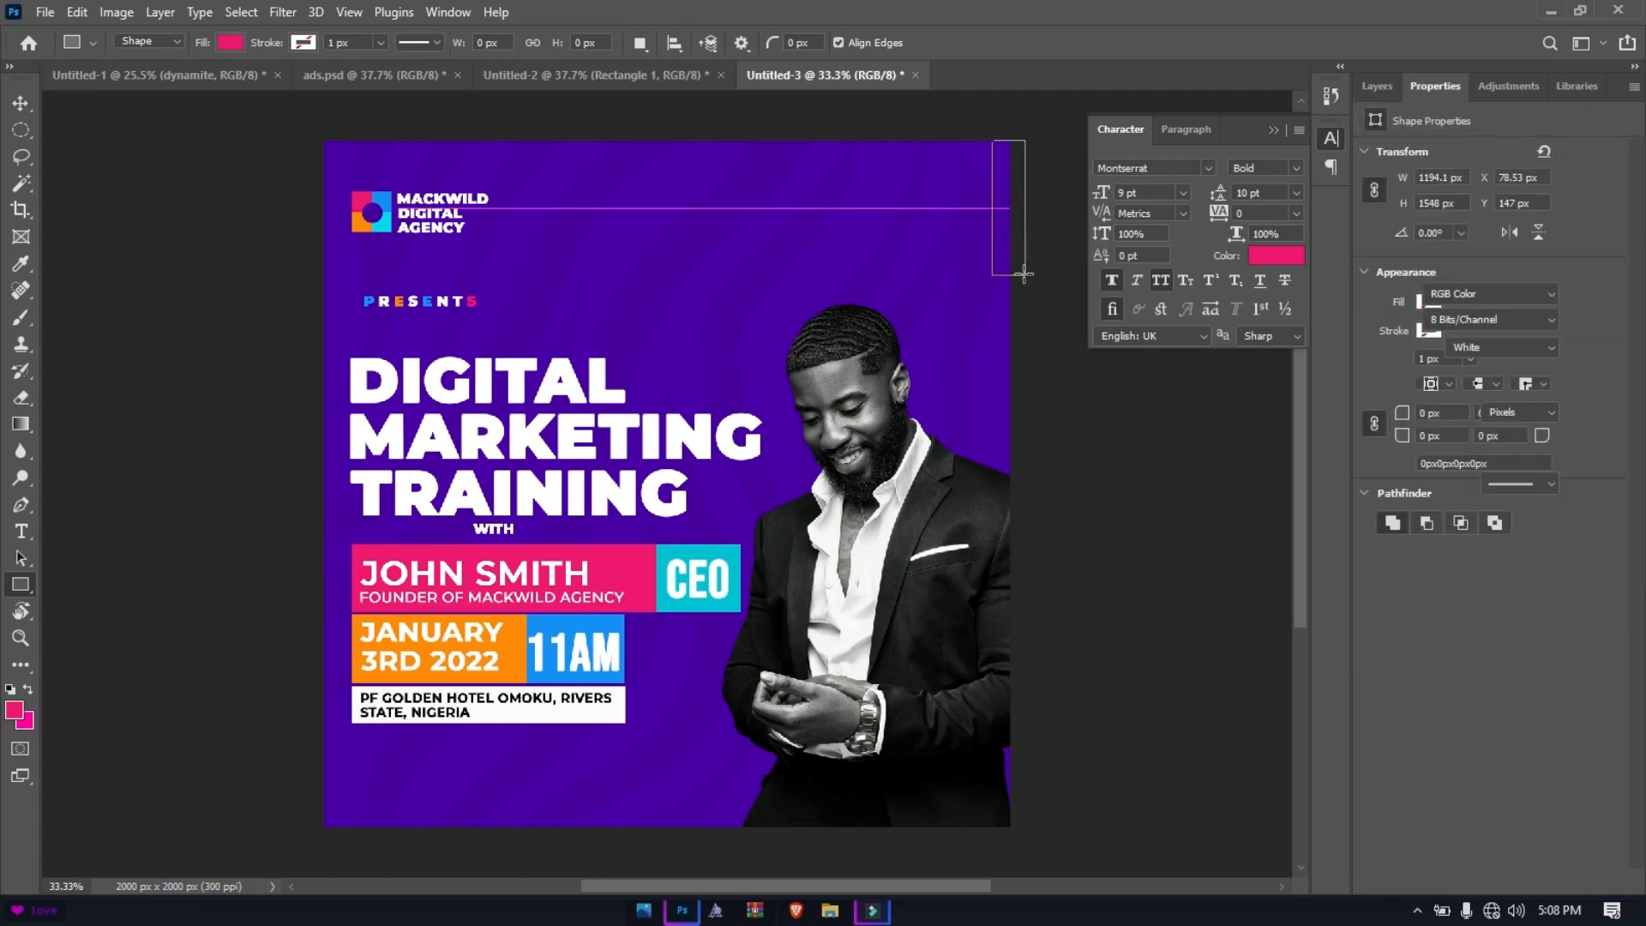
{"action": "key", "text": "v"}
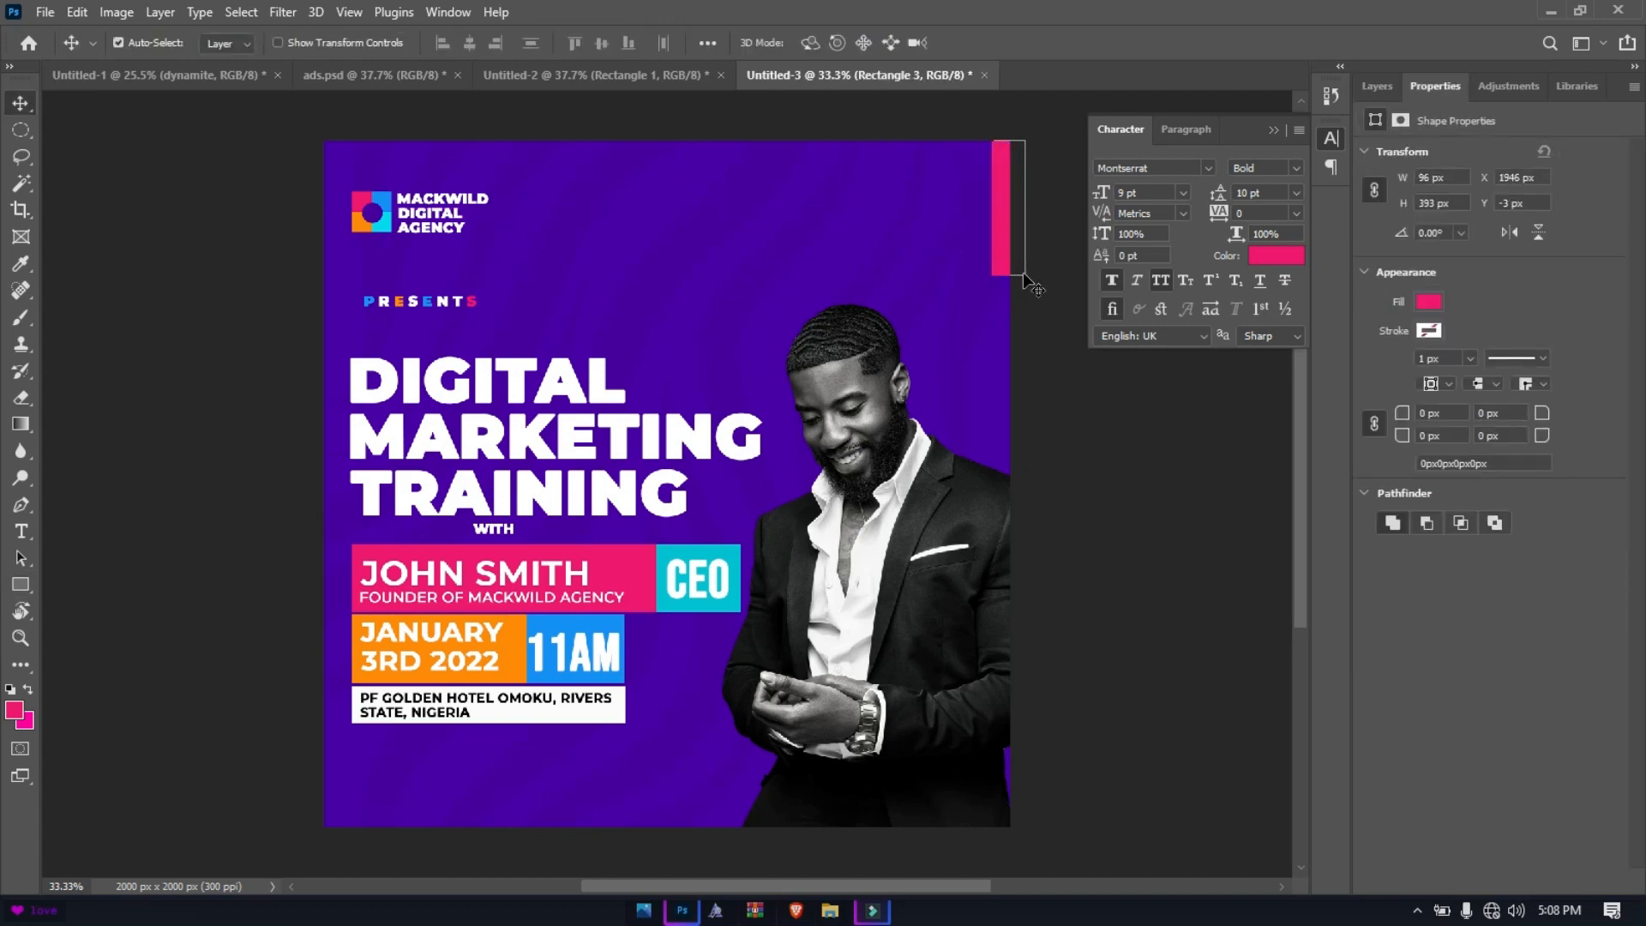
{"action": "left_click_drag", "start_coordinate": [1005, 255], "coordinate": [998, 402]}
- Fill the second edge strip from the top with the logo's cyan, #02daf3
{"action": "left_click", "coordinate": [1257, 261]}
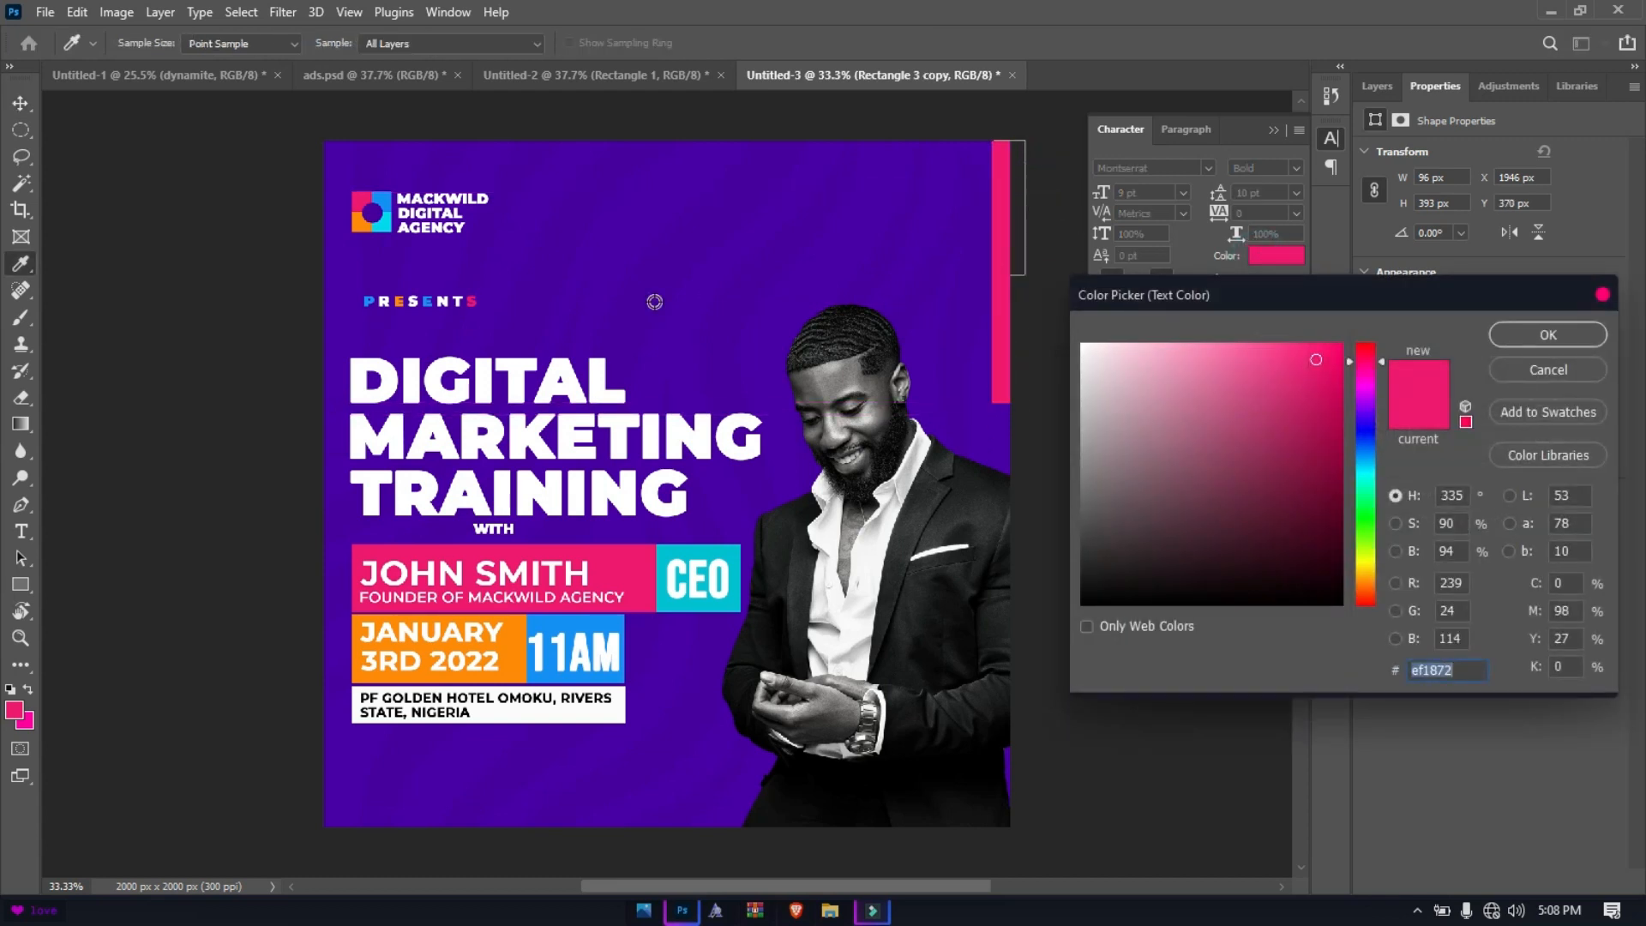
{"action": "left_click", "coordinate": [1545, 369]}
{"action": "left_click", "coordinate": [1435, 303]}
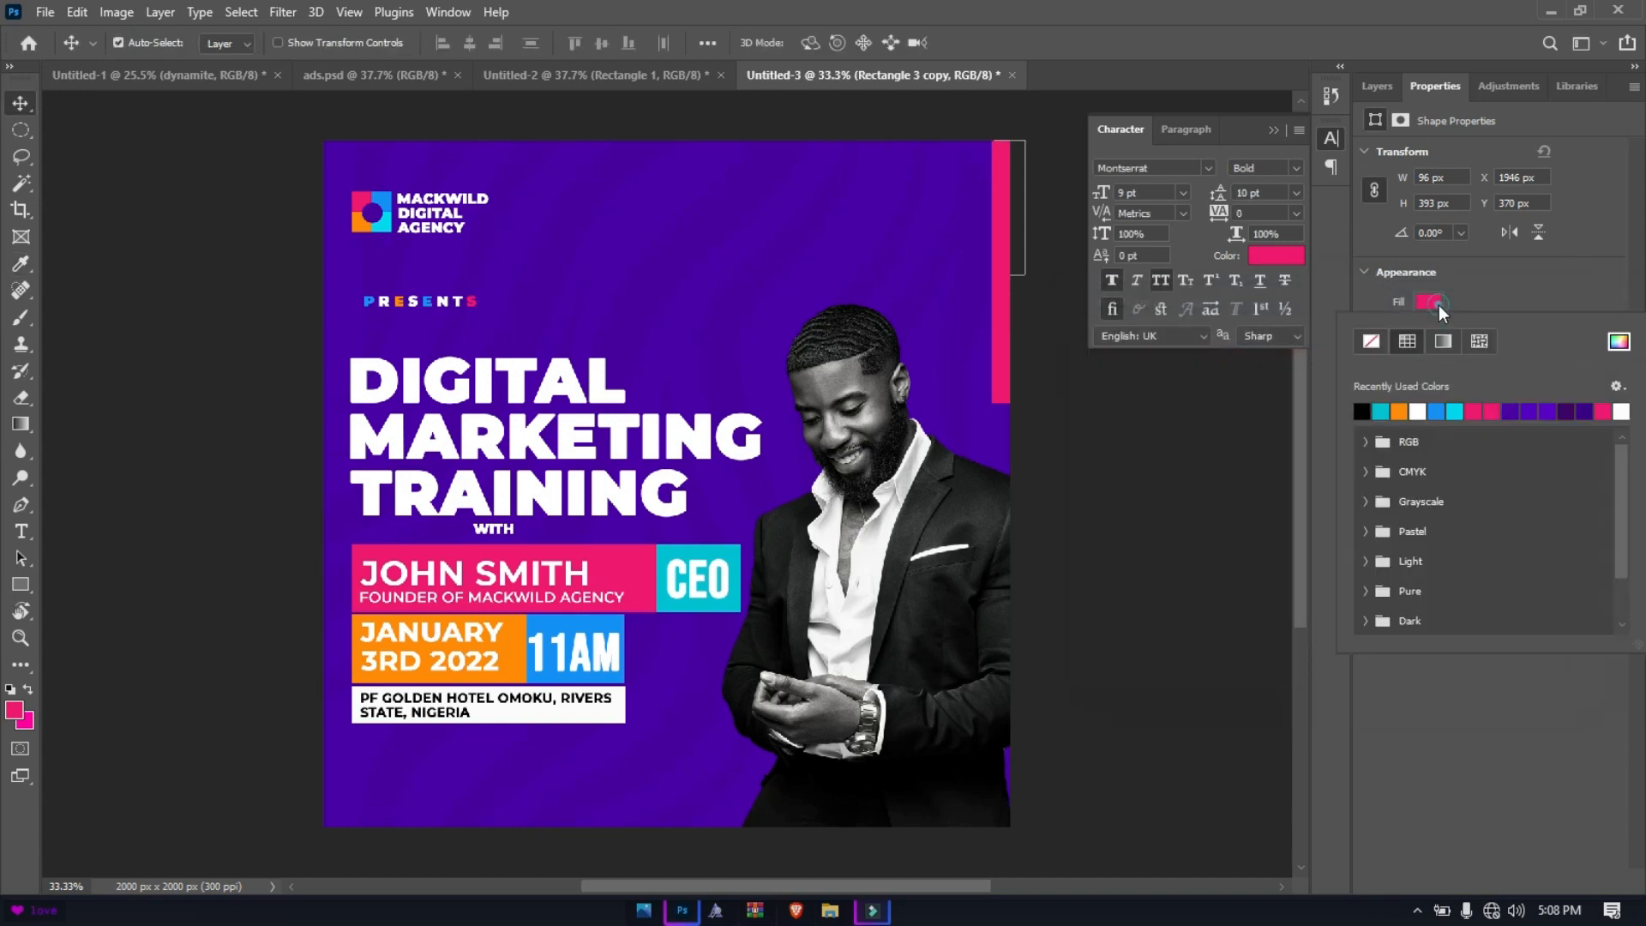
{"action": "left_click", "coordinate": [1617, 341]}
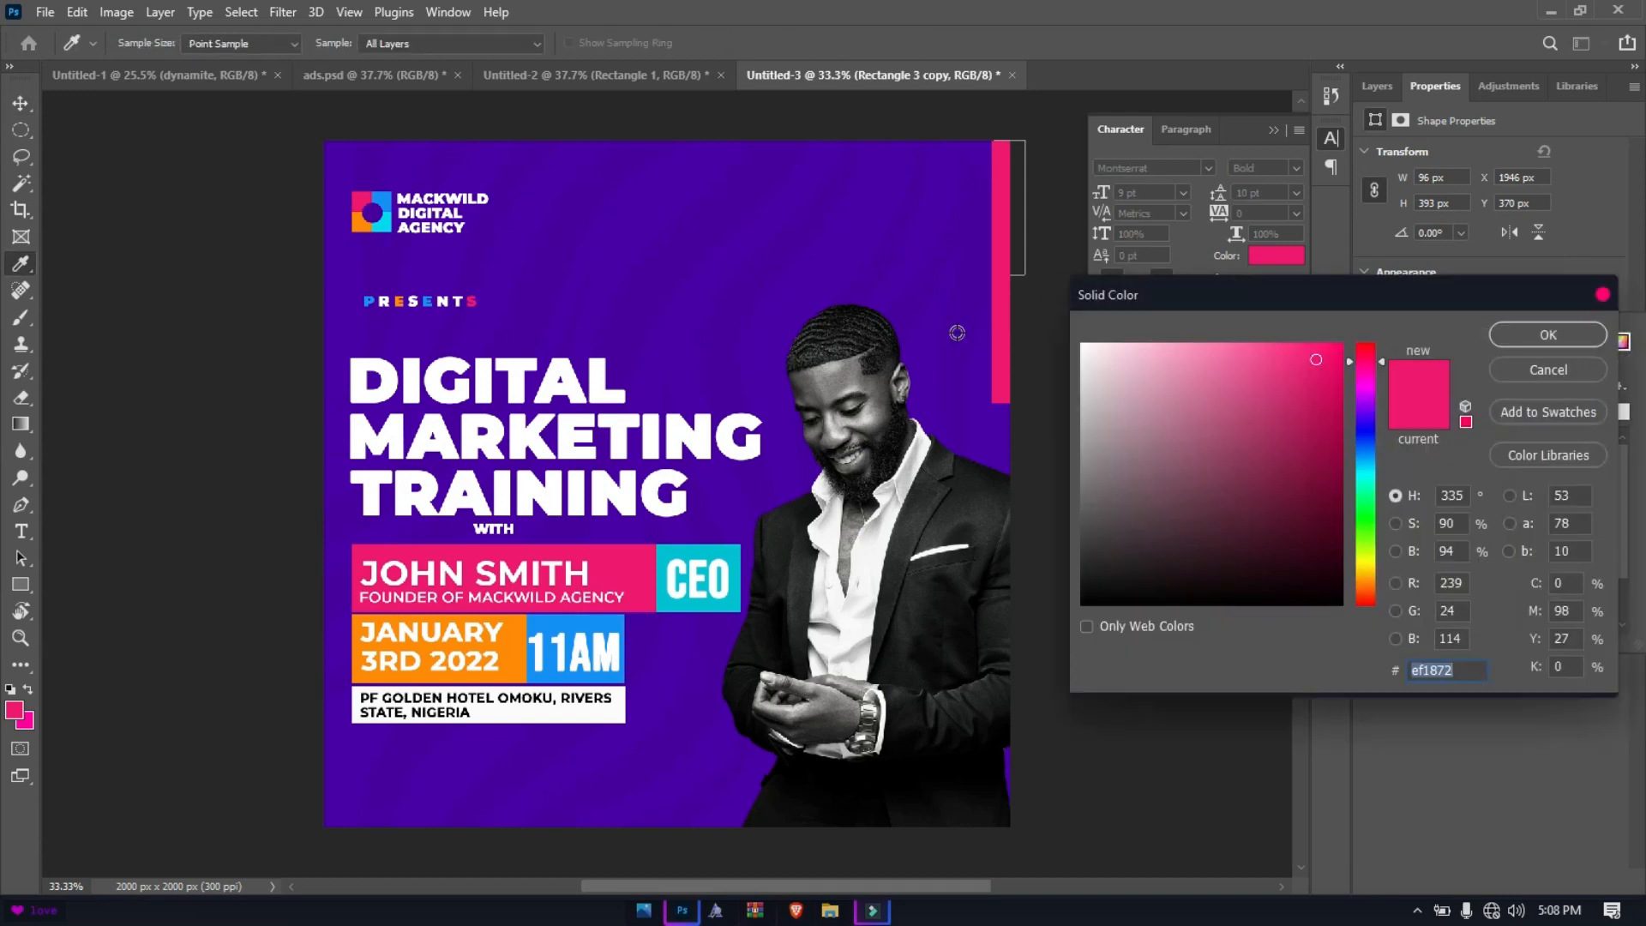
{"action": "left_click", "coordinate": [386, 226]}
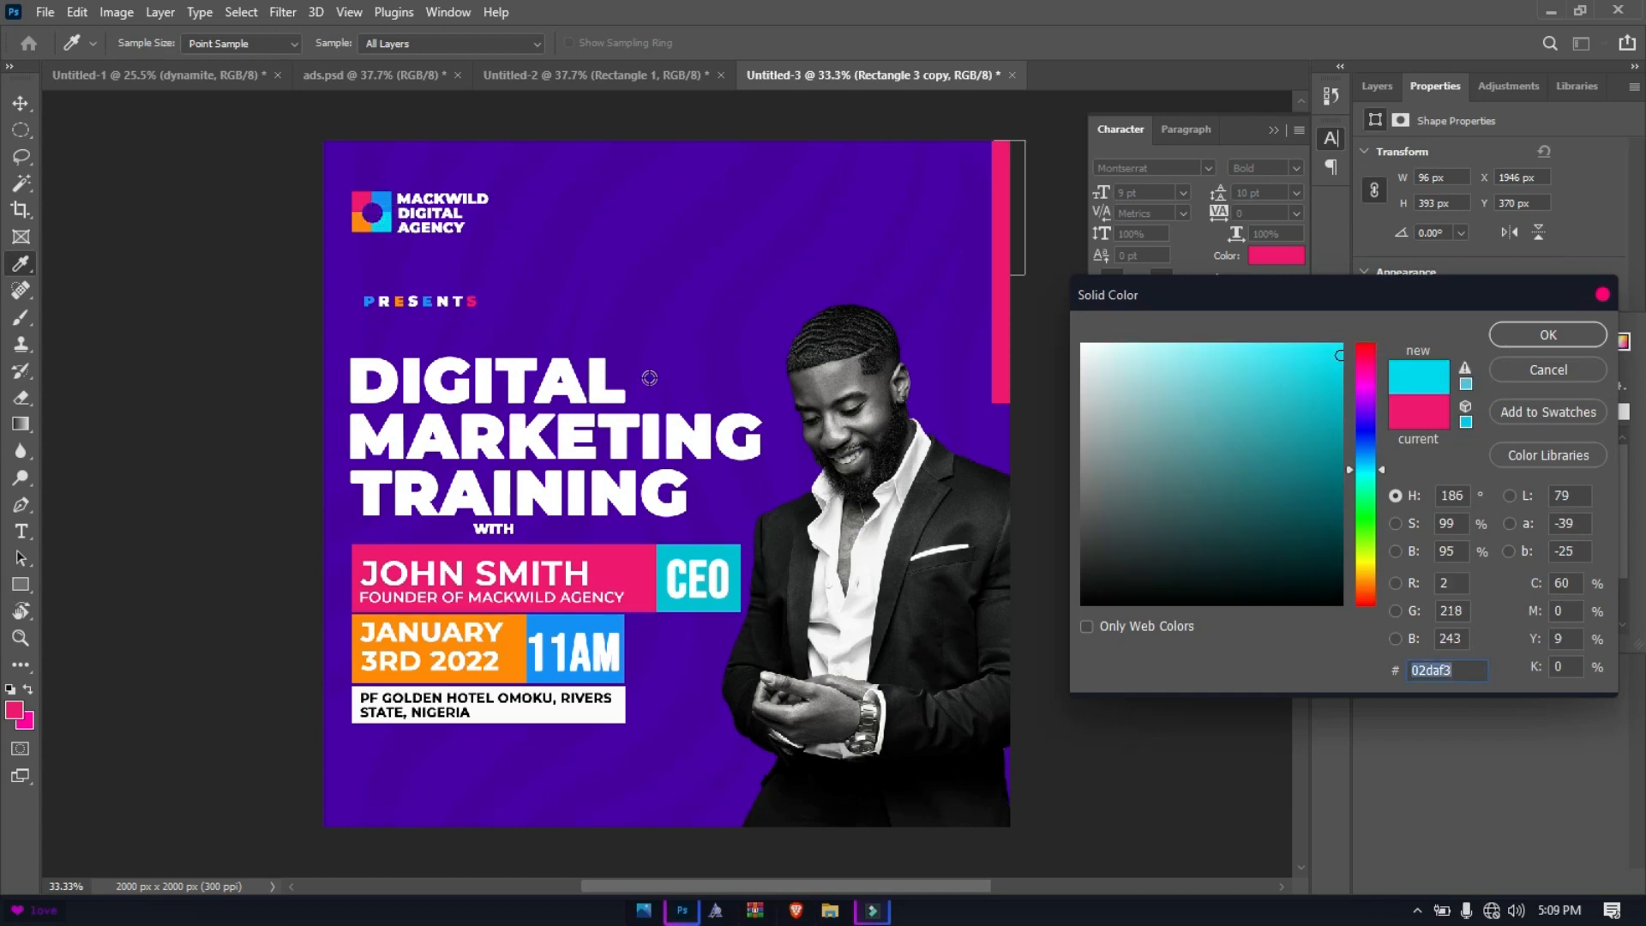
{"action": "left_click", "coordinate": [1549, 335]}
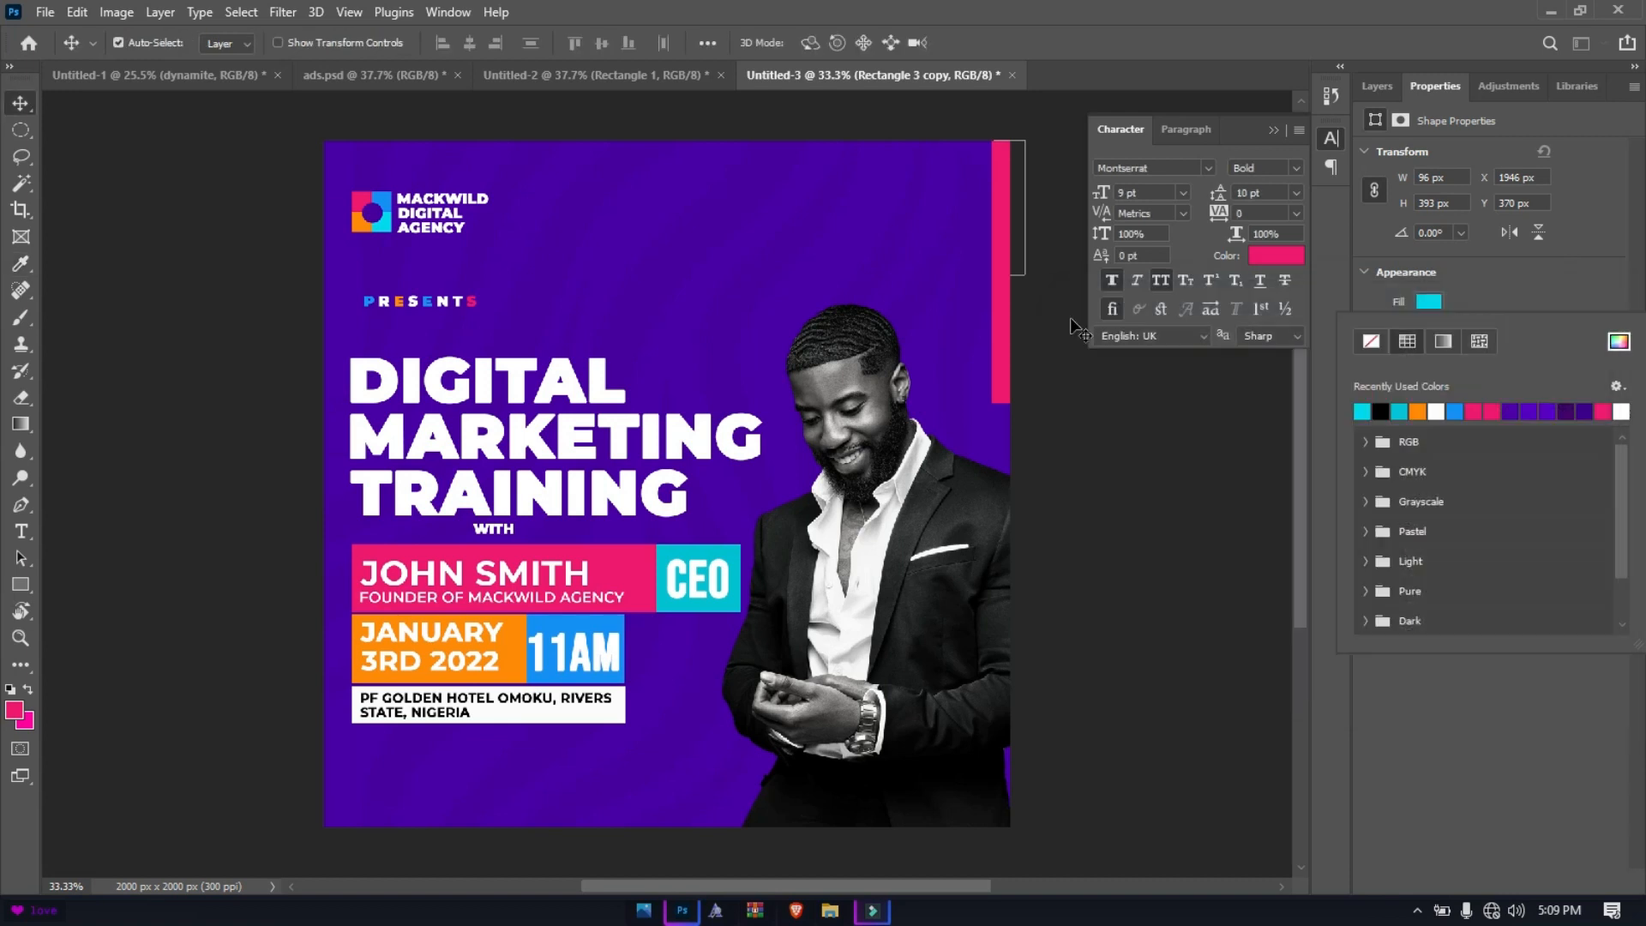
- Duplicate the cyan strip directly below and fill the copy with the logo's blue, #1490fa
{"action": "left_click_drag", "start_coordinate": [996, 353], "coordinate": [998, 490]}
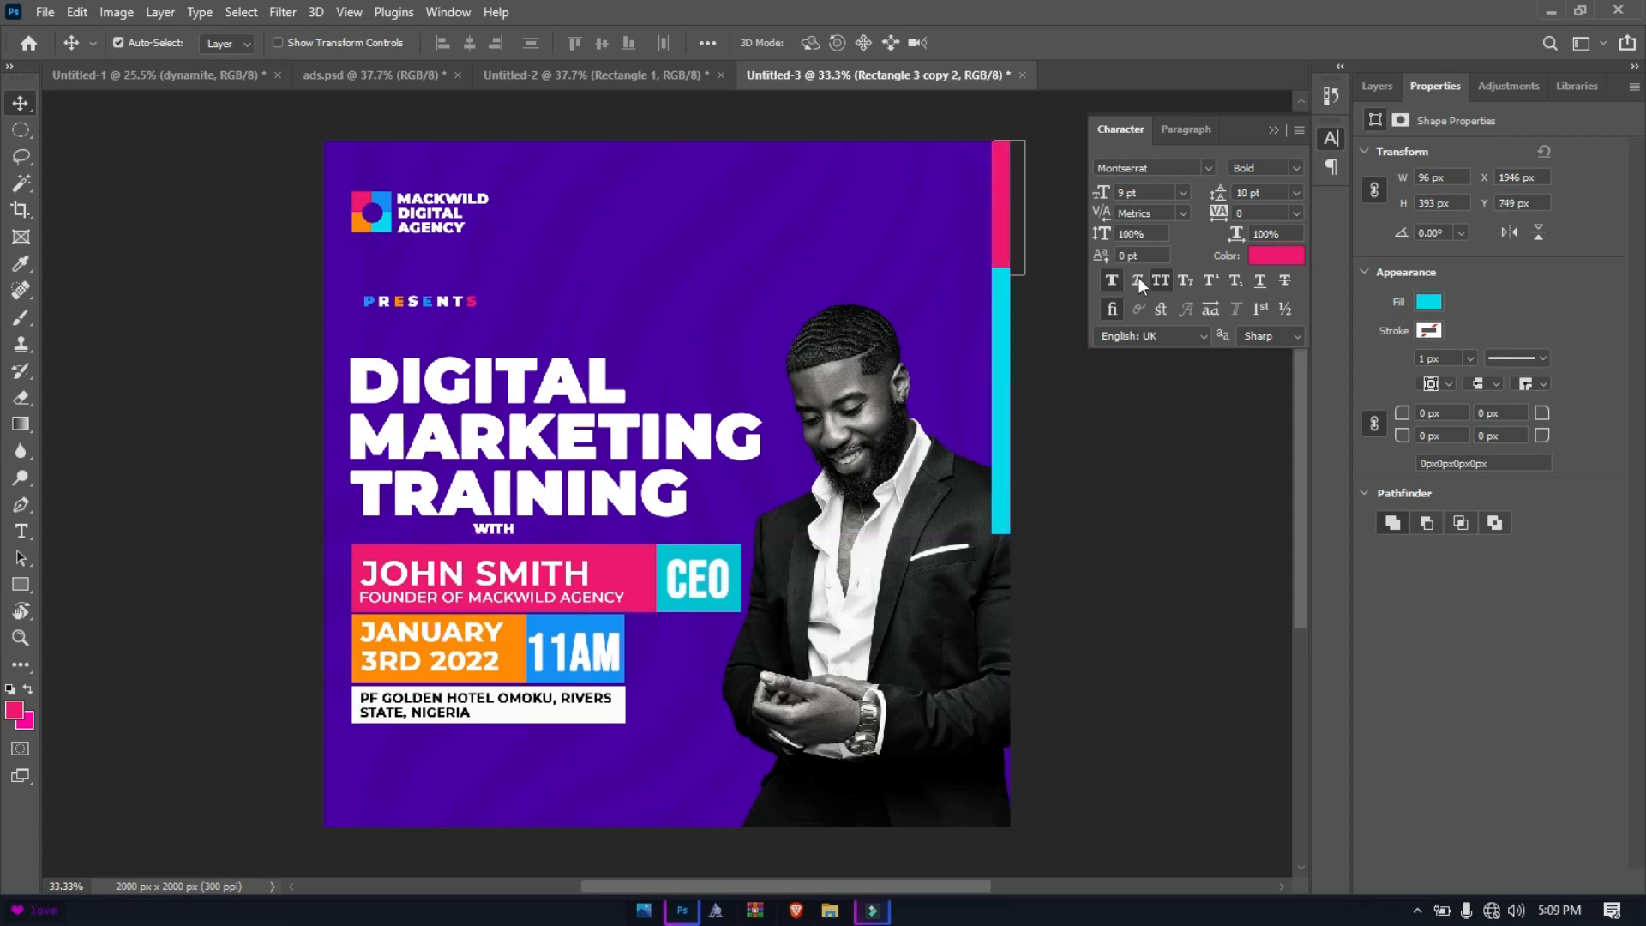
{"action": "left_click", "coordinate": [1430, 302]}
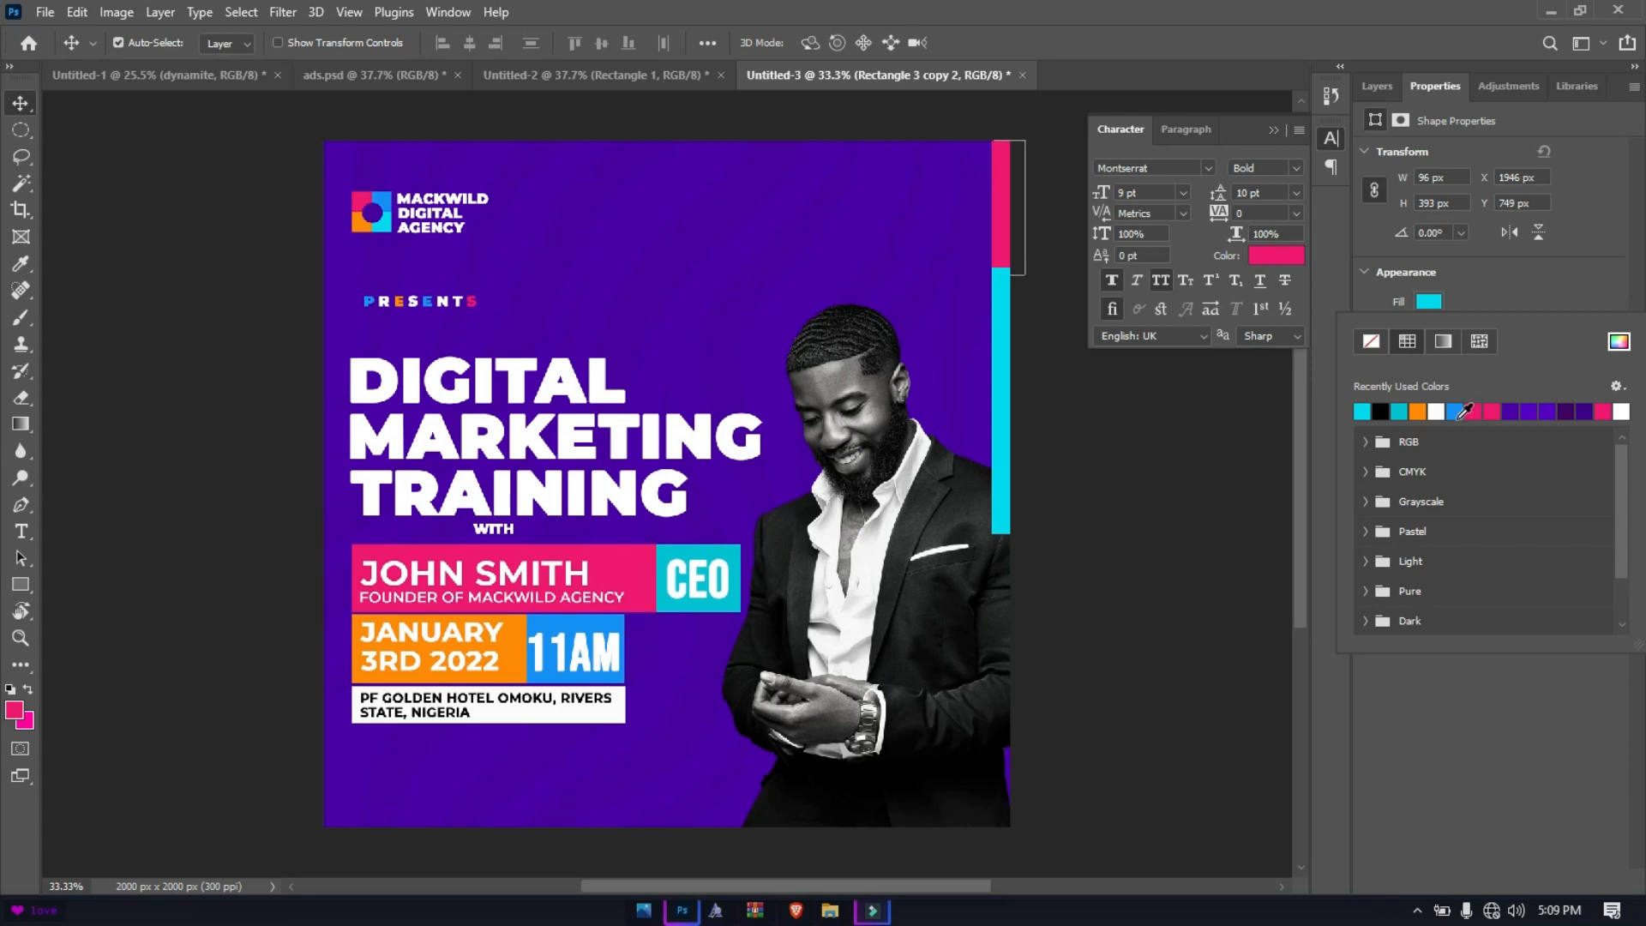
{"action": "left_click", "coordinate": [1617, 343]}
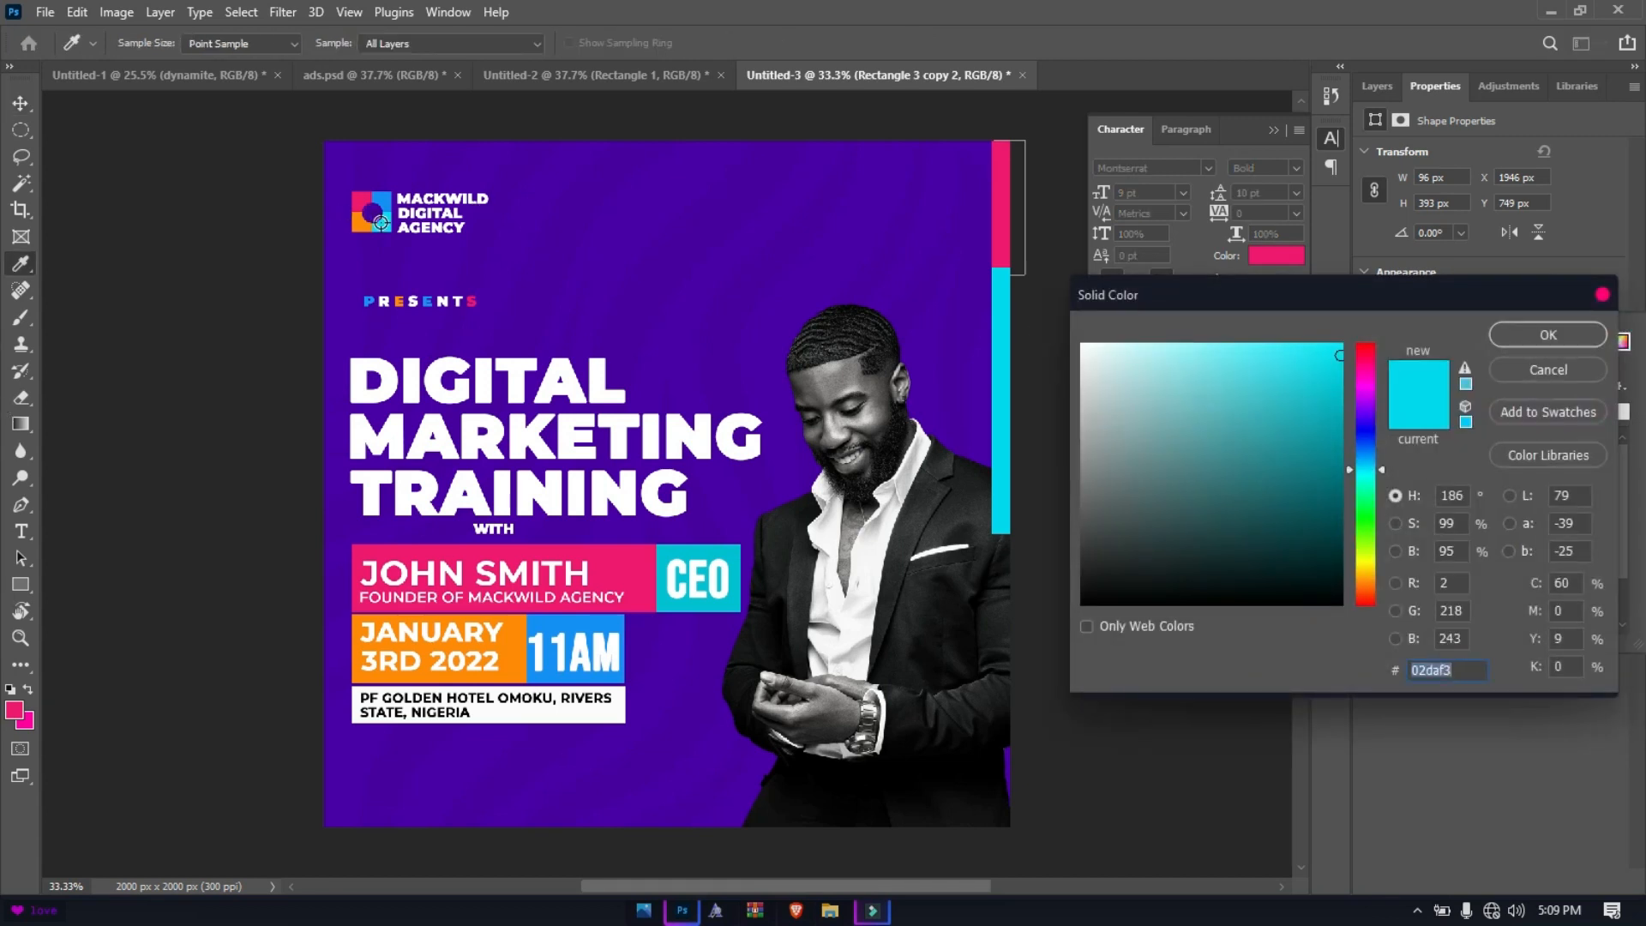
{"action": "left_click", "coordinate": [384, 197]}
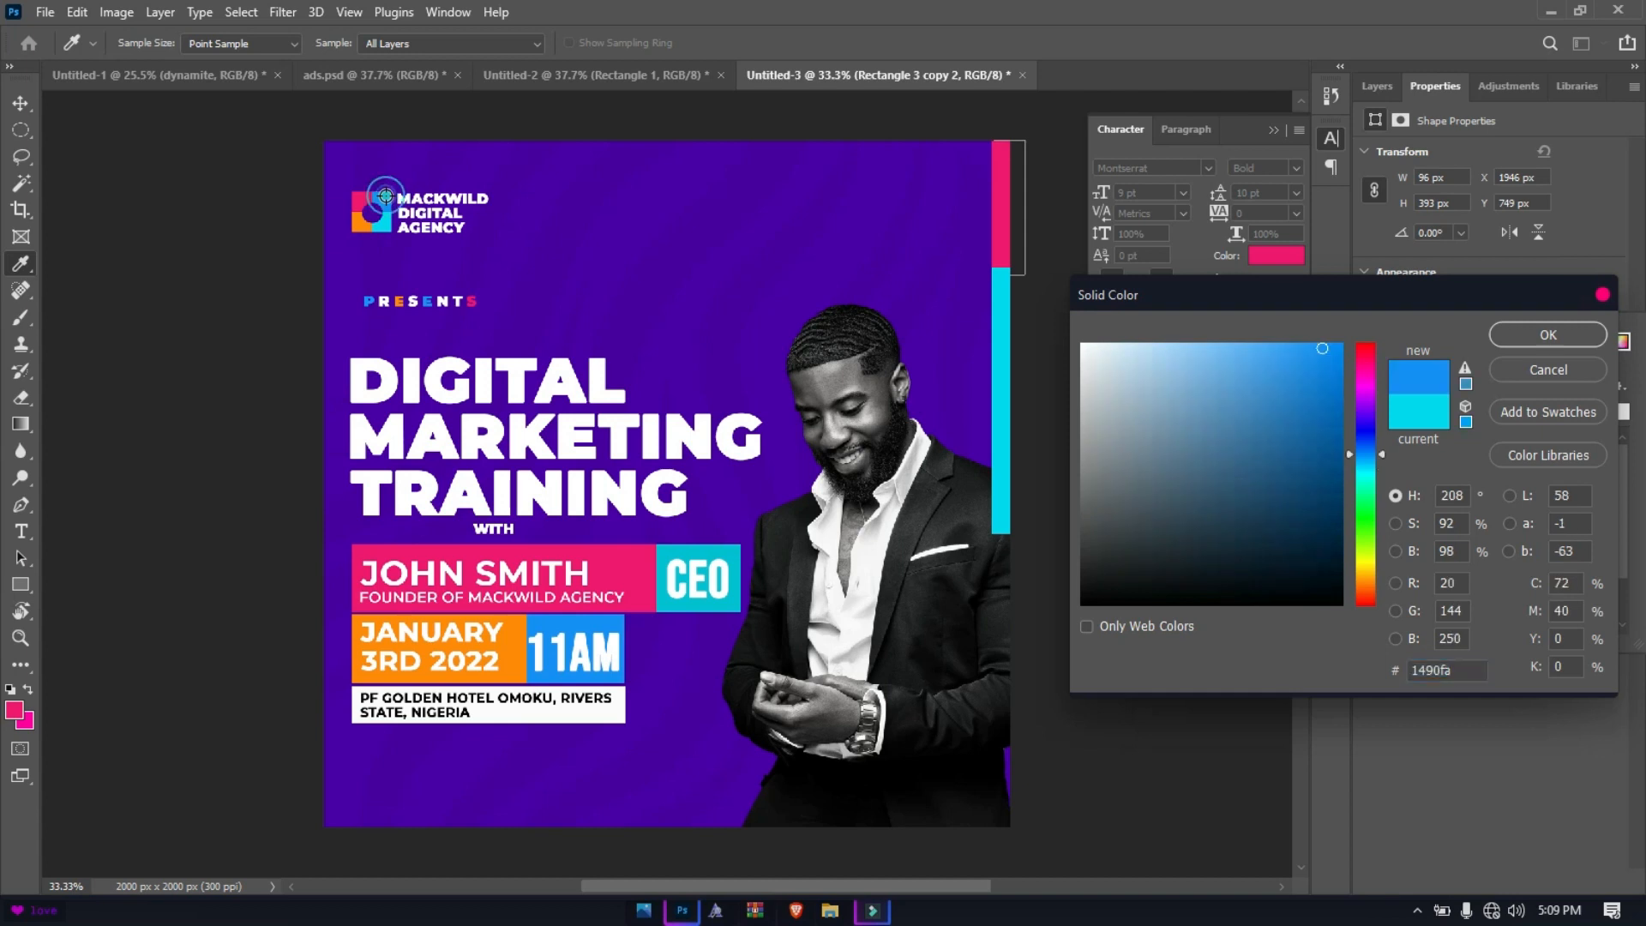
{"action": "left_click", "coordinate": [1505, 333]}
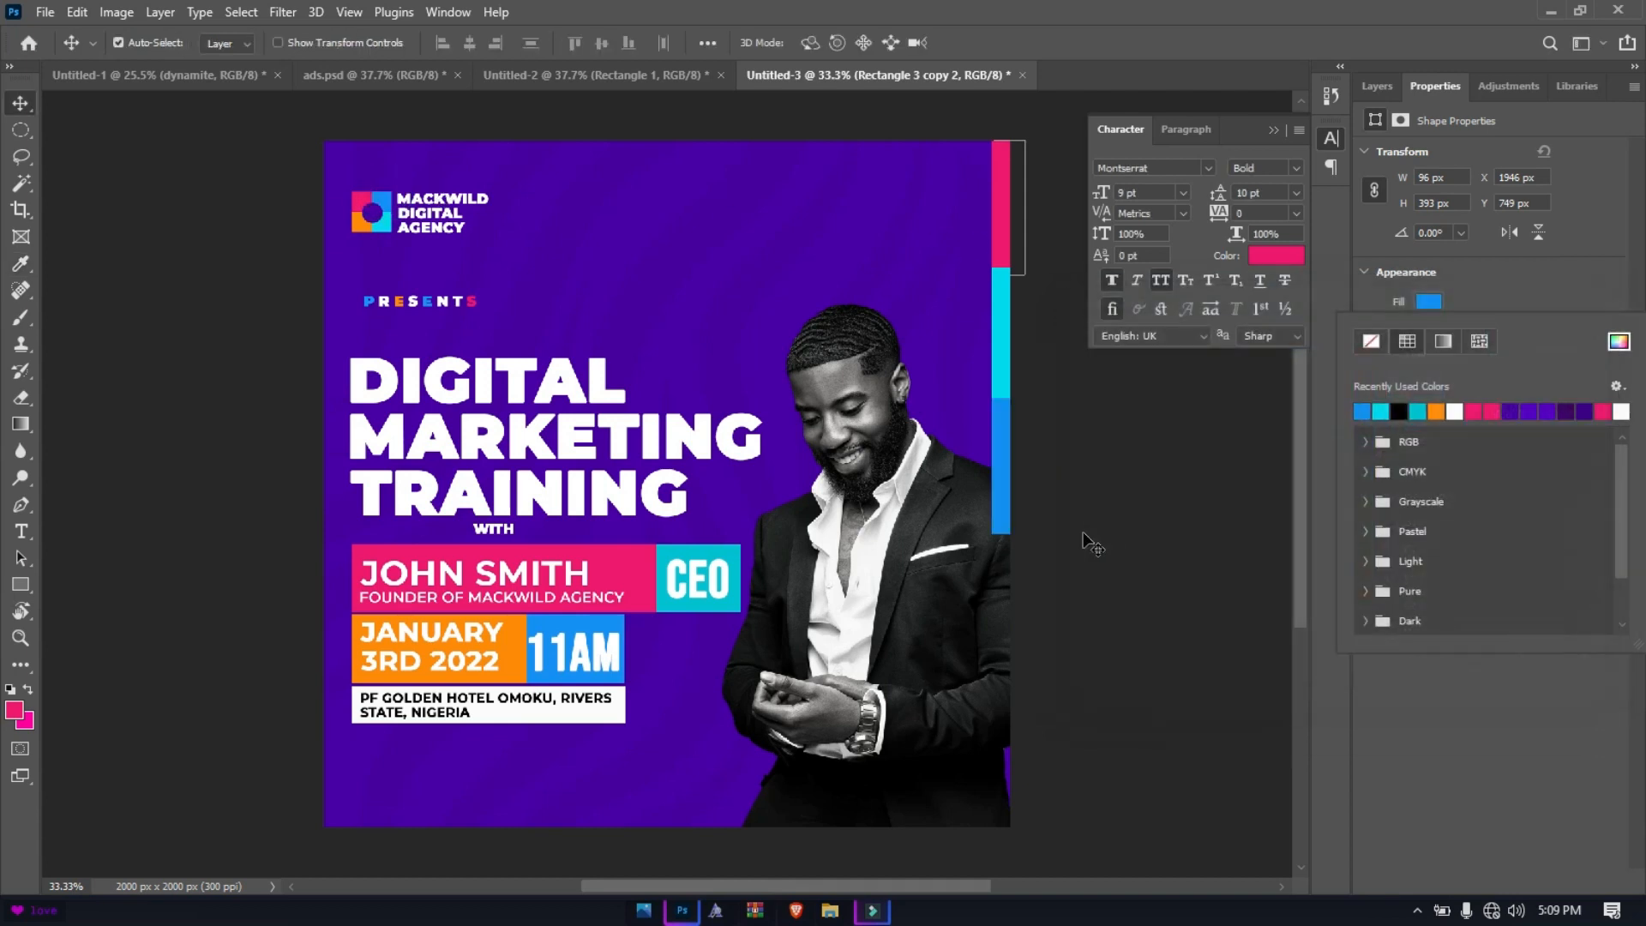
- Duplicate the blue strip directly below and fill the copy with the recently used orange
{"action": "left_click", "coordinate": [999, 497]}
{"action": "left_click_drag", "start_coordinate": [999, 497], "coordinate": [1001, 631]}
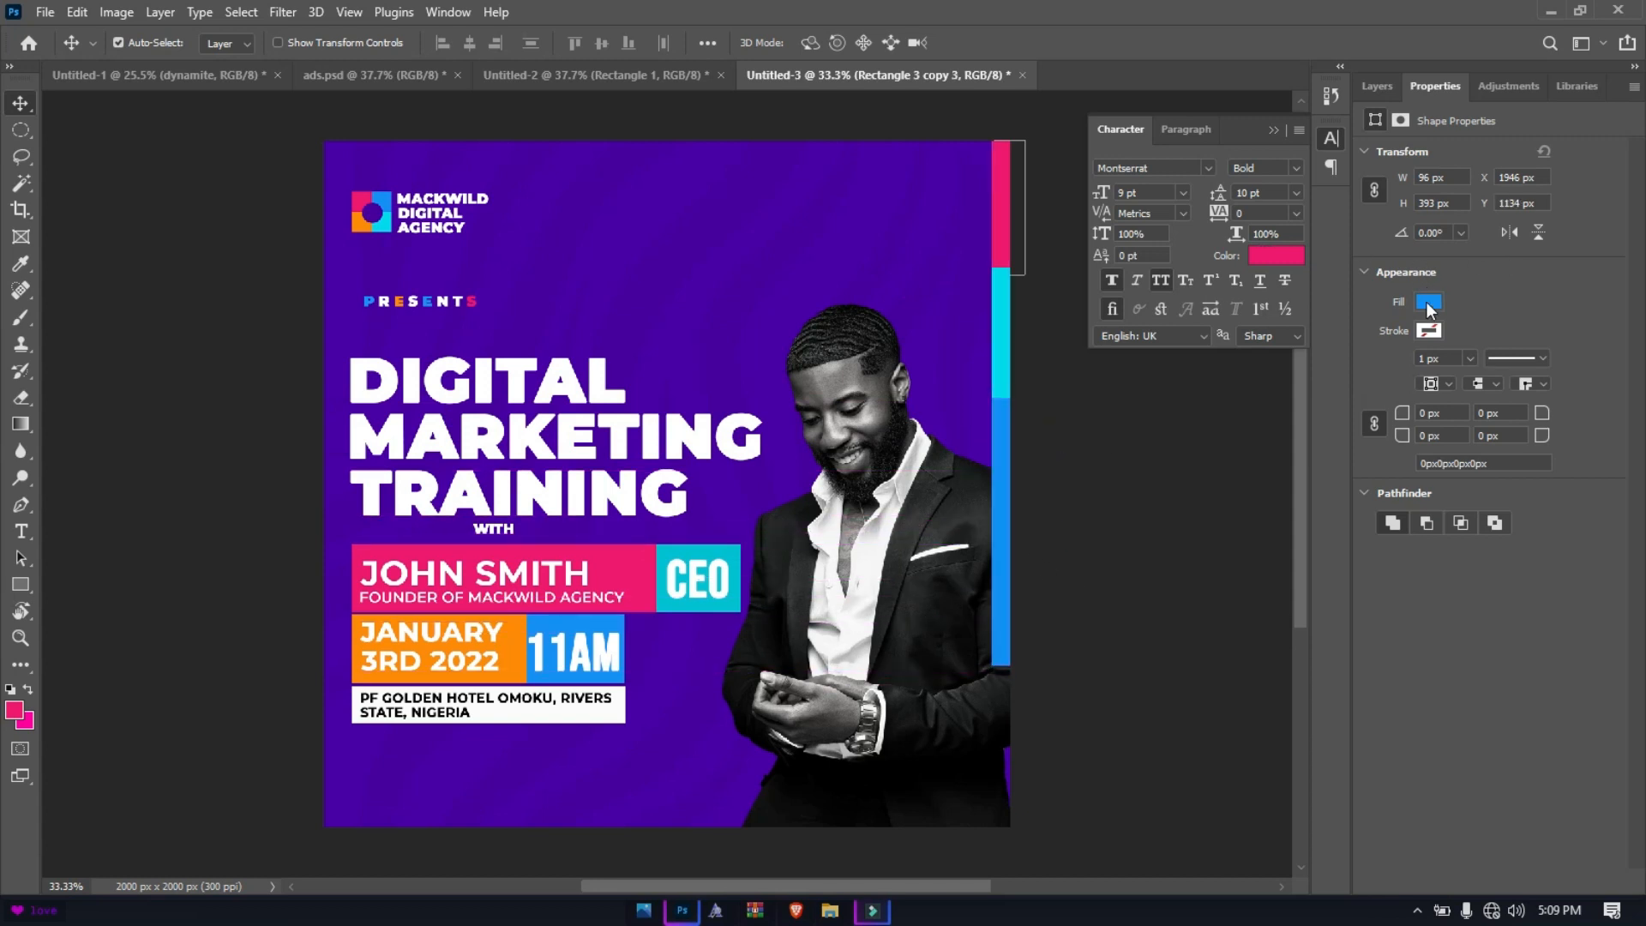
{"action": "left_click", "coordinate": [1429, 303]}
{"action": "left_click", "coordinate": [1436, 411]}
{"action": "left_click", "coordinate": [1216, 433]}
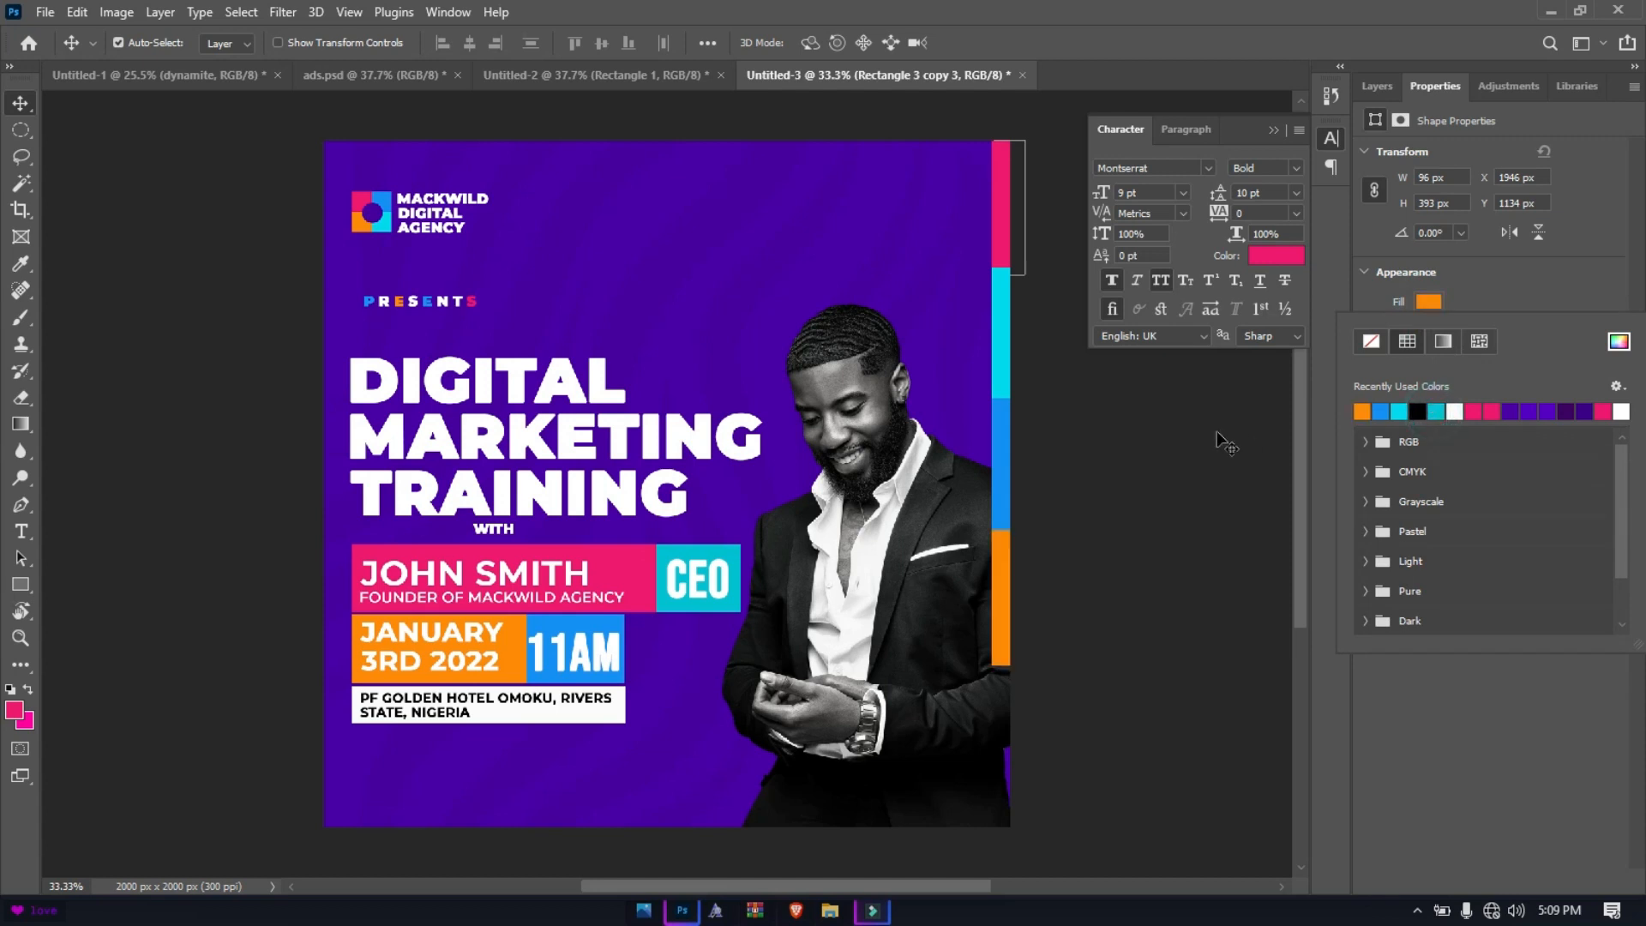
- Lock the man's photo layer and scale the four edge strips together to 130.92% so they span the flyer's full height
{"action": "left_click", "coordinate": [868, 540]}
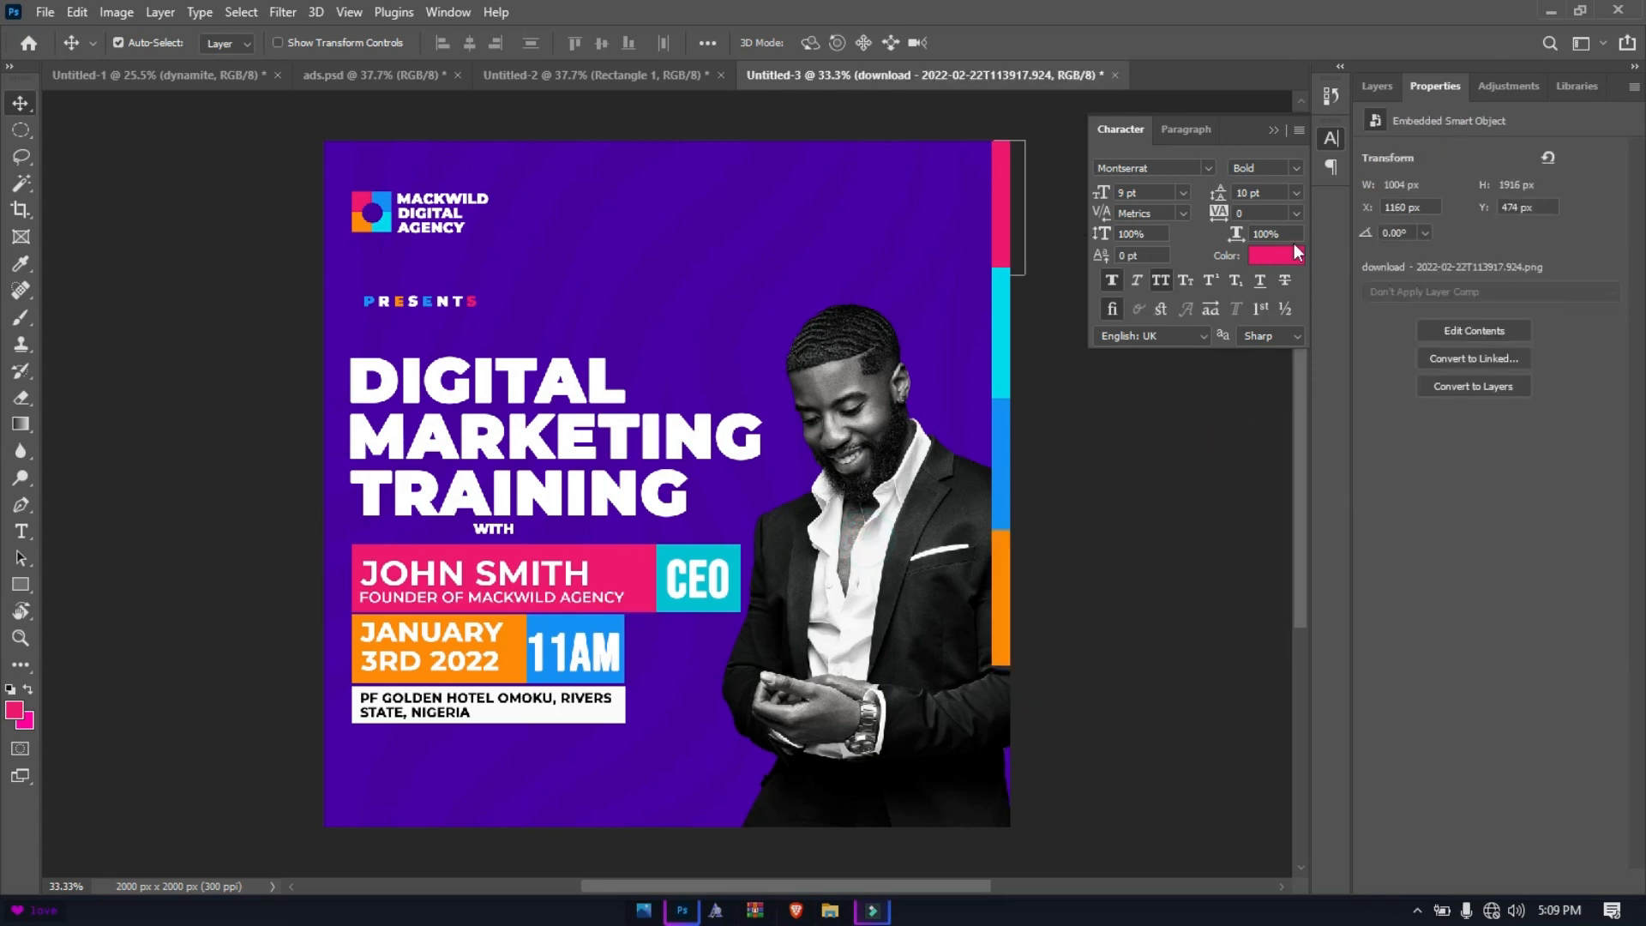
{"action": "left_click", "coordinate": [1384, 84]}
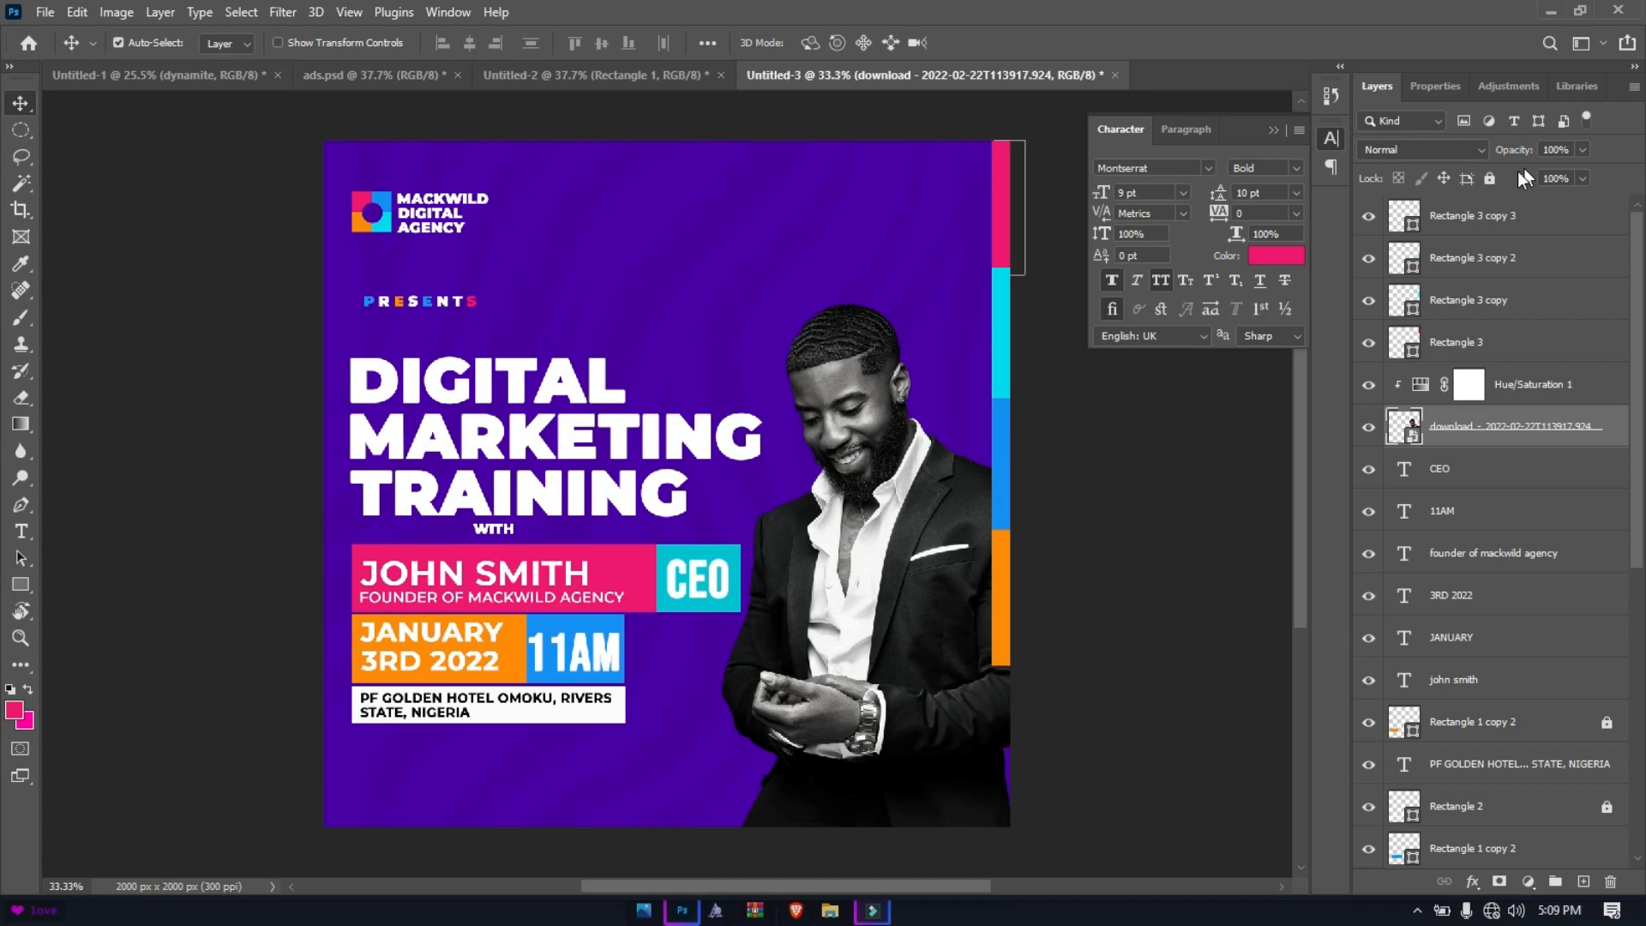
{"action": "left_click", "coordinate": [1489, 178]}
{"action": "left_click_drag", "start_coordinate": [1055, 221], "coordinate": [1002, 839]}
{"action": "key", "text": "ctrl+t"}
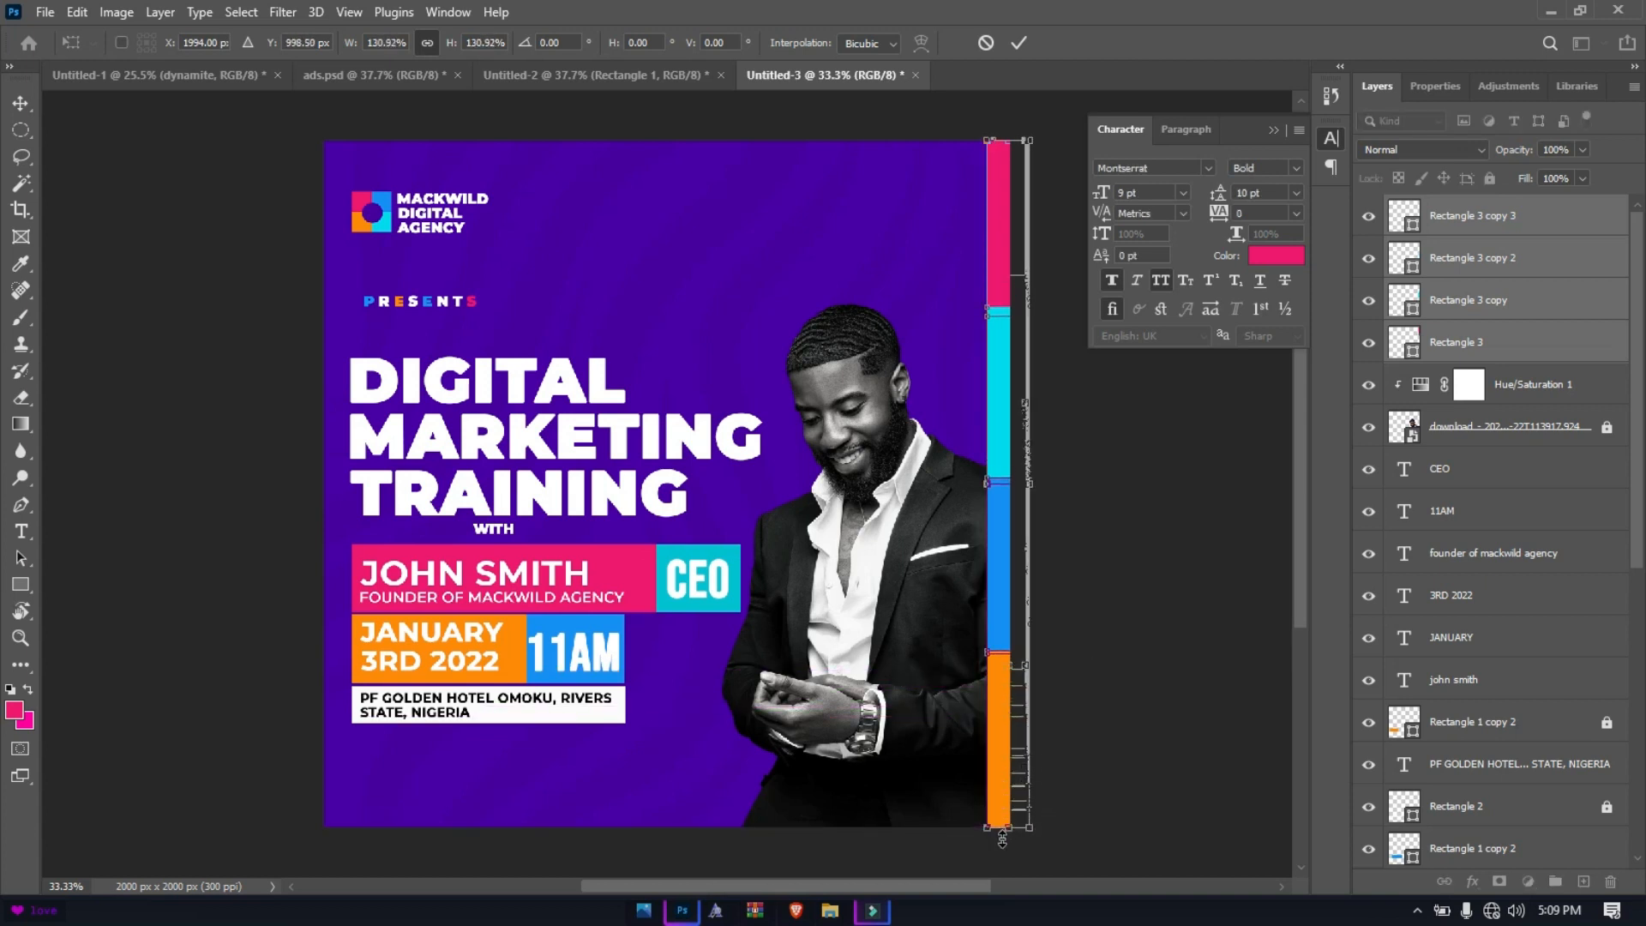
{"action": "left_click", "coordinate": [1019, 43]}
- Nudge the four edge strips right until only a narrow coloured band remains on the flyer, then deselect them
{"action": "key", "text": "shift+Right"}
{"action": "key", "text": "shift+Right"}
{"action": "key", "text": "shift+Right"}
{"action": "key", "text": "shift+Right"}
{"action": "key", "text": "shift+Right"}
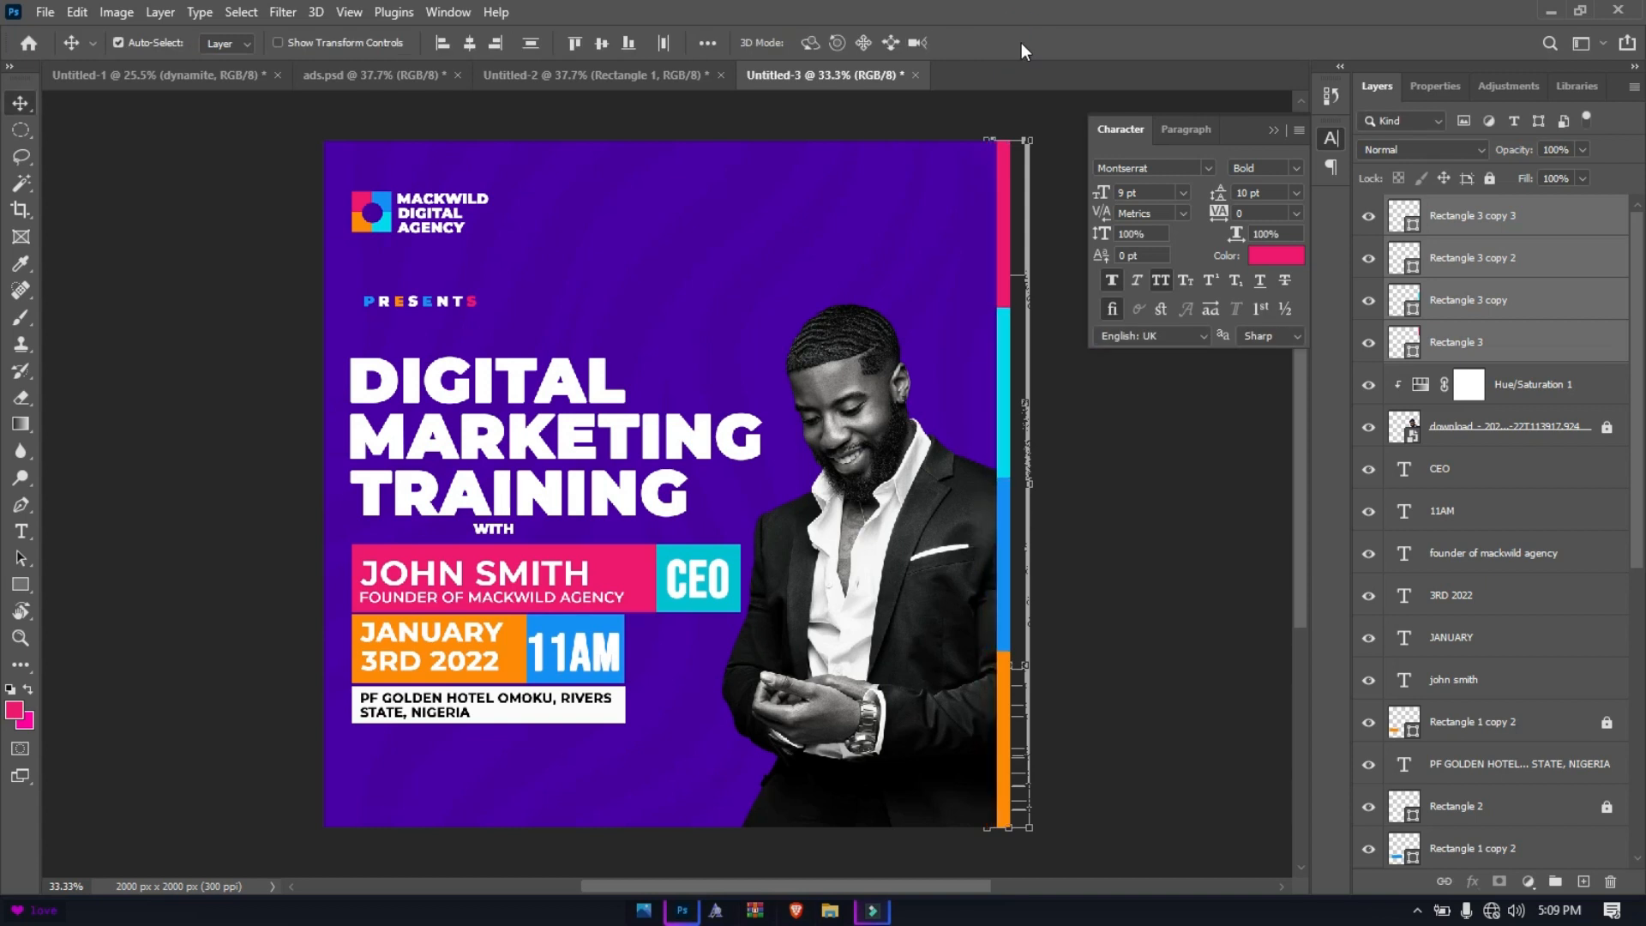
{"action": "key", "text": "shift+Right"}
{"action": "key", "text": "shift+Left"}
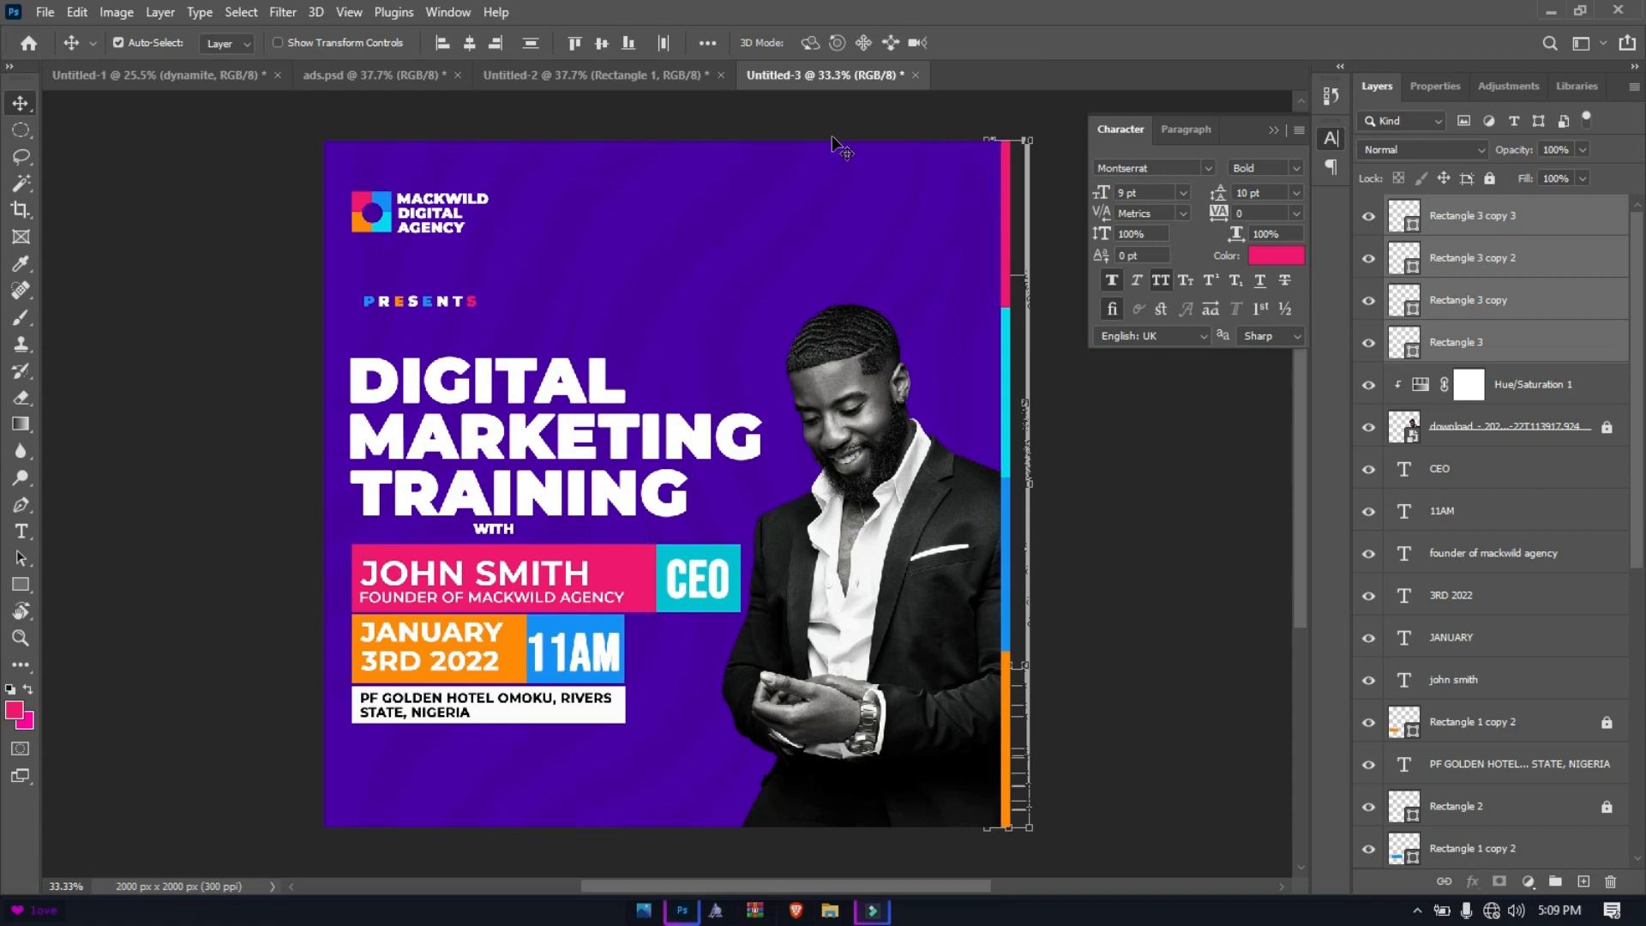
{"action": "left_click", "coordinate": [911, 617]}
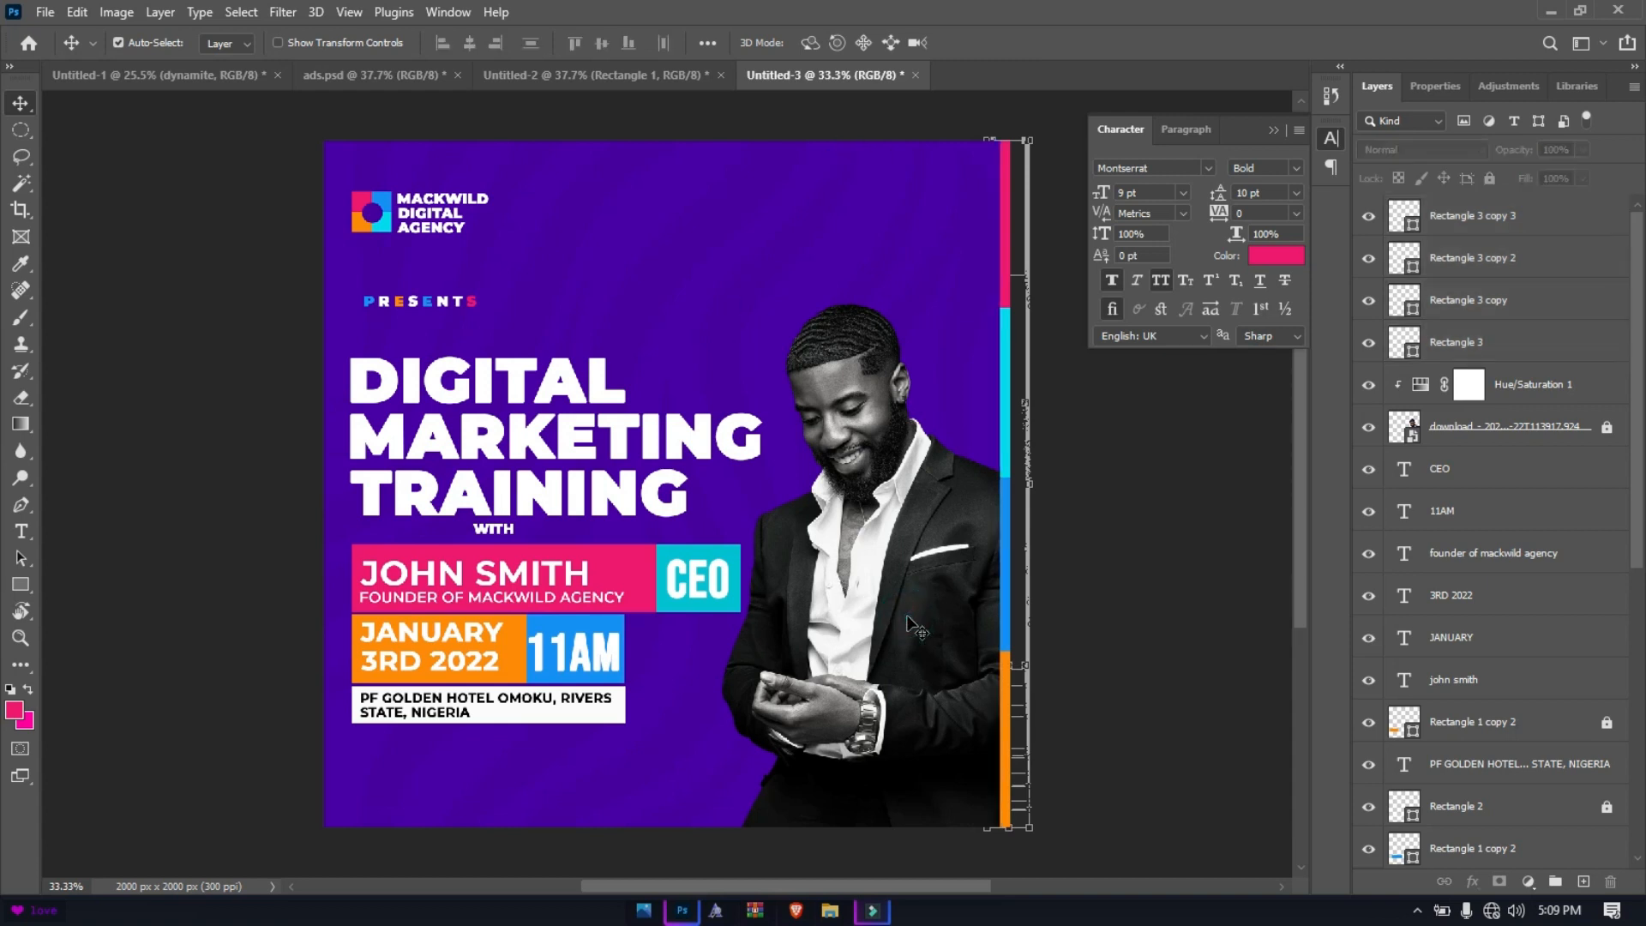
- Move the man's photo and its Hue/Saturation layer above the edge strips in the layer order, leaving nothing selected
{"action": "left_click", "coordinate": [1485, 426]}
{"action": "left_click", "coordinate": [1496, 384], "text": "shift"}
{"action": "left_click_drag", "start_coordinate": [1498, 426], "coordinate": [1487, 206]}
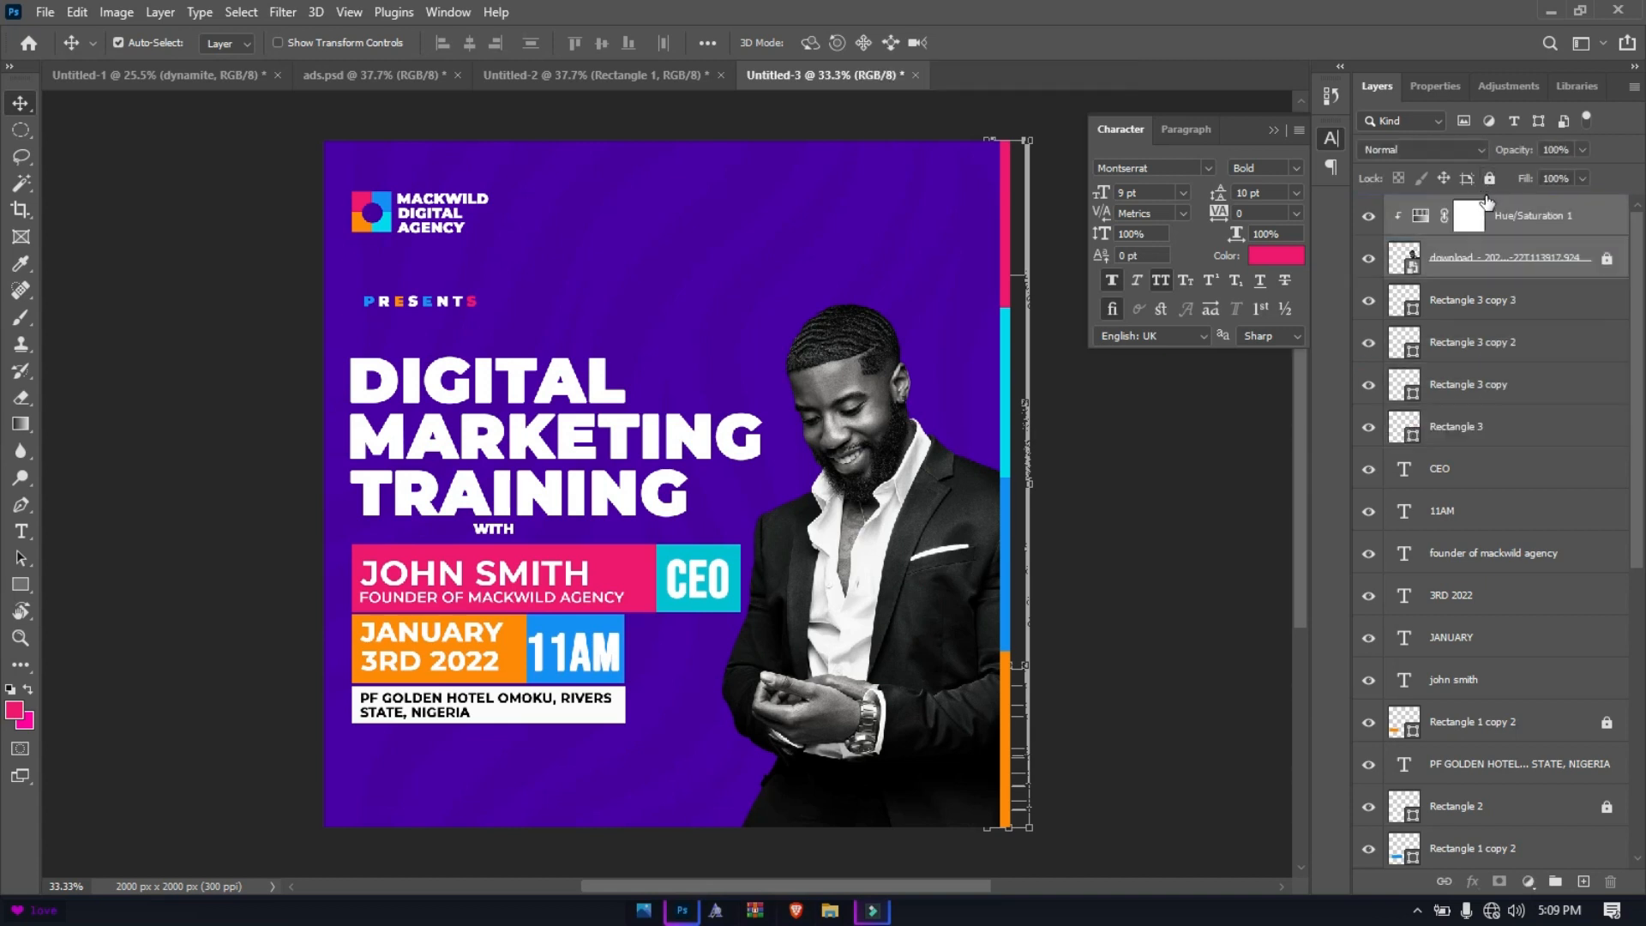
{"action": "left_click", "coordinate": [1149, 463]}
- Draw a 2243 × 258 px rectangle across the flyer's bottom edge and fill it with dark purple, #3e0268
{"action": "key", "text": "ctrl+plus"}
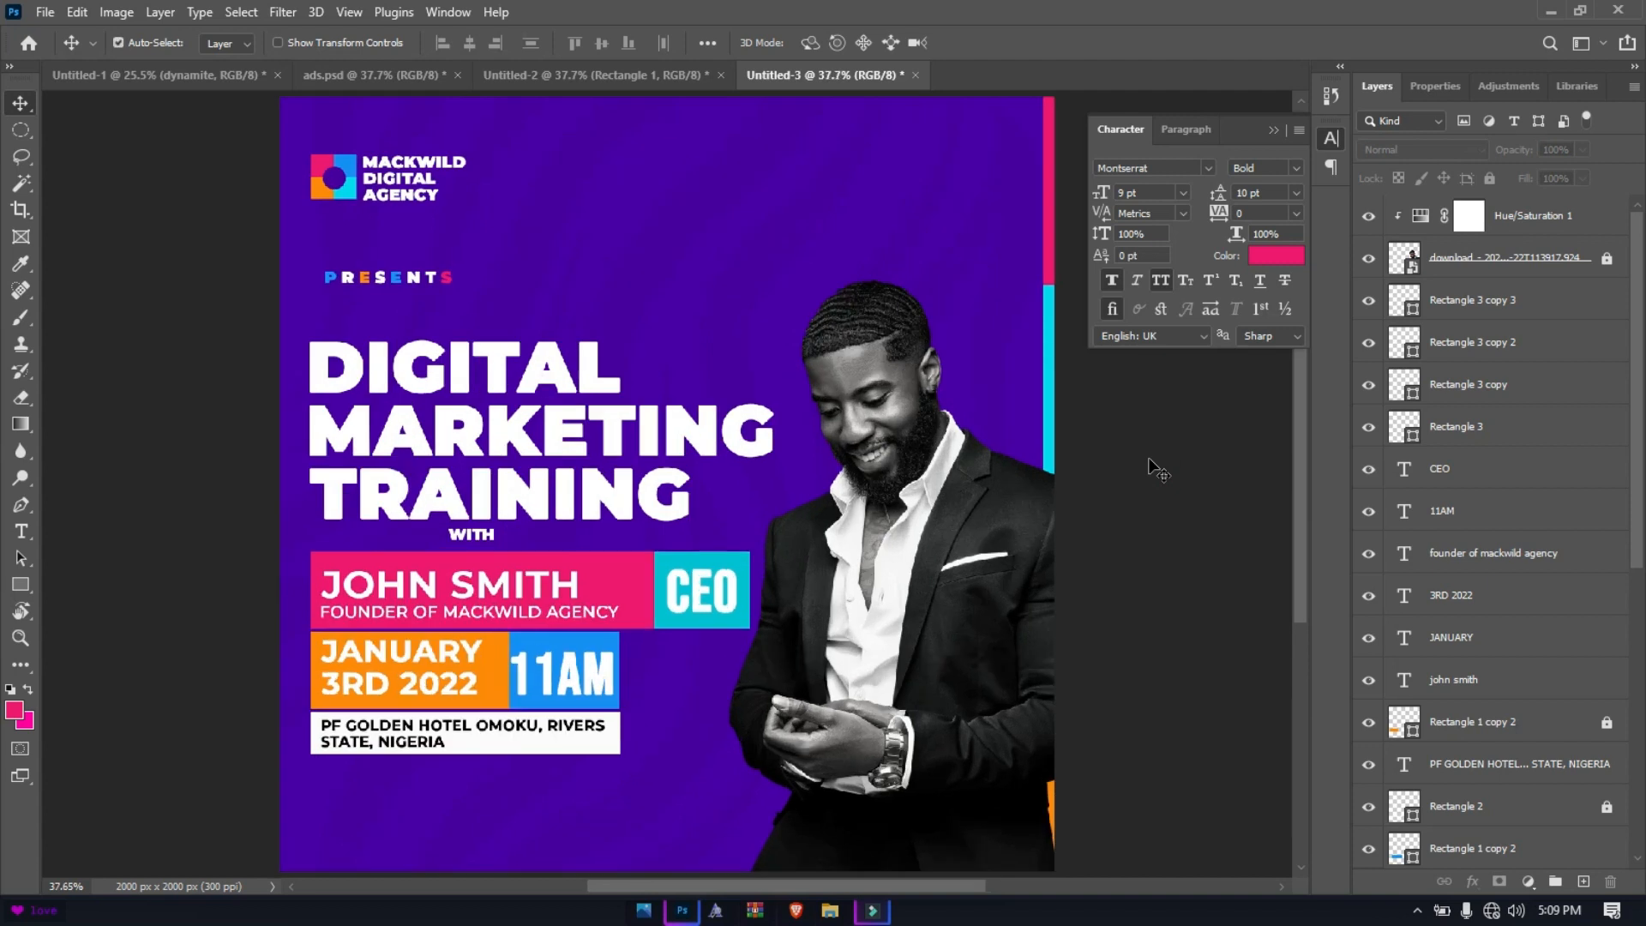
{"action": "left_click", "coordinate": [23, 586]}
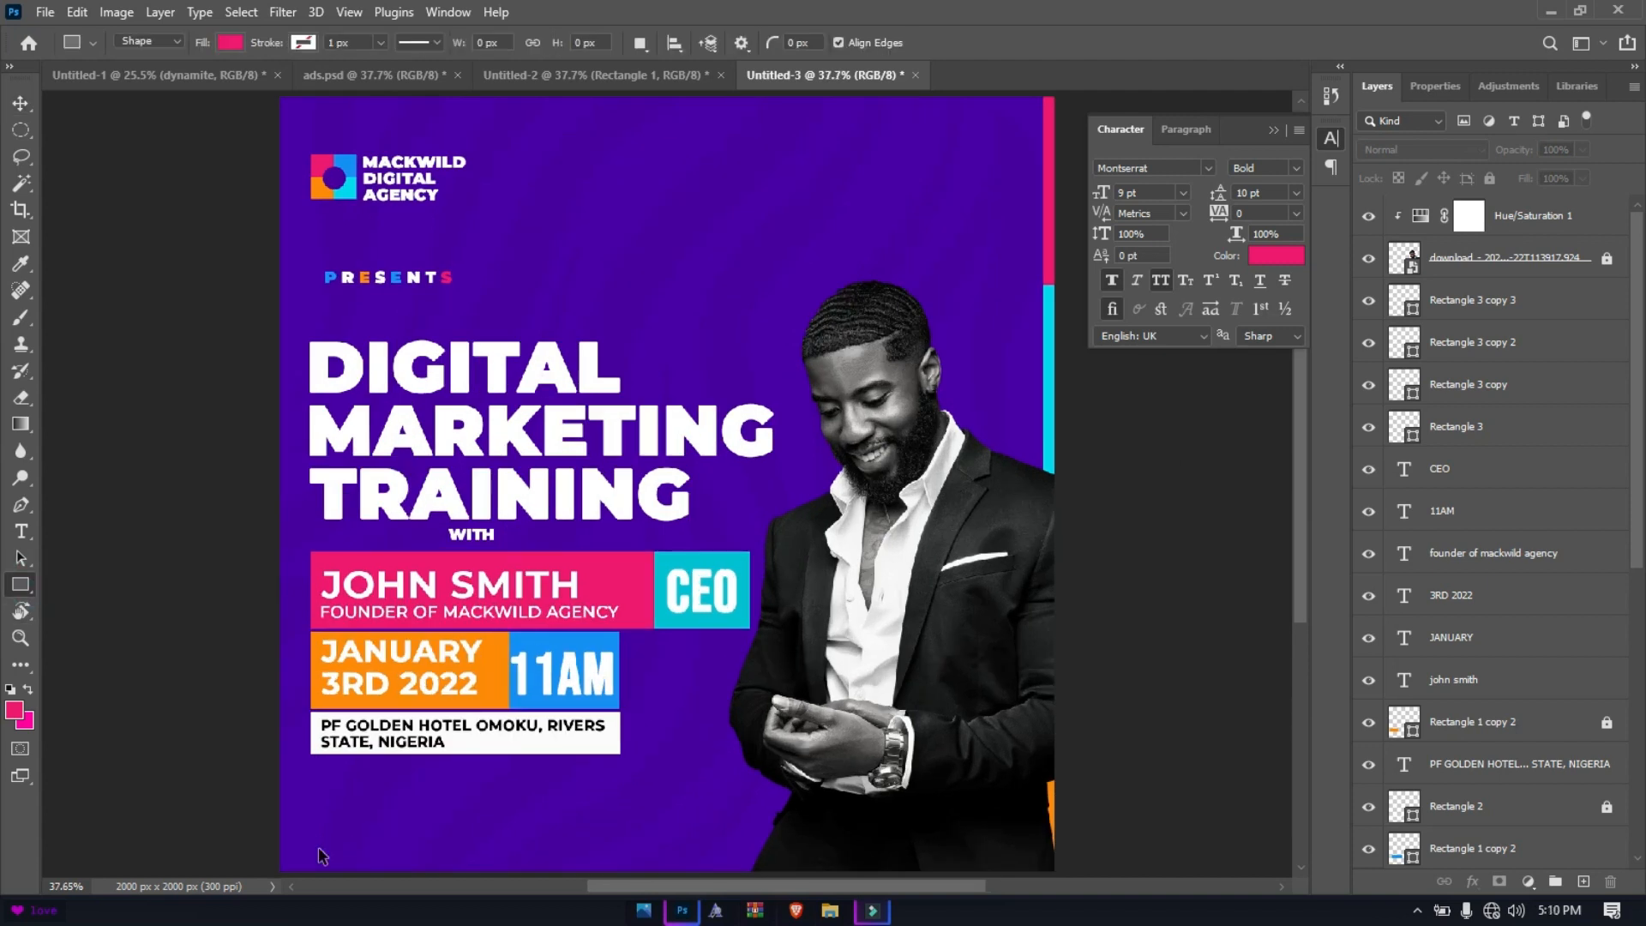
{"action": "key", "text": "ctrl+minus"}
{"action": "left_click_drag", "start_coordinate": [309, 800], "coordinate": [1077, 857]}
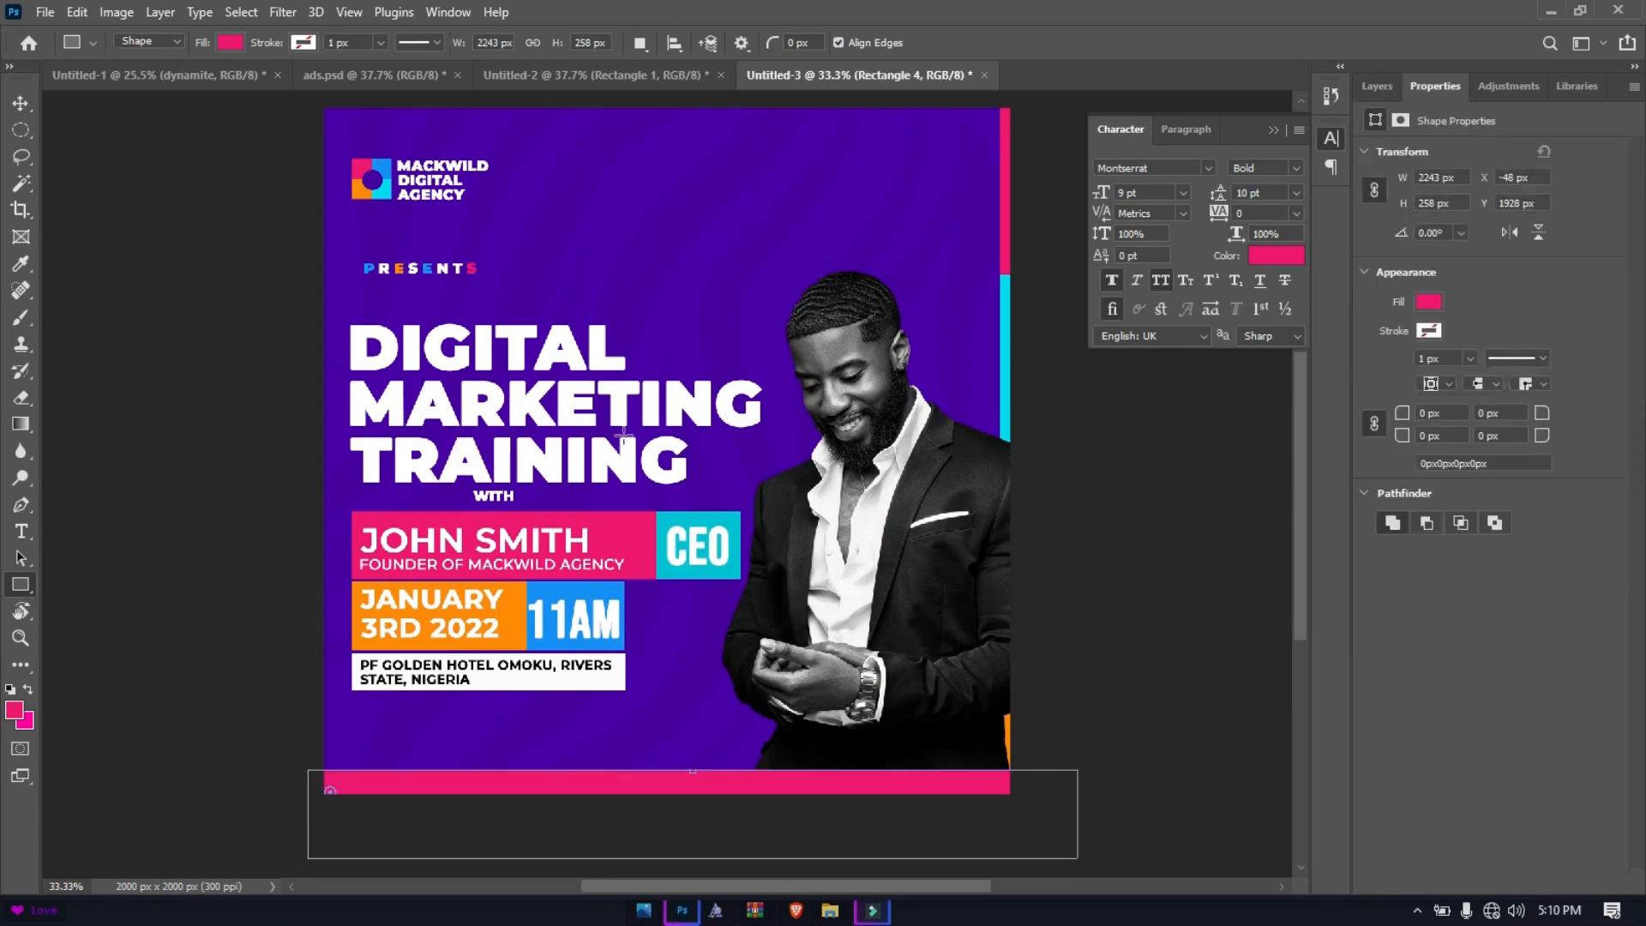
{"action": "left_click", "coordinate": [236, 42]}
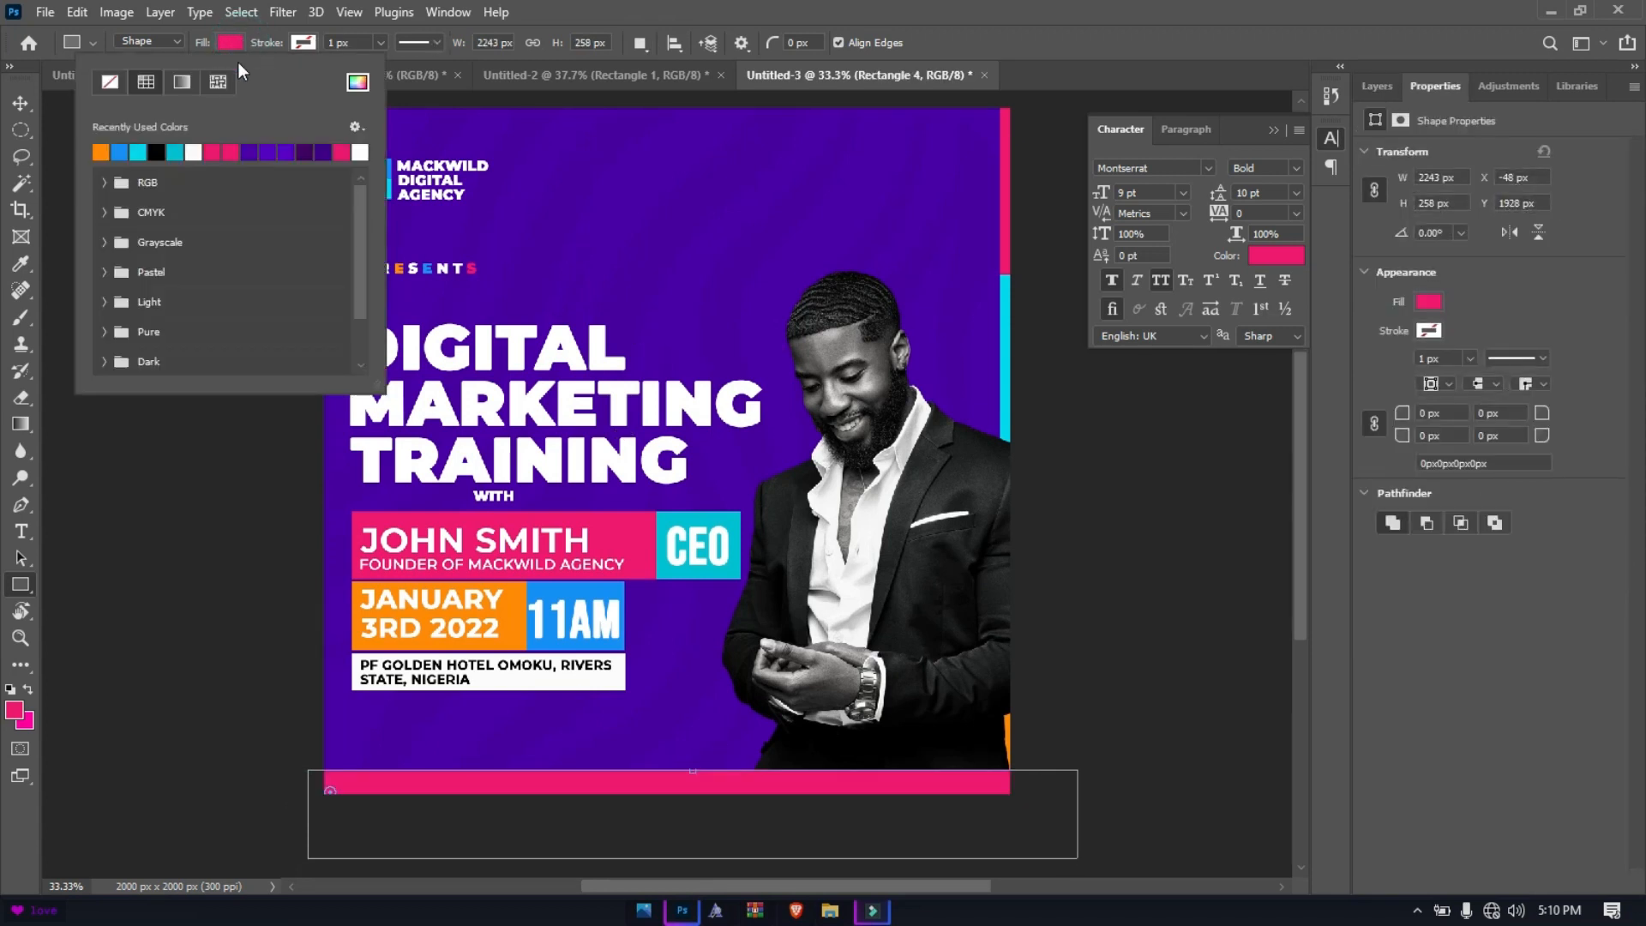
{"action": "left_click", "coordinate": [306, 151]}
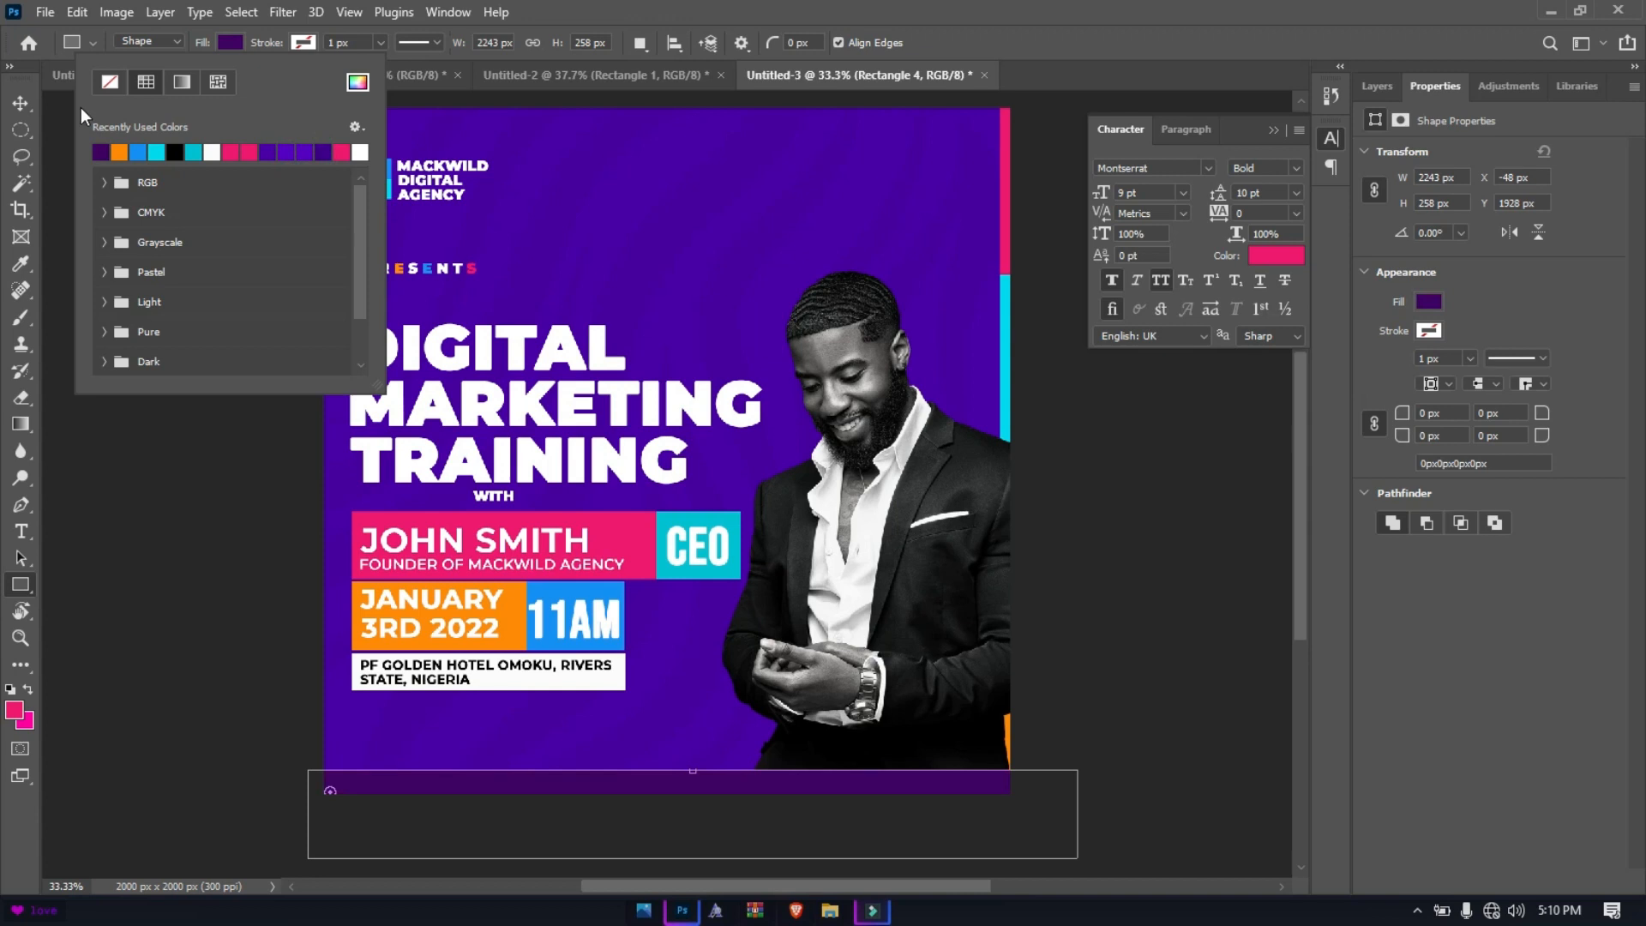
- Lower the opacity of the dark purple bottom bar to 51%
{"action": "left_click", "coordinate": [21, 103]}
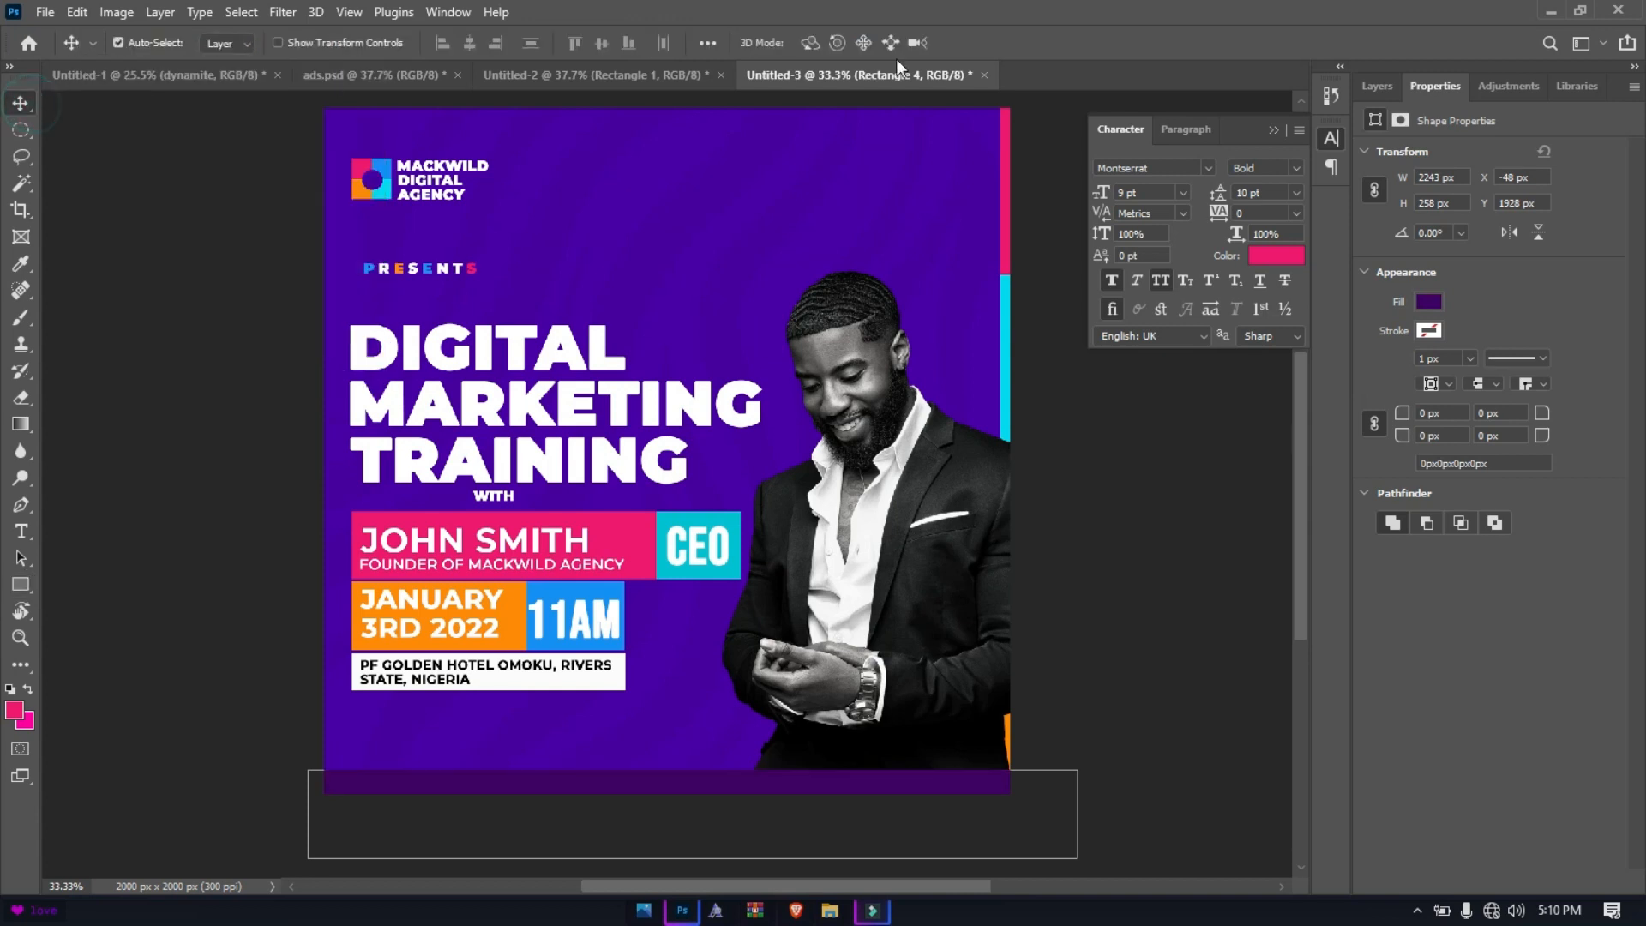
{"action": "left_click", "coordinate": [1376, 85]}
{"action": "left_click_drag", "start_coordinate": [1514, 150], "coordinate": [1465, 163]}
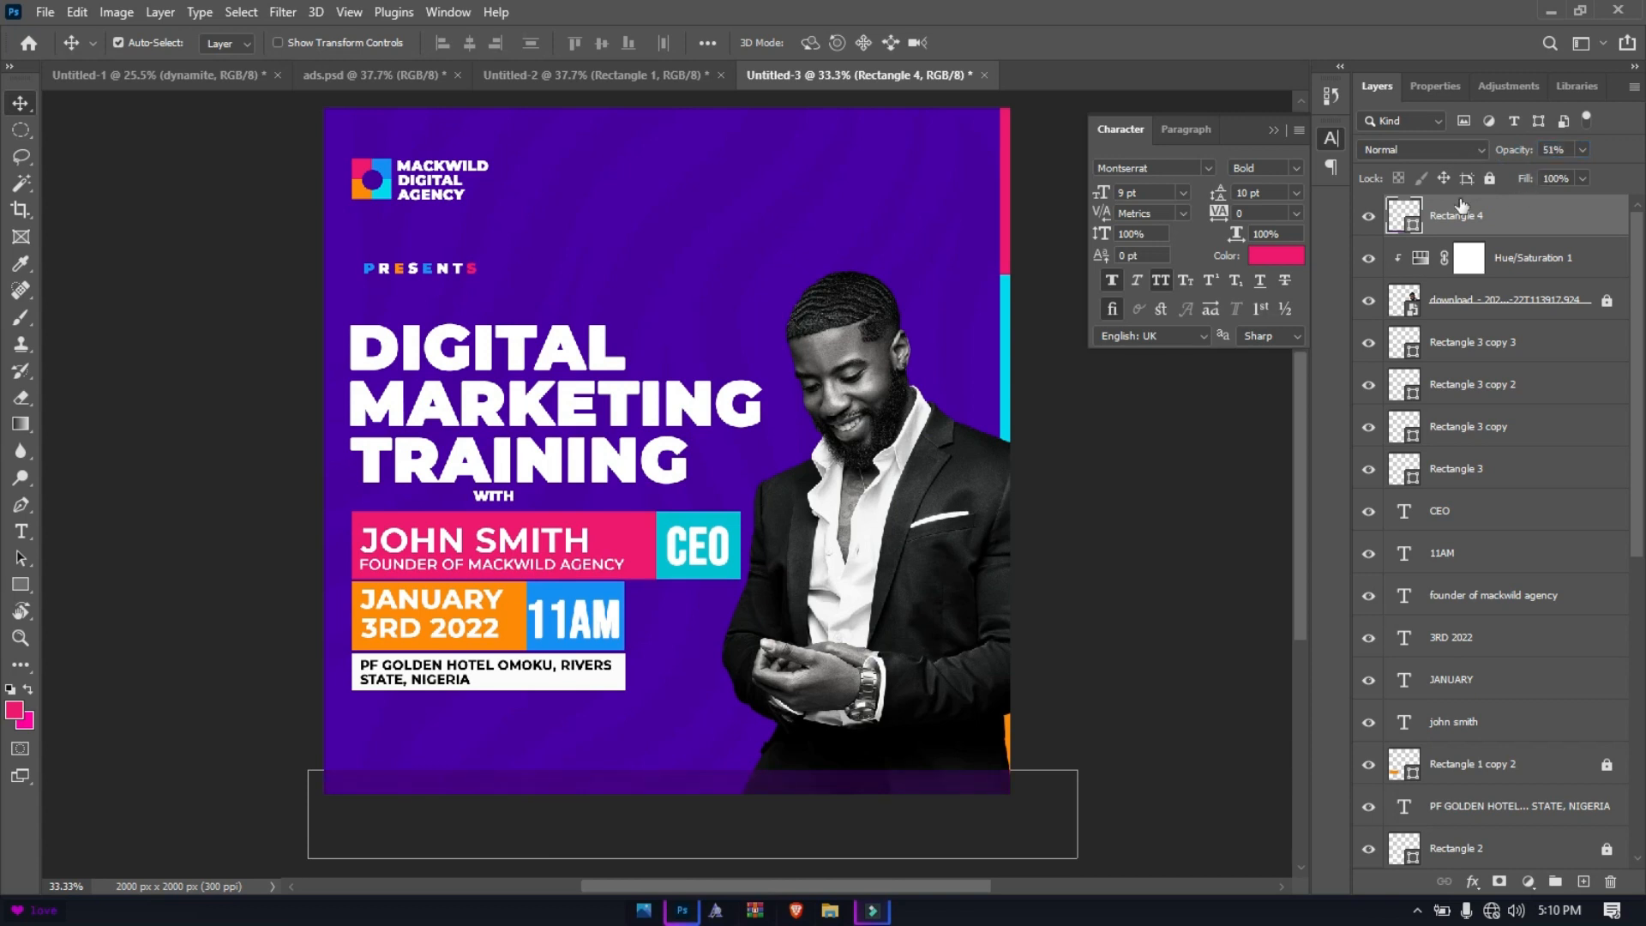
- Change the bottom bar's fill to the deep violet #3c028c and deselect the bar
{"action": "double_click", "coordinate": [1410, 225]}
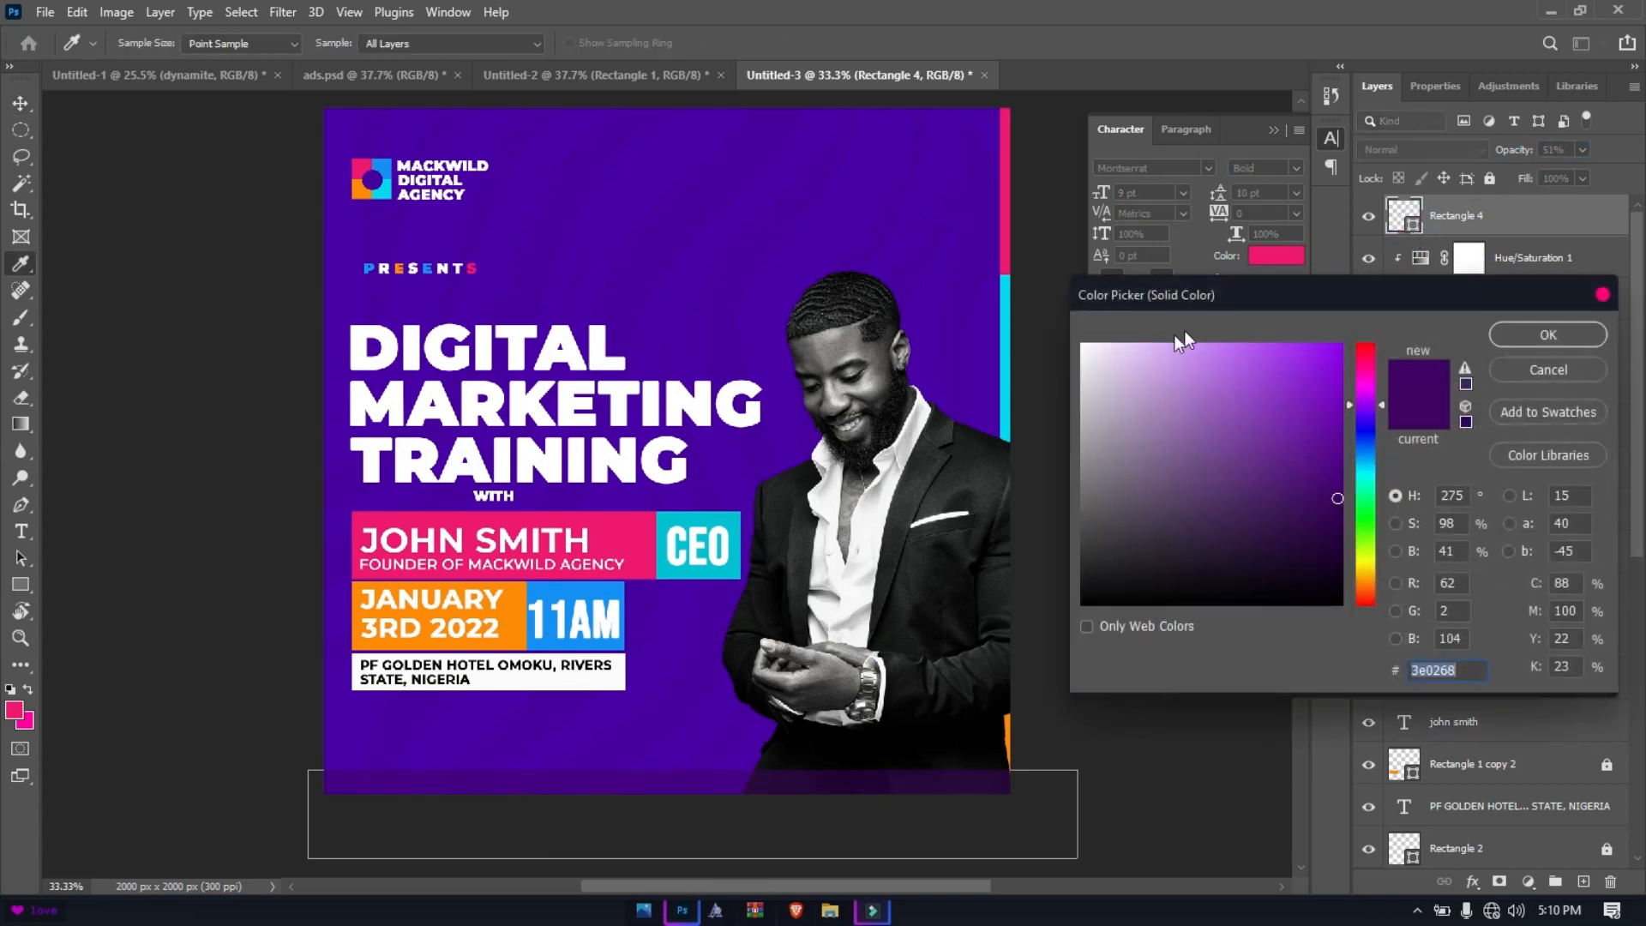
{"action": "left_click", "coordinate": [1339, 447]}
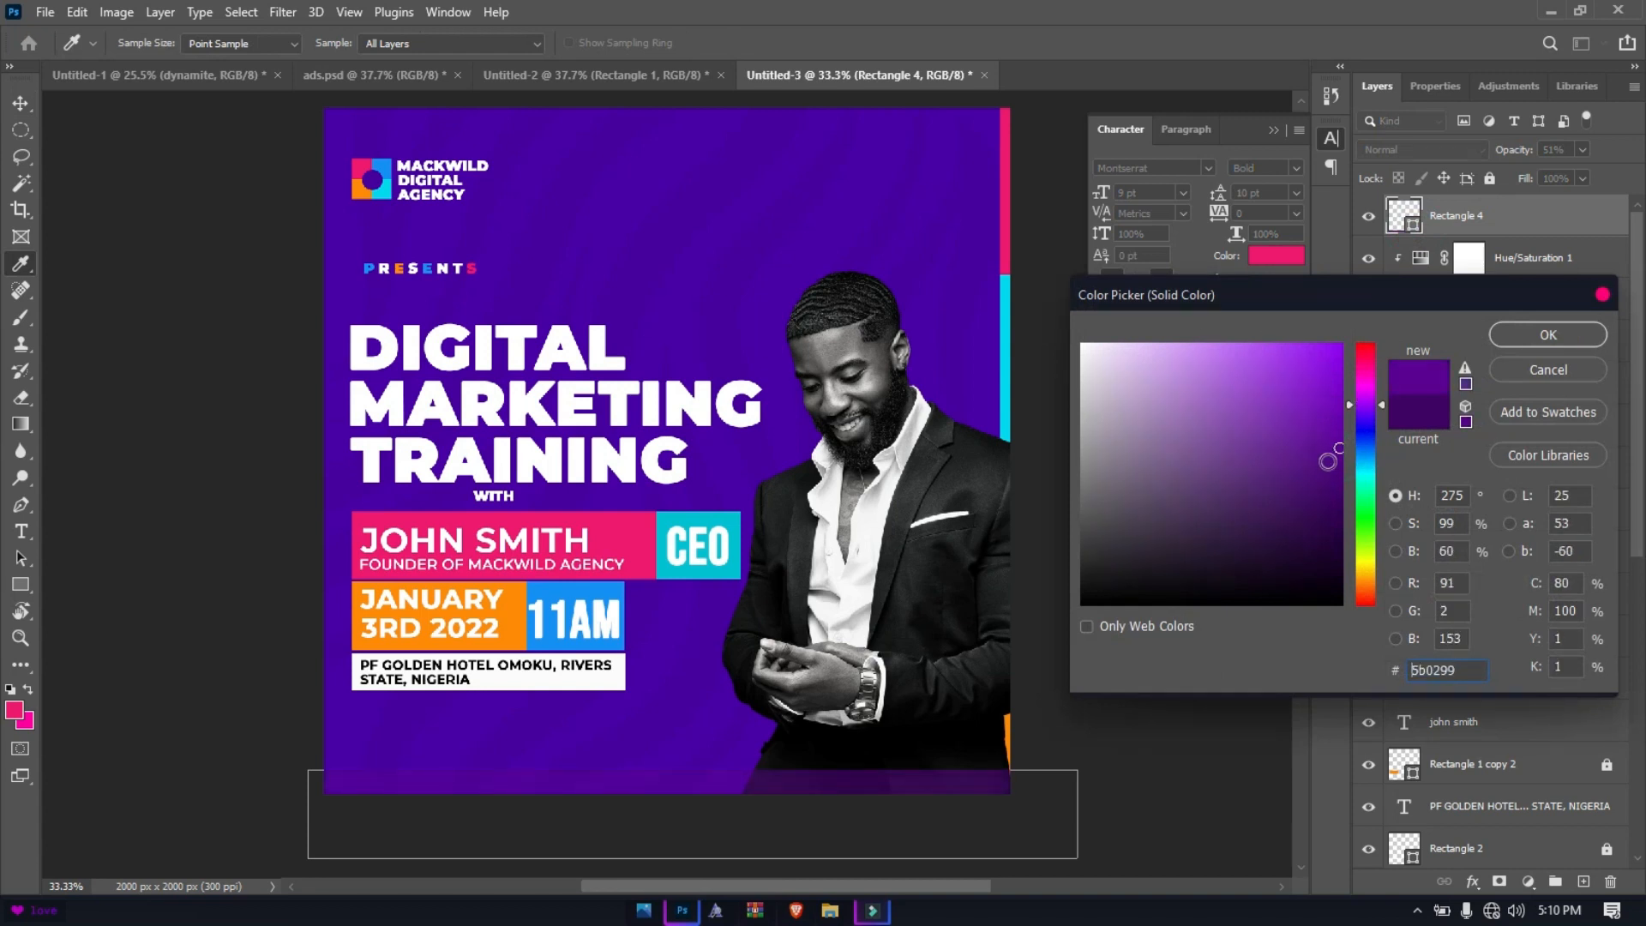
{"action": "left_click", "coordinate": [713, 746]}
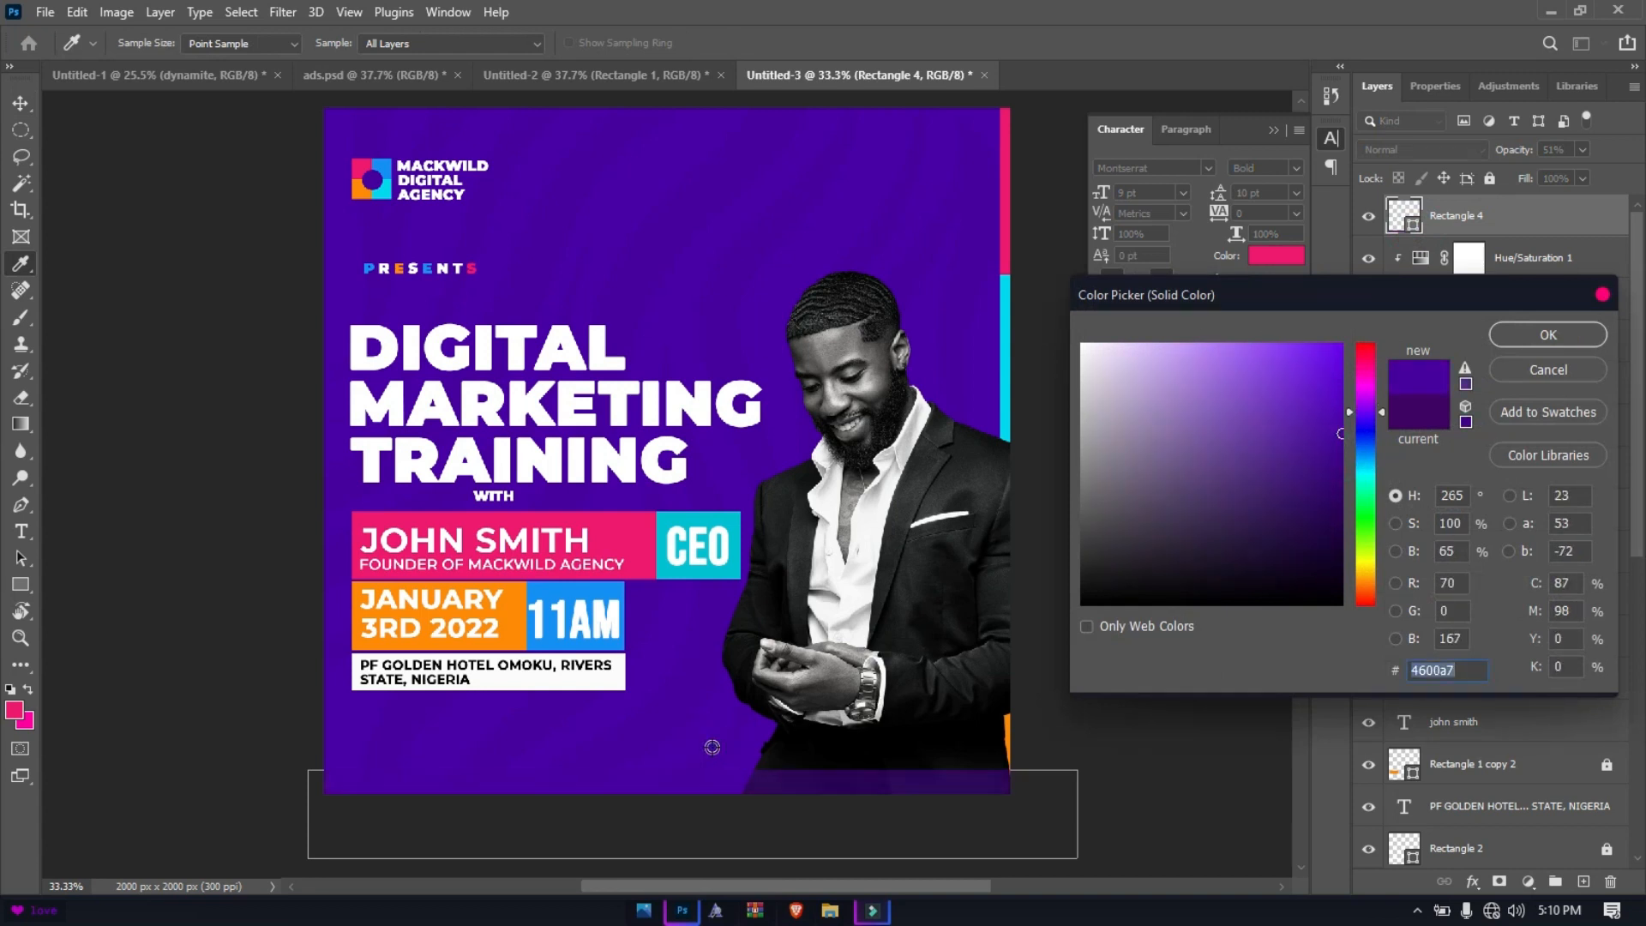
{"action": "left_click", "coordinate": [1338, 455]}
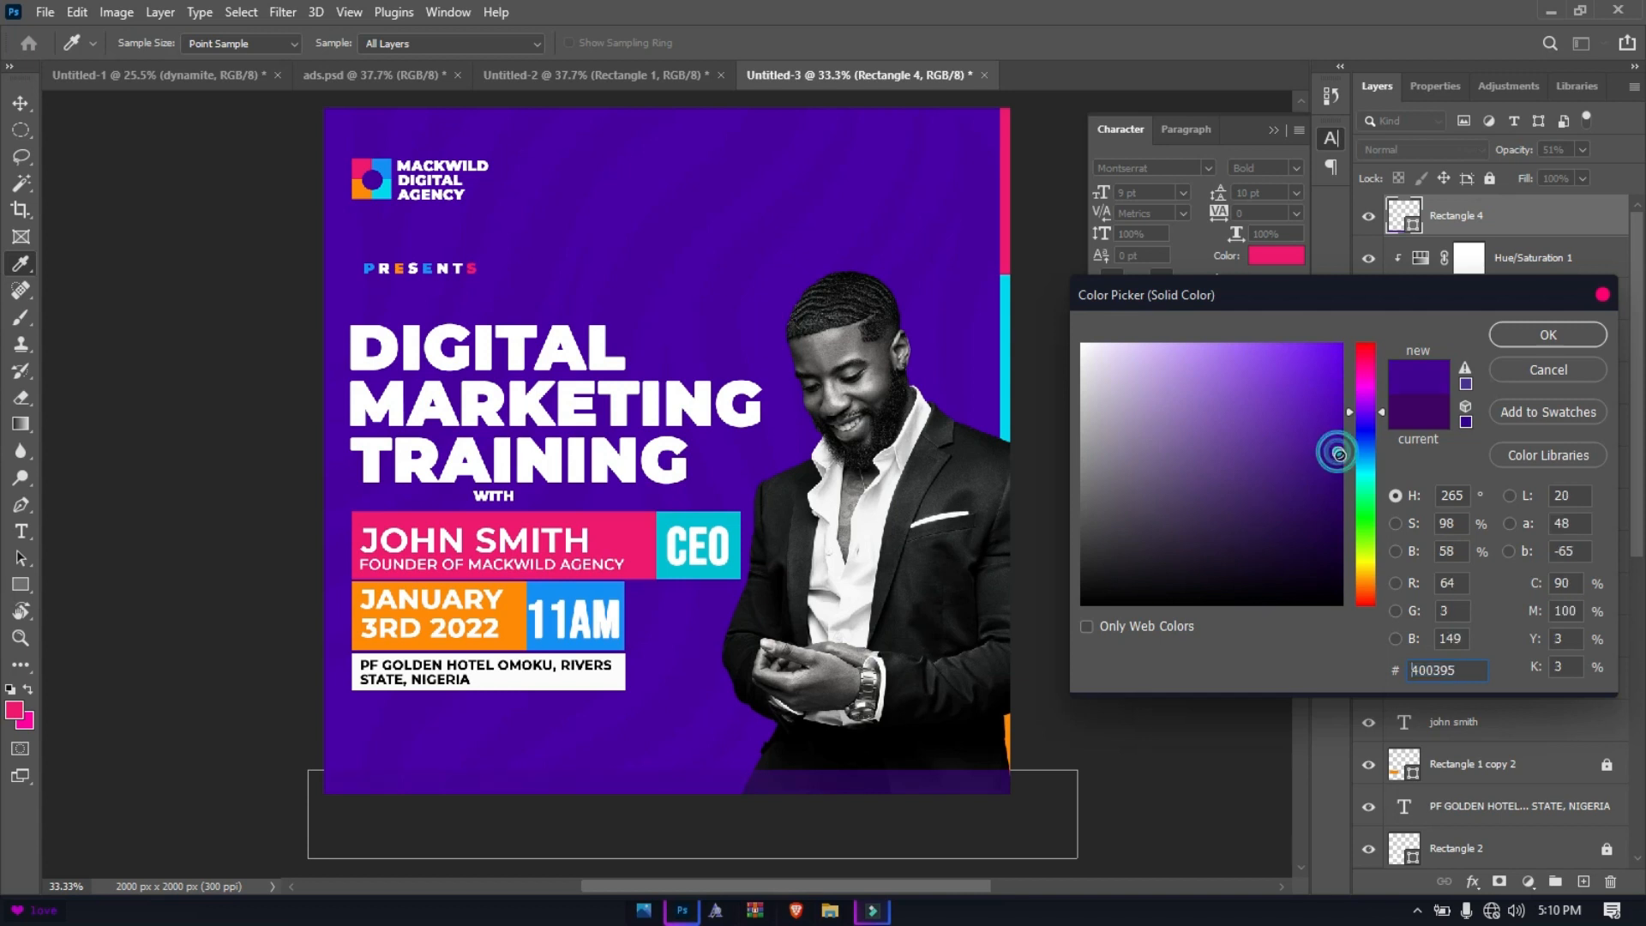
{"action": "left_click", "coordinate": [1341, 459]}
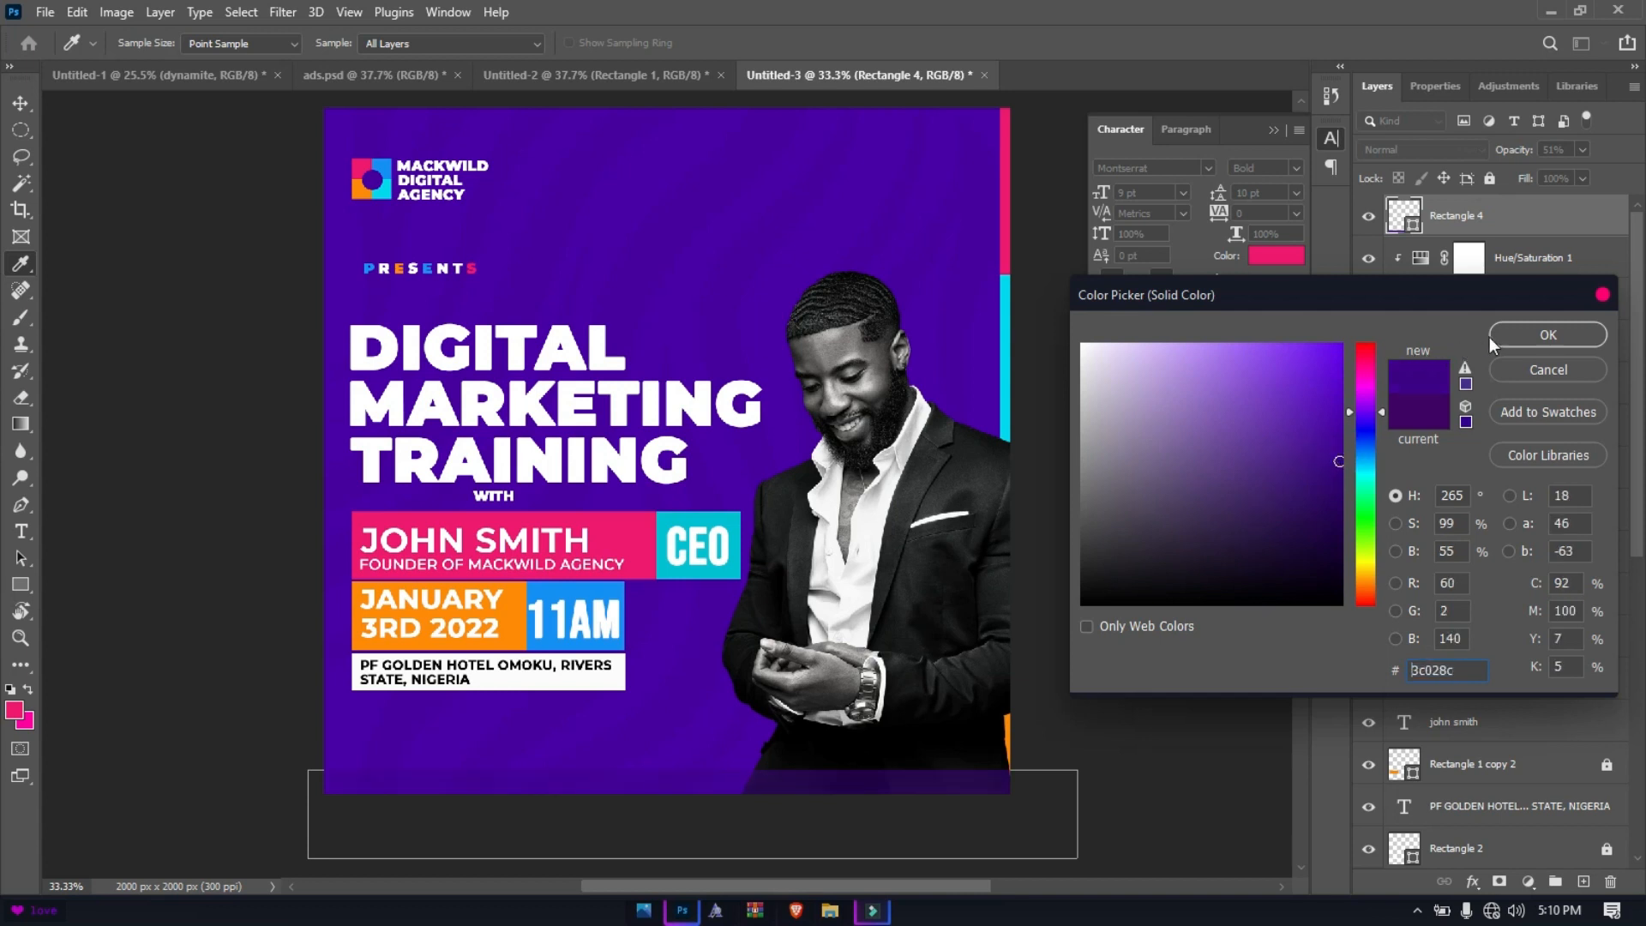
{"action": "left_click", "coordinate": [1526, 335]}
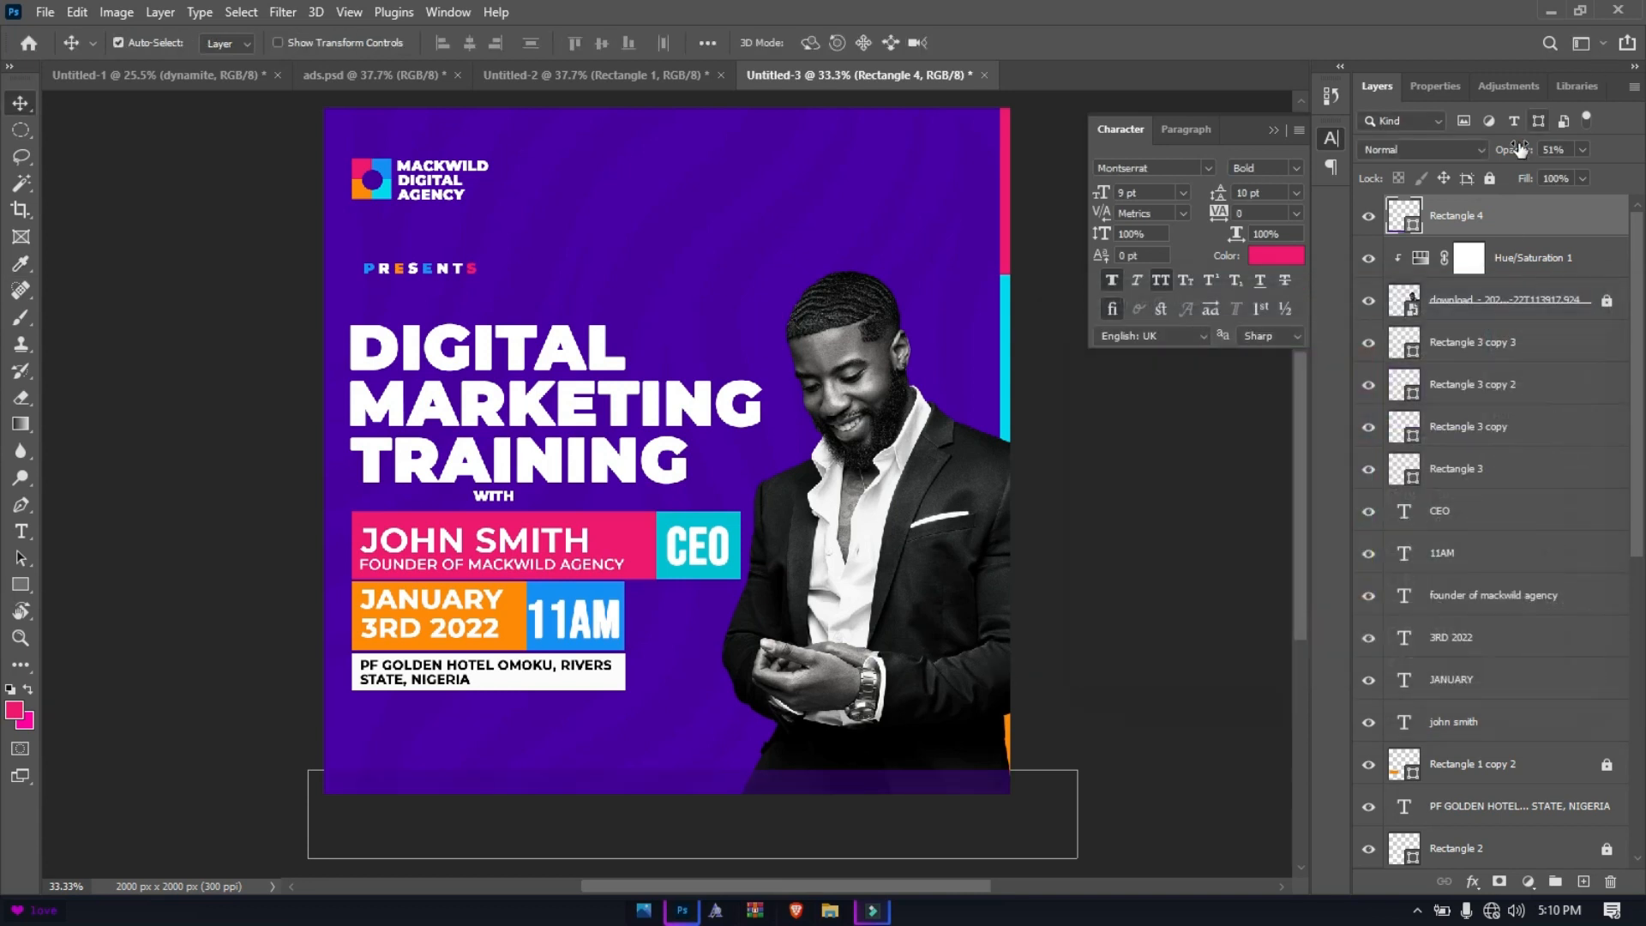
{"action": "left_click", "coordinate": [1254, 513]}
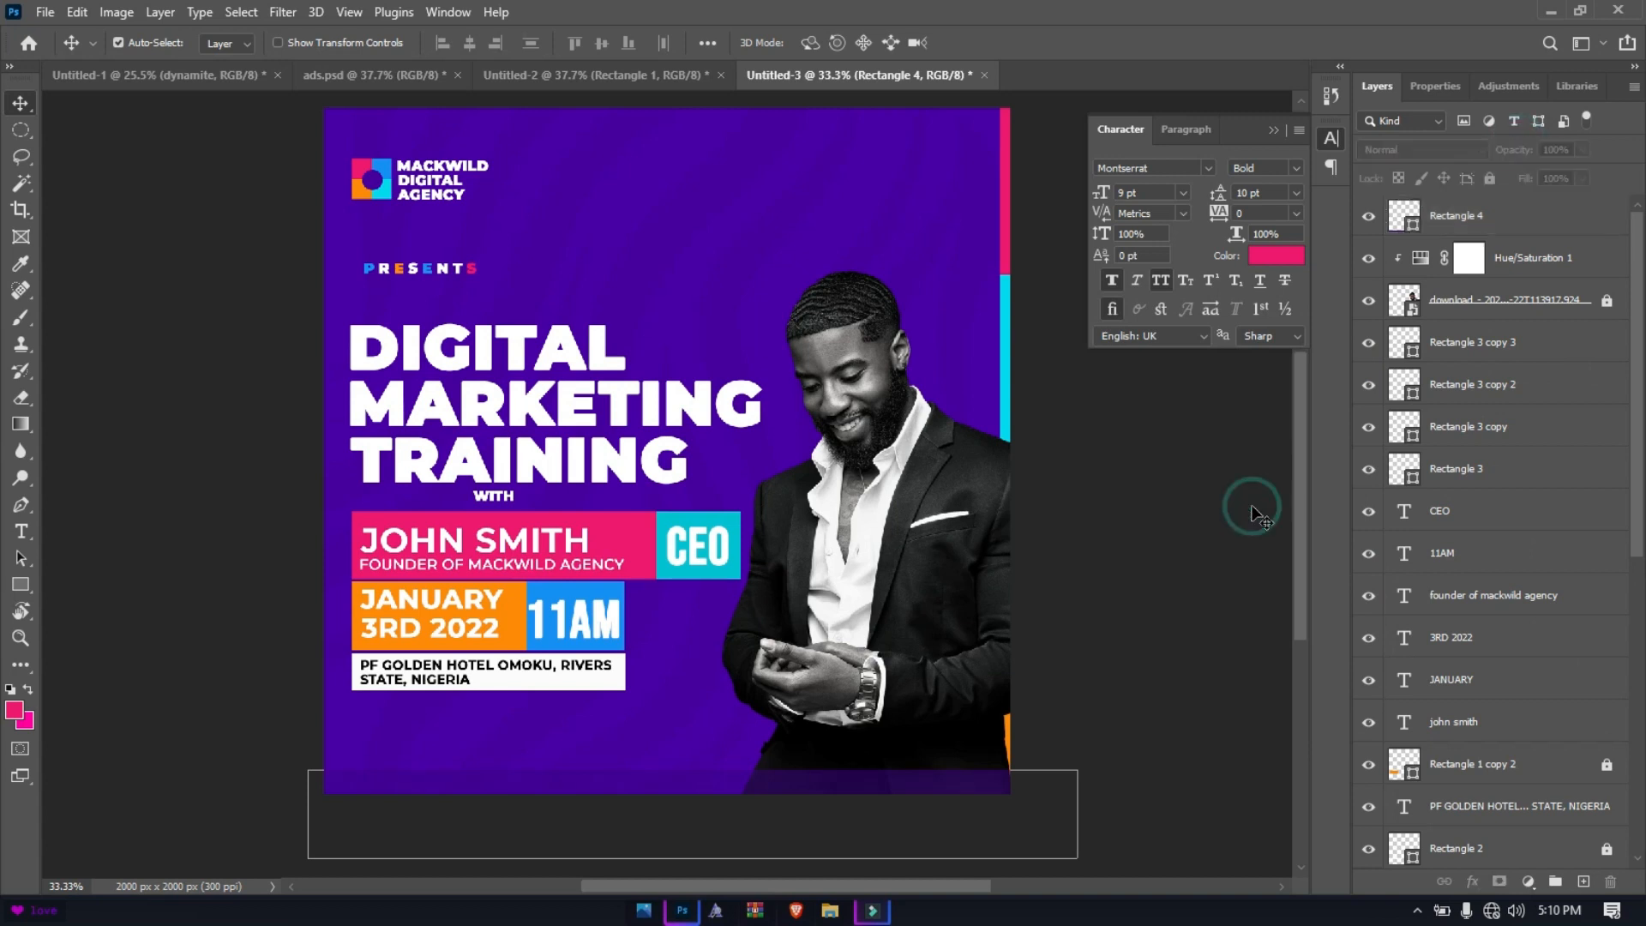
- Nudge the footer's phone number, FOLLOW US ON text, social icons and handle together 5 px right
{"action": "key", "text": "ctrl+plus"}
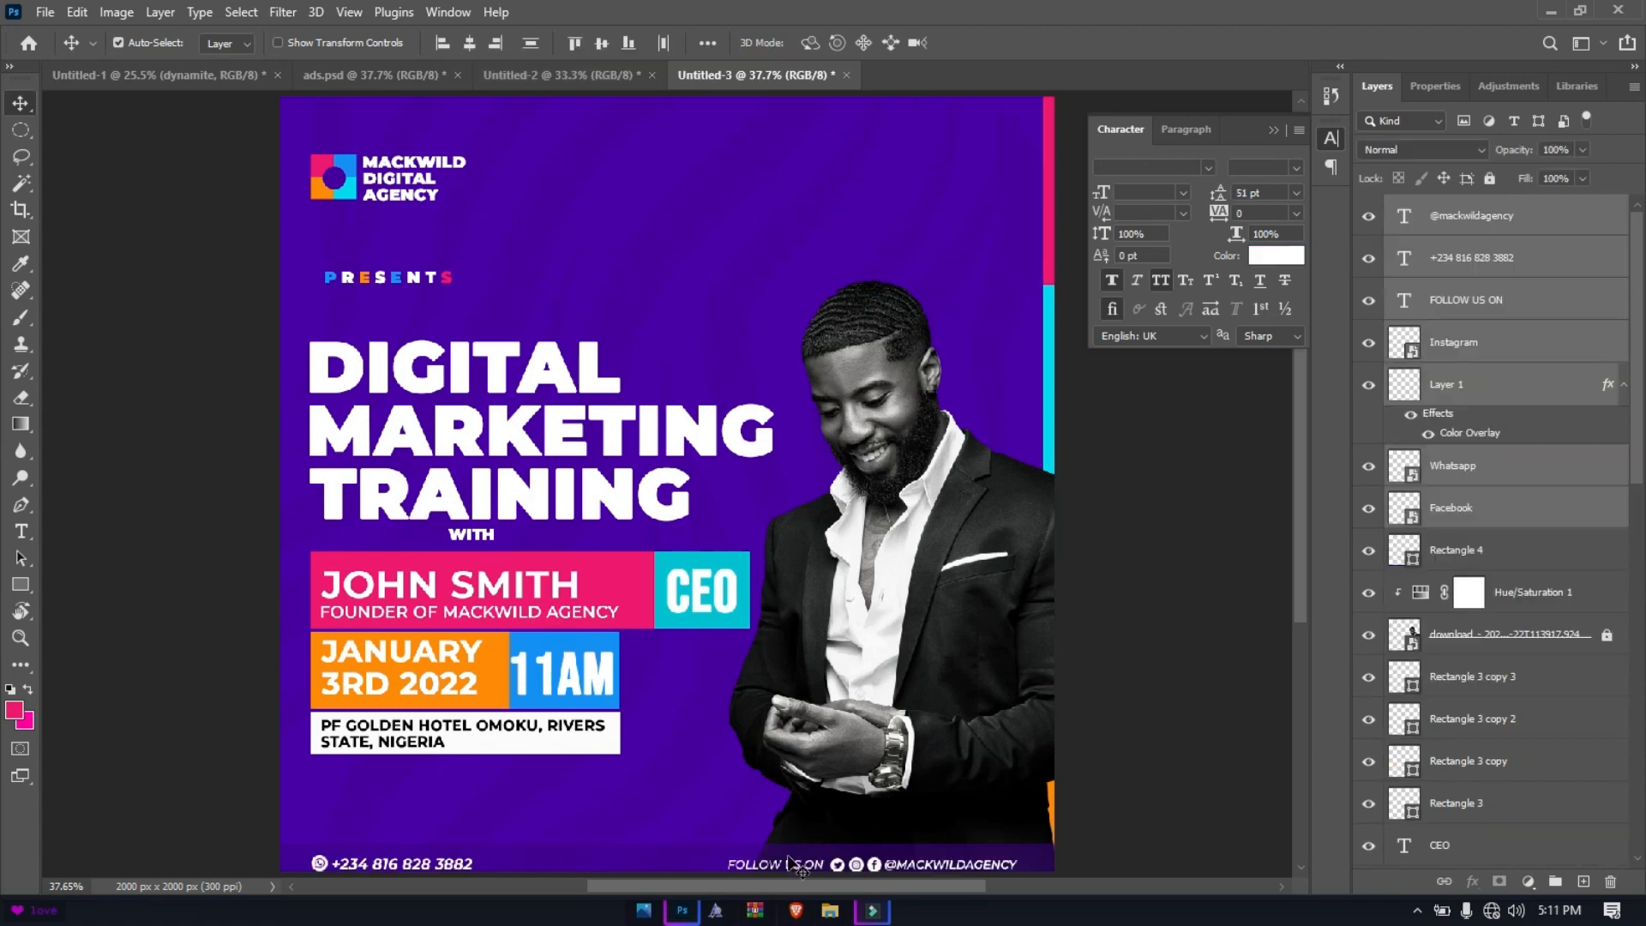
{"action": "key", "text": "Right"}
{"action": "key", "text": "Right"}
{"action": "key", "text": "Right"}
{"action": "key", "text": "Right"}
{"action": "key", "text": "Right"}
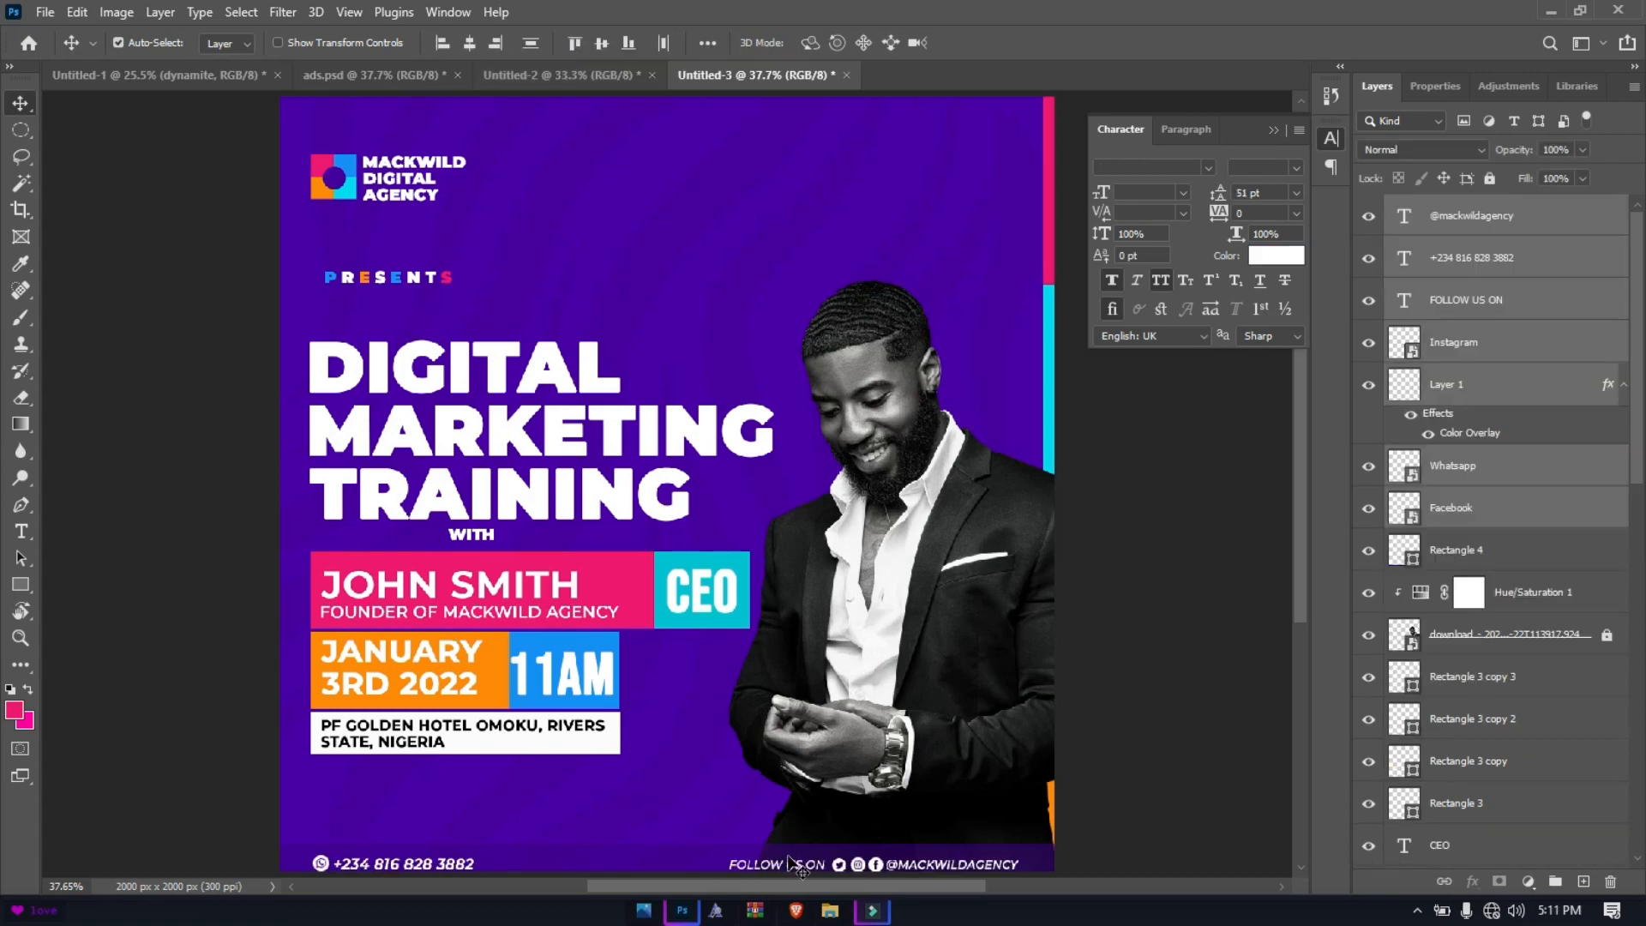
- Nudge the footer's phone number, FOLLOW US ON text, social icons and handle together 10 px up
{"action": "key", "text": "ctrl+minus"}
{"action": "key", "text": "ctrl+0"}
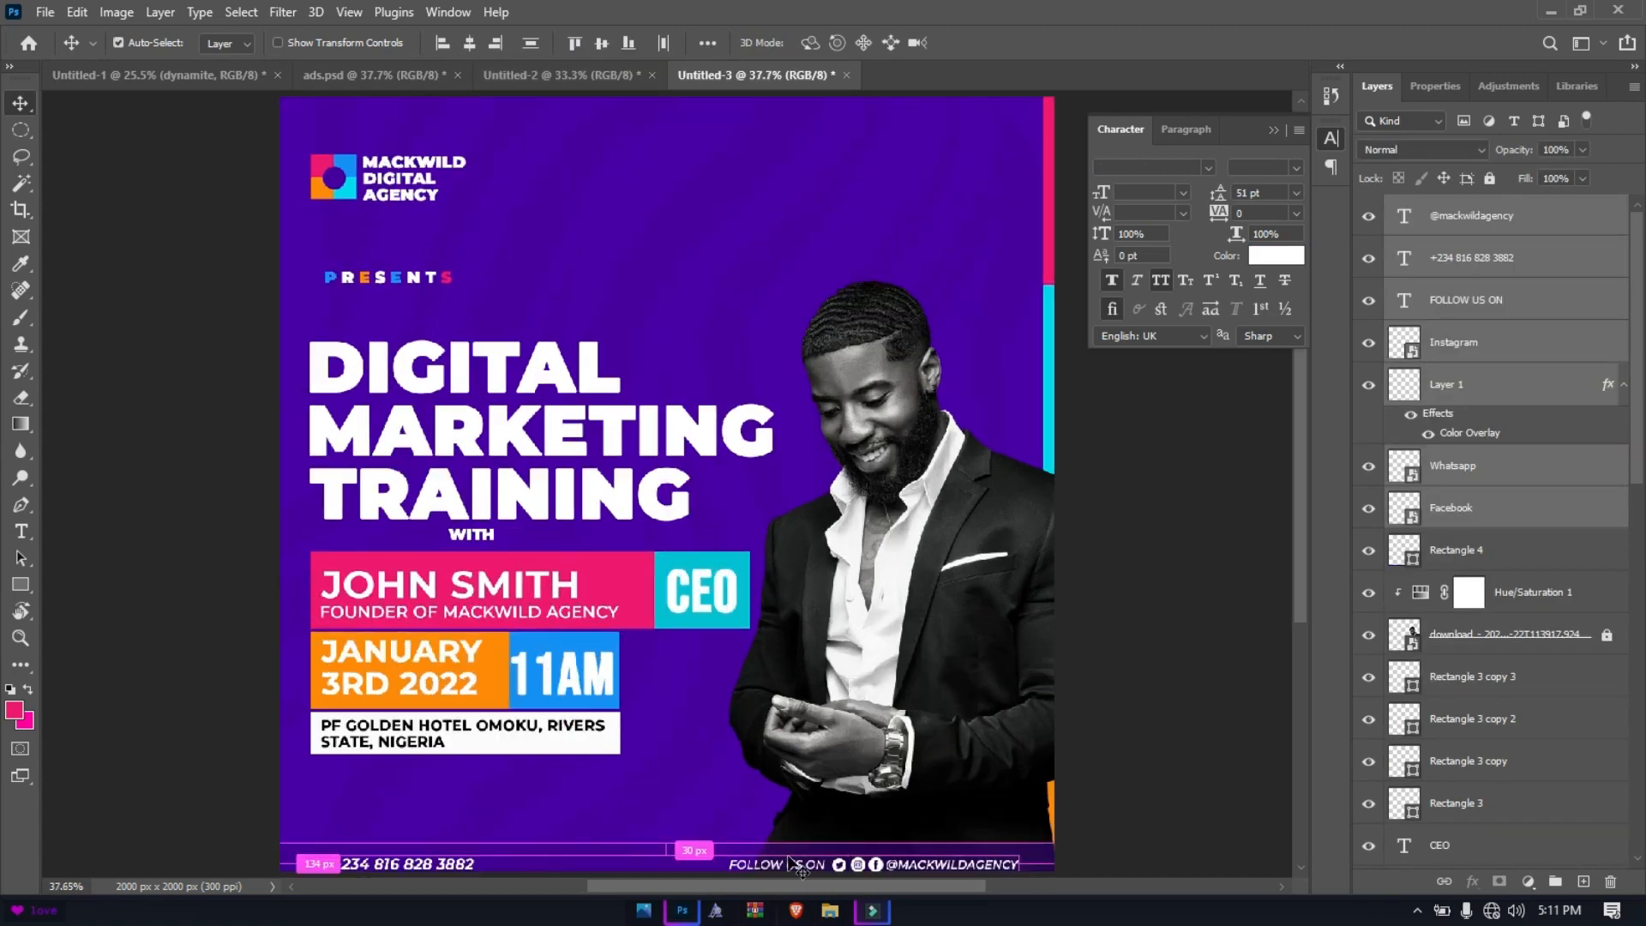
{"action": "key", "text": "Up"}
{"action": "key", "text": "Up"}
{"action": "key", "text": "Up"}
{"action": "key", "text": "Up"}
{"action": "key", "text": "Up"}
{"action": "key", "text": "Up"}
{"action": "key", "text": "Up"}
{"action": "key", "text": "Up"}
{"action": "key", "text": "Up"}
{"action": "key", "text": "Up"}
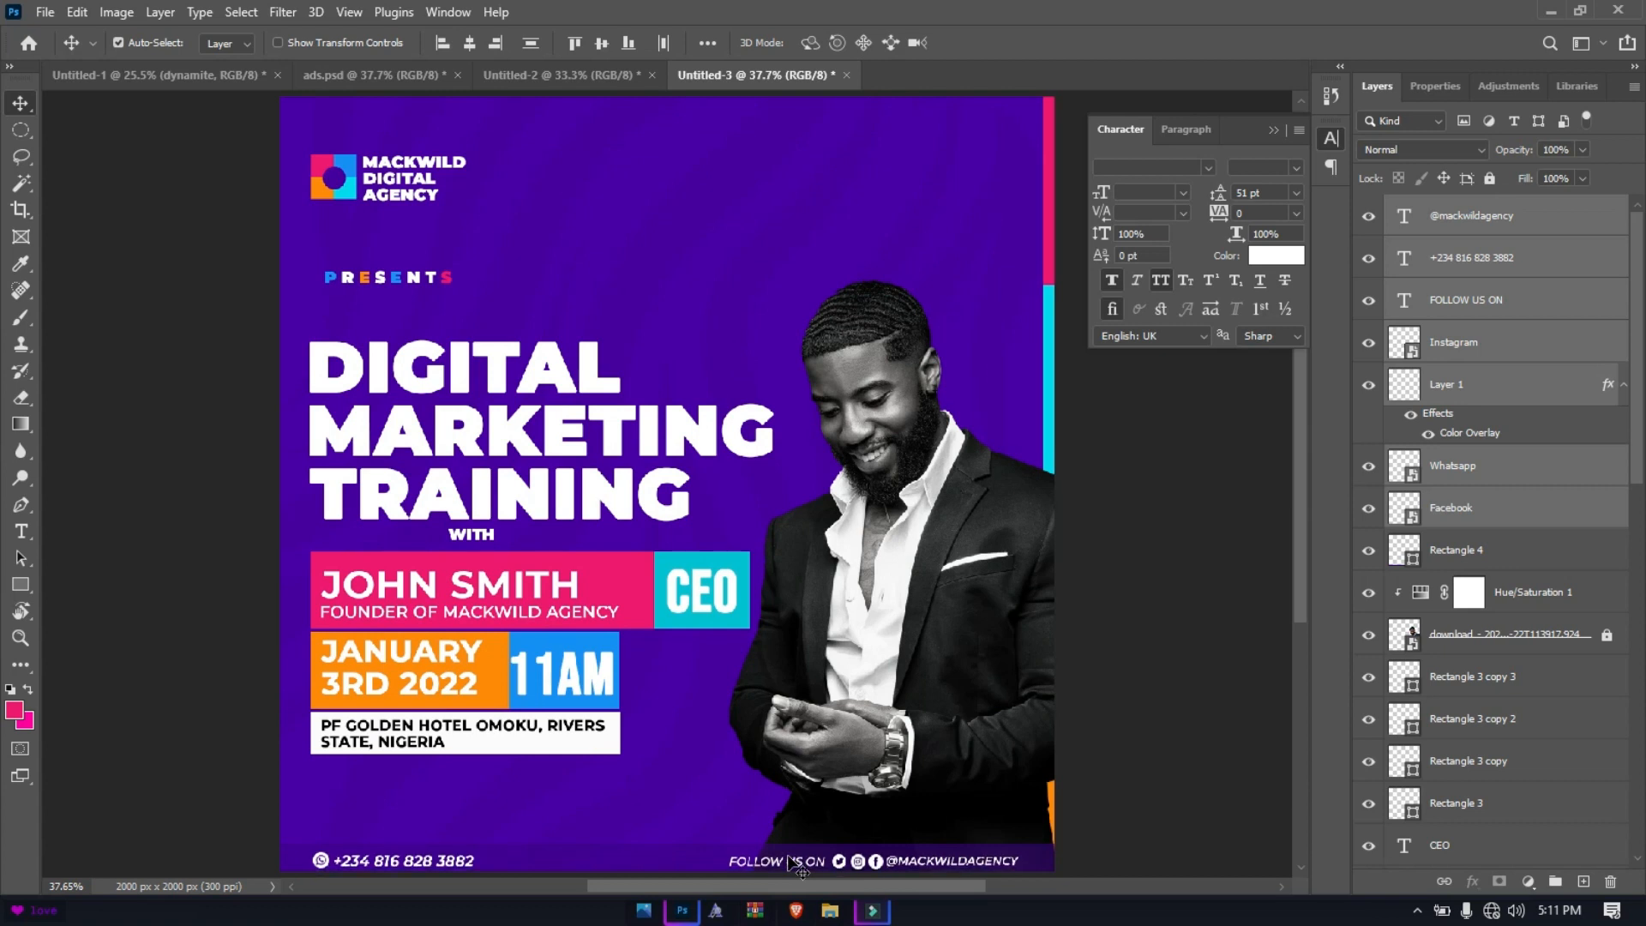
- Shift the PRESENTS text 20 px right beneath the agency logo and leave all layers deselected
{"action": "key", "text": "ctrl+minus"}
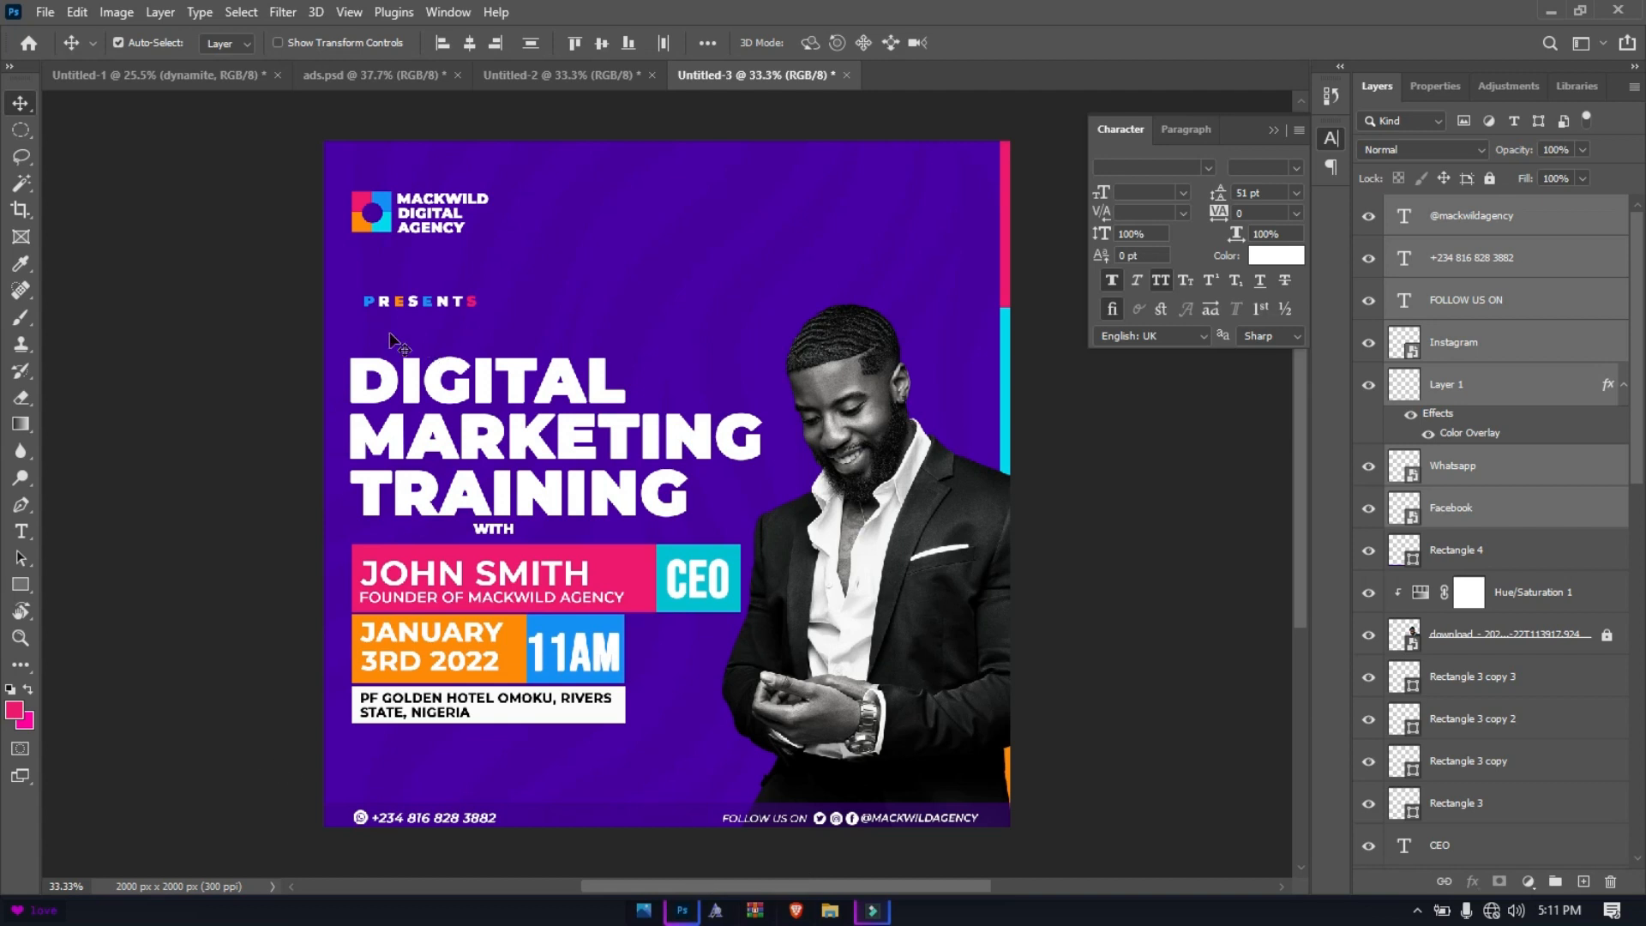
{"action": "left_click_drag", "start_coordinate": [346, 281], "coordinate": [444, 310]}
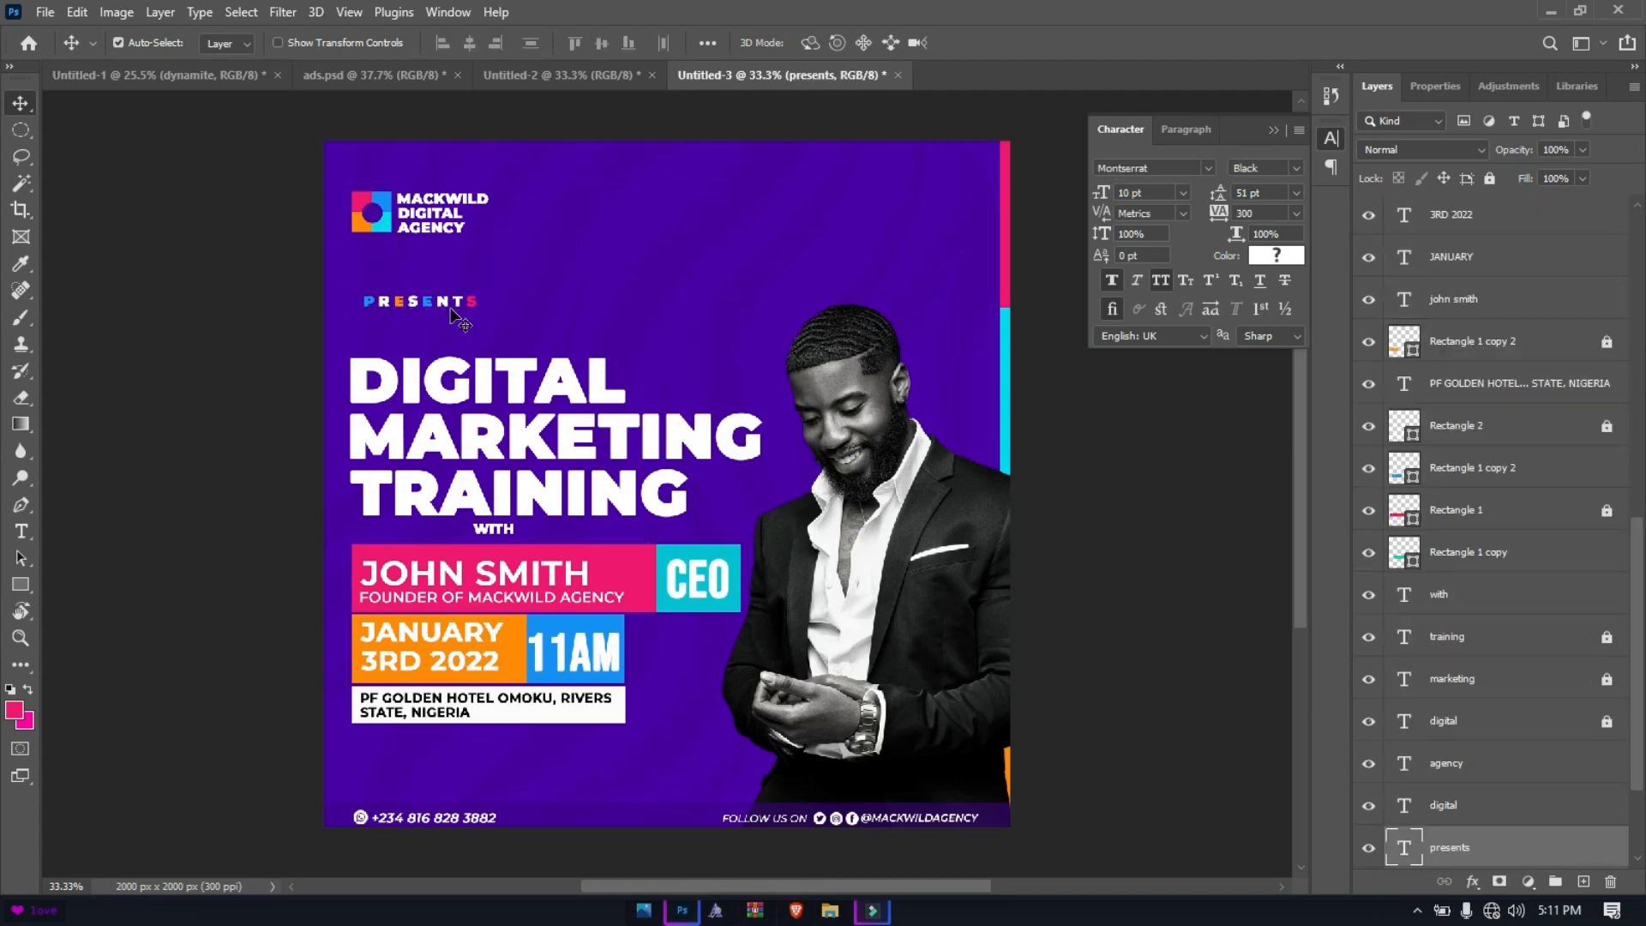
{"action": "key", "text": "shift+Right"}
{"action": "key", "text": "shift+Right"}
{"action": "key", "text": "ctrl"}
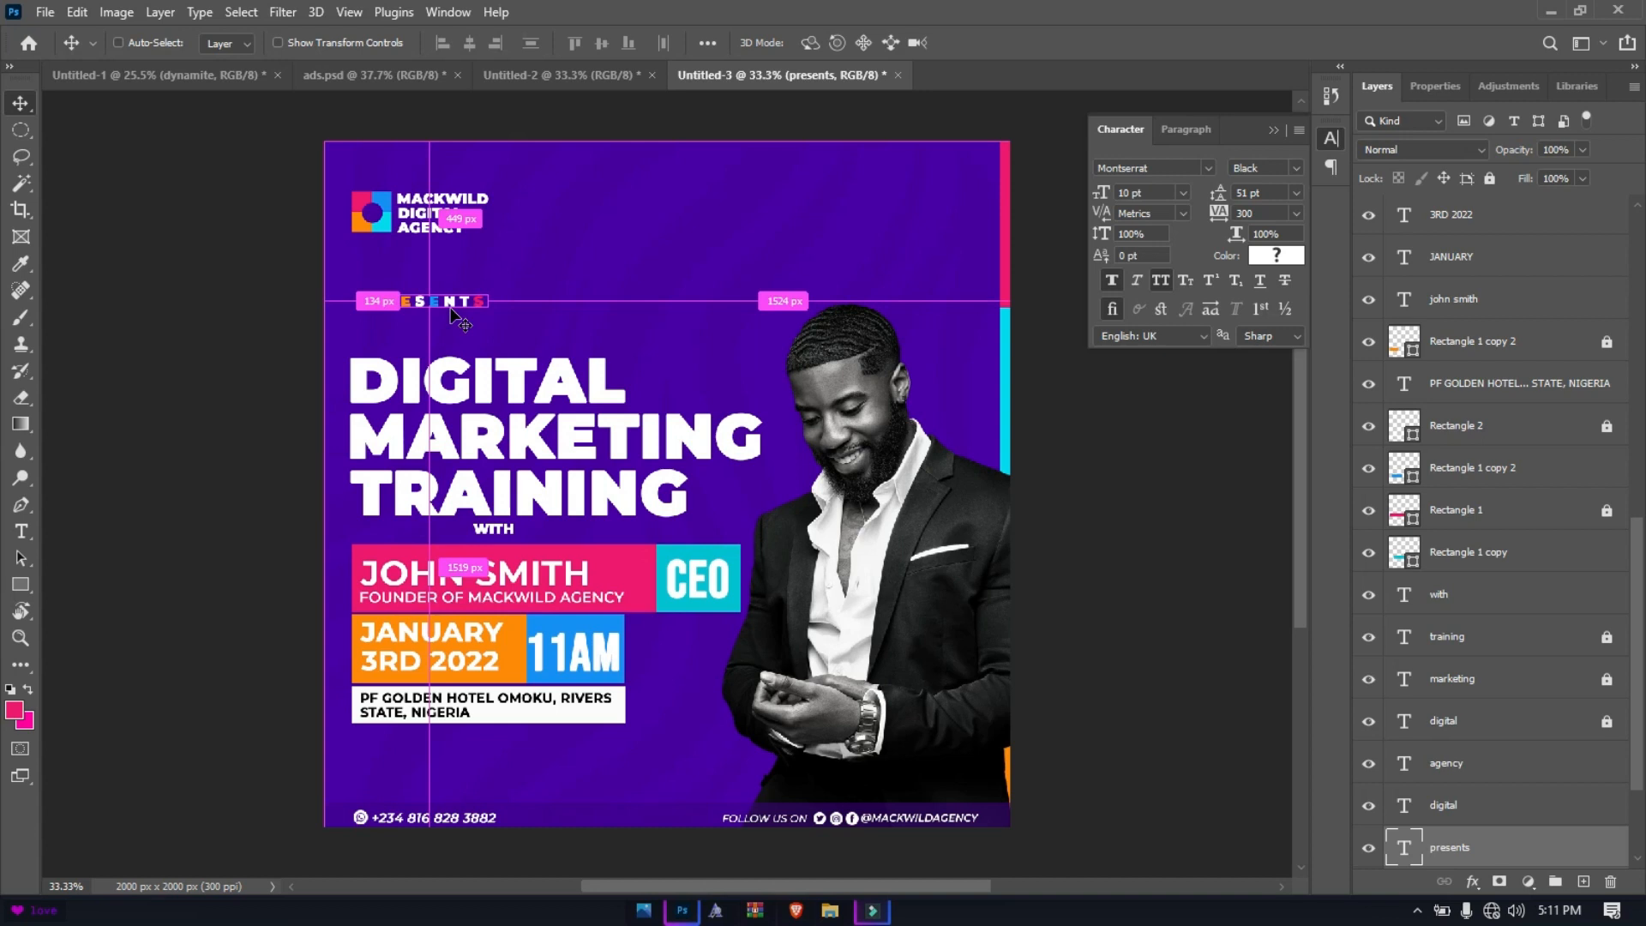
{"action": "key", "text": "ctrl+0"}
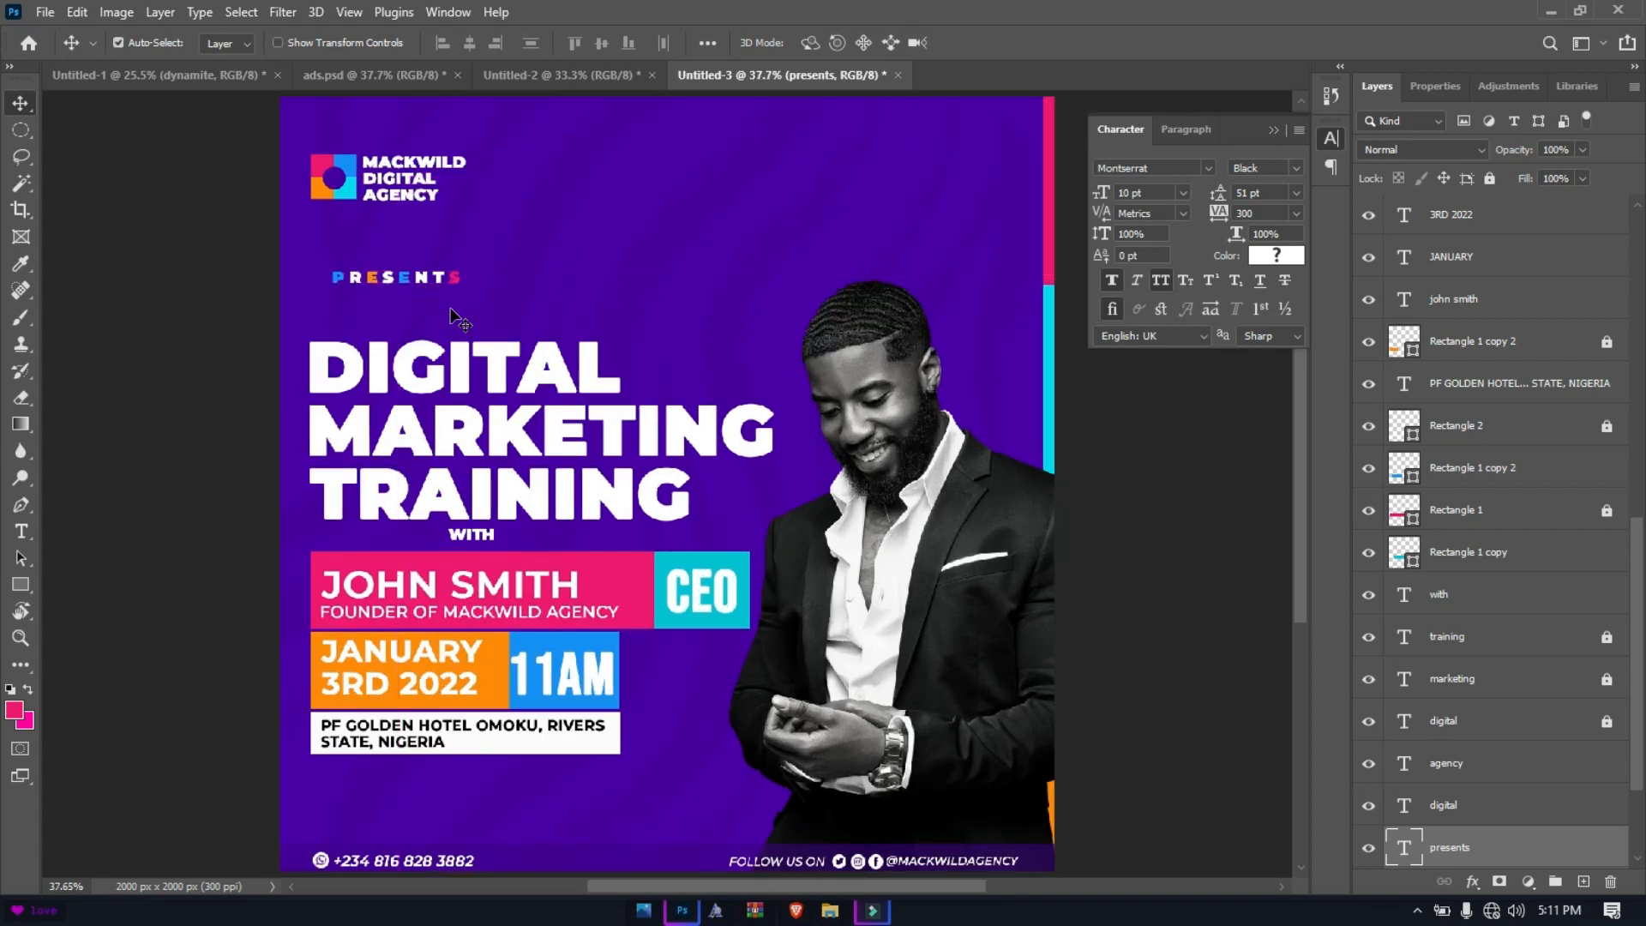
{"action": "left_click", "coordinate": [483, 535]}
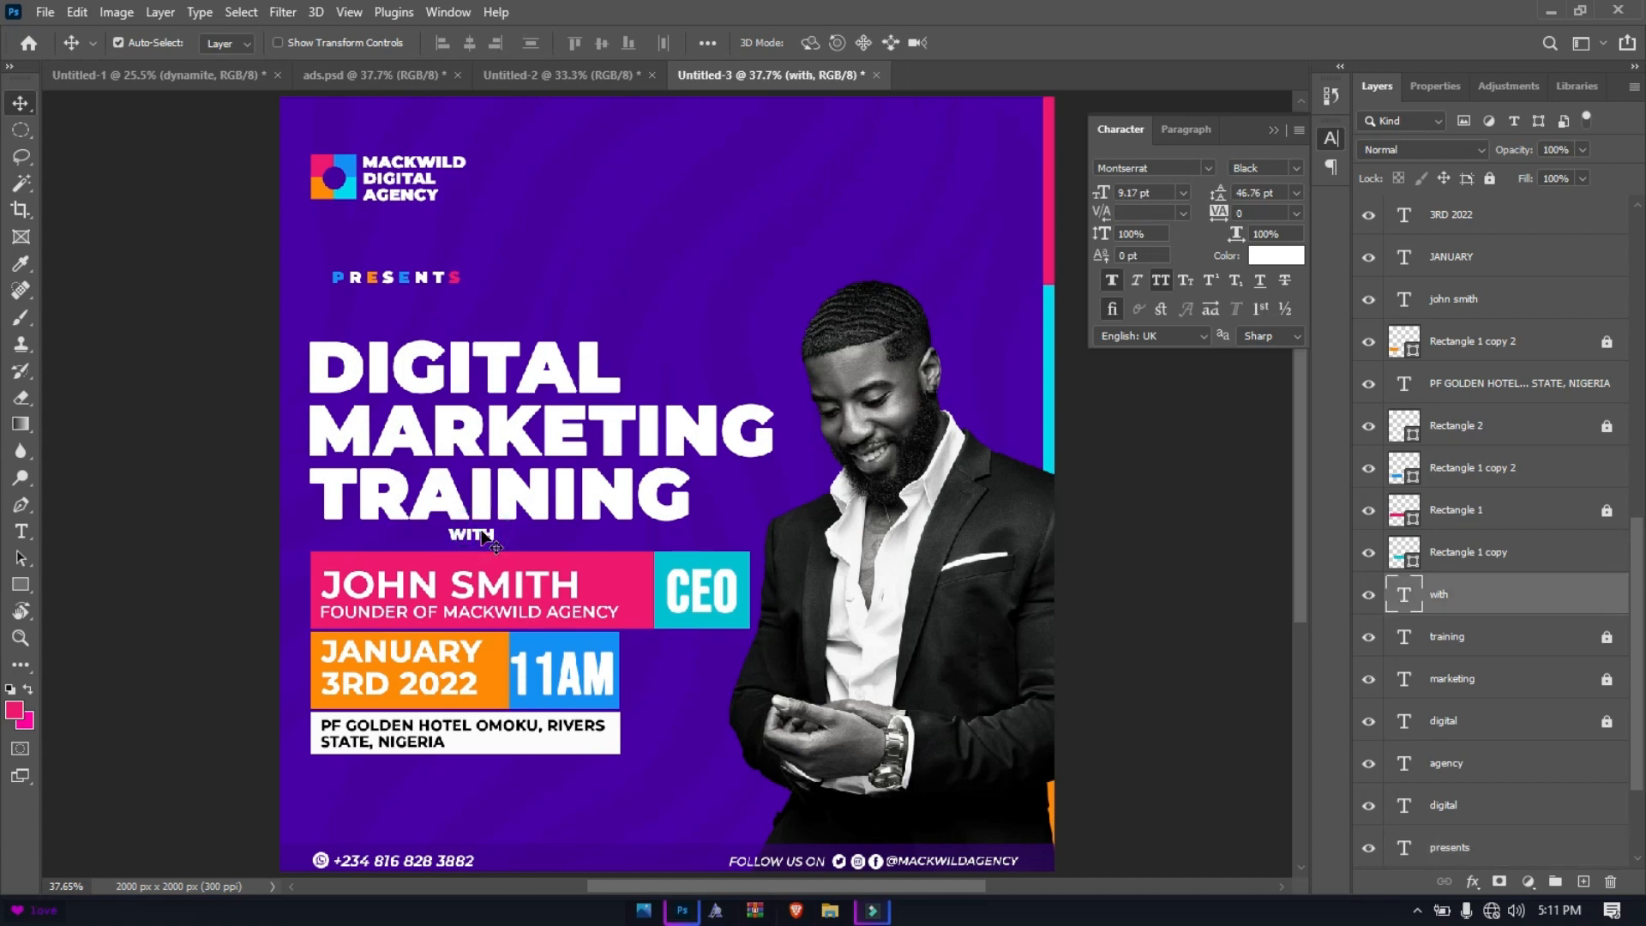
{"action": "left_click", "coordinate": [687, 177]}
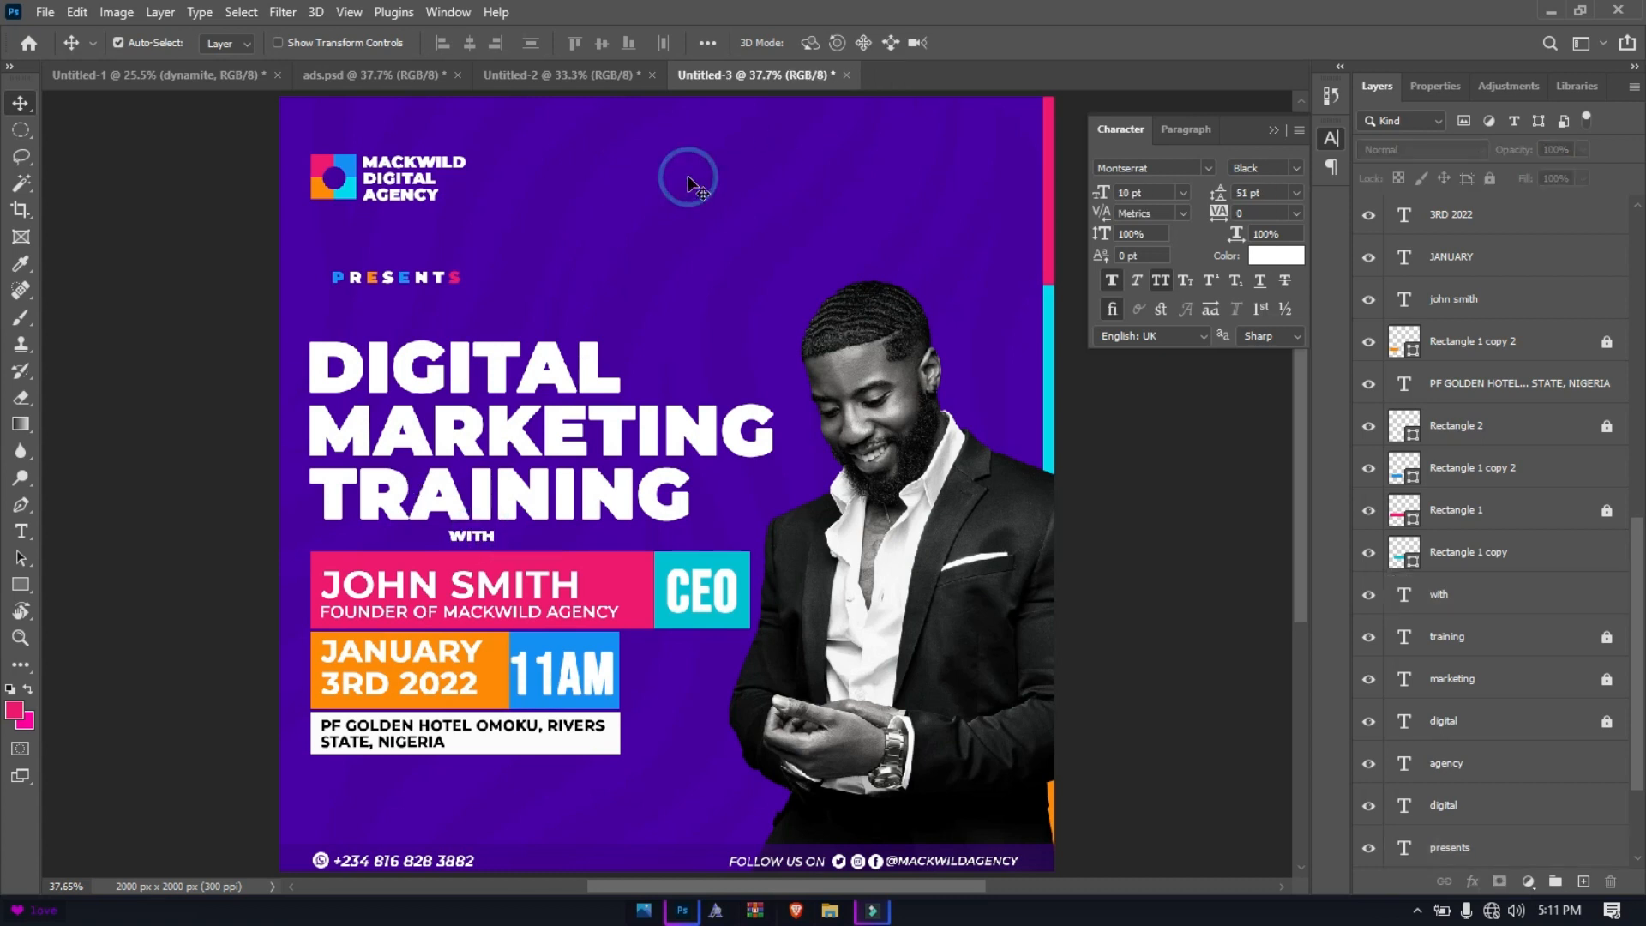